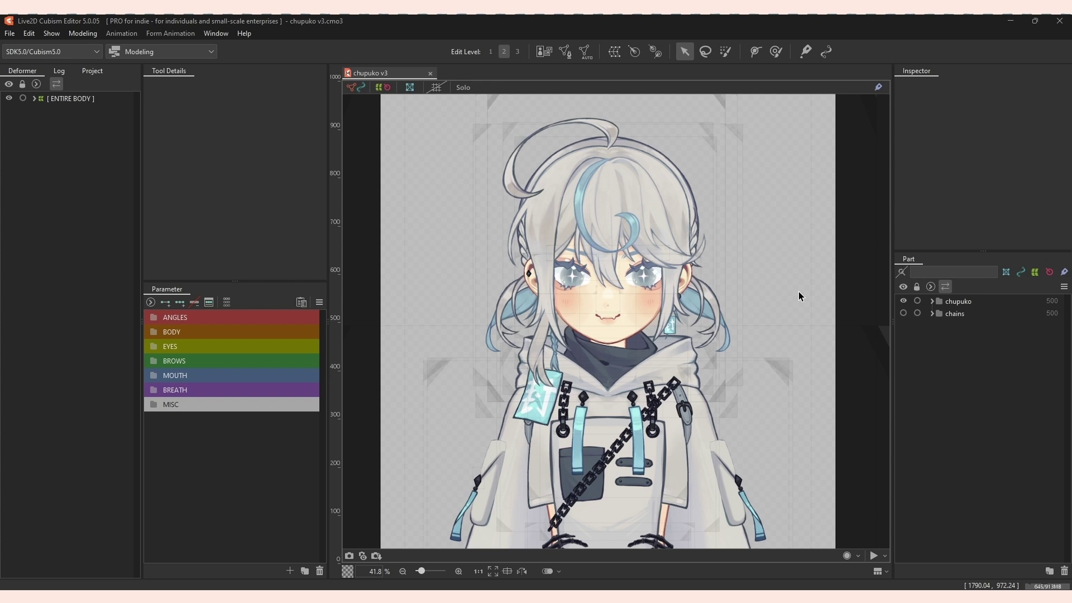
Import chupuko v3+.psd into the chupuko v3 model as a replacement for chupuko v3.psd.
{"action": "left_click", "coordinate": [10, 34]}
{"action": "left_click", "coordinate": [27, 60]}
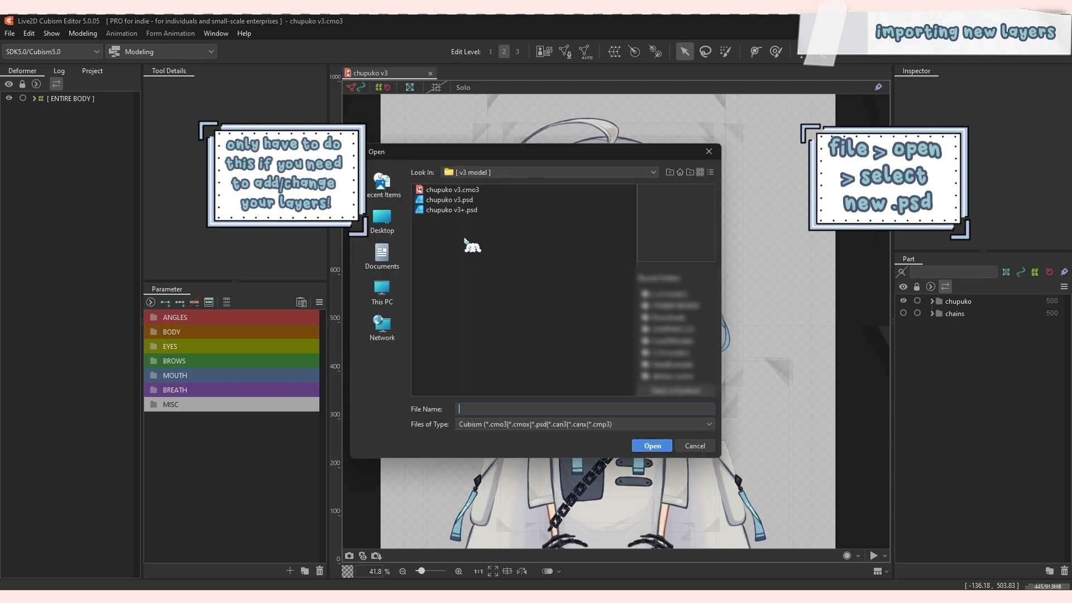
{"action": "left_click", "coordinate": [470, 211]}
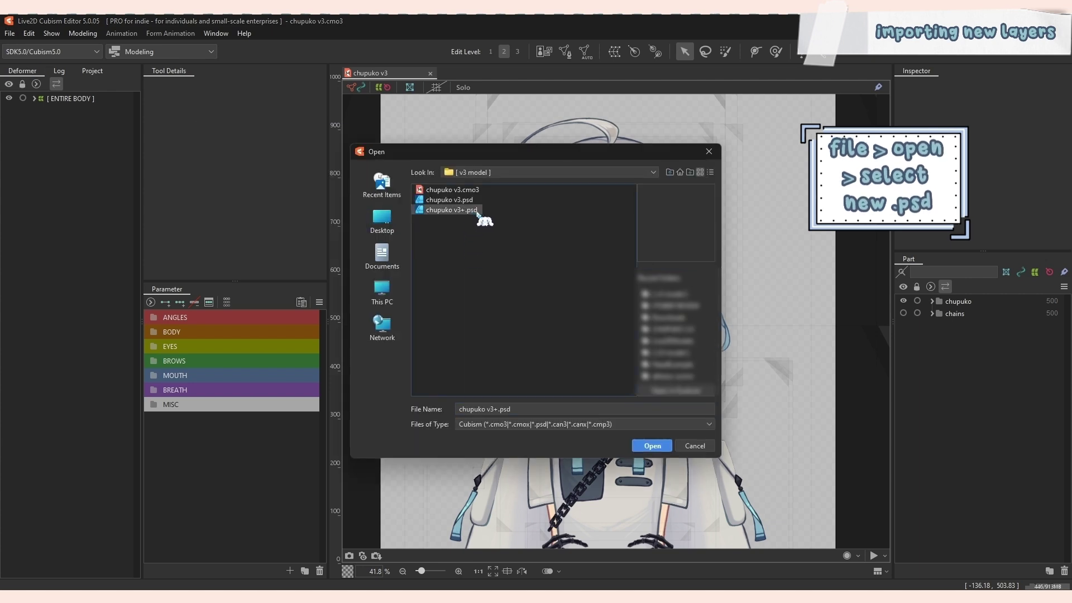
{"action": "left_click", "coordinate": [652, 445]}
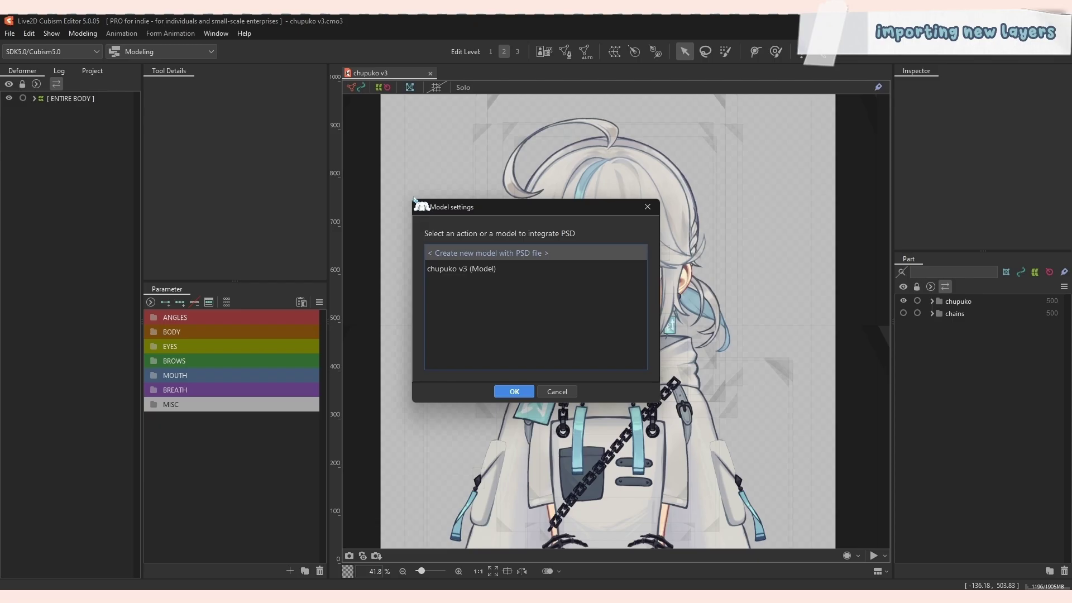
{"action": "left_click", "coordinate": [460, 271]}
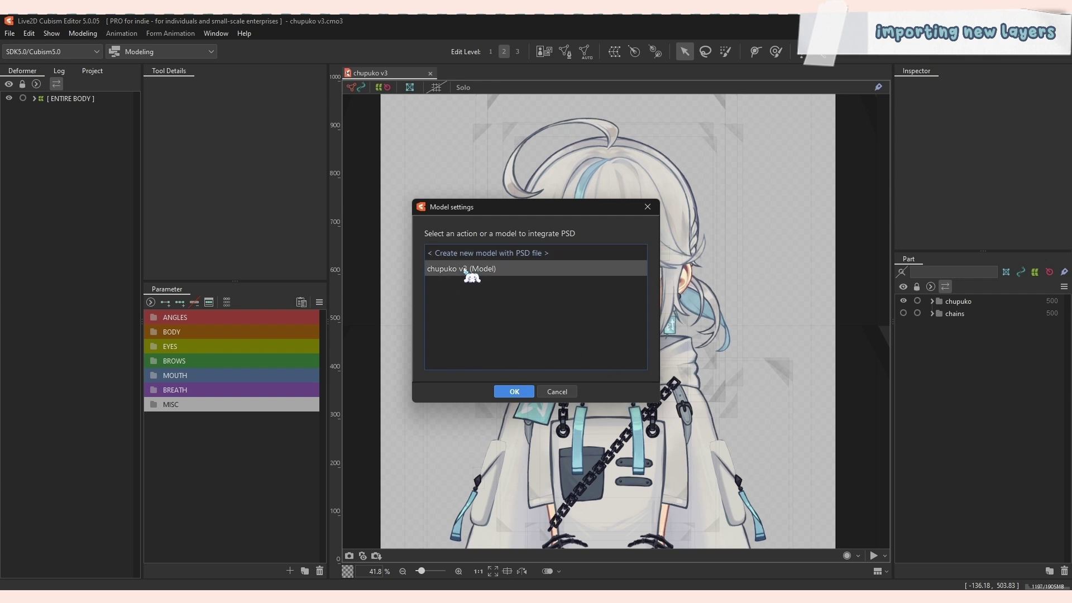
{"action": "left_click", "coordinate": [515, 391]}
{"action": "left_click", "coordinate": [510, 286]}
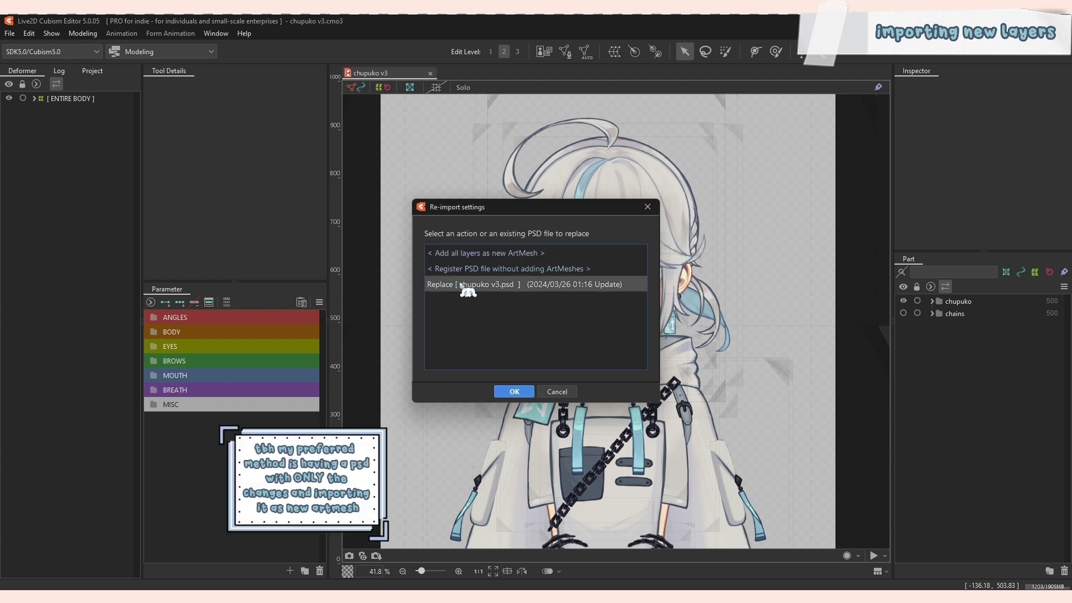
{"action": "left_click", "coordinate": [514, 391]}
Cut the six new layers, top lash b through outline, out of the first imported < eye folder.
{"action": "scroll", "coordinate": [608, 221], "scroll_direction": "up", "scroll_amount": 2}
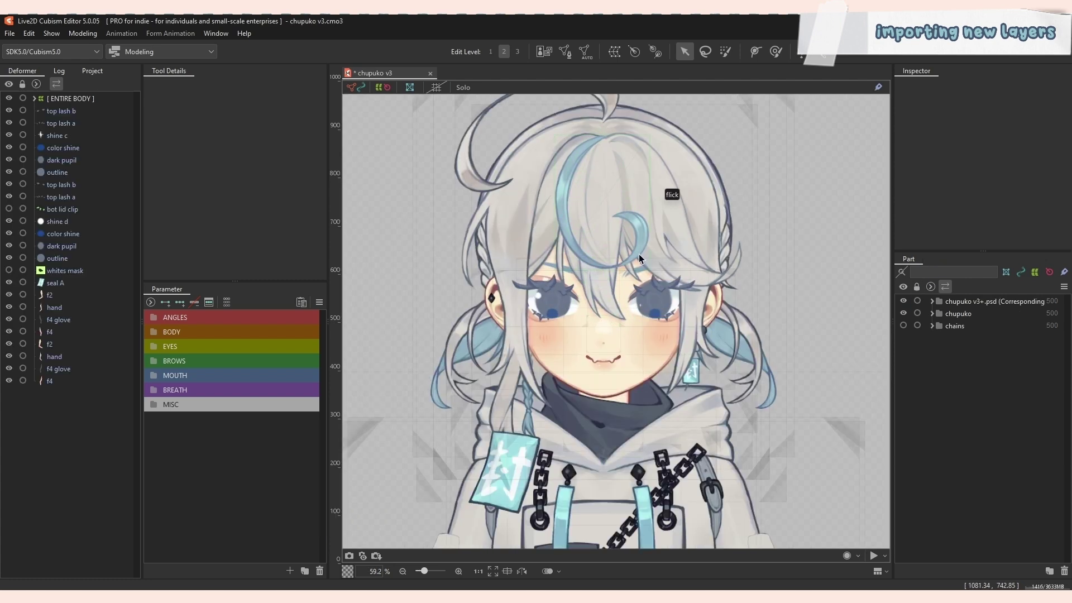
{"action": "scroll", "coordinate": [638, 279], "scroll_direction": "up", "scroll_amount": 2}
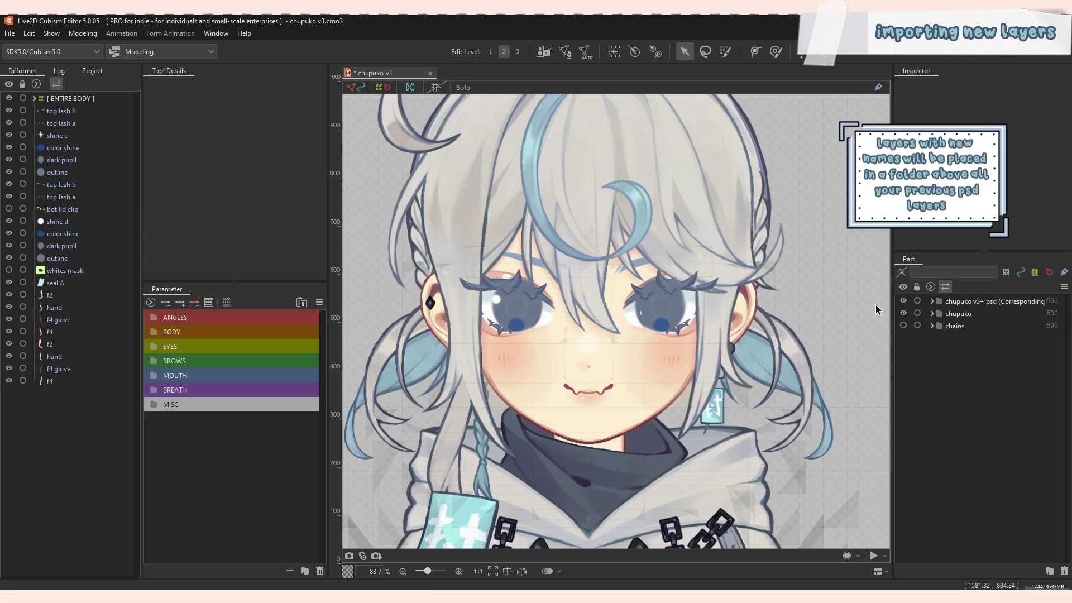
{"action": "left_click", "coordinate": [932, 302]}
{"action": "left_click", "coordinate": [939, 313]}
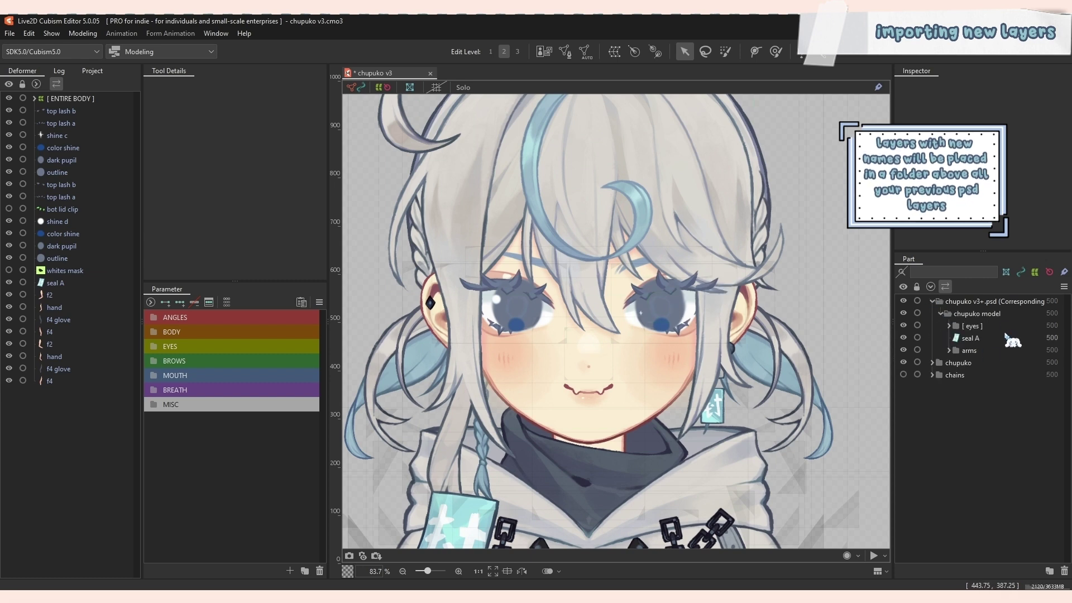
{"action": "left_click", "coordinate": [949, 326]}
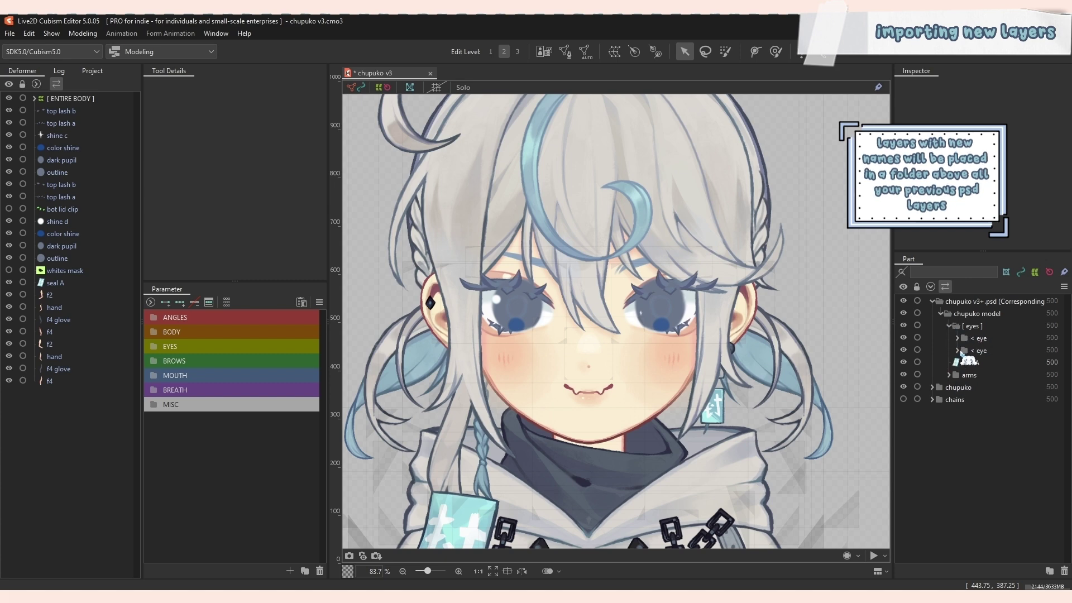
{"action": "left_click", "coordinate": [959, 351]}
{"action": "left_click", "coordinate": [958, 338]}
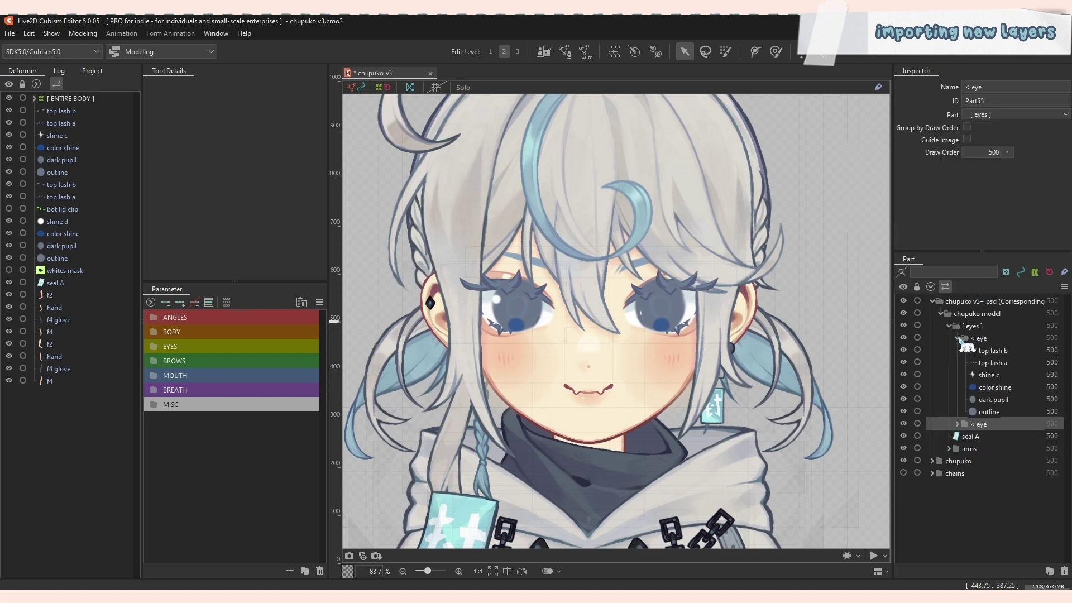
{"action": "left_click", "coordinate": [1002, 353]}
{"action": "left_click", "coordinate": [987, 411], "text": "shift"}
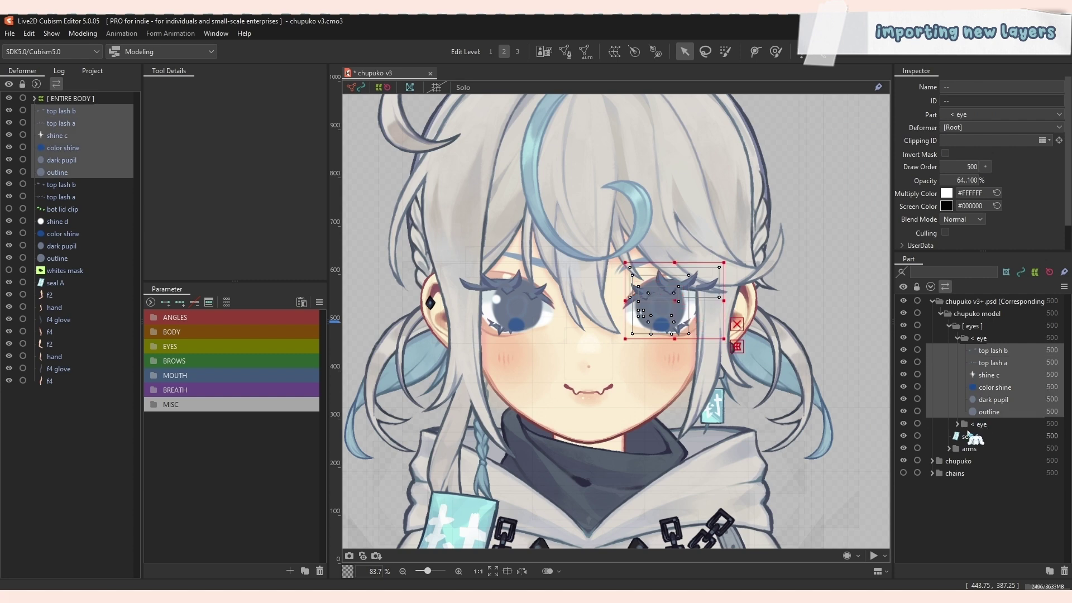
{"action": "left_click", "coordinate": [932, 460]}
{"action": "key", "text": "Delete"}
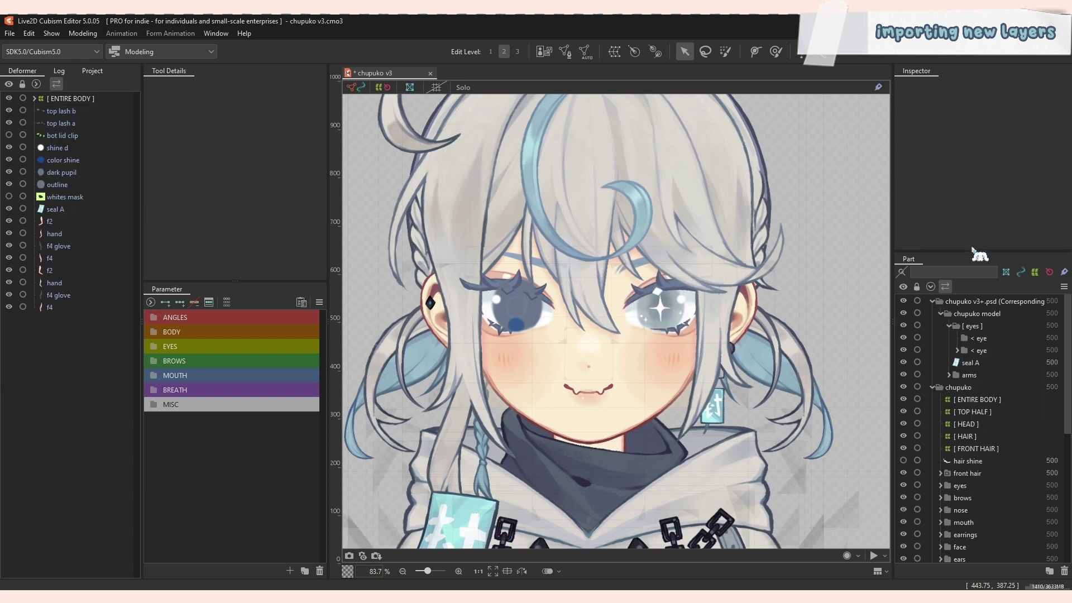
Hide the warp and rotation deformers in the parts list and paste the cut layers into chupuko's > eye folder.
{"action": "left_click", "coordinate": [1035, 272]}
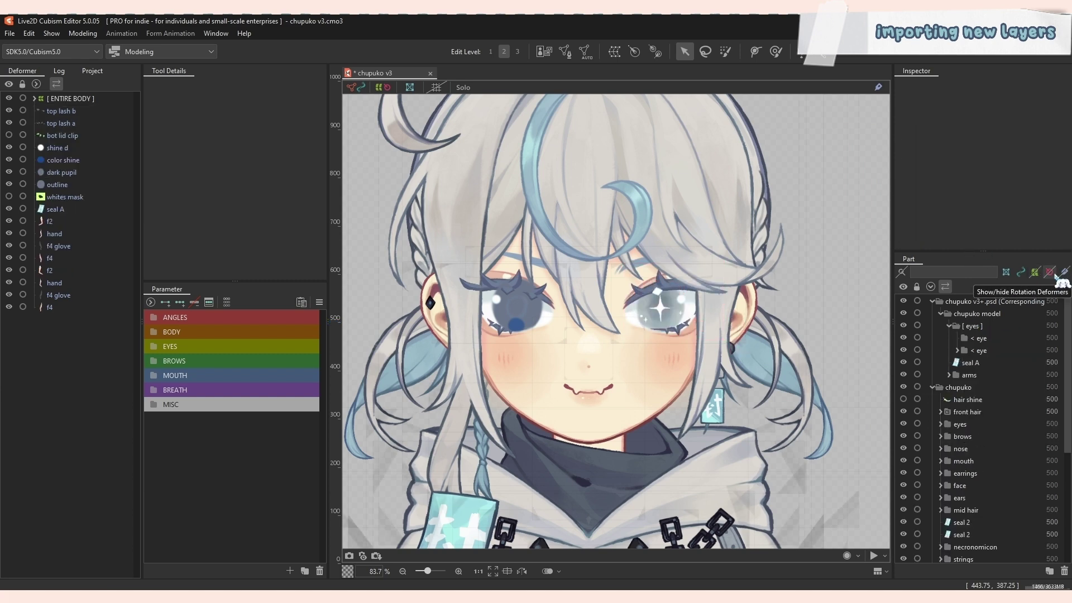
{"action": "left_click", "coordinate": [940, 424]}
{"action": "scroll", "coordinate": [956, 414], "scroll_direction": "down", "scroll_amount": 2}
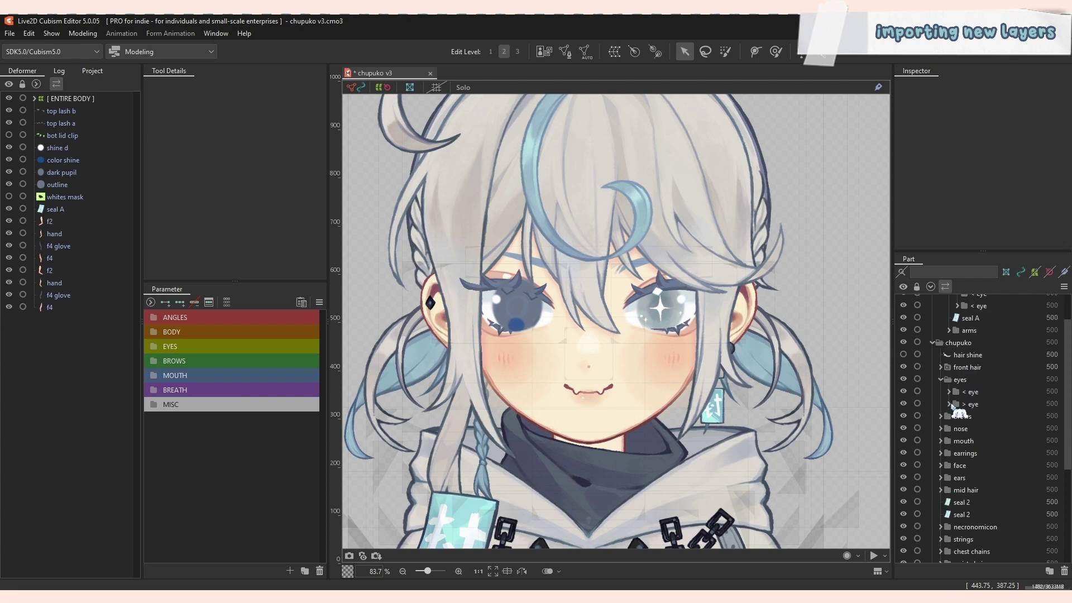
{"action": "left_click", "coordinate": [949, 403]}
{"action": "scroll", "coordinate": [955, 407], "scroll_direction": "down", "scroll_amount": 2}
{"action": "left_click", "coordinate": [982, 360]}
{"action": "key", "text": "ctrl+v"}
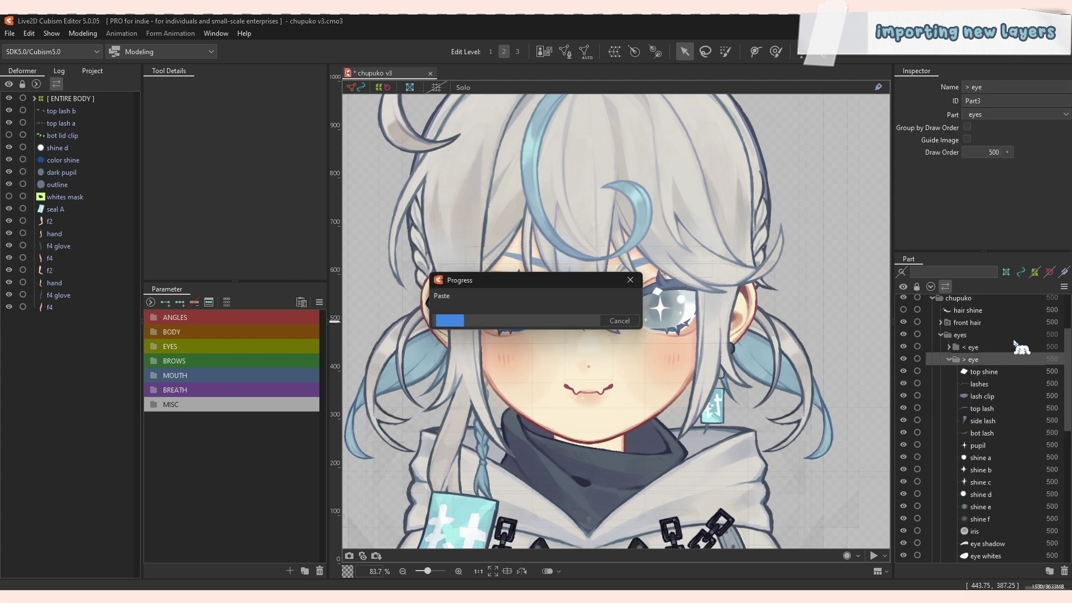
Reorder the pasted top lash b layer to sit among the existing lash layers of the > eye folder.
{"action": "left_click", "coordinate": [989, 327]}
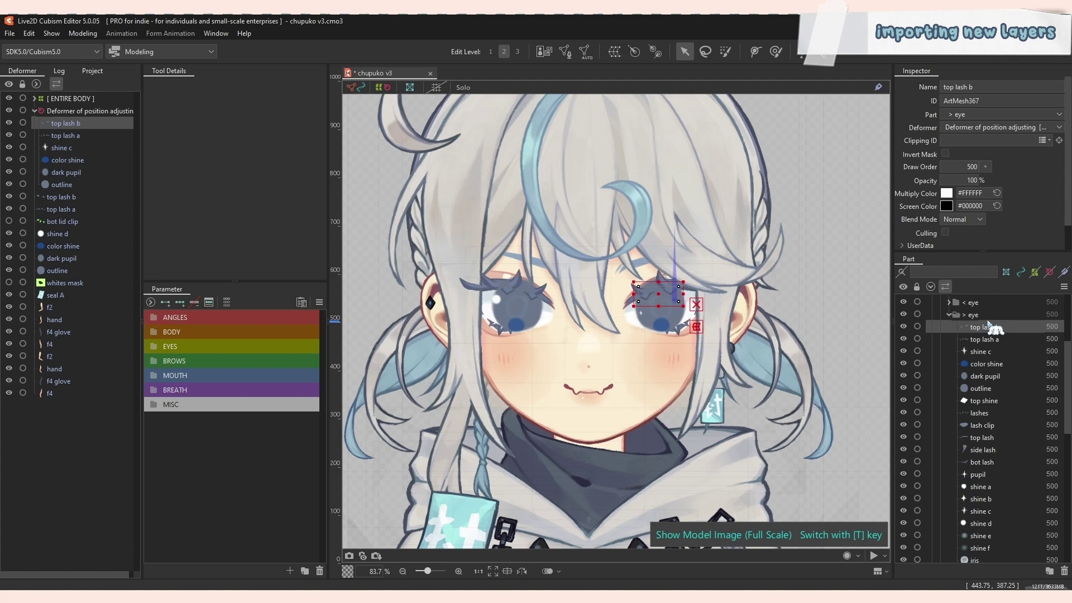
{"action": "left_click_drag", "start_coordinate": [984, 327], "coordinate": [988, 419]}
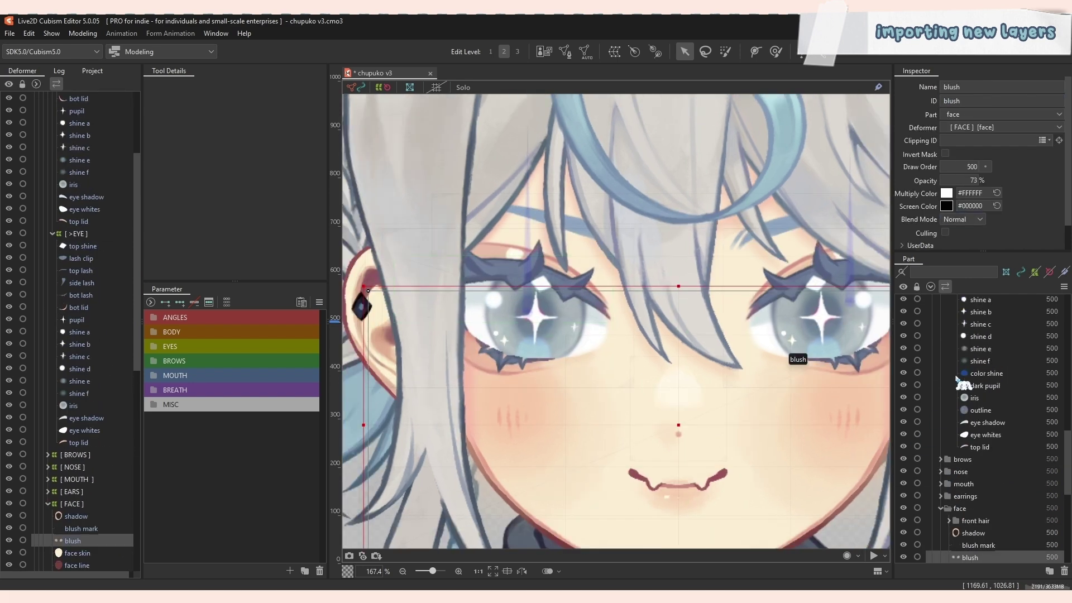
{"action": "scroll", "coordinate": [985, 413], "scroll_direction": "up", "scroll_amount": 2}
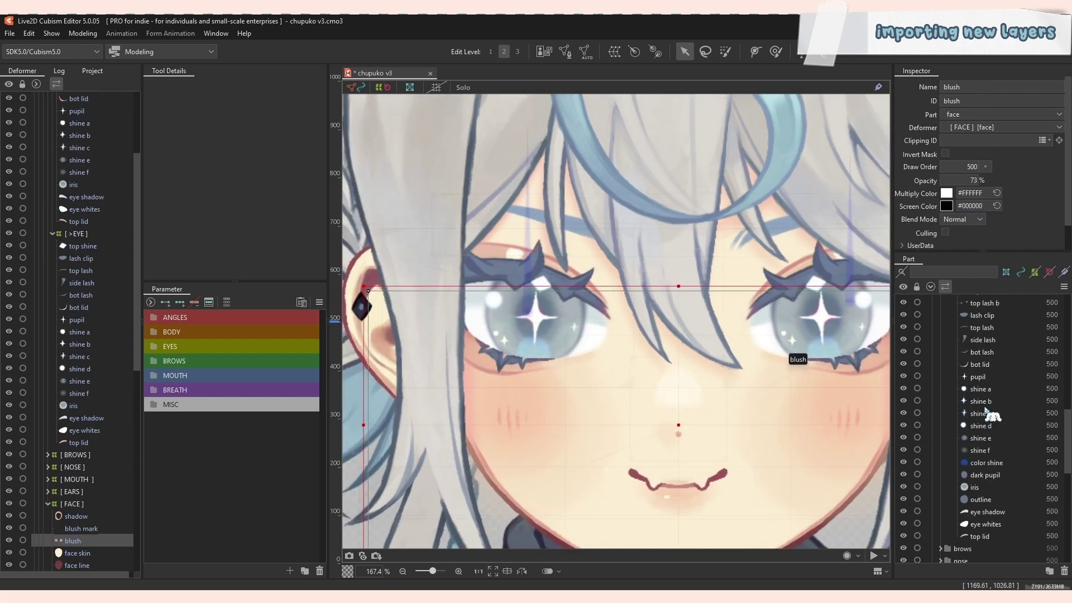
{"action": "scroll", "coordinate": [957, 412], "scroll_direction": "up", "scroll_amount": 4}
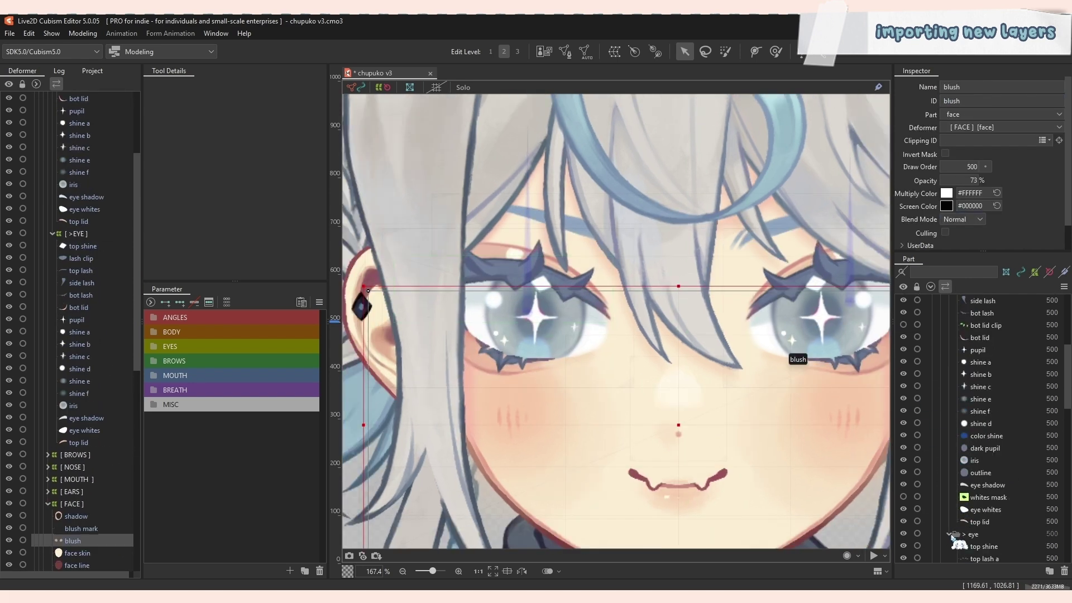
{"action": "scroll", "coordinate": [978, 393], "scroll_direction": "up", "scroll_amount": 4}
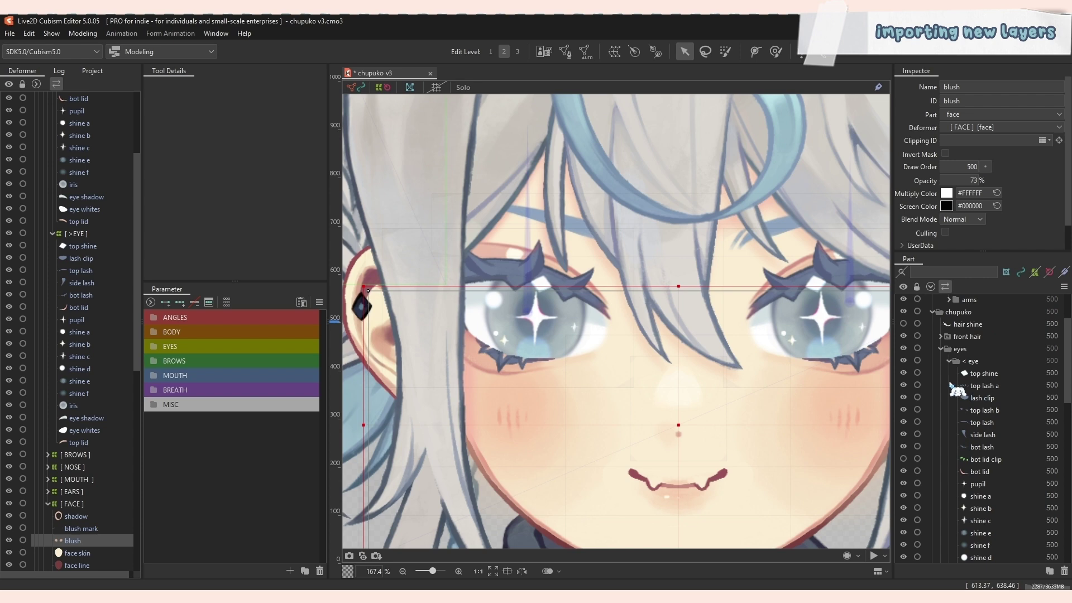
Check the blend mode options of the < eye's shine e mesh, keeping Normal.
{"action": "left_click", "coordinate": [531, 354]}
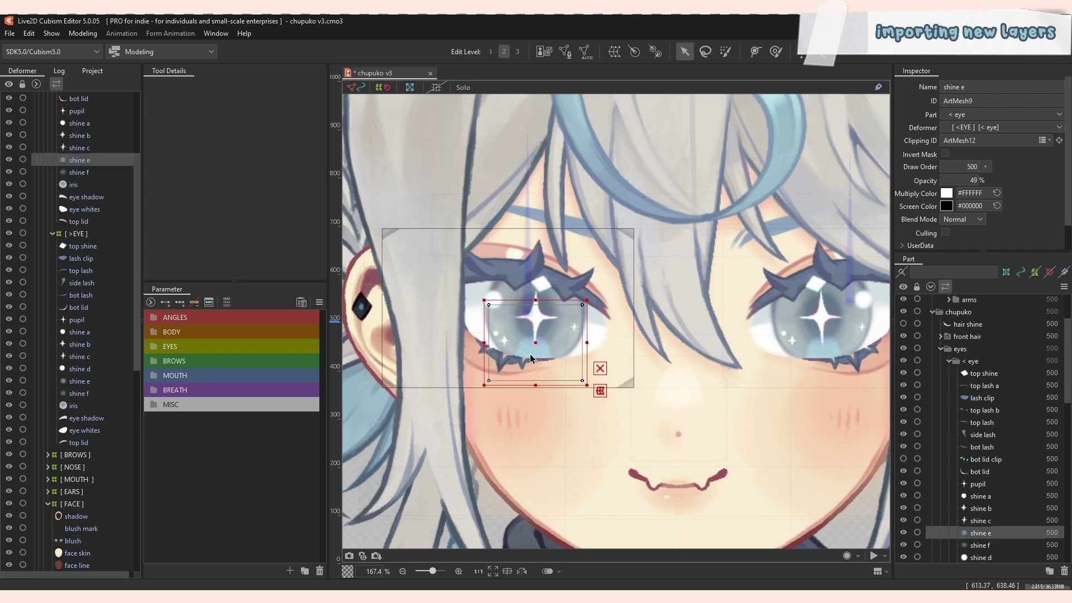
{"action": "left_click", "coordinate": [974, 219]}
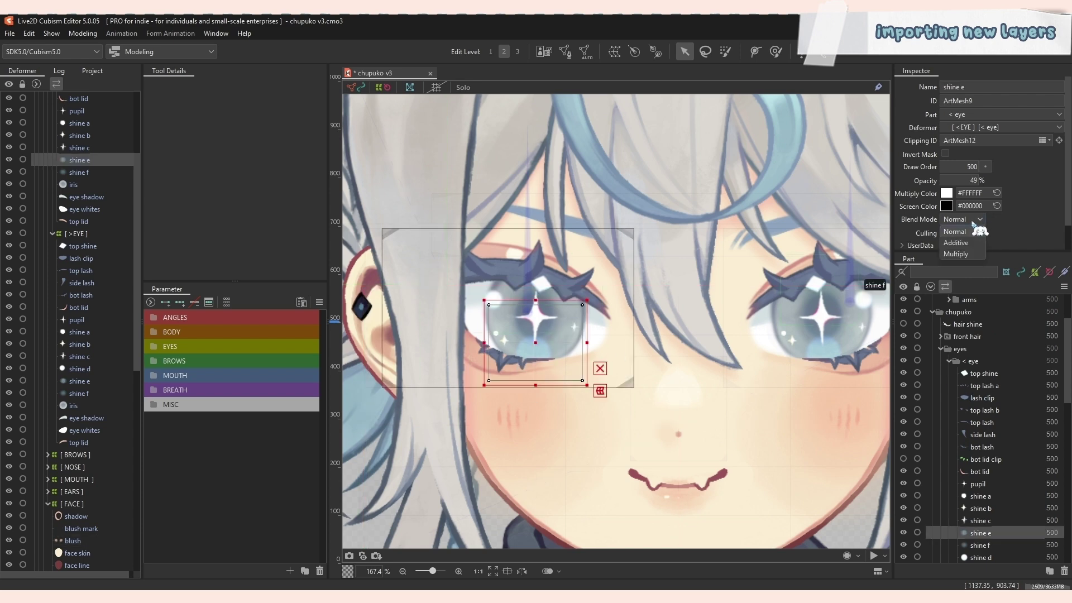
{"action": "left_click", "coordinate": [956, 231]}
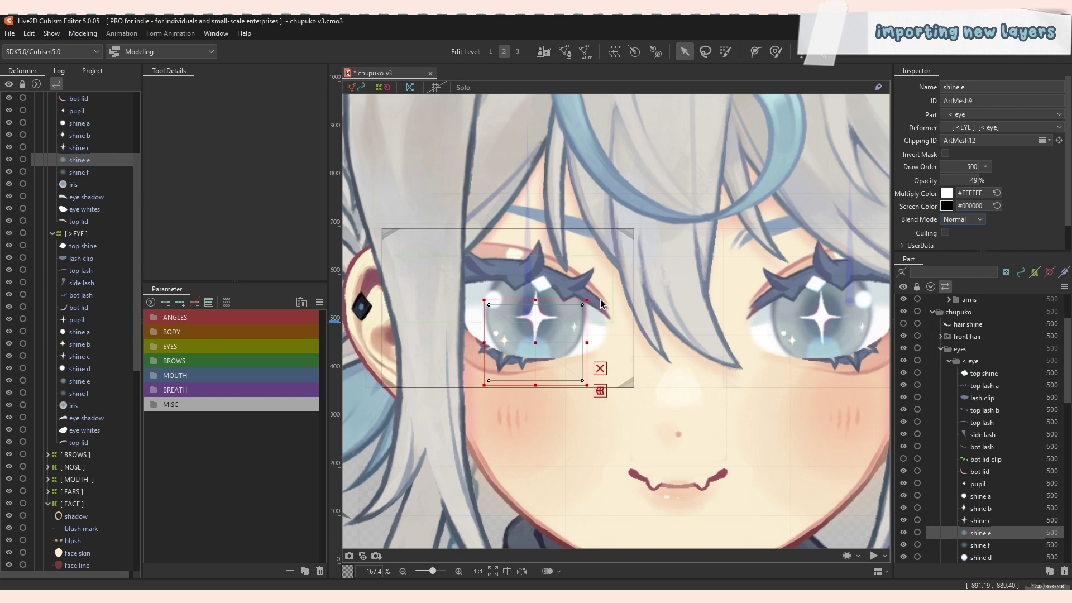
Try shifting the position-adjusting deformer of the > eye layers sideways, and undo the shift.
{"action": "left_click", "coordinate": [88, 418]}
{"action": "scroll", "coordinate": [94, 422], "scroll_direction": "down", "scroll_amount": 10}
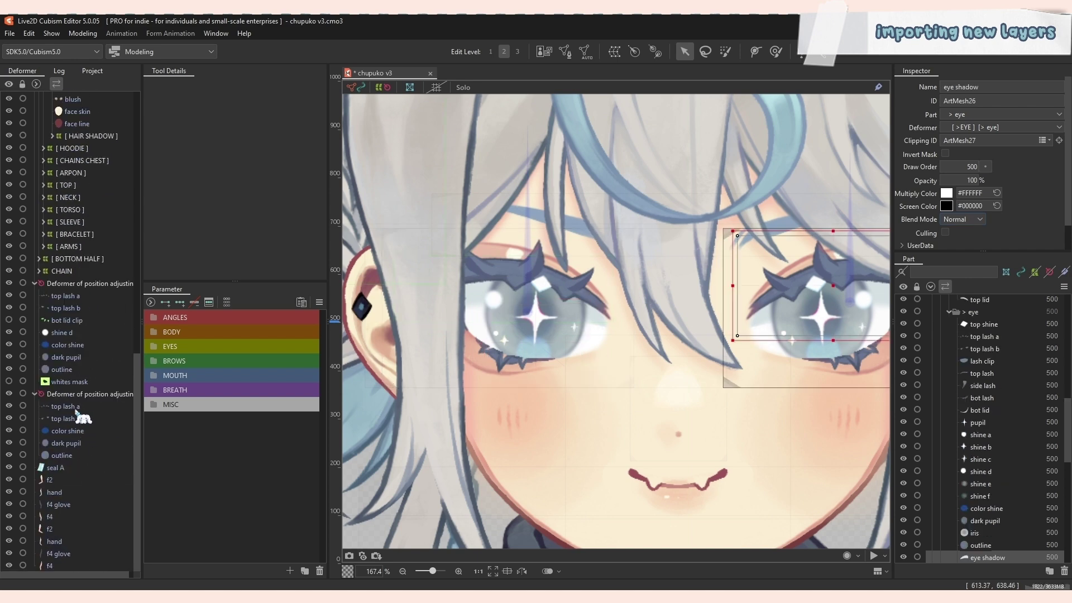
{"action": "left_click", "coordinate": [85, 396]}
{"action": "left_click", "coordinate": [85, 406]}
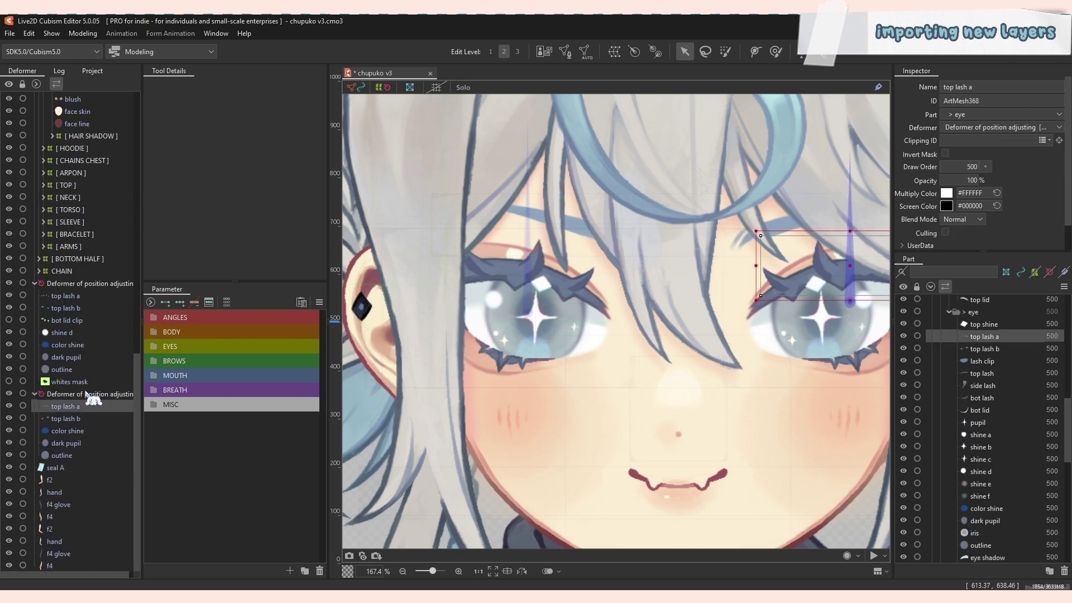
{"action": "left_click", "coordinate": [85, 394]}
{"action": "mouse_move", "coordinate": [851, 307]}
{"action": "left_mouse_down"}
{"action": "mouse_move", "coordinate": [870, 307]}
{"action": "mouse_move", "coordinate": [837, 306]}
{"action": "left_mouse_up"}
{"action": "key", "text": "ctrl+z"}
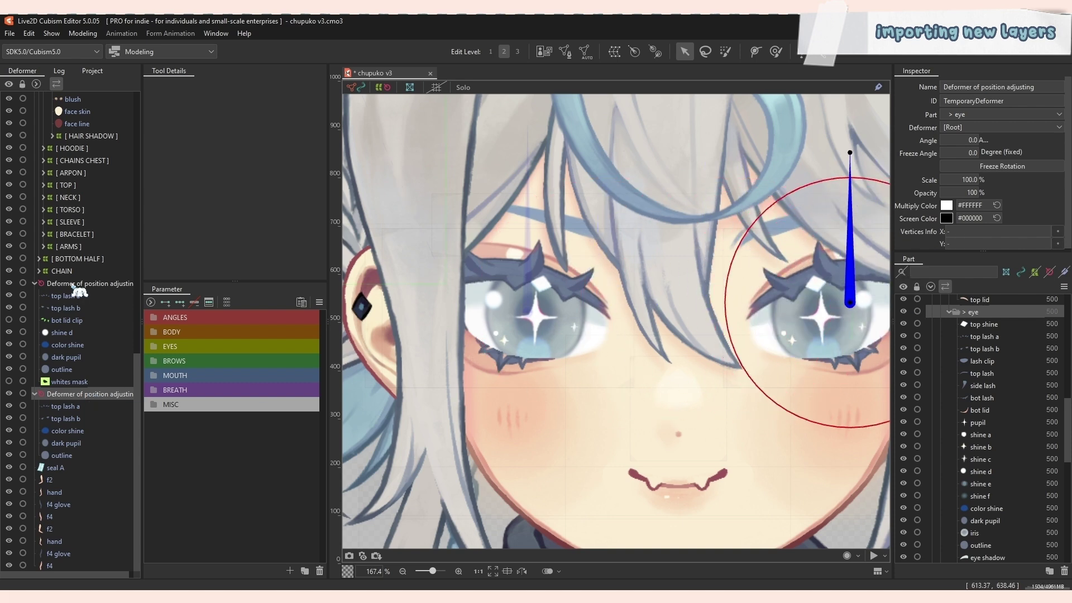
Delete both position-adjusting deformers that hold the new < eye and > eye layers.
{"action": "left_click", "coordinate": [74, 285], "text": "ctrl"}
{"action": "left_click", "coordinate": [81, 396], "text": "ctrl"}
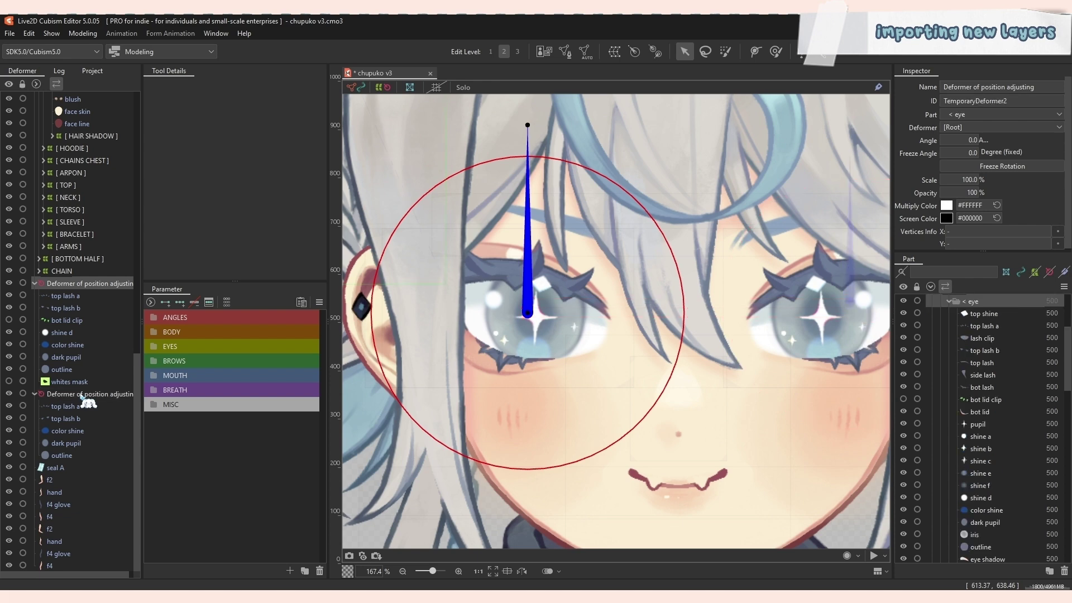
{"action": "left_click", "coordinate": [82, 396], "text": "ctrl"}
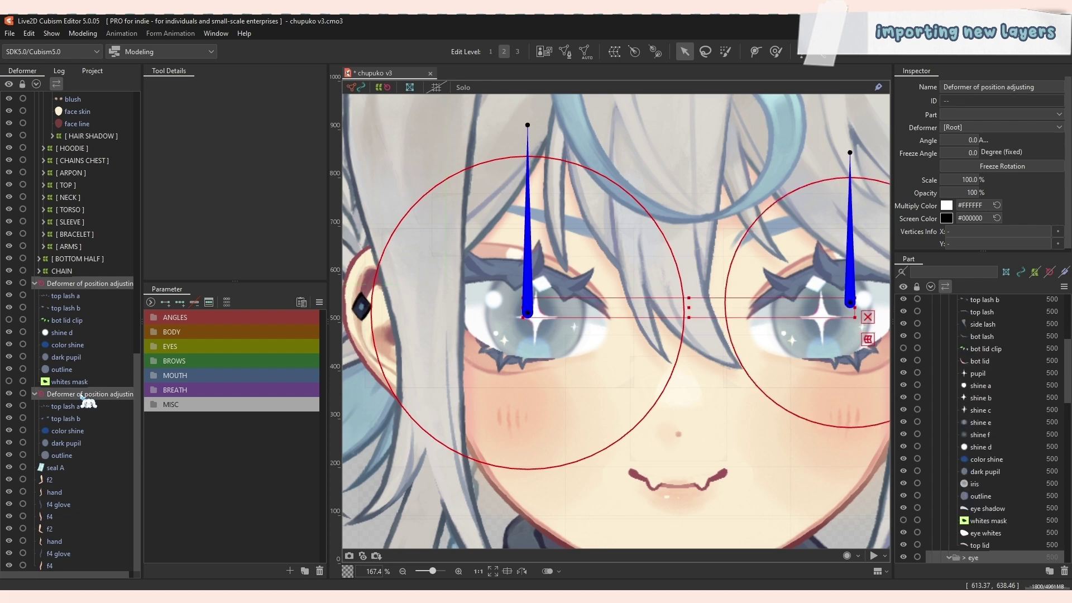
{"action": "key", "text": "Delete"}
Parent the eight new < eye meshes, top lash a through whites mask, to the [<EYE] warp deformer.
{"action": "scroll", "coordinate": [577, 329], "scroll_direction": "down", "scroll_amount": 3}
{"action": "left_click", "coordinate": [575, 336]}
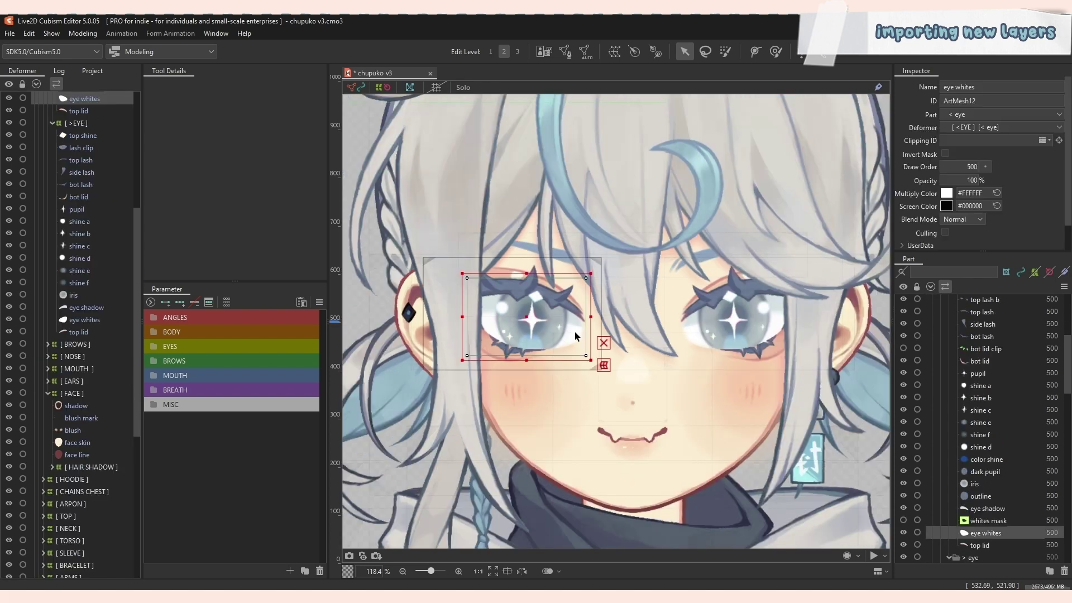
{"action": "scroll", "coordinate": [87, 171], "scroll_direction": "up", "scroll_amount": 3}
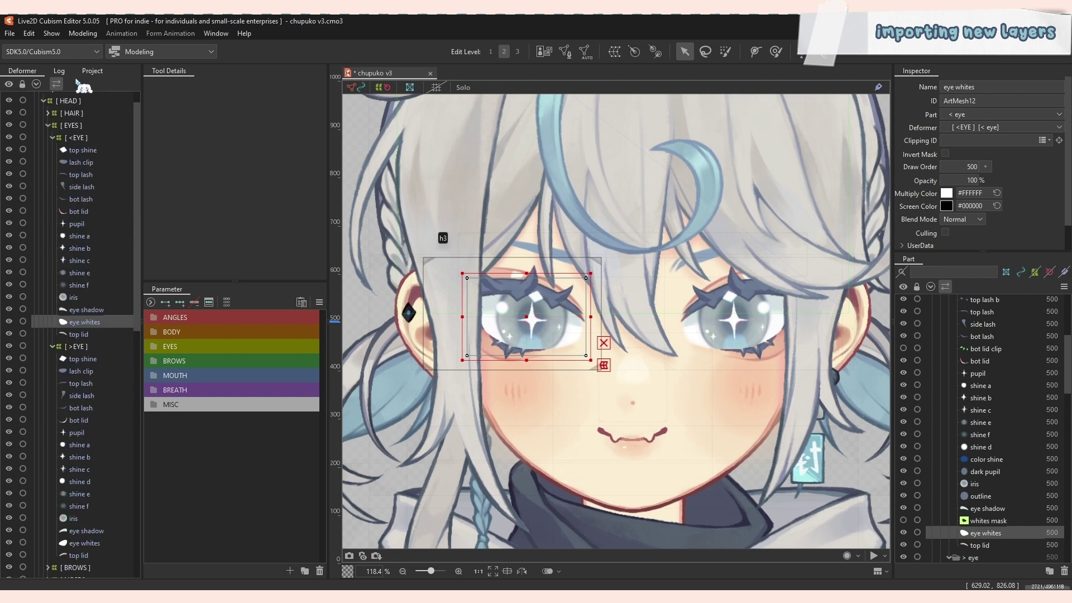
{"action": "scroll", "coordinate": [81, 315], "scroll_direction": "up", "scroll_amount": 1}
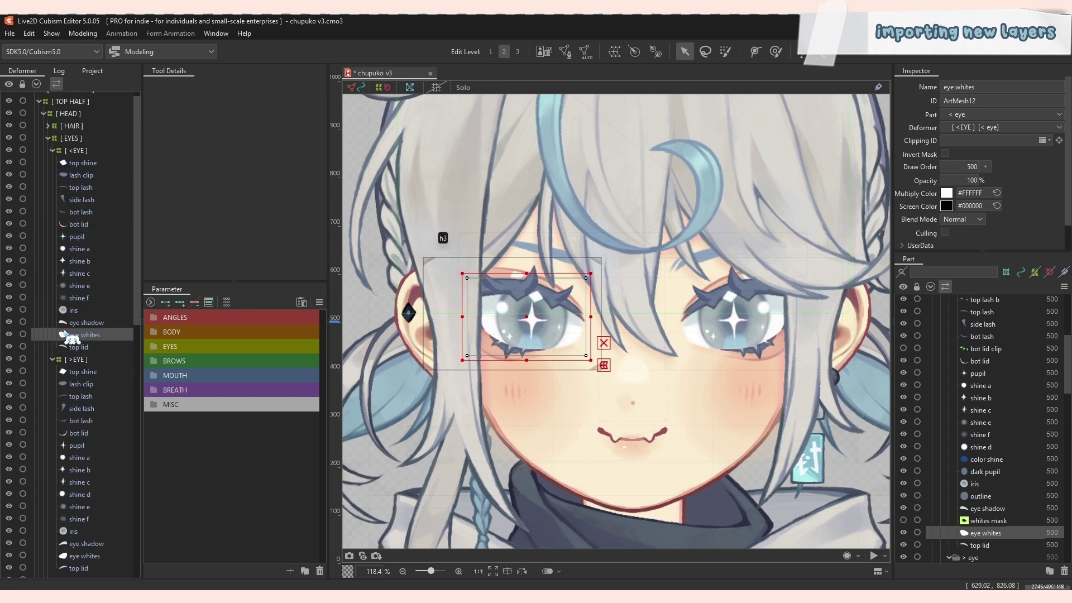
{"action": "scroll", "coordinate": [96, 258], "scroll_direction": "down", "scroll_amount": 10}
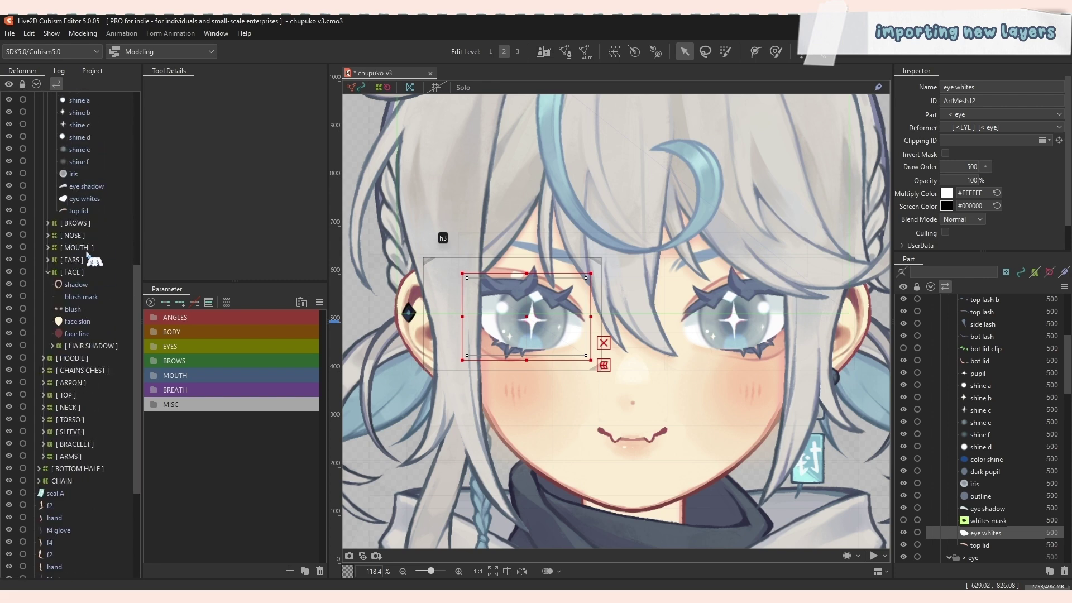
{"action": "left_click", "coordinate": [78, 425]}
{"action": "left_click", "coordinate": [77, 512], "text": "shift"}
{"action": "left_click_drag", "start_coordinate": [78, 498], "coordinate": [78, 234]}
Parent the five new > eye meshes, top lash a through outline, to the [>EYE] warp deformer.
{"action": "scroll", "coordinate": [77, 391], "scroll_direction": "down", "scroll_amount": 10}
{"action": "left_click", "coordinate": [73, 572]}
{"action": "left_click", "coordinate": [74, 524], "text": "shift"}
{"action": "left_click_drag", "start_coordinate": [74, 523], "coordinate": [88, 346]}
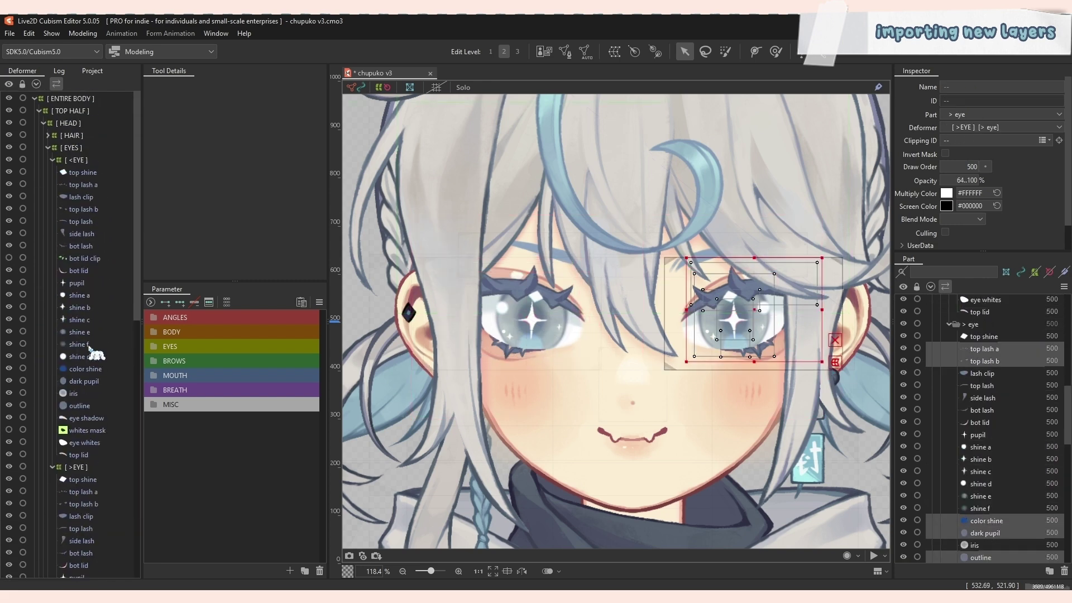
Inspect the coverage of the [<EYE] and [>EYE] warp deformers around each eye.
{"action": "left_click", "coordinate": [78, 160]}
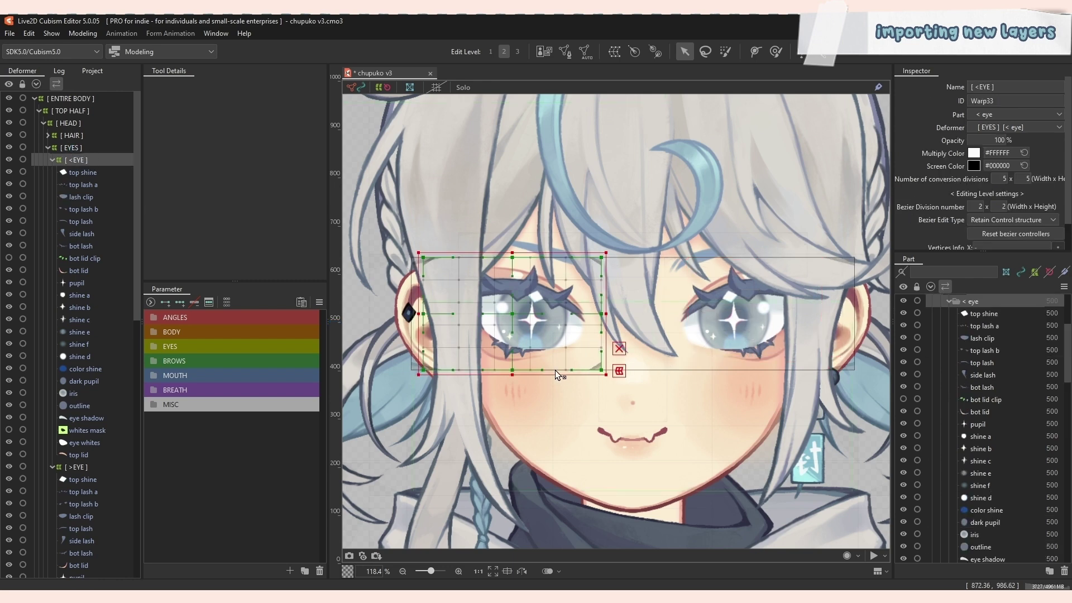
{"action": "mouse_move", "coordinate": [534, 296]}
{"action": "left_mouse_down"}
{"action": "mouse_move", "coordinate": [556, 406]}
{"action": "mouse_move", "coordinate": [570, 397]}
{"action": "mouse_move", "coordinate": [612, 231]}
{"action": "mouse_move", "coordinate": [534, 297]}
{"action": "left_mouse_up"}
{"action": "left_click", "coordinate": [75, 467]}
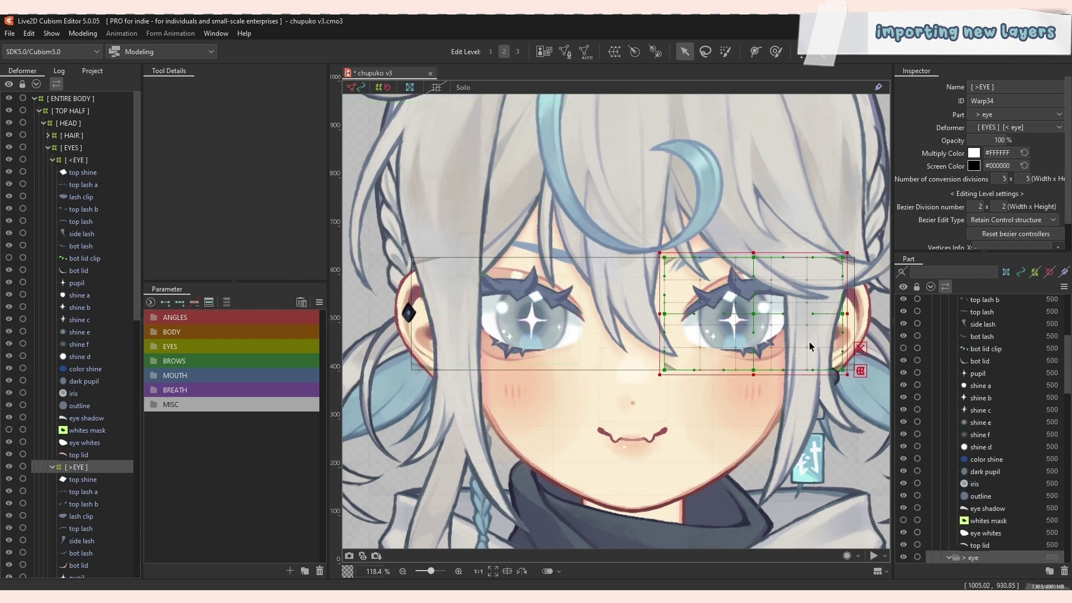
Hide the front hair part so both eyes are unobstructed for organizing their meshes.
{"action": "left_click_drag", "start_coordinate": [716, 290], "coordinate": [725, 357]}
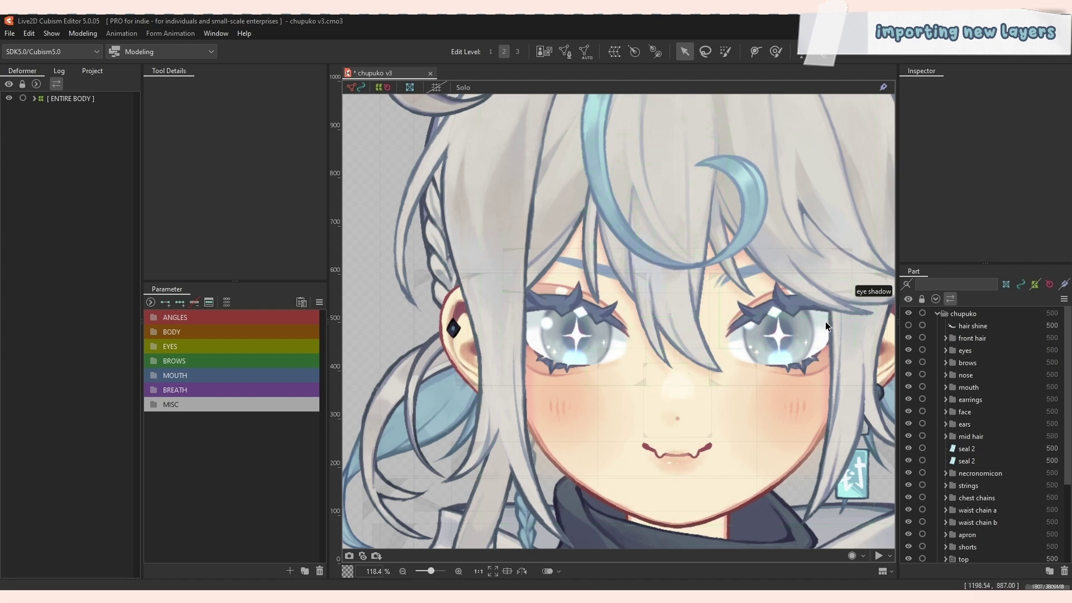
{"action": "scroll", "coordinate": [566, 320], "scroll_direction": "up", "scroll_amount": 5}
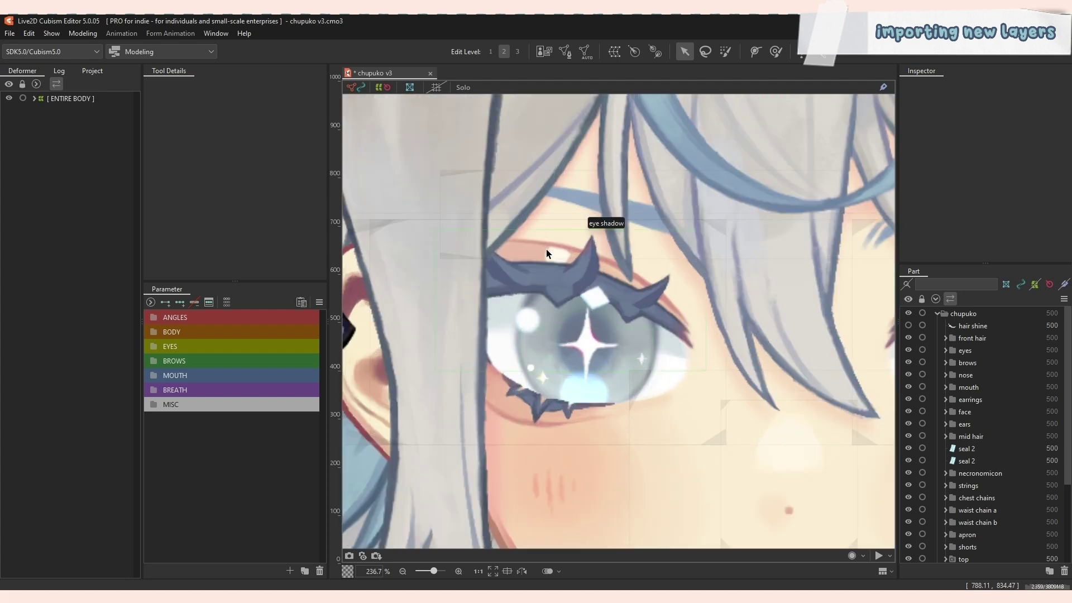
{"action": "left_click", "coordinate": [908, 337]}
{"action": "scroll", "coordinate": [596, 344], "scroll_direction": "down", "scroll_amount": 5}
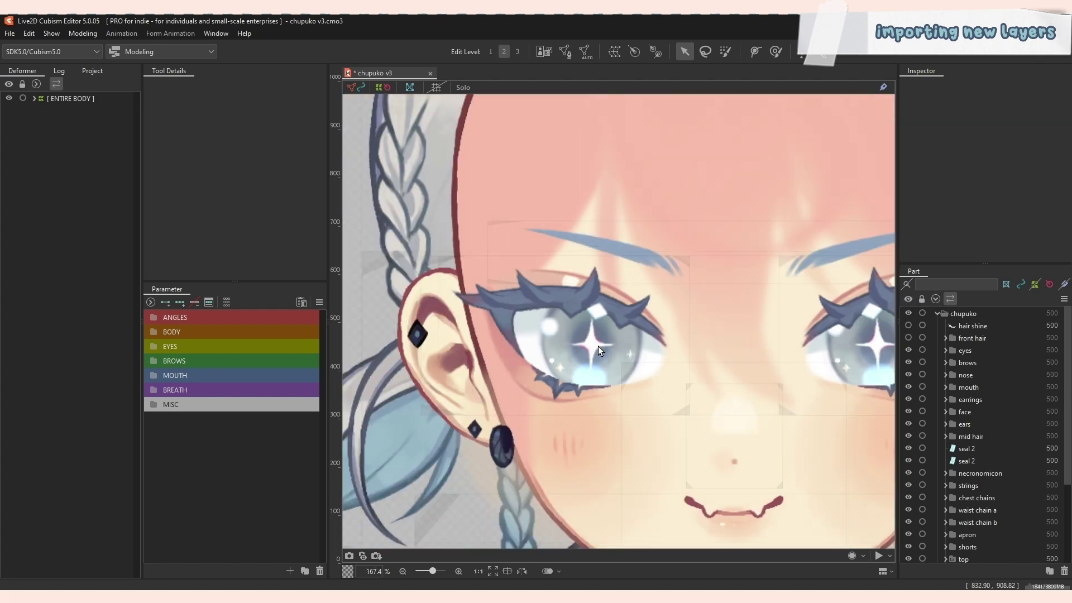
{"action": "scroll", "coordinate": [596, 344], "scroll_direction": "up", "scroll_amount": 5}
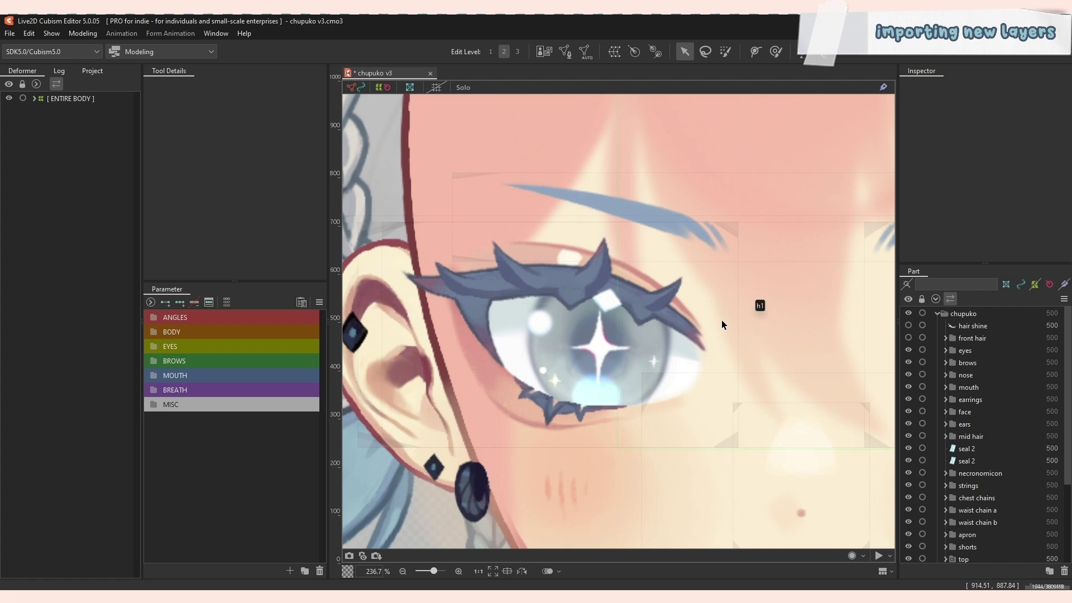
{"action": "scroll", "coordinate": [721, 321], "scroll_direction": "down", "scroll_amount": 4}
{"action": "scroll", "coordinate": [600, 335], "scroll_direction": "up", "scroll_amount": 4}
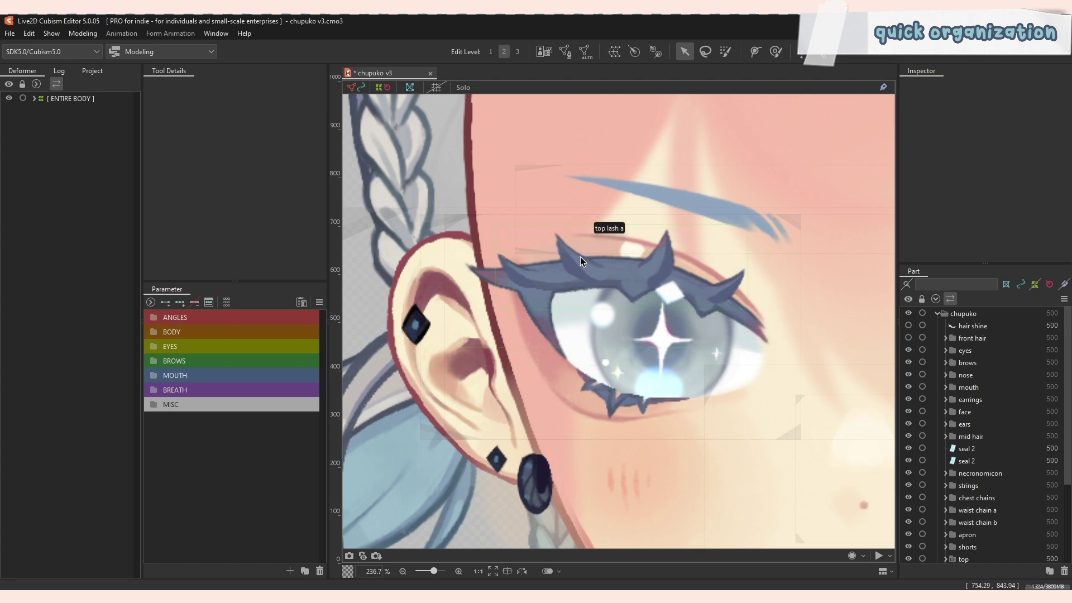
Create a parent warp deformer named [ iris ] for the < eye meshes from pupil through outline.
{"action": "left_click", "coordinate": [608, 268]}
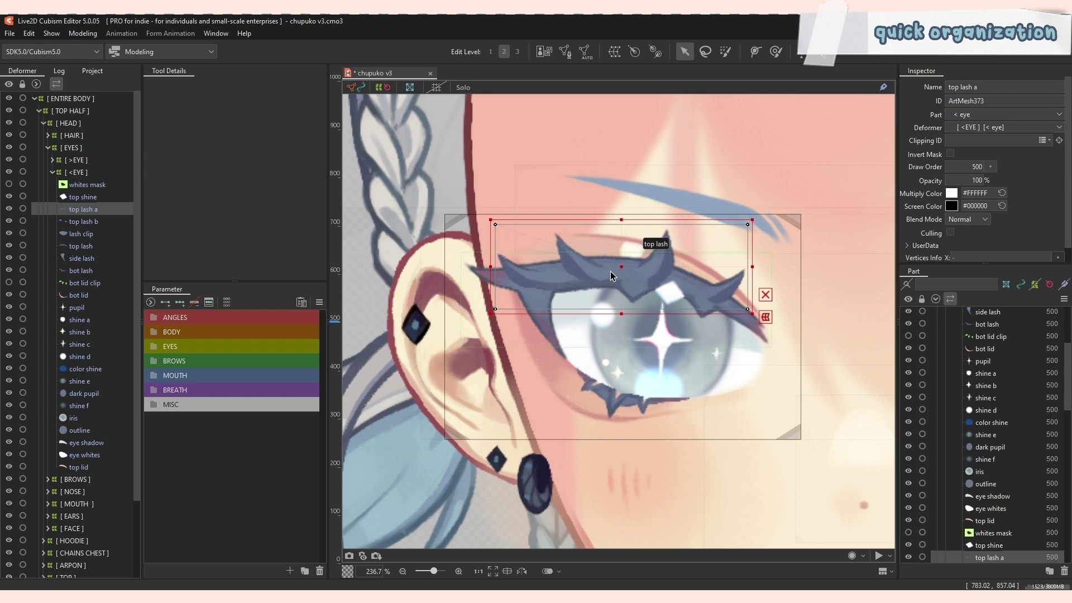
{"action": "left_click", "coordinate": [79, 186]}
{"action": "left_click", "coordinate": [91, 467], "text": "shift"}
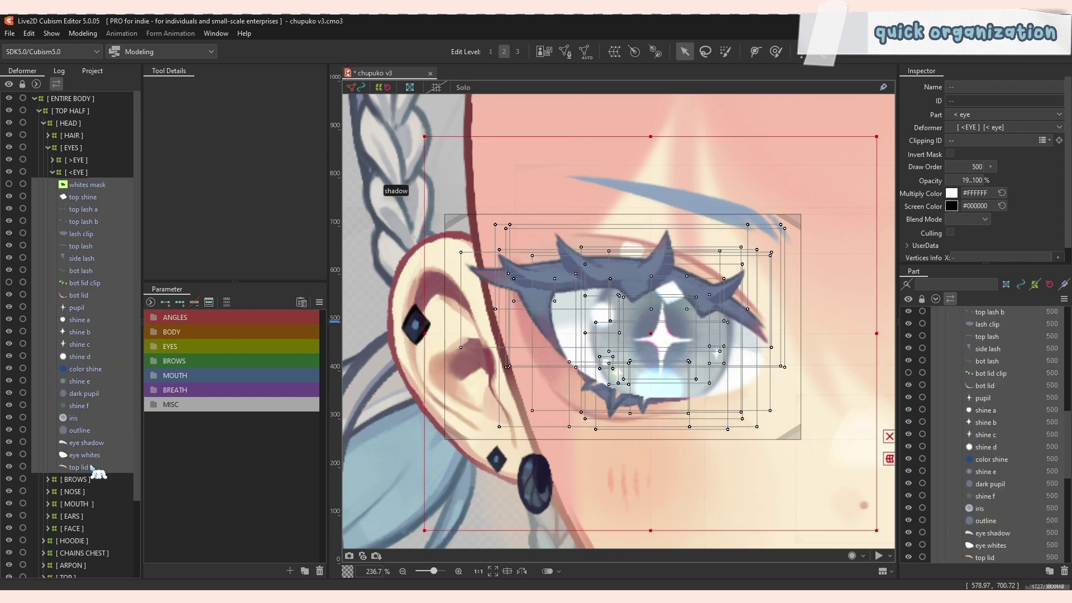
{"action": "left_click", "coordinate": [101, 322]}
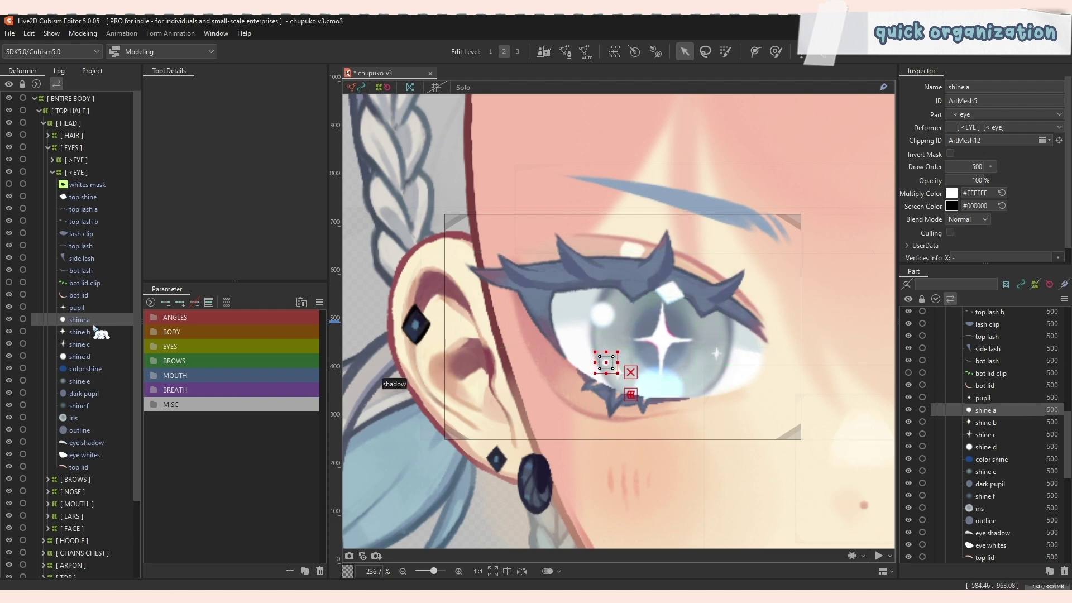
{"action": "left_click", "coordinate": [78, 307]}
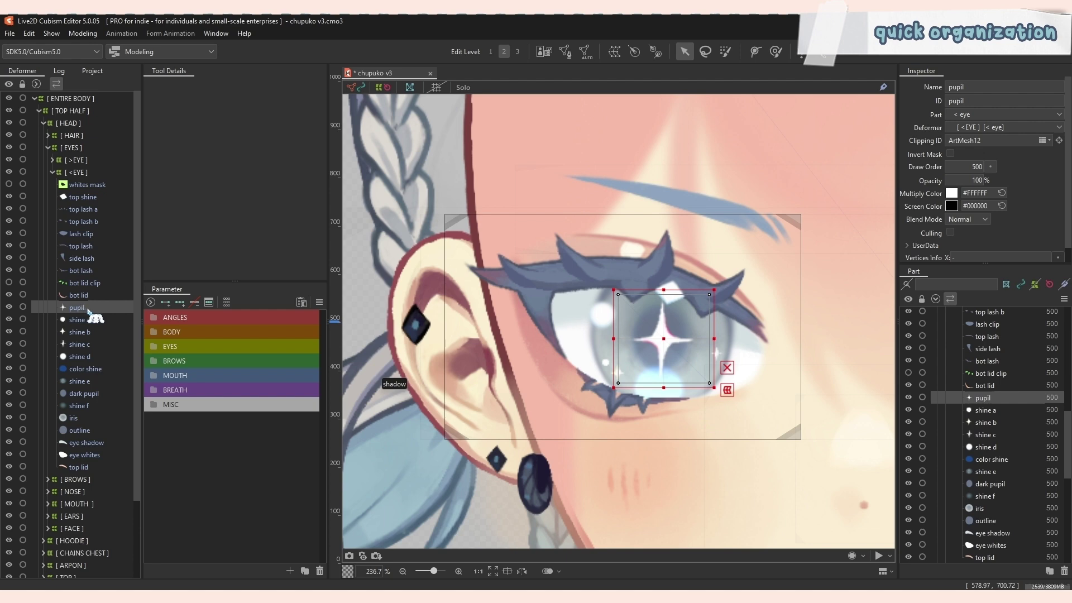
{"action": "left_click", "coordinate": [79, 430], "text": "shift"}
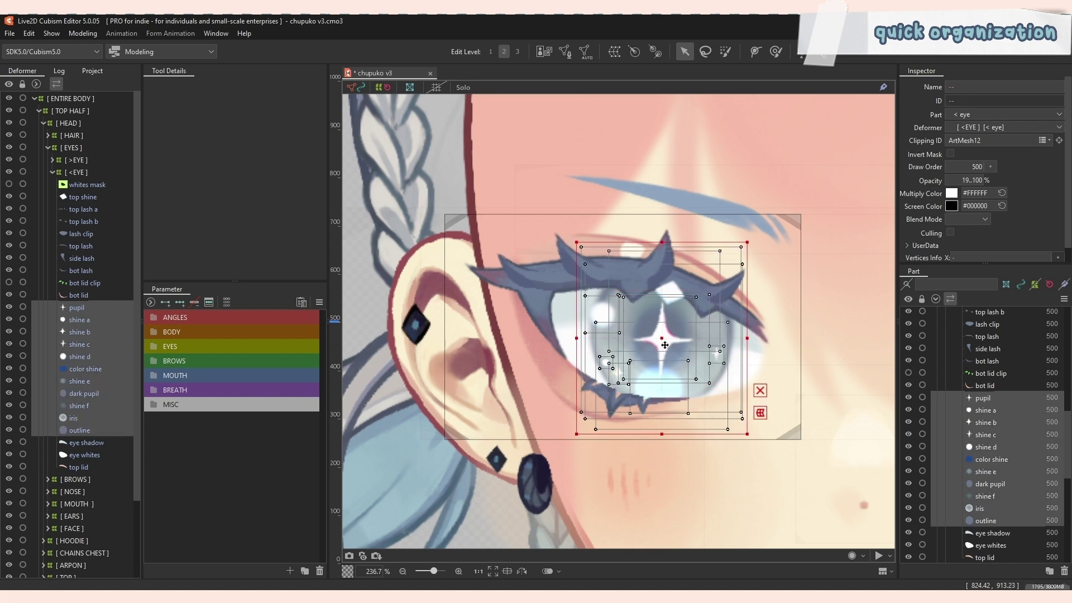
{"action": "mouse_move", "coordinate": [664, 345]}
{"action": "left_mouse_down"}
{"action": "mouse_move", "coordinate": [629, 369]}
{"action": "mouse_move", "coordinate": [730, 354]}
{"action": "mouse_move", "coordinate": [713, 335]}
{"action": "mouse_move", "coordinate": [661, 338]}
{"action": "left_mouse_up"}
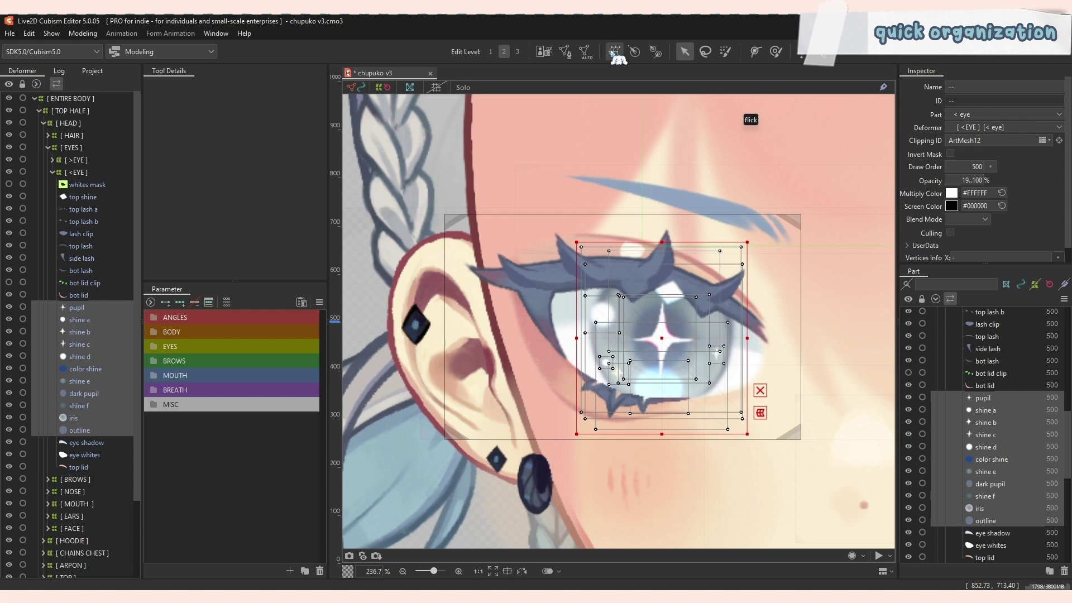
{"action": "left_click", "coordinate": [614, 52]}
{"action": "type", "text": "[ iris ]"}
{"action": "key", "text": "Return"}
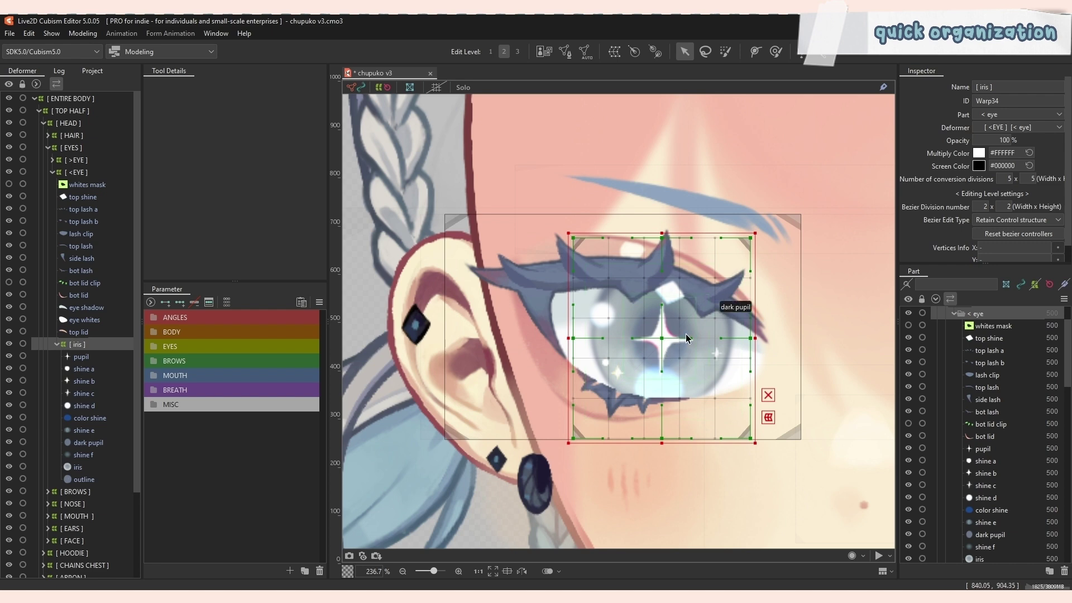
Create a parent warp deformer named [ lashes ] for the < eye meshes from top lash a through bot lash.
{"action": "left_click", "coordinate": [57, 345]}
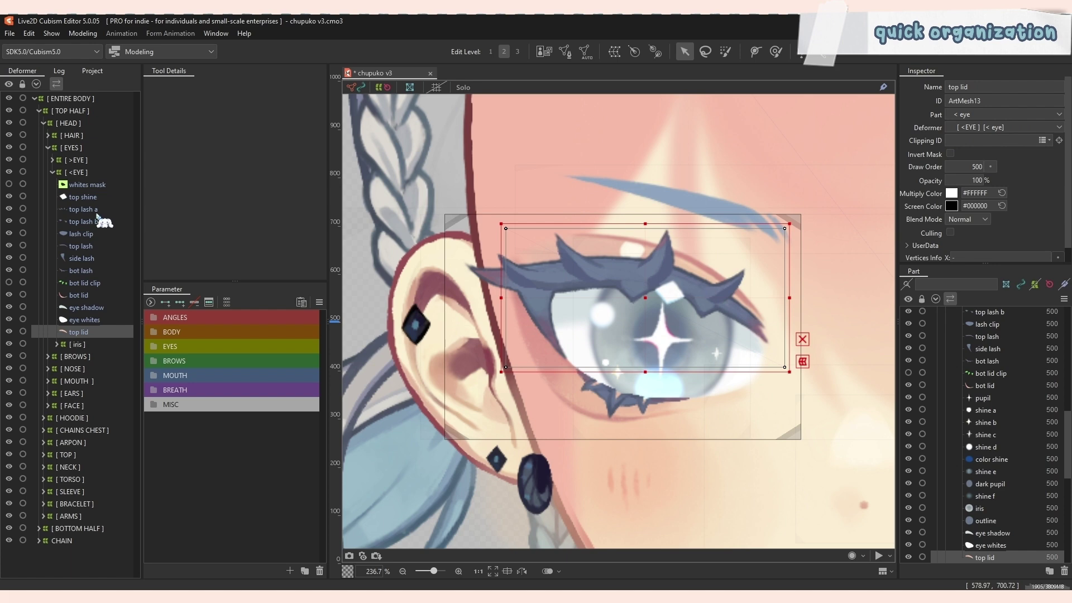
{"action": "left_click", "coordinate": [95, 345]}
{"action": "left_click", "coordinate": [96, 306]}
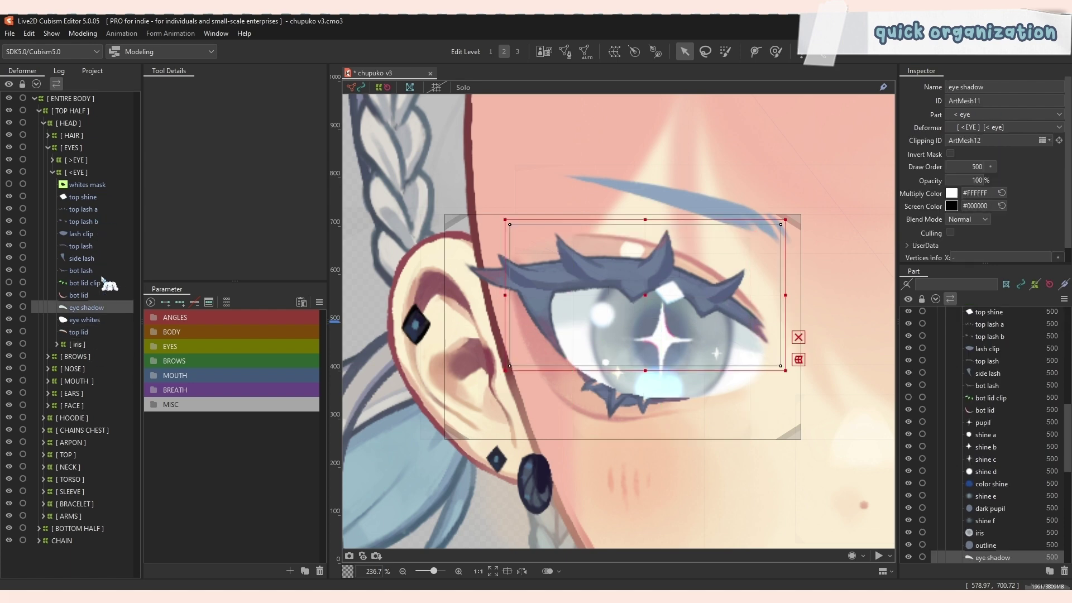
{"action": "left_click", "coordinate": [104, 210]}
{"action": "left_click", "coordinate": [105, 271], "text": "shift"}
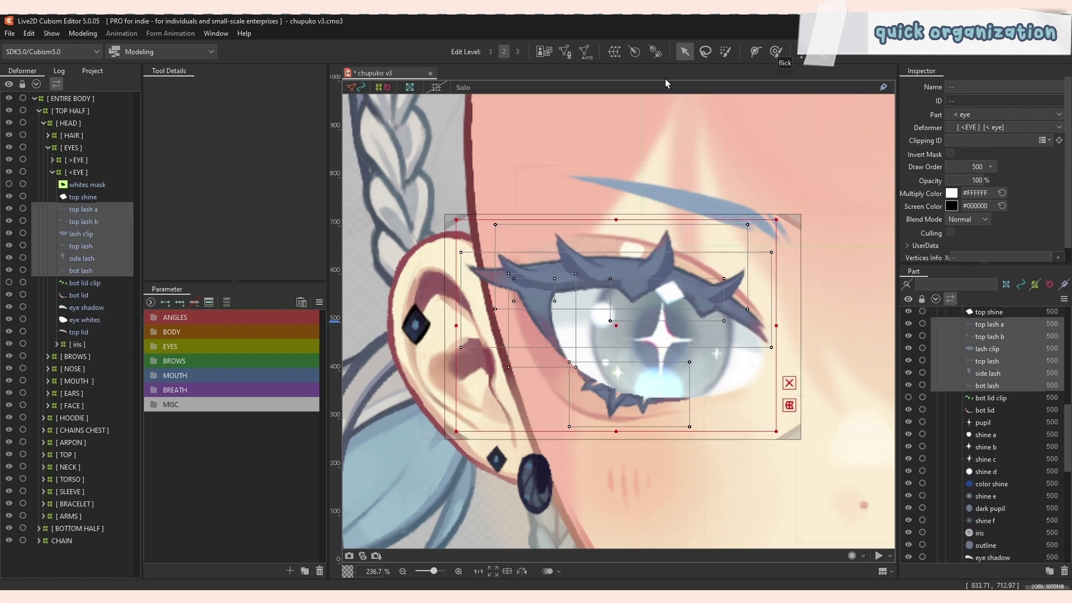
{"action": "left_click", "coordinate": [614, 51]}
{"action": "left_click_drag", "start_coordinate": [614, 276], "coordinate": [537, 278]}
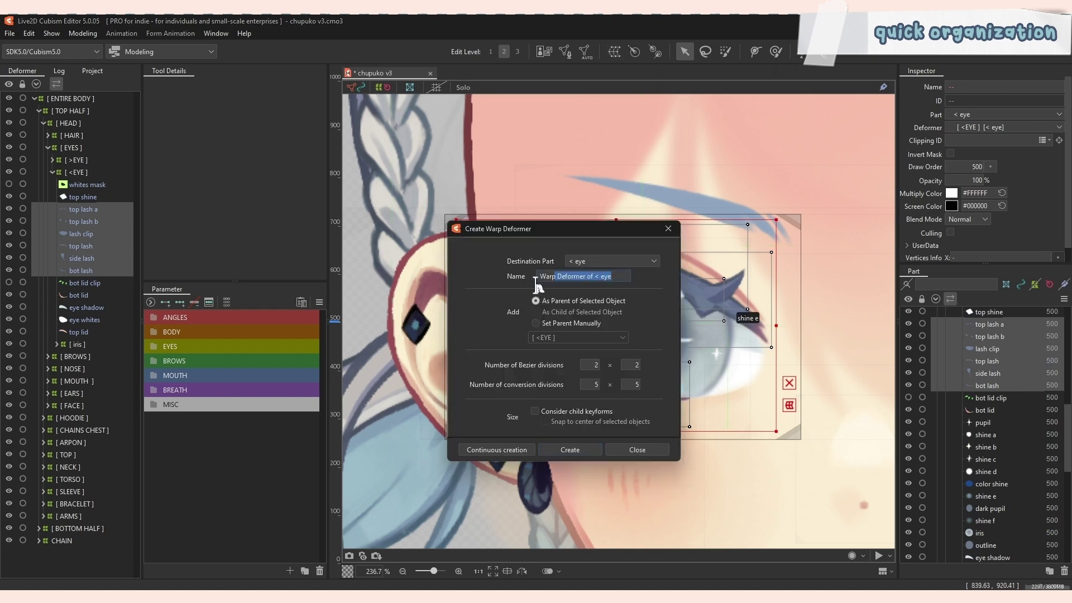
{"action": "type", "text": "[ lashes ]"}
{"action": "key", "text": "Return"}
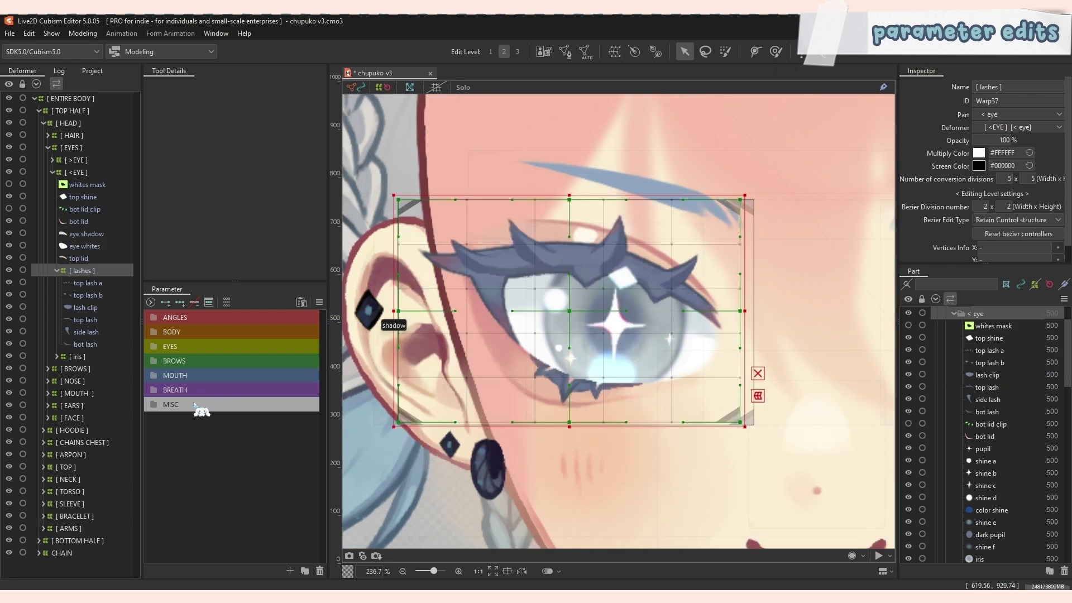
Expand the EYES parameter group and delete the EyeL Smile parameter.
{"action": "left_click", "coordinate": [167, 347]}
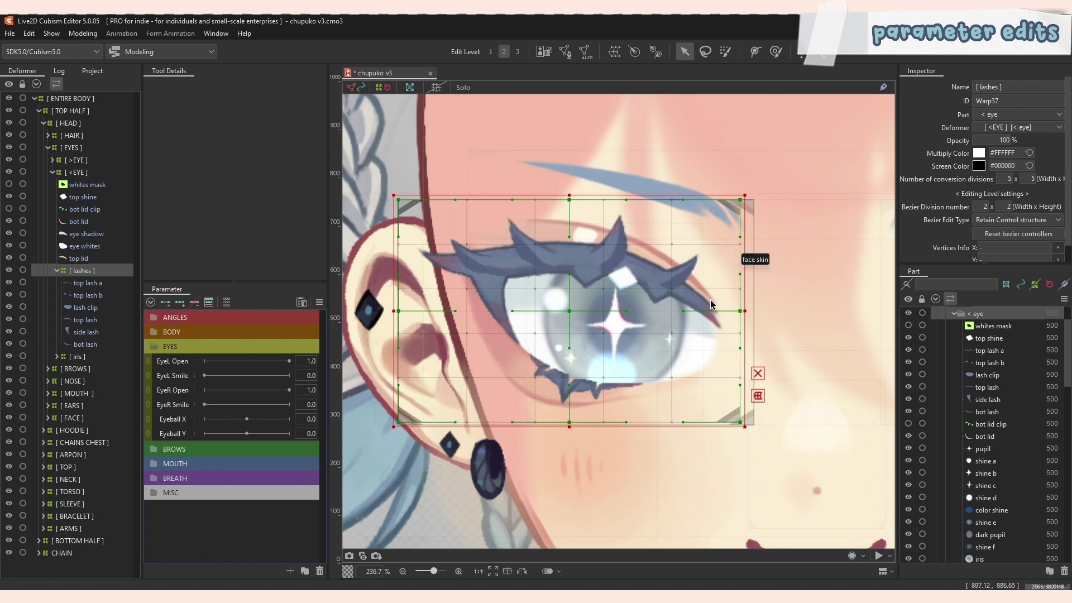
{"action": "left_click", "coordinate": [205, 378]}
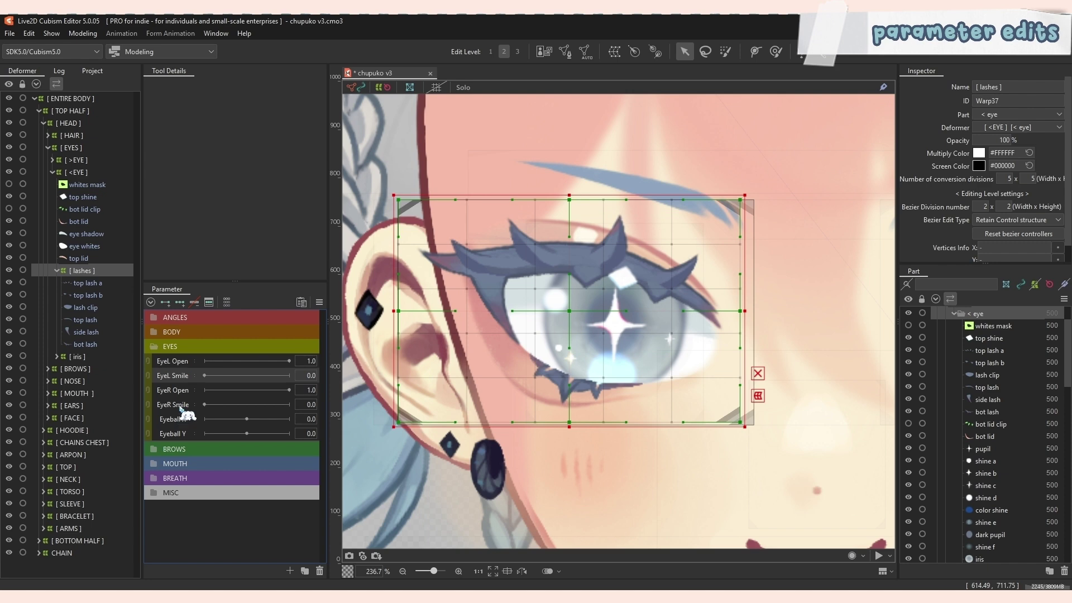
{"action": "left_click", "coordinate": [181, 407]}
{"action": "left_click", "coordinate": [183, 377]}
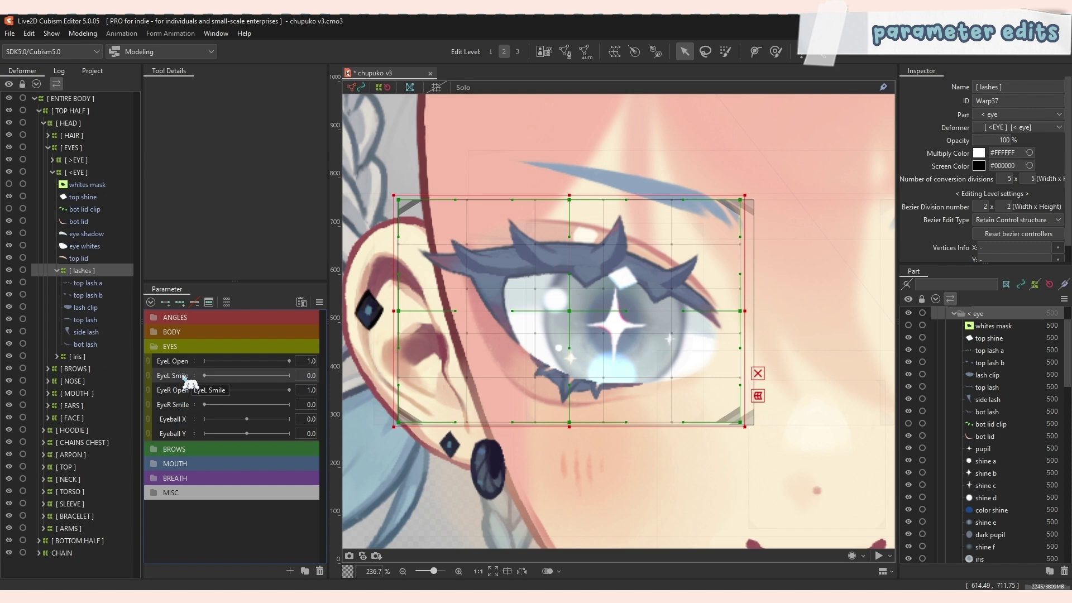
{"action": "key", "text": "Delete"}
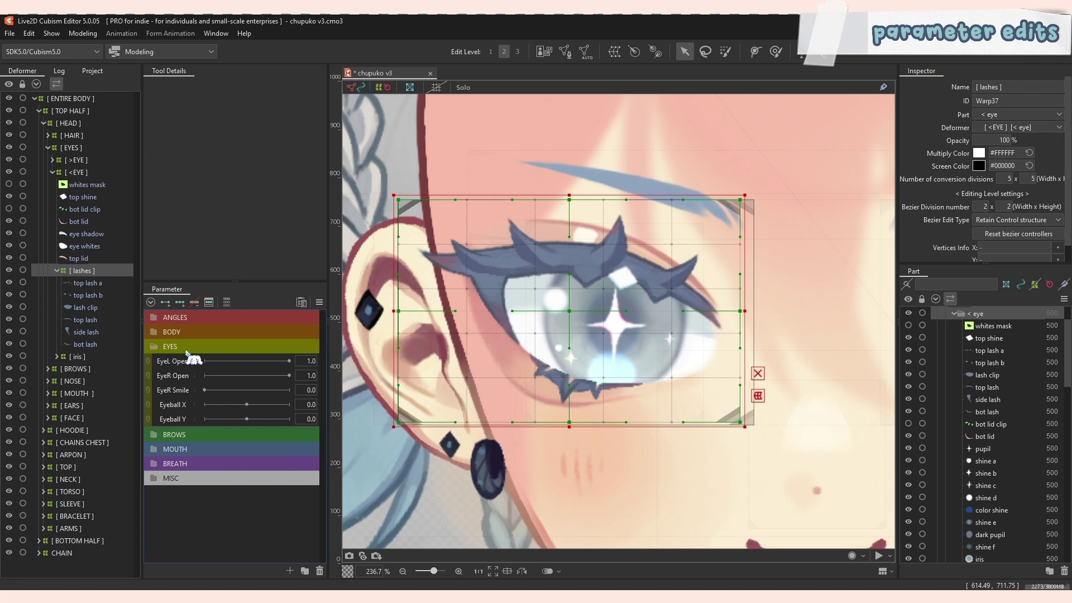
Rename the EyeR Smile parameter as Eye Smile, keeping its ID and ranges.
{"action": "left_click", "coordinate": [185, 390]}
{"action": "right_click", "coordinate": [187, 394]}
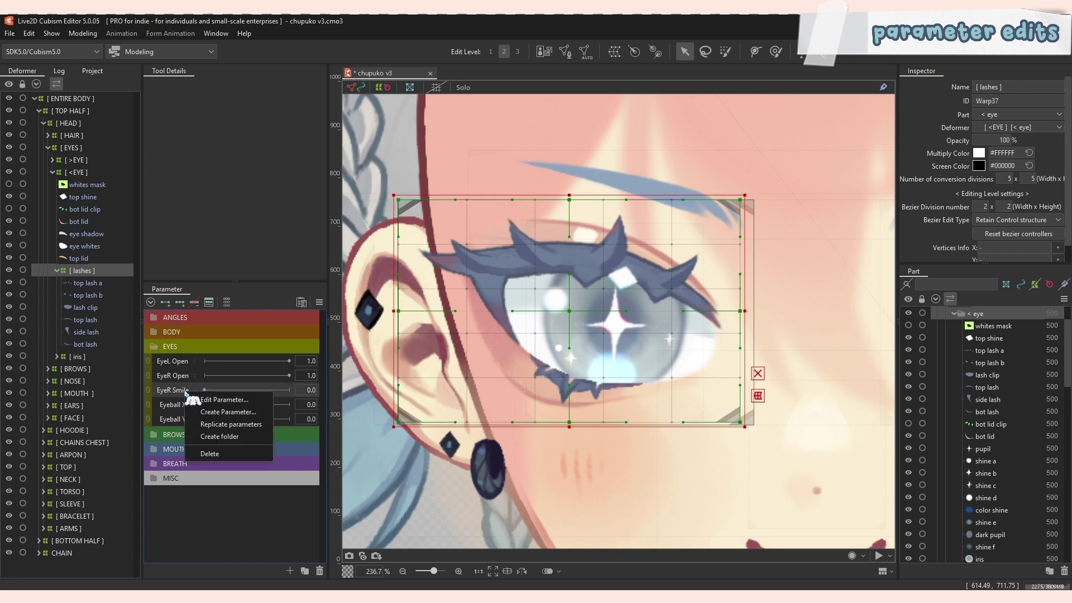
{"action": "left_click", "coordinate": [212, 400]}
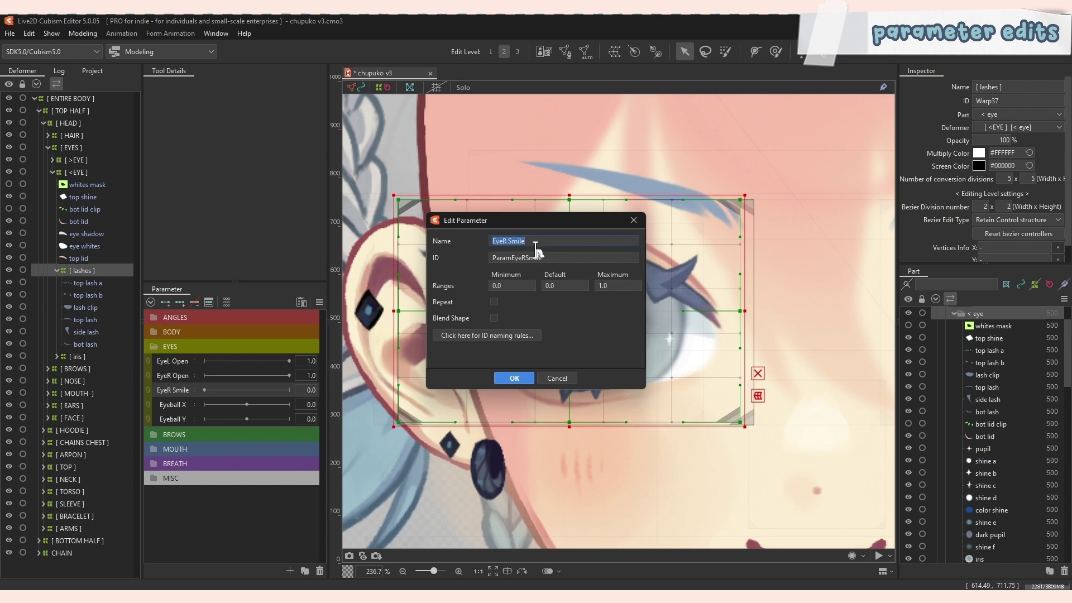
{"action": "left_click", "coordinate": [511, 242]}
{"action": "key", "text": "BackSpace"}
{"action": "key", "text": "Tab"}
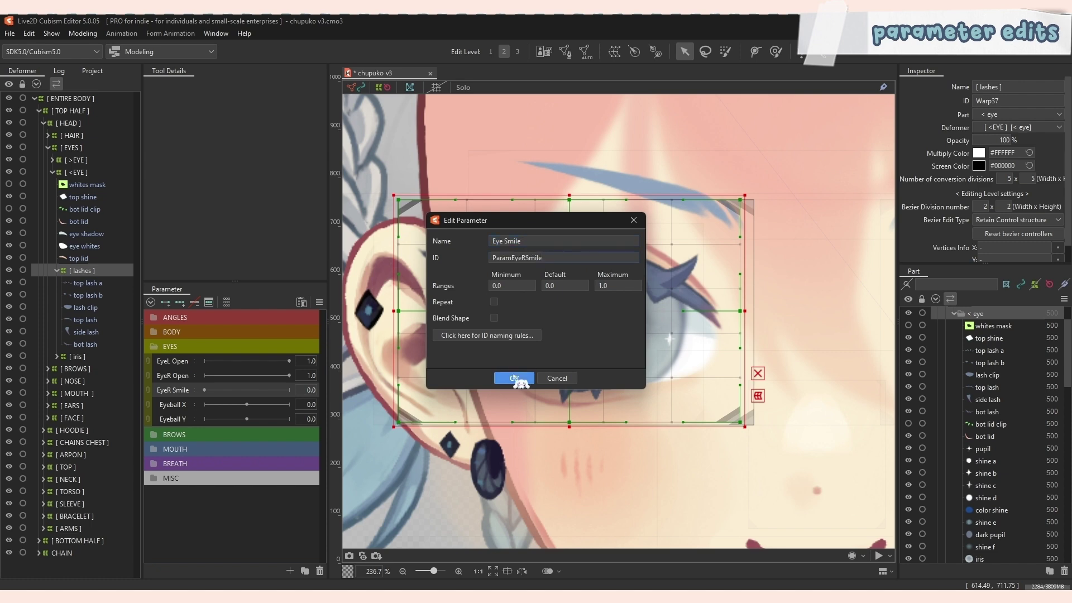
{"action": "left_click", "coordinate": [514, 379]}
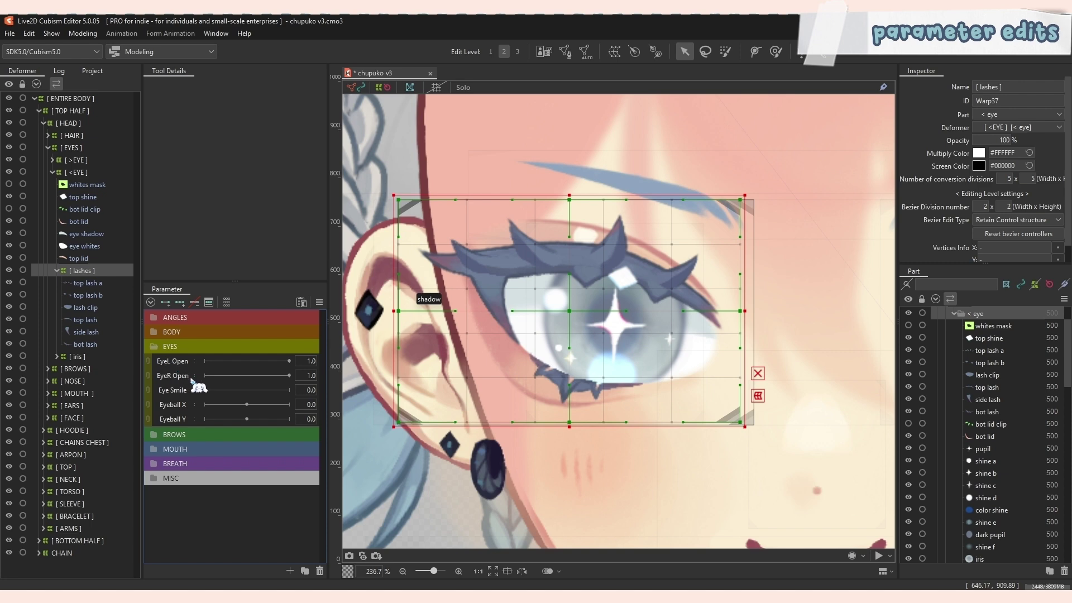
Rename the EyeL Open parameter as Eye> Open.
{"action": "scroll", "coordinate": [391, 305], "scroll_direction": "down", "scroll_amount": 3}
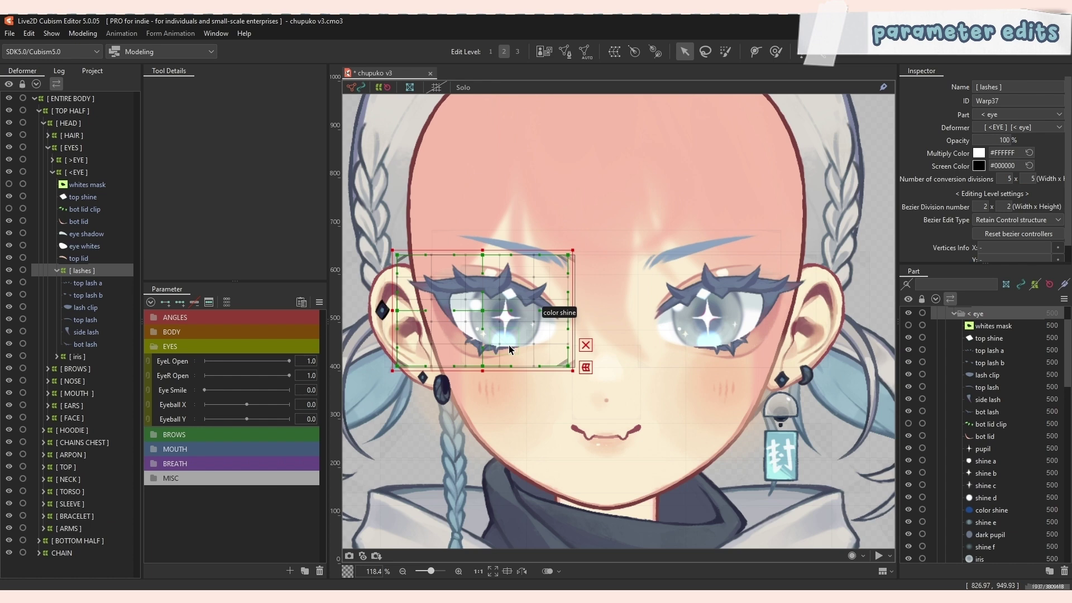
{"action": "right_click", "coordinate": [188, 363]}
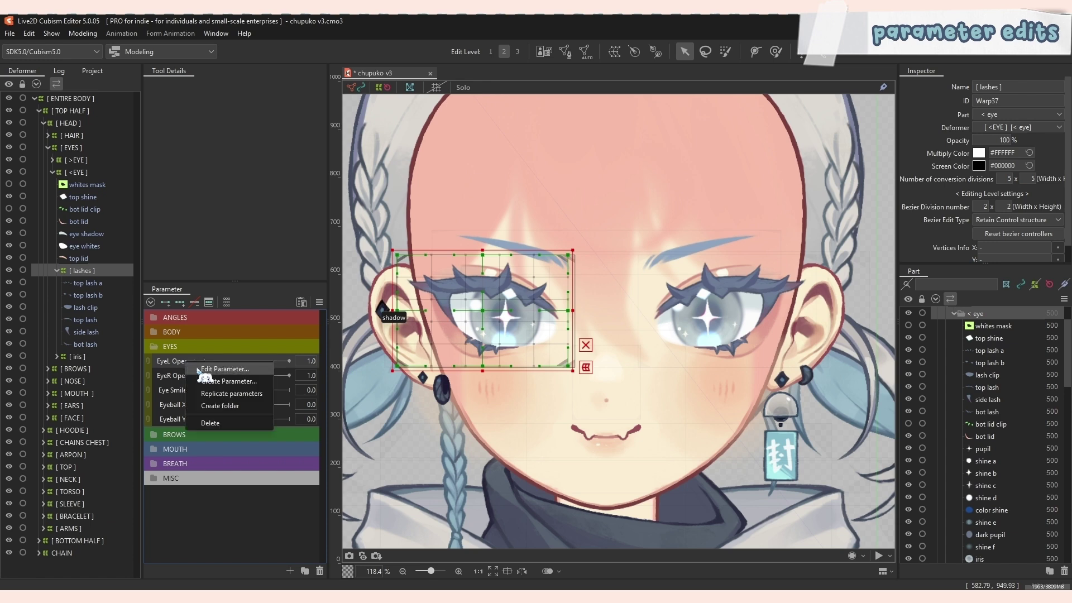
{"action": "left_click", "coordinate": [223, 369]}
{"action": "left_click", "coordinate": [516, 242]}
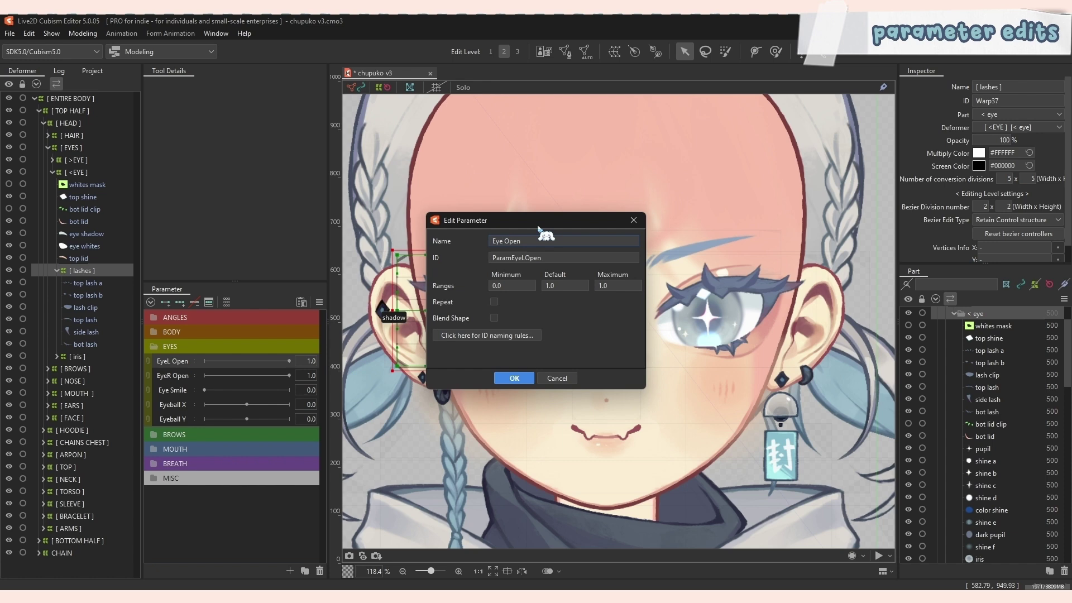
{"action": "left_click", "coordinate": [514, 378]}
Rename the EyeR Open parameter as Eye< Open.
{"action": "right_click", "coordinate": [189, 375]}
{"action": "left_click", "coordinate": [223, 381]}
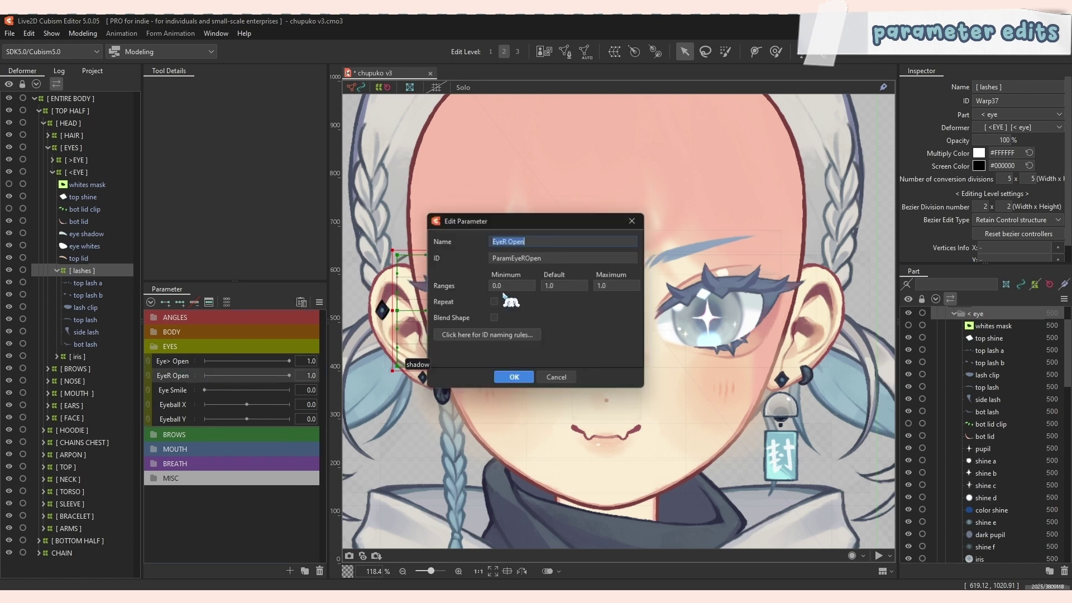
{"action": "double_click", "coordinate": [505, 242]}
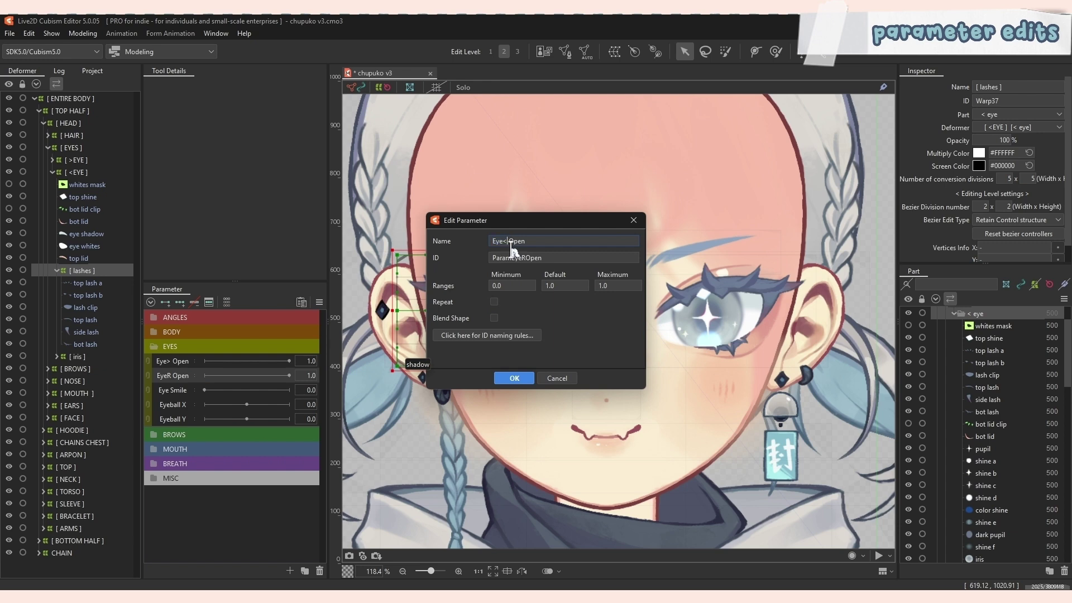
{"action": "left_click", "coordinate": [514, 378]}
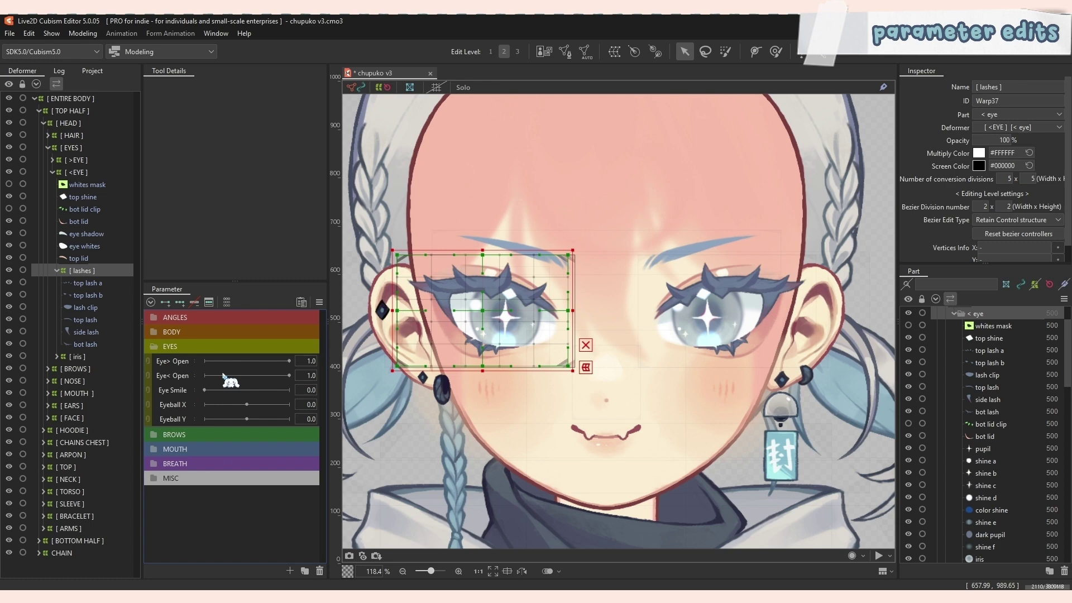
Set the maximum of the Eye> Open parameter's range to 2.
{"action": "right_click", "coordinate": [192, 366]}
{"action": "left_click", "coordinate": [223, 373]}
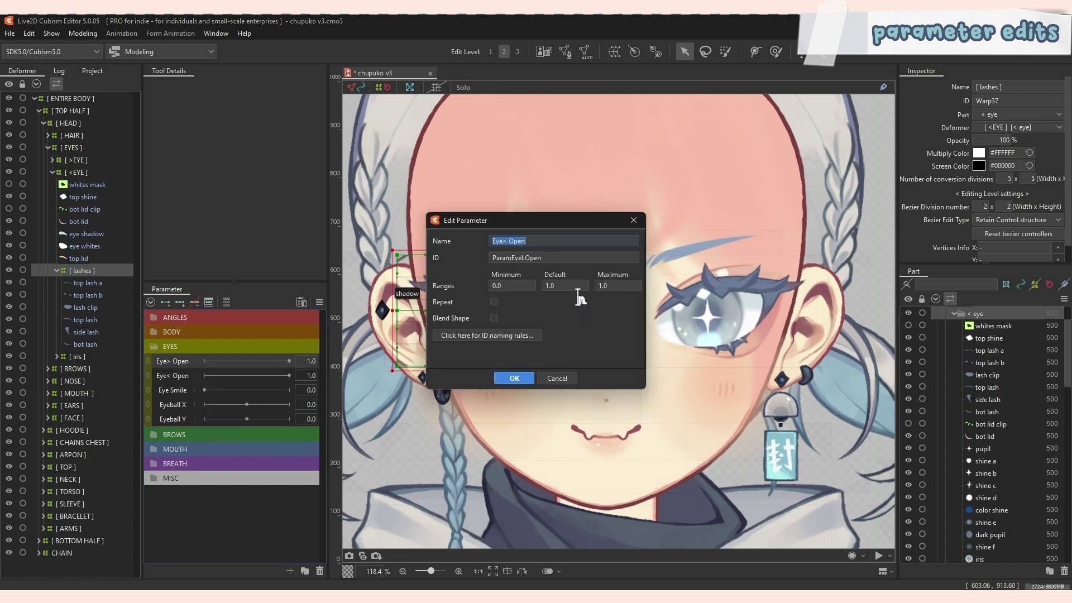
{"action": "left_click", "coordinate": [513, 286]}
{"action": "left_click", "coordinate": [567, 286]}
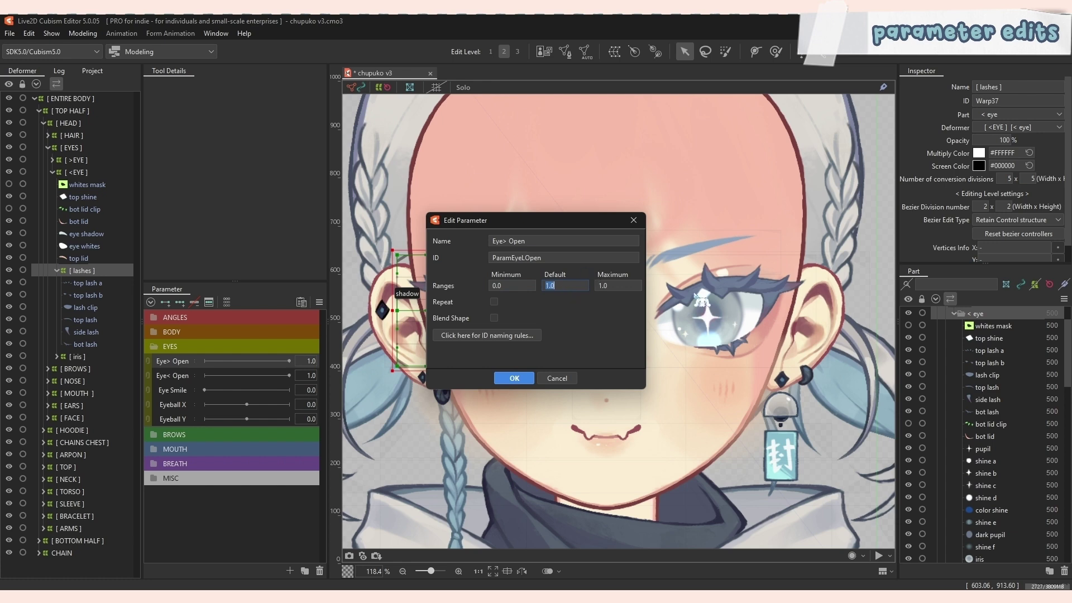
{"action": "left_click", "coordinate": [586, 294]}
{"action": "left_click", "coordinate": [514, 378]}
Set the maximum of the Eye< Open parameter's range to 2.
{"action": "right_click", "coordinate": [193, 385]}
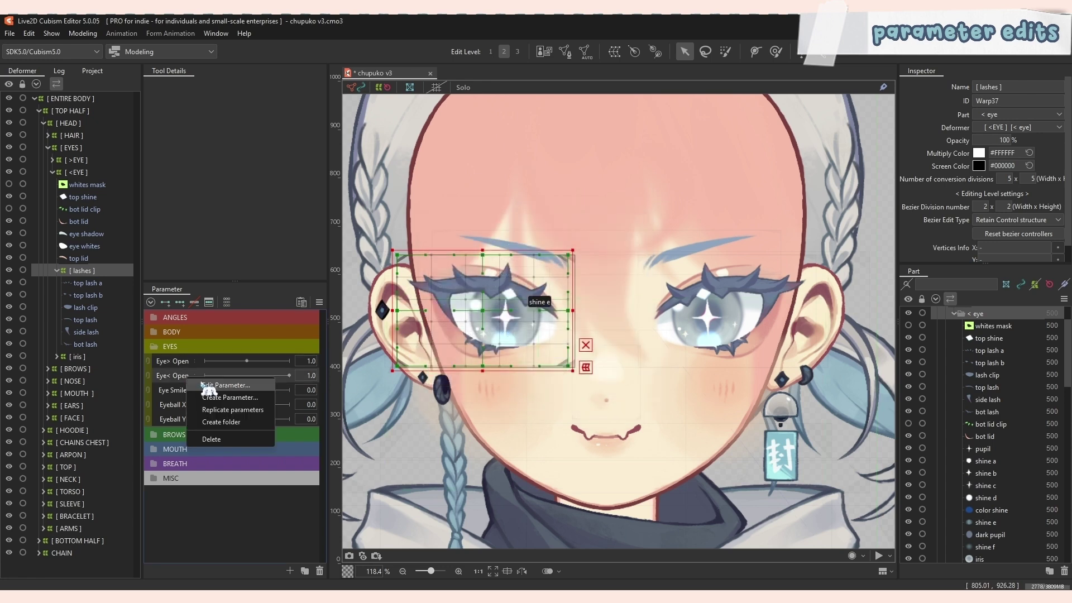
{"action": "left_click", "coordinate": [240, 394]}
{"action": "double_click", "coordinate": [625, 287]}
{"action": "type", "text": "2"}
{"action": "key", "text": "Return"}
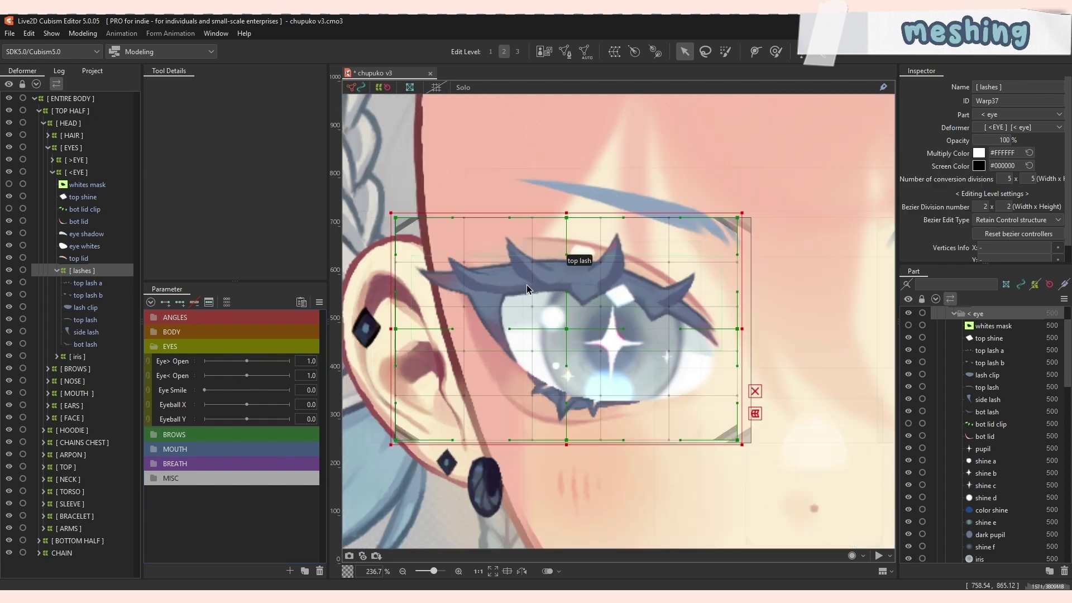
Examine the individual layers inside the < eye's lashes deformer, such as lash clip, top lash b and side lash, ending on top lash.
{"action": "left_click", "coordinate": [100, 318]}
{"action": "left_click", "coordinate": [93, 307]}
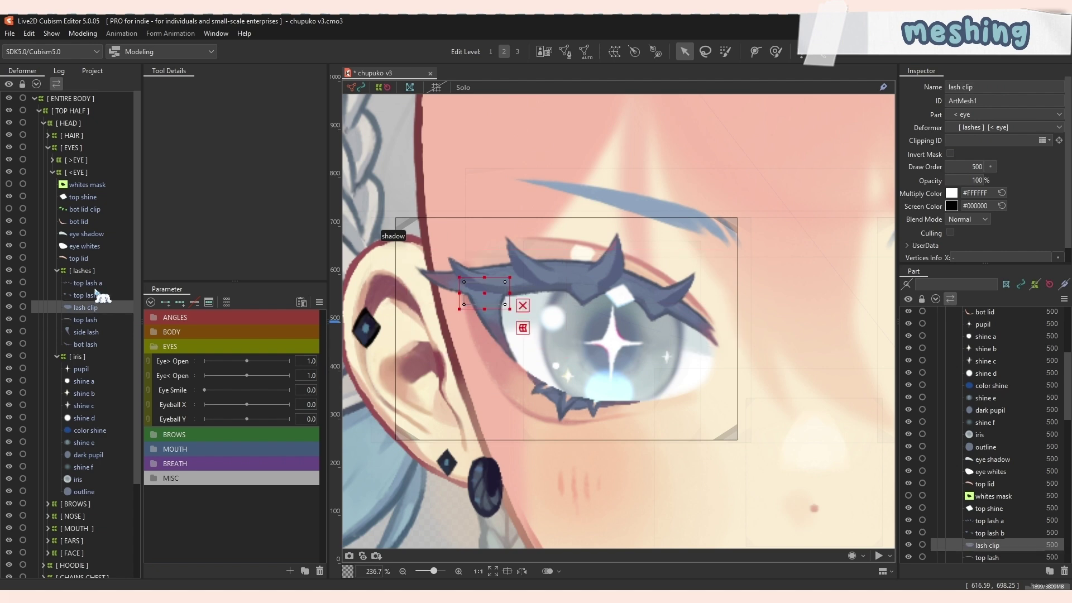
{"action": "left_click", "coordinate": [94, 293]}
{"action": "left_click", "coordinate": [95, 282]}
{"action": "left_click", "coordinate": [91, 295]}
{"action": "left_click", "coordinate": [90, 320]}
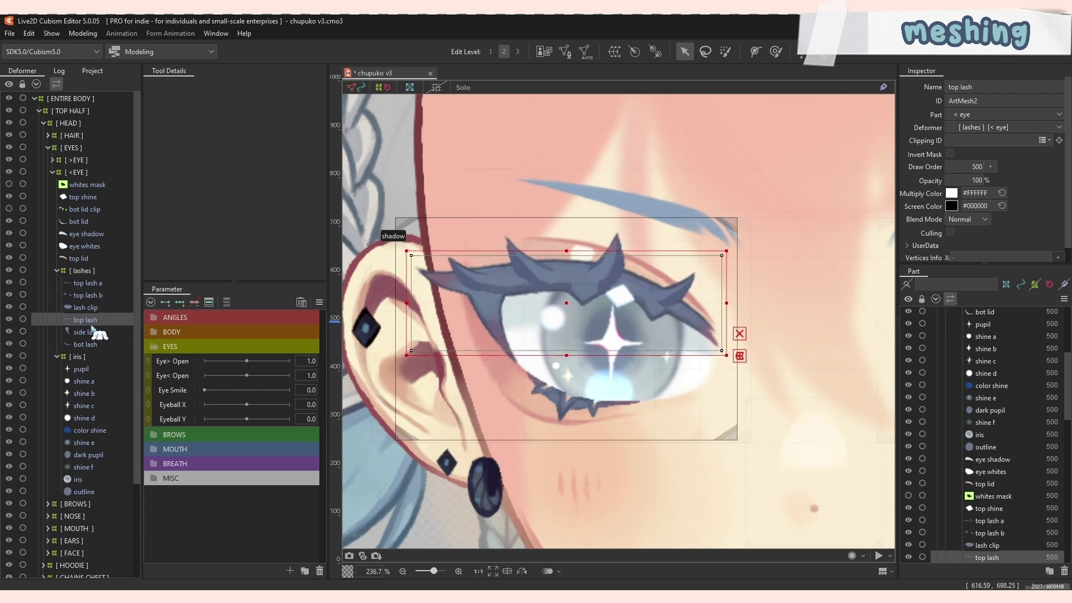
{"action": "left_click", "coordinate": [89, 332]}
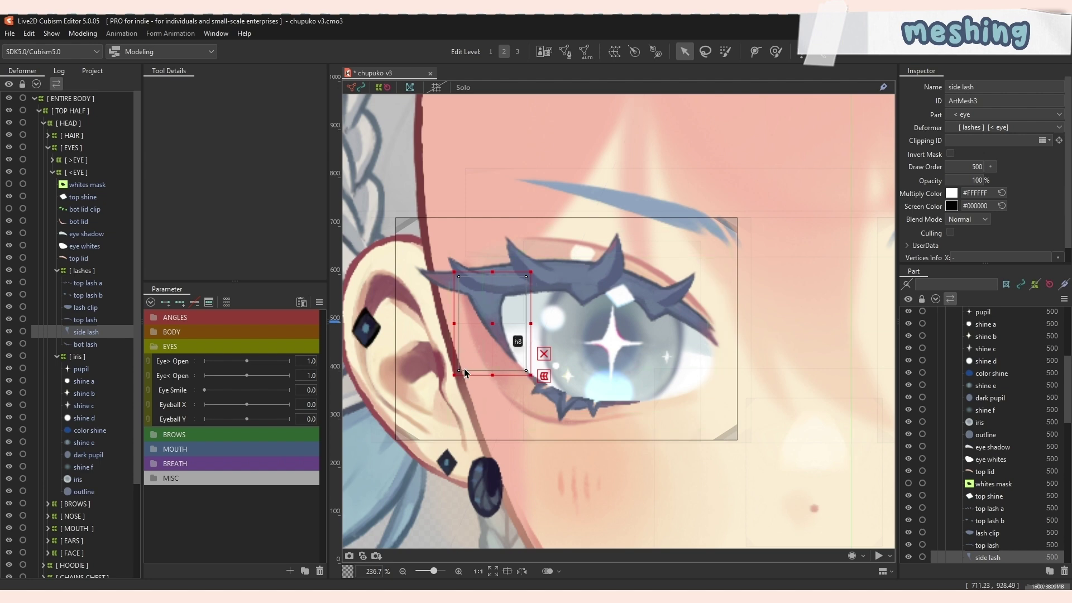
{"action": "left_click", "coordinate": [98, 307]}
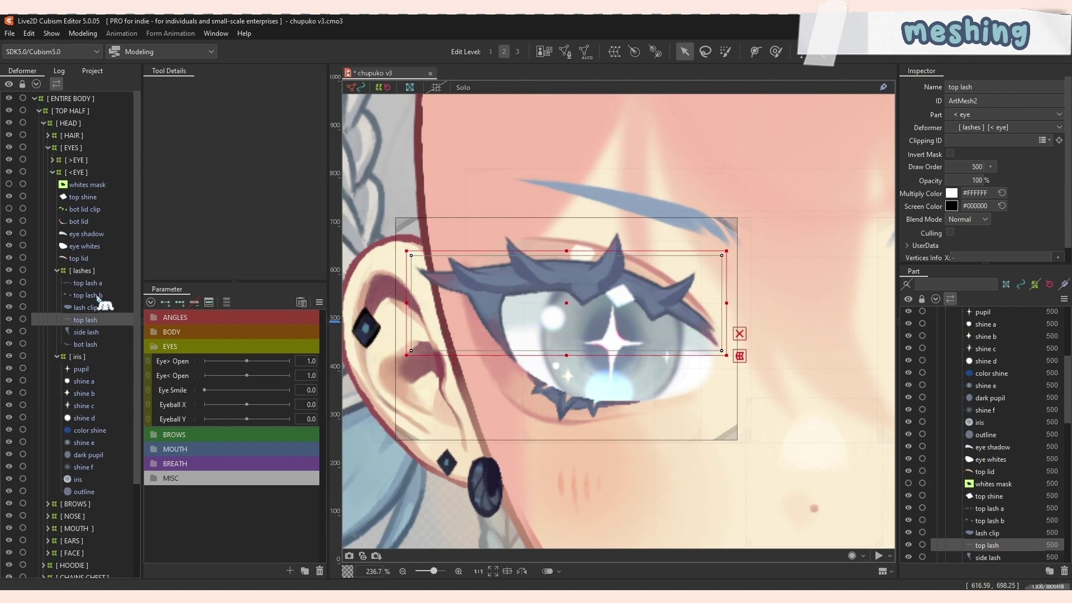
{"action": "left_click", "coordinate": [102, 289]}
{"action": "left_click", "coordinate": [108, 244]}
{"action": "left_click", "coordinate": [90, 319]}
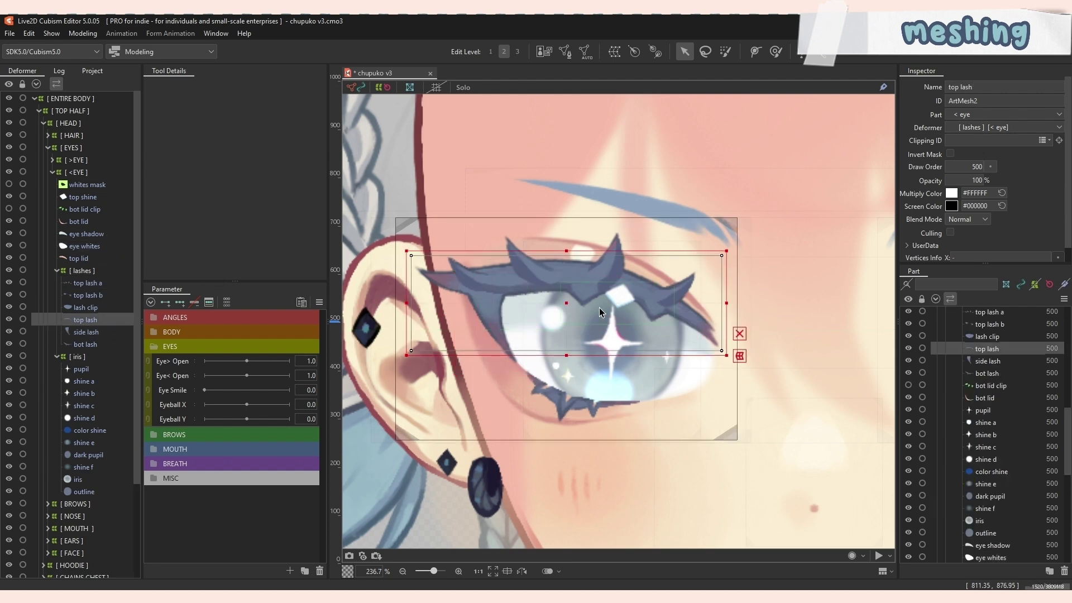
Generate an automatic mesh for the top lash using the Standard preset.
{"action": "left_click_drag", "start_coordinate": [563, 303], "coordinate": [605, 299]}
{"action": "key", "text": "ctrl+z"}
{"action": "left_click", "coordinate": [585, 54]}
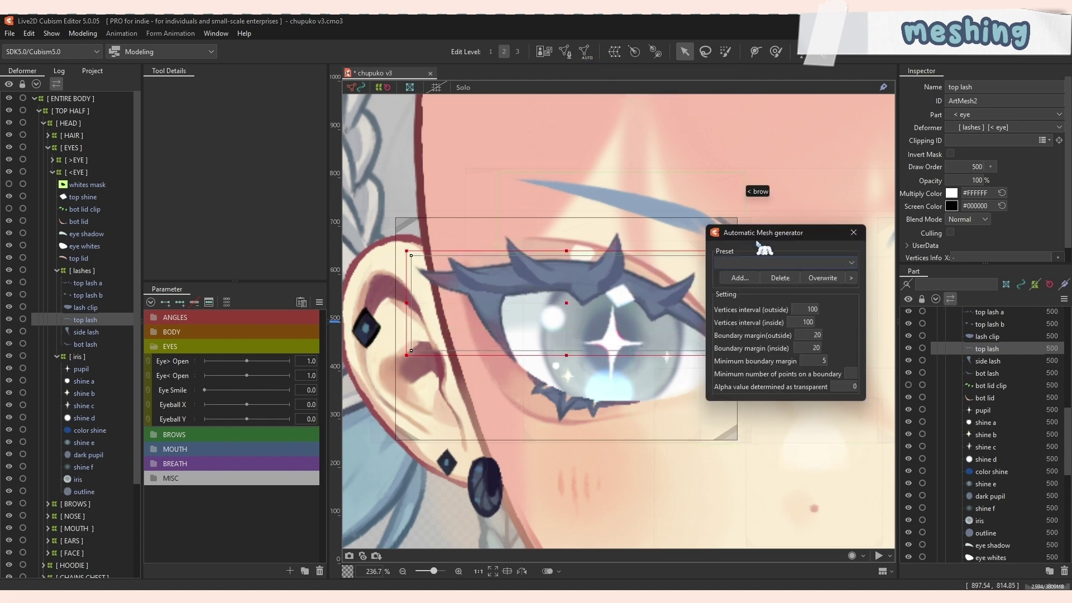
{"action": "left_click", "coordinate": [783, 263]}
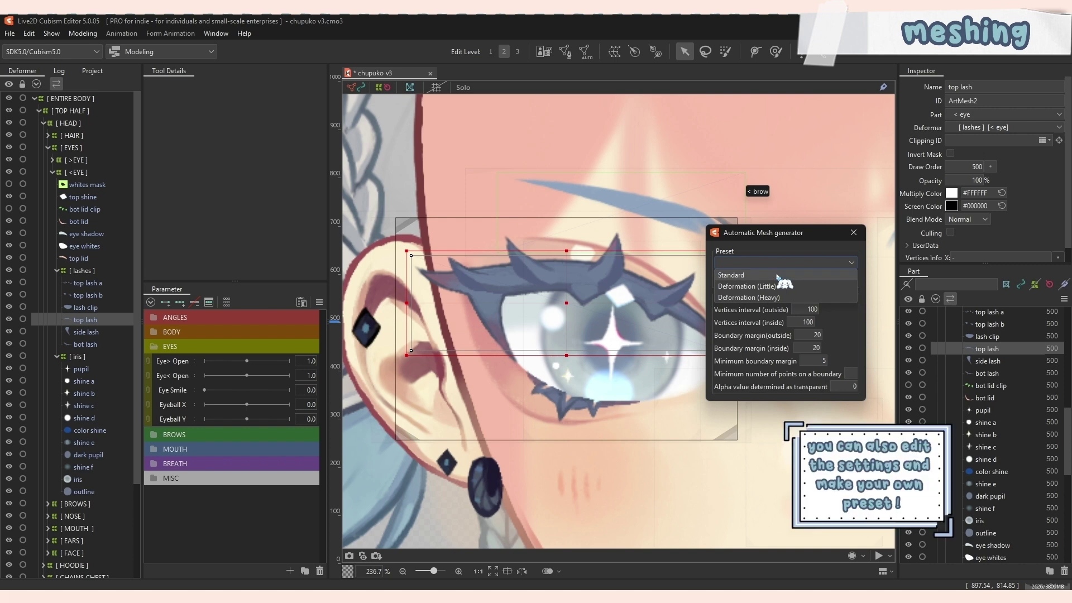
{"action": "left_click", "coordinate": [783, 275]}
{"action": "left_click_drag", "start_coordinate": [748, 241], "coordinate": [826, 253]}
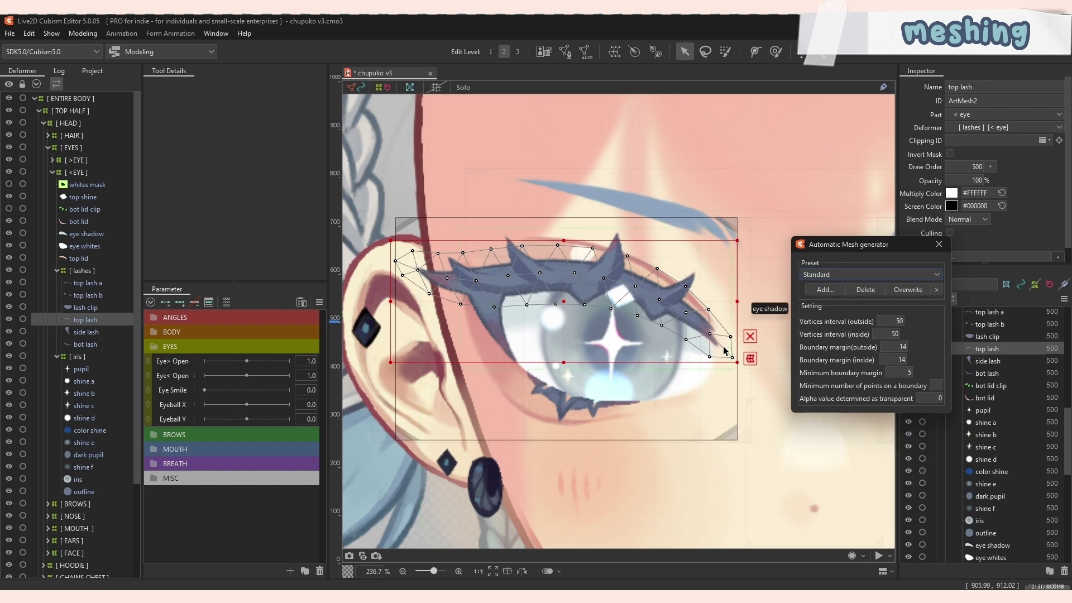
Try the Deformation (Little) and Deformation (Heavy) presets on the top lash's automatic mesh.
{"action": "left_click", "coordinate": [825, 274]}
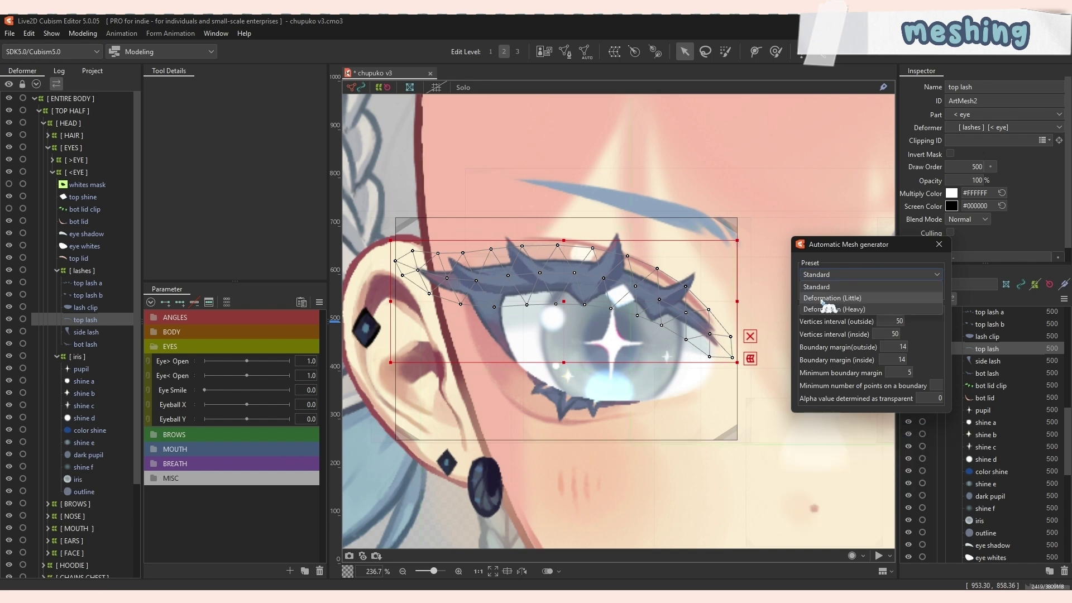
{"action": "left_click", "coordinate": [878, 300]}
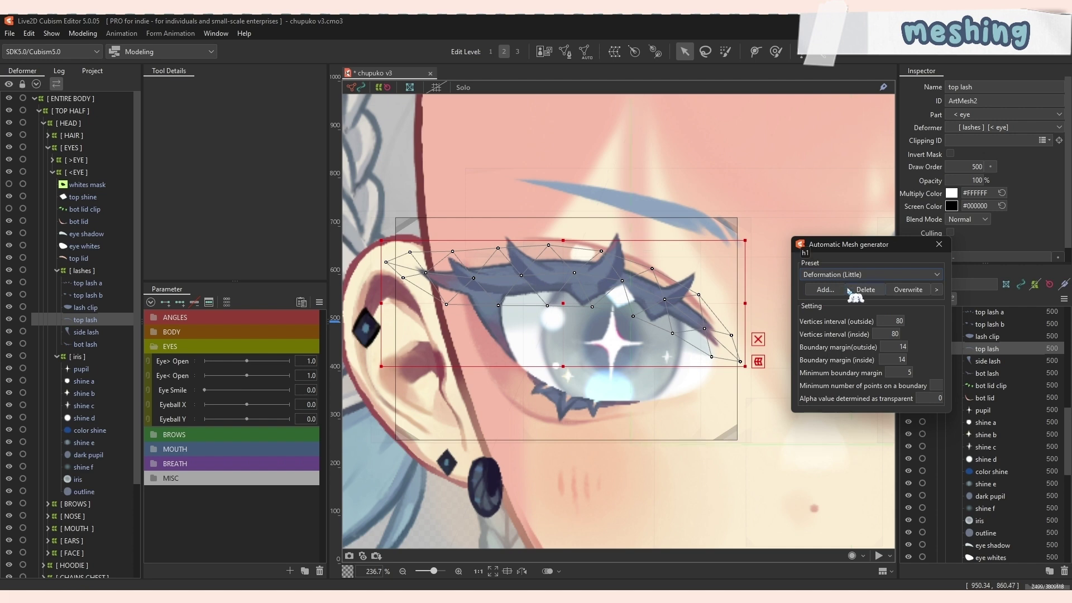
{"action": "left_click", "coordinate": [826, 275]}
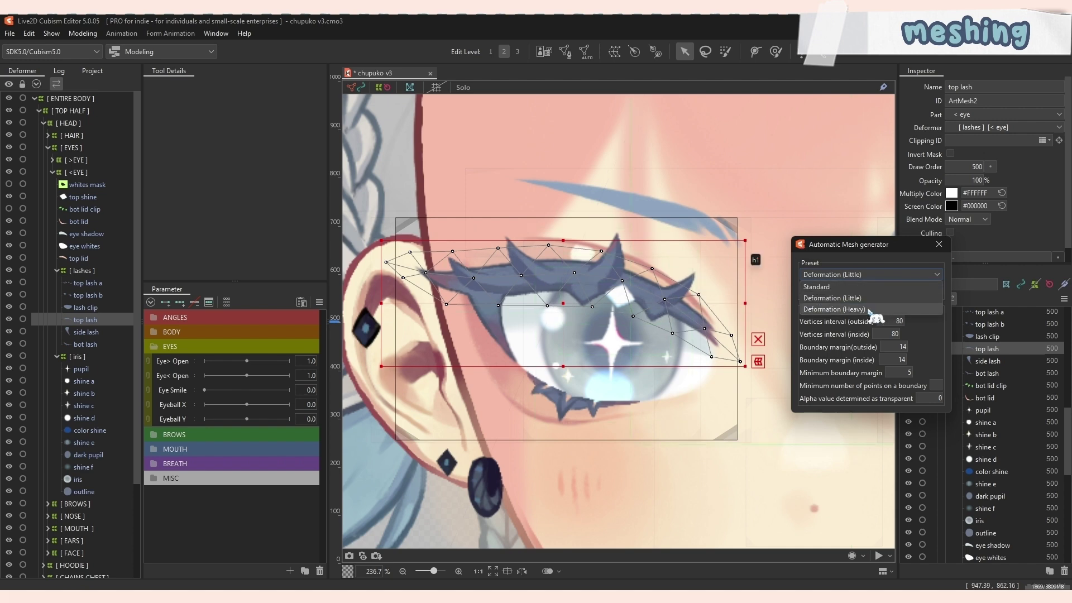
{"action": "left_click", "coordinate": [875, 311]}
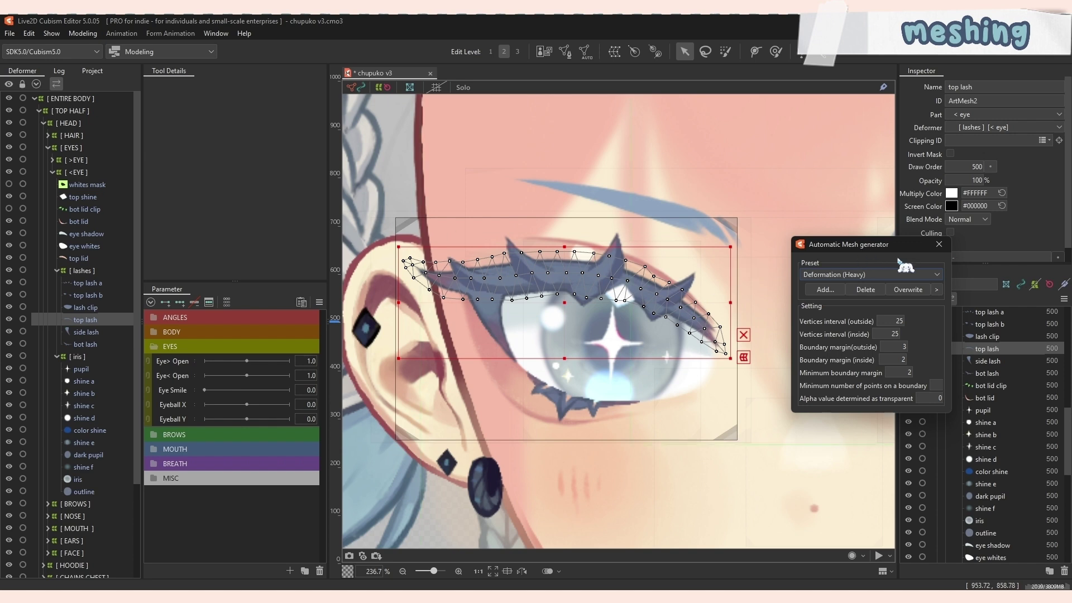
{"action": "left_click", "coordinate": [935, 247]}
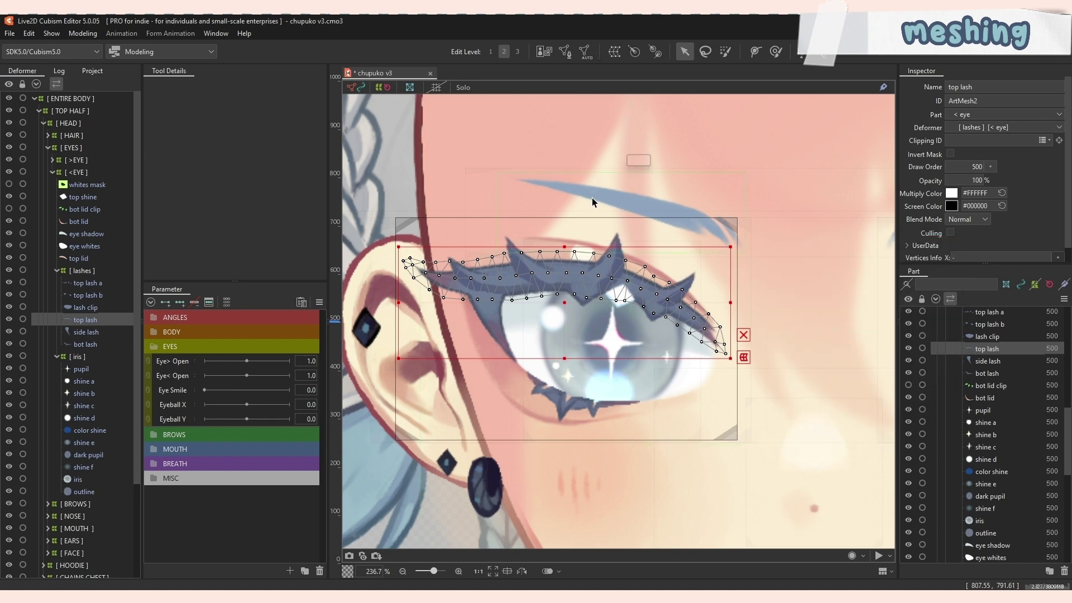
Open the top lash for mesh editing and erase its entire existing mesh.
{"action": "left_click", "coordinate": [564, 51]}
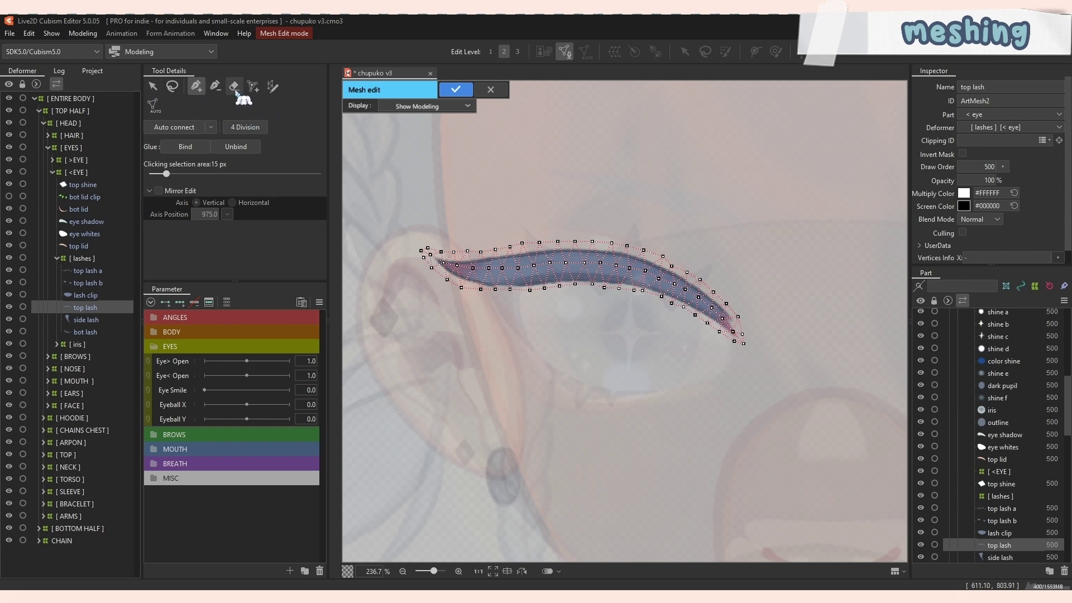
{"action": "left_click", "coordinate": [235, 88]}
{"action": "left_click_drag", "start_coordinate": [452, 256], "coordinate": [437, 249]}
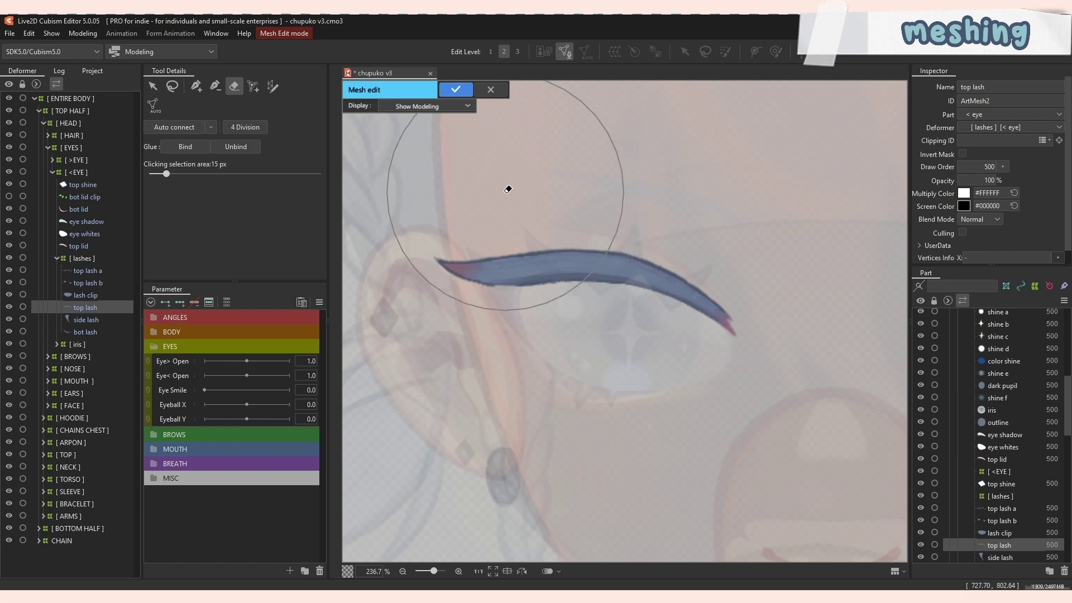
Draw a mesh-mapping stroke along the top lash from its outer tip to its inner tip, with 3 vertices across.
{"action": "left_click", "coordinate": [197, 88]}
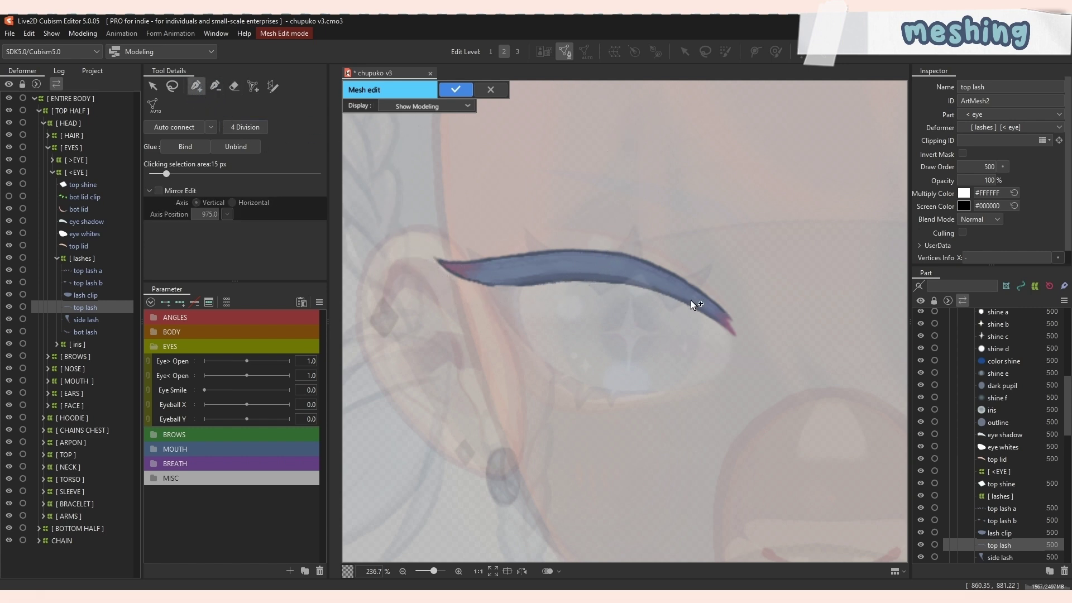
{"action": "left_click", "coordinate": [273, 86]}
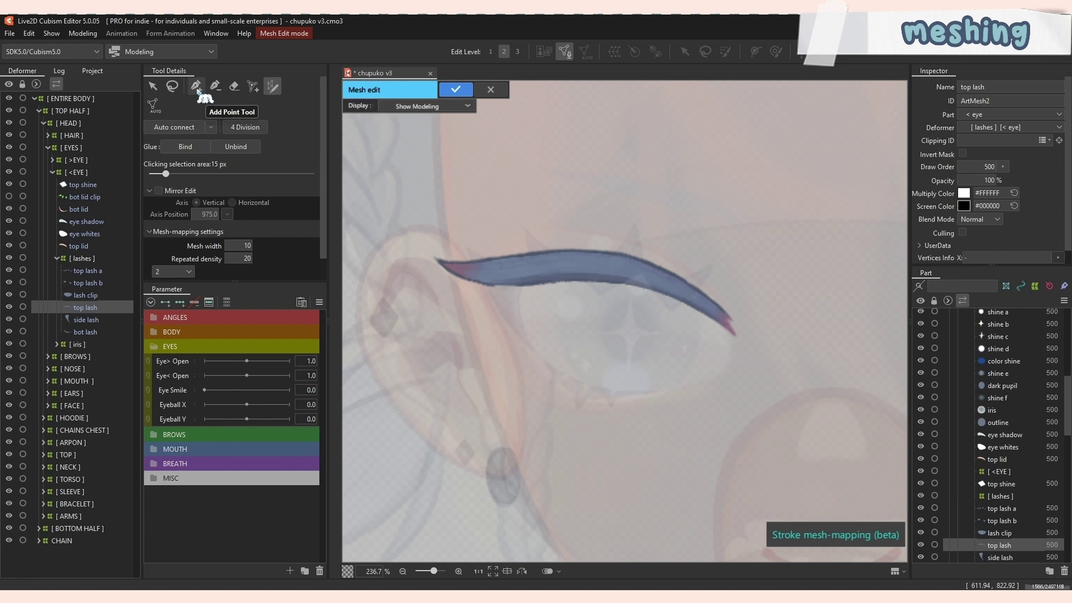
{"action": "left_click", "coordinate": [273, 88]}
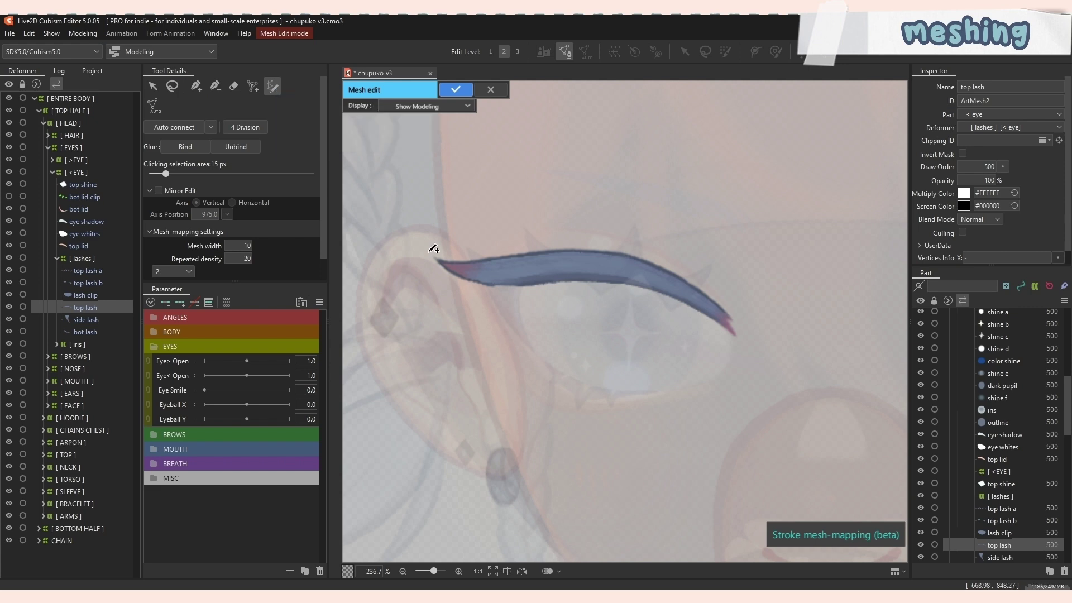
{"action": "mouse_move", "coordinate": [429, 252]}
{"action": "left_mouse_down"}
{"action": "mouse_move", "coordinate": [479, 270]}
{"action": "mouse_move", "coordinate": [646, 273]}
{"action": "mouse_move", "coordinate": [694, 293]}
{"action": "mouse_move", "coordinate": [746, 339]}
{"action": "left_mouse_up"}
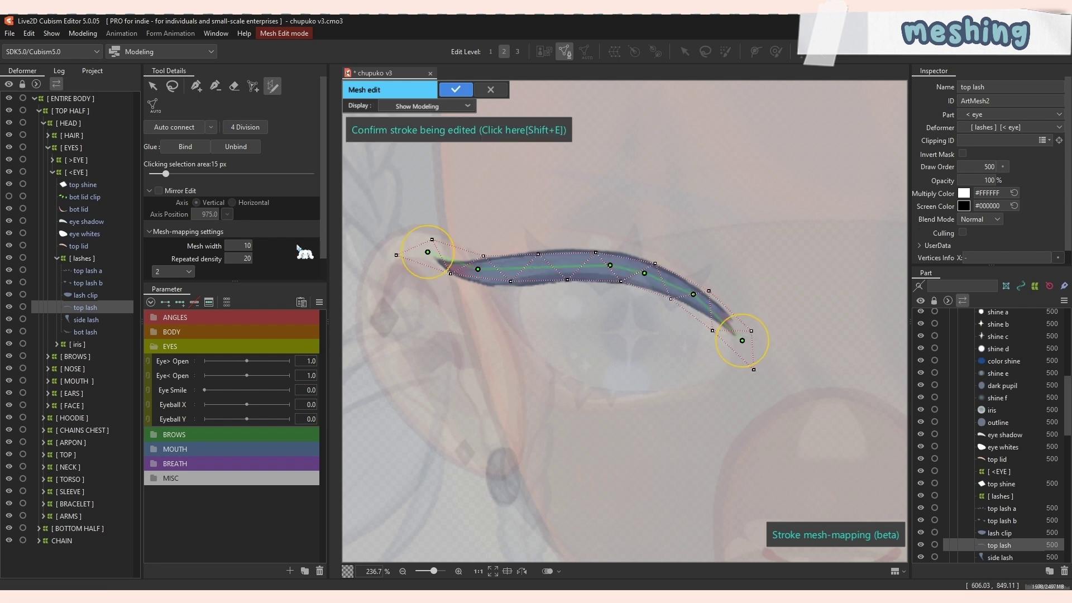
{"action": "scroll", "coordinate": [299, 248], "scroll_direction": "down", "scroll_amount": 1}
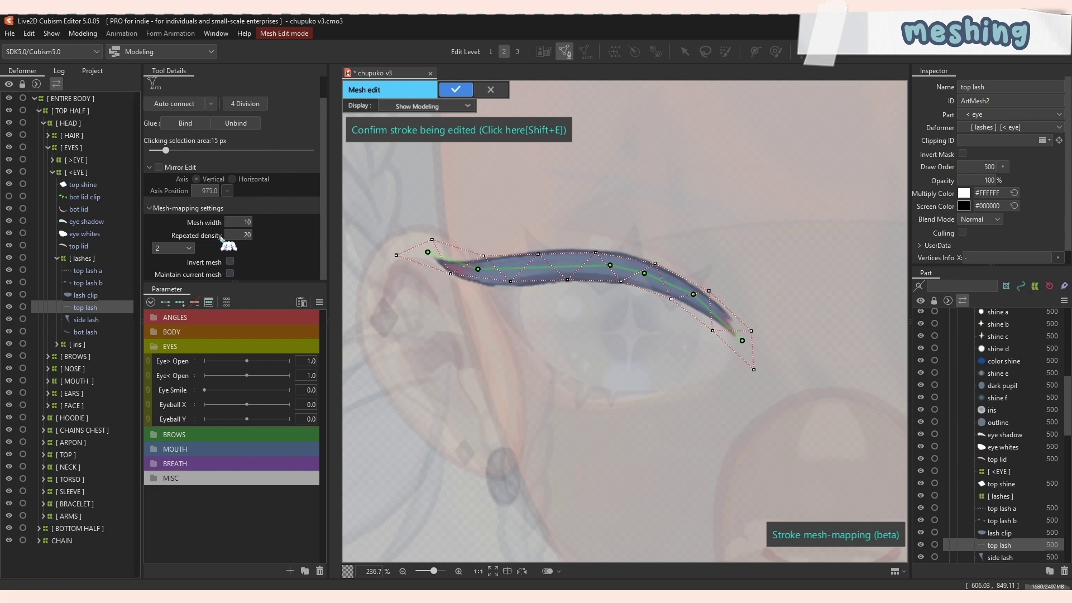
{"action": "left_click", "coordinate": [189, 248]}
{"action": "left_click", "coordinate": [184, 284]}
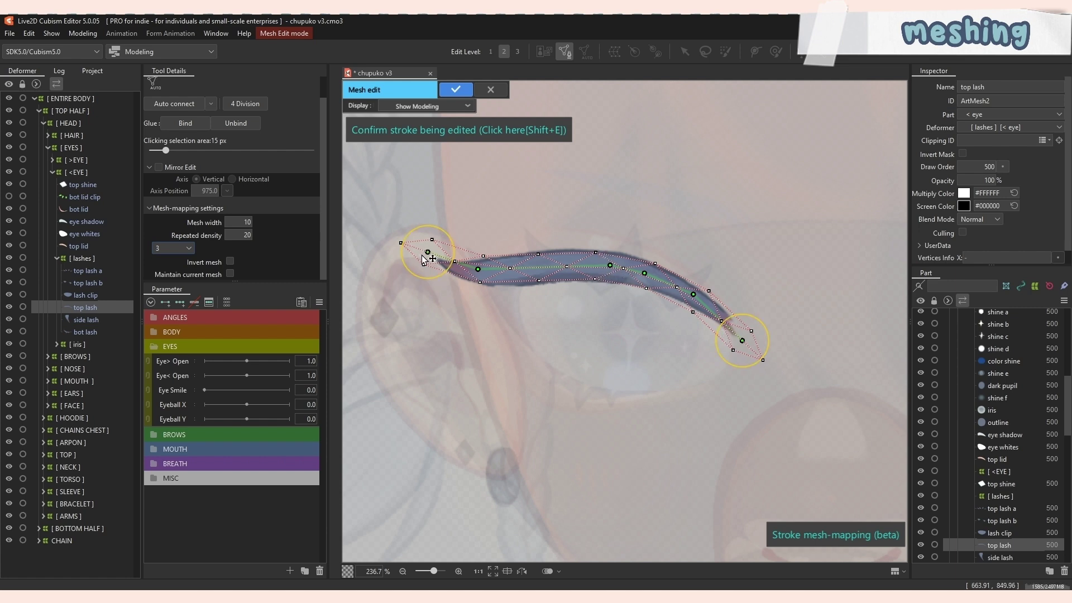
Reposition the stroke's control points to follow the centre of the top lash and bring its ends closer to the tips.
{"action": "left_click_drag", "start_coordinate": [439, 261], "coordinate": [474, 277]}
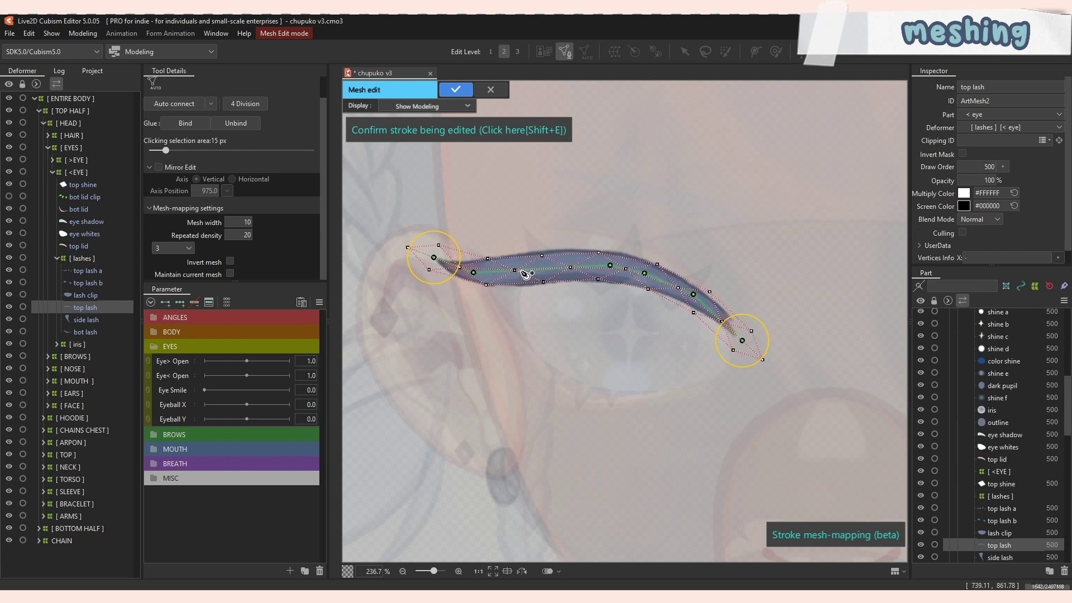
{"action": "mouse_move", "coordinate": [524, 273]}
{"action": "left_mouse_down"}
{"action": "mouse_move", "coordinate": [515, 272]}
{"action": "mouse_move", "coordinate": [559, 264]}
{"action": "mouse_move", "coordinate": [652, 276]}
{"action": "left_mouse_up"}
{"action": "left_click_drag", "start_coordinate": [742, 341], "coordinate": [731, 327]}
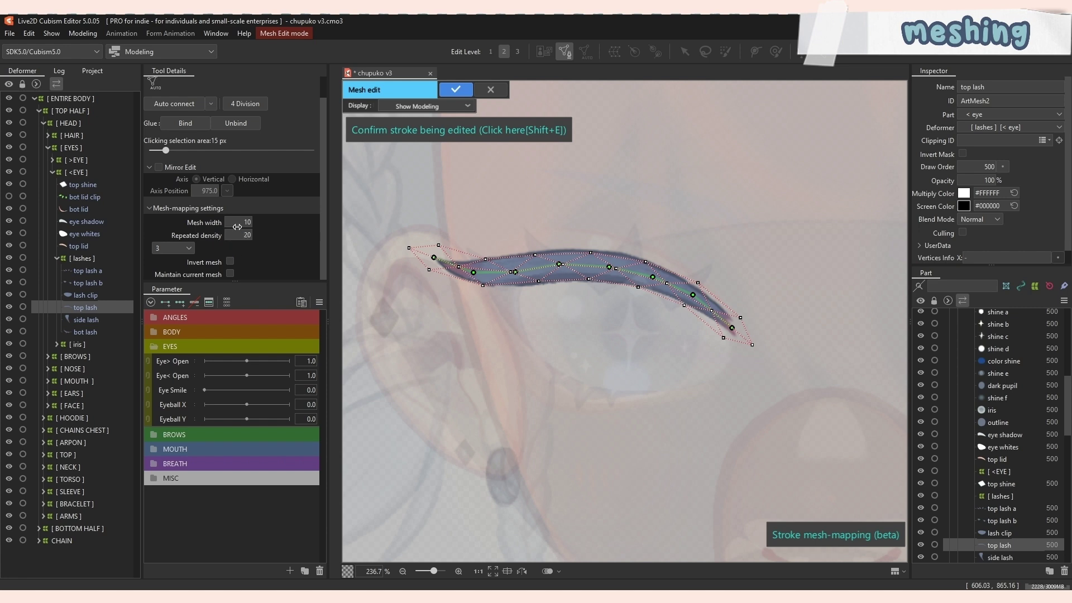
Set the stroke's mesh width to 15 and its repeated density to 9.
{"action": "left_click_drag", "start_coordinate": [237, 224], "coordinate": [263, 224]}
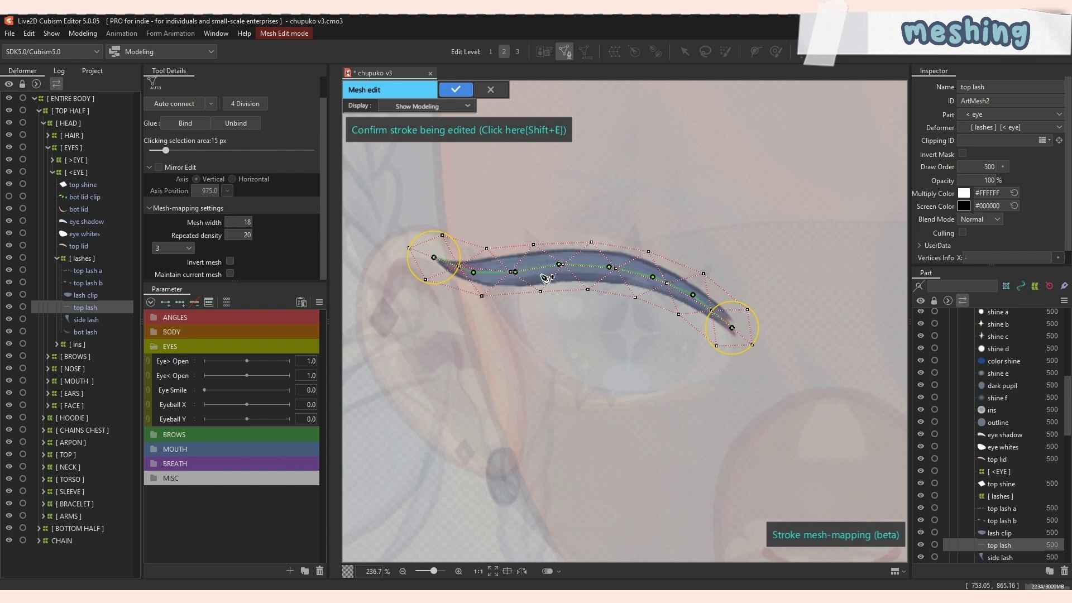
{"action": "left_click_drag", "start_coordinate": [248, 222], "coordinate": [239, 222]}
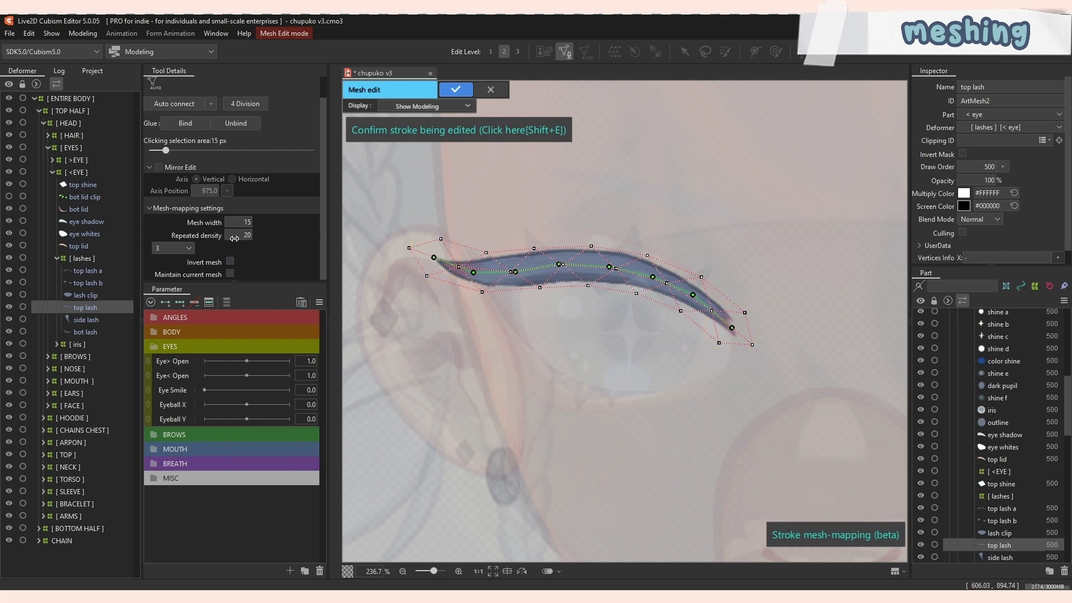
{"action": "left_click_drag", "start_coordinate": [235, 238], "coordinate": [248, 238]}
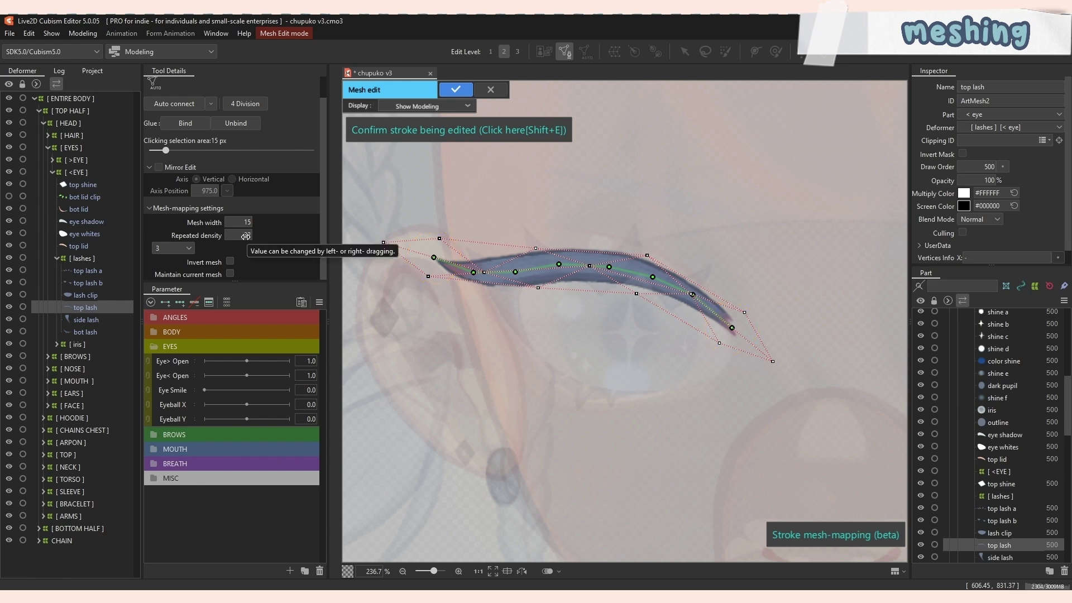
{"action": "left_click_drag", "start_coordinate": [246, 236], "coordinate": [228, 237]}
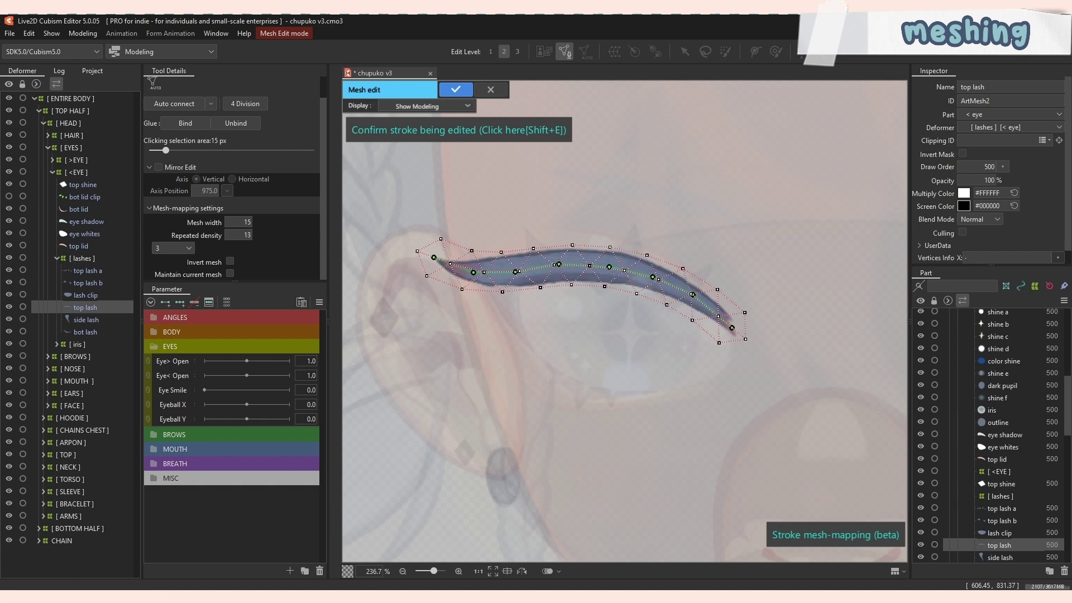
Extend both end points of the stroke slightly past the lash tips and confirm the stroke mesh.
{"action": "left_click_drag", "start_coordinate": [433, 257], "coordinate": [473, 274]}
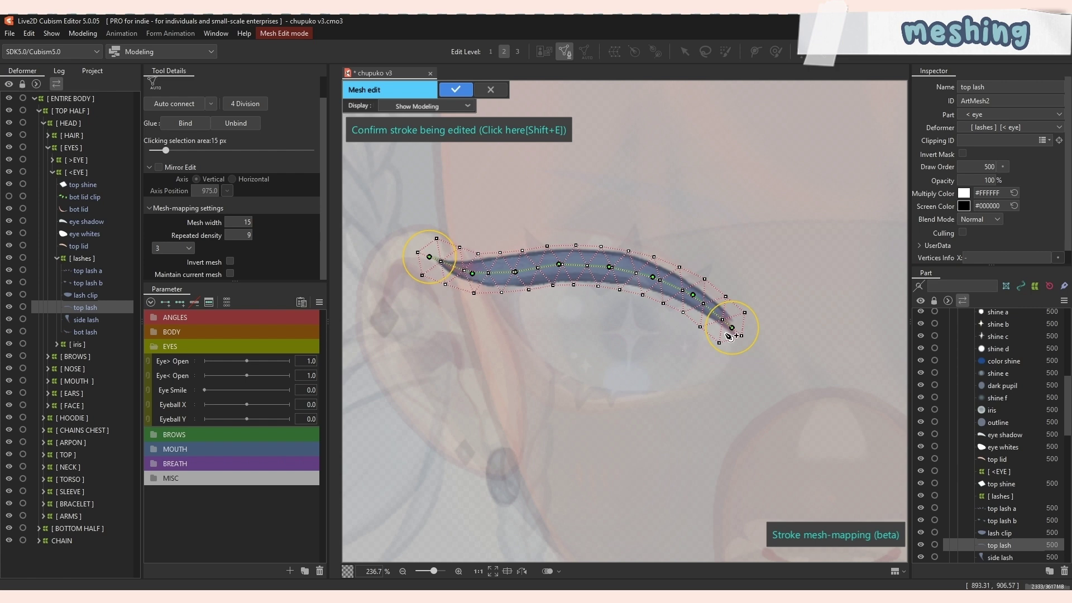
{"action": "left_click_drag", "start_coordinate": [731, 327], "coordinate": [741, 335]}
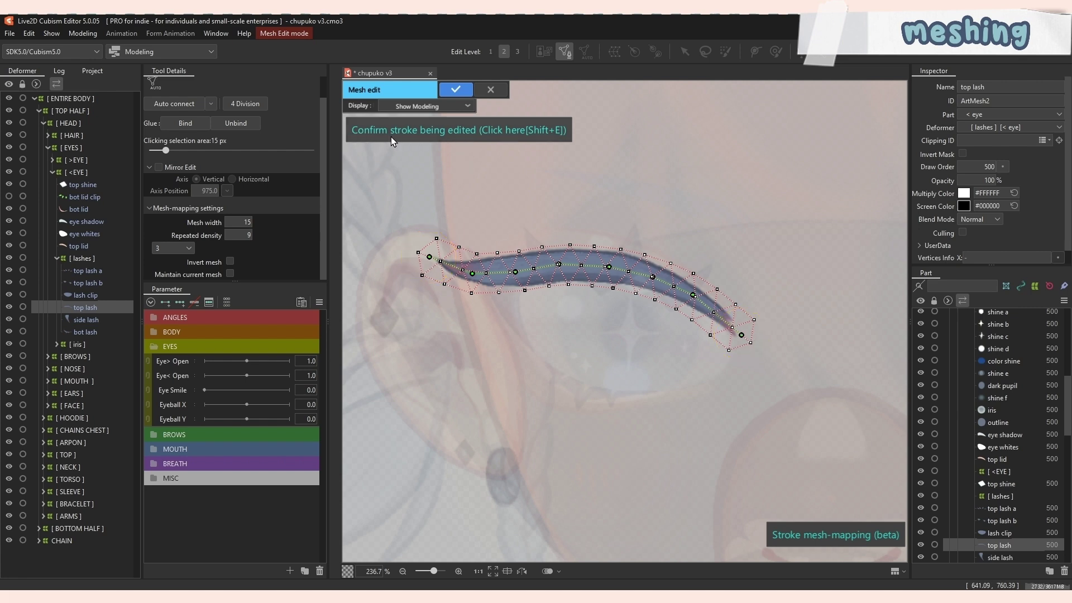
{"action": "left_click", "coordinate": [472, 138]}
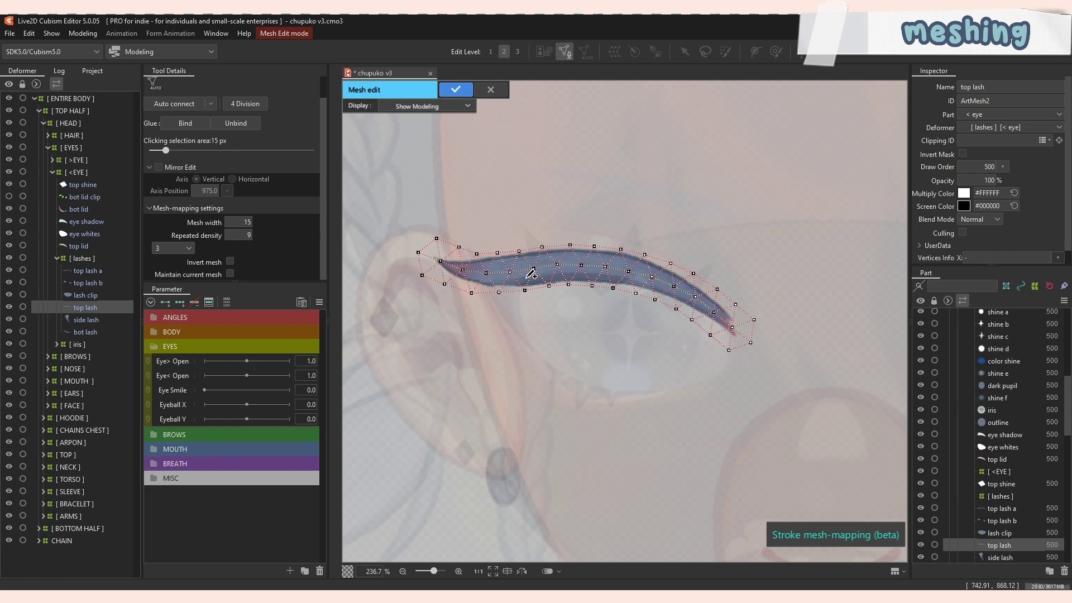
Pull the top lash mesh vertices around the outer tip in closer to the lash.
{"action": "scroll", "coordinate": [223, 167], "scroll_direction": "up", "scroll_amount": 1}
{"action": "left_click", "coordinate": [152, 87]}
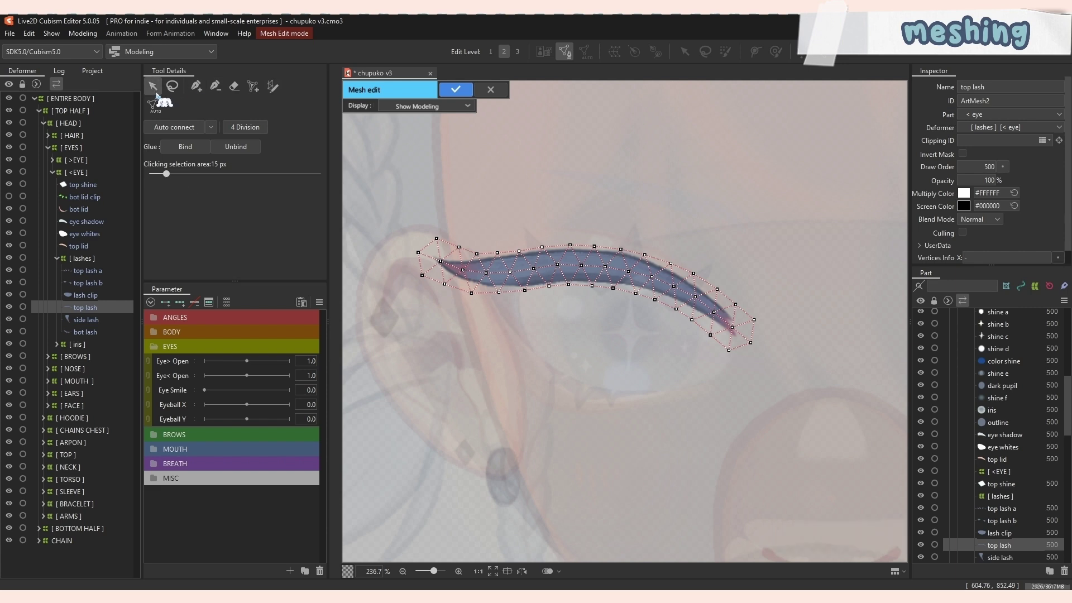
{"action": "scroll", "coordinate": [461, 196], "scroll_direction": "up", "scroll_amount": 5}
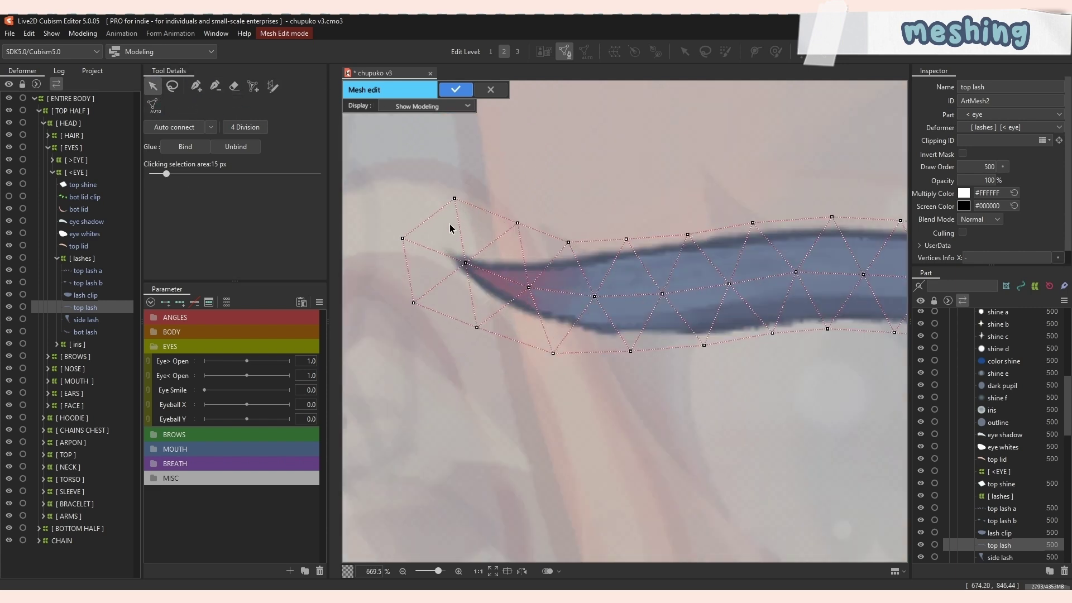
{"action": "scroll", "coordinate": [427, 256], "scroll_direction": "down", "scroll_amount": 5}
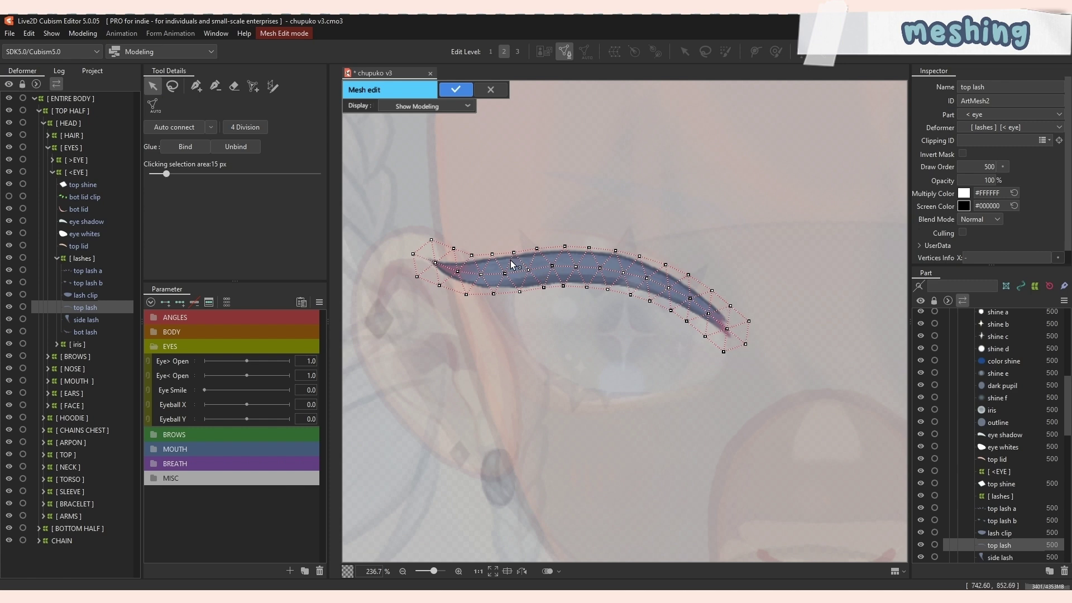
{"action": "left_click", "coordinate": [456, 284]}
{"action": "scroll", "coordinate": [427, 263], "scroll_direction": "up", "scroll_amount": 3}
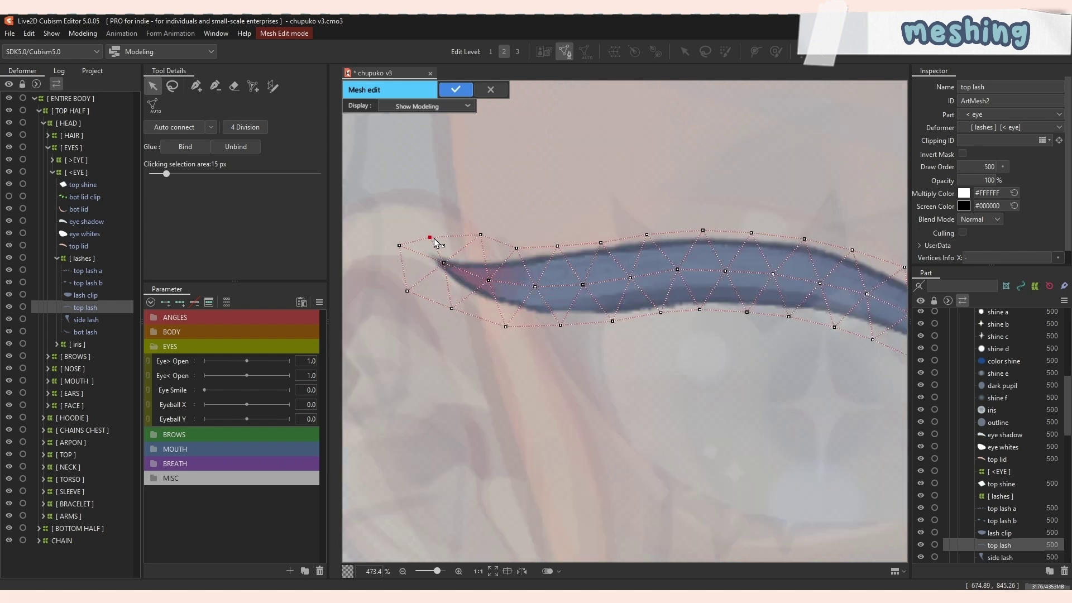
{"action": "left_click", "coordinate": [476, 246]}
{"action": "left_click_drag", "start_coordinate": [404, 296], "coordinate": [458, 305]}
{"action": "scroll", "coordinate": [445, 270], "scroll_direction": "down", "scroll_amount": 3}
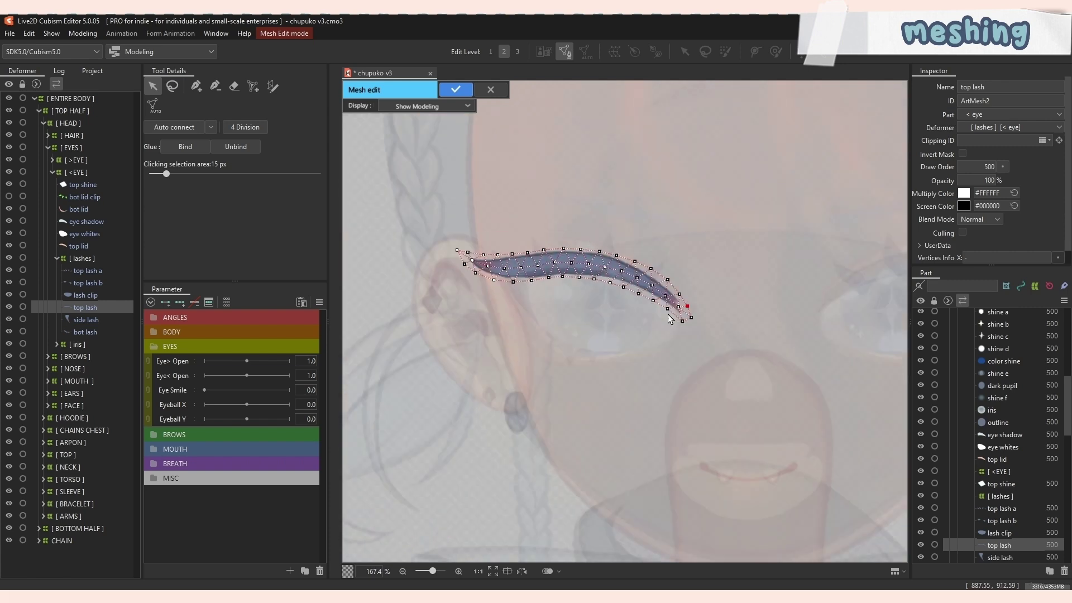
Tighten the mesh vertices around the top lash's inner tip and apply the mesh edit.
{"action": "scroll", "coordinate": [670, 318], "scroll_direction": "up", "scroll_amount": 1}
{"action": "left_click_drag", "start_coordinate": [699, 320], "coordinate": [699, 324]}
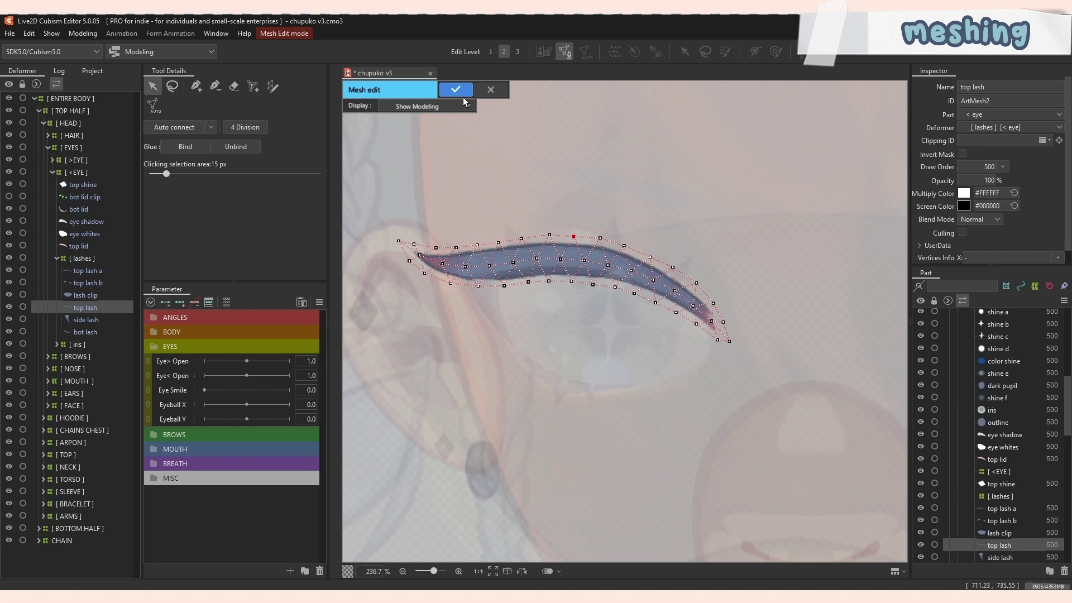
{"action": "left_click", "coordinate": [461, 92]}
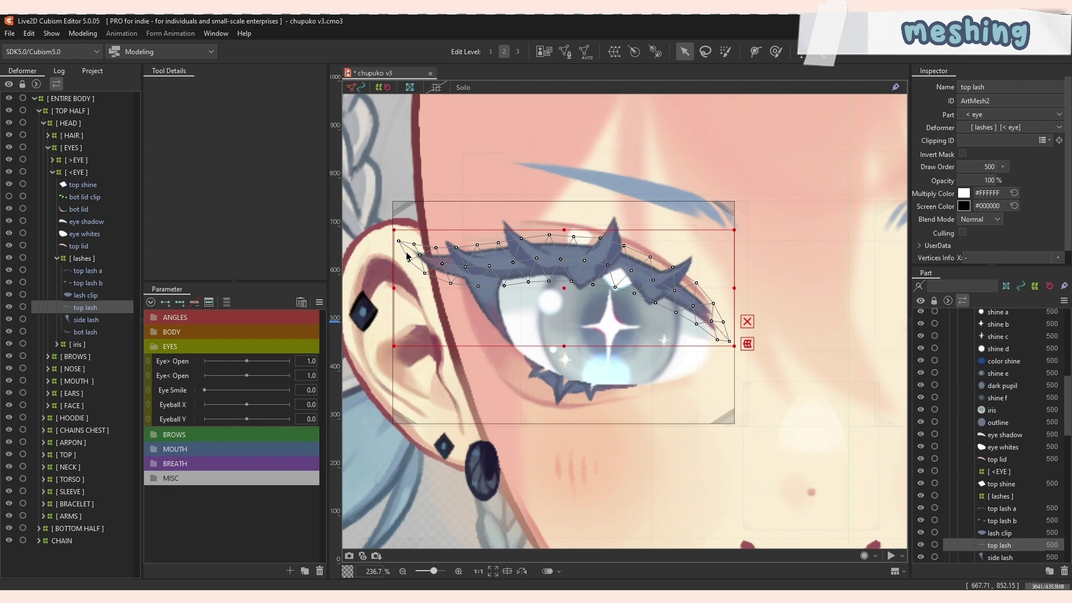
Open the bot lash in mesh edit mode and erase its existing mesh.
{"action": "left_click", "coordinate": [564, 395]}
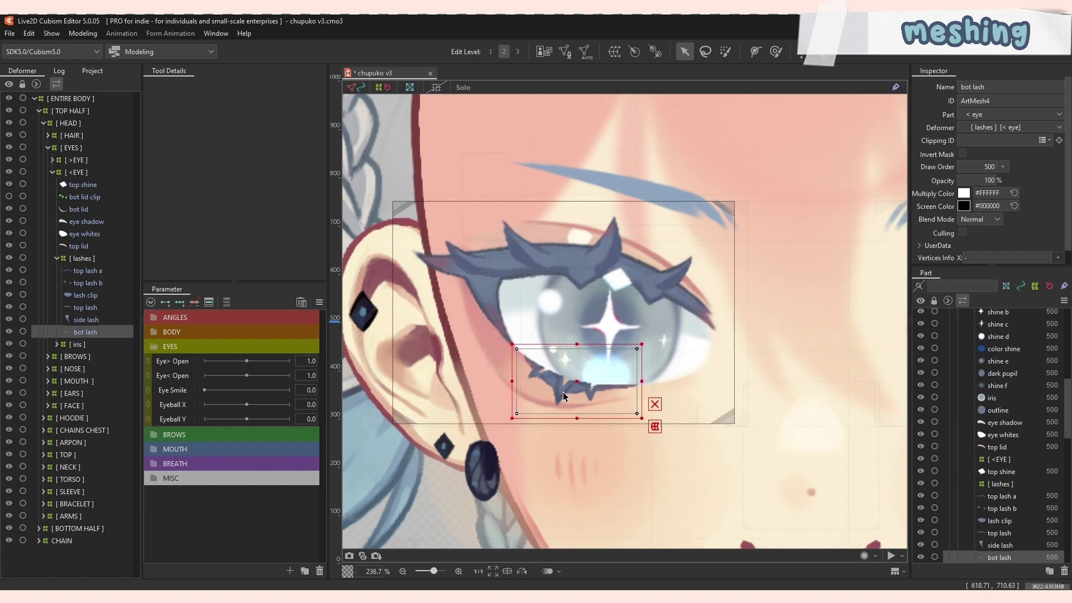
{"action": "left_click", "coordinate": [565, 51]}
{"action": "key", "text": "e"}
{"action": "left_click", "coordinate": [557, 368]}
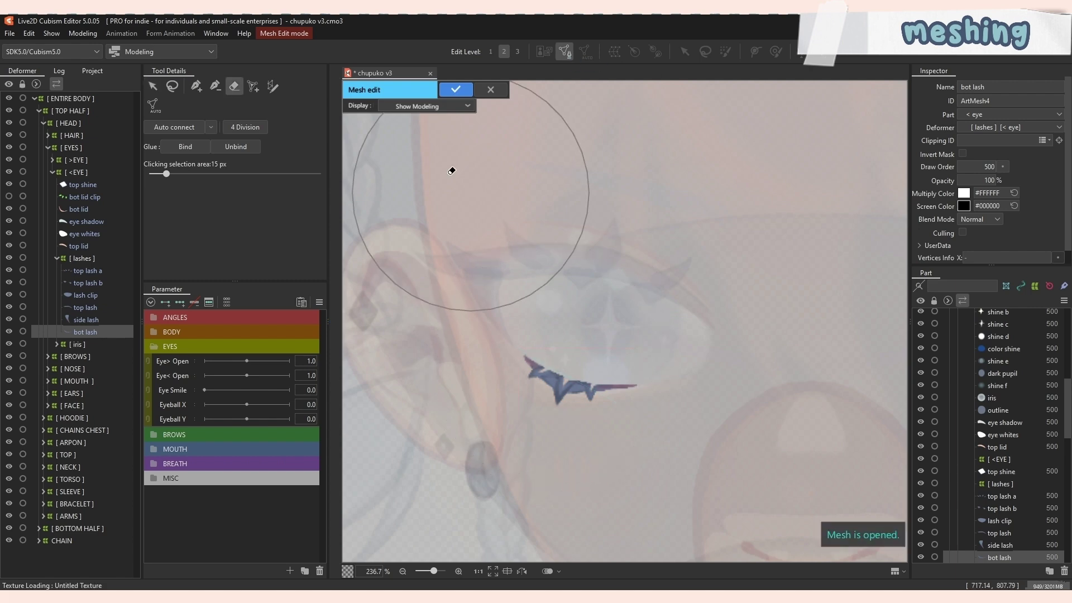
Stroke a mesh along the bot lash, adjust the vertices below its spikes and apply the mesh edit.
{"action": "left_click", "coordinate": [272, 86]}
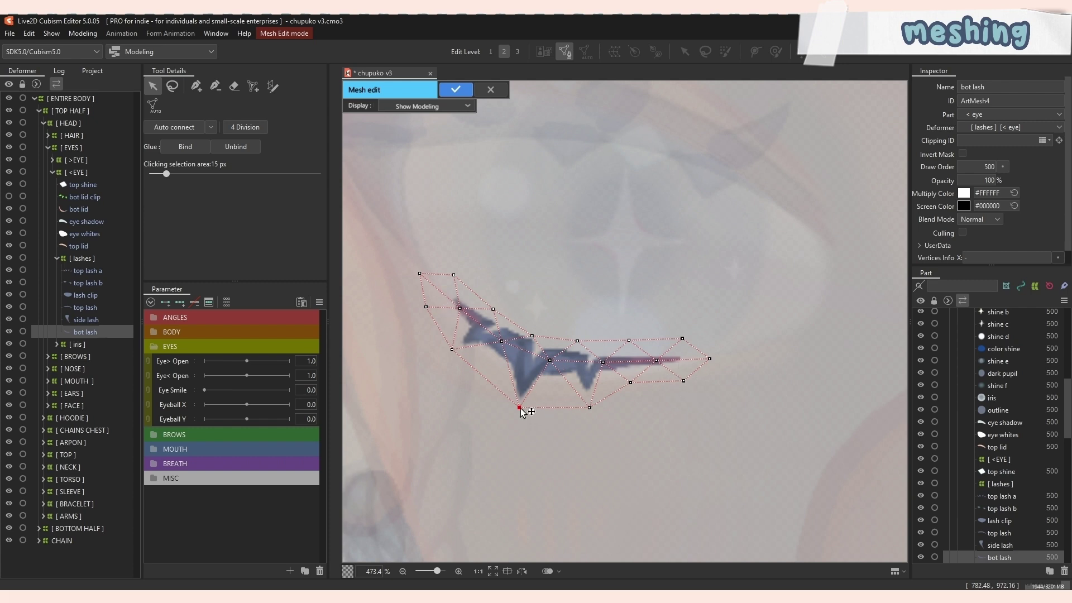
{"action": "left_click_drag", "start_coordinate": [521, 410], "coordinate": [522, 410]}
{"action": "left_click_drag", "start_coordinate": [454, 352], "coordinate": [458, 352]}
{"action": "left_click", "coordinate": [456, 92]}
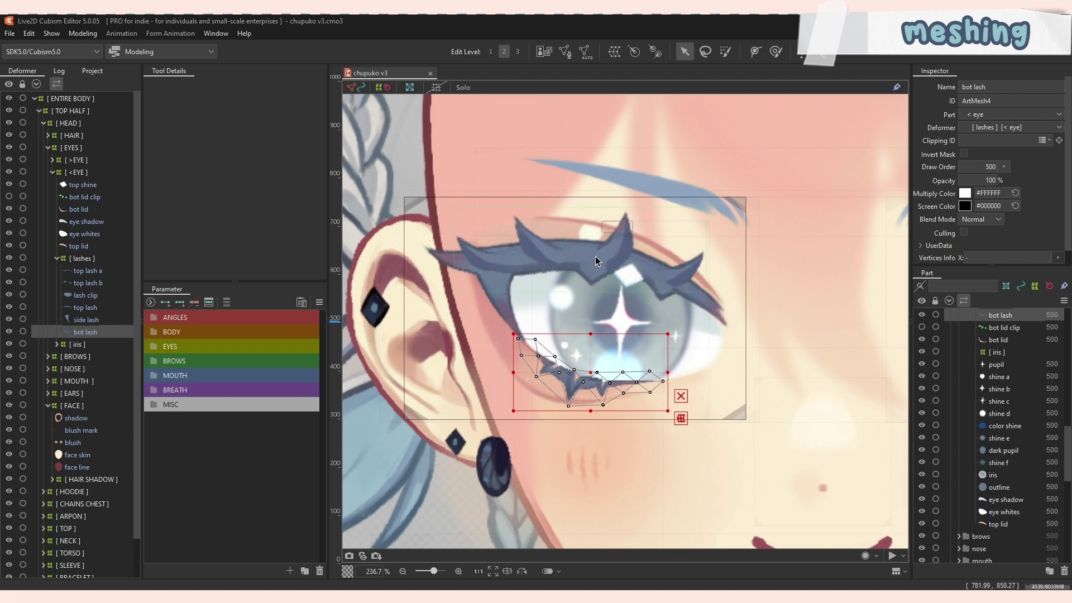
{"action": "left_click", "coordinate": [707, 364]}
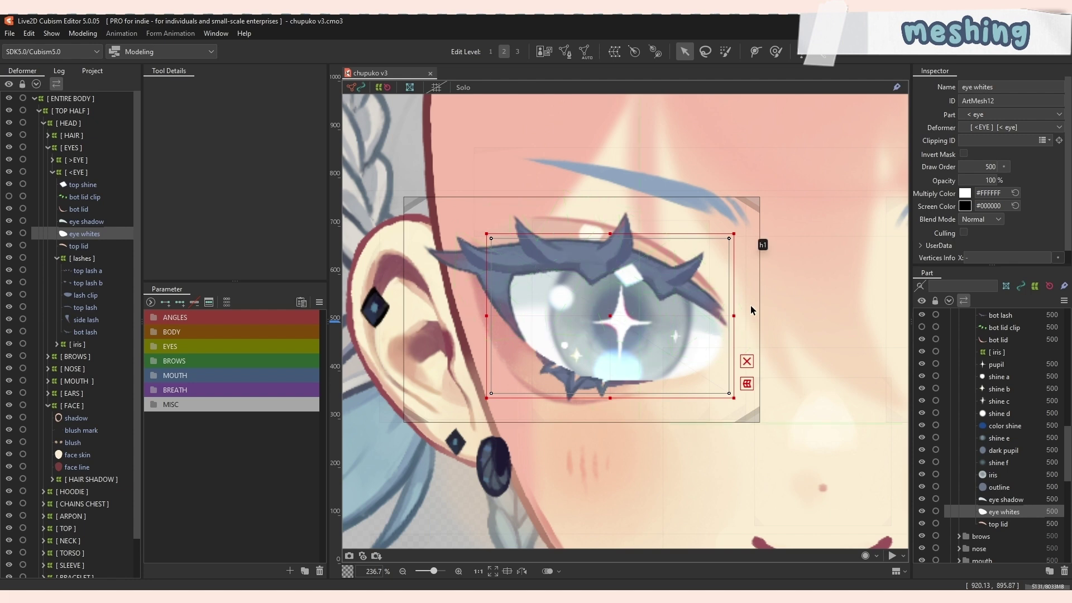
{"action": "left_click", "coordinate": [457, 263]}
{"action": "left_click", "coordinate": [591, 380]}
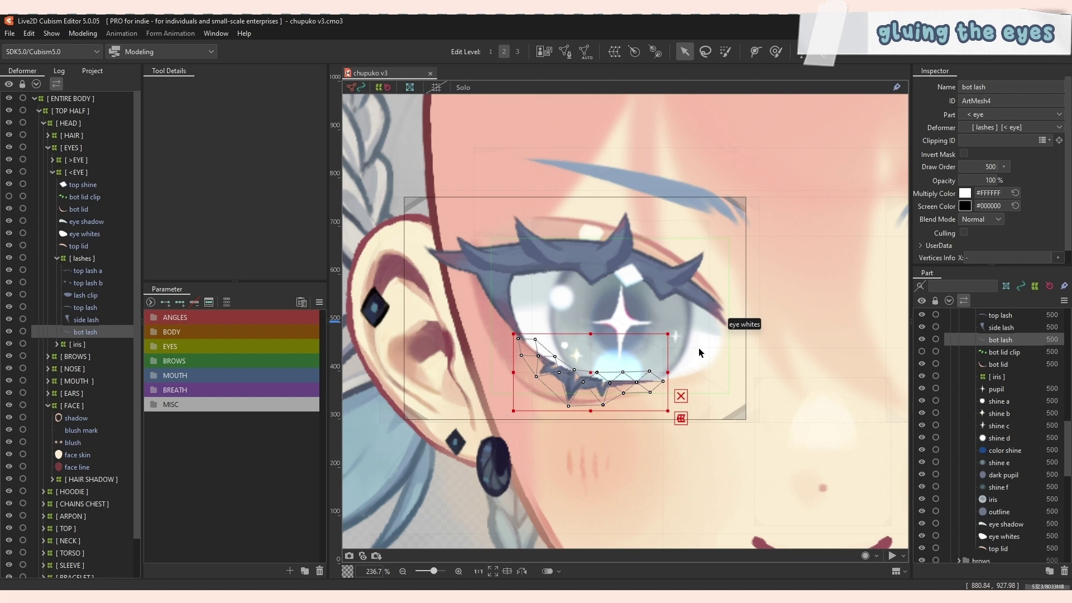
{"action": "left_click", "coordinate": [698, 347]}
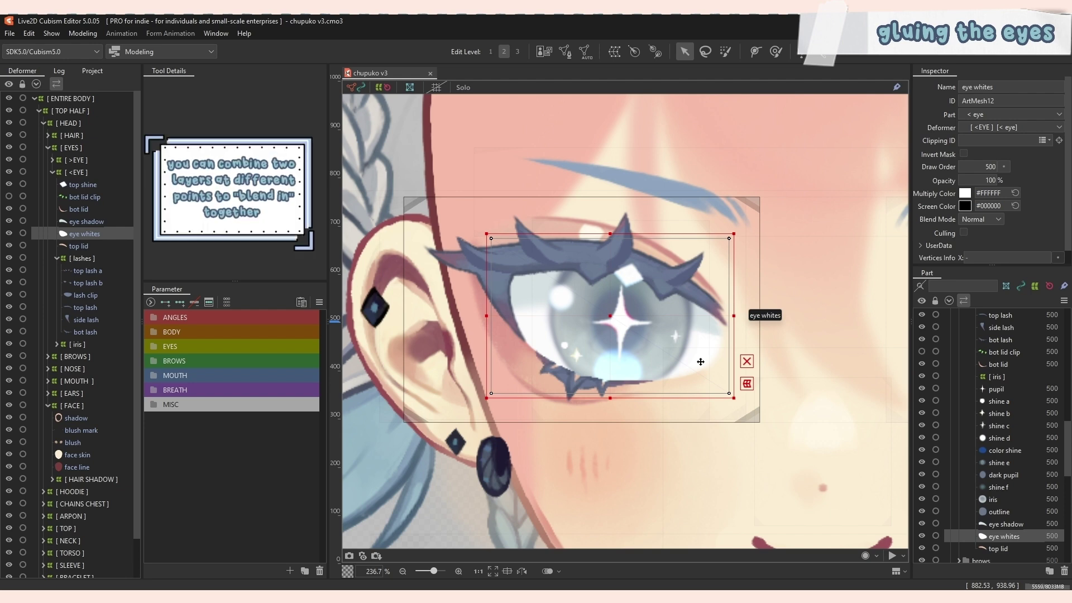
Try moving the top lash down over the eye, and return it to its original position.
{"action": "left_click", "coordinate": [448, 261]}
{"action": "left_click_drag", "start_coordinate": [569, 345], "coordinate": [569, 347]}
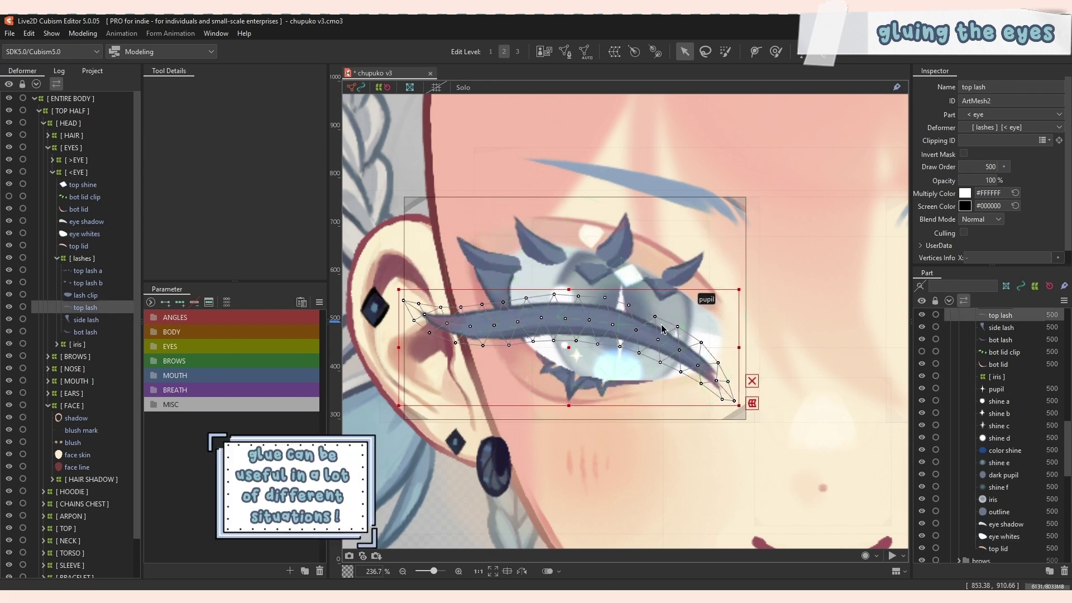
{"action": "left_click_drag", "start_coordinate": [699, 295], "coordinate": [705, 232]}
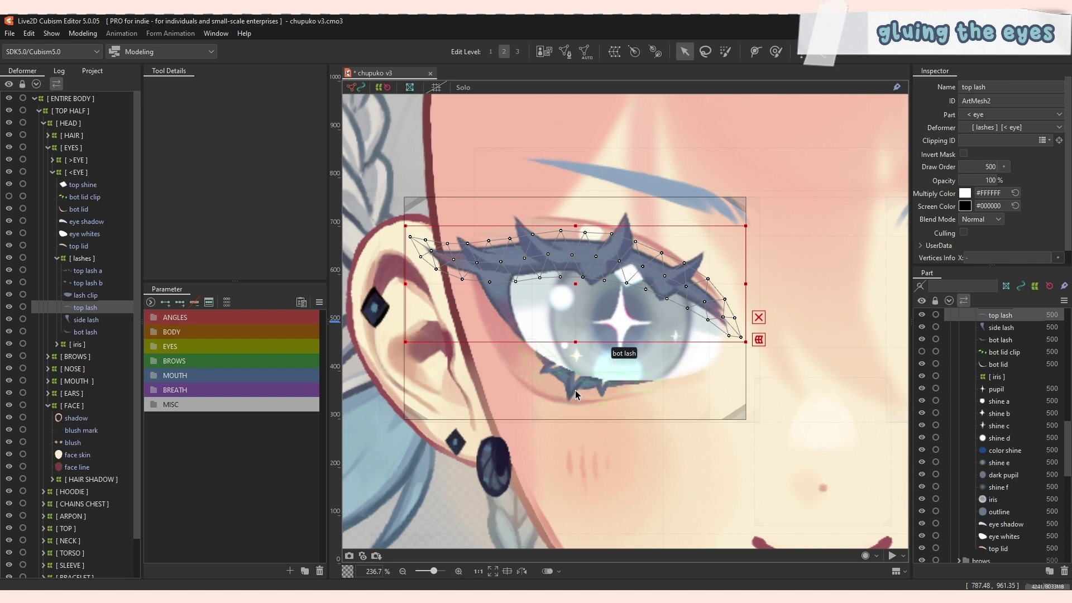
Reopen the bot lash in mesh edit mode and erase its whole mesh.
{"action": "left_click", "coordinate": [608, 360]}
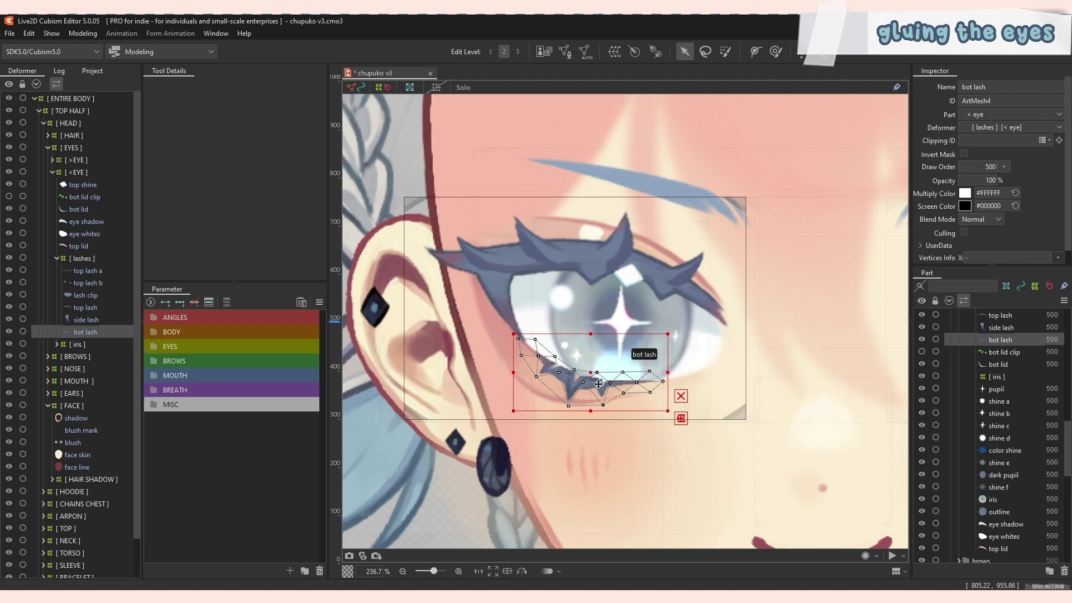
{"action": "left_click", "coordinate": [565, 52]}
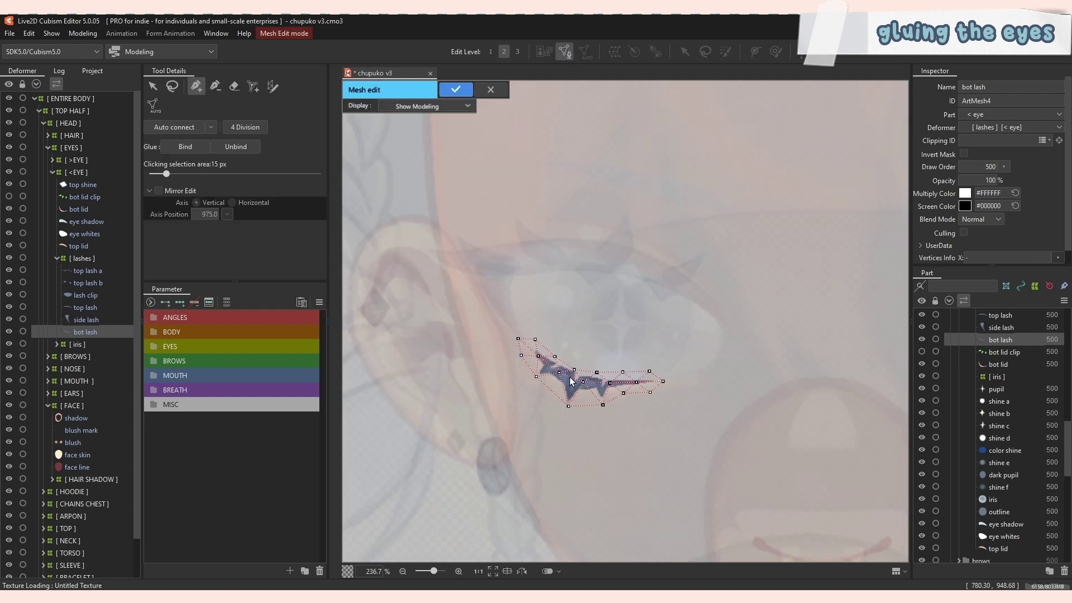
{"action": "scroll", "coordinate": [571, 381], "scroll_direction": "up", "scroll_amount": 2}
{"action": "left_click", "coordinate": [234, 86]}
{"action": "mouse_move", "coordinate": [430, 311]}
{"action": "left_mouse_down"}
{"action": "mouse_move", "coordinate": [675, 390]}
{"action": "mouse_move", "coordinate": [584, 284]}
{"action": "left_mouse_up"}
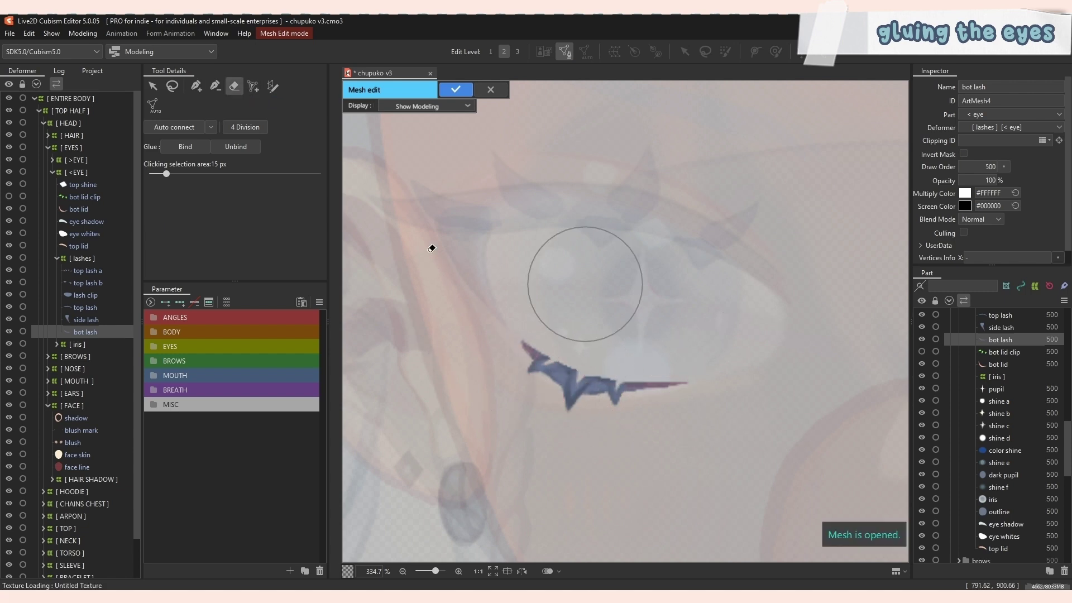
Stroke a 3-vertex-wide mesh along the whole lower eye edge for the bot lash, adjust its outer control points and apply it.
{"action": "left_click", "coordinate": [272, 86]}
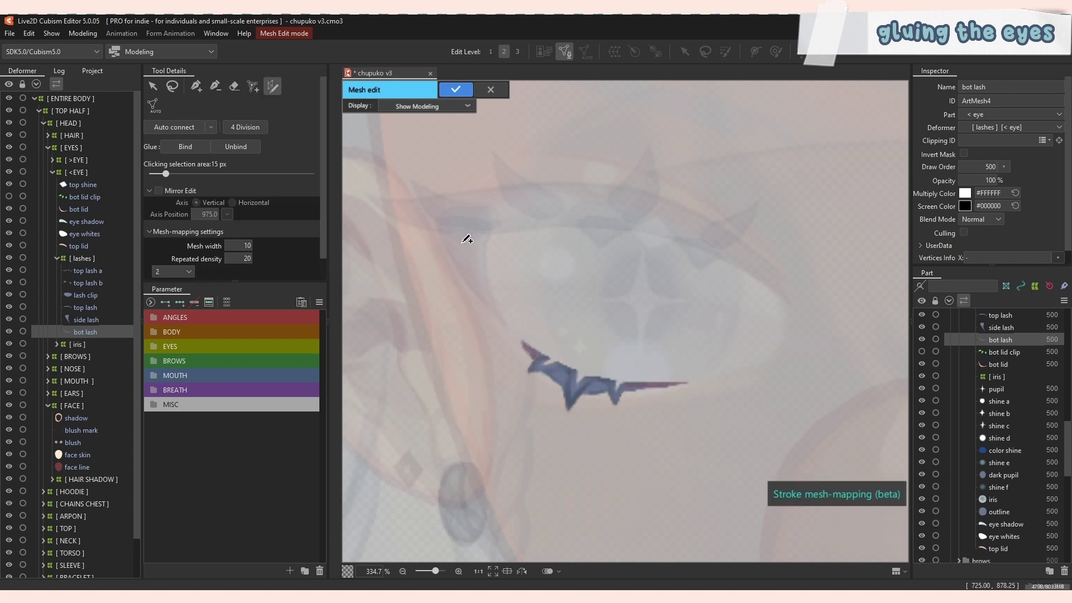
{"action": "mouse_move", "coordinate": [466, 246]}
{"action": "left_mouse_down"}
{"action": "mouse_move", "coordinate": [495, 303]}
{"action": "mouse_move", "coordinate": [557, 363]}
{"action": "mouse_move", "coordinate": [592, 380]}
{"action": "mouse_move", "coordinate": [650, 385]}
{"action": "mouse_move", "coordinate": [760, 364]}
{"action": "mouse_move", "coordinate": [783, 339]}
{"action": "left_mouse_up"}
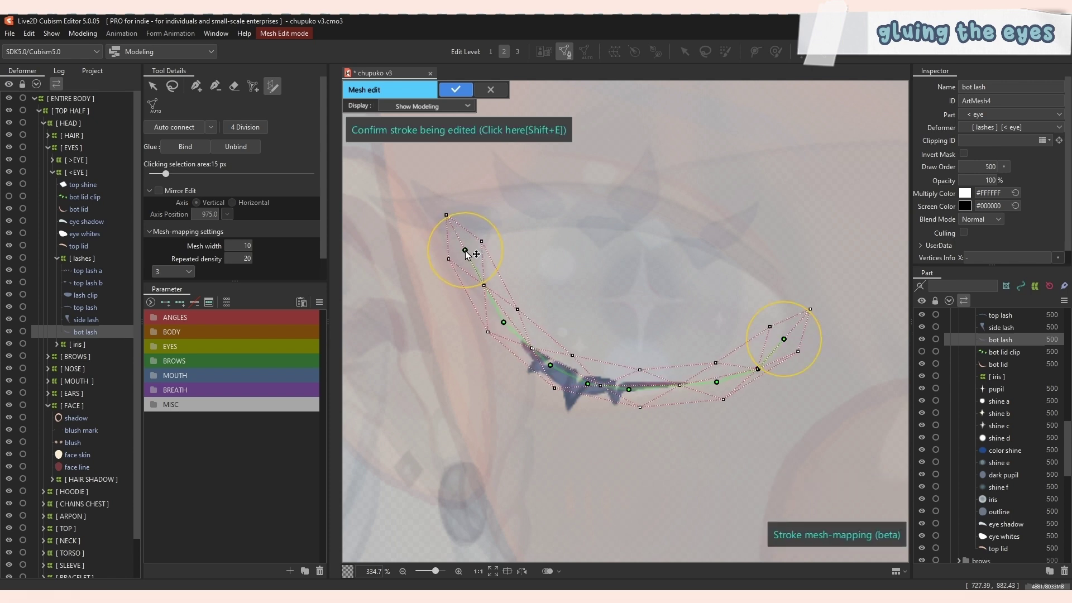
{"action": "left_click_drag", "start_coordinate": [503, 322], "coordinate": [487, 306]}
{"action": "left_click_drag", "start_coordinate": [467, 252], "coordinate": [480, 247]}
{"action": "left_click", "coordinate": [461, 129]}
{"action": "left_click", "coordinate": [455, 89]}
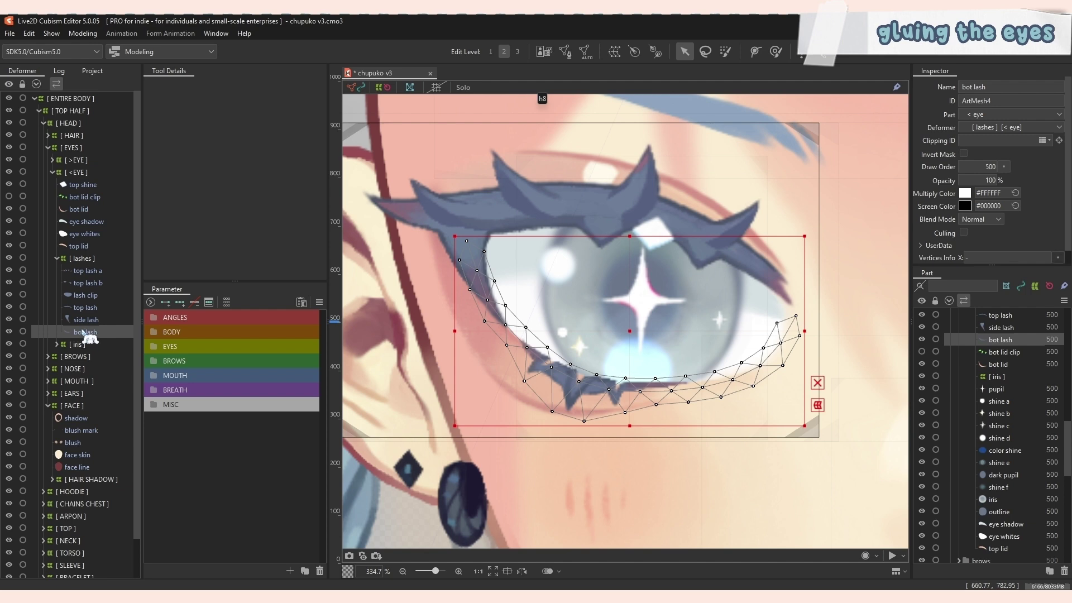
Select the bot lash, top lash and eye whites together and open their meshes for editing.
{"action": "left_click", "coordinate": [89, 307], "text": "ctrl"}
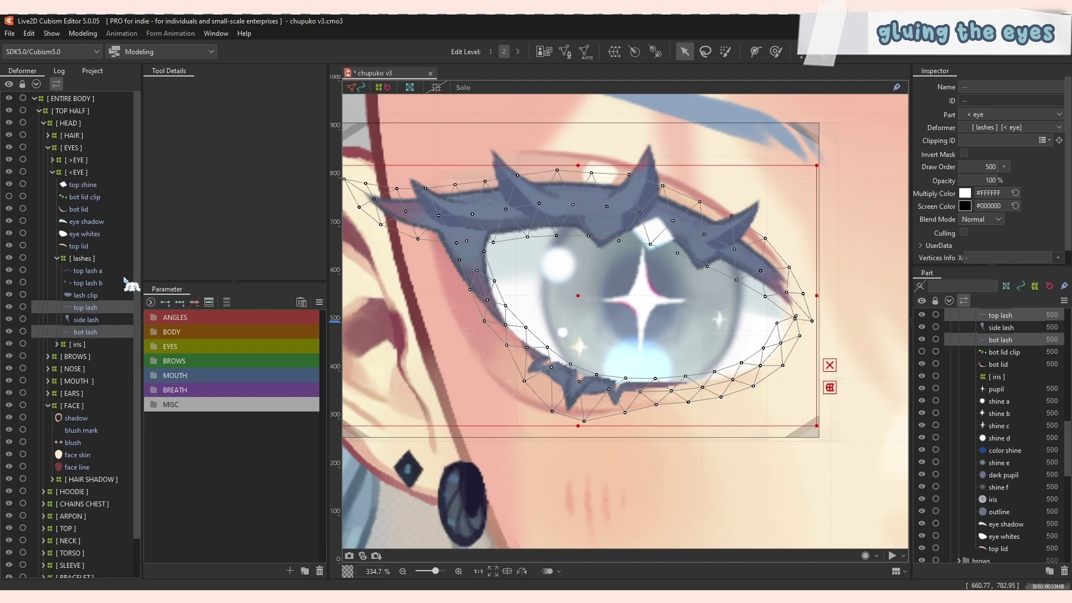
{"action": "left_click", "coordinate": [111, 235], "text": "ctrl"}
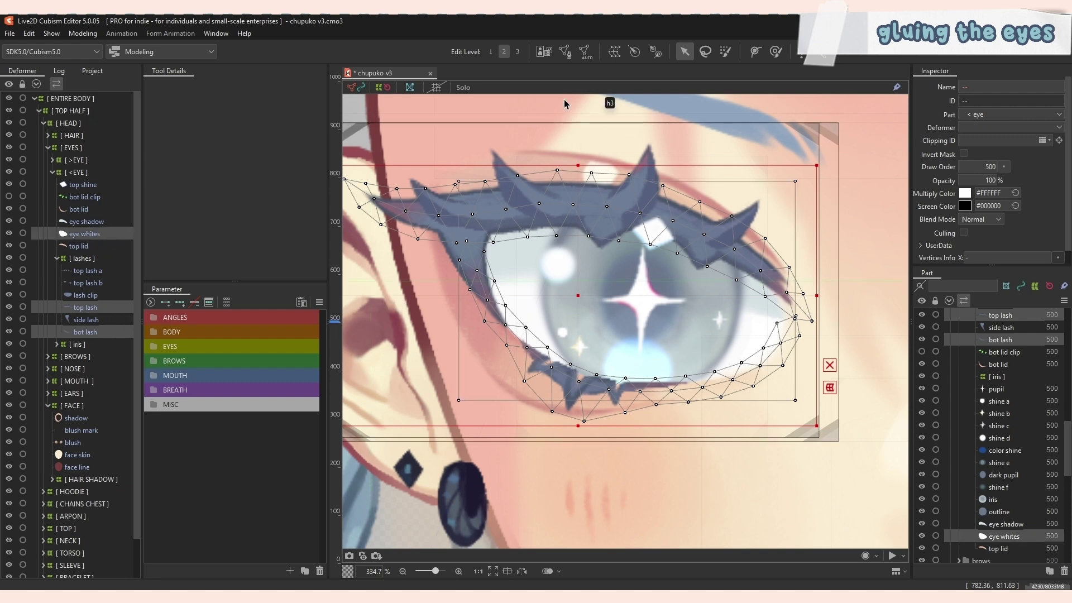
{"action": "left_click", "coordinate": [564, 51]}
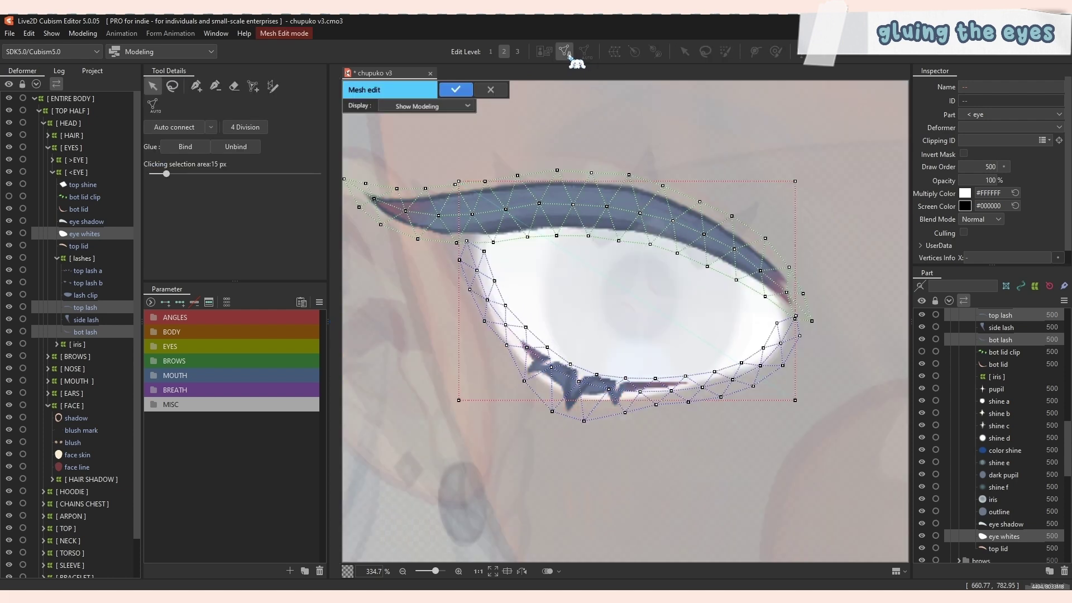
Make the eye whites the active mesh and delete all four of its rectangular corner vertices.
{"action": "scroll", "coordinate": [634, 411], "scroll_direction": "down", "scroll_amount": 3}
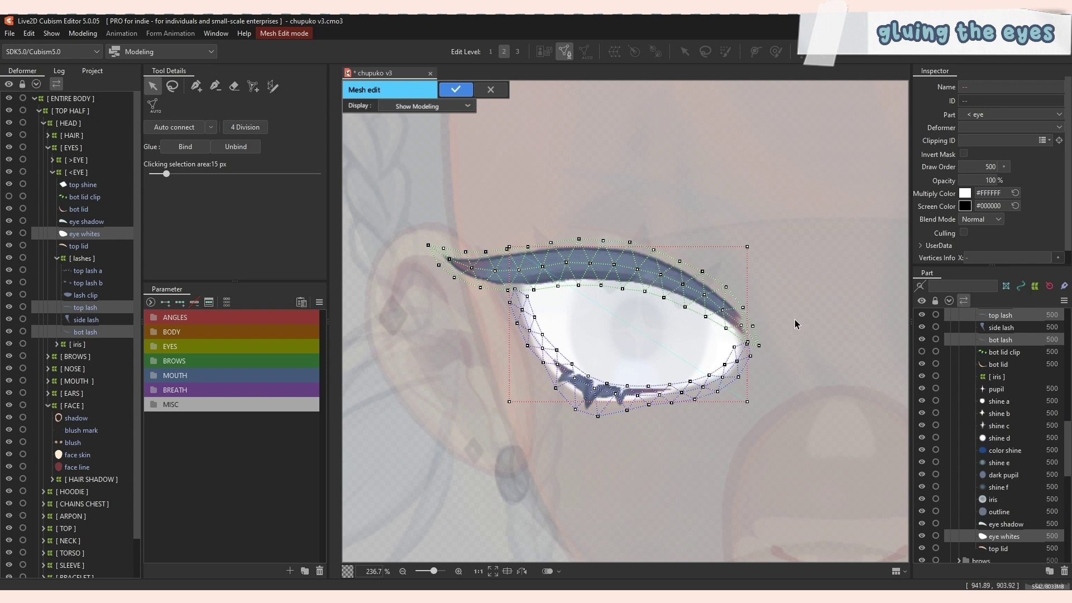
{"action": "left_click", "coordinate": [799, 345]}
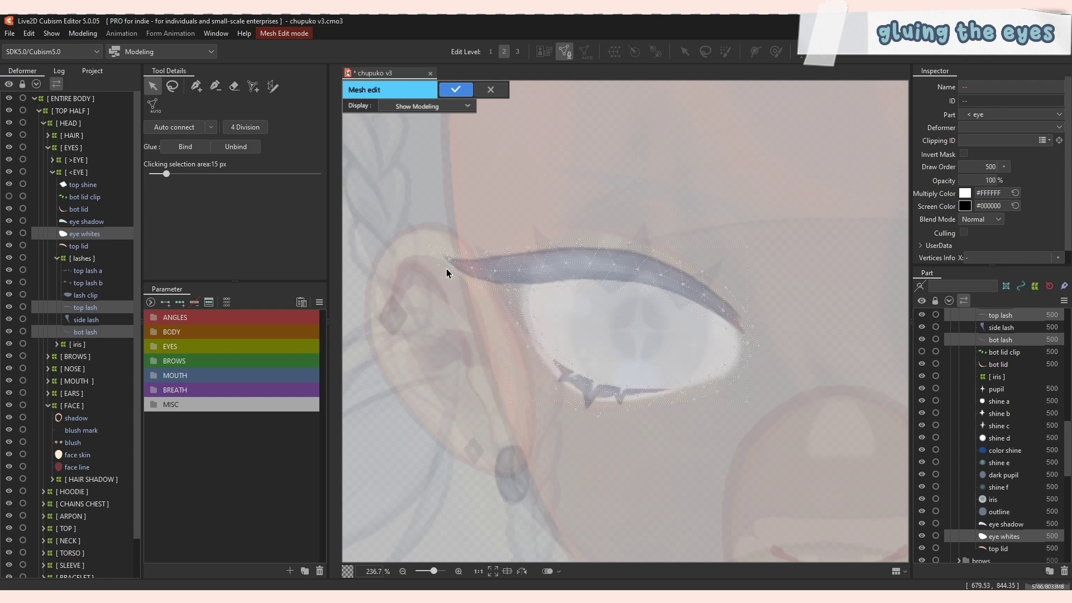
{"action": "scroll", "coordinate": [642, 356], "scroll_direction": "up", "scroll_amount": 3}
{"action": "left_click", "coordinate": [573, 240]}
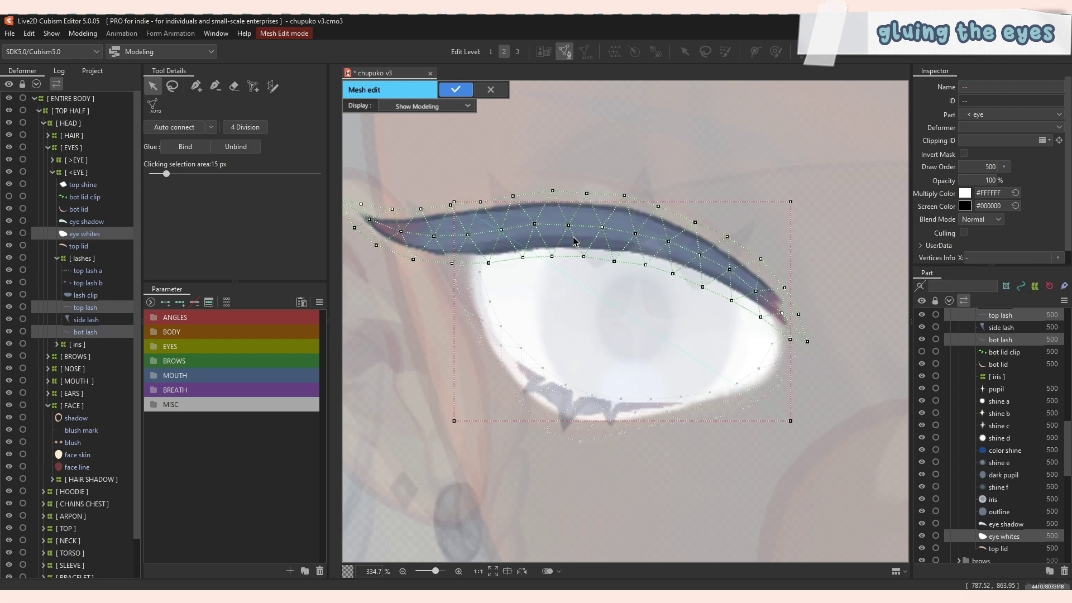
{"action": "left_click", "coordinate": [392, 329]}
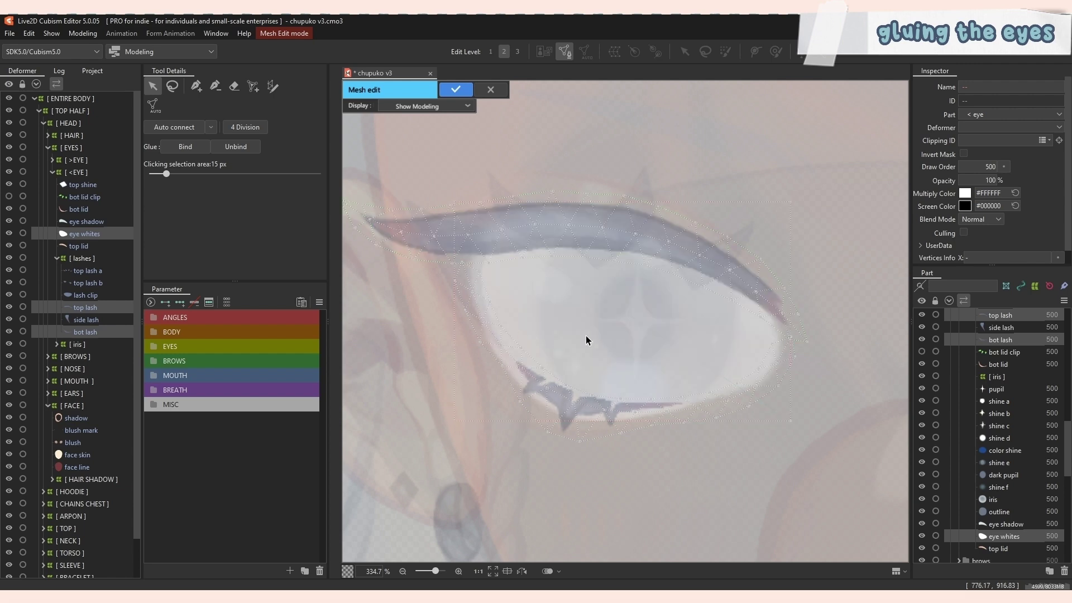
{"action": "right_click", "coordinate": [830, 304]}
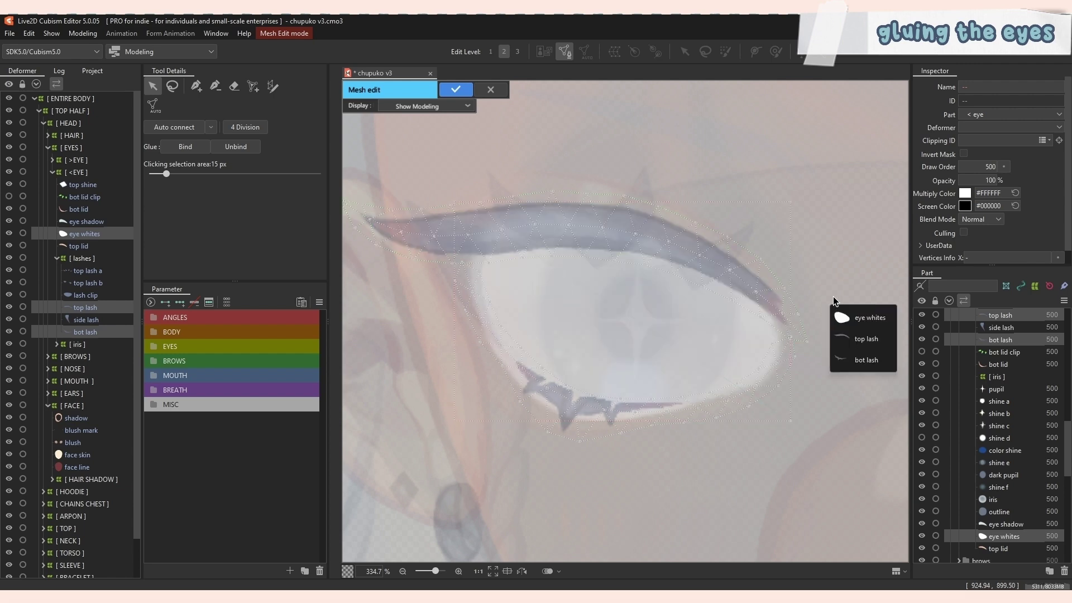
{"action": "left_click", "coordinate": [868, 320]}
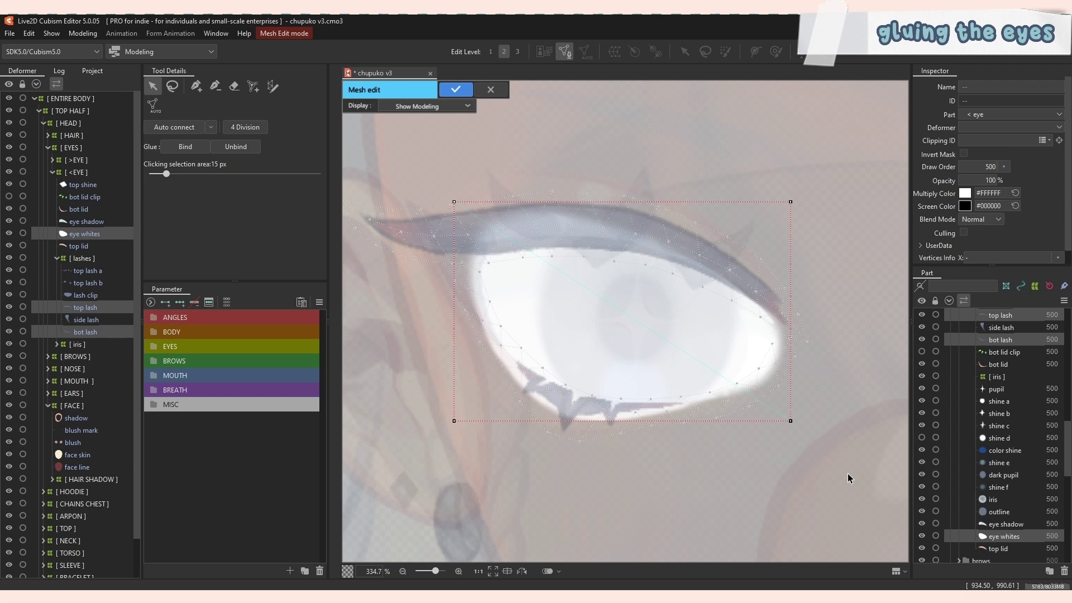
{"action": "left_click_drag", "start_coordinate": [848, 473], "coordinate": [400, 165]}
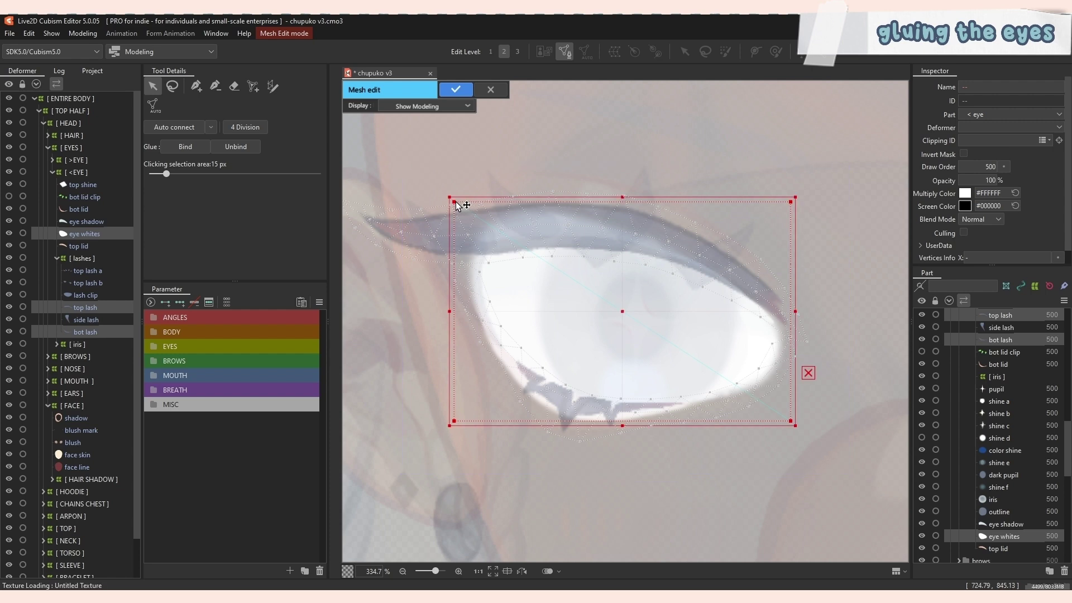
{"action": "left_click", "coordinate": [490, 276]}
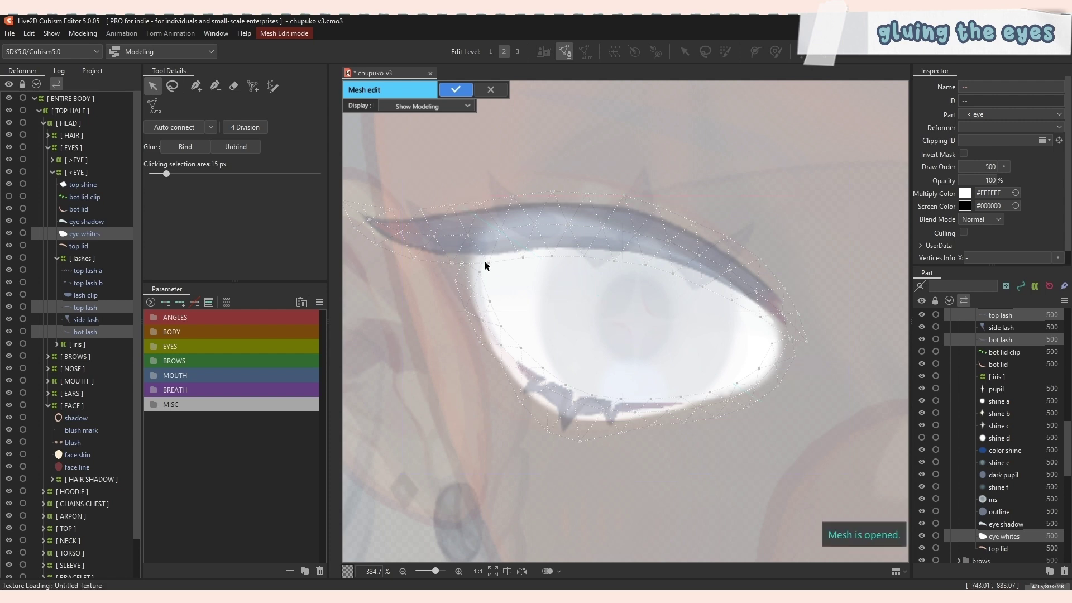
Copy the middle row of vertices from the bot lash mesh and paste it into the eye whites mesh.
{"action": "right_click", "coordinate": [417, 337]}
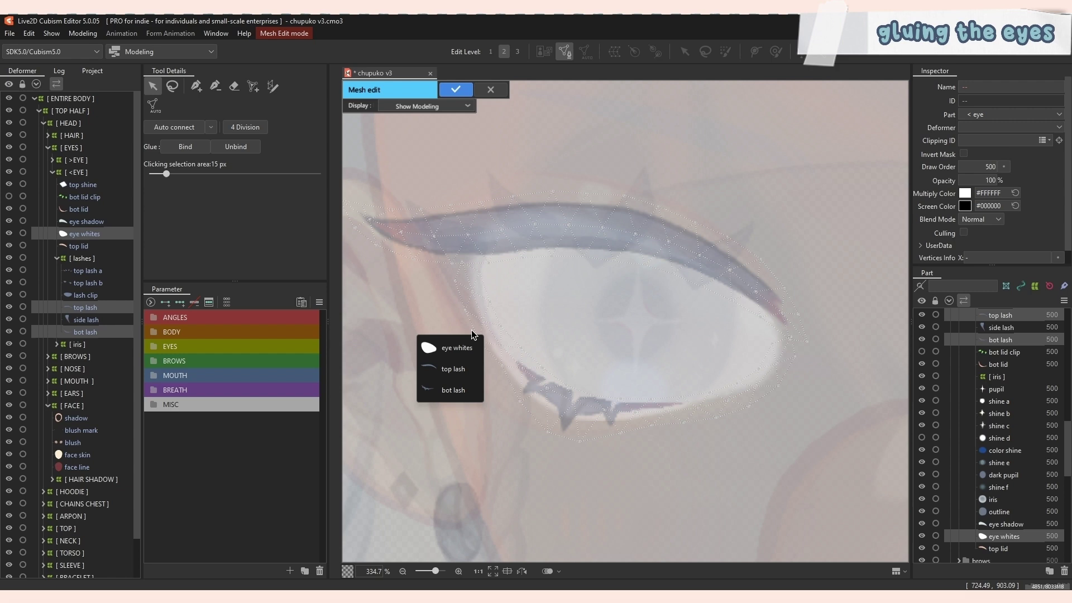
{"action": "left_click", "coordinate": [453, 389]}
{"action": "key", "text": "l"}
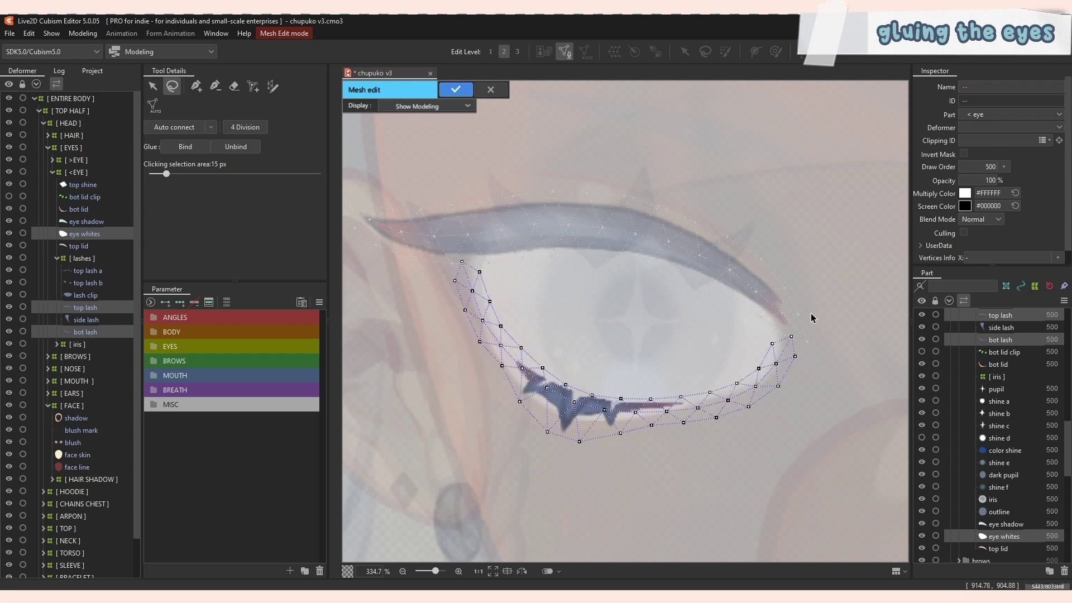
{"action": "mouse_move", "coordinate": [797, 347]}
{"action": "left_mouse_down"}
{"action": "mouse_move", "coordinate": [753, 395]}
{"action": "mouse_move", "coordinate": [701, 414]}
{"action": "mouse_move", "coordinate": [636, 418]}
{"action": "mouse_move", "coordinate": [552, 403]}
{"action": "mouse_move", "coordinate": [472, 329]}
{"action": "mouse_move", "coordinate": [451, 260]}
{"action": "mouse_move", "coordinate": [490, 333]}
{"action": "mouse_move", "coordinate": [794, 309]}
{"action": "left_mouse_up"}
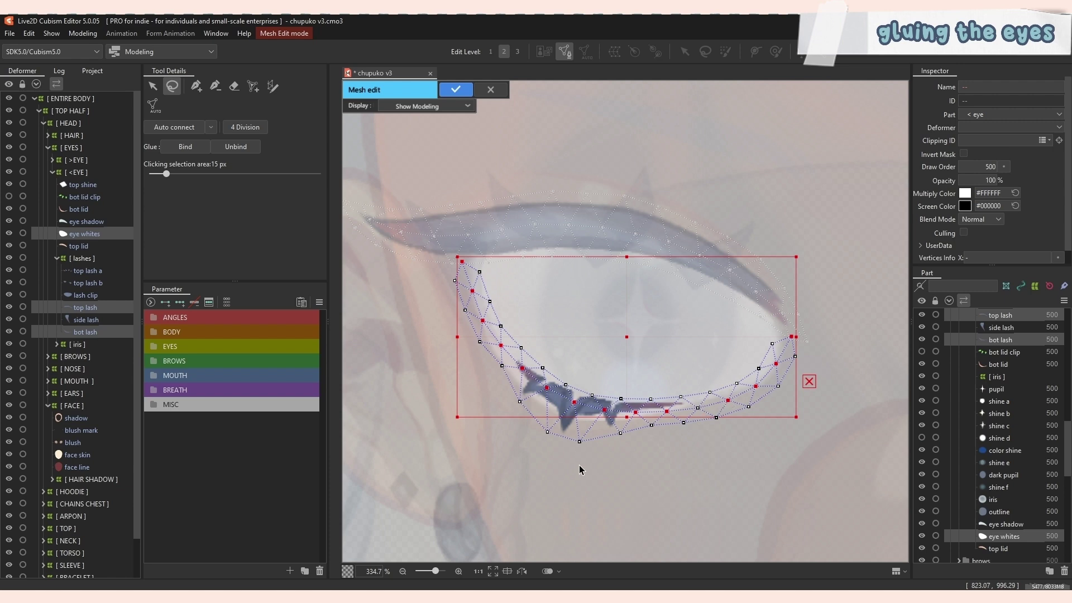
{"action": "right_click", "coordinate": [410, 334]}
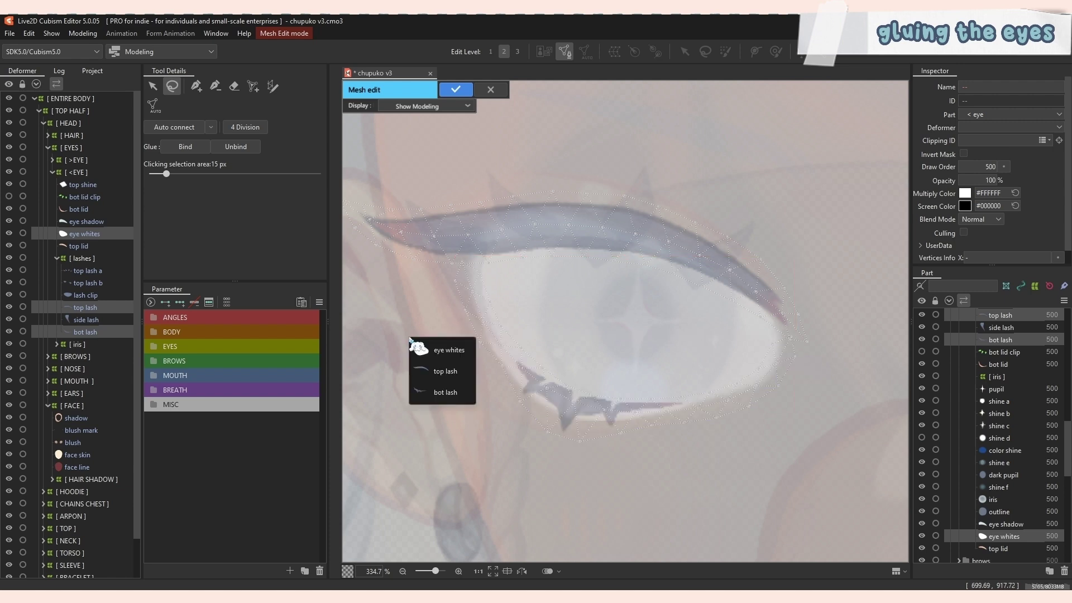
{"action": "left_click", "coordinate": [441, 347]}
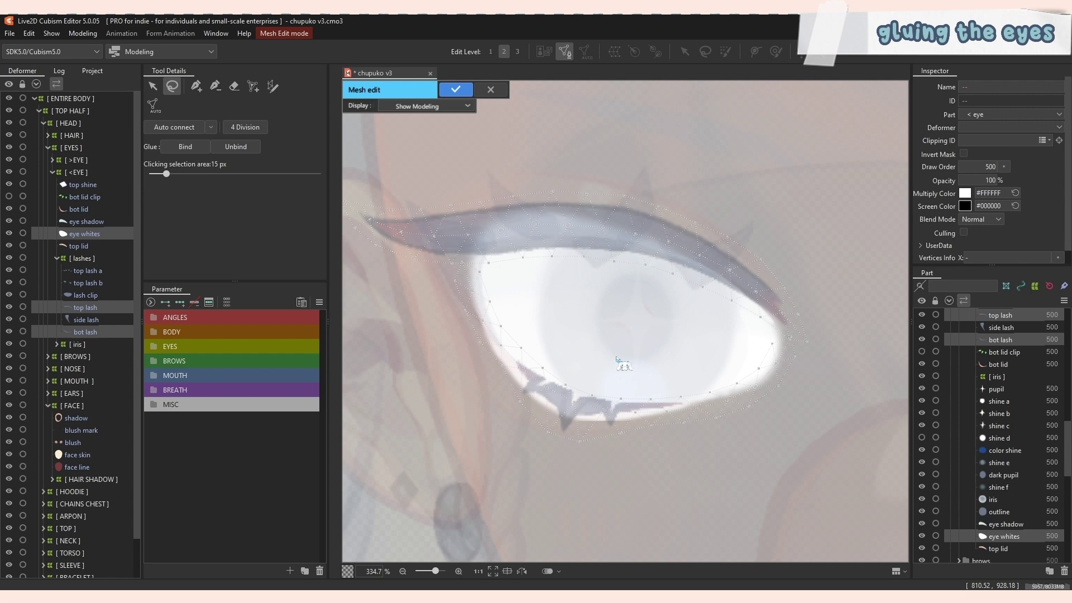
{"action": "key", "text": "ctrl+v"}
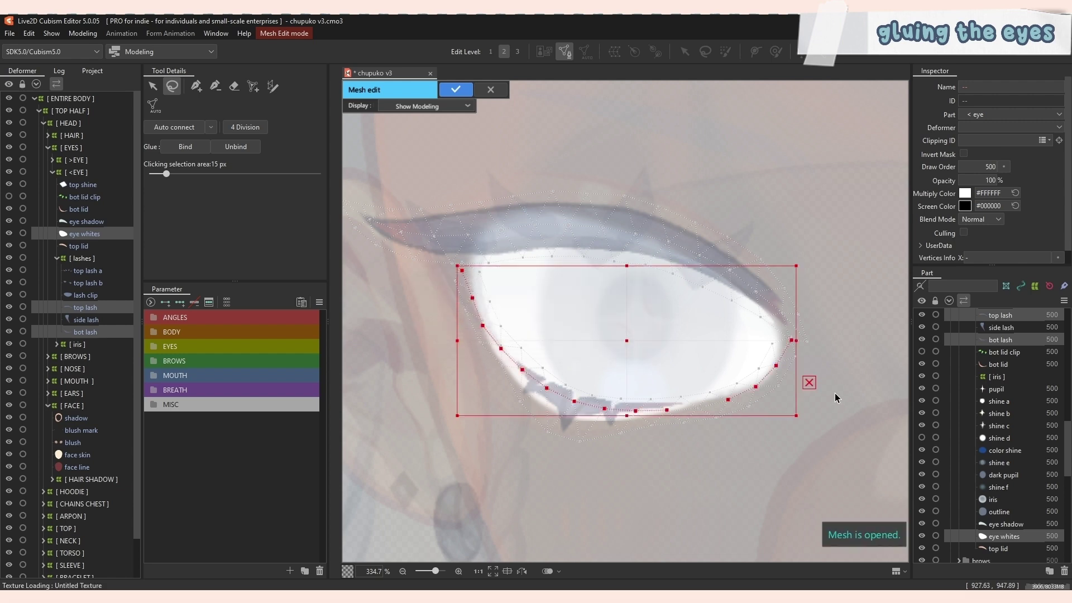
{"action": "left_click", "coordinate": [784, 429]}
Bridge the gap in the eye whites' lower vertex row by adding one connected vertex between its two open ends.
{"action": "scroll", "coordinate": [758, 419], "scroll_direction": "up", "scroll_amount": 4}
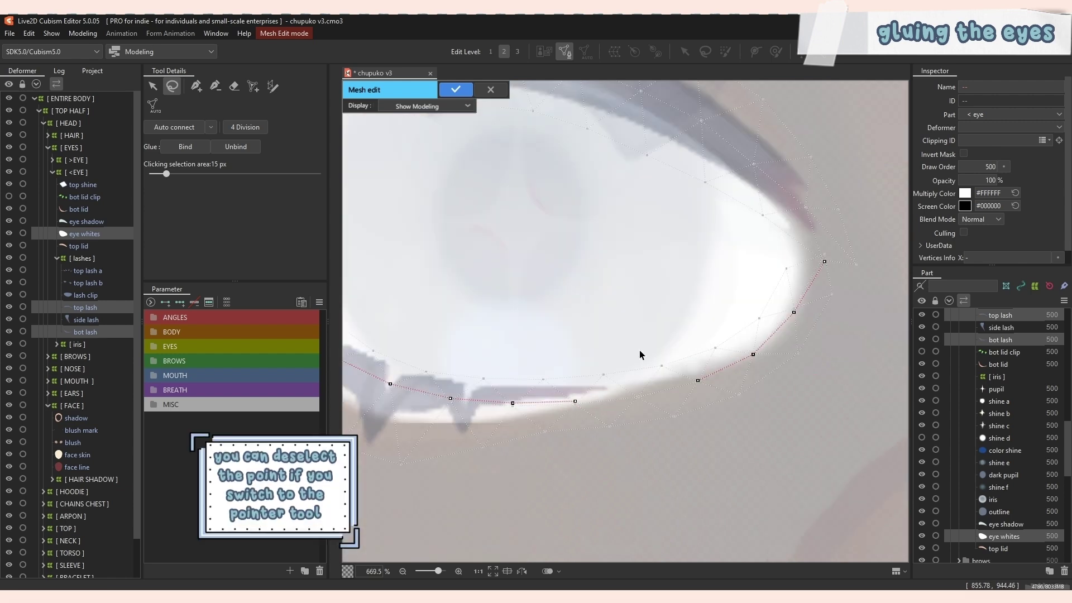
{"action": "scroll", "coordinate": [625, 428], "scroll_direction": "up", "scroll_amount": 2}
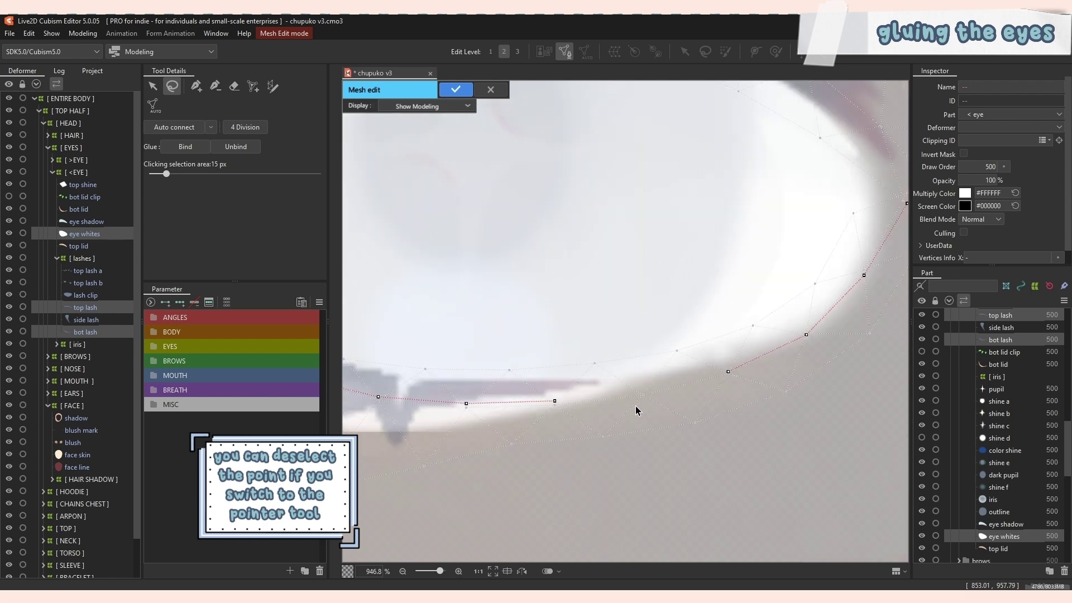
{"action": "left_click", "coordinate": [196, 86]}
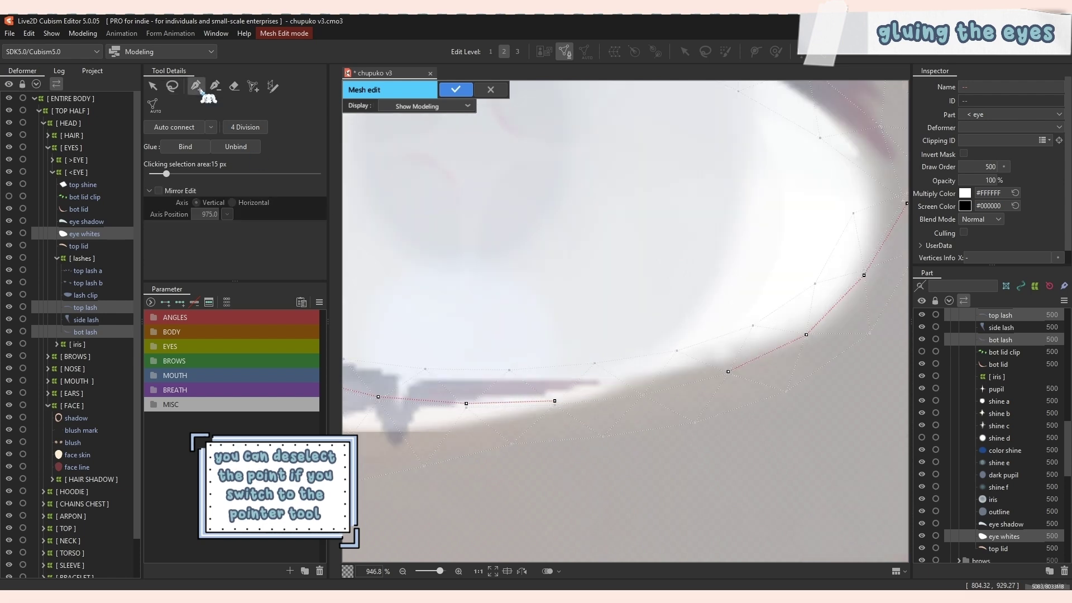
{"action": "left_click", "coordinate": [555, 401]}
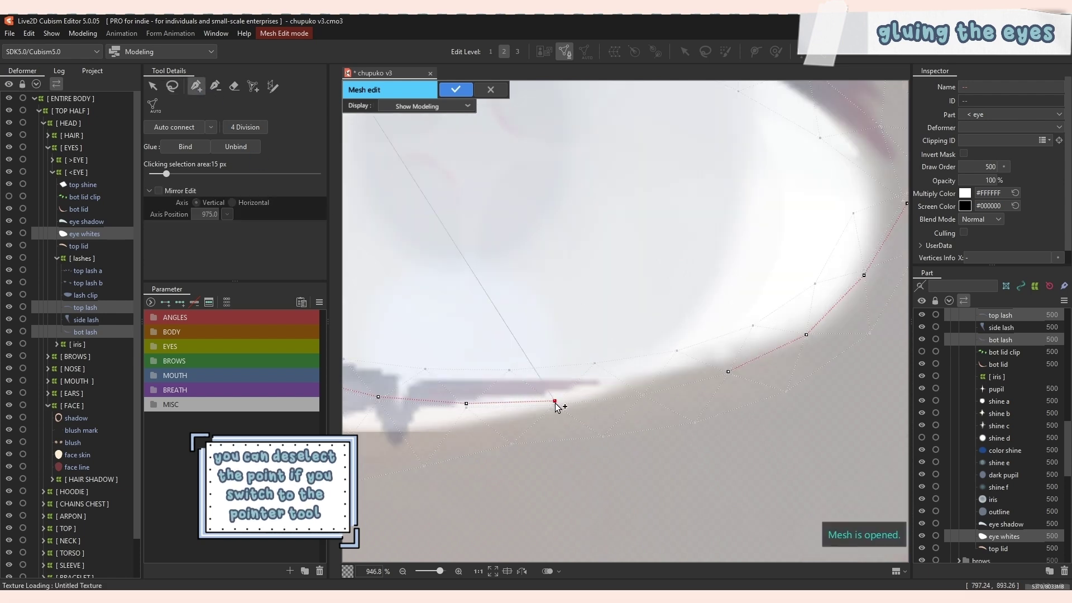
{"action": "left_click", "coordinate": [644, 397]}
{"action": "left_click", "coordinate": [727, 372]}
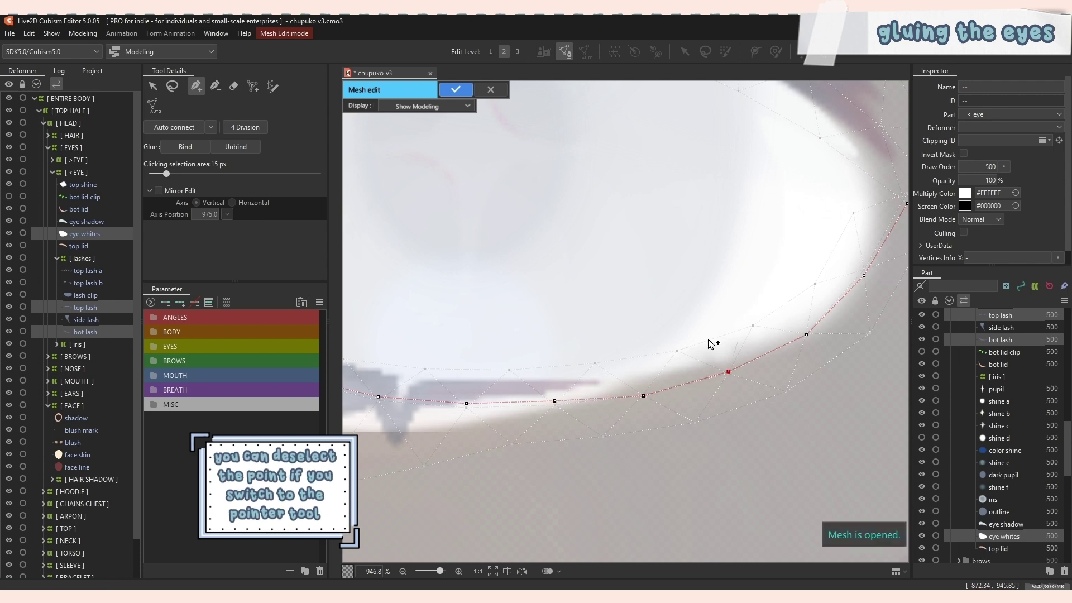
{"action": "scroll", "coordinate": [735, 414], "scroll_direction": "down", "scroll_amount": 4}
{"action": "scroll", "coordinate": [706, 434], "scroll_direction": "down", "scroll_amount": 2}
{"action": "key", "text": "v"}
{"action": "scroll", "coordinate": [705, 424], "scroll_direction": "up", "scroll_amount": 2}
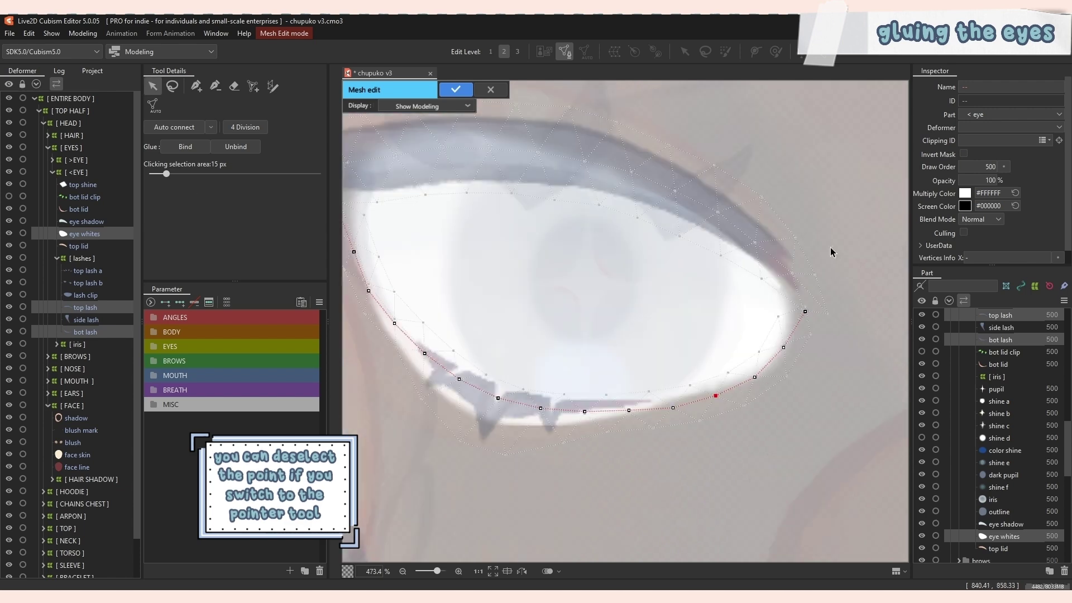
Copy the middle row of vertices from the top lash mesh into the eye whites mesh.
{"action": "scroll", "coordinate": [653, 382], "scroll_direction": "down", "scroll_amount": 2}
{"action": "left_click", "coordinate": [574, 213]}
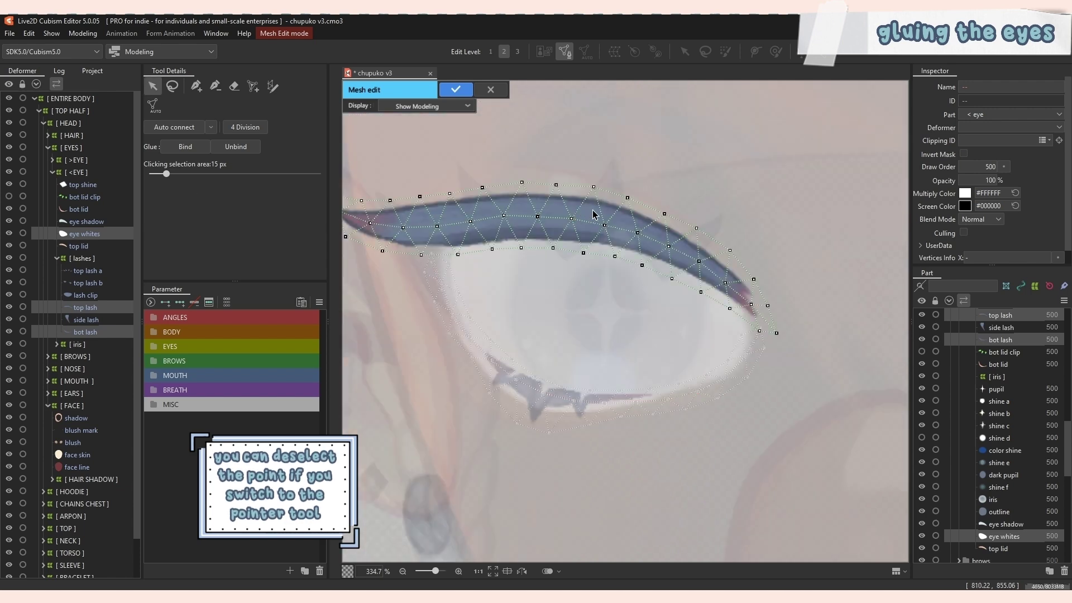
{"action": "scroll", "coordinate": [594, 215], "scroll_direction": "down", "scroll_amount": 2}
{"action": "left_click", "coordinate": [171, 86]}
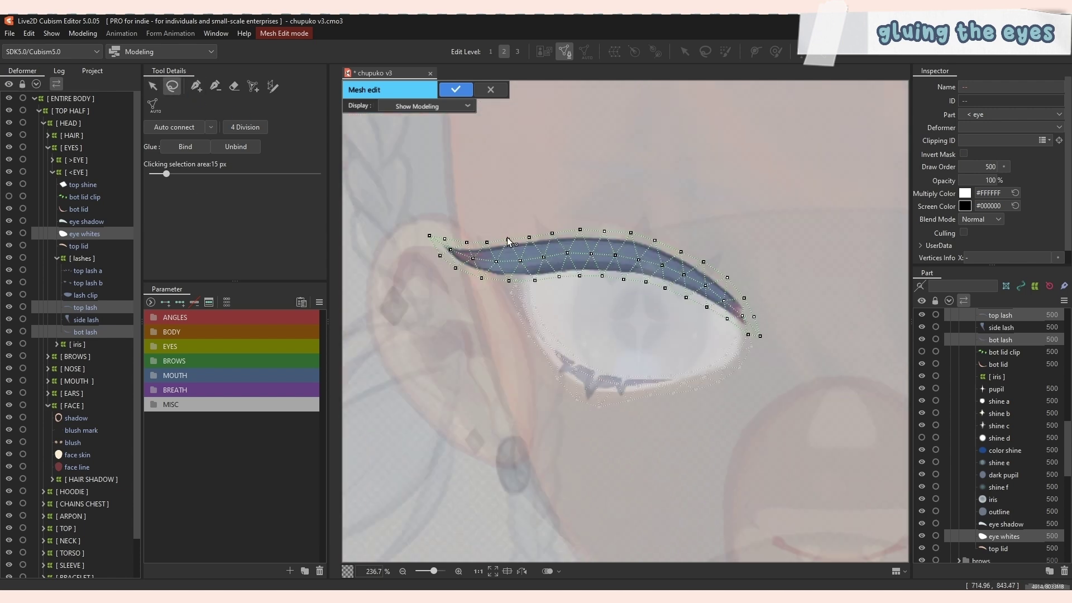
{"action": "scroll", "coordinate": [509, 240], "scroll_direction": "up", "scroll_amount": 2}
{"action": "left_click_drag", "start_coordinate": [879, 391], "coordinate": [857, 358]}
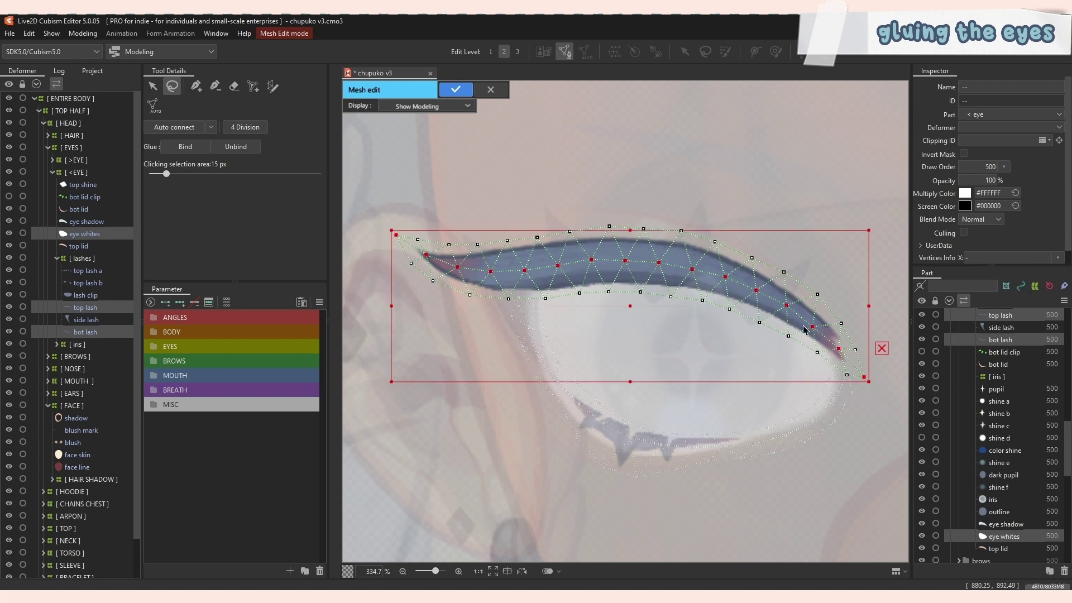
{"action": "right_click", "coordinate": [597, 331]}
{"action": "left_click", "coordinate": [623, 340]}
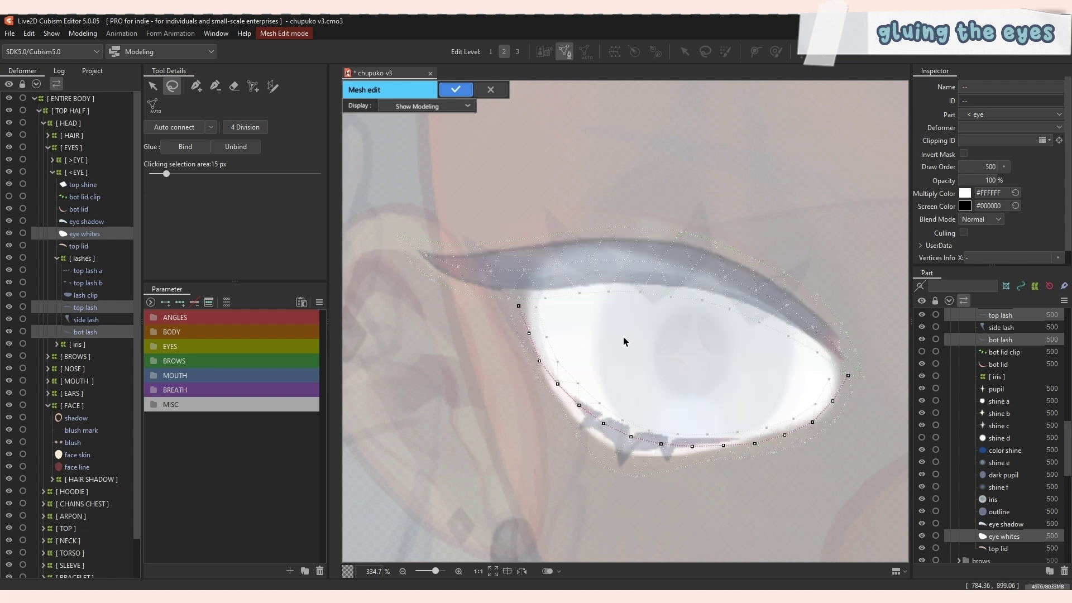
{"action": "key", "text": "ctrl+z"}
{"action": "key", "text": "ctrl+z"}
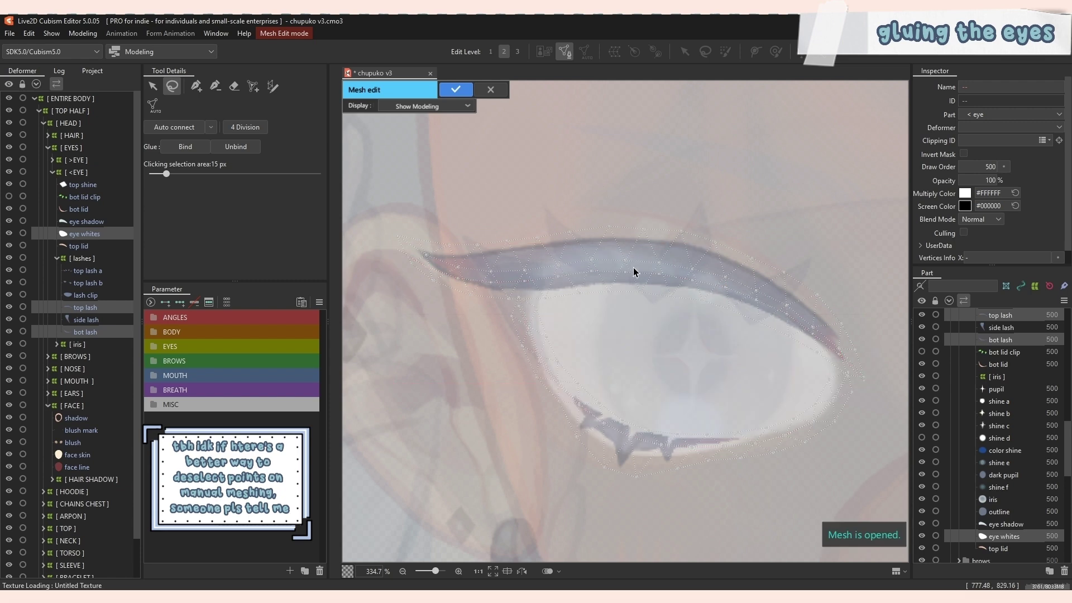
{"action": "right_click", "coordinate": [645, 321]}
{"action": "left_click", "coordinate": [668, 333]}
Erase the pasted upper-row vertices that extend past both corners of the eye whites.
{"action": "scroll", "coordinate": [668, 336], "scroll_direction": "down", "scroll_amount": 2}
{"action": "key", "text": "e"}
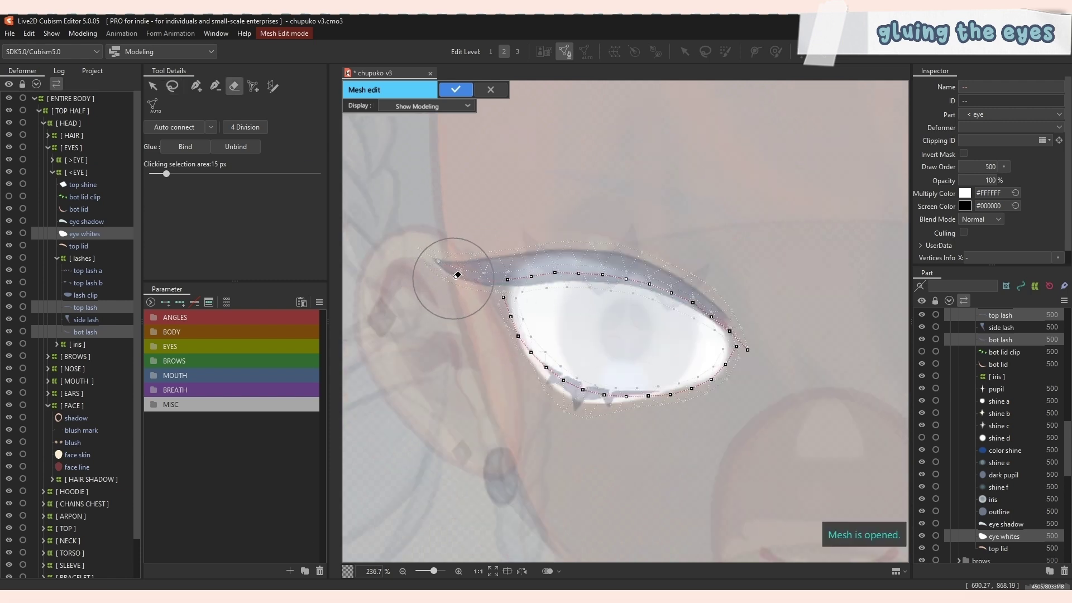
{"action": "scroll", "coordinate": [784, 354], "scroll_direction": "up", "scroll_amount": 2}
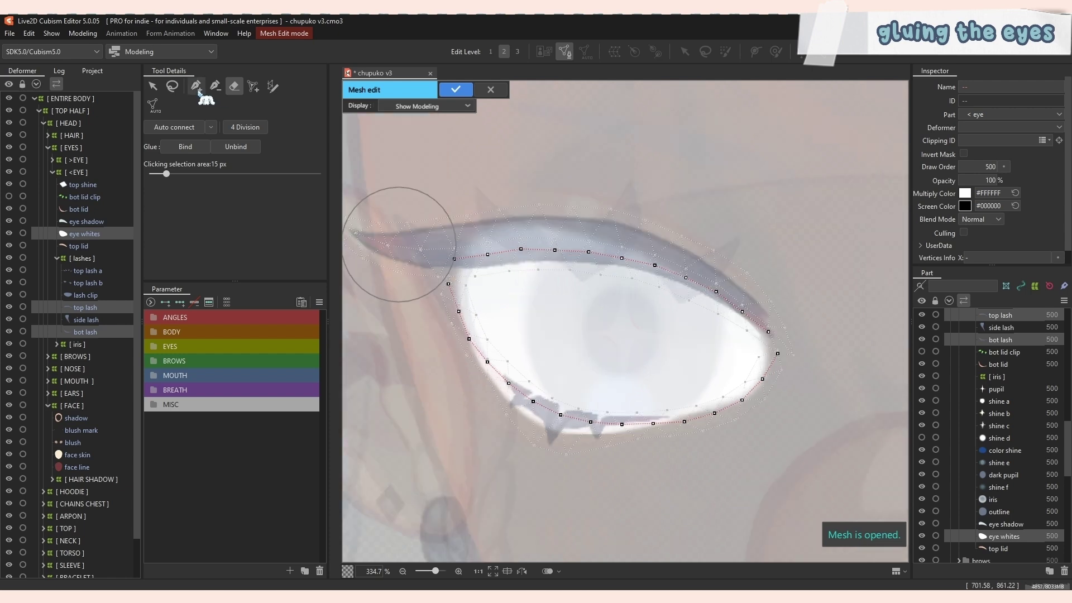
Connect the upper and lower vertex rows at both eye corners to close the eye whites' outline.
{"action": "left_click", "coordinate": [198, 89]}
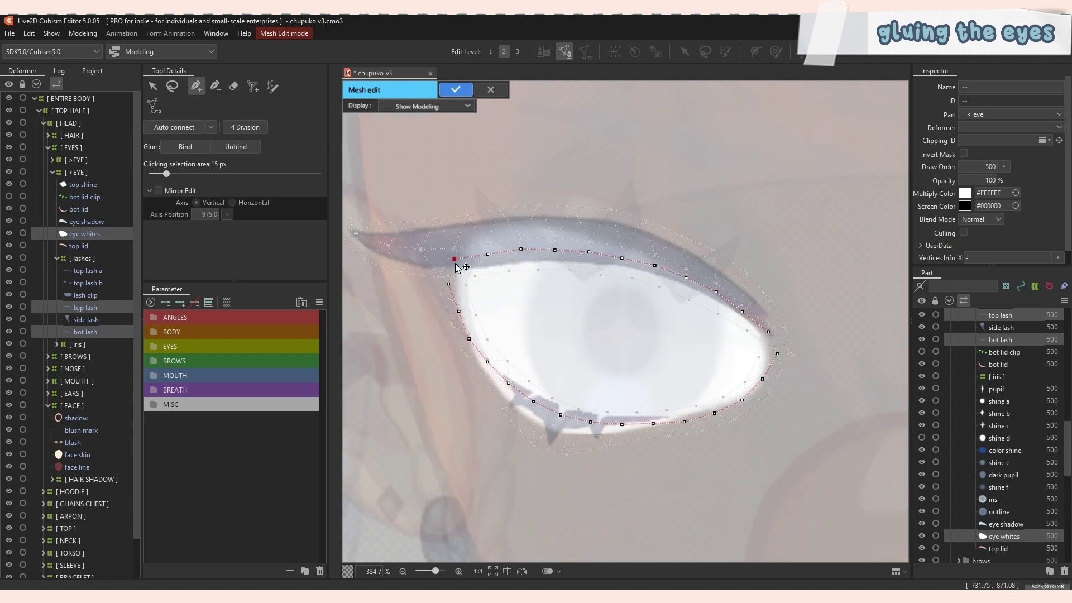
{"action": "left_click", "coordinate": [448, 283]}
{"action": "right_click", "coordinate": [463, 286]}
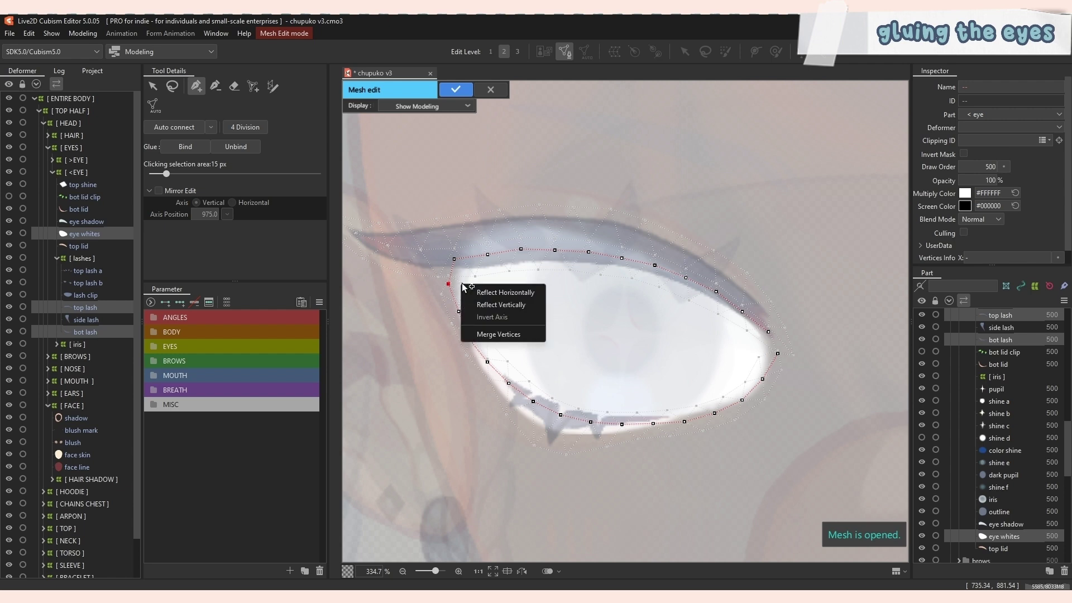
{"action": "left_click", "coordinate": [153, 86]}
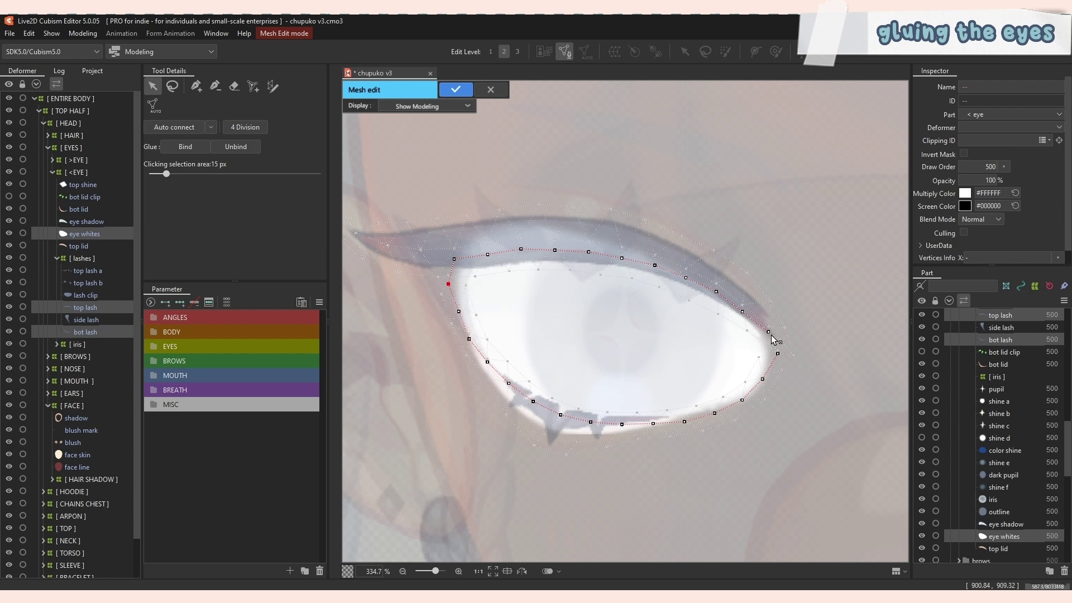
{"action": "left_click", "coordinate": [771, 335]}
{"action": "left_click", "coordinate": [196, 86]}
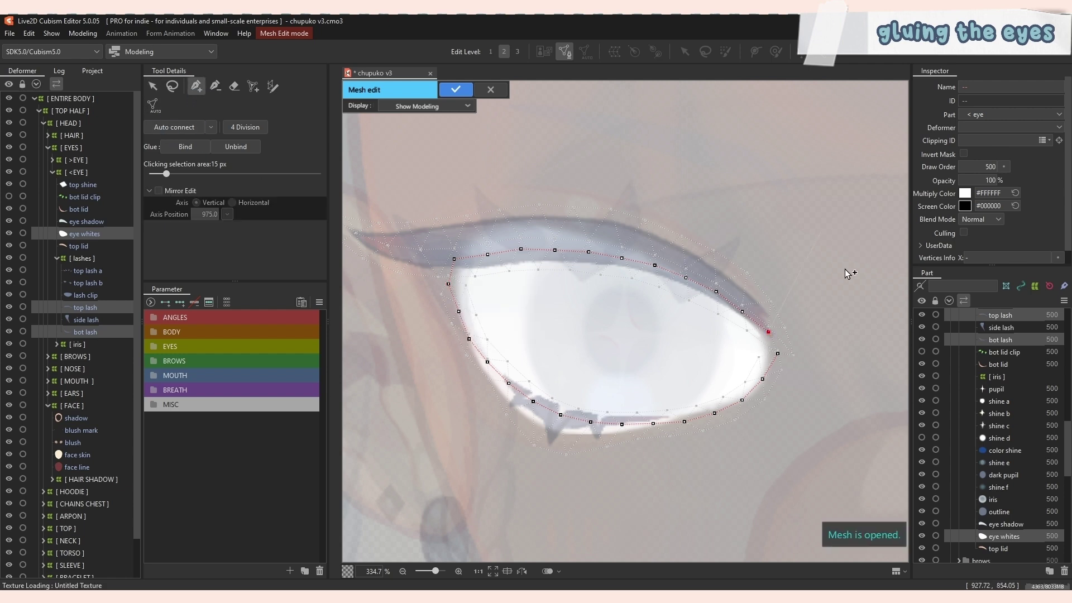
{"action": "left_click", "coordinate": [777, 354]}
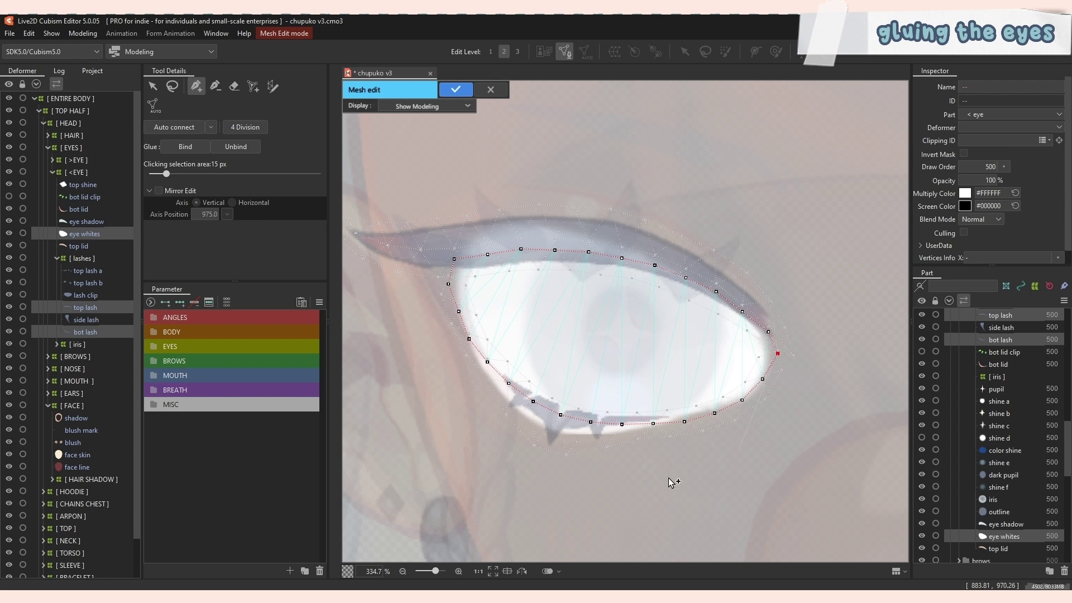
Move the eye whites' lower vertices near the bottom lash spikes outward to enclose the white art, and apply the mesh.
{"action": "key", "text": "v"}
{"action": "scroll", "coordinate": [586, 456], "scroll_direction": "up", "scroll_amount": 2}
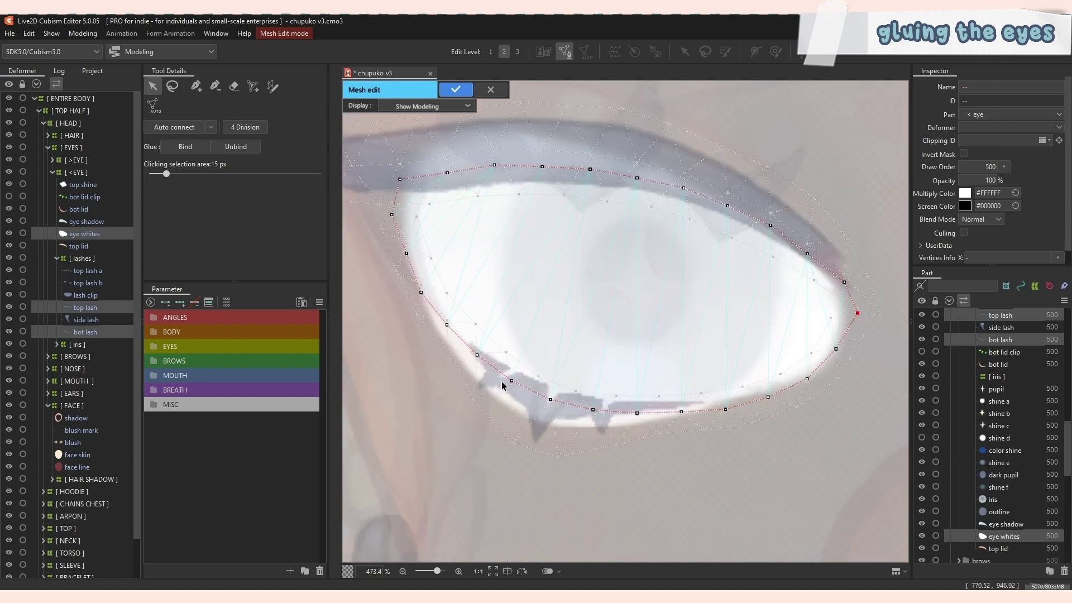
{"action": "left_click_drag", "start_coordinate": [514, 385], "coordinate": [482, 363]}
{"action": "left_click_drag", "start_coordinate": [550, 399], "coordinate": [545, 411]}
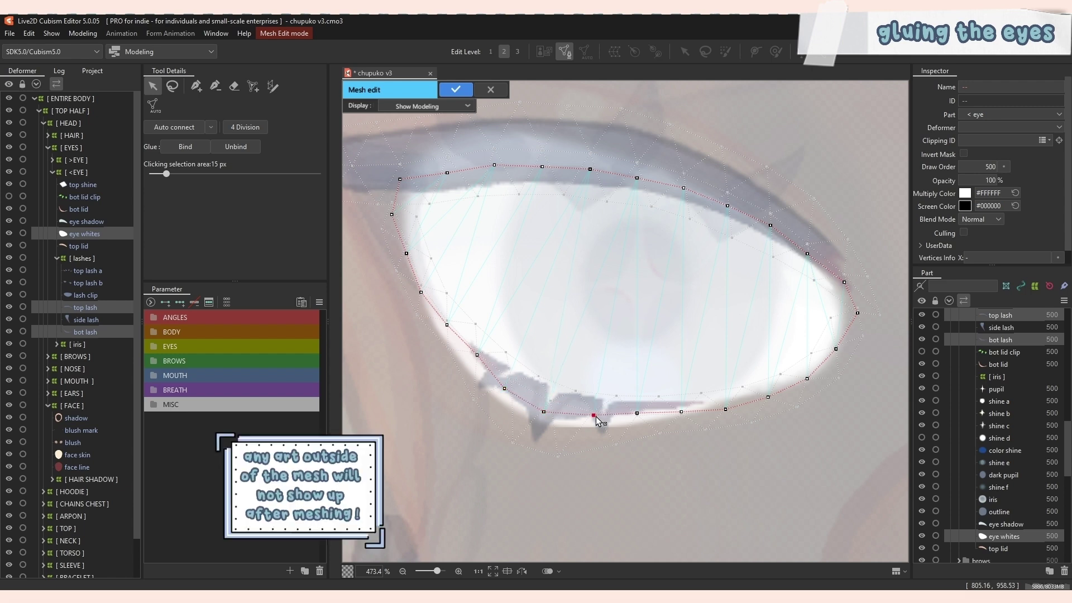
{"action": "scroll", "coordinate": [597, 420], "scroll_direction": "down", "scroll_amount": 2}
{"action": "left_click", "coordinate": [455, 90]}
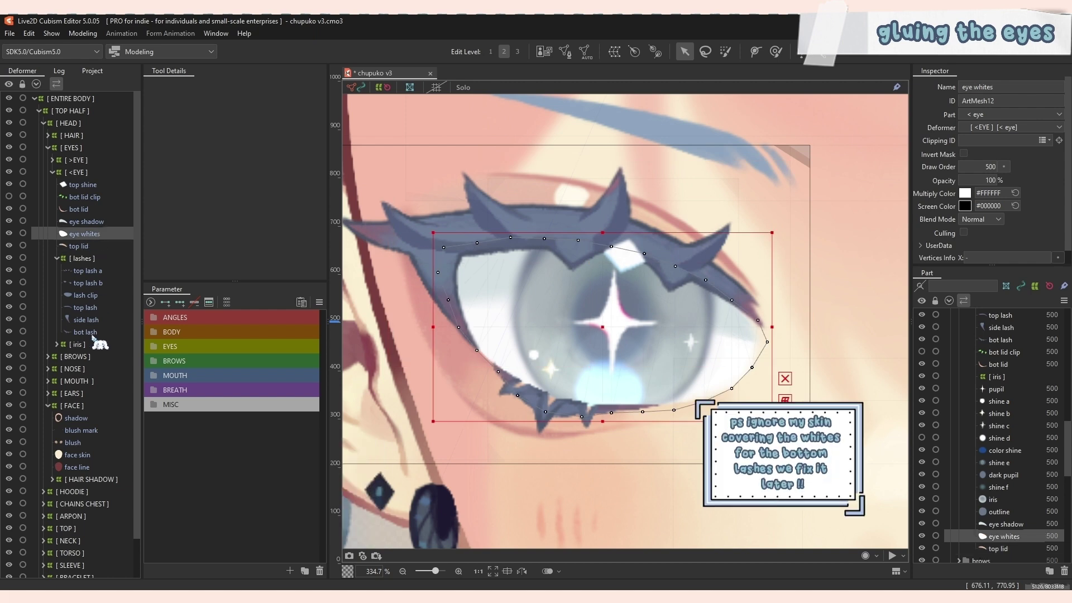
Edit the eye whites and top lash meshes together, glue-bind their matching upper vertices and apply the mesh.
{"action": "left_click", "coordinate": [89, 308], "text": "ctrl"}
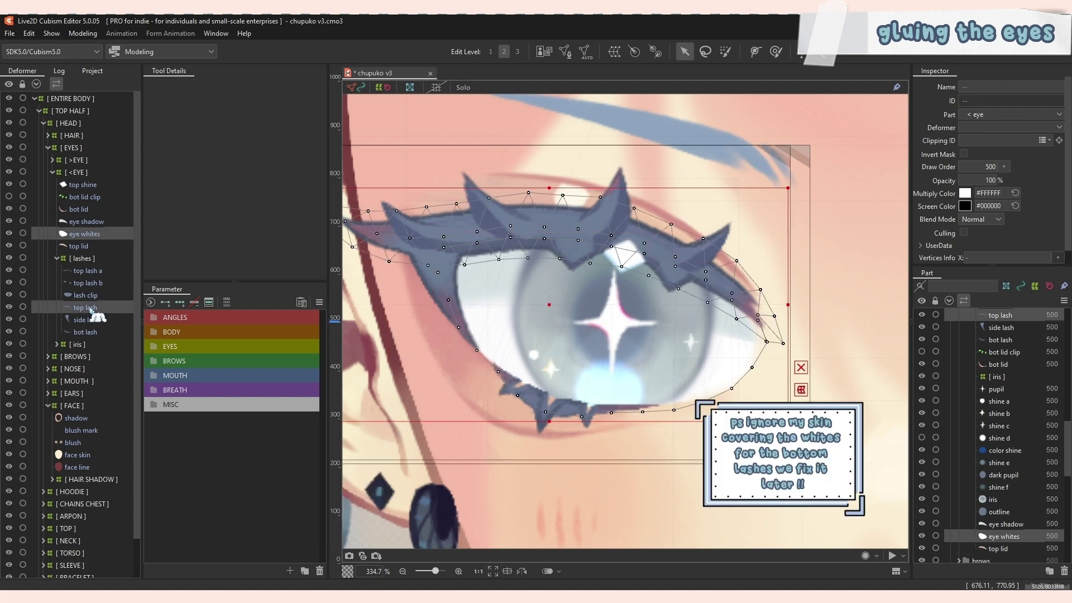
{"action": "left_click", "coordinate": [564, 58]}
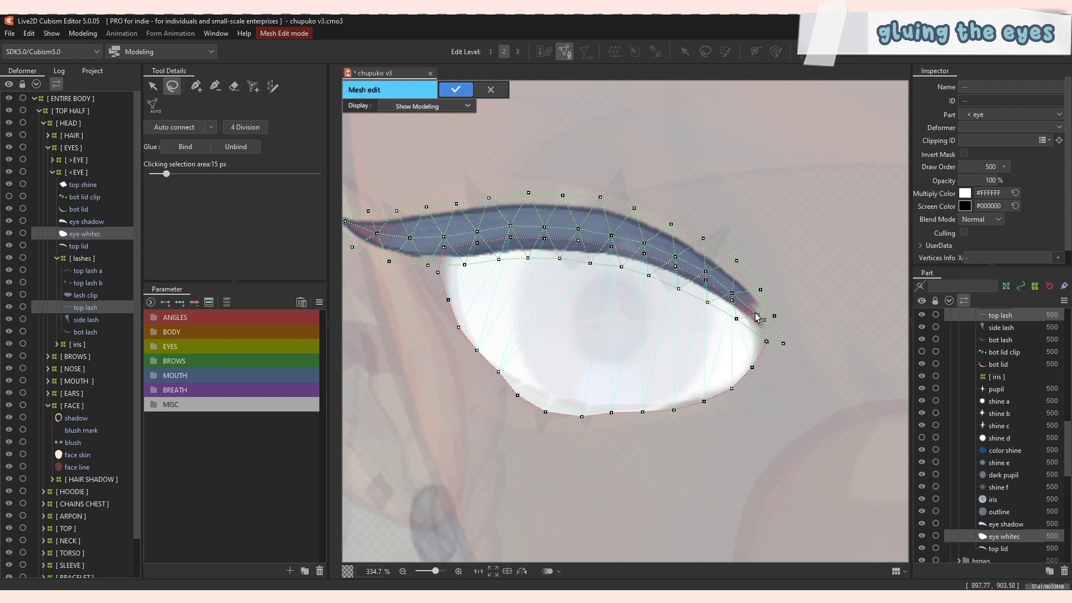
{"action": "mouse_move", "coordinate": [756, 317]}
{"action": "left_mouse_down"}
{"action": "mouse_move", "coordinate": [645, 262]}
{"action": "mouse_move", "coordinate": [435, 250]}
{"action": "mouse_move", "coordinate": [451, 218]}
{"action": "mouse_move", "coordinate": [605, 228]}
{"action": "mouse_move", "coordinate": [705, 265]}
{"action": "mouse_move", "coordinate": [758, 312]}
{"action": "left_mouse_up"}
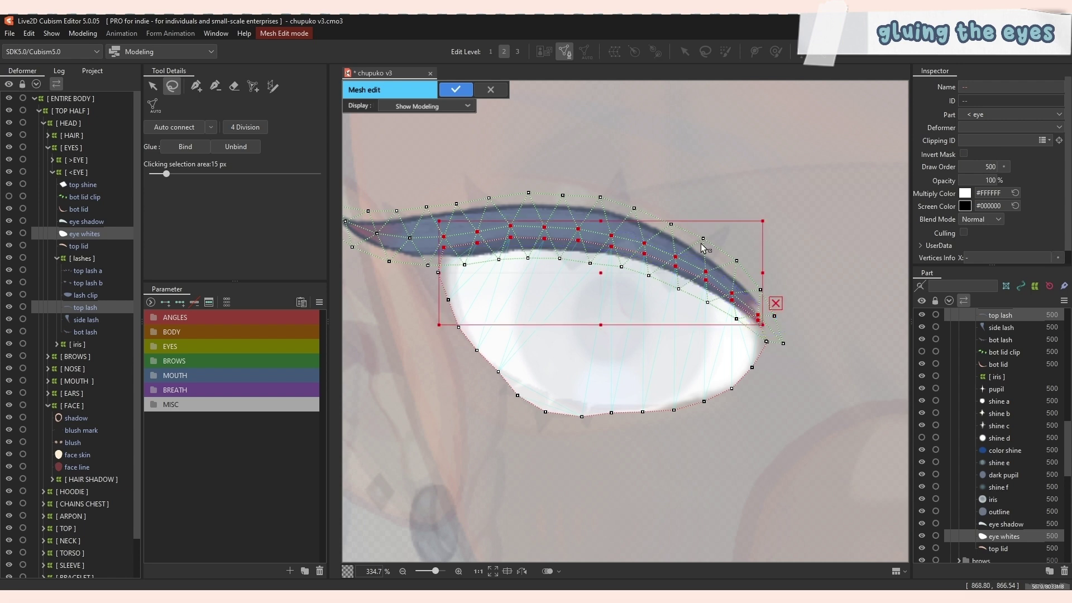
{"action": "left_click", "coordinate": [185, 146]}
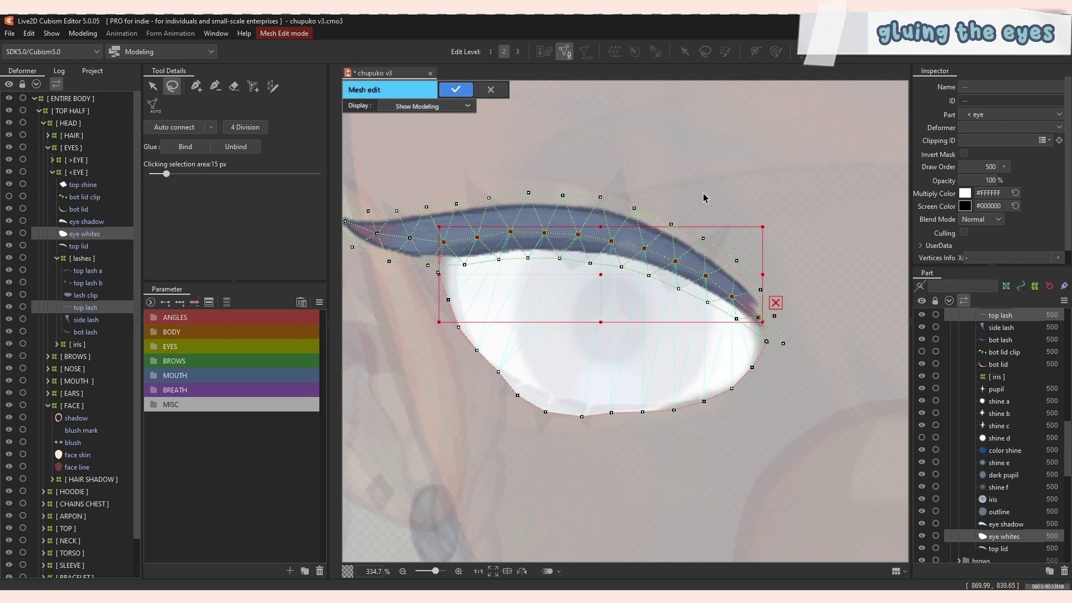
{"action": "left_click", "coordinate": [456, 90]}
Open the bot lash and eye whites meshes together and glue-bind their matching lower vertices.
{"action": "left_click", "coordinate": [82, 332]}
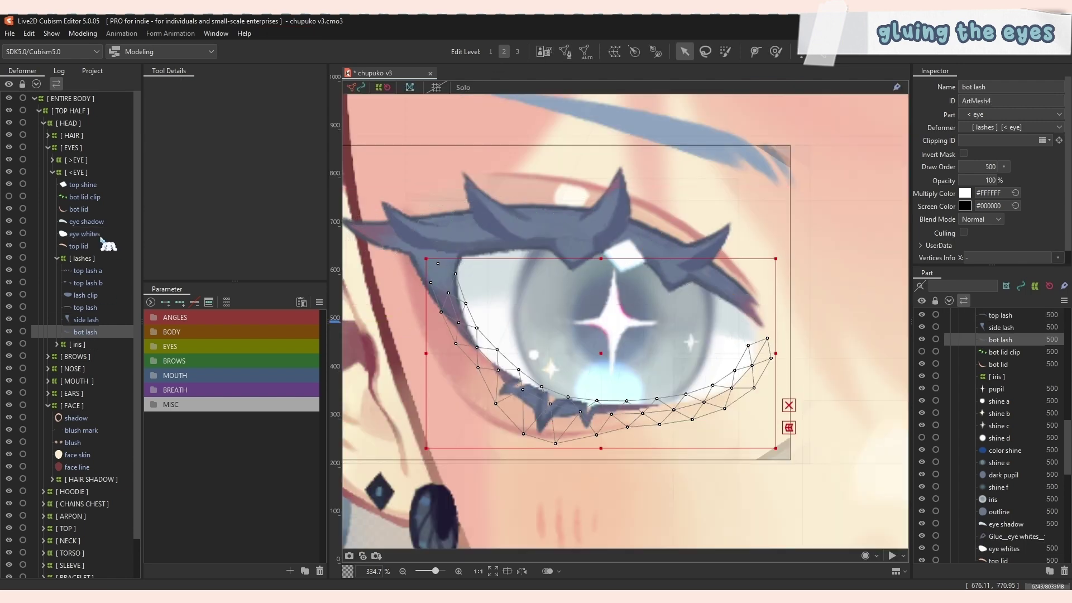
{"action": "left_click", "coordinate": [89, 234], "text": "ctrl"}
{"action": "left_click", "coordinate": [564, 56]}
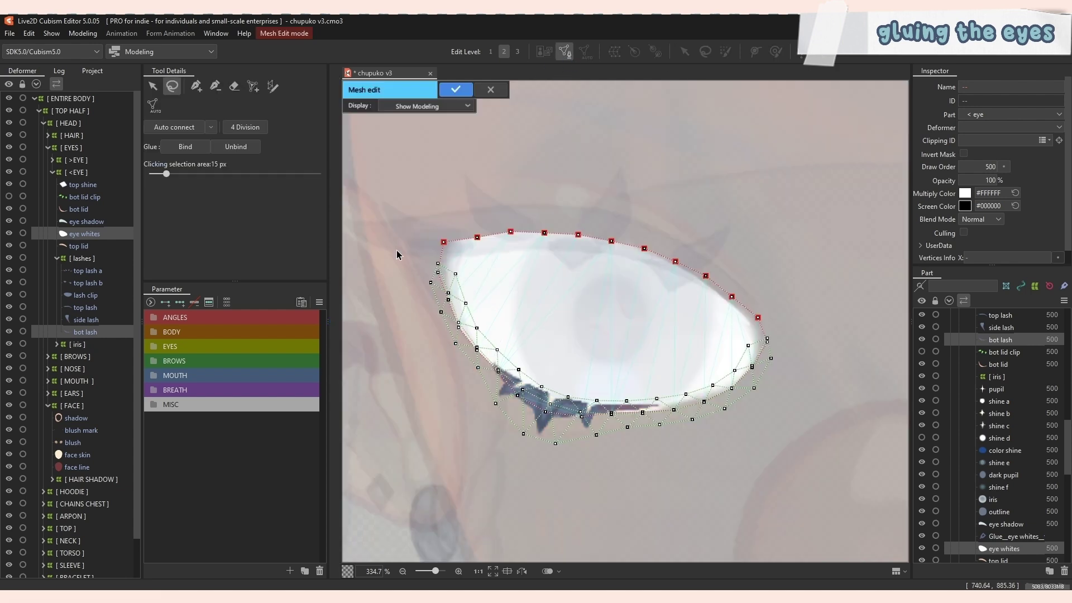
{"action": "left_click_drag", "start_coordinate": [665, 403], "coordinate": [772, 335]}
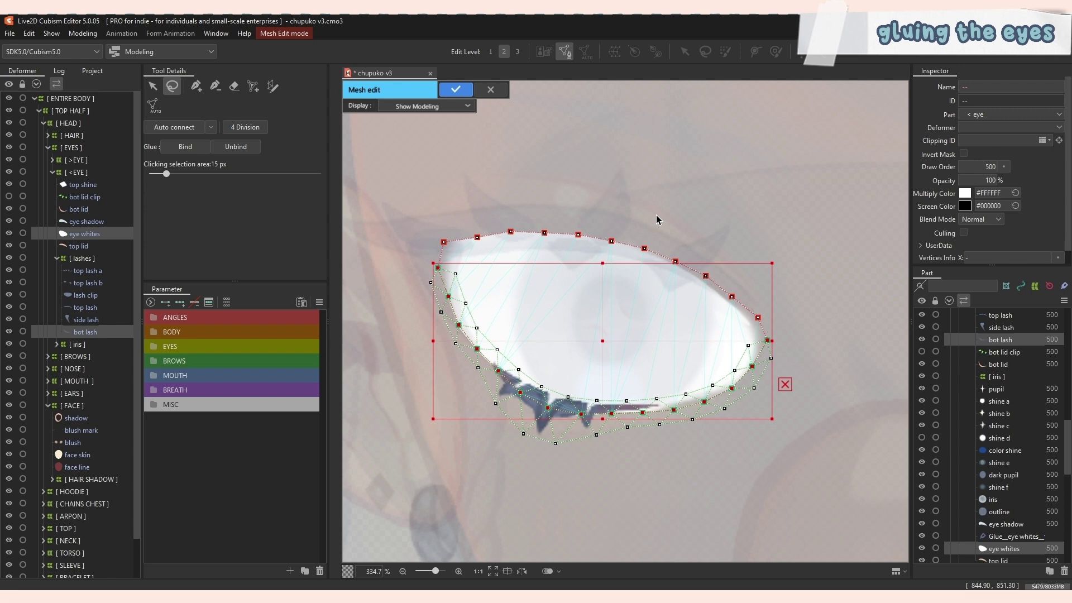
{"action": "left_click", "coordinate": [637, 162]}
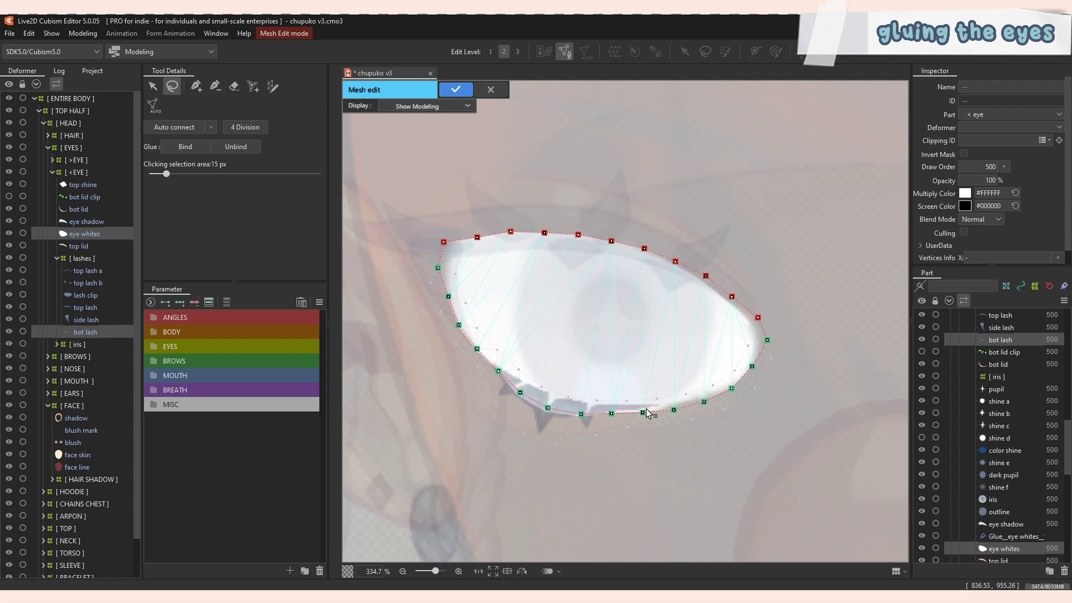
Apply the mesh edit, and select the top lash and the bot lash in turn to check their glue points.
{"action": "left_click", "coordinate": [456, 90]}
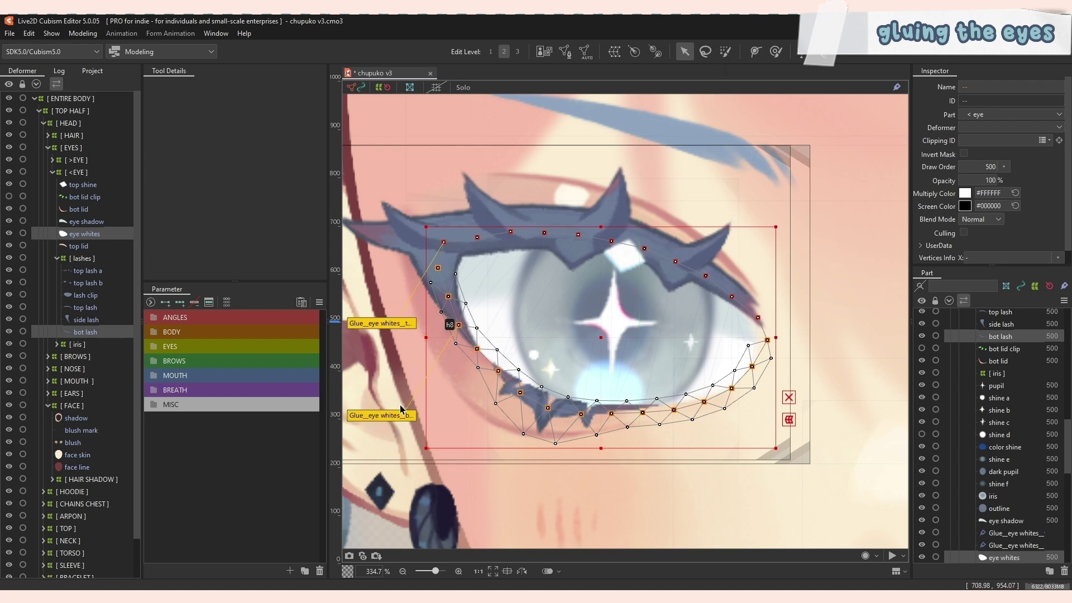
{"action": "left_click", "coordinate": [85, 308]}
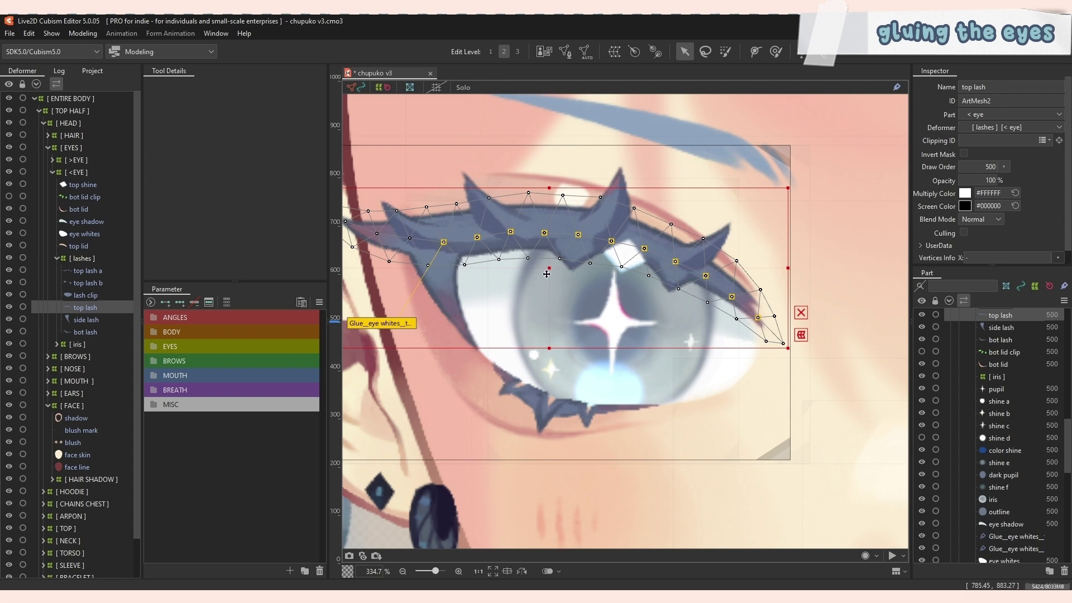
{"action": "mouse_move", "coordinate": [546, 274]}
{"action": "left_mouse_down"}
{"action": "mouse_move", "coordinate": [571, 113]}
{"action": "mouse_move", "coordinate": [617, 75]}
{"action": "mouse_move", "coordinate": [490, 459]}
{"action": "mouse_move", "coordinate": [615, 146]}
{"action": "mouse_move", "coordinate": [552, 410]}
{"action": "mouse_move", "coordinate": [557, 300]}
{"action": "mouse_move", "coordinate": [588, 184]}
{"action": "mouse_move", "coordinate": [551, 276]}
{"action": "left_mouse_up"}
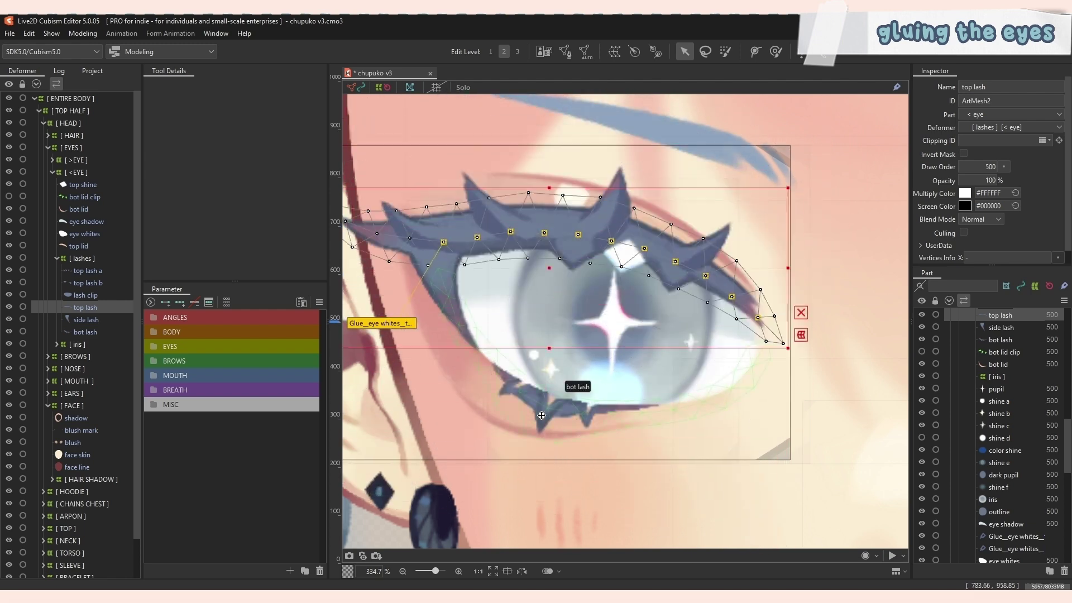
{"action": "left_click", "coordinate": [542, 416]}
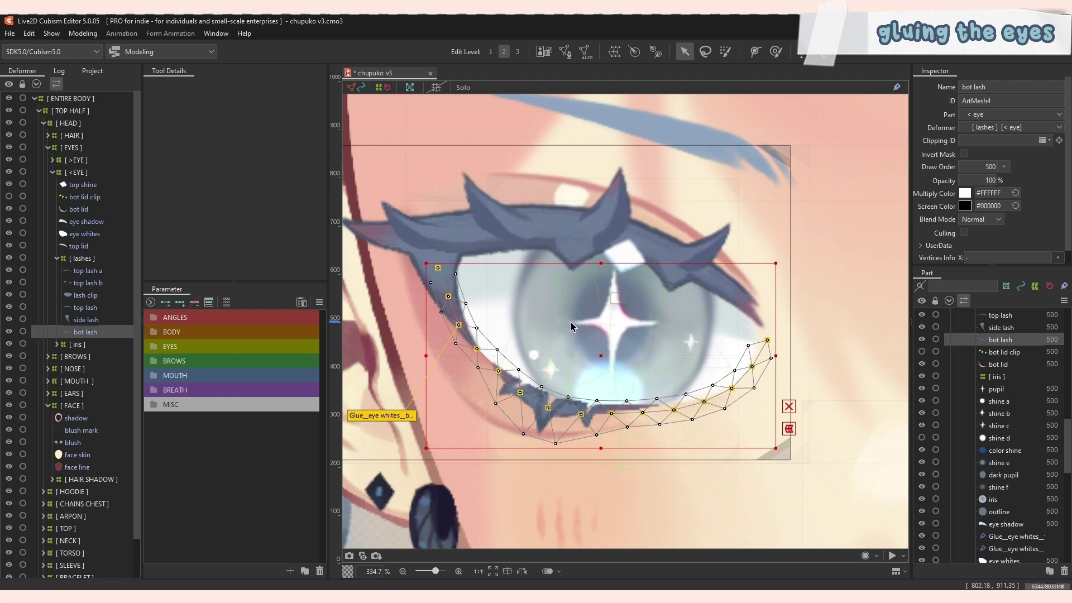
Test the top lash's glue by moving the lash upward, and undo the move.
{"action": "left_click", "coordinate": [576, 251]}
{"action": "left_click_drag", "start_coordinate": [555, 267], "coordinate": [562, 156]}
{"action": "key", "text": "ctrl+z"}
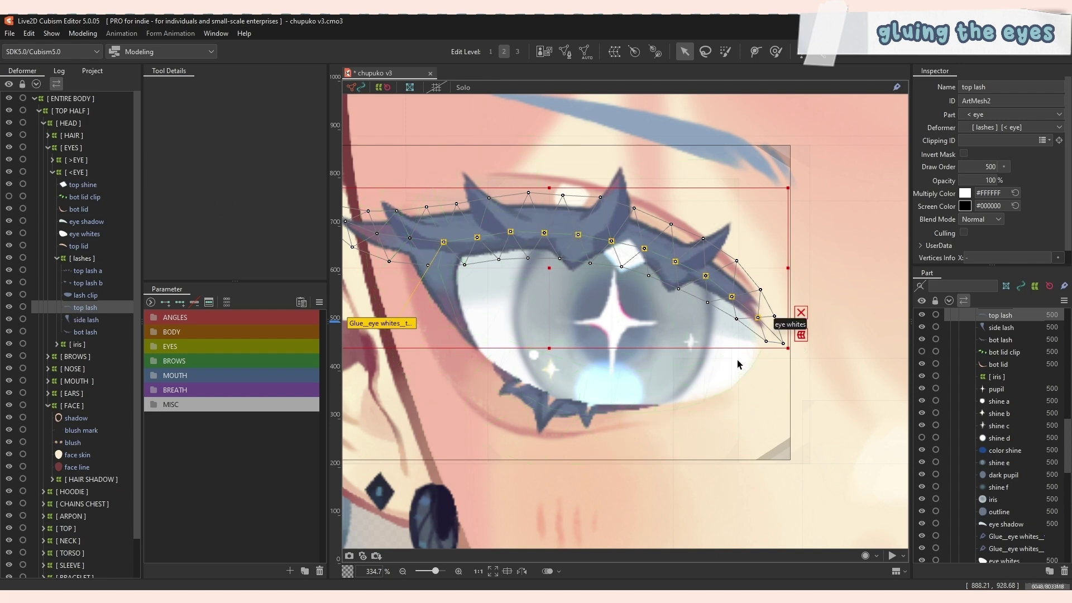
Open the eye whites and top lash glue for weight editing and reduce the brush size to 145.3 px.
{"action": "left_click", "coordinate": [393, 317]}
{"action": "scroll", "coordinate": [690, 363], "scroll_direction": "down", "scroll_amount": 3}
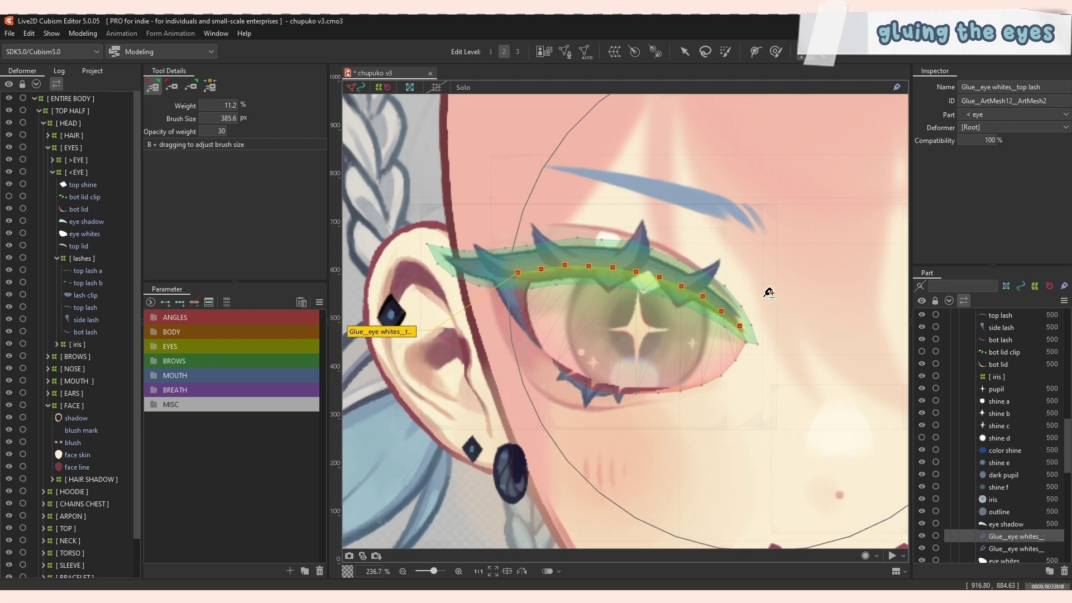
{"action": "key", "text": "b"}
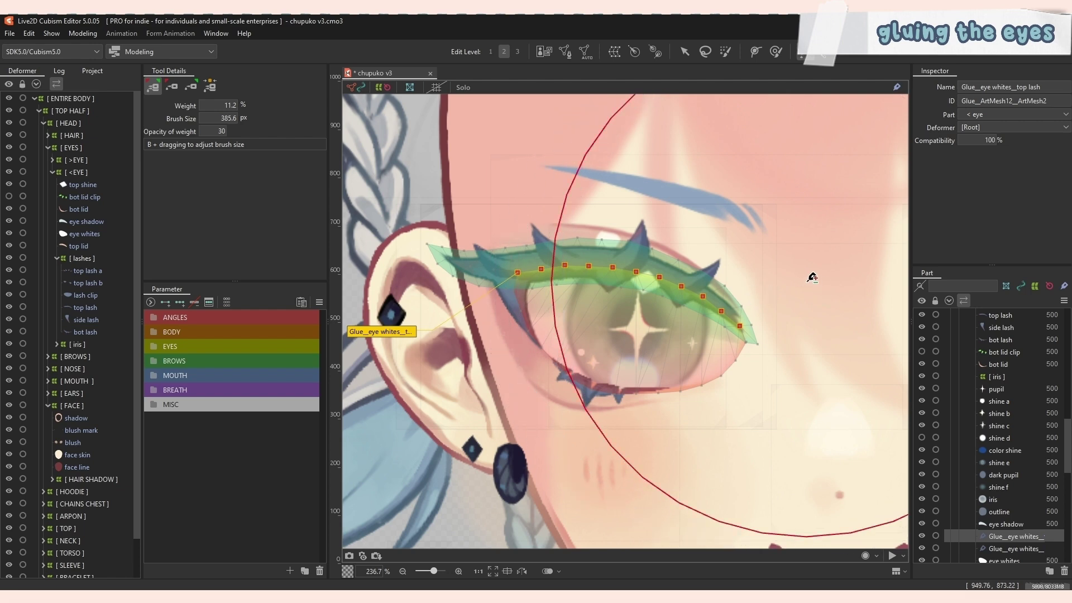
{"action": "mouse_move", "coordinate": [809, 281]}
{"action": "left_mouse_down"}
{"action": "mouse_move", "coordinate": [532, 280]}
{"action": "mouse_move", "coordinate": [783, 285]}
{"action": "mouse_move", "coordinate": [751, 275]}
{"action": "mouse_move", "coordinate": [749, 298]}
{"action": "left_mouse_up"}
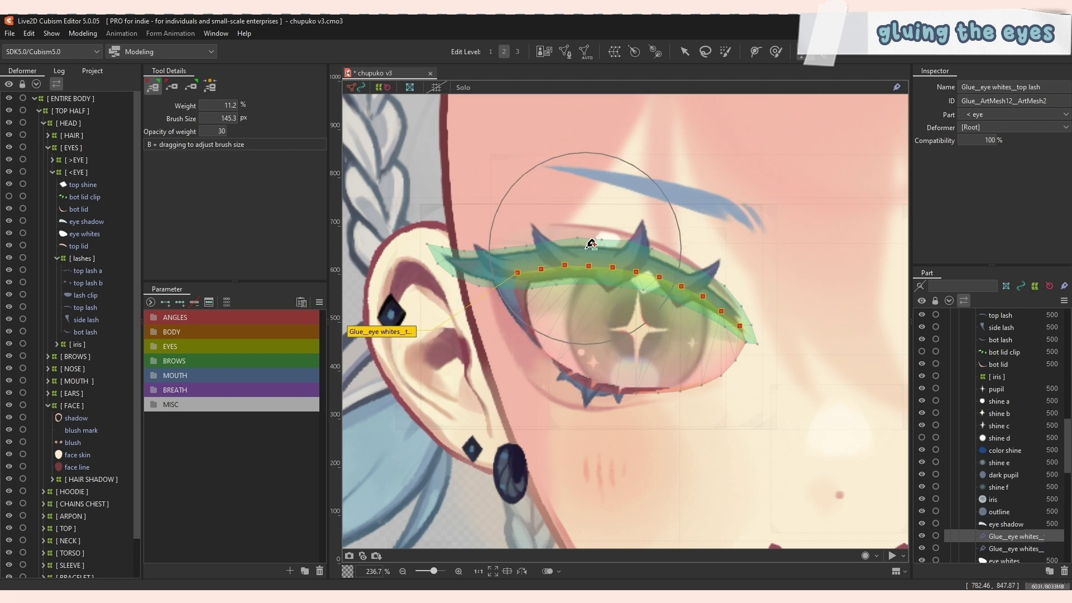
{"action": "scroll", "coordinate": [732, 327], "scroll_direction": "up", "scroll_amount": 2}
{"action": "scroll", "coordinate": [732, 327], "scroll_direction": "down", "scroll_amount": 2}
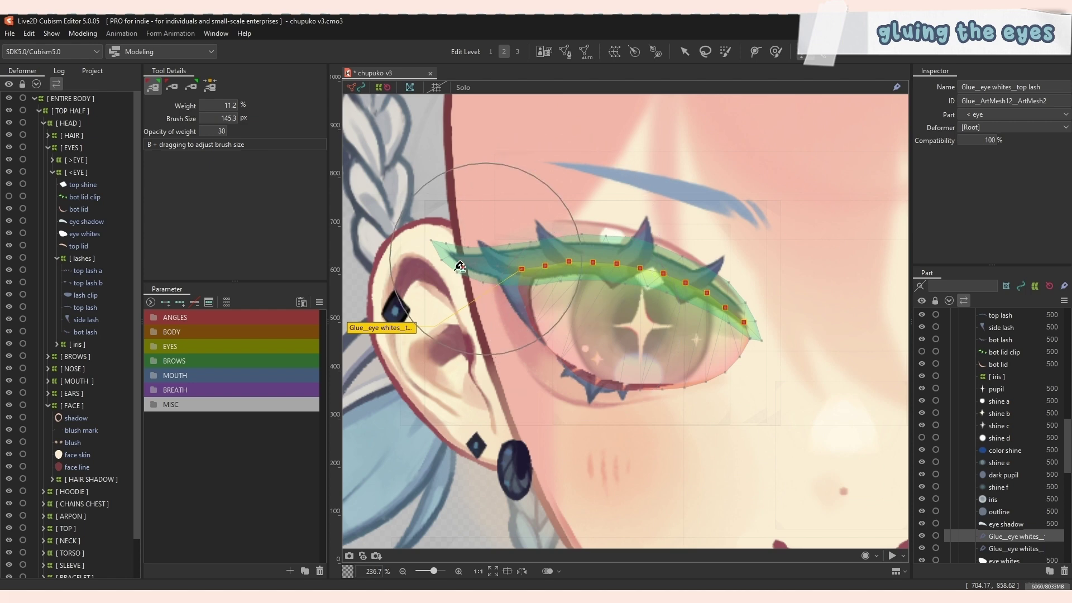
Compare the glue weight displays for the eye whites alone, the top lash alone and both meshes together.
{"action": "left_click", "coordinate": [171, 86]}
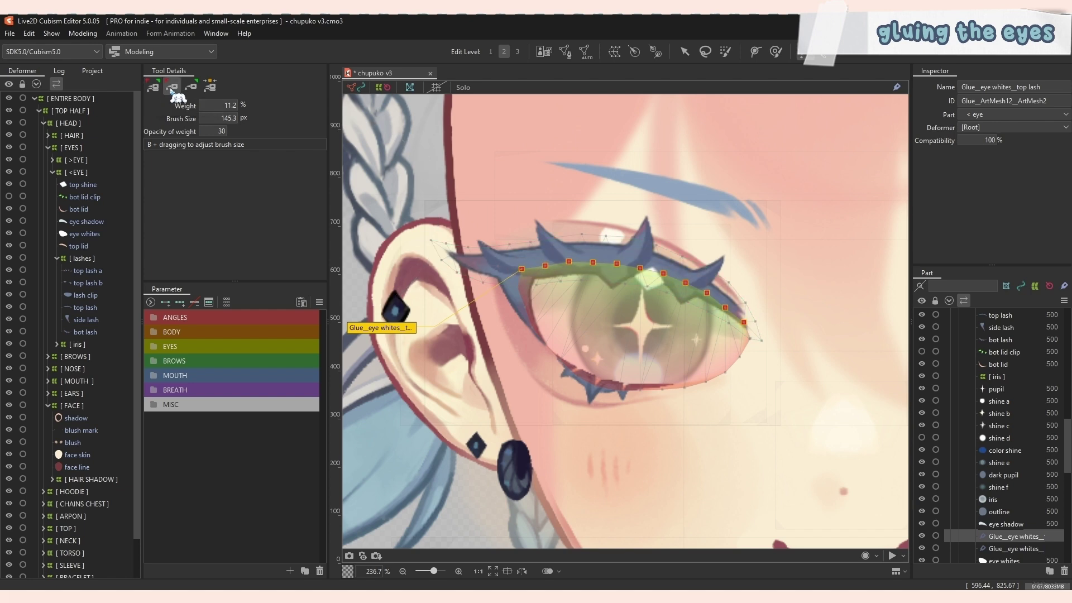
{"action": "left_click", "coordinate": [193, 87]}
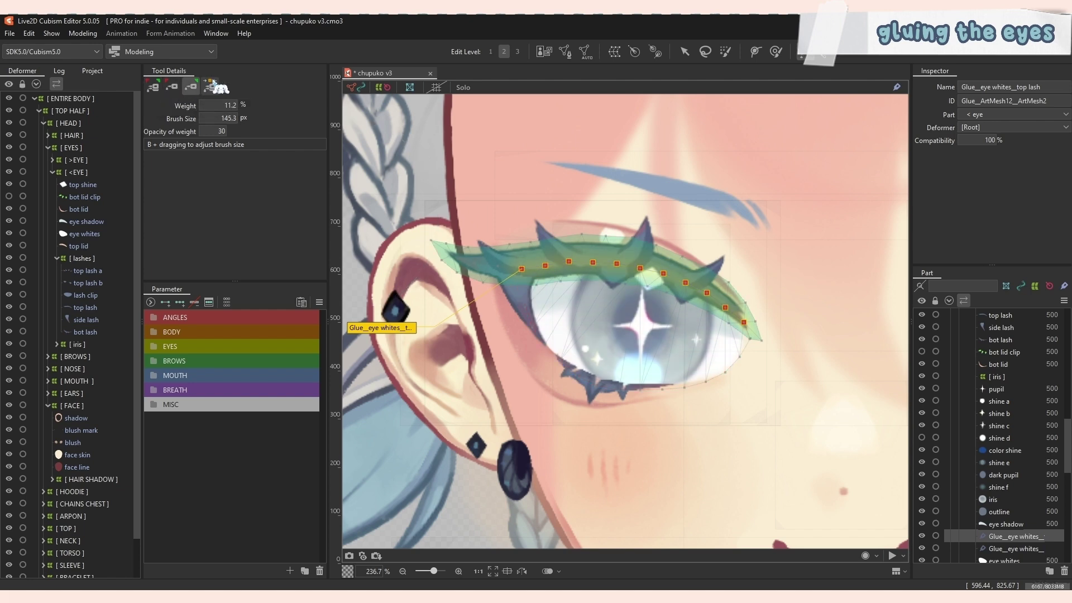
{"action": "left_click", "coordinate": [216, 91]}
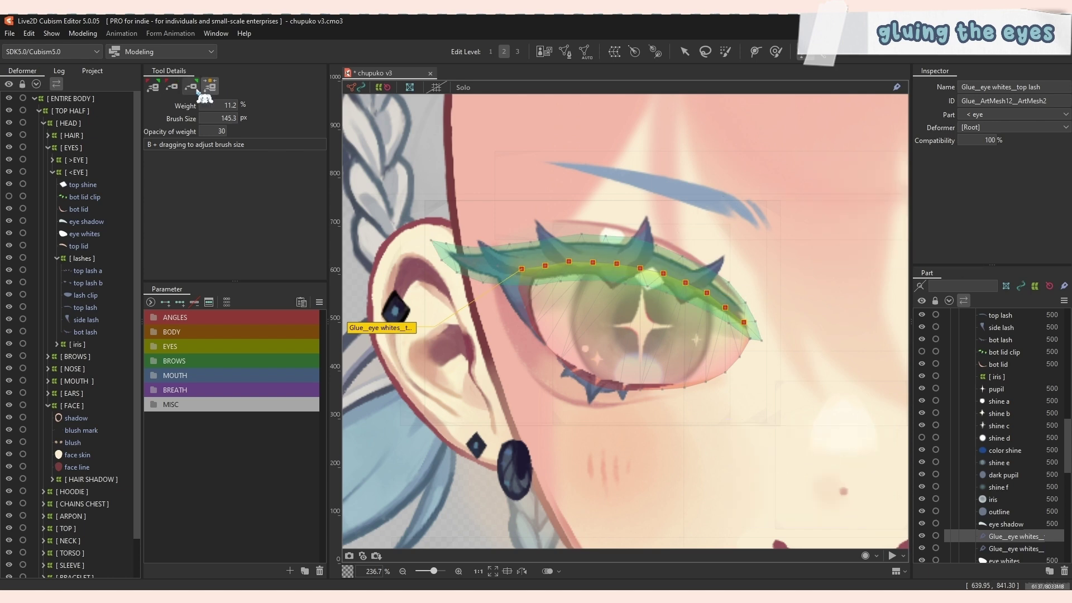
{"action": "left_click", "coordinate": [191, 88]}
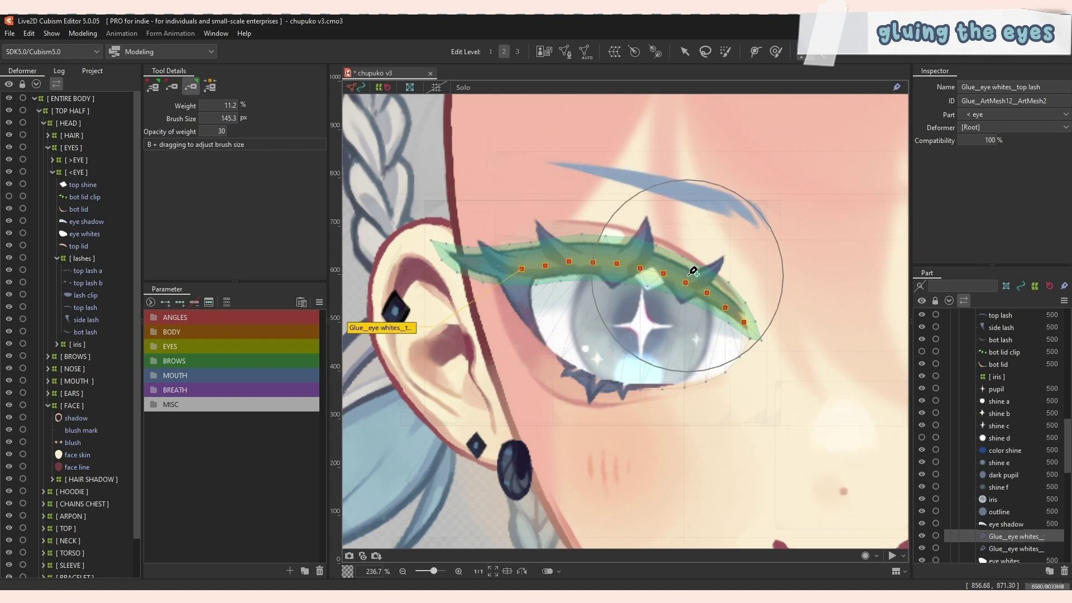
{"action": "left_click", "coordinate": [172, 87]}
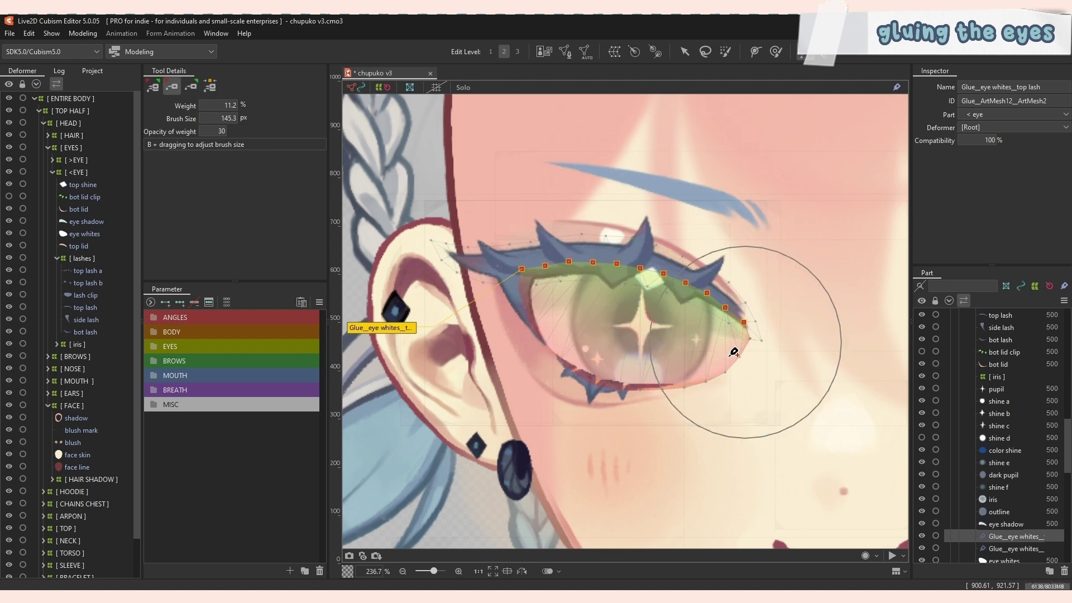
{"action": "left_click", "coordinate": [191, 88]}
{"action": "left_click", "coordinate": [173, 88]}
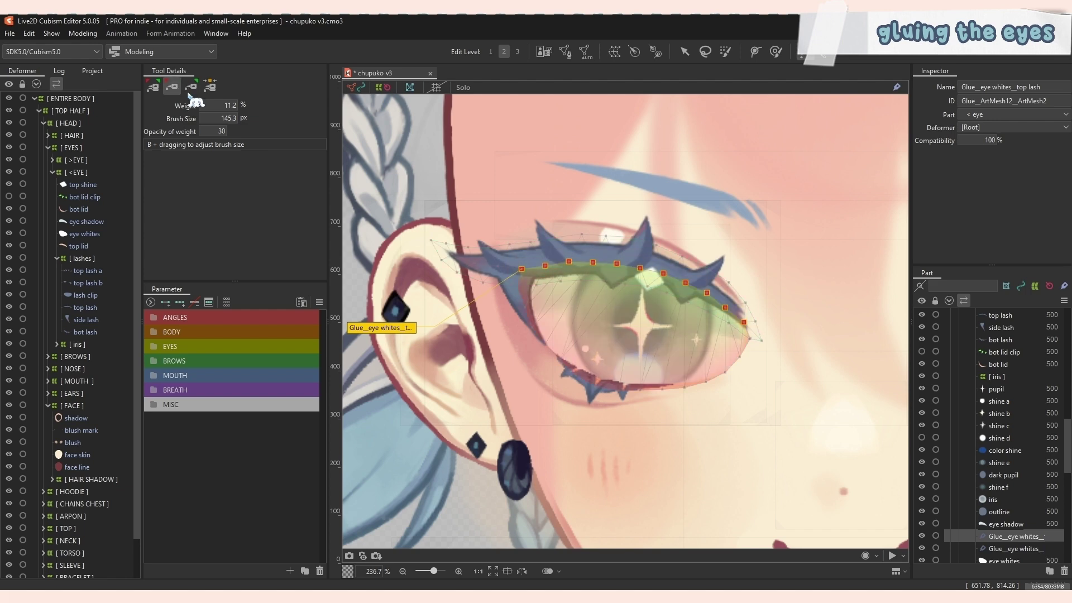
Display only the top lash's glue weights and paint them green along the whole lash.
{"action": "scroll", "coordinate": [621, 288], "scroll_direction": "up", "scroll_amount": 3}
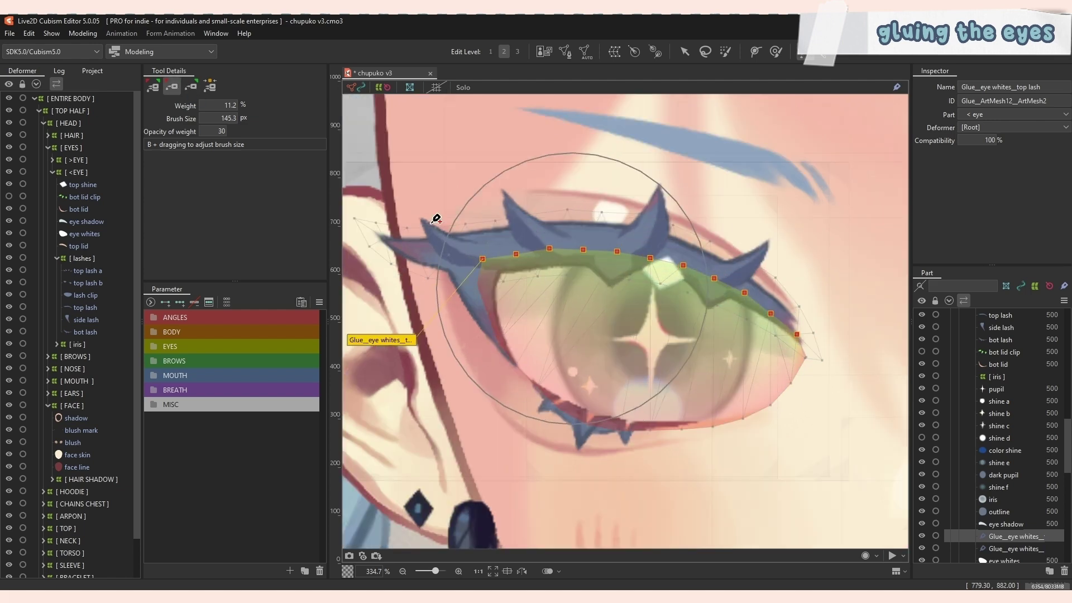
{"action": "left_click", "coordinate": [194, 89]}
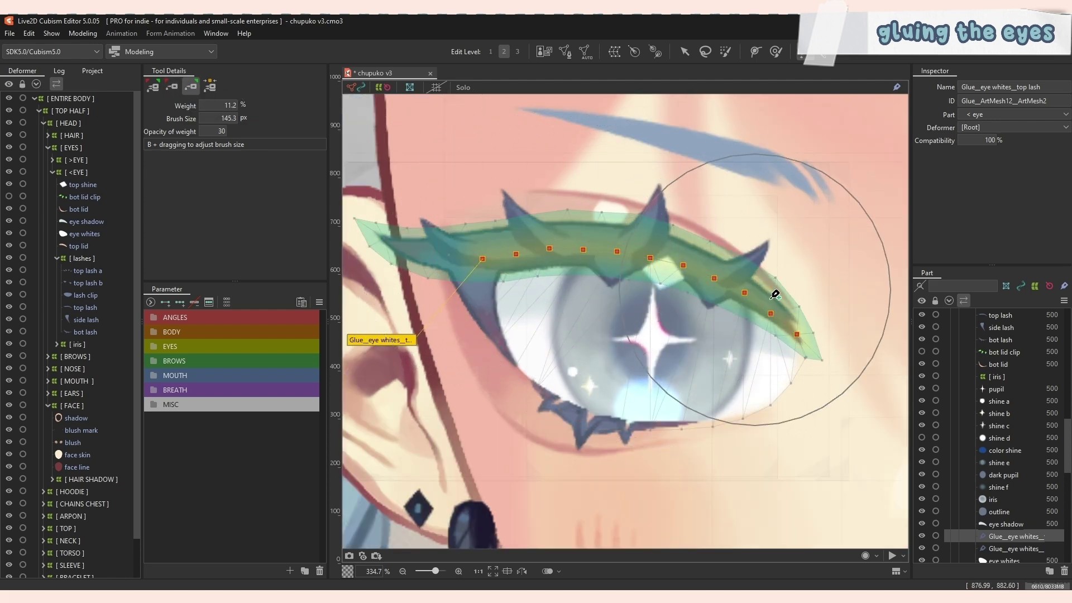
{"action": "scroll", "coordinate": [498, 270], "scroll_direction": "up", "scroll_amount": 5}
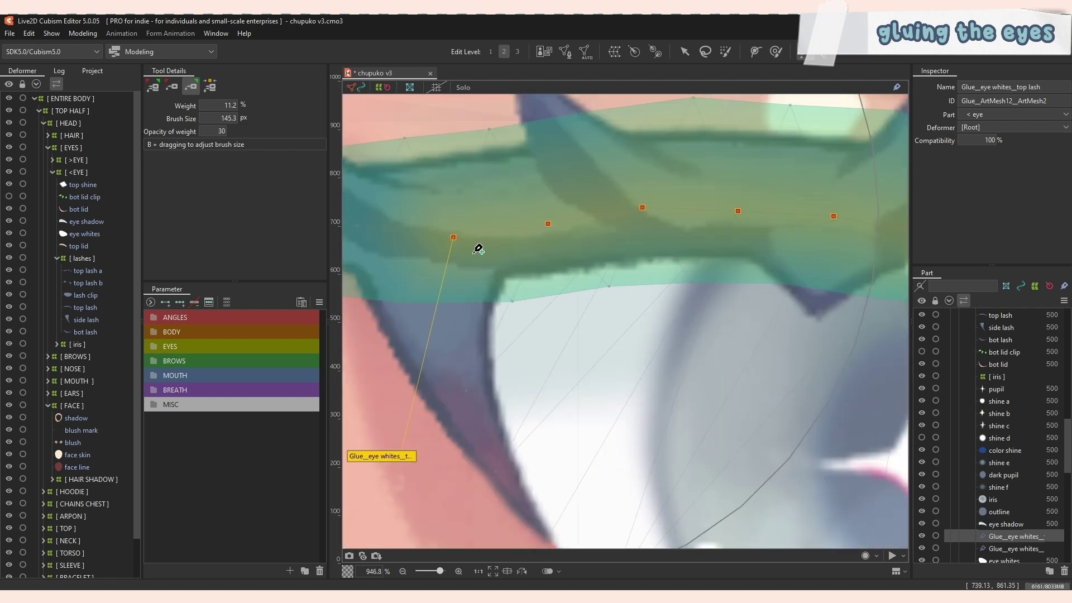
{"action": "scroll", "coordinate": [478, 249], "scroll_direction": "down", "scroll_amount": 7}
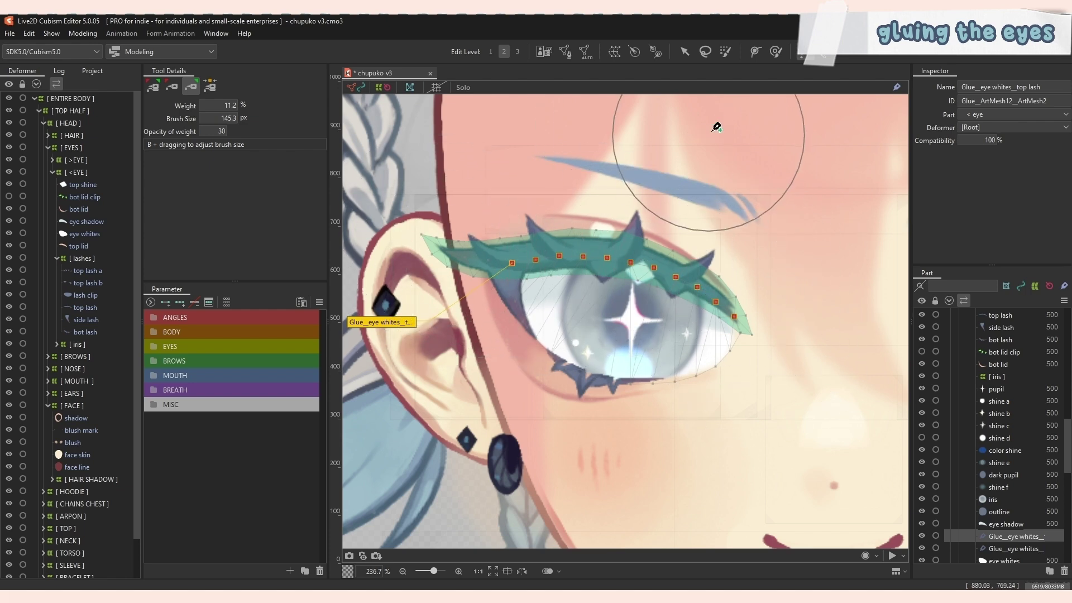
Select the top lash and move it above the eyebrow to test the repainted glue, and undo the move.
{"action": "left_click", "coordinate": [684, 54]}
{"action": "left_click", "coordinate": [101, 309]}
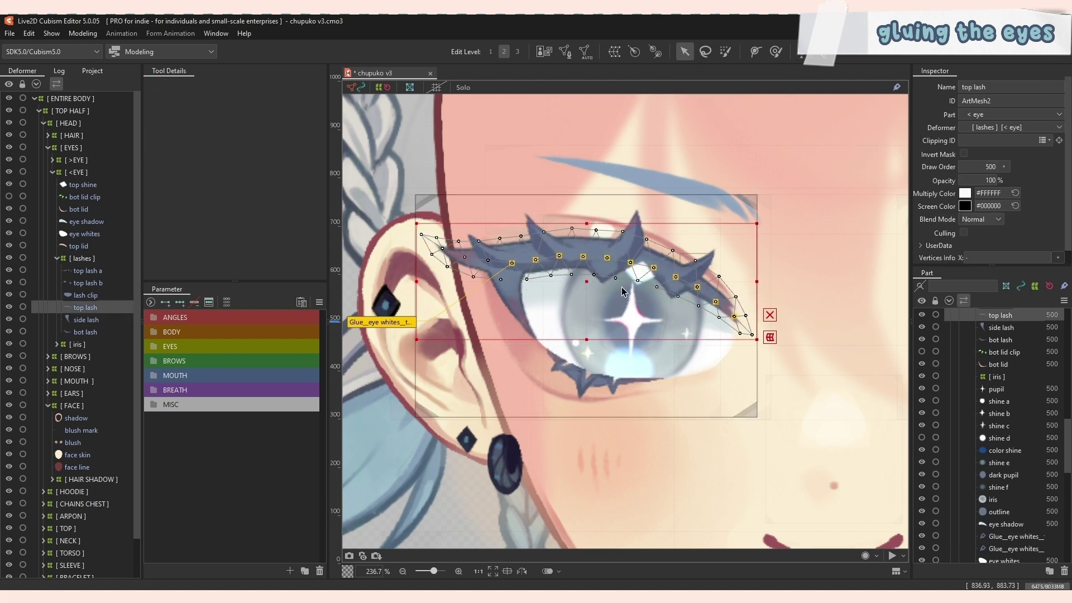
{"action": "left_click_drag", "start_coordinate": [590, 282], "coordinate": [594, 178]}
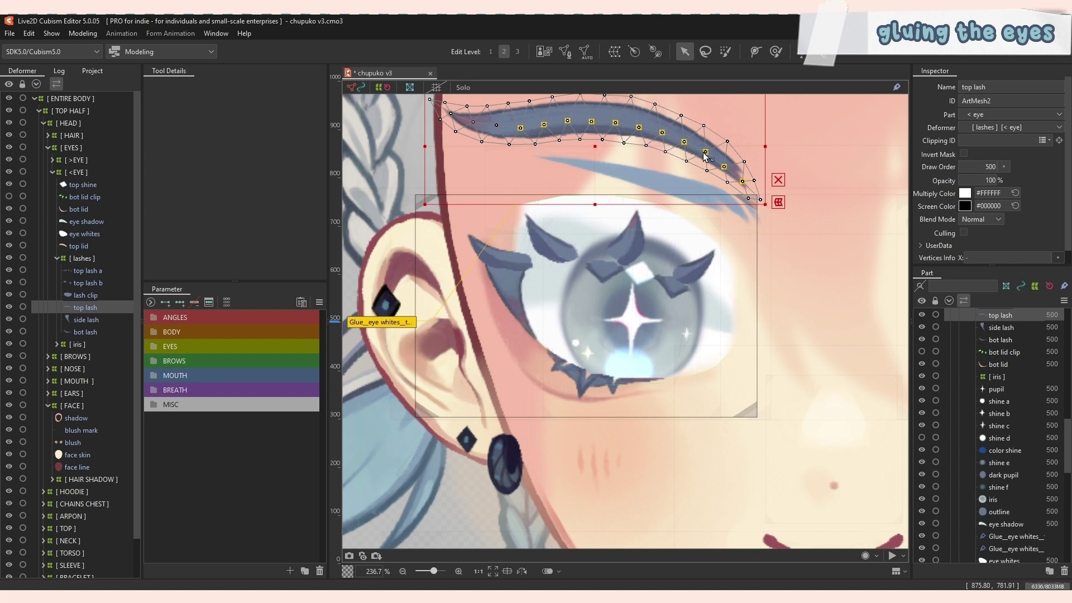
{"action": "key", "text": "ctrl+z"}
Reopen the top lash glue with both meshes displayed and paint the weights green along the eye whites' upper edge.
{"action": "double_click", "coordinate": [390, 322]}
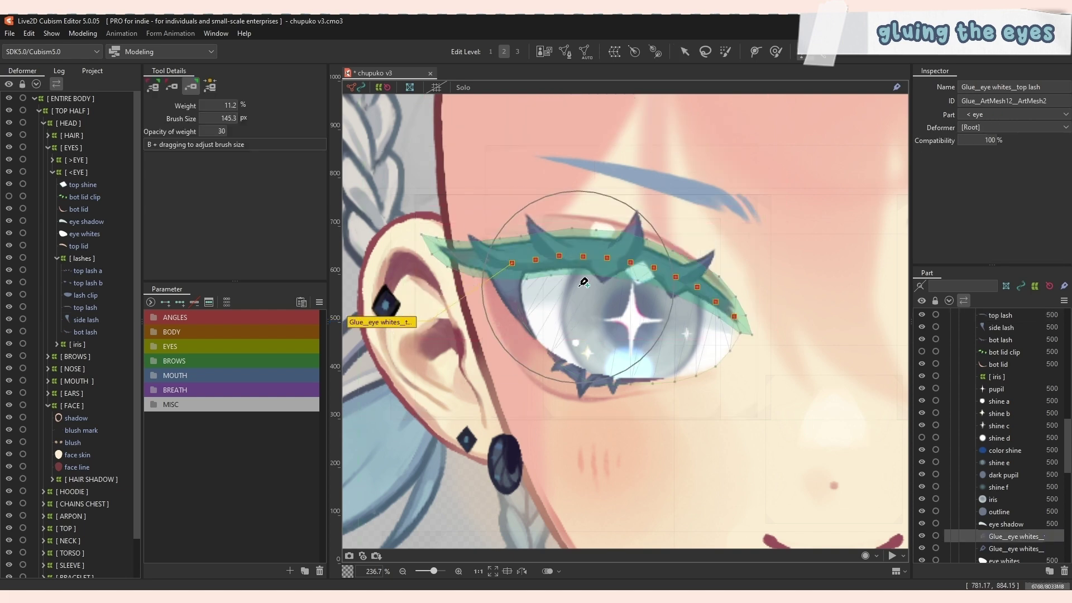
{"action": "left_click", "coordinate": [153, 87]}
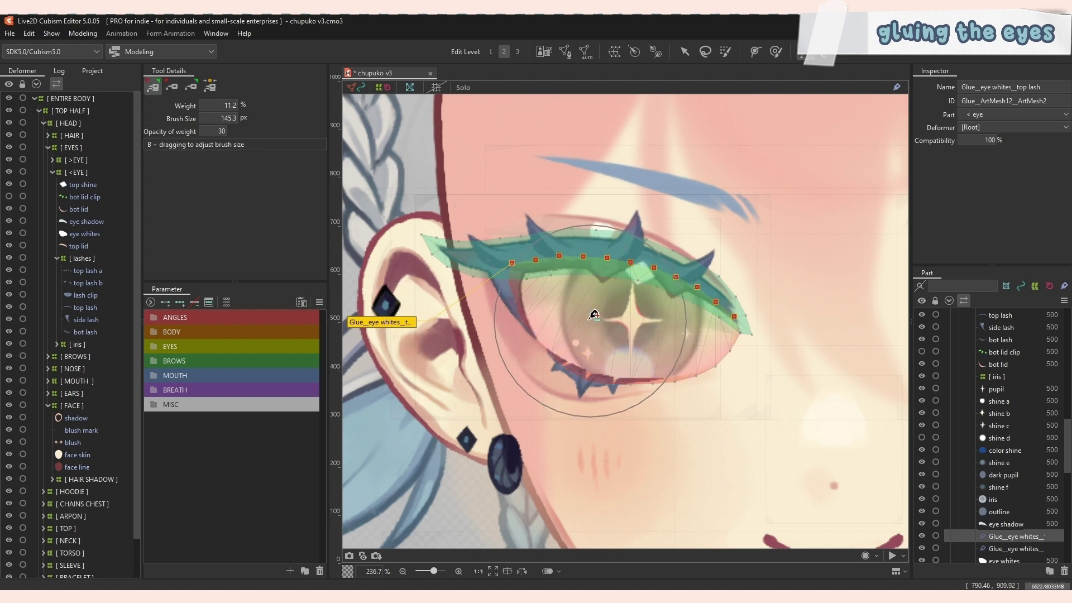
{"action": "mouse_move", "coordinate": [593, 312]}
{"action": "left_mouse_down"}
{"action": "mouse_move", "coordinate": [697, 297]}
{"action": "mouse_move", "coordinate": [684, 278]}
{"action": "mouse_move", "coordinate": [580, 251]}
{"action": "mouse_move", "coordinate": [471, 240]}
{"action": "mouse_move", "coordinate": [514, 294]}
{"action": "mouse_move", "coordinate": [639, 359]}
{"action": "mouse_move", "coordinate": [779, 346]}
{"action": "mouse_move", "coordinate": [764, 318]}
{"action": "mouse_move", "coordinate": [650, 227]}
{"action": "mouse_move", "coordinate": [744, 262]}
{"action": "left_mouse_up"}
{"action": "key", "text": "ctrl+z"}
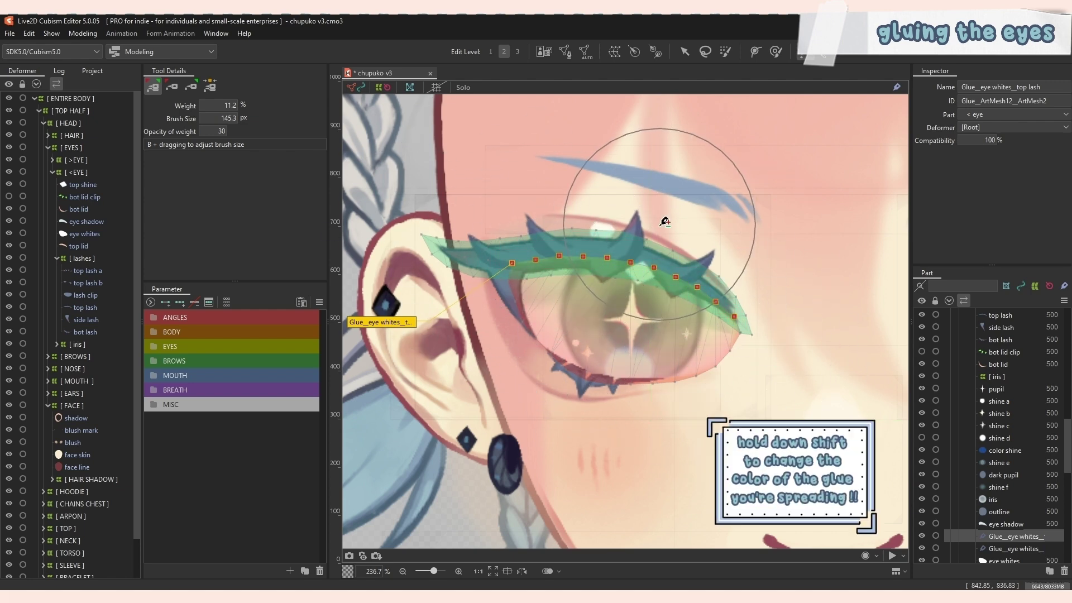
{"action": "mouse_move", "coordinate": [513, 261]}
{"action": "left_mouse_down"}
{"action": "mouse_move", "coordinate": [550, 243]}
{"action": "mouse_move", "coordinate": [609, 246]}
{"action": "mouse_move", "coordinate": [702, 278]}
{"action": "left_mouse_up"}
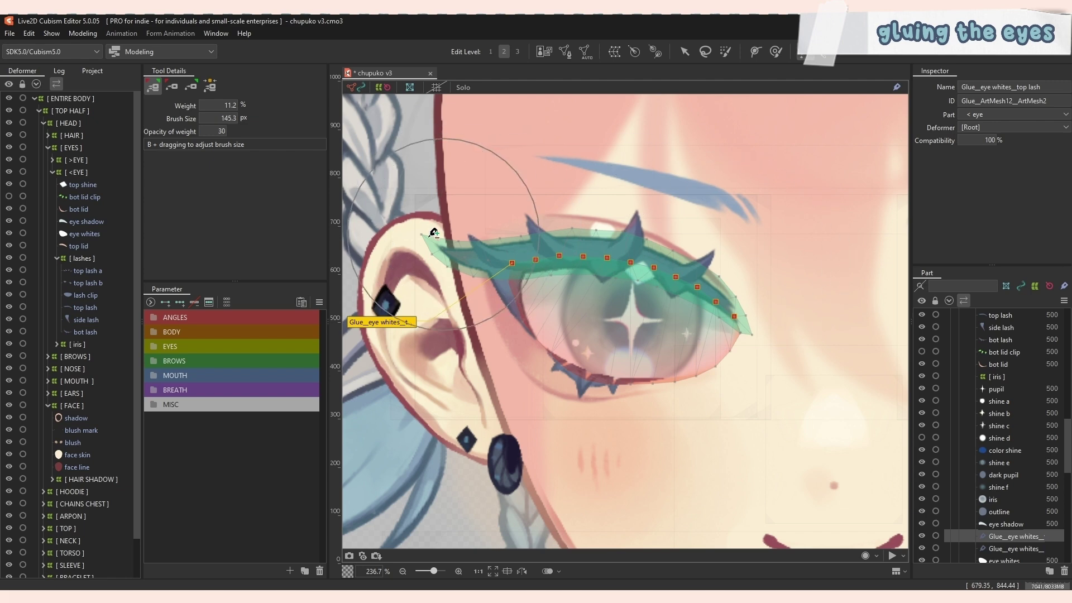
{"action": "left_click", "coordinate": [171, 91]}
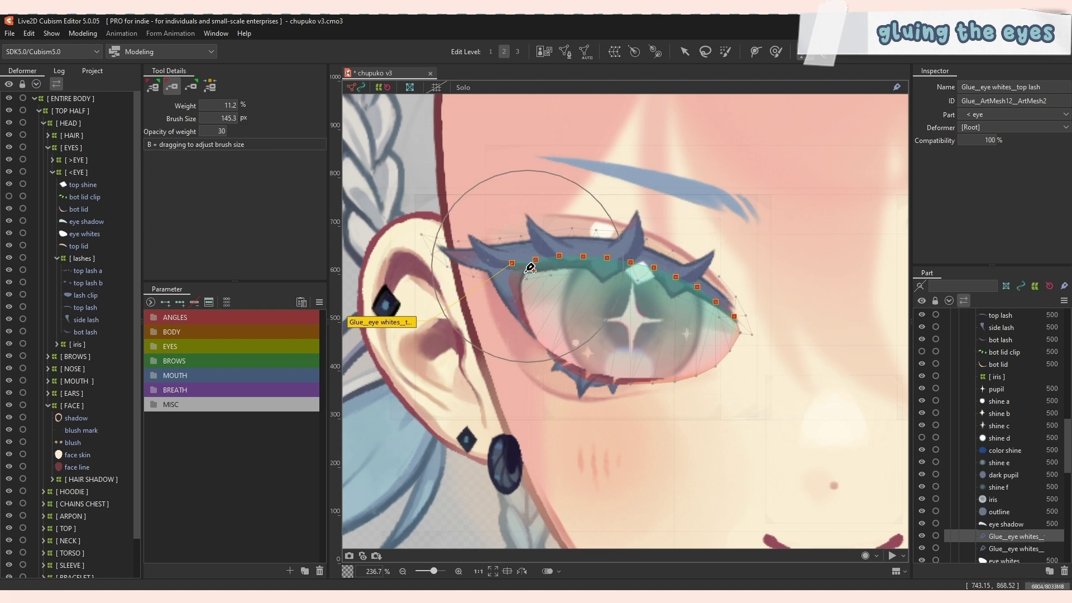
{"action": "left_click", "coordinate": [153, 86]}
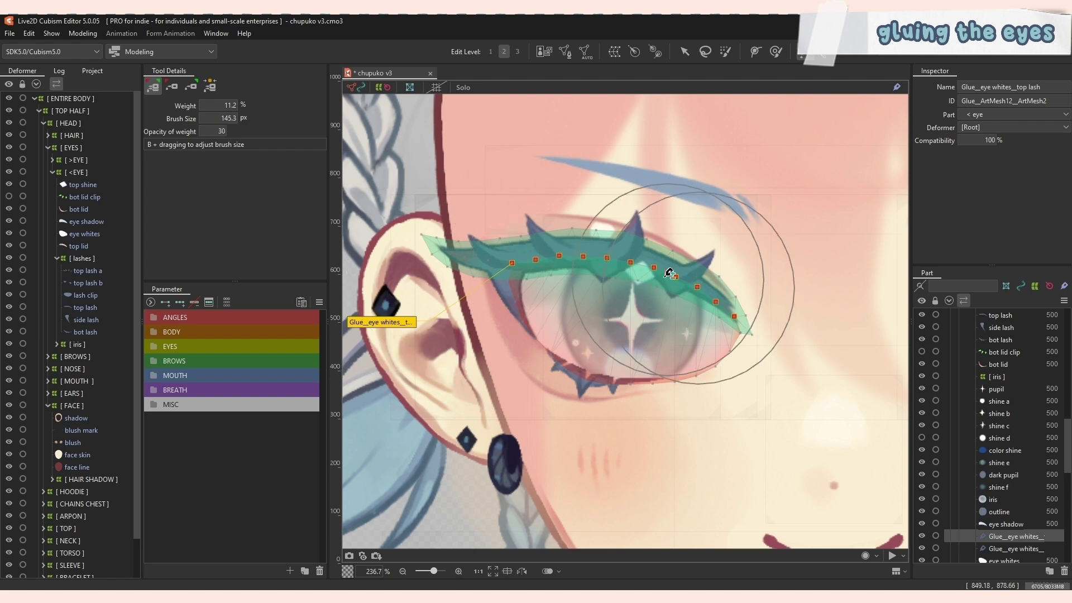
Select the top lash and move it to test how the eye whites follow the repainted upper edge.
{"action": "left_click", "coordinate": [686, 58]}
{"action": "left_click", "coordinate": [84, 306]}
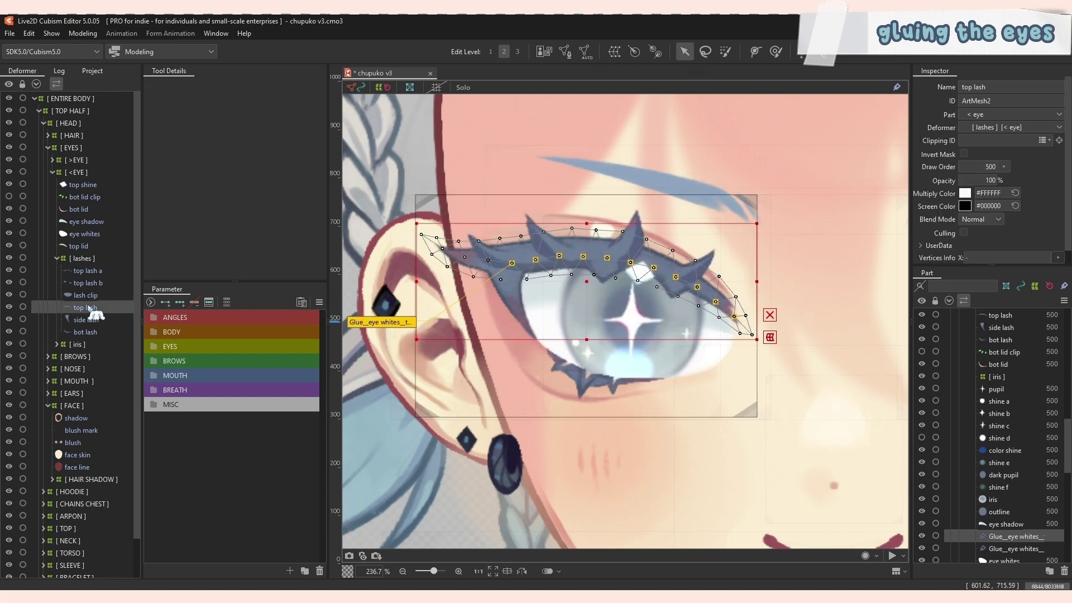
{"action": "left_click_drag", "start_coordinate": [593, 298], "coordinate": [556, 313]}
Open the bot lash and eye whites glue, and paint the weights green on the lash and along the eye whites' lower edge.
{"action": "left_click", "coordinate": [599, 383]}
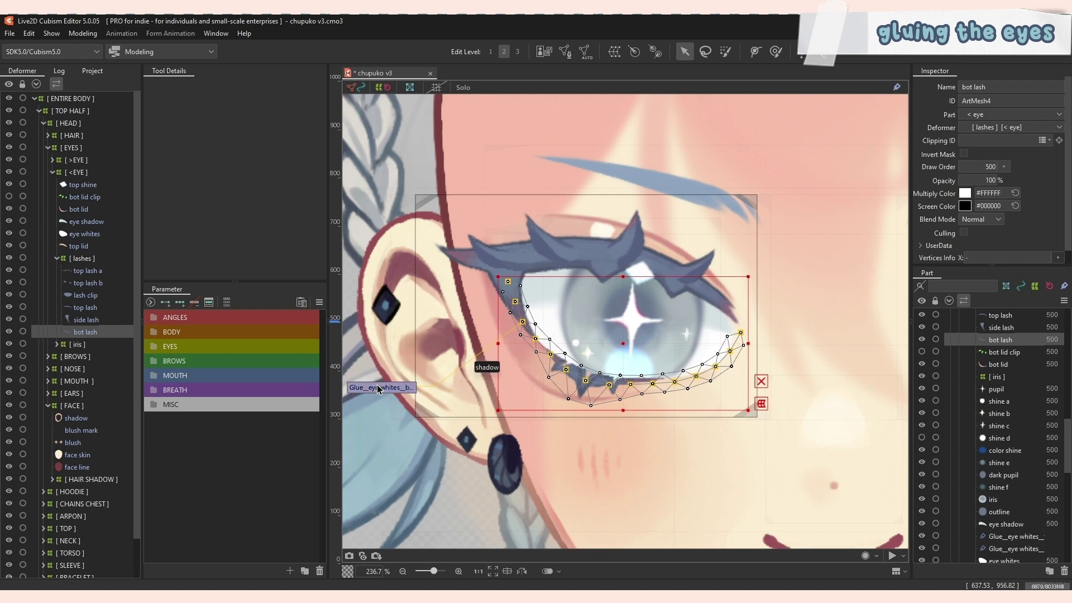
{"action": "left_click", "coordinate": [378, 389]}
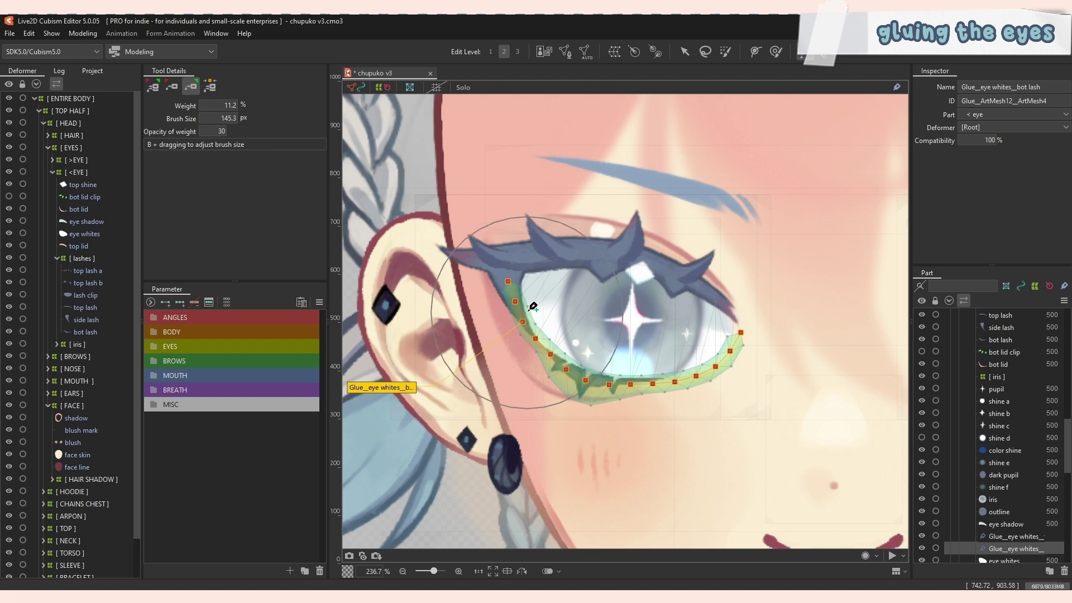
{"action": "mouse_move", "coordinate": [520, 291]}
{"action": "left_mouse_down"}
{"action": "mouse_move", "coordinate": [544, 349]}
{"action": "mouse_move", "coordinate": [642, 406]}
{"action": "mouse_move", "coordinate": [558, 359]}
{"action": "mouse_move", "coordinate": [501, 285]}
{"action": "mouse_move", "coordinate": [768, 363]}
{"action": "mouse_move", "coordinate": [664, 384]}
{"action": "mouse_move", "coordinate": [735, 356]}
{"action": "left_mouse_up"}
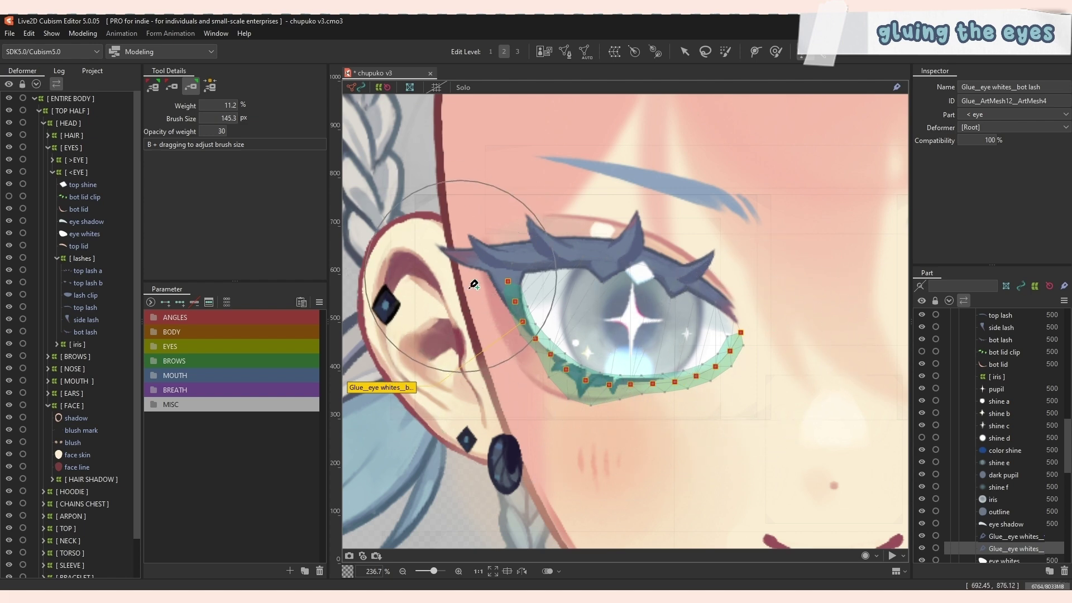
{"action": "left_click", "coordinate": [154, 89]}
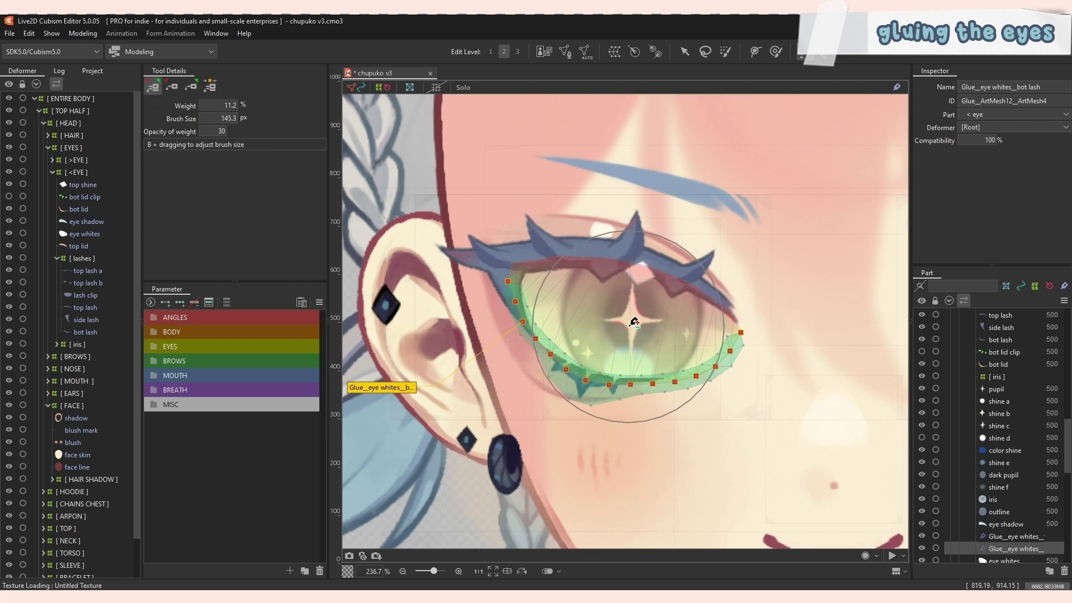
{"action": "mouse_move", "coordinate": [601, 397]}
{"action": "left_mouse_down"}
{"action": "mouse_move", "coordinate": [558, 385]}
{"action": "mouse_move", "coordinate": [500, 278]}
{"action": "mouse_move", "coordinate": [802, 342]}
{"action": "mouse_move", "coordinate": [616, 409]}
{"action": "left_mouse_up"}
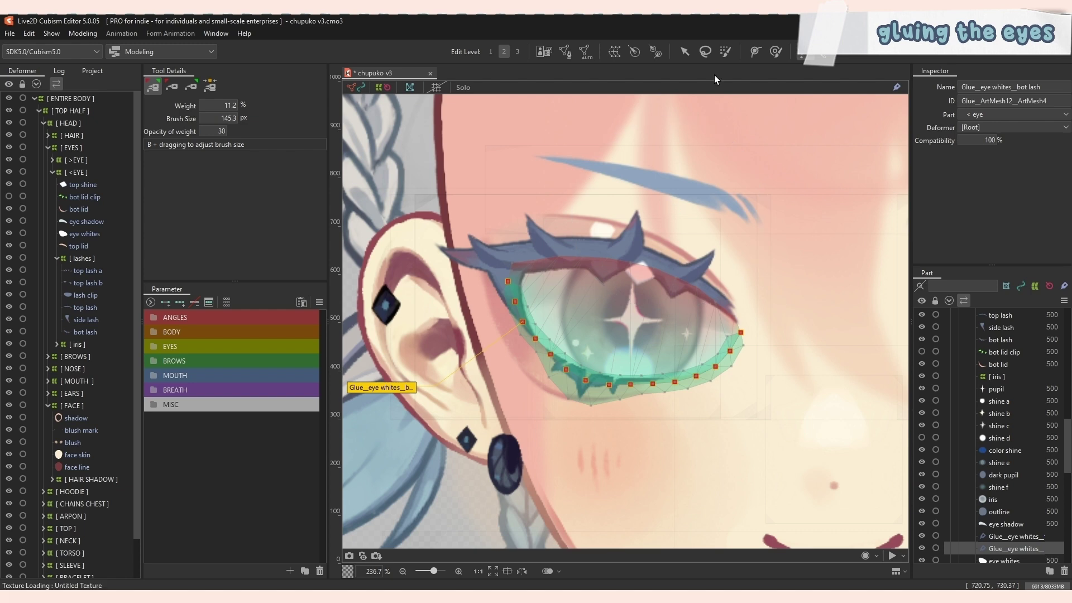
Test both glues by moving the top lash up above the eyebrow and the bot lash down onto the cheek.
{"action": "left_click", "coordinate": [685, 52]}
{"action": "left_click_drag", "start_coordinate": [590, 256], "coordinate": [596, 140]}
{"action": "left_click", "coordinate": [99, 333]}
{"action": "left_click", "coordinate": [99, 333]}
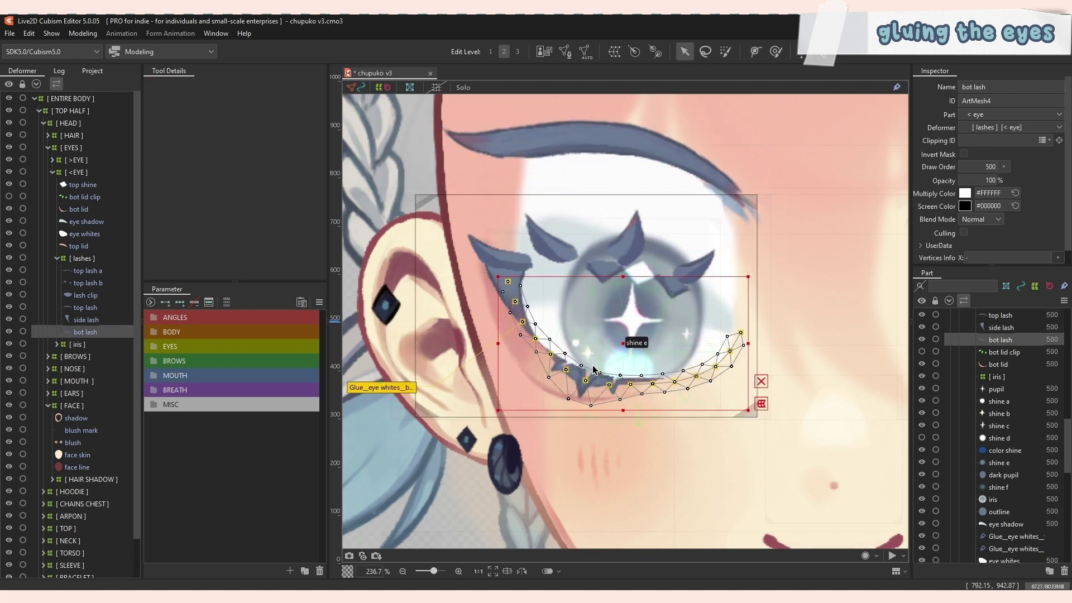
{"action": "left_click_drag", "start_coordinate": [617, 348], "coordinate": [618, 466]}
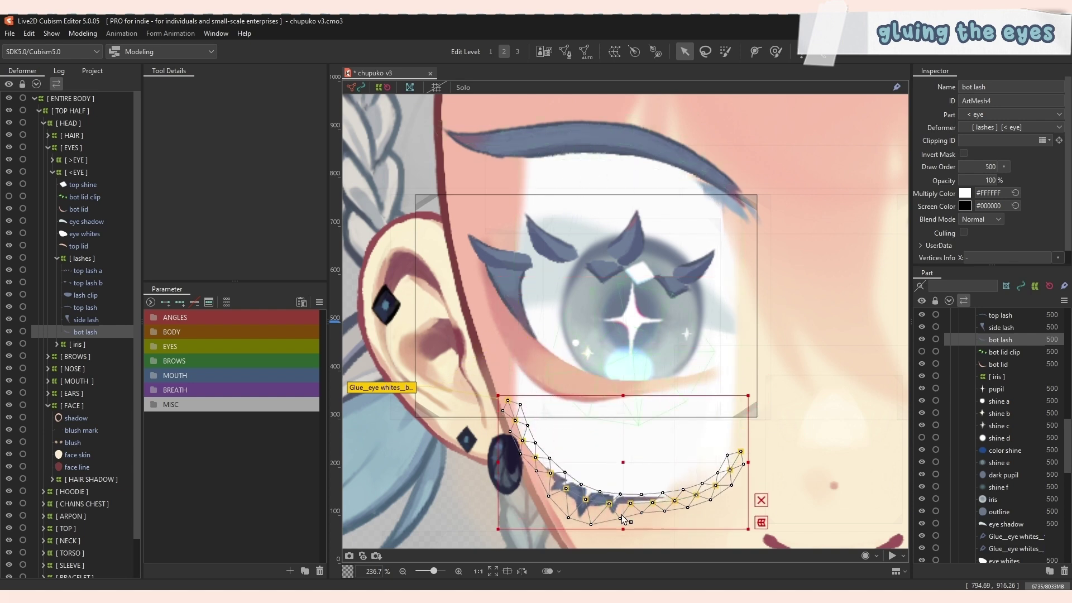
Undo the lash moves and test the glues in the closing direction, moving the top lash down and the bot lash up across the eye.
{"action": "key", "text": "ctrl+z"}
{"action": "key", "text": "ctrl+z"}
{"action": "left_click_drag", "start_coordinate": [580, 280], "coordinate": [580, 338]}
{"action": "left_click", "coordinate": [87, 333]}
{"action": "left_click_drag", "start_coordinate": [595, 378], "coordinate": [593, 317]}
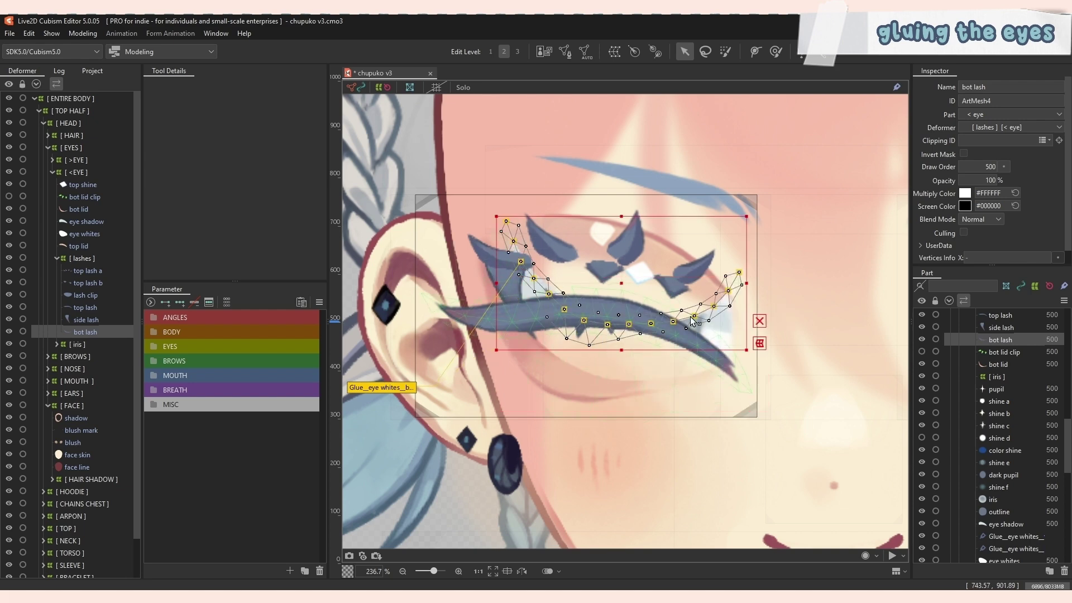
{"action": "scroll", "coordinate": [730, 321], "scroll_direction": "up", "scroll_amount": 2}
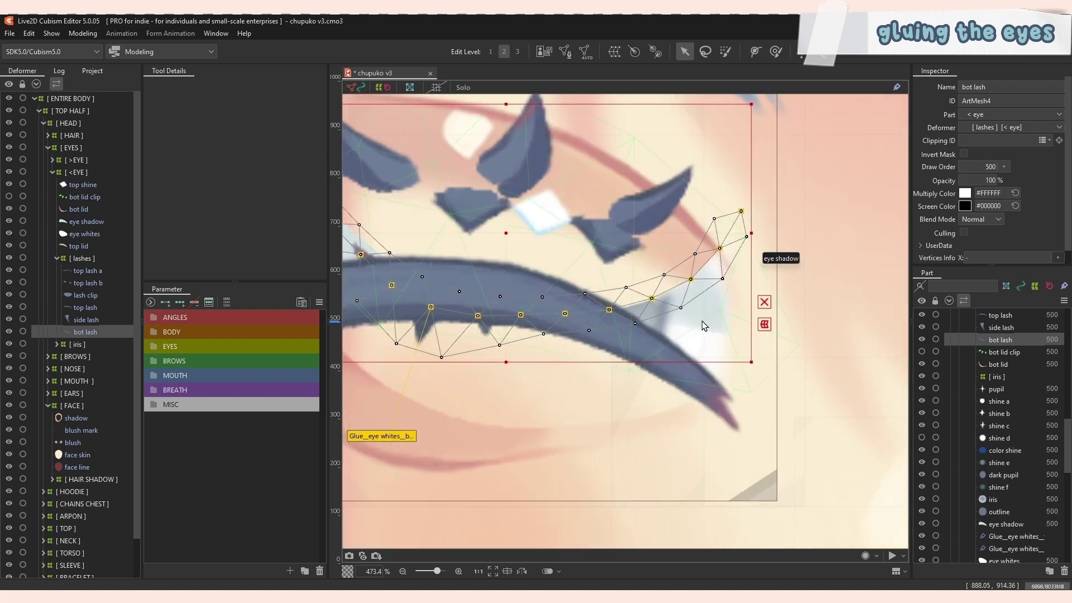
{"action": "scroll", "coordinate": [737, 285], "scroll_direction": "down", "scroll_amount": 1}
{"action": "scroll", "coordinate": [378, 291], "scroll_direction": "down", "scroll_amount": 2}
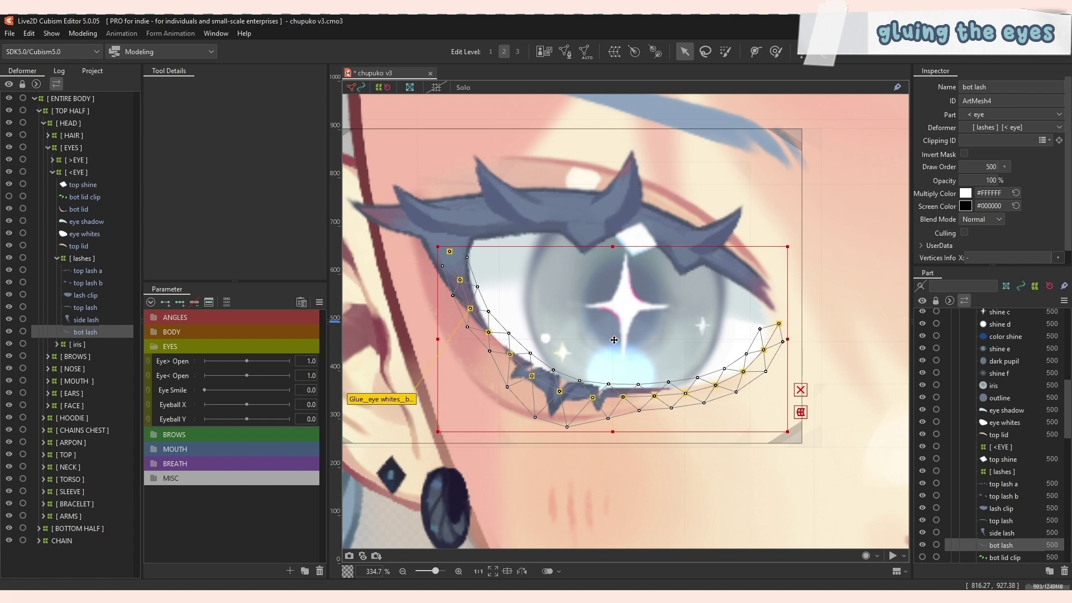
Move the bot lash down onto the cheek to check the eye whites along its thin edge, and undo the move.
{"action": "left_click_drag", "start_coordinate": [614, 339], "coordinate": [614, 397]}
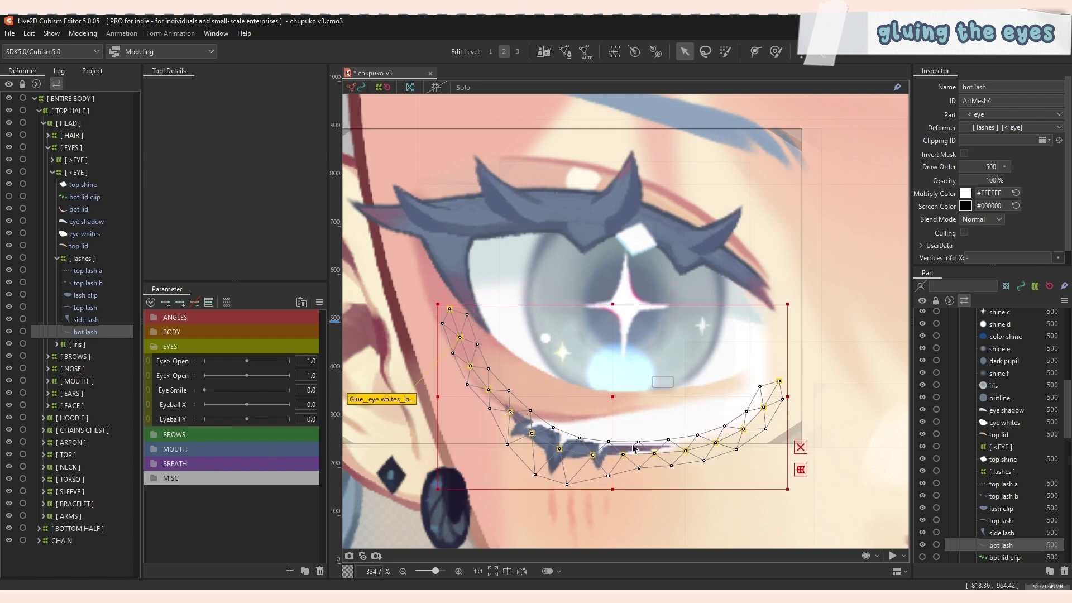
{"action": "scroll", "coordinate": [614, 398], "scroll_direction": "up", "scroll_amount": 8}
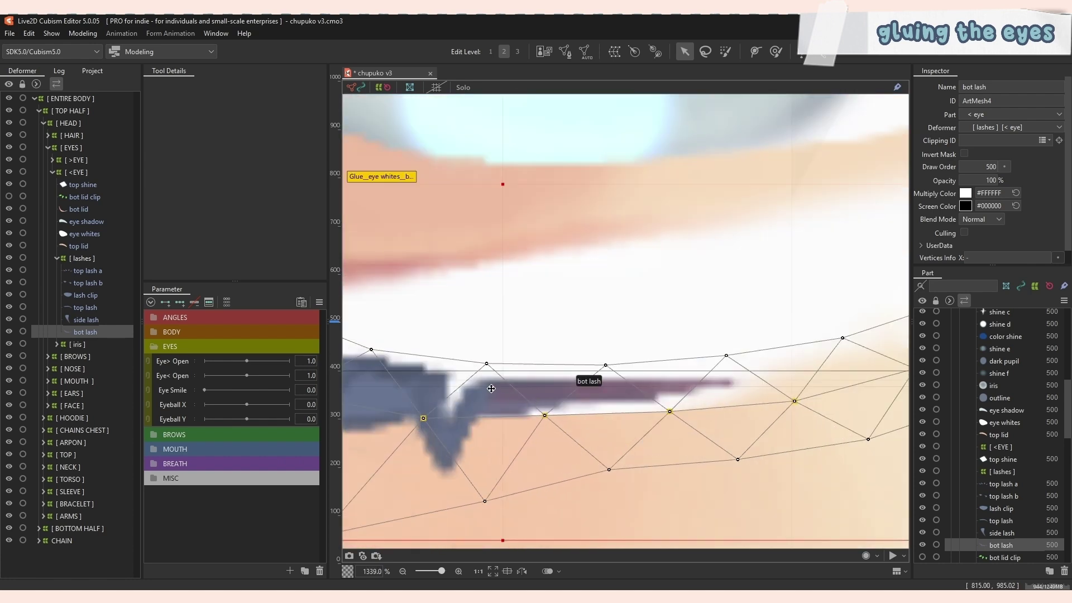
{"action": "scroll", "coordinate": [658, 419], "scroll_direction": "down", "scroll_amount": 6}
{"action": "key", "text": "ctrl+z"}
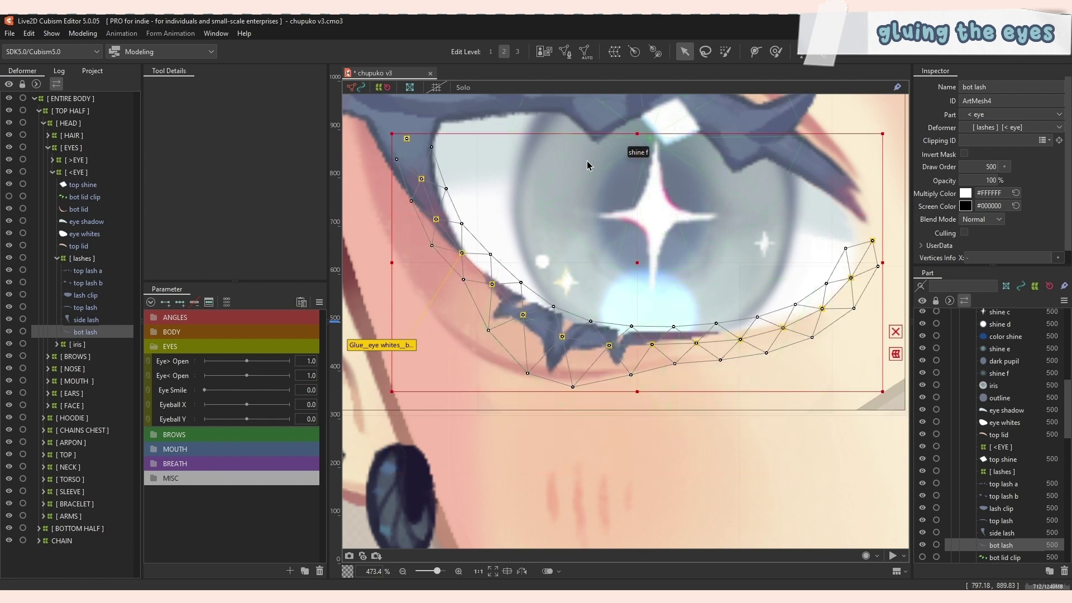
Edit the bot lash mesh, raising three middle-row vertices onto the thin lash line toward the inner corner, and retest the lash by moving it.
{"action": "left_click", "coordinate": [565, 51]}
{"action": "scroll", "coordinate": [670, 352], "scroll_direction": "up", "scroll_amount": 2}
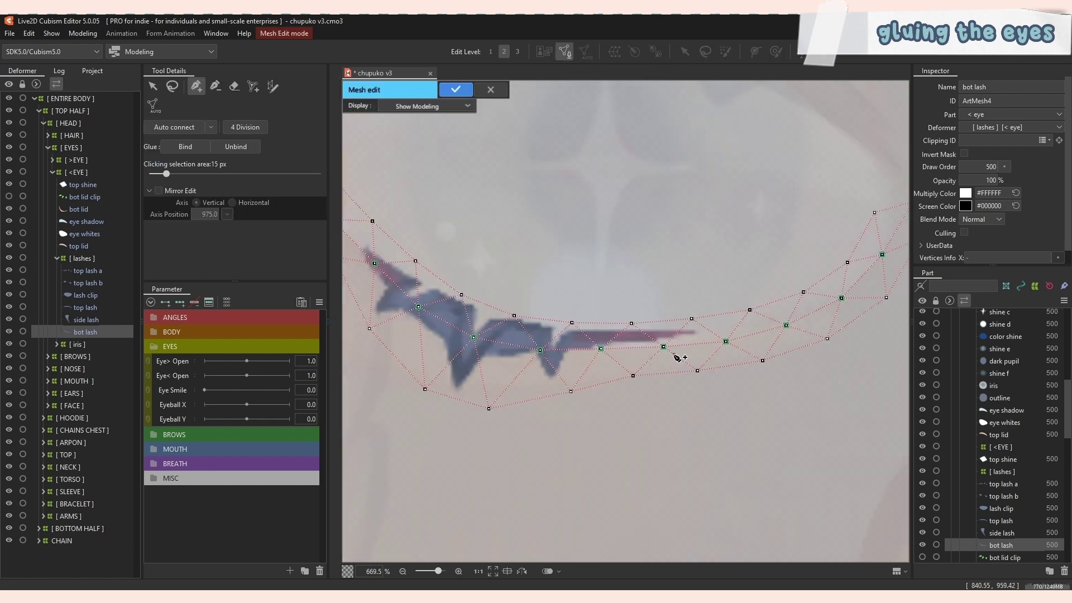
{"action": "left_click_drag", "start_coordinate": [600, 348], "coordinate": [598, 338]}
{"action": "left_click_drag", "start_coordinate": [730, 340], "coordinate": [730, 329]}
{"action": "left_click", "coordinate": [456, 89]}
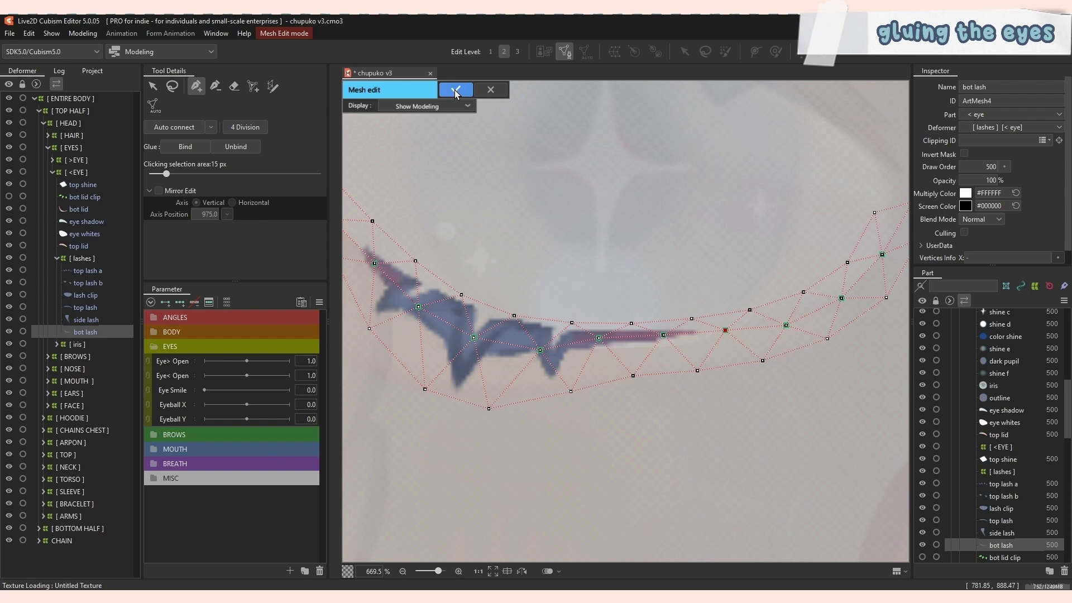
{"action": "left_click_drag", "start_coordinate": [566, 287], "coordinate": [567, 229]}
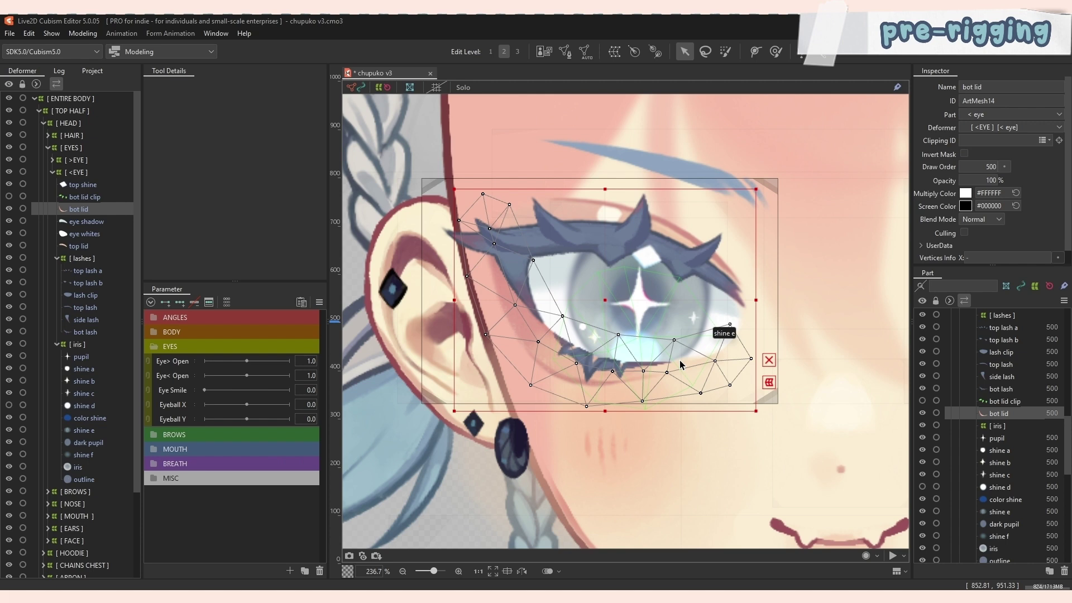
Select several eye meshes down to the eye shadow, and turn Hide selection on and off to view the eye without mesh overlays.
{"action": "left_click", "coordinate": [539, 249]}
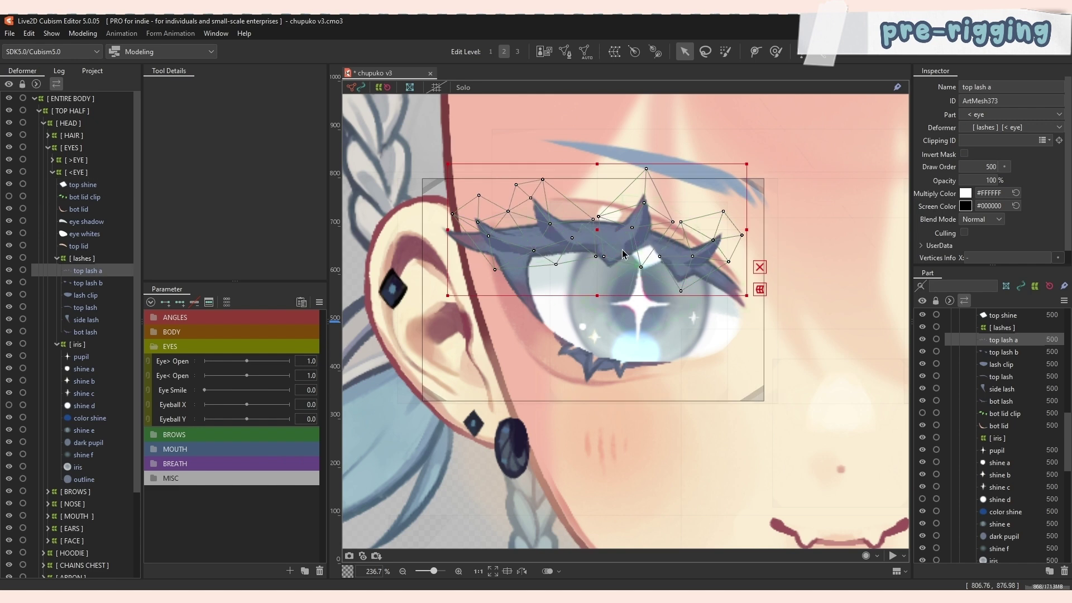
{"action": "left_click", "coordinate": [623, 324]}
{"action": "left_click", "coordinate": [579, 288]}
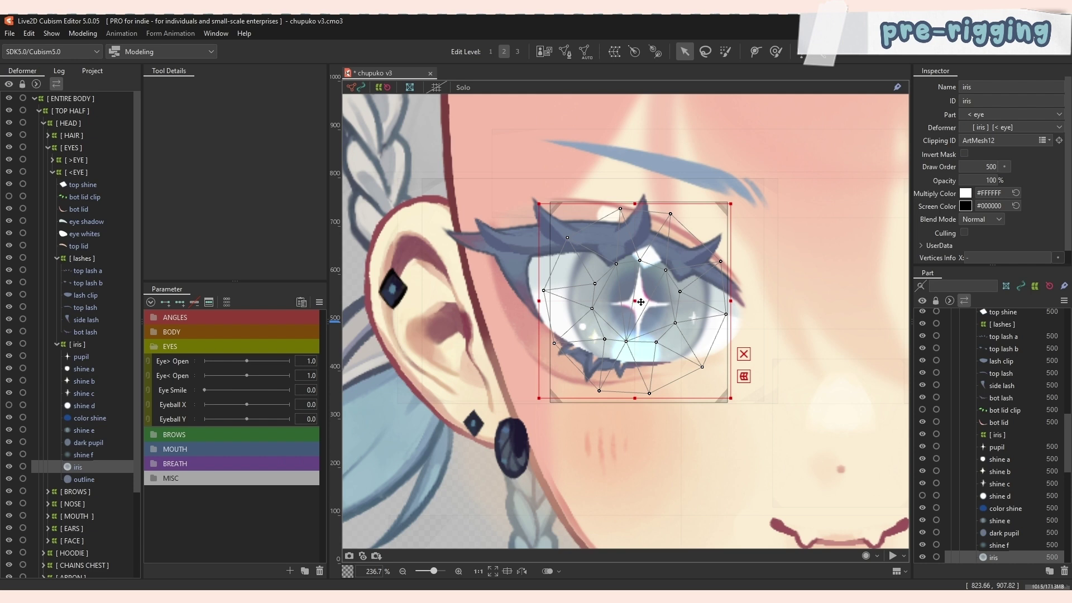
{"action": "left_click", "coordinate": [661, 304]}
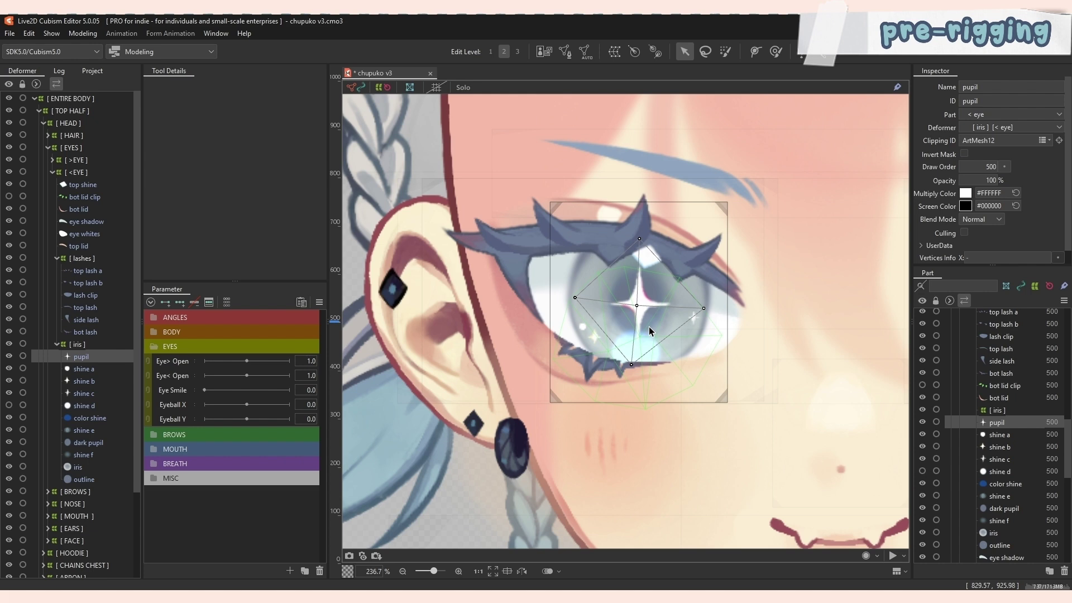
{"action": "left_click", "coordinate": [662, 302]}
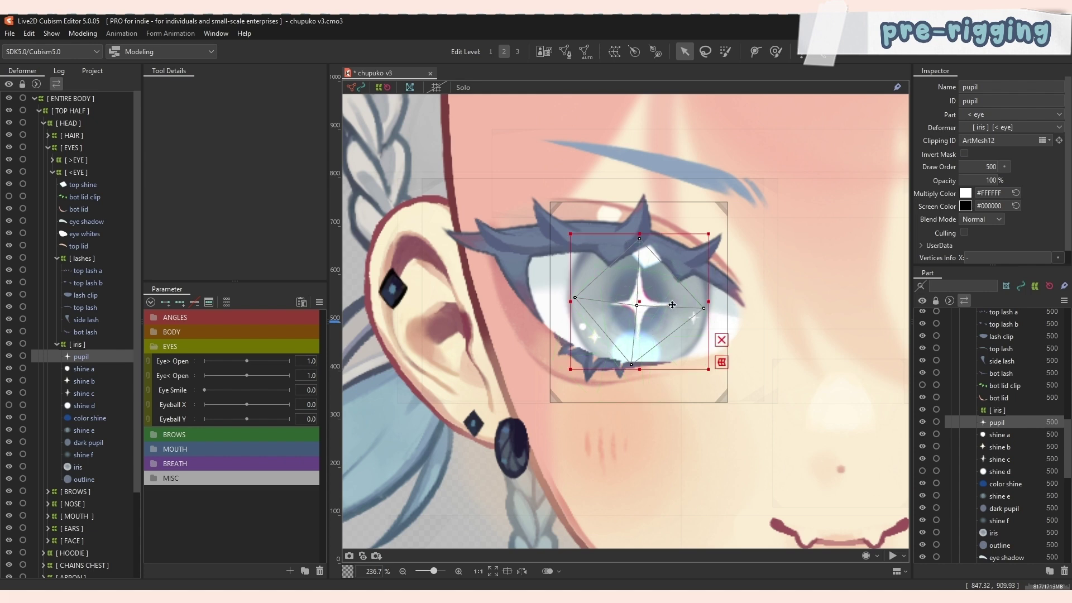
{"action": "left_click", "coordinate": [712, 320]}
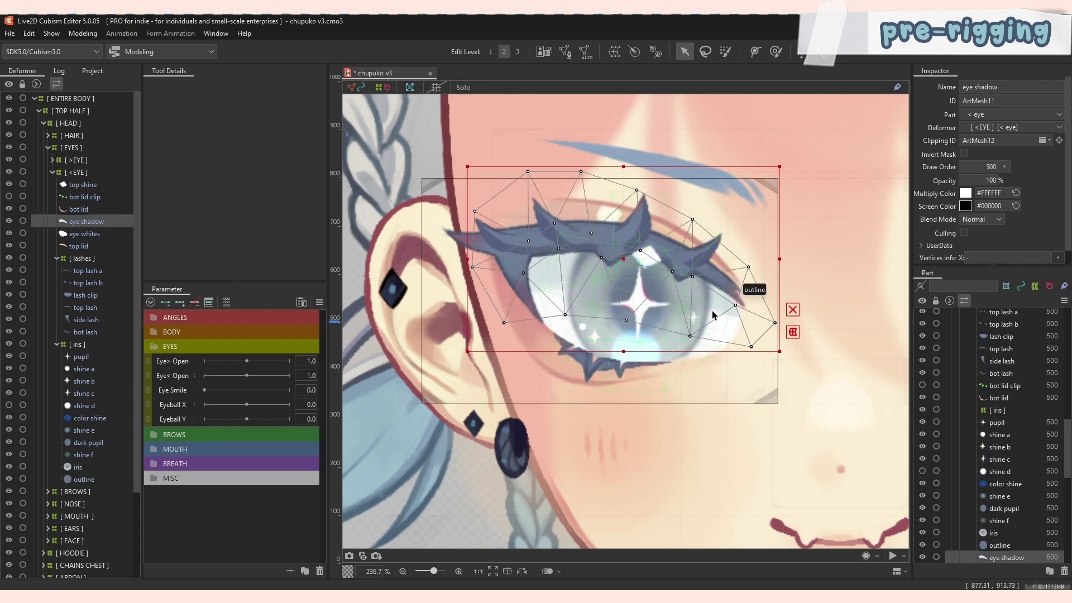
{"action": "key", "text": "ctrl+h"}
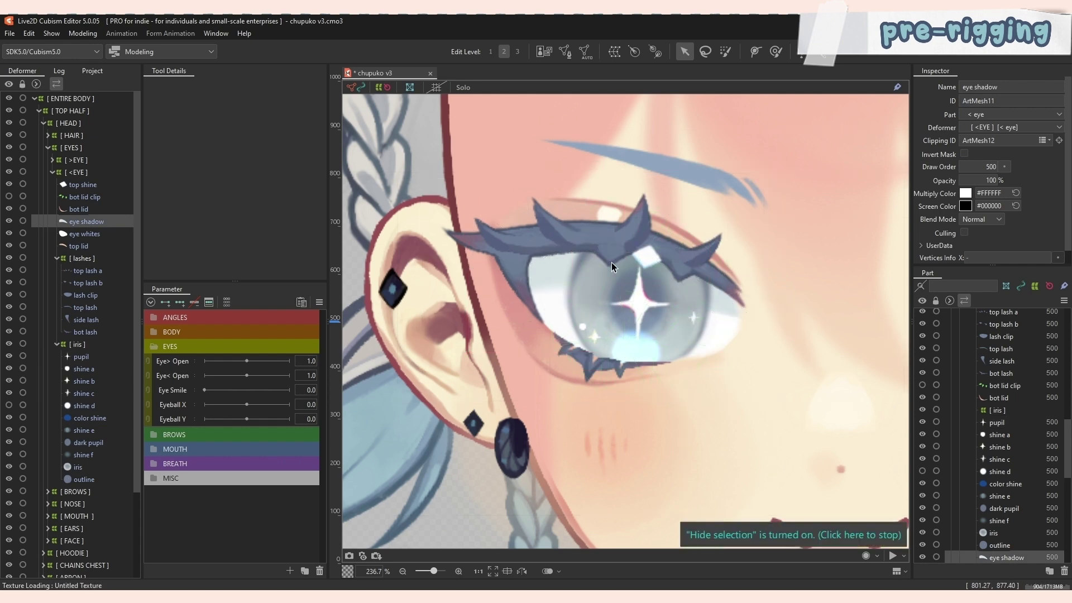
{"action": "key", "text": "ctrl+h"}
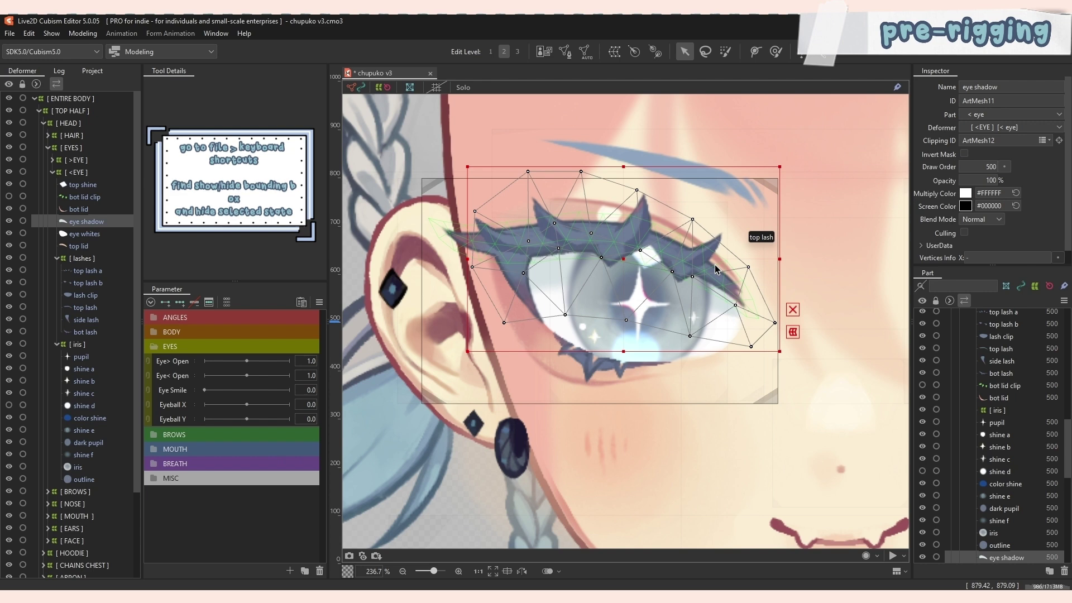
Add three keyforms for the top lash on Eye< Open, scrub between them, and leave the parameter at 0.0.
{"action": "left_click", "coordinate": [603, 374]}
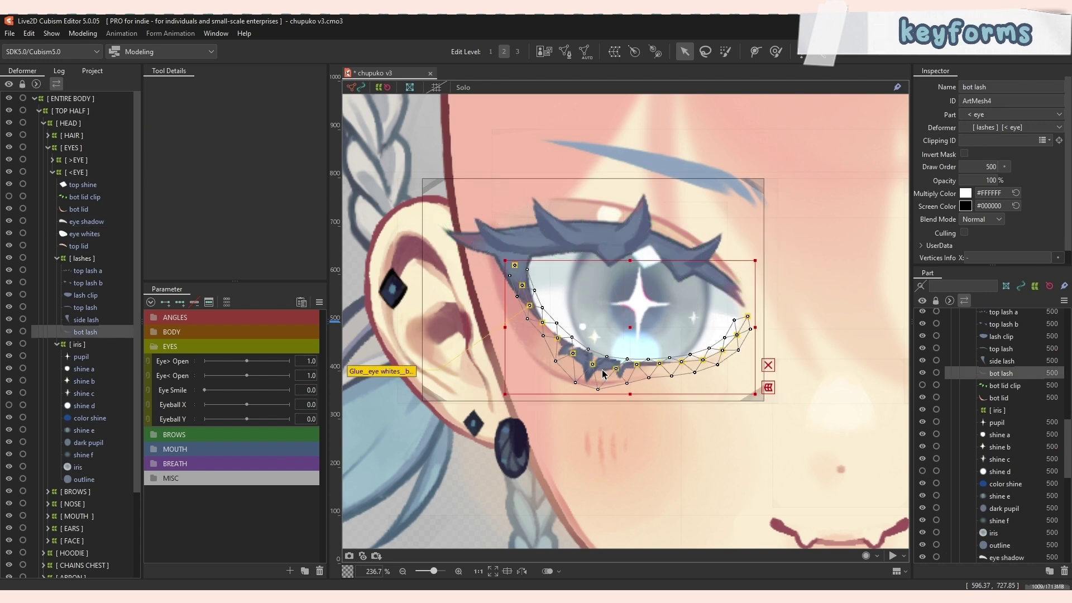
{"action": "left_click", "coordinate": [723, 245]}
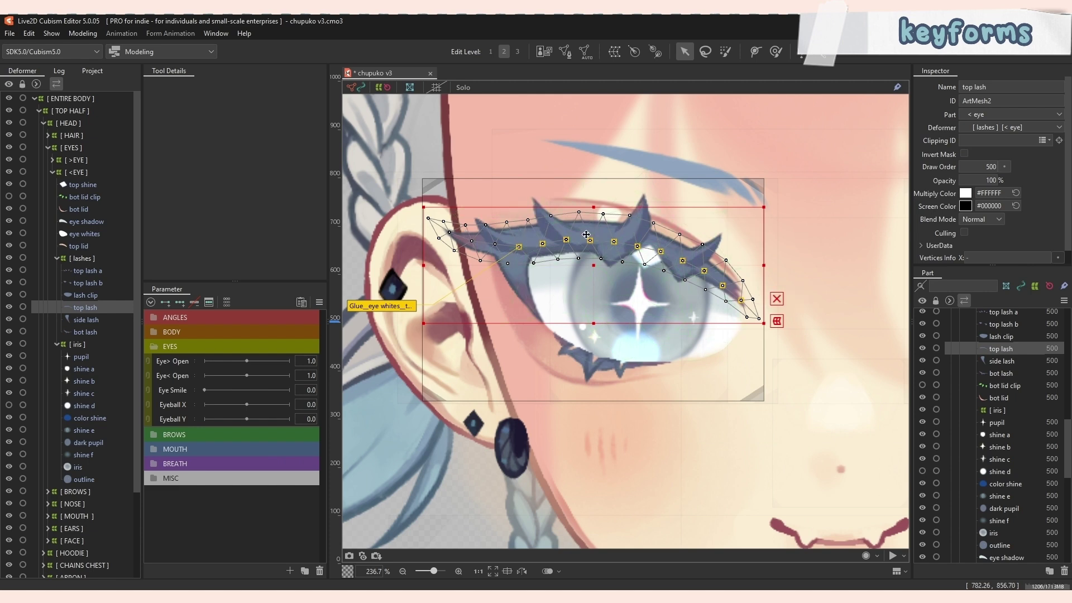
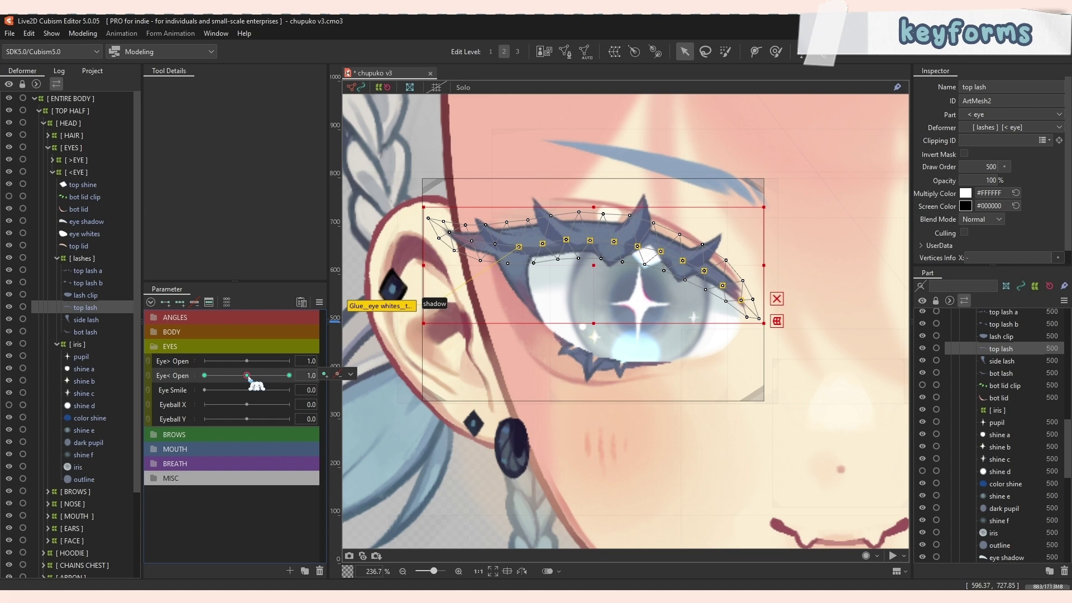
{"action": "left_click_drag", "start_coordinate": [247, 375], "coordinate": [205, 375]}
{"action": "left_click_drag", "start_coordinate": [204, 375], "coordinate": [229, 375]}
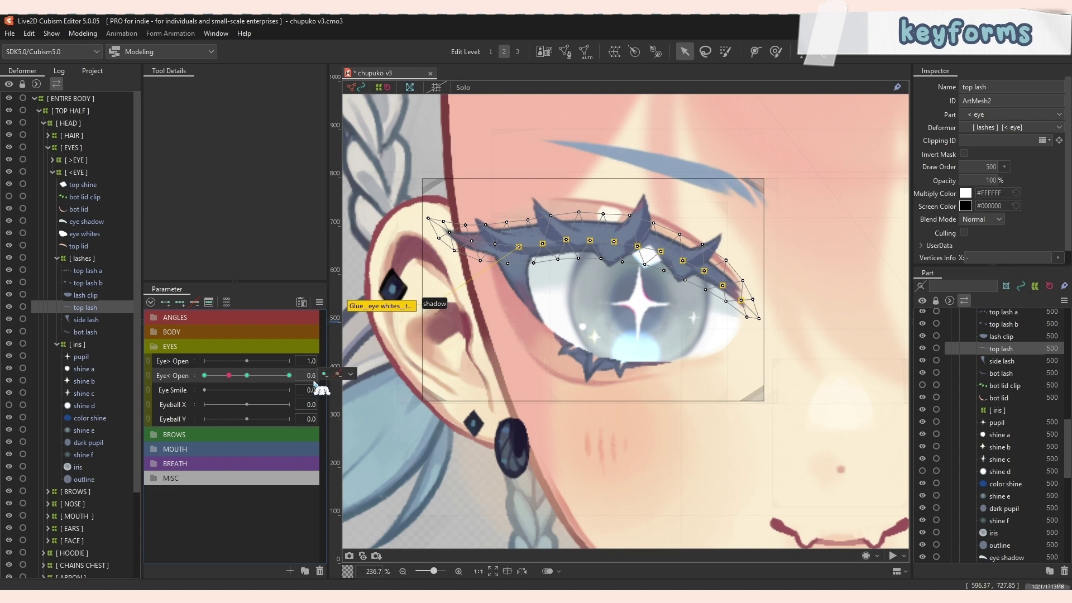
{"action": "left_click", "coordinate": [247, 375]}
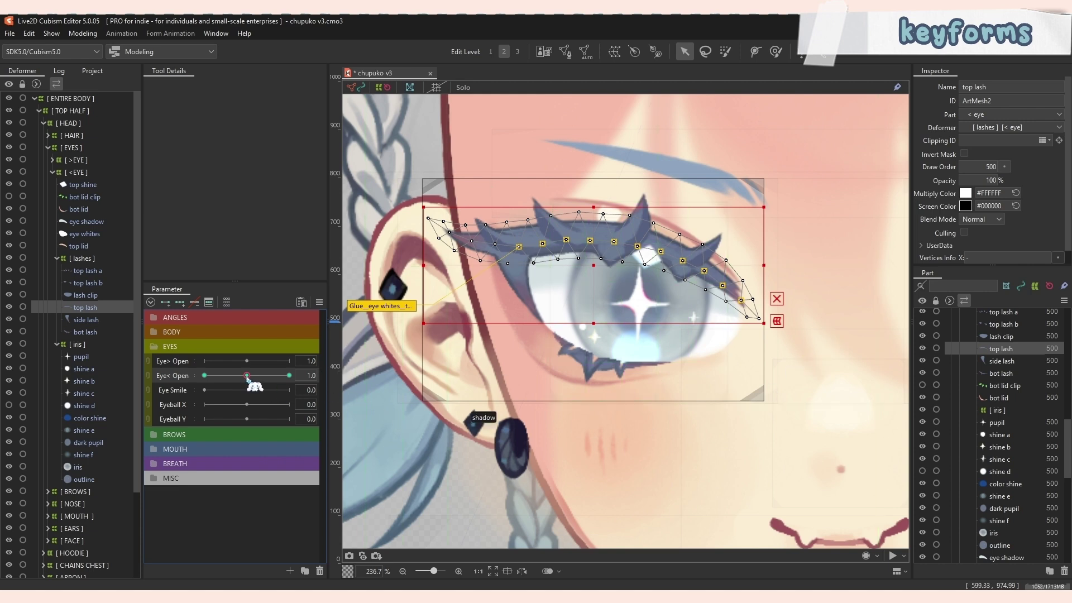
{"action": "left_click_drag", "start_coordinate": [246, 375], "coordinate": [205, 377]}
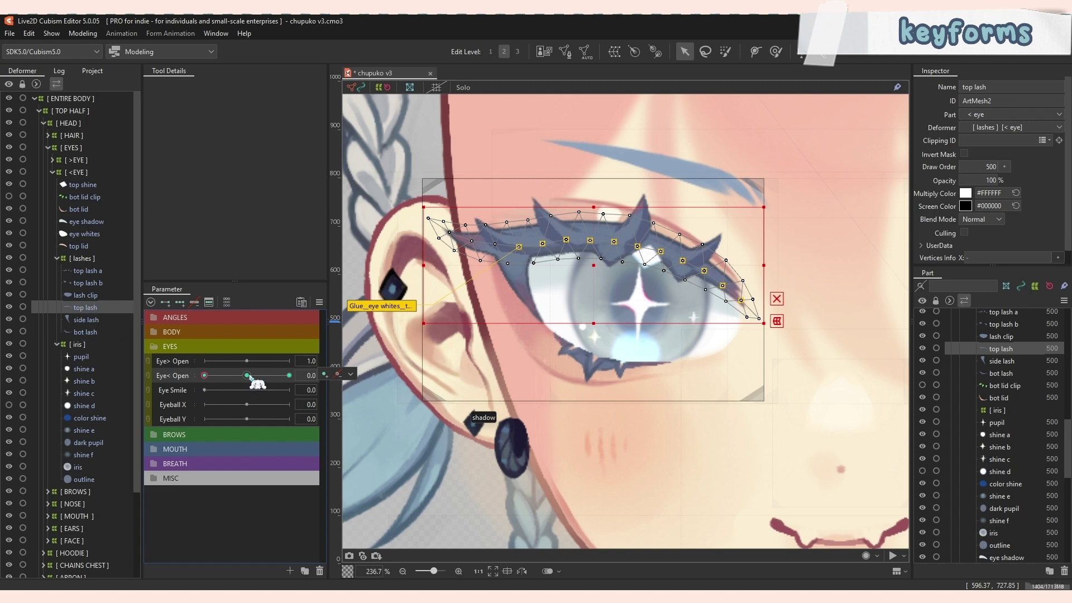
Select the side lash to check its Eye< Open keyforms, and scrub Eyeball X slightly before returning it to 0.0.
{"action": "left_click", "coordinate": [87, 320]}
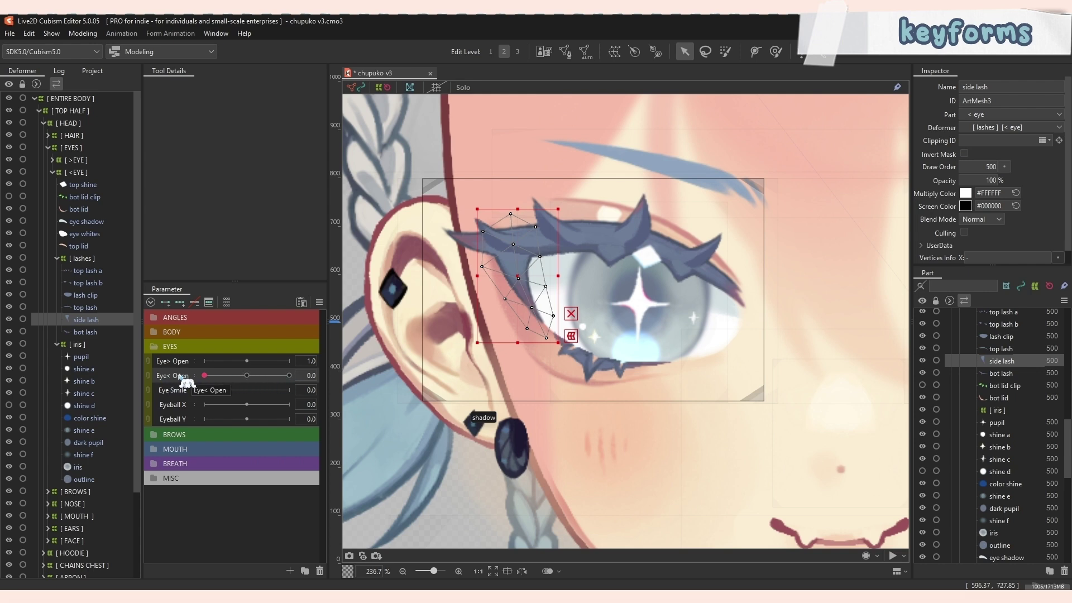
{"action": "mouse_move", "coordinate": [249, 405]}
{"action": "left_mouse_down"}
{"action": "mouse_move", "coordinate": [200, 406]}
{"action": "mouse_move", "coordinate": [266, 410]}
{"action": "left_mouse_up"}
{"action": "left_click", "coordinate": [247, 405]}
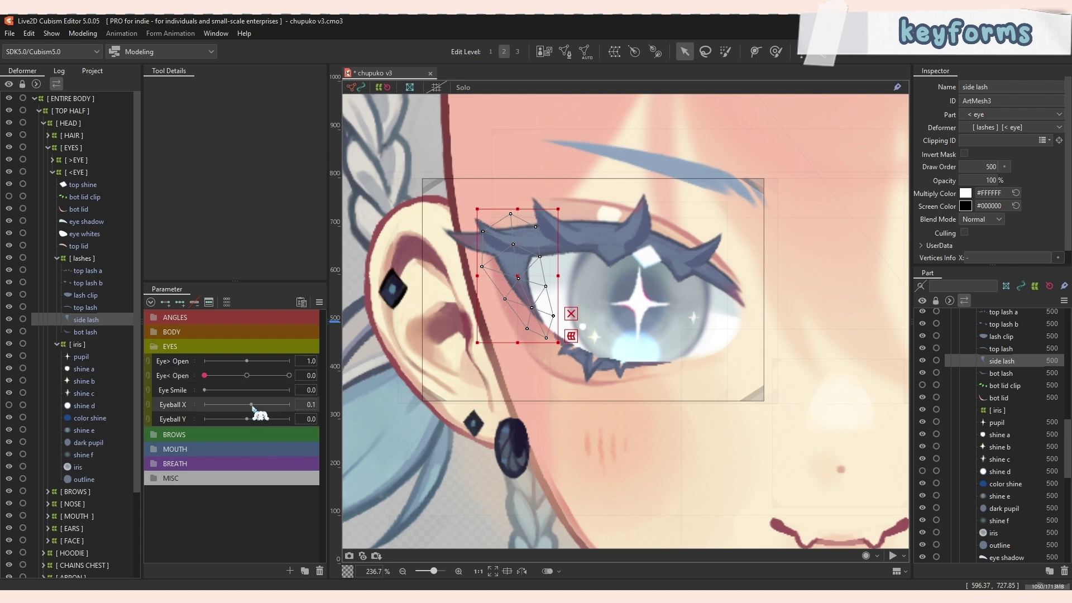
{"action": "mouse_move", "coordinate": [253, 406]}
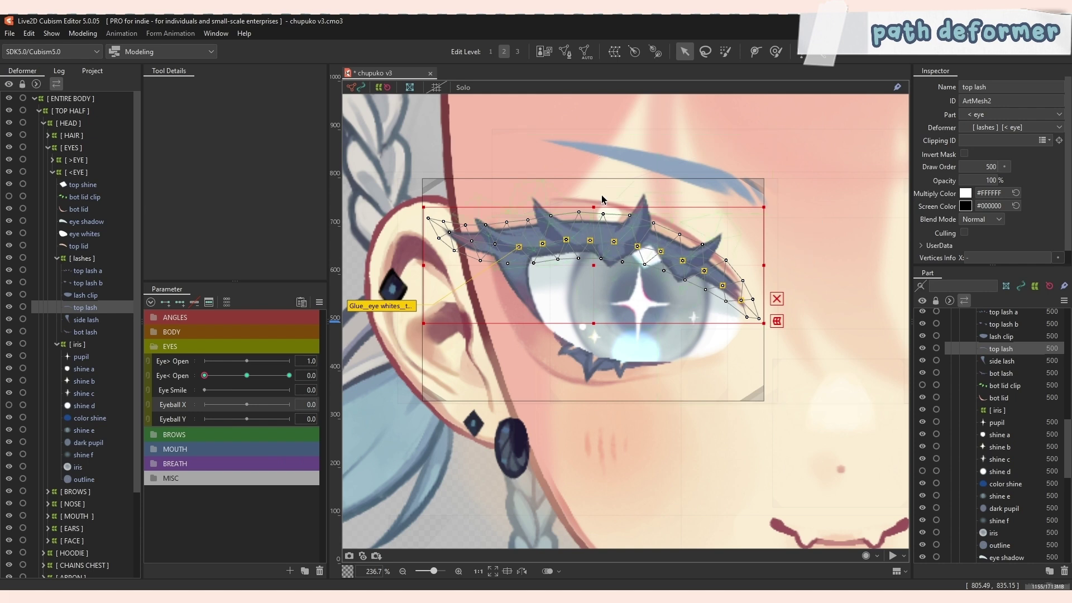
Create a deform path on the top lash from its outer tip to its inner tip, with a middle point raised onto the lash line.
{"action": "left_click", "coordinate": [756, 53]}
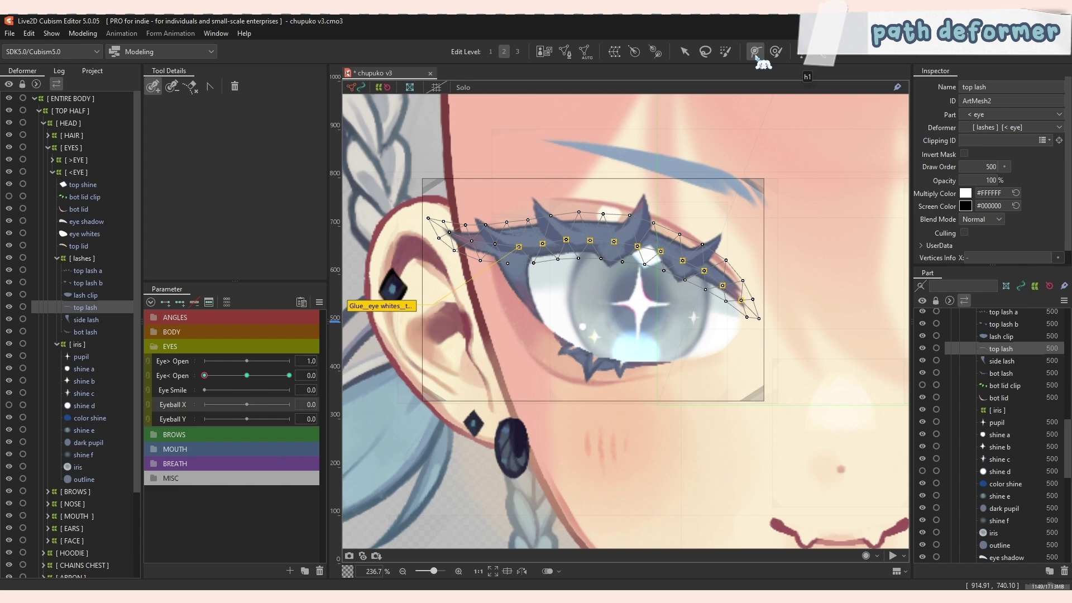
{"action": "left_click", "coordinate": [425, 215]}
{"action": "left_click", "coordinate": [762, 321]}
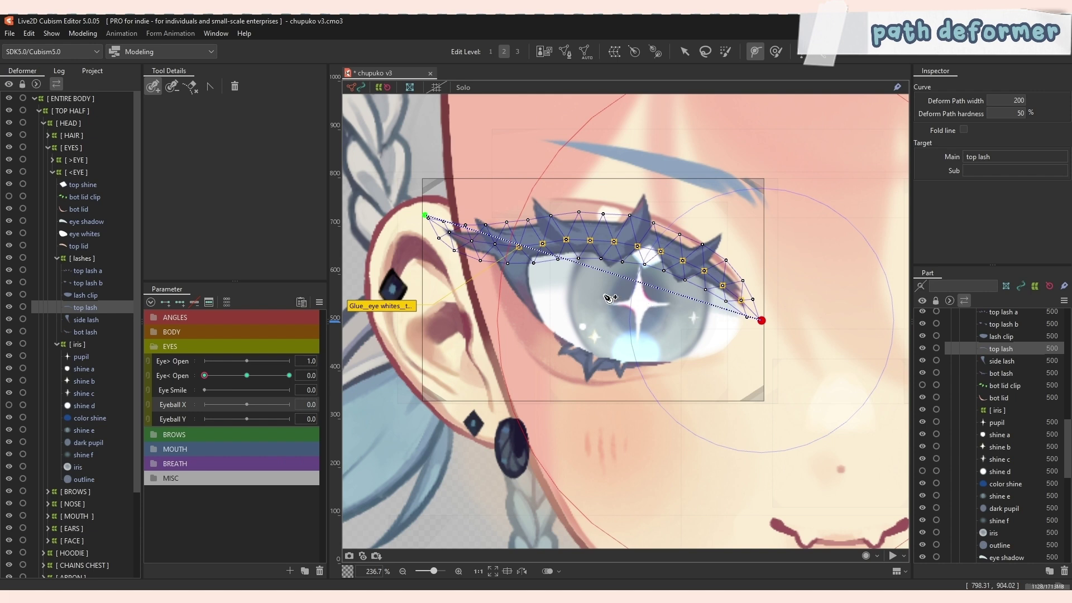
{"action": "left_click", "coordinate": [589, 266]}
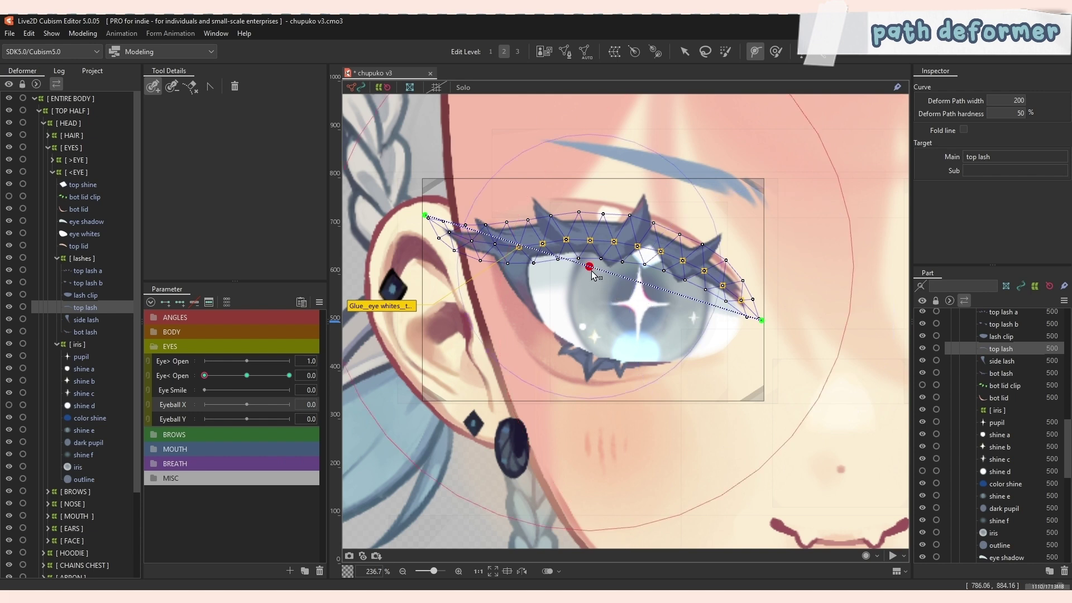
{"action": "left_click_drag", "start_coordinate": [589, 267], "coordinate": [607, 239]}
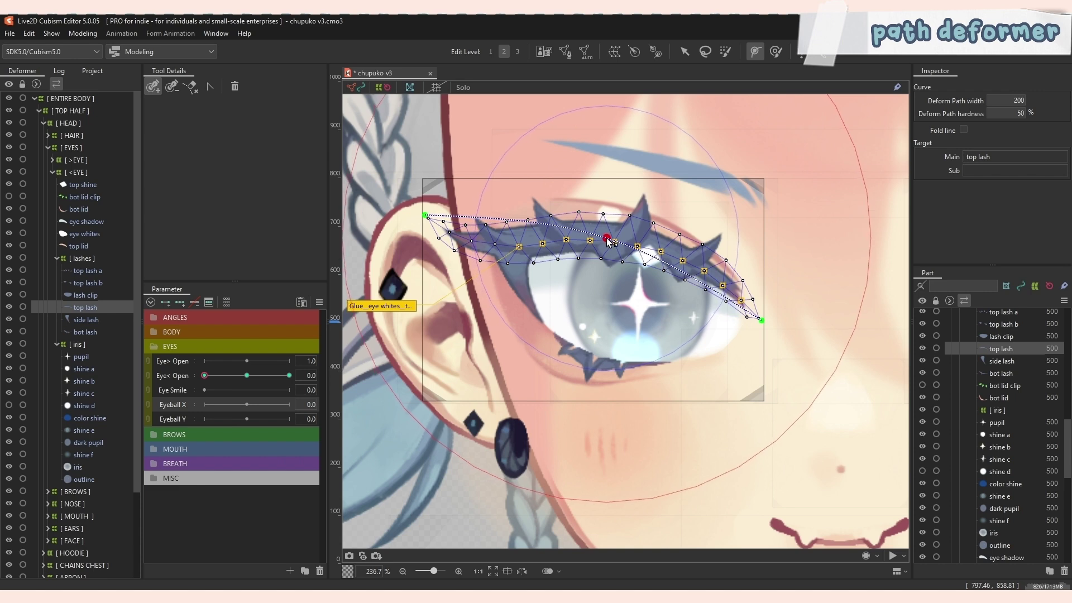
Add a path point on each side of the middle one and adjust the points so the path follows the top lash's curve.
{"action": "left_click_drag", "start_coordinate": [516, 225], "coordinate": [514, 246]}
{"action": "left_click_drag", "start_coordinate": [696, 269], "coordinate": [688, 267]}
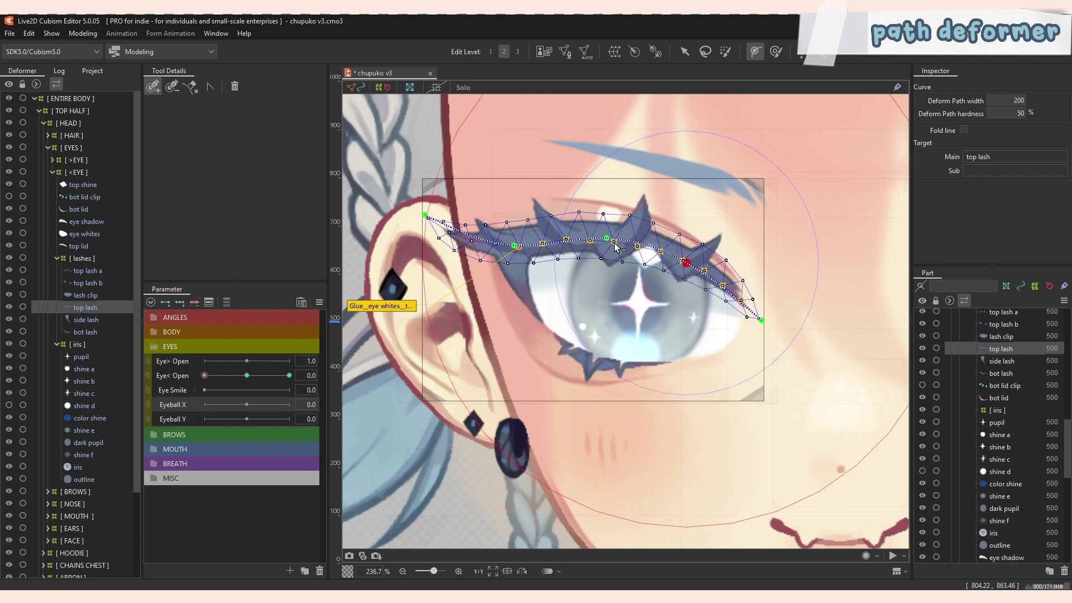
{"action": "left_click_drag", "start_coordinate": [607, 238], "coordinate": [603, 239]}
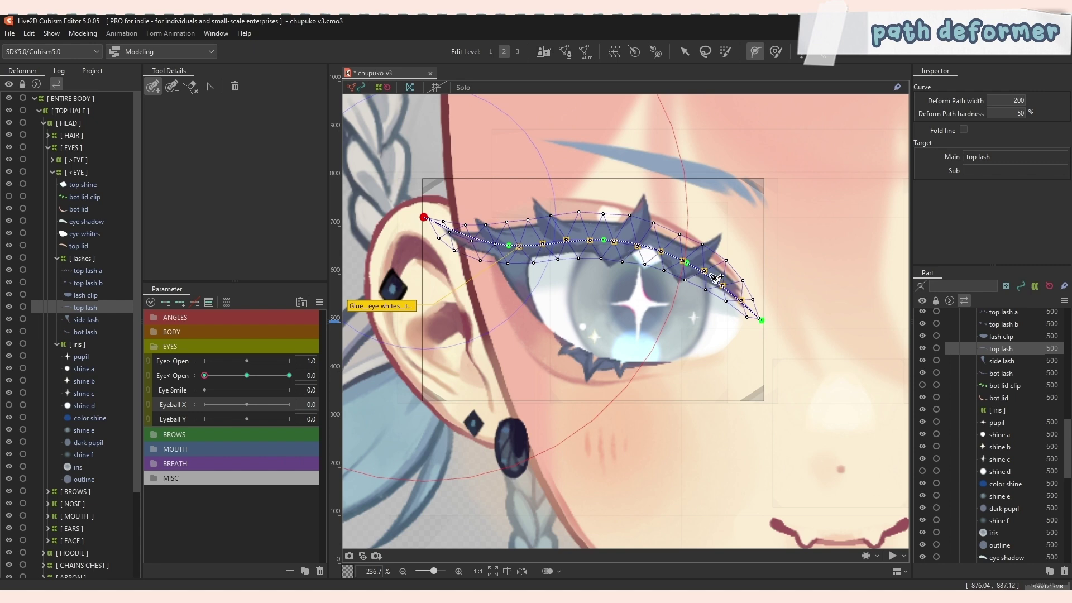
{"action": "left_click", "coordinate": [687, 263]}
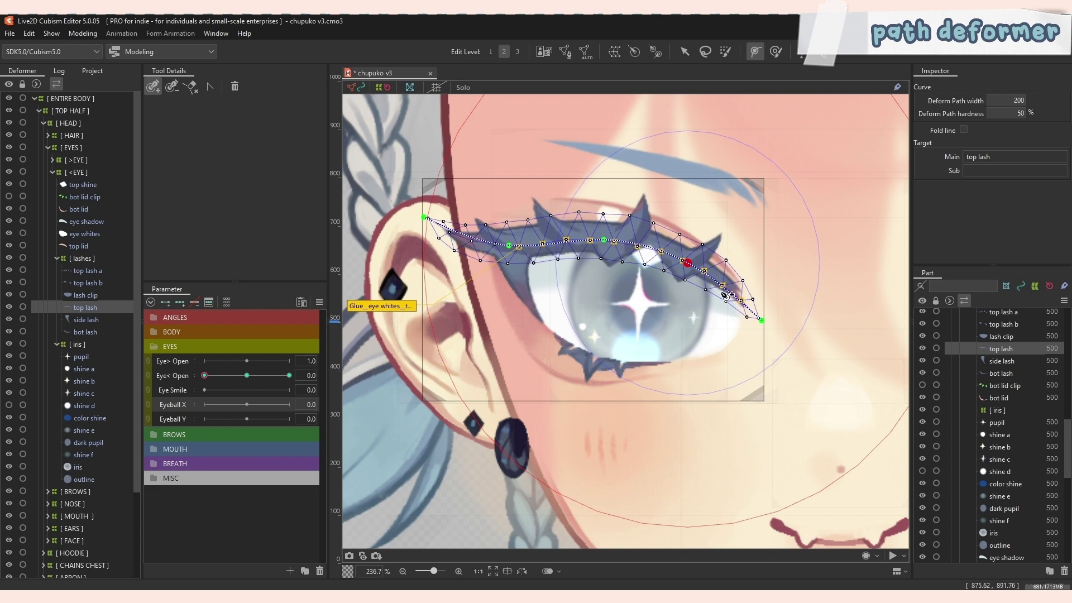
Test the deform path by pulling the top lash's middle point down over the iris, and undo the move.
{"action": "left_click", "coordinate": [686, 51]}
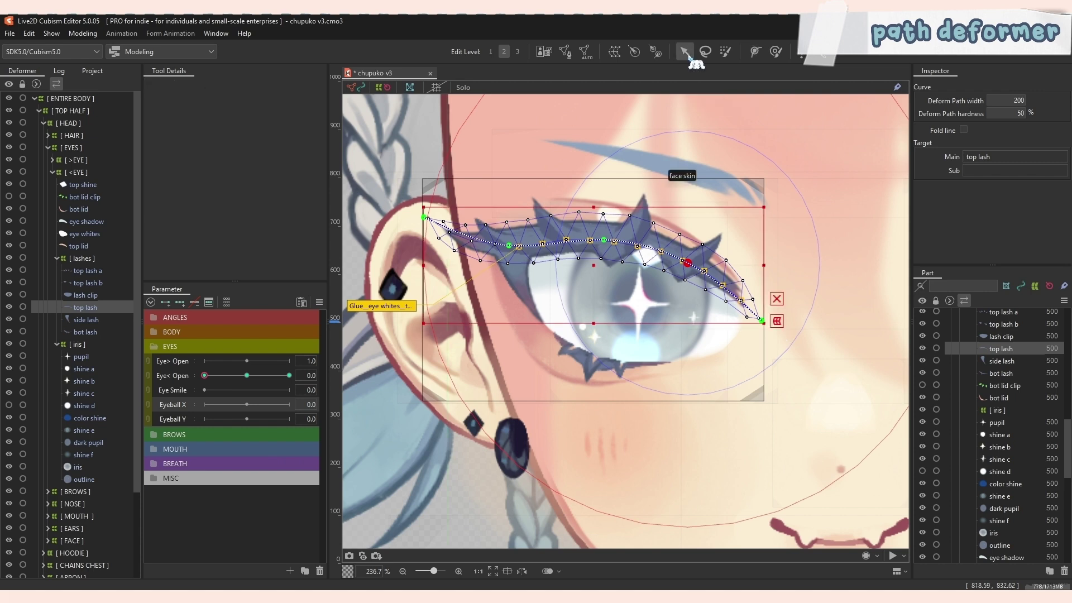
{"action": "left_click", "coordinate": [509, 245]}
{"action": "left_click", "coordinate": [604, 240]}
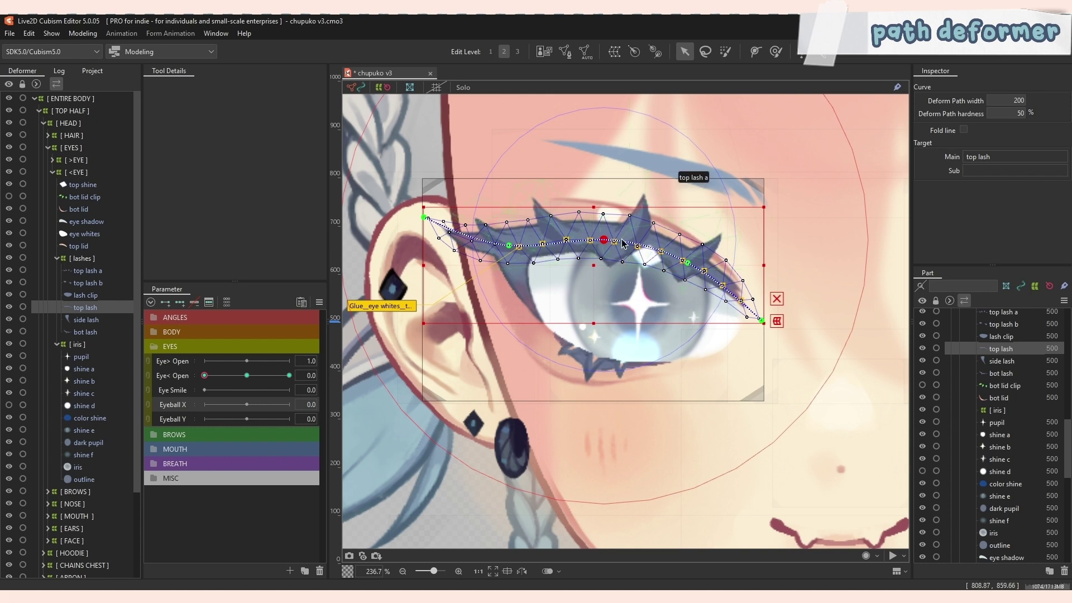
{"action": "left_click_drag", "start_coordinate": [607, 239], "coordinate": [603, 302]}
{"action": "key", "text": "ctrl+z"}
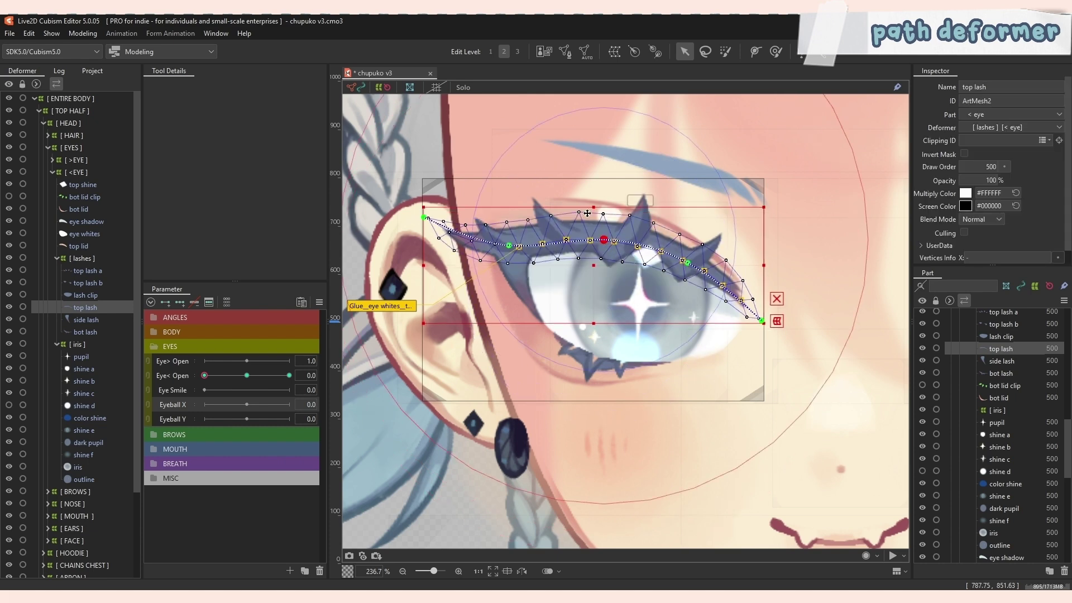
Try lowering the middle point of the top lash's deform path slightly with the deform path tool, and undo the move.
{"action": "left_click", "coordinate": [758, 52]}
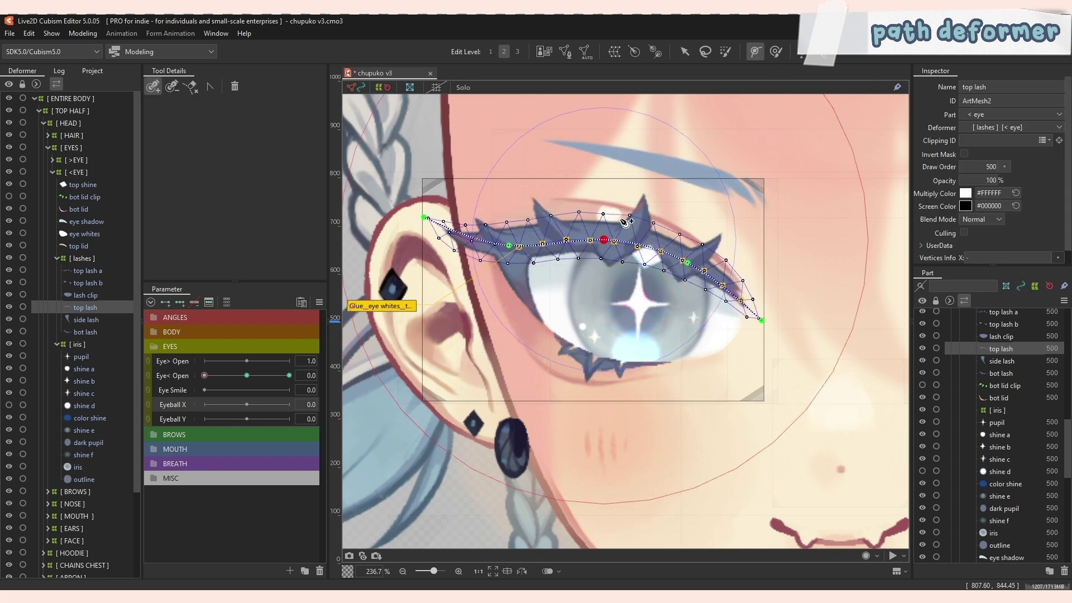
{"action": "key", "text": "ctrl"}
{"action": "mouse_move", "coordinate": [607, 241]}
{"action": "left_mouse_down"}
{"action": "mouse_move", "coordinate": [606, 219]}
{"action": "mouse_move", "coordinate": [610, 253]}
{"action": "left_mouse_up"}
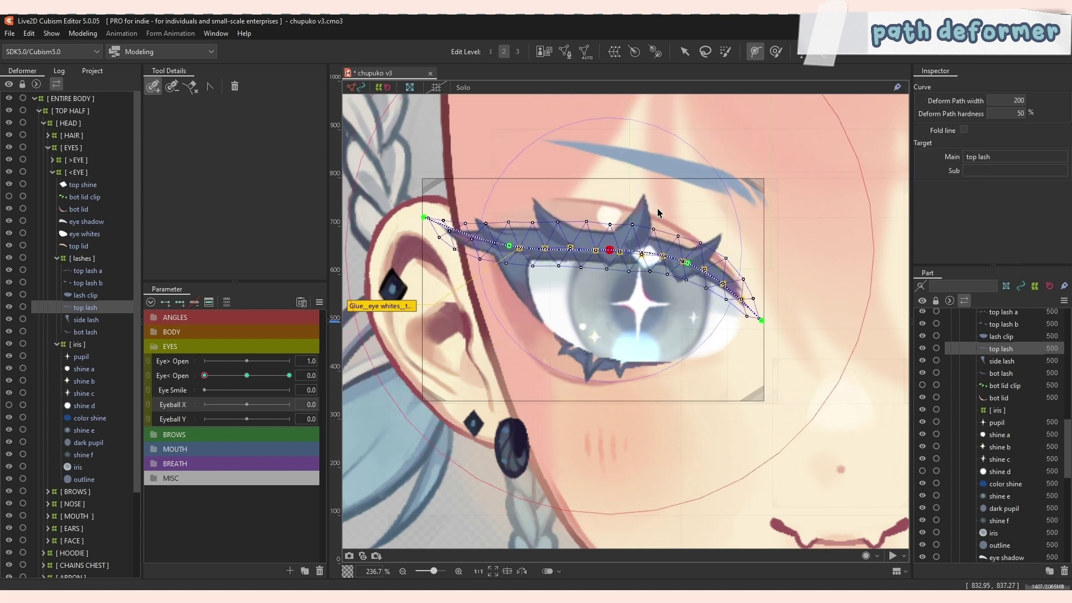
{"action": "key", "text": "ctrl+z"}
Try adding a path point on each side of the middle one, pull the middle point into the iris, and undo these edits.
{"action": "left_click", "coordinate": [556, 243]}
{"action": "left_click", "coordinate": [658, 249]}
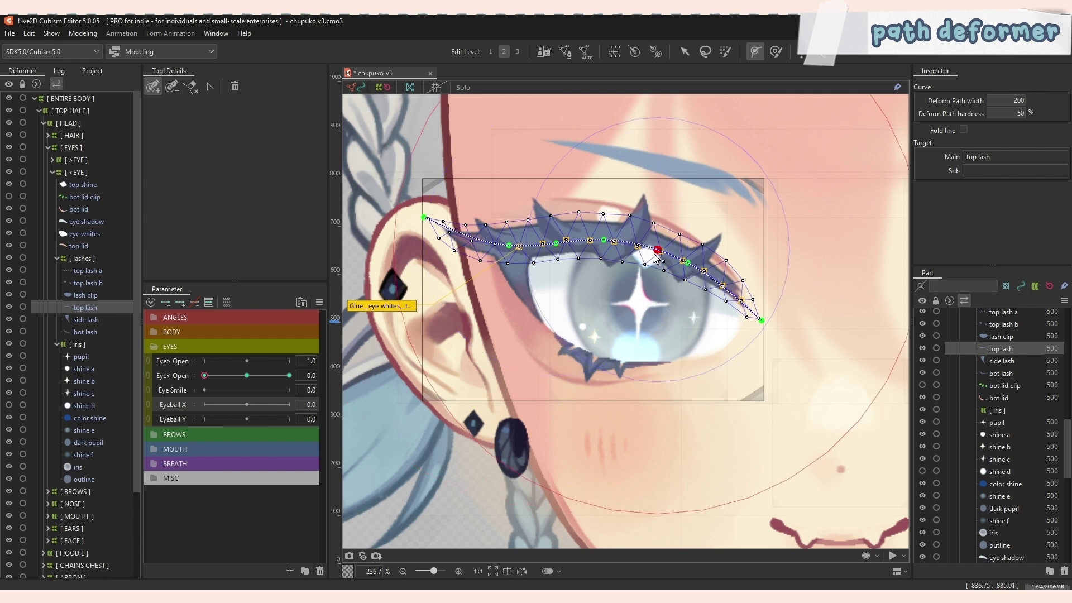
{"action": "left_click", "coordinate": [604, 240]}
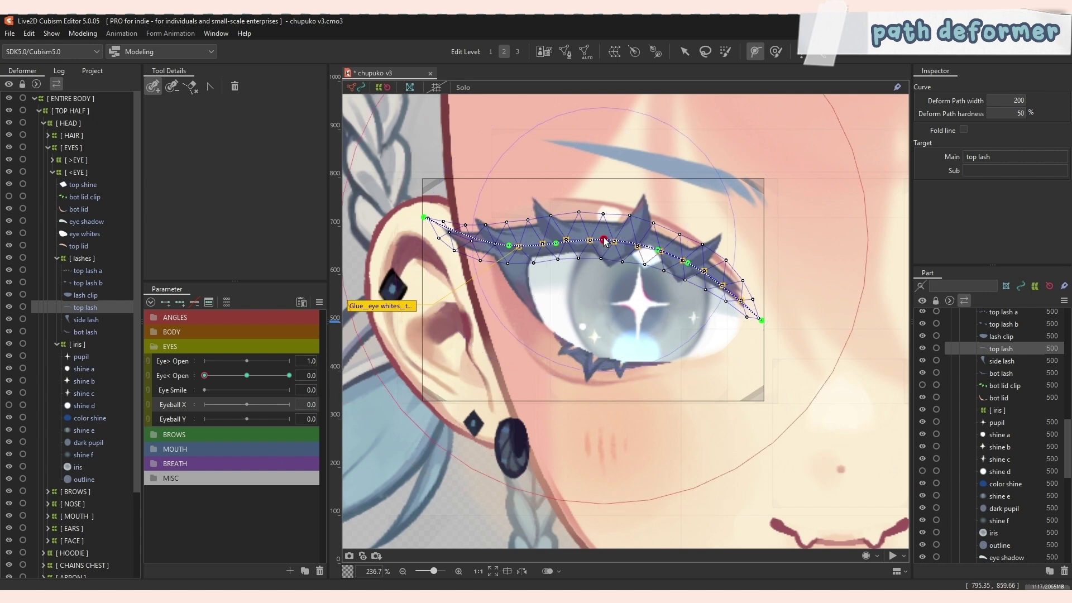
{"action": "left_click_drag", "start_coordinate": [606, 241], "coordinate": [639, 291]}
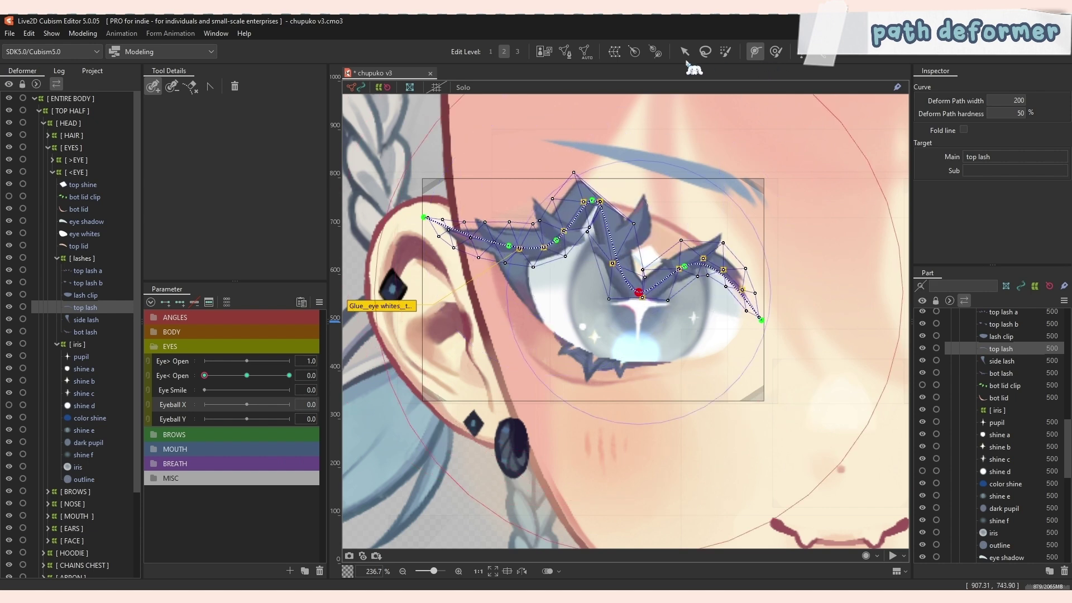
{"action": "key", "text": "ctrl+z"}
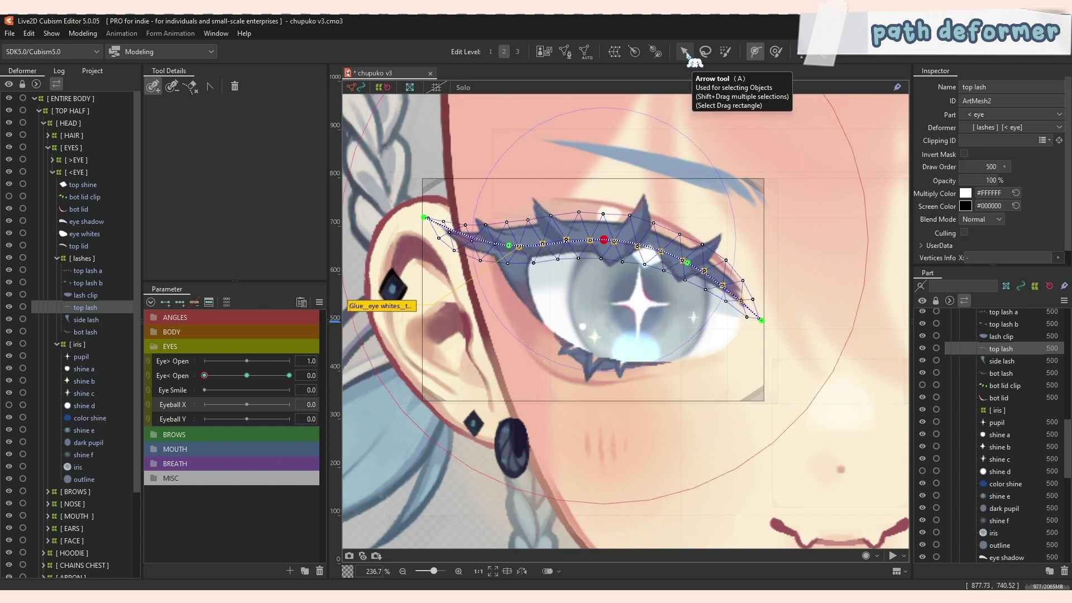
At Eye< Open 0.0, move the top lash down to the lower eyelid and adjust its path points into a flatter closed line.
{"action": "left_click", "coordinate": [684, 52]}
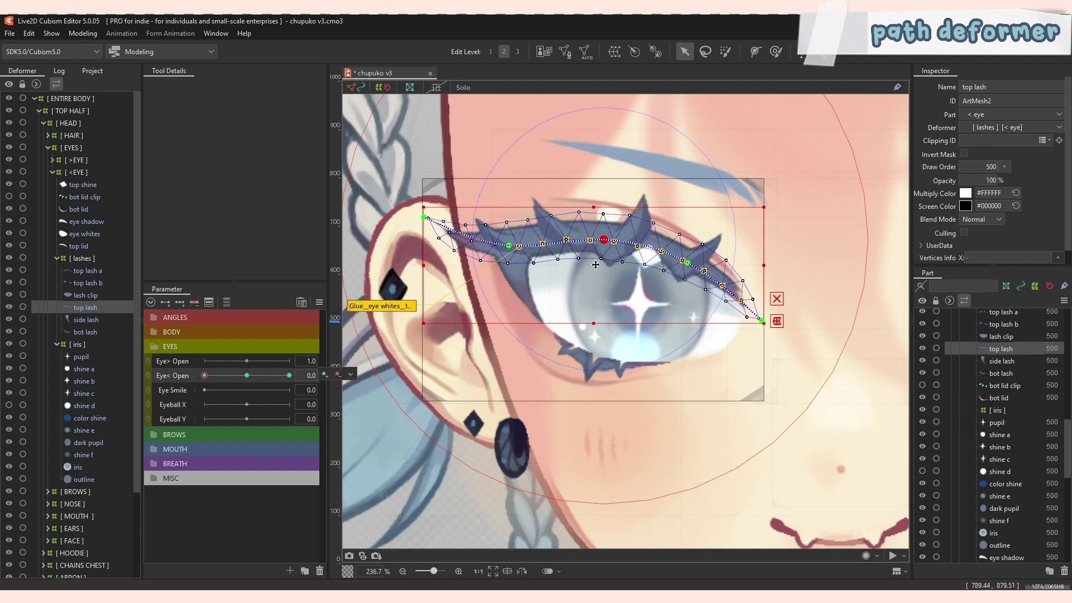
{"action": "left_click_drag", "start_coordinate": [596, 269], "coordinate": [602, 352]}
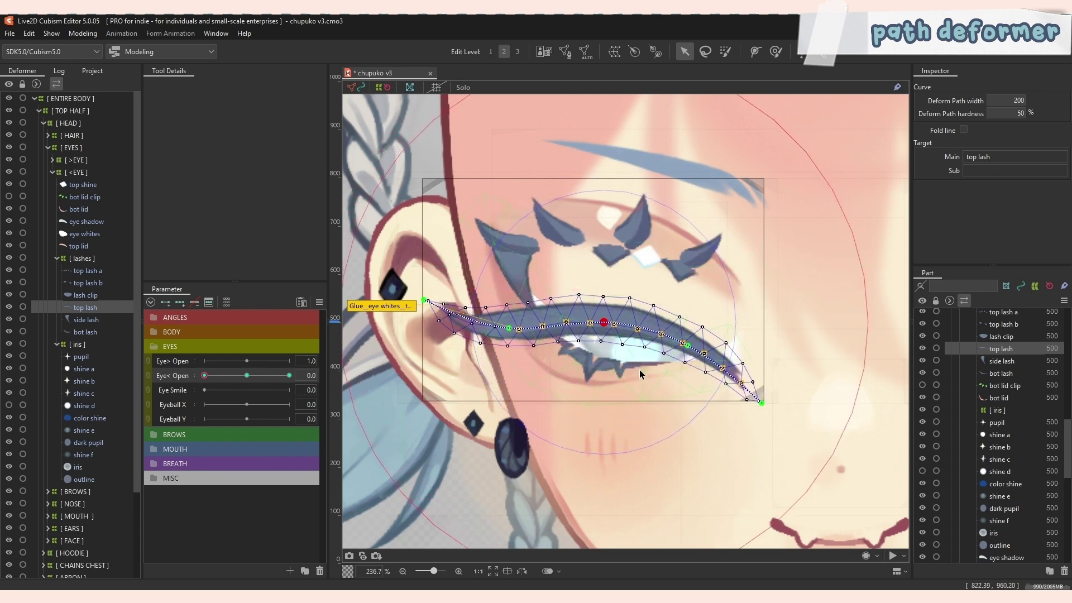
{"action": "left_click_drag", "start_coordinate": [762, 403], "coordinate": [772, 355]}
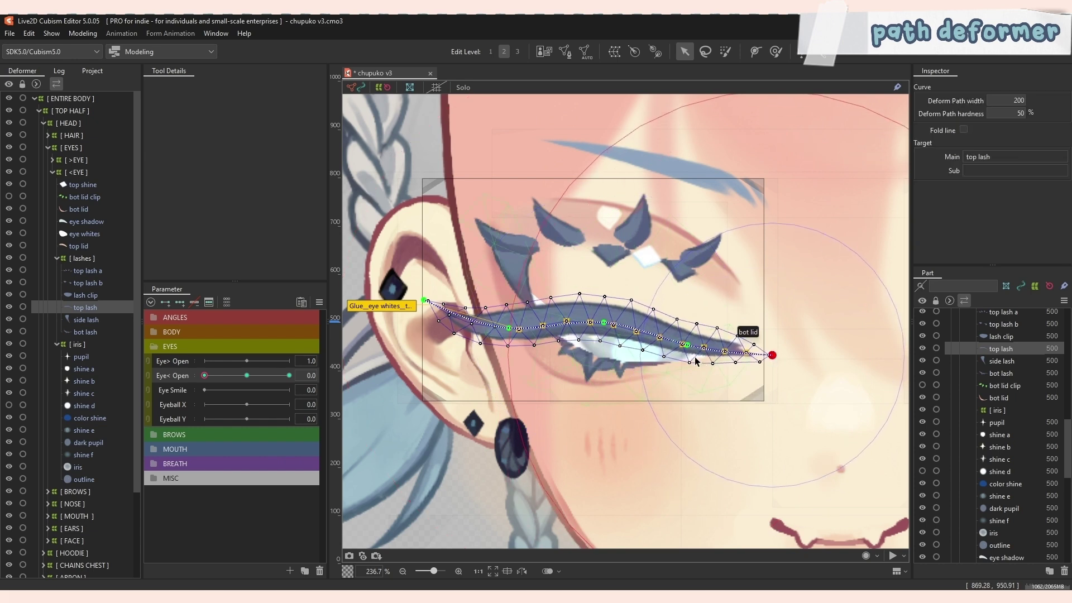
{"action": "left_click_drag", "start_coordinate": [687, 345], "coordinate": [691, 334]}
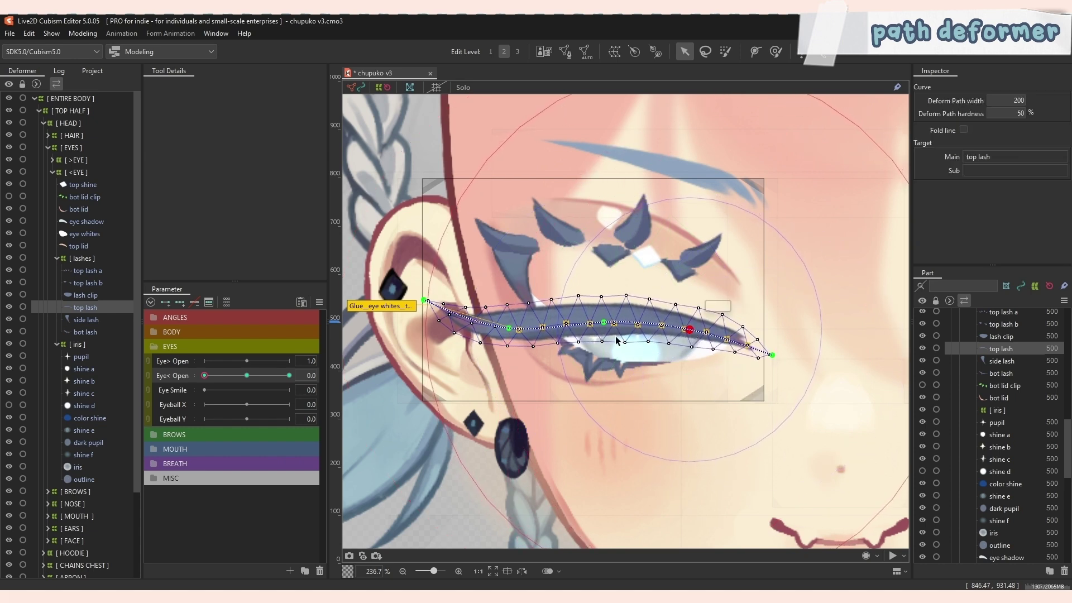
{"action": "left_click", "coordinate": [603, 323]}
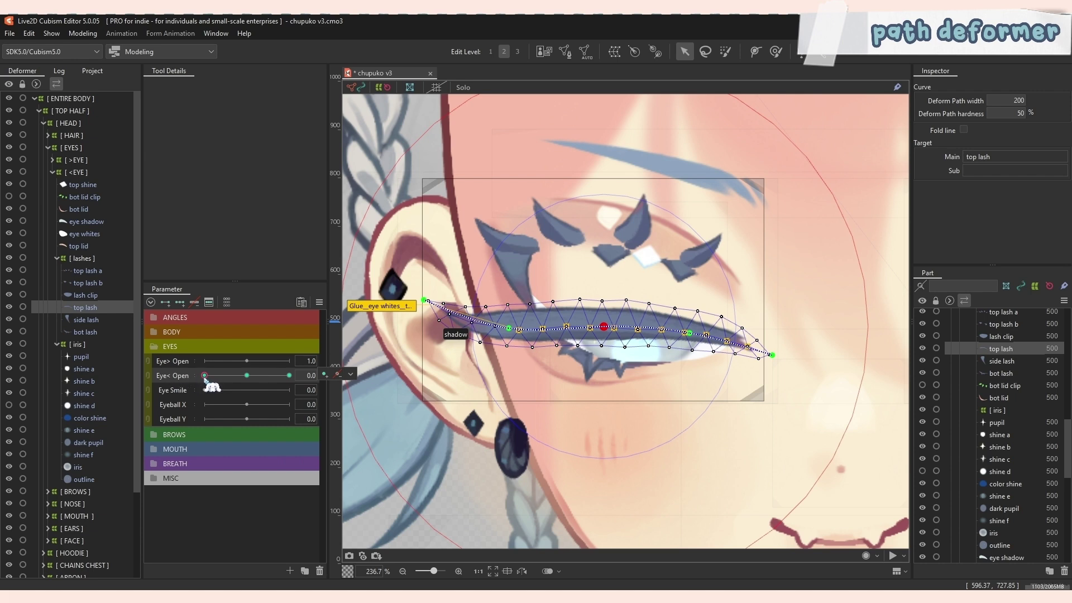
Scrub Eye< Open between 0.0 and 1.0 to compare the closed and open top lash, and inspect the bottom lash up close.
{"action": "left_click_drag", "start_coordinate": [204, 377], "coordinate": [248, 377]}
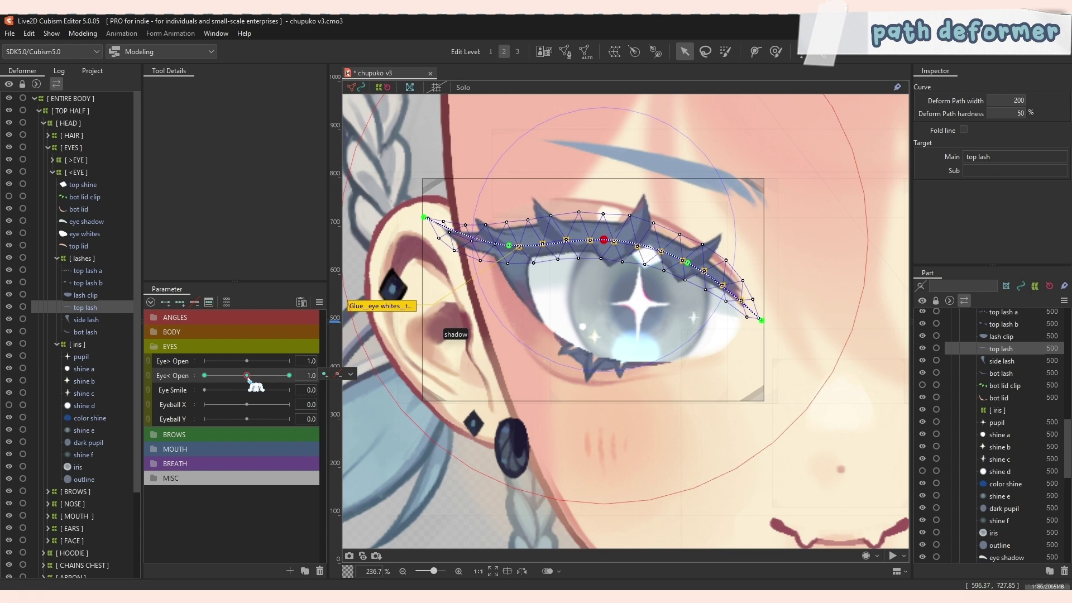
{"action": "left_click_drag", "start_coordinate": [247, 377], "coordinate": [205, 378]}
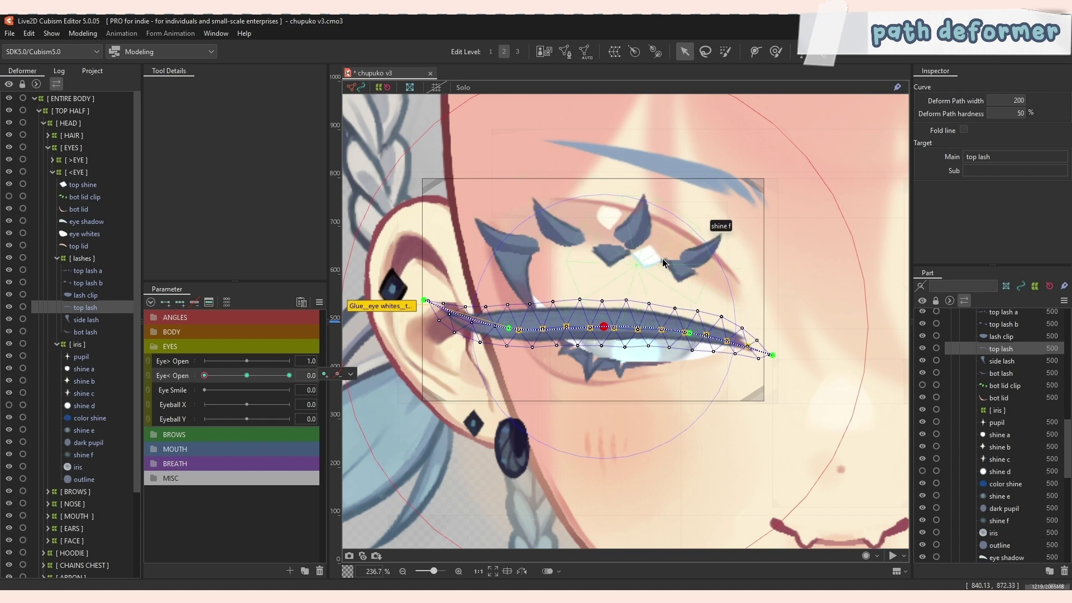
{"action": "scroll", "coordinate": [660, 269], "scroll_direction": "up", "scroll_amount": 2}
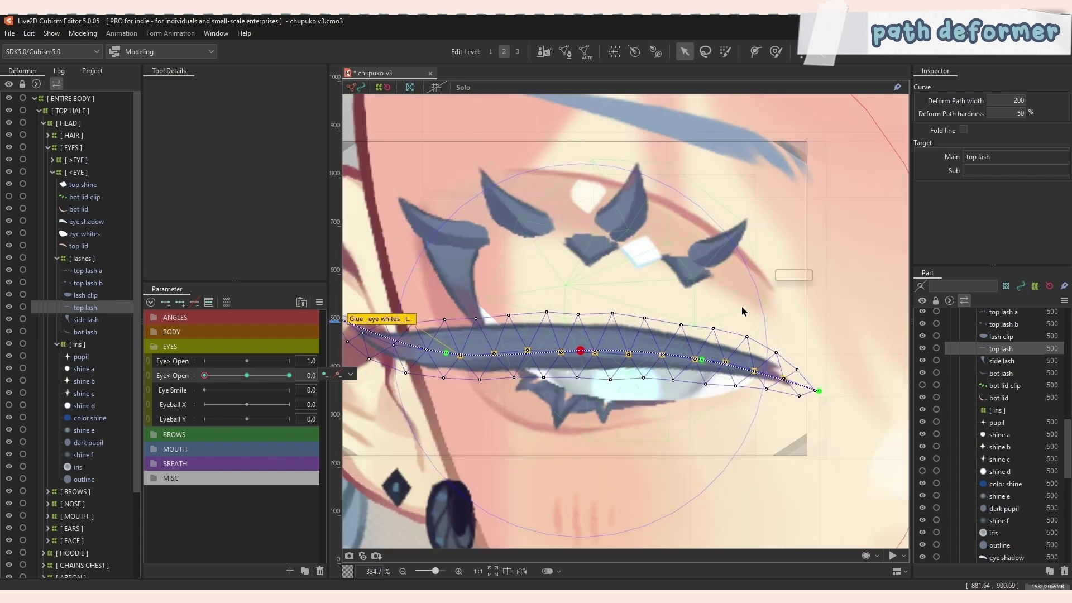
{"action": "left_click", "coordinate": [247, 377]}
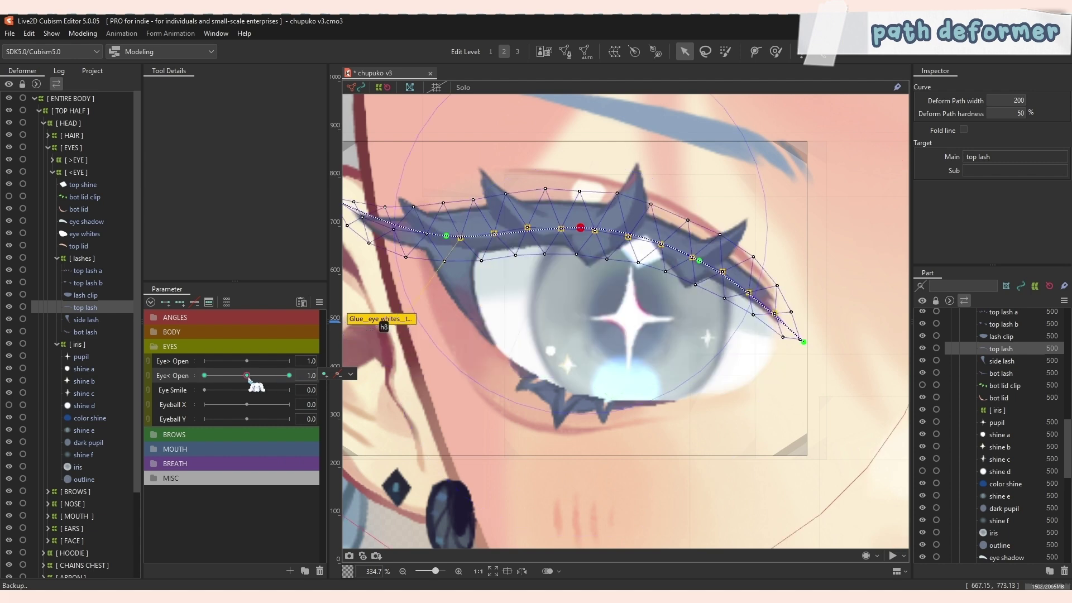
{"action": "left_click_drag", "start_coordinate": [247, 378], "coordinate": [204, 377]}
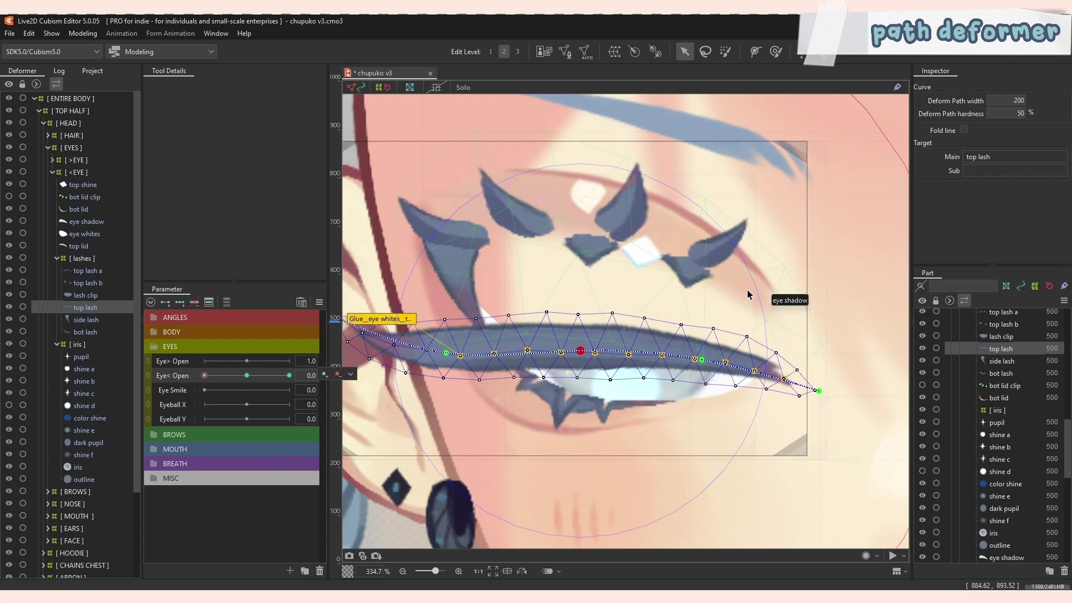
{"action": "left_click", "coordinate": [246, 375]}
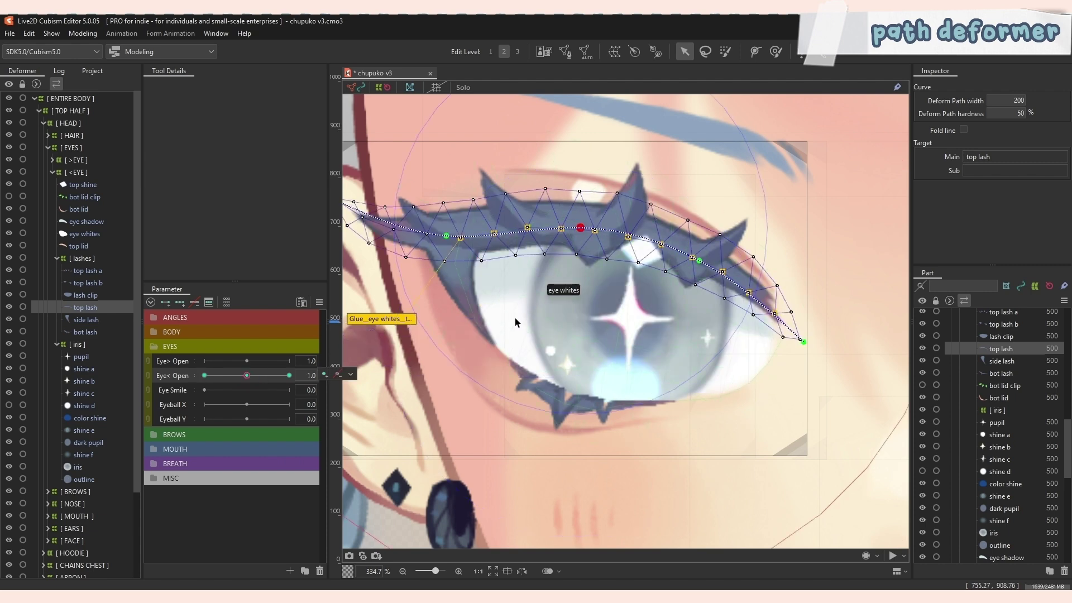
{"action": "left_click_drag", "start_coordinate": [246, 376], "coordinate": [167, 390]}
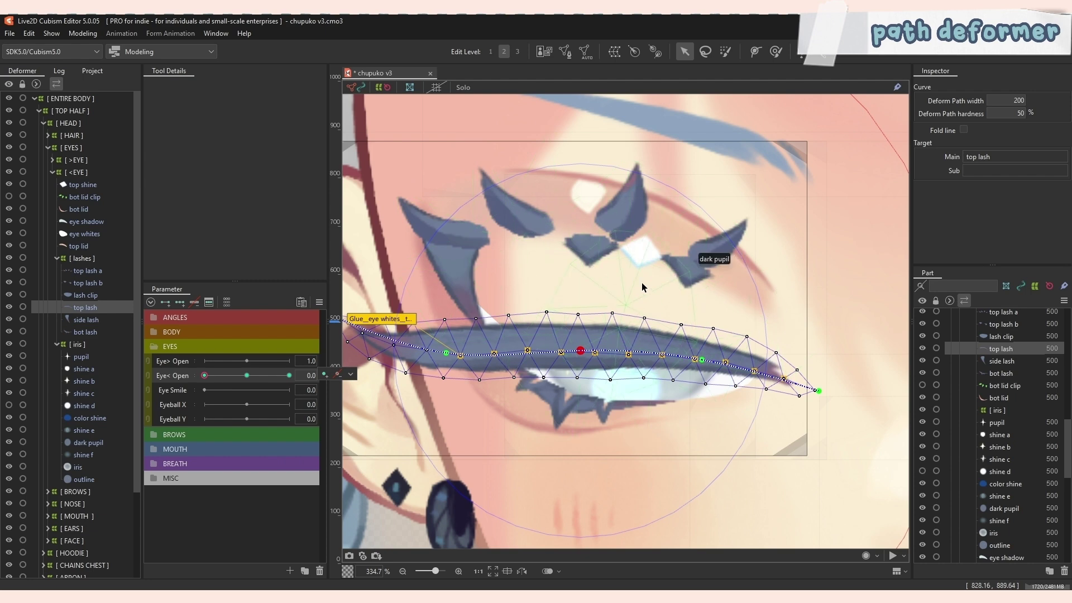
{"action": "left_click", "coordinate": [247, 375]}
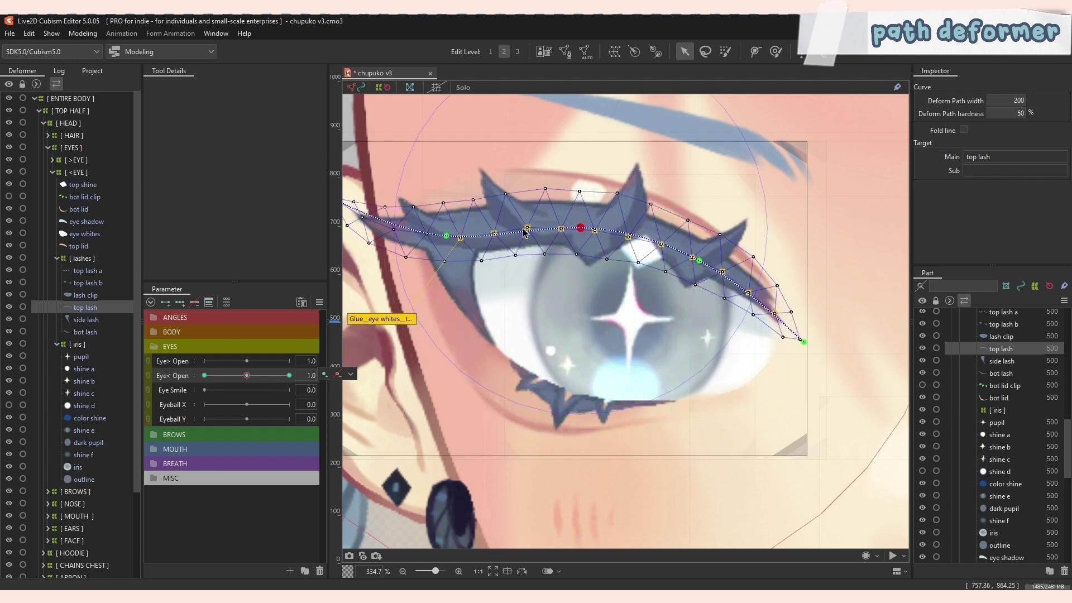
{"action": "scroll", "coordinate": [550, 394], "scroll_direction": "up", "scroll_amount": 10}
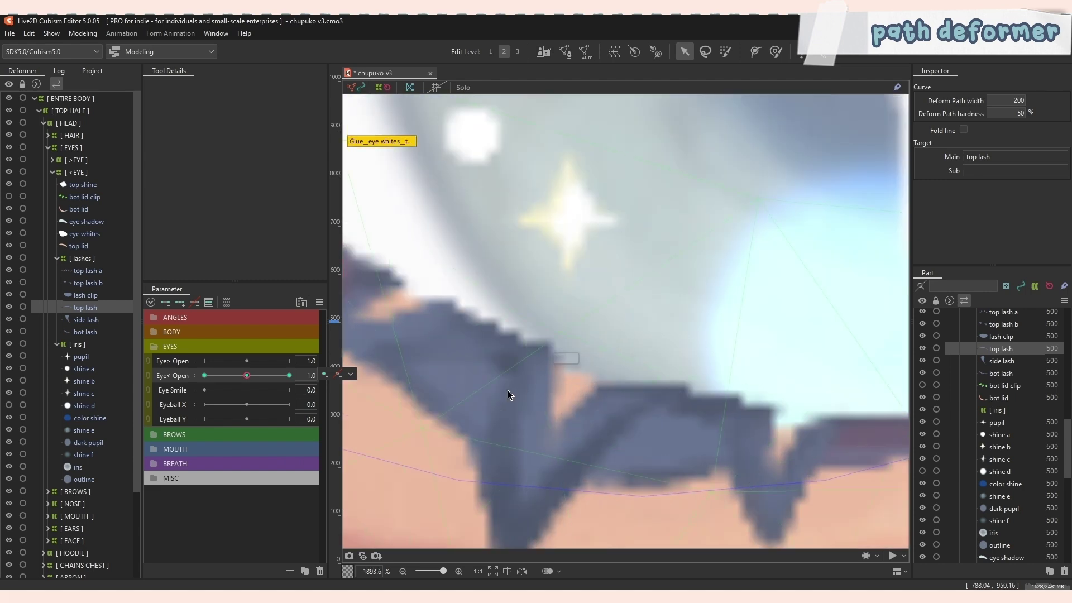
{"action": "scroll", "coordinate": [566, 343], "scroll_direction": "down", "scroll_amount": 10}
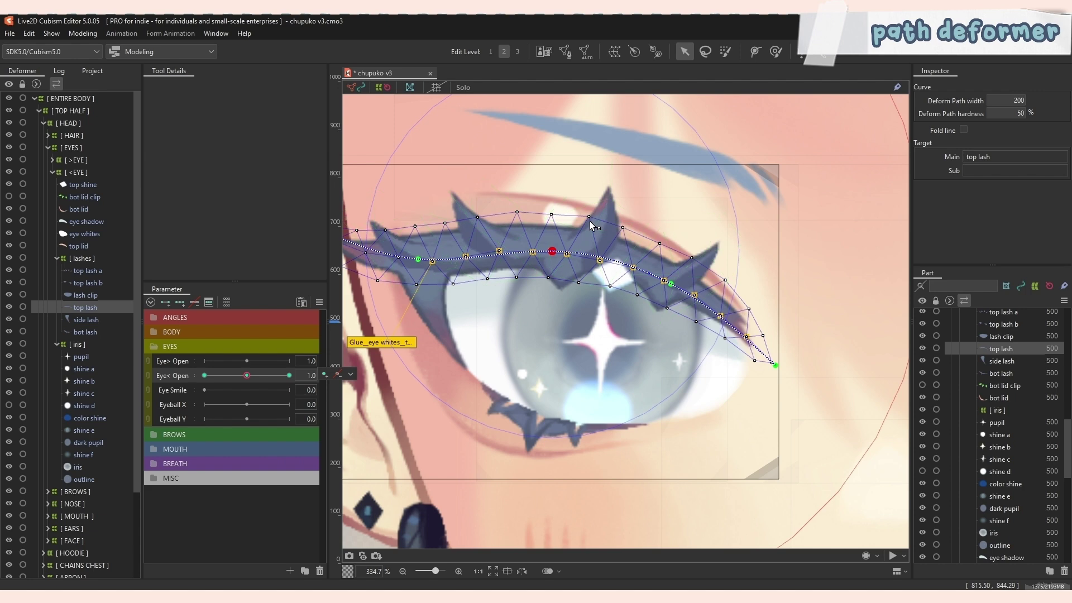
Create a parent warp deformer named "eye open" for the bottom lash, add three Eye< Open keyforms, and set the parameter to 0.0.
{"action": "left_click", "coordinate": [537, 426]}
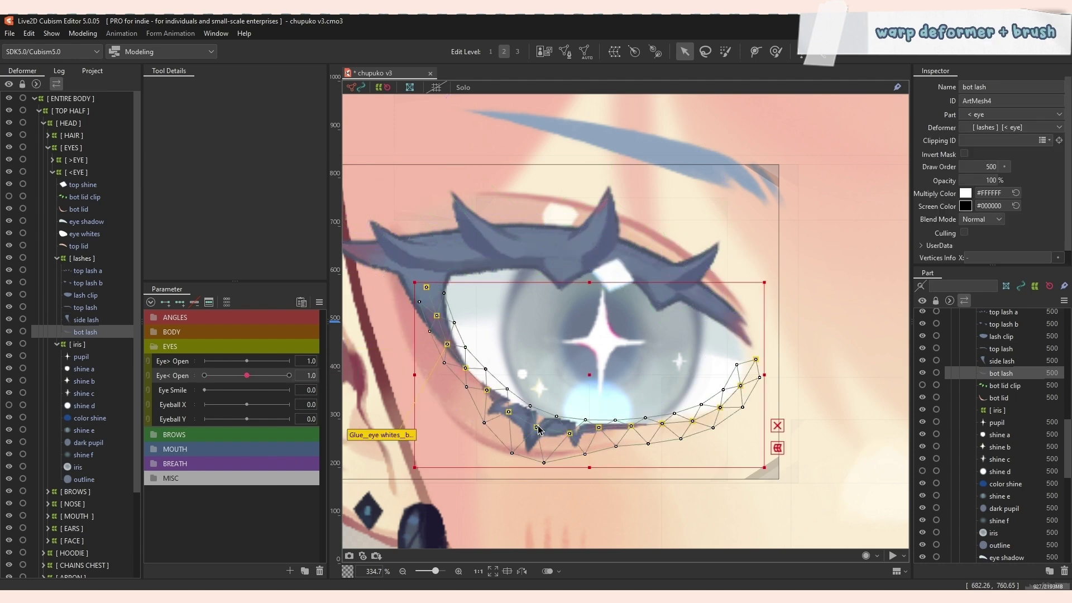
{"action": "left_click_drag", "start_coordinate": [534, 422], "coordinate": [557, 392]}
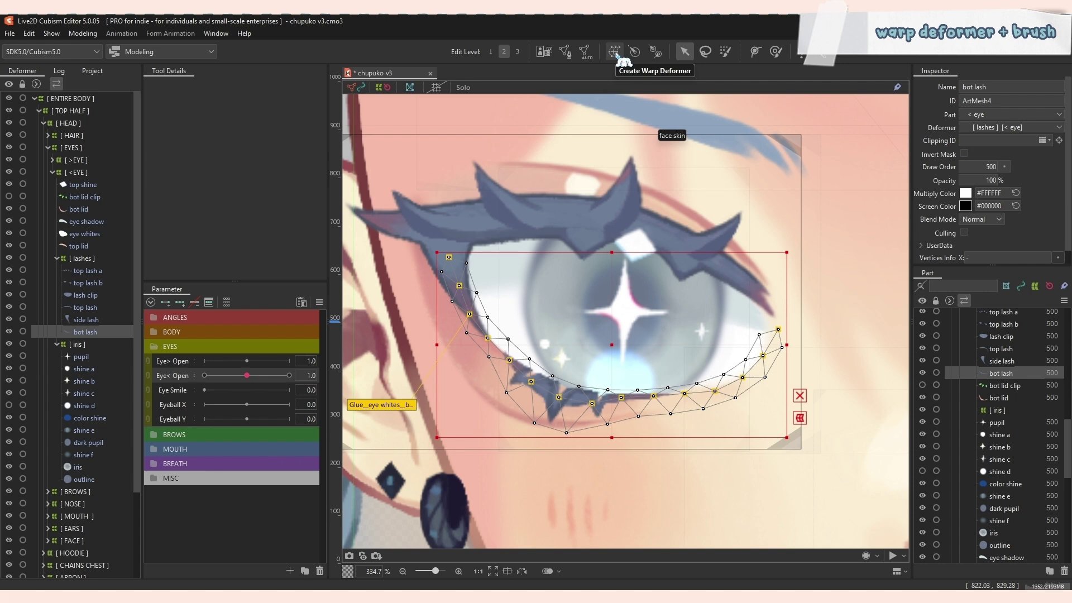
{"action": "left_click", "coordinate": [616, 53]}
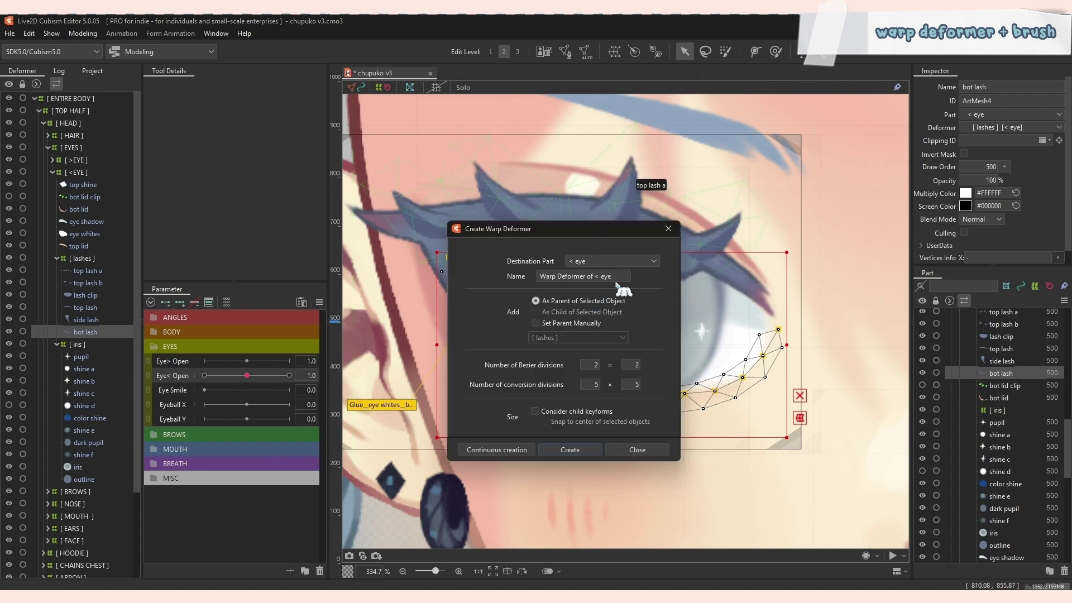
{"action": "left_click_drag", "start_coordinate": [616, 278], "coordinate": [474, 274]}
{"action": "type", "text": "eye open"}
{"action": "left_click", "coordinate": [570, 449]}
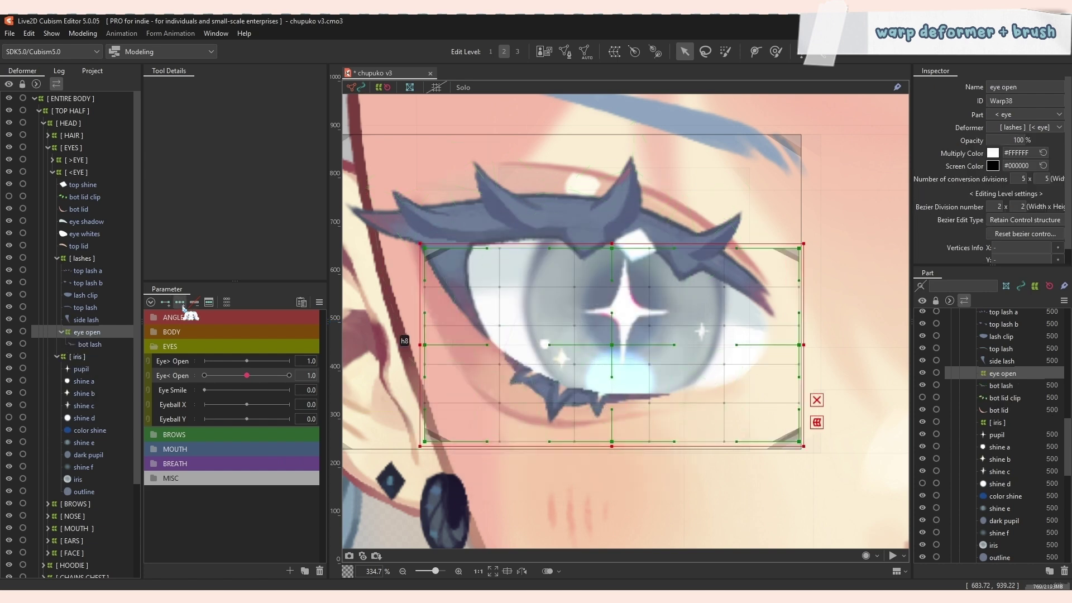
{"action": "left_click_drag", "start_coordinate": [246, 375], "coordinate": [202, 379]}
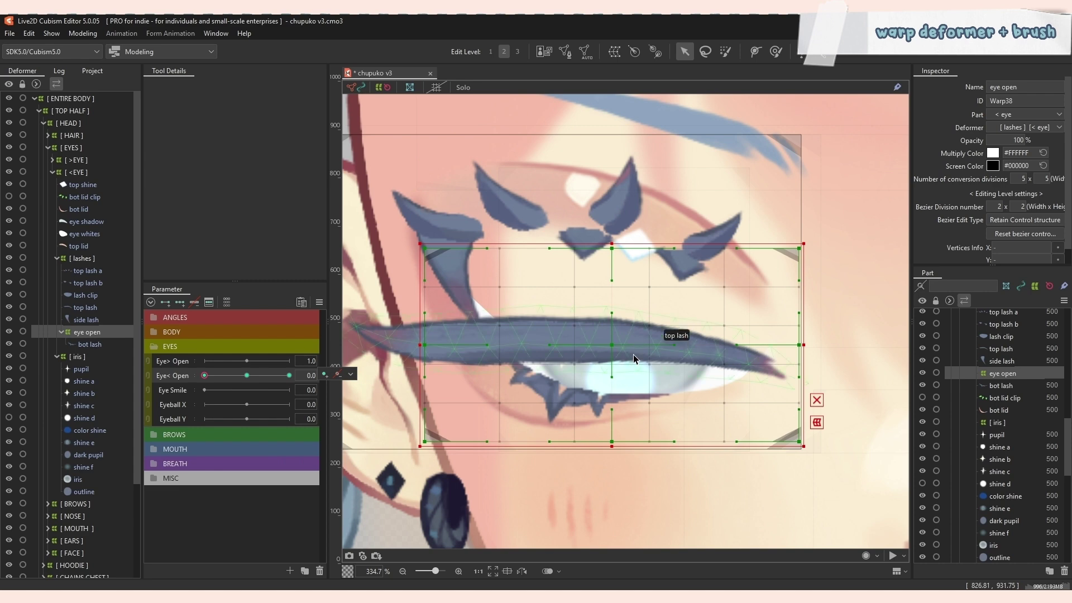
Compare the eye open deformer at Eye< Open 1.0 and 0.0, try moving its warp grid down, and undo the move.
{"action": "left_click", "coordinate": [73, 308]}
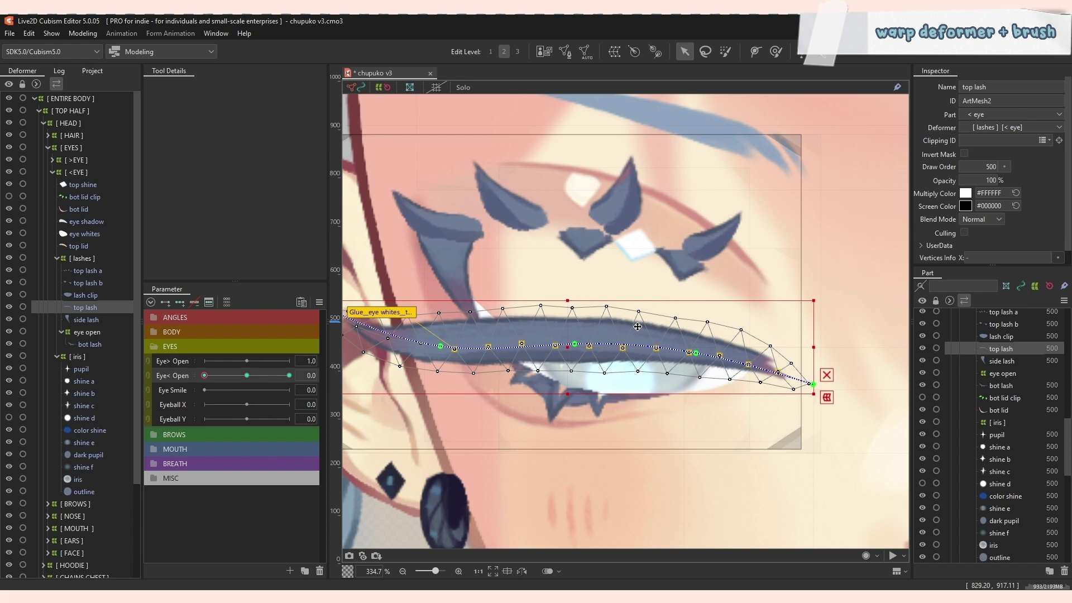
{"action": "left_click", "coordinate": [87, 332]}
{"action": "left_click", "coordinate": [246, 376]}
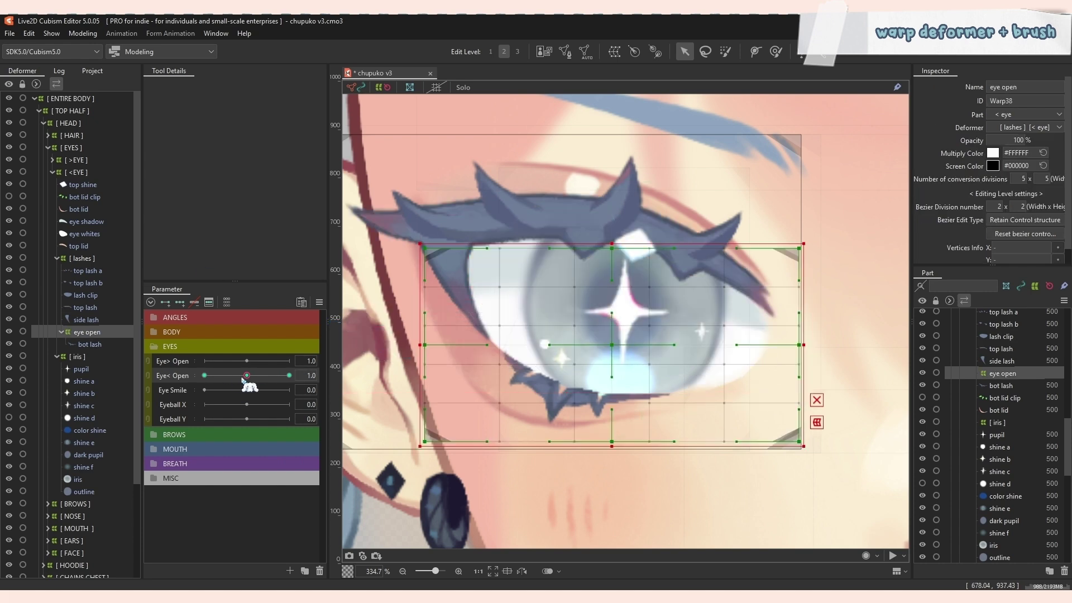
{"action": "left_click_drag", "start_coordinate": [246, 376], "coordinate": [202, 376]}
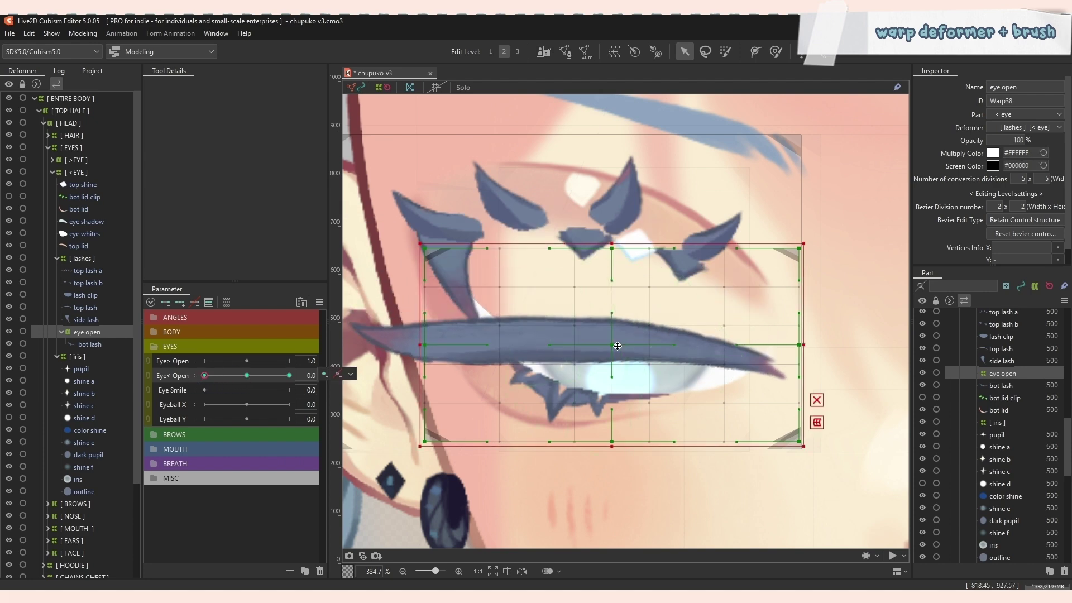
{"action": "left_click_drag", "start_coordinate": [615, 349], "coordinate": [618, 395]}
{"action": "key", "text": "ctrl+z"}
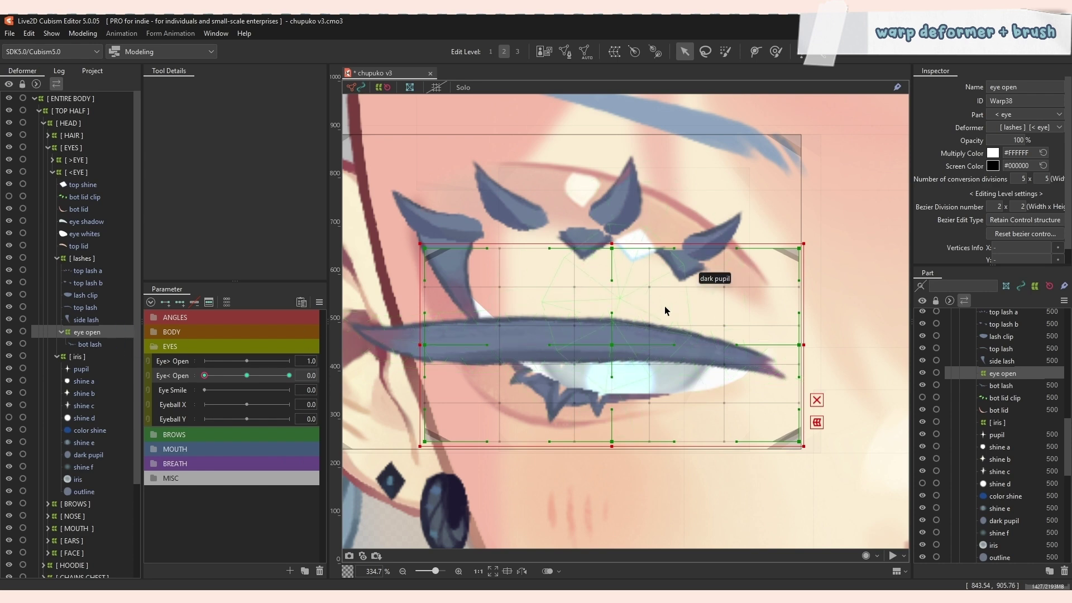
Set up the deform brush for the eye open warp with weight 66%, brush size 200.2 px and stiffness 25%.
{"action": "left_click", "coordinate": [775, 52]}
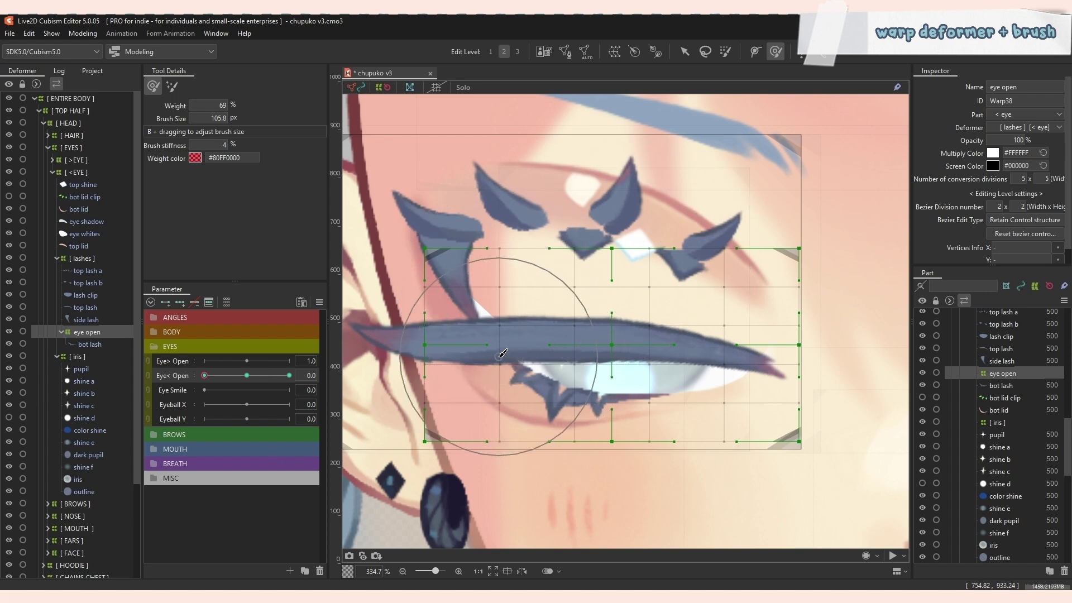
{"action": "key", "text": "b"}
{"action": "mouse_move", "coordinate": [537, 358]}
{"action": "left_mouse_down"}
{"action": "mouse_move", "coordinate": [657, 305]}
{"action": "mouse_move", "coordinate": [491, 354]}
{"action": "mouse_move", "coordinate": [642, 353]}
{"action": "mouse_move", "coordinate": [701, 303]}
{"action": "mouse_move", "coordinate": [698, 364]}
{"action": "mouse_move", "coordinate": [668, 323]}
{"action": "left_mouse_up"}
{"action": "scroll", "coordinate": [637, 319], "scroll_direction": "down", "scroll_amount": 2}
{"action": "scroll", "coordinate": [656, 371], "scroll_direction": "up", "scroll_amount": 2}
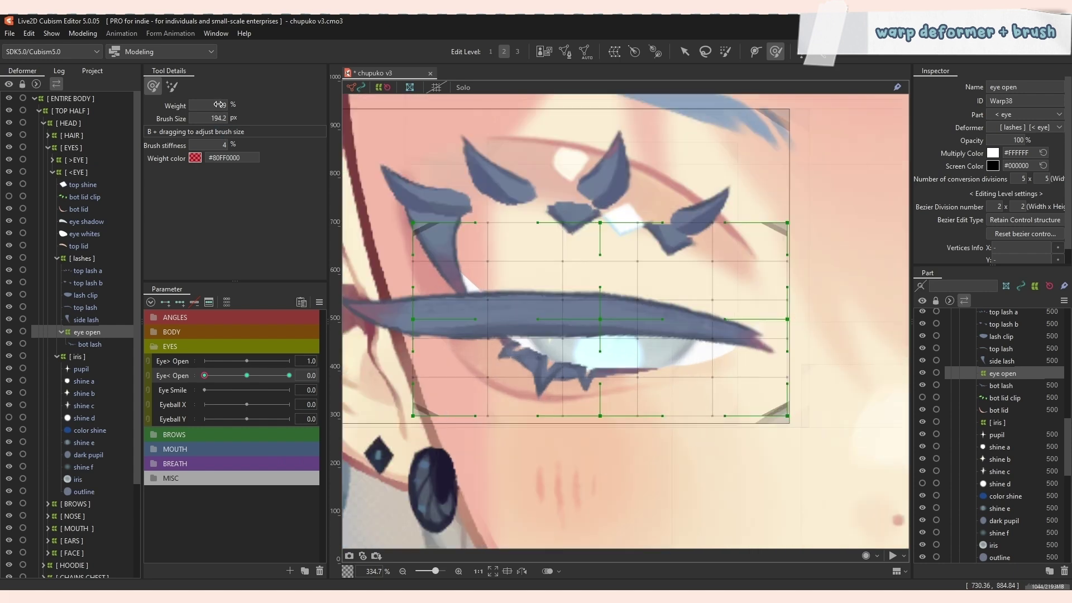
{"action": "left_click_drag", "start_coordinate": [230, 122], "coordinate": [230, 123]}
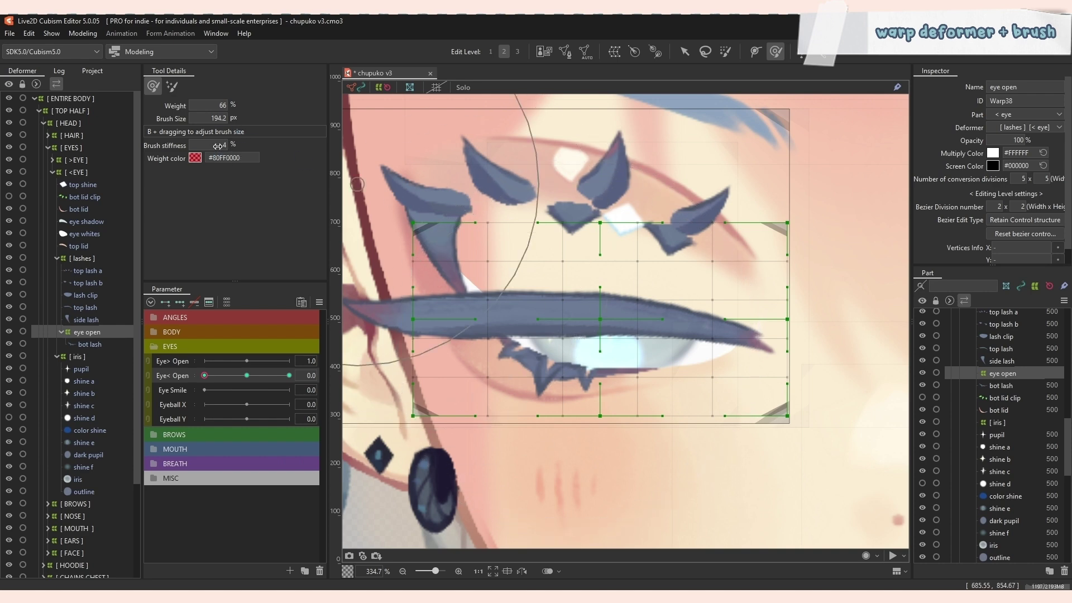
{"action": "left_click_drag", "start_coordinate": [218, 145], "coordinate": [221, 146]}
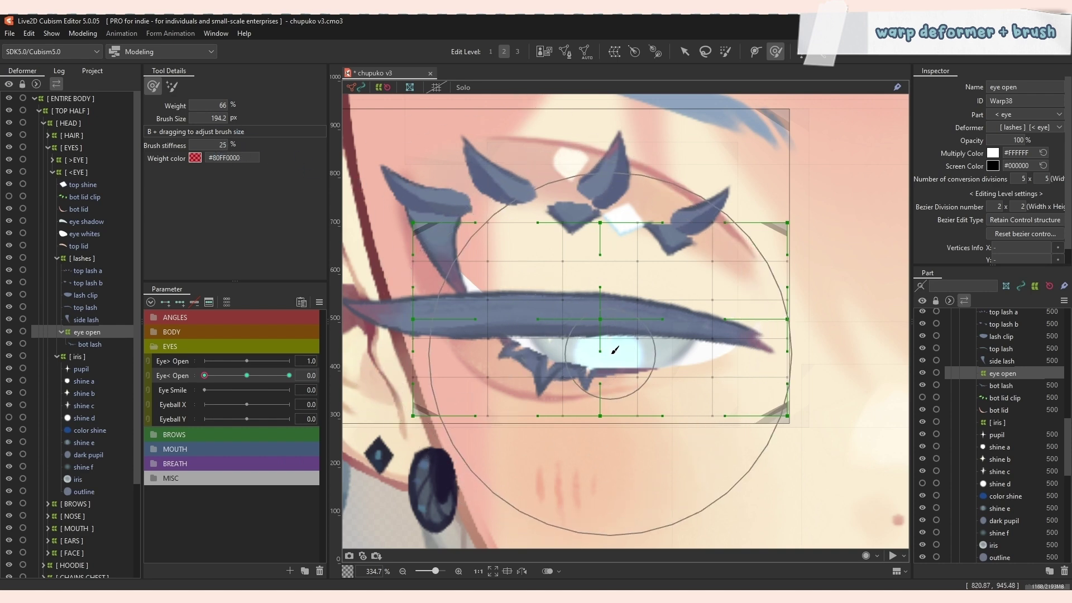
{"action": "left_click_drag", "start_coordinate": [222, 118], "coordinate": [226, 123]}
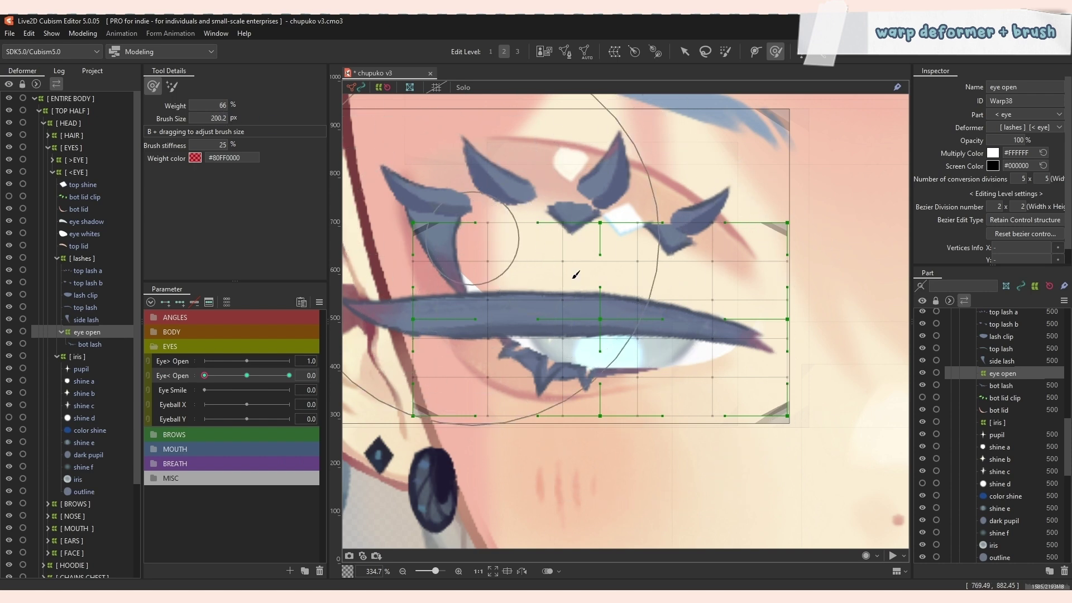
Try the deform brush on the eye open warp at weights 100%, 0% and 12%, undoing the test strokes.
{"action": "left_click_drag", "start_coordinate": [220, 105], "coordinate": [229, 106]}
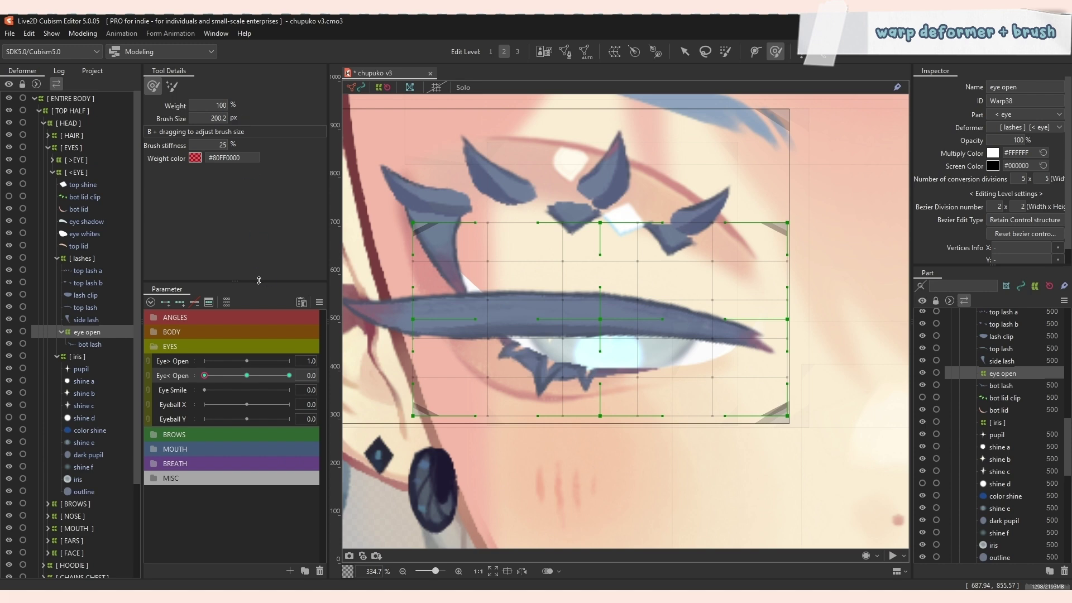
{"action": "mouse_move", "coordinate": [550, 296]}
{"action": "left_mouse_down"}
{"action": "mouse_move", "coordinate": [559, 410]}
{"action": "mouse_move", "coordinate": [538, 152]}
{"action": "mouse_move", "coordinate": [536, 351]}
{"action": "left_mouse_up"}
{"action": "key", "text": "ctrl+z"}
{"action": "left_click_drag", "start_coordinate": [220, 105], "coordinate": [193, 106]}
{"action": "mouse_move", "coordinate": [580, 357]}
{"action": "left_mouse_down"}
{"action": "mouse_move", "coordinate": [591, 473]}
{"action": "mouse_move", "coordinate": [524, 383]}
{"action": "left_mouse_up"}
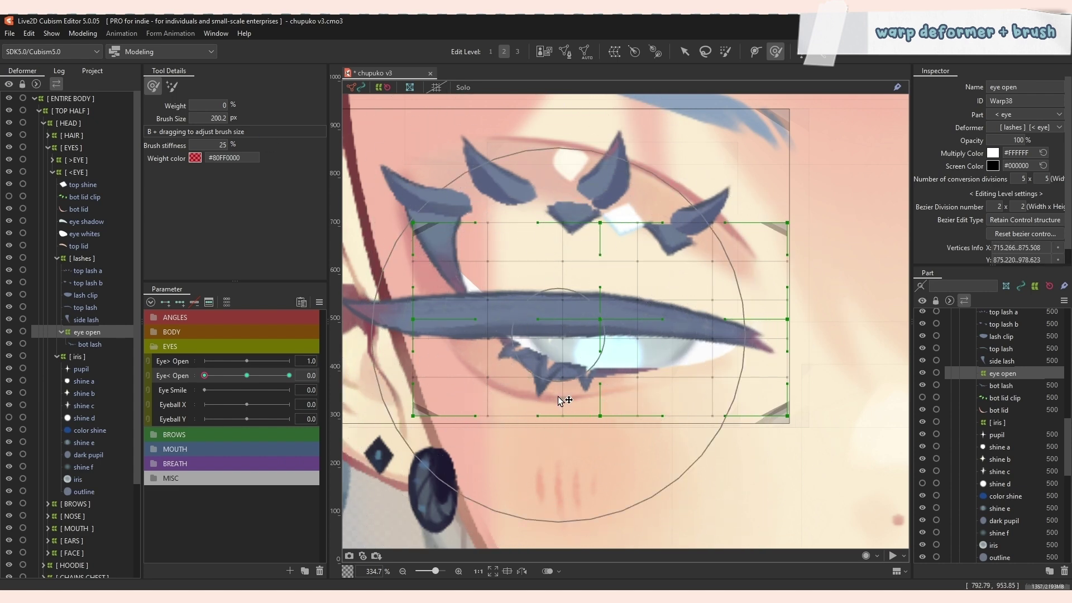
{"action": "left_click_drag", "start_coordinate": [214, 105], "coordinate": [221, 106]}
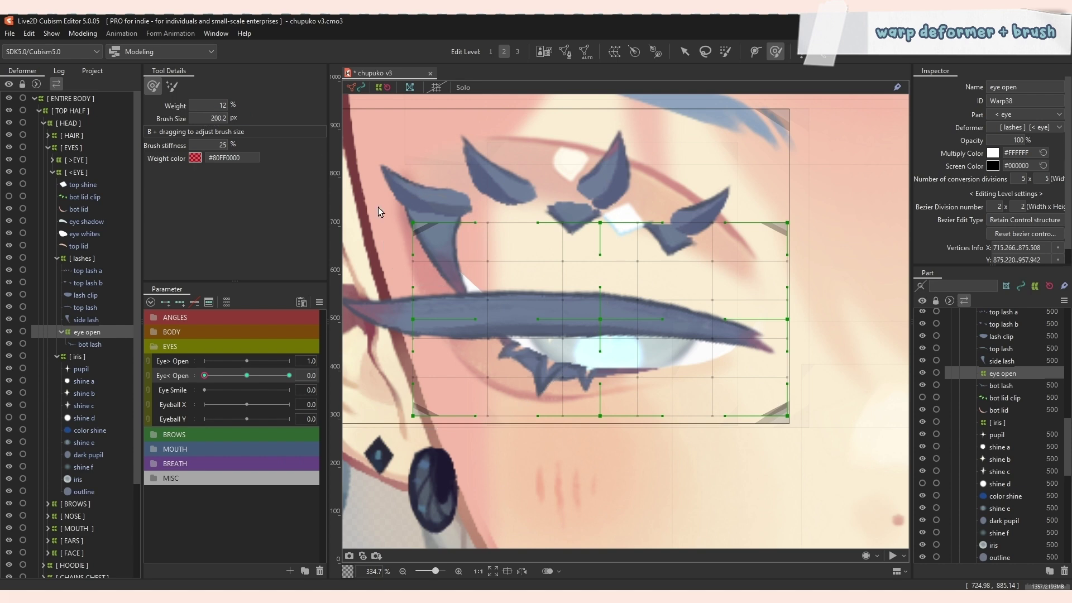
{"action": "mouse_move", "coordinate": [488, 290]}
{"action": "left_mouse_down"}
{"action": "mouse_move", "coordinate": [495, 471]}
{"action": "mouse_move", "coordinate": [517, 22]}
{"action": "mouse_move", "coordinate": [542, 162]}
{"action": "mouse_move", "coordinate": [509, 294]}
{"action": "mouse_move", "coordinate": [524, 84]}
{"action": "left_mouse_up"}
{"action": "key", "text": "ctrl+z"}
Set the deform brush weight to 37%, try strokes near the bottom lash, and undo them.
{"action": "left_click_drag", "start_coordinate": [215, 106], "coordinate": [224, 106]}
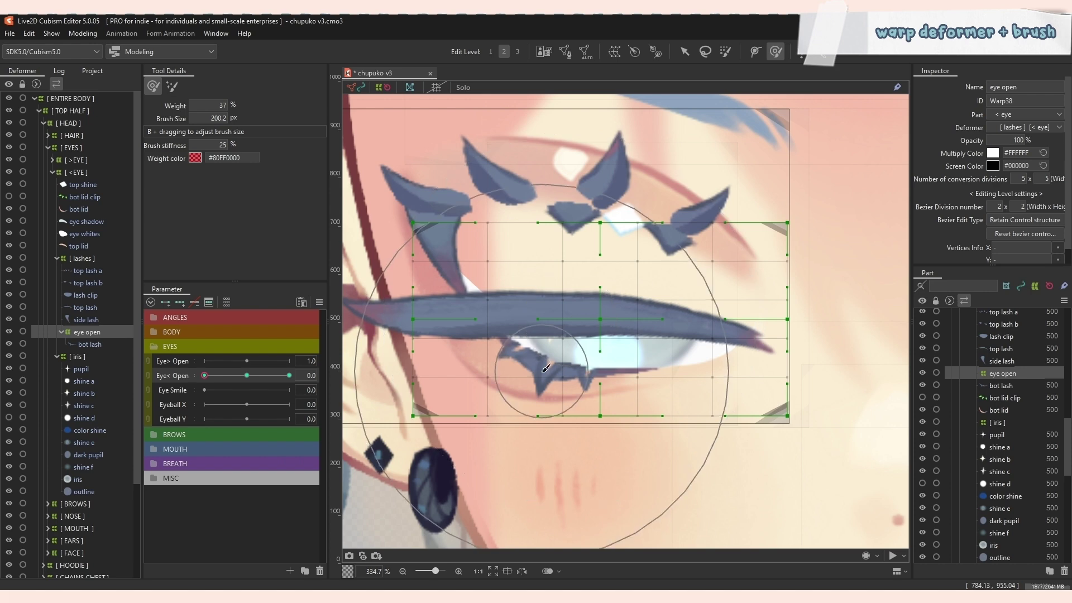
{"action": "mouse_move", "coordinate": [549, 381]}
{"action": "left_mouse_down"}
{"action": "mouse_move", "coordinate": [555, 354]}
{"action": "mouse_move", "coordinate": [549, 415]}
{"action": "mouse_move", "coordinate": [501, 342]}
{"action": "mouse_move", "coordinate": [508, 423]}
{"action": "mouse_move", "coordinate": [572, 353]}
{"action": "mouse_move", "coordinate": [524, 435]}
{"action": "mouse_move", "coordinate": [596, 411]}
{"action": "mouse_move", "coordinate": [491, 369]}
{"action": "mouse_move", "coordinate": [447, 373]}
{"action": "mouse_move", "coordinate": [652, 361]}
{"action": "mouse_move", "coordinate": [553, 449]}
{"action": "mouse_move", "coordinate": [462, 373]}
{"action": "mouse_move", "coordinate": [495, 394]}
{"action": "mouse_move", "coordinate": [781, 350]}
{"action": "mouse_move", "coordinate": [452, 415]}
{"action": "mouse_move", "coordinate": [552, 363]}
{"action": "left_mouse_up"}
{"action": "key", "text": "ctrl+z"}
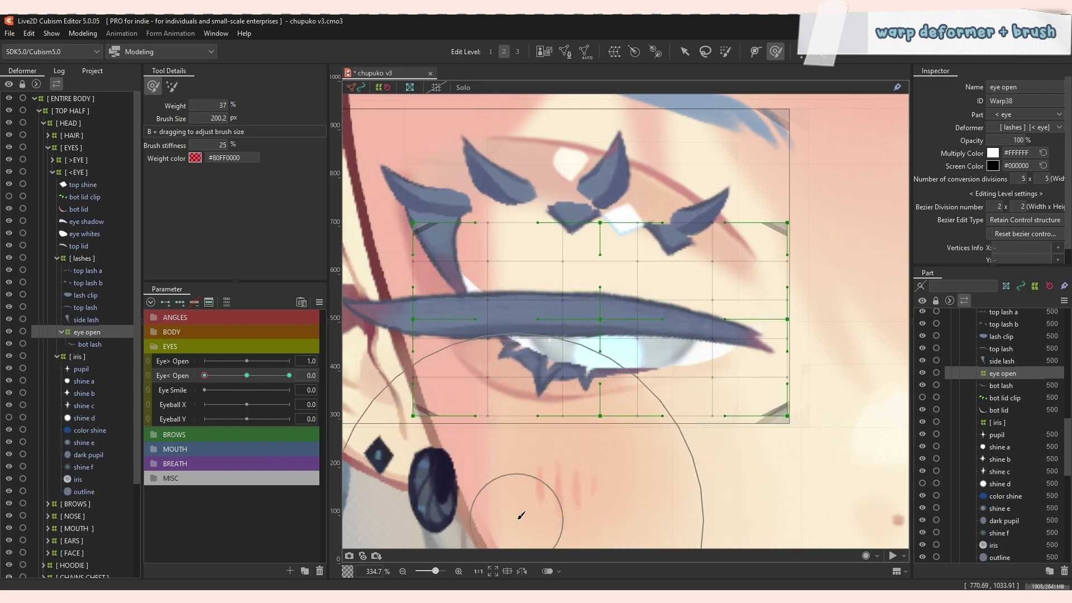
{"action": "mouse_move", "coordinate": [521, 515]}
{"action": "left_mouse_down"}
{"action": "mouse_move", "coordinate": [468, 490]}
{"action": "mouse_move", "coordinate": [649, 386]}
{"action": "mouse_move", "coordinate": [597, 304]}
{"action": "mouse_move", "coordinate": [503, 581]}
{"action": "mouse_move", "coordinate": [335, 357]}
{"action": "mouse_move", "coordinate": [712, 359]}
{"action": "left_mouse_up"}
{"action": "key", "text": "ctrl+z"}
Brush the eye open warp grid at Eye< Open 0.0 to curve the bottom lash up beneath the closed top lash.
{"action": "scroll", "coordinate": [588, 328], "scroll_direction": "down", "scroll_amount": 2}
{"action": "mouse_move", "coordinate": [205, 380]}
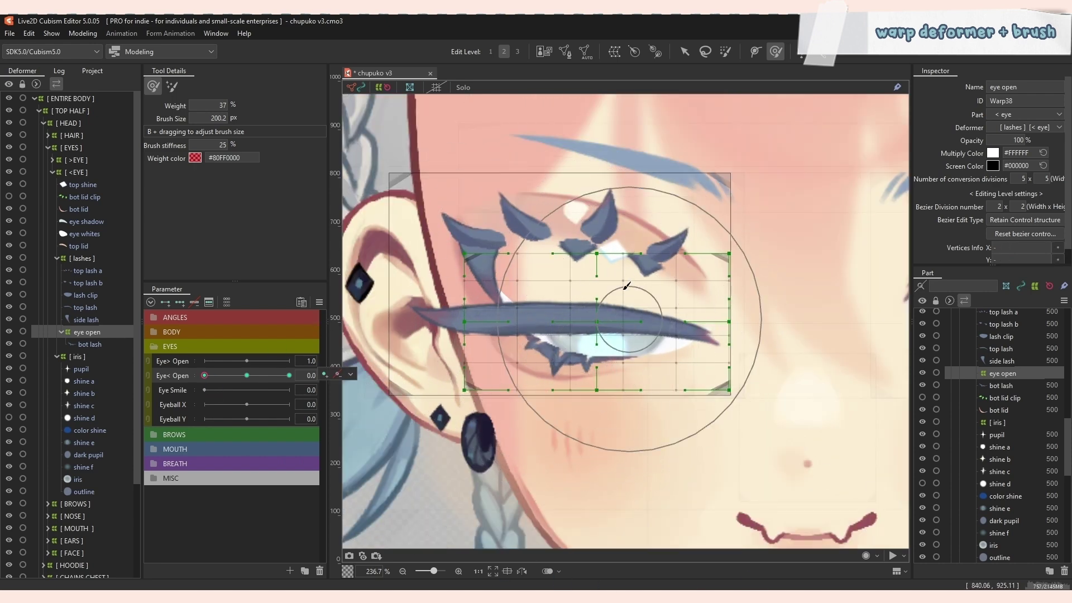
{"action": "left_click_drag", "start_coordinate": [496, 266], "coordinate": [474, 330]}
{"action": "left_click_drag", "start_coordinate": [570, 389], "coordinate": [587, 350]}
{"action": "mouse_move", "coordinate": [624, 389]}
{"action": "left_mouse_down"}
{"action": "mouse_move", "coordinate": [656, 398]}
{"action": "mouse_move", "coordinate": [651, 376]}
{"action": "left_mouse_up"}
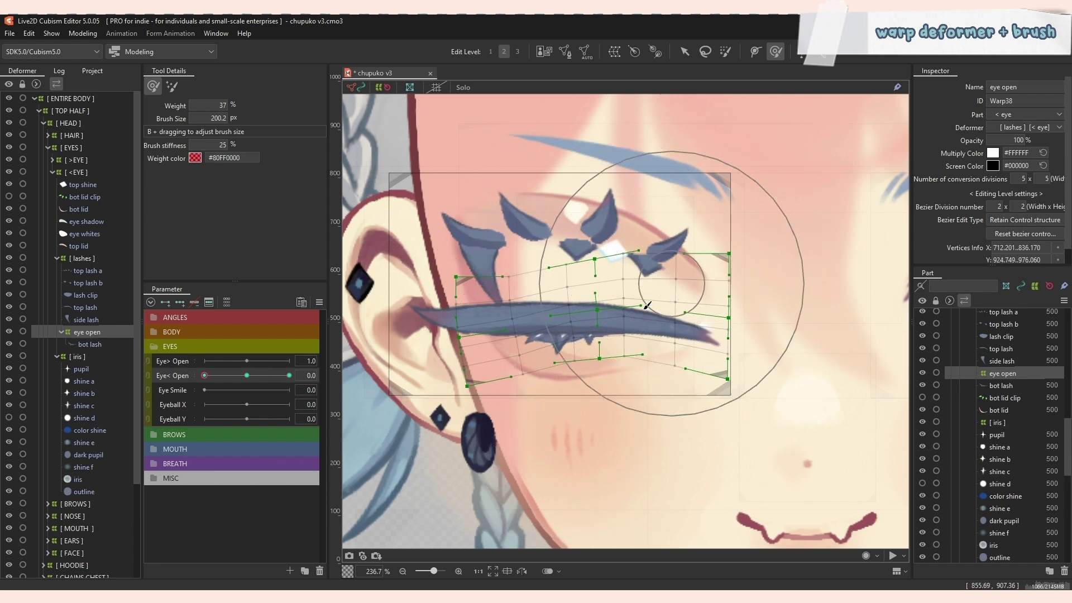
{"action": "left_click_drag", "start_coordinate": [809, 240], "coordinate": [750, 306]}
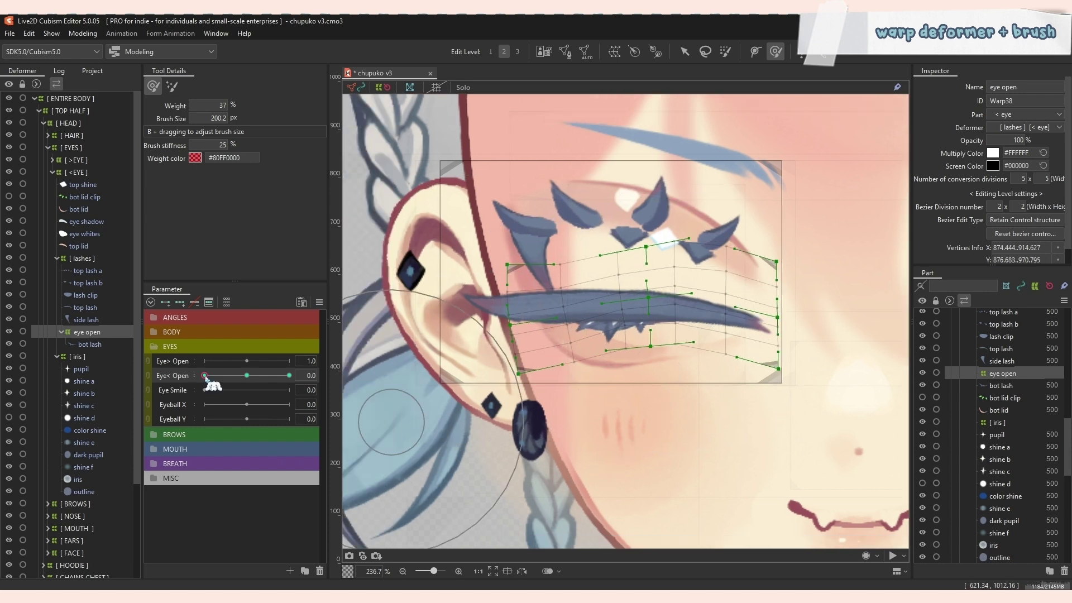
Scrub Eye< Open between 0.0 and 1.0 to compare the closed and open bottom lash, with the Arrow tool active.
{"action": "left_click_drag", "start_coordinate": [204, 375], "coordinate": [246, 376]}
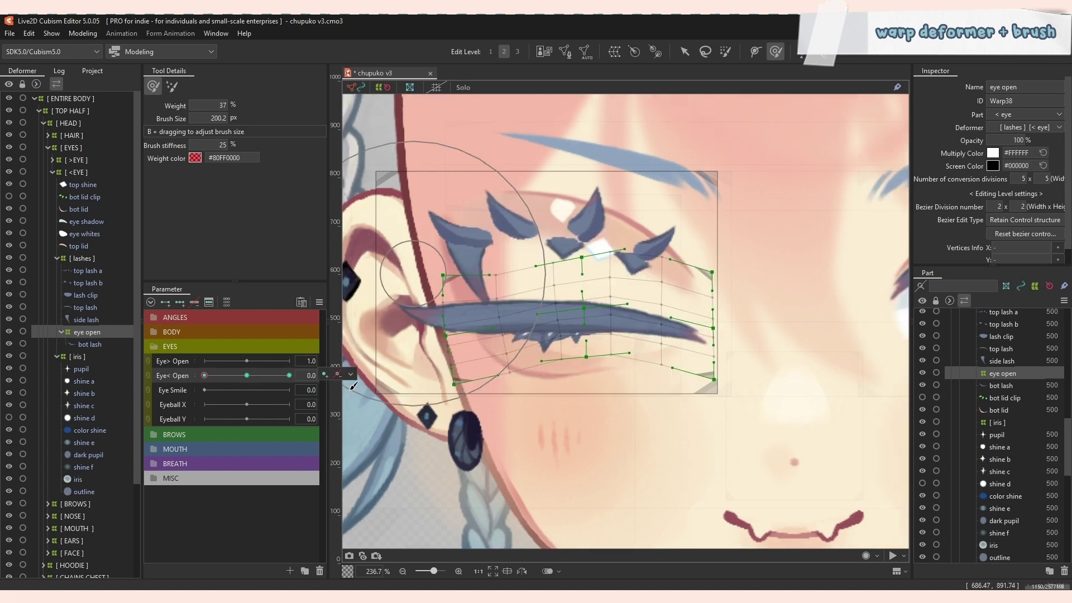
{"action": "scroll", "coordinate": [584, 342], "scroll_direction": "up", "scroll_amount": 2}
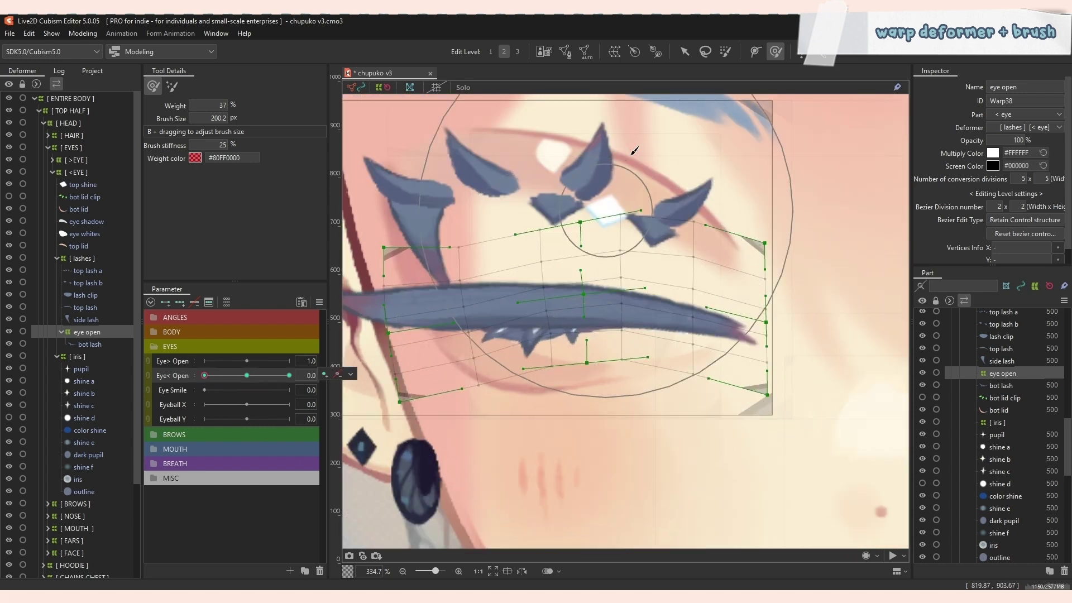
{"action": "left_click", "coordinate": [684, 51]}
{"action": "left_click_drag", "start_coordinate": [246, 375], "coordinate": [200, 393]}
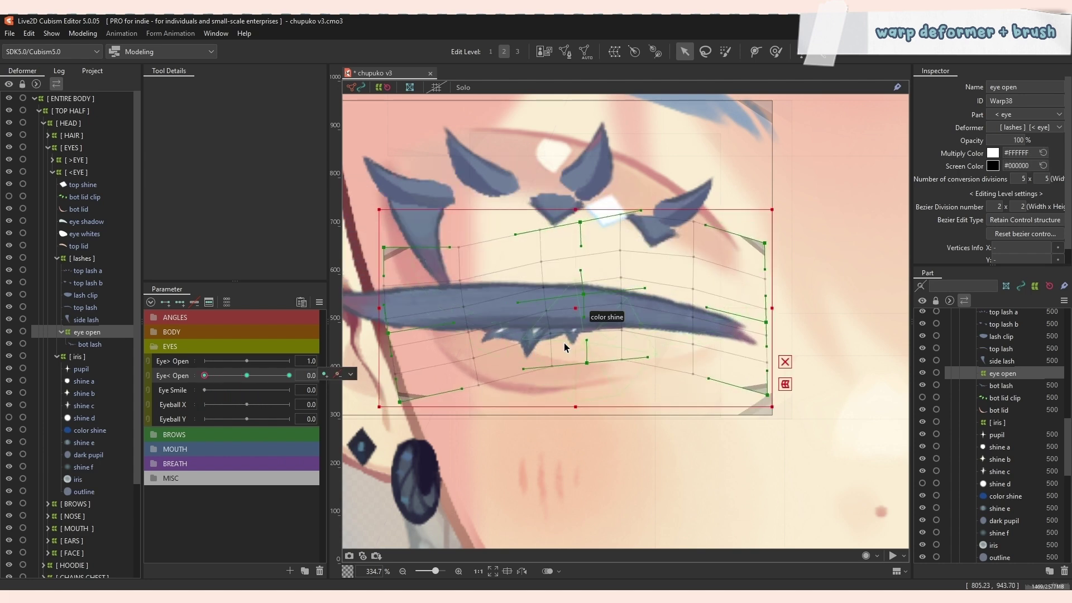
{"action": "left_click", "coordinate": [247, 376]}
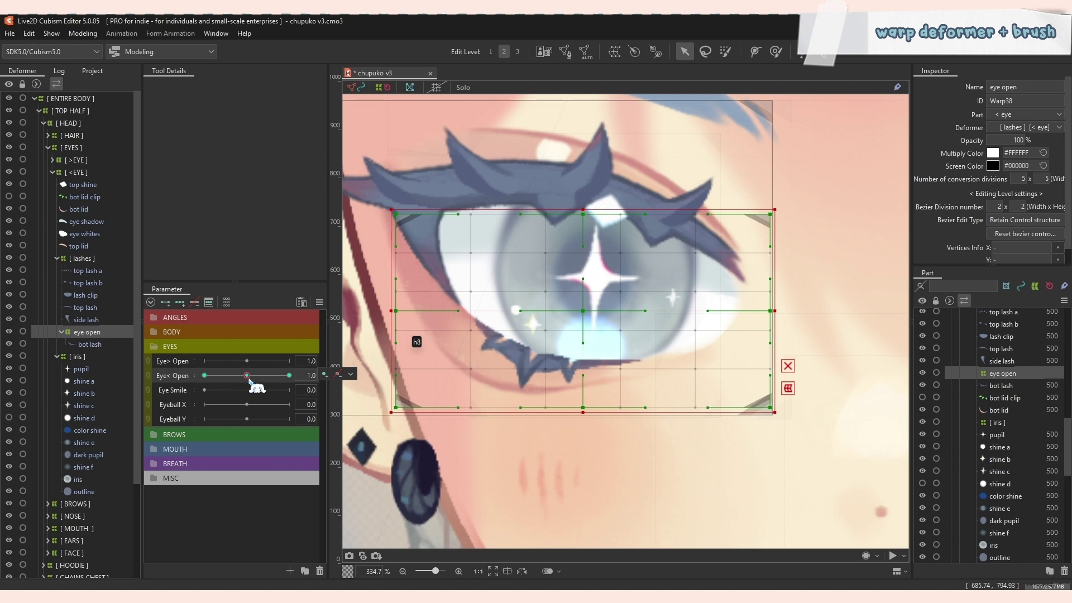
{"action": "left_click", "coordinate": [204, 375]}
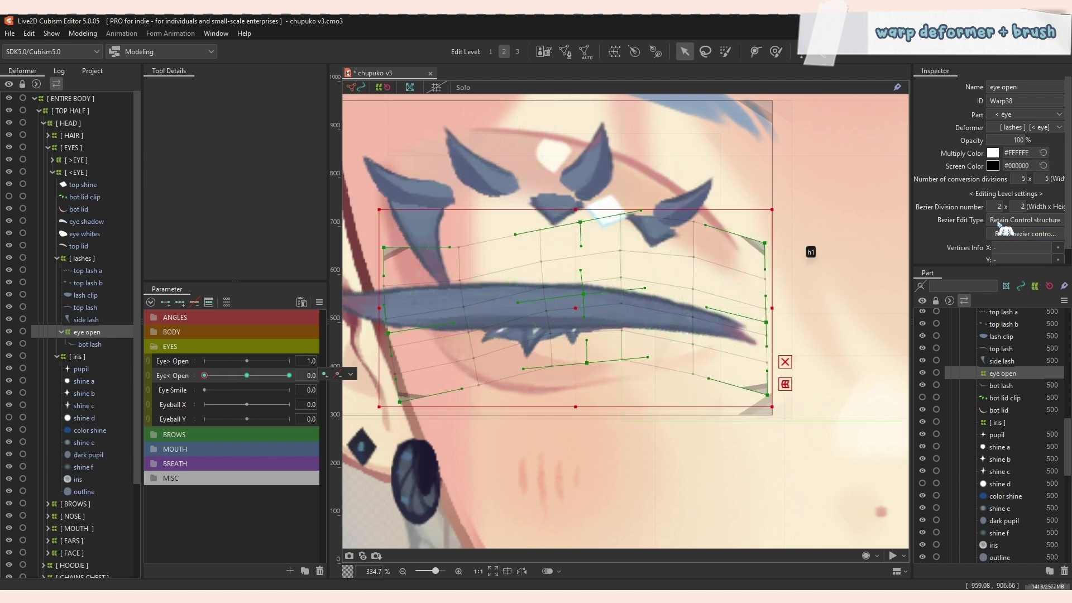
Set the eye open warp's Bezier Edit Type to Smooth All and nudge its lower-middle and centre control points to fit the closed lash.
{"action": "left_click", "coordinate": [999, 223]}
{"action": "left_click", "coordinate": [1008, 267]}
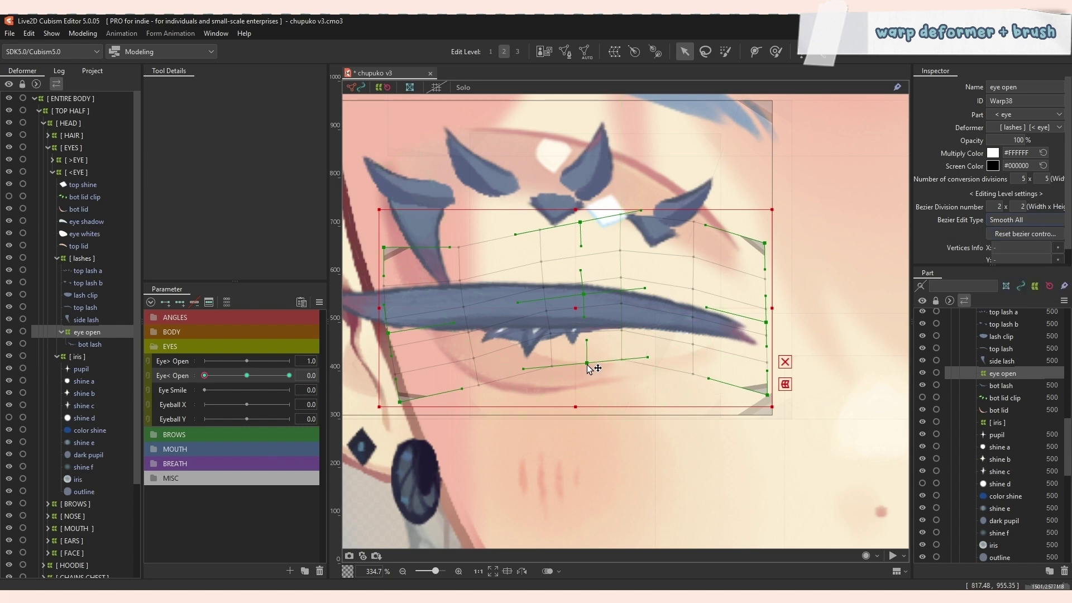
{"action": "left_click_drag", "start_coordinate": [587, 363], "coordinate": [587, 368]}
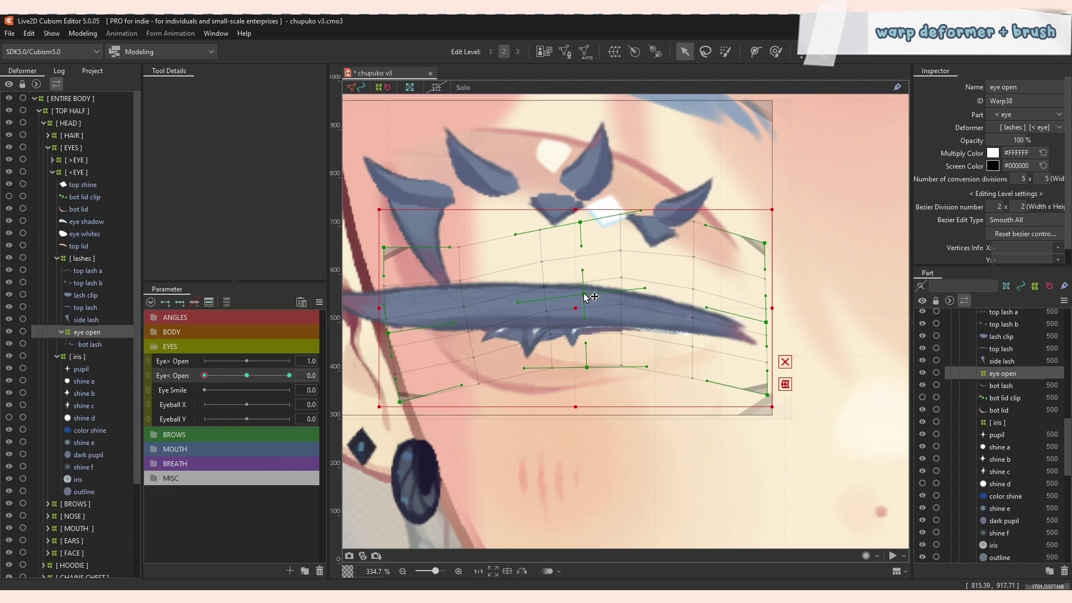
{"action": "left_click_drag", "start_coordinate": [583, 292], "coordinate": [581, 293]}
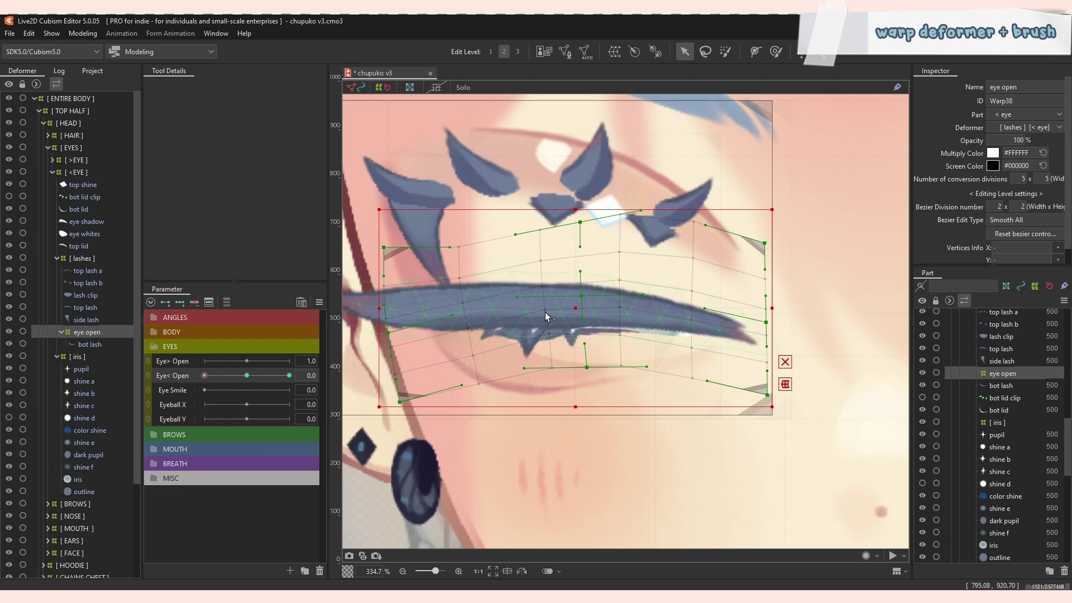
{"action": "left_click", "coordinate": [548, 335]}
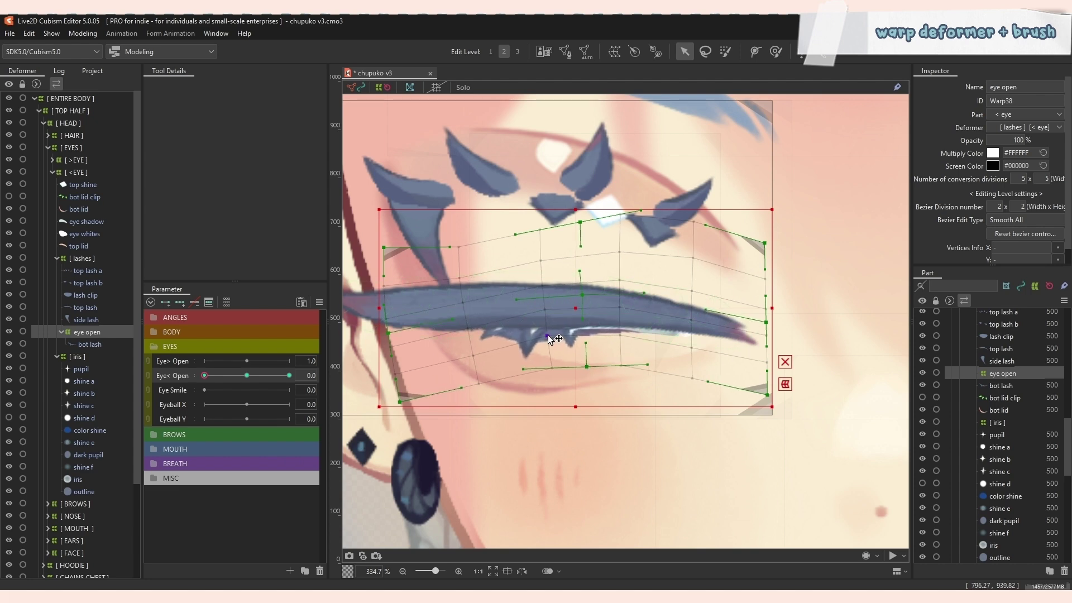
Compare the bottom lash at Eye< Open 1.0 and 0.0, try pulling an inner grid point down, and undo the move.
{"action": "mouse_move", "coordinate": [204, 375]}
{"action": "left_mouse_down"}
{"action": "mouse_move", "coordinate": [251, 375]}
{"action": "mouse_move", "coordinate": [205, 384]}
{"action": "left_mouse_up"}
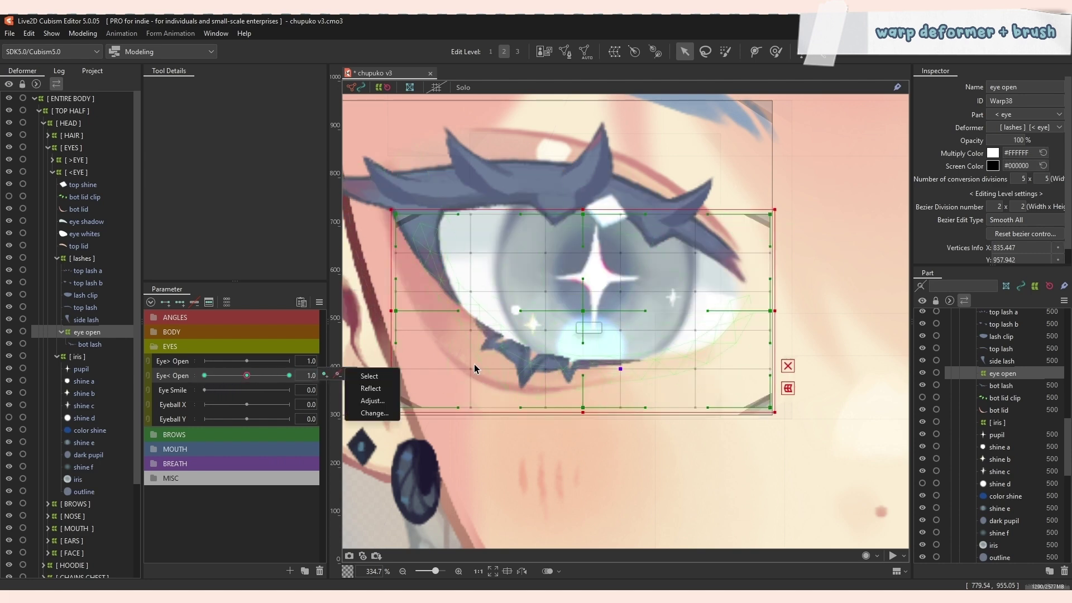
{"action": "left_click_drag", "start_coordinate": [247, 375], "coordinate": [205, 375]}
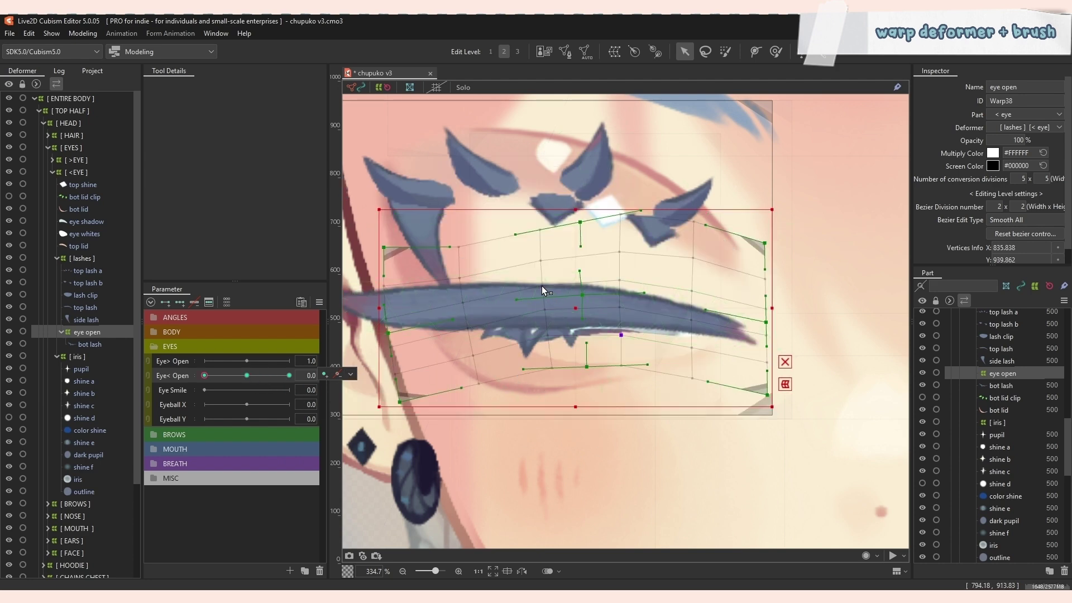
{"action": "left_click_drag", "start_coordinate": [516, 299], "coordinate": [436, 389]}
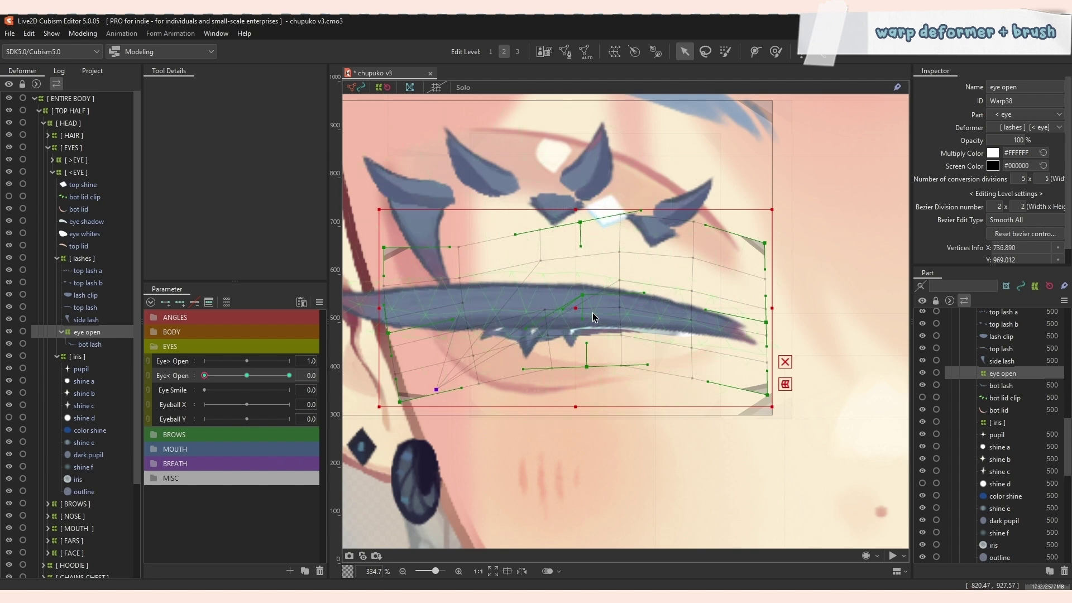
{"action": "key", "text": "ctrl+z"}
Raise the lower-right corner and right-middle control points of the eye open warp and fine-tune its centre point.
{"action": "left_click_drag", "start_coordinate": [767, 396], "coordinate": [764, 371]}
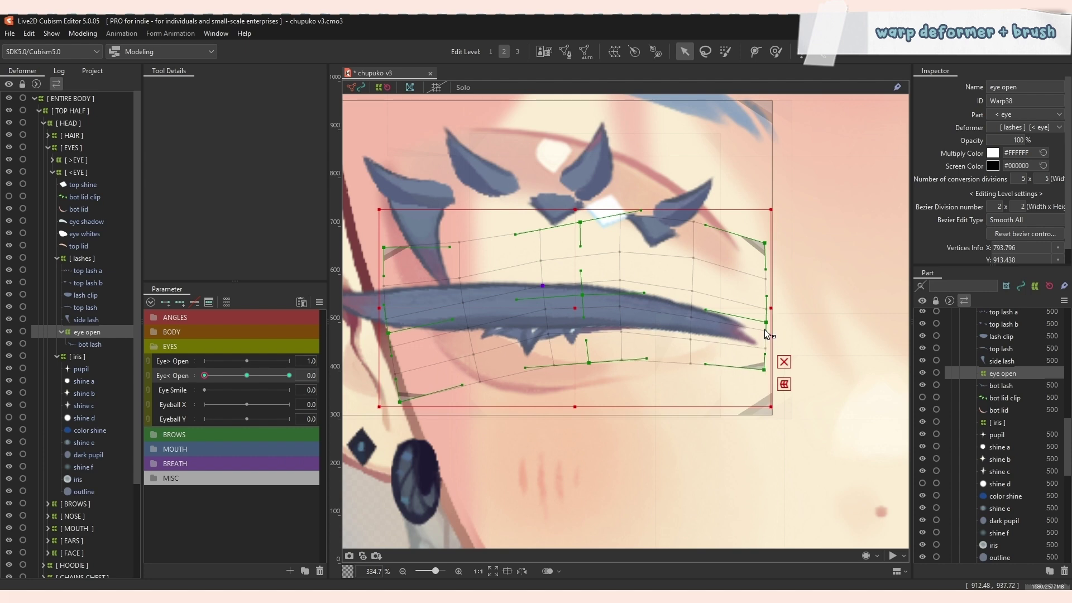
{"action": "left_click_drag", "start_coordinate": [766, 325], "coordinate": [767, 321]}
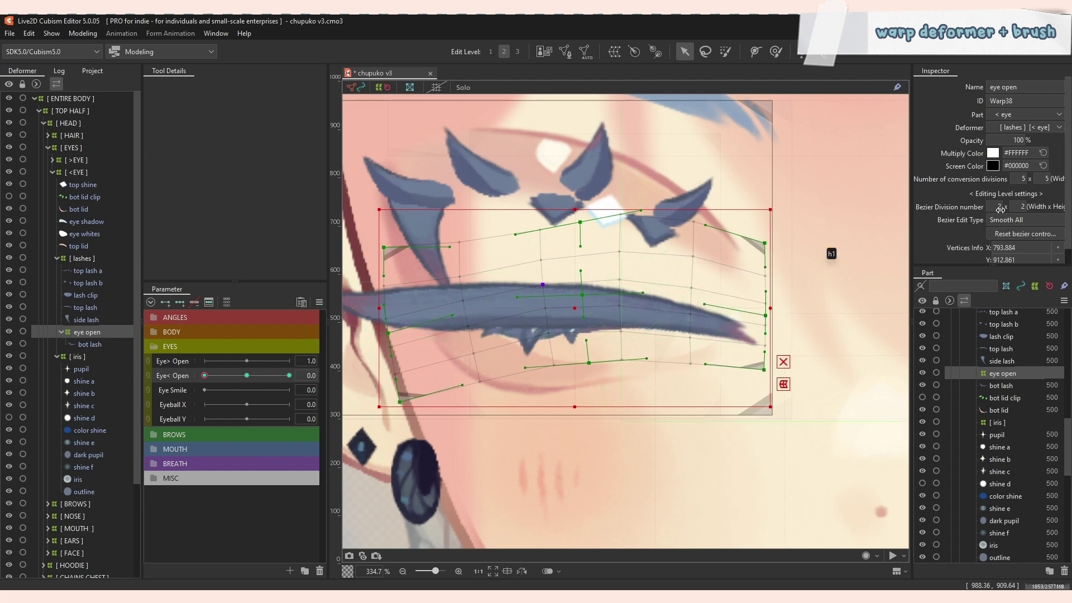
{"action": "left_click_drag", "start_coordinate": [1000, 208], "coordinate": [977, 210]}
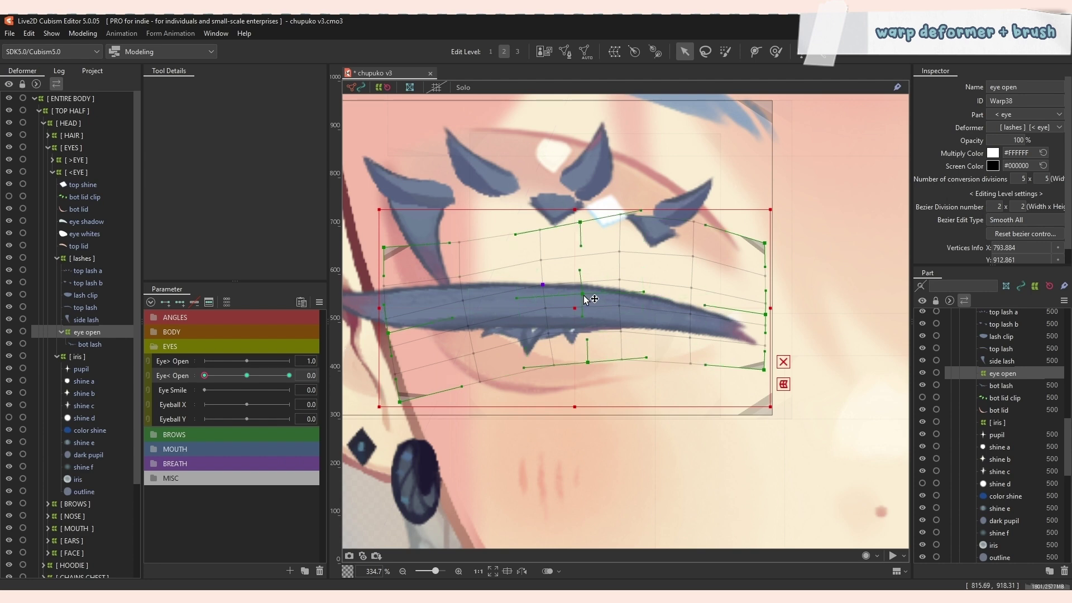
{"action": "left_click_drag", "start_coordinate": [582, 294], "coordinate": [581, 295]}
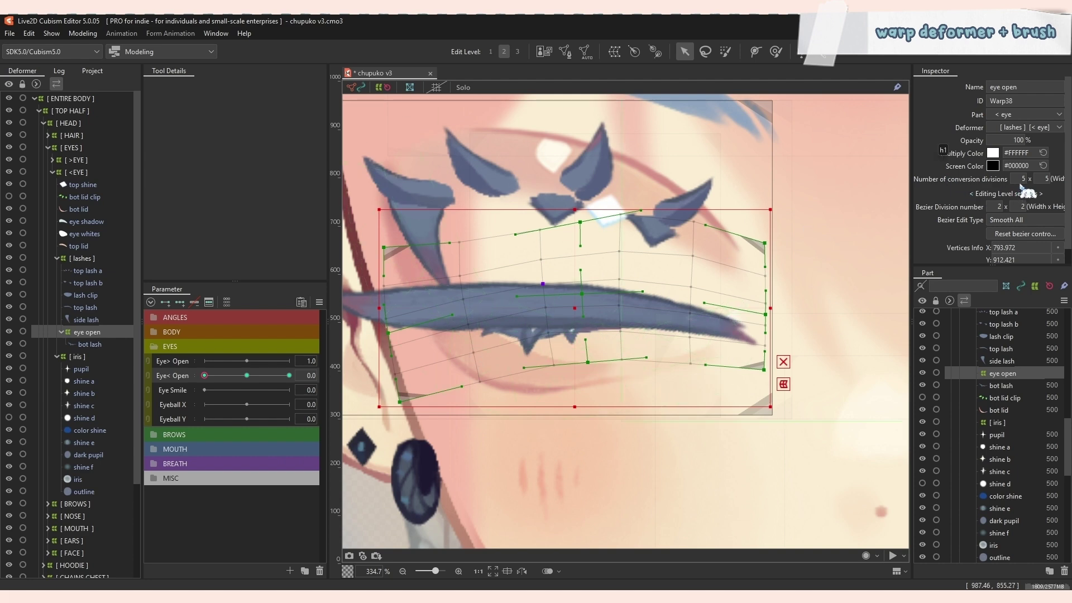
Set the eye open warp's conversion divisions to 9 x 6, adjust an inner grid point at the lash spikes, and scrub Eye< Open.
{"action": "mouse_move", "coordinate": [1020, 180]}
{"action": "left_mouse_down"}
{"action": "mouse_move", "coordinate": [1048, 186]}
{"action": "mouse_move", "coordinate": [1032, 179]}
{"action": "left_mouse_up"}
{"action": "left_click", "coordinate": [524, 345]}
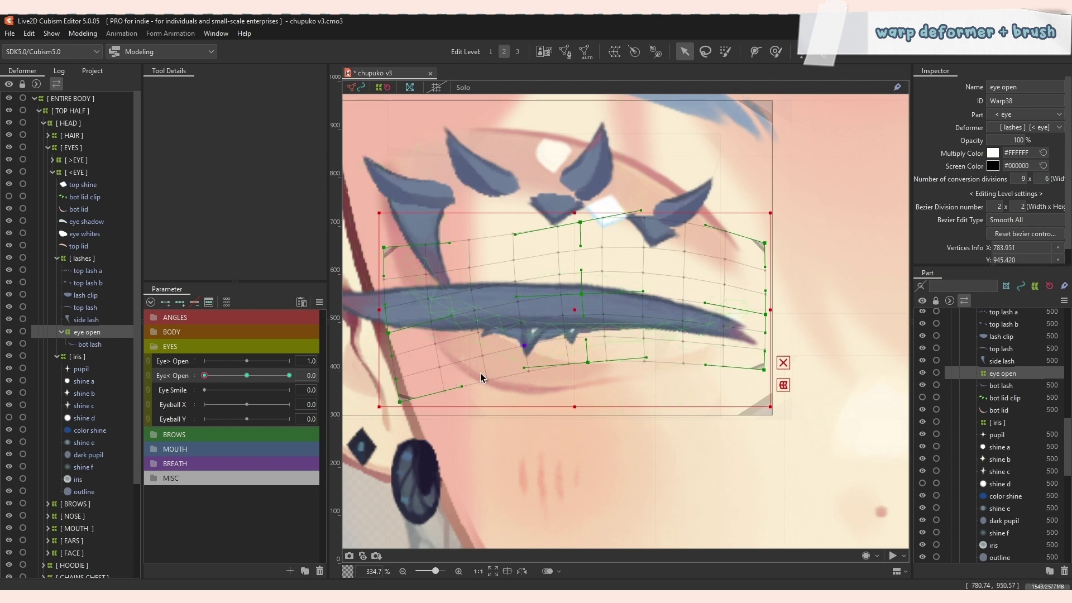
{"action": "left_click_drag", "start_coordinate": [204, 375], "coordinate": [200, 398]}
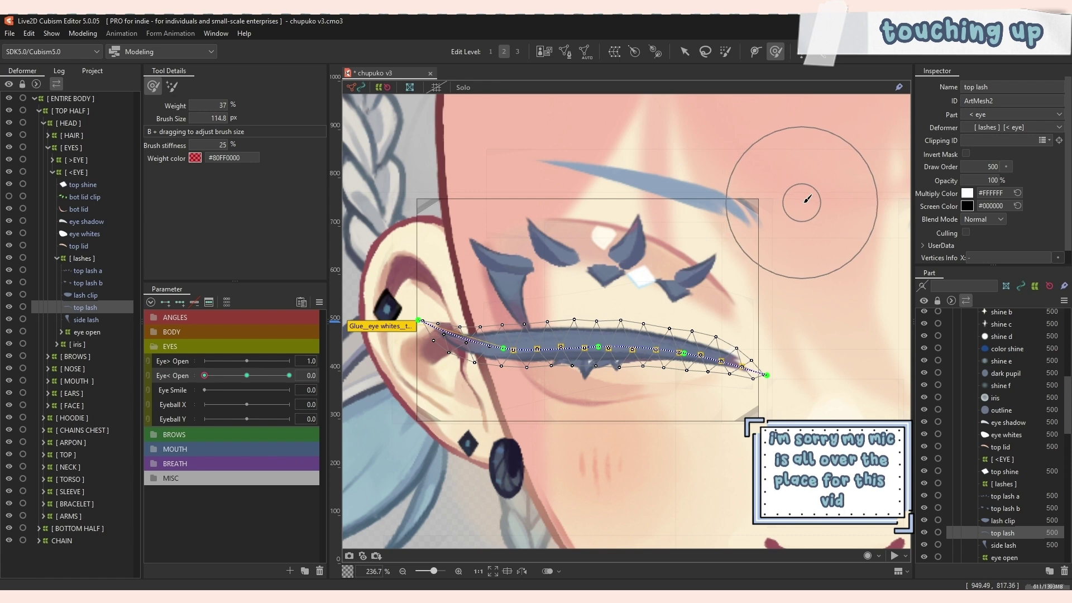
Hide the selection display, reduce the deform brush size, and touch up the inner end of the closed top lash.
{"action": "key", "text": "ctrl+h"}
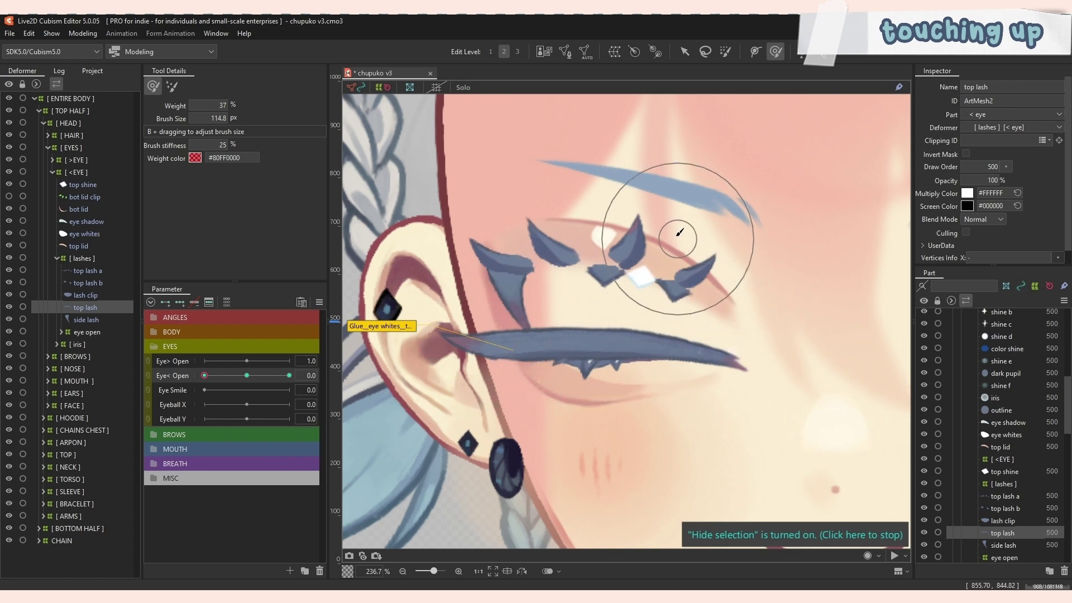
{"action": "key", "text": "b"}
{"action": "left_click_drag", "start_coordinate": [706, 239], "coordinate": [636, 275]}
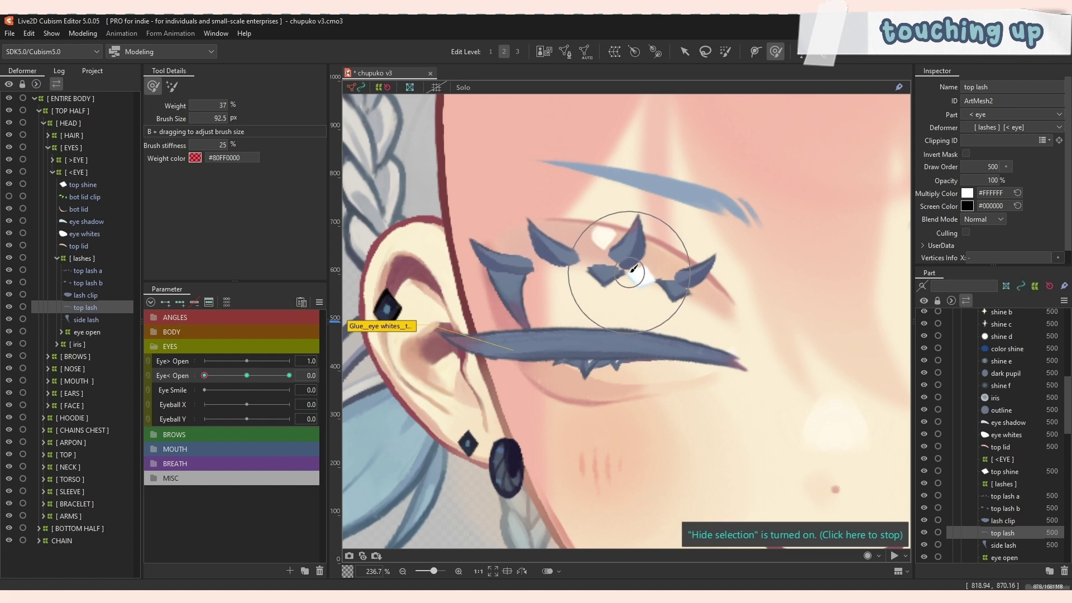
{"action": "key", "text": "b"}
{"action": "mouse_move", "coordinate": [754, 292]}
{"action": "left_mouse_down"}
{"action": "mouse_move", "coordinate": [687, 317]}
{"action": "mouse_move", "coordinate": [699, 333]}
{"action": "mouse_move", "coordinate": [689, 313]}
{"action": "mouse_move", "coordinate": [694, 323]}
{"action": "left_mouse_up"}
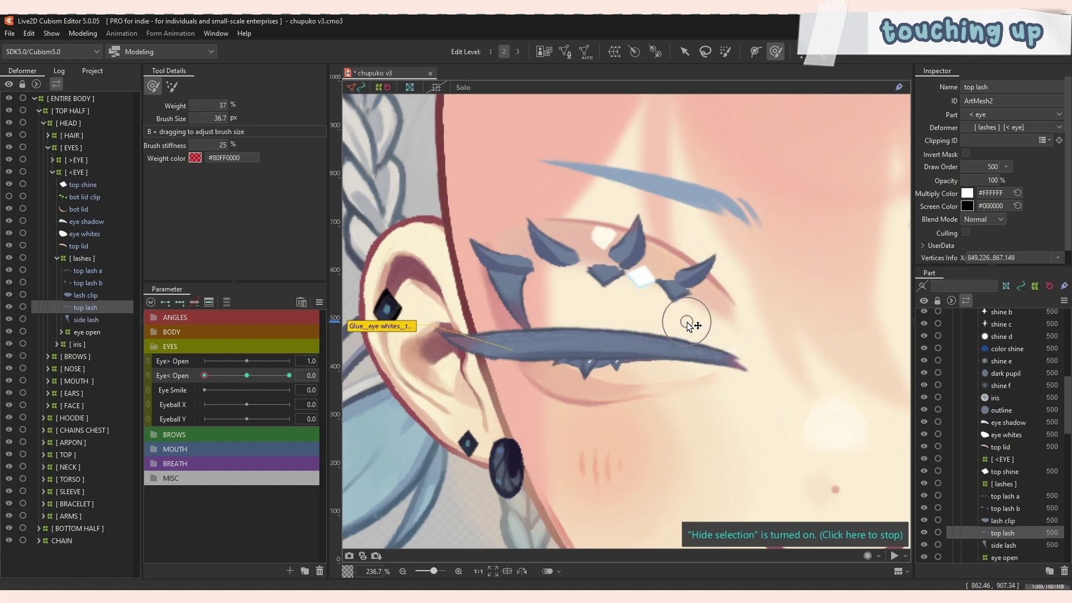
{"action": "key", "text": "b"}
{"action": "left_click_drag", "start_coordinate": [650, 425], "coordinate": [586, 410]}
{"action": "mouse_move", "coordinate": [729, 394]}
{"action": "left_mouse_down"}
{"action": "mouse_move", "coordinate": [756, 368]}
{"action": "mouse_move", "coordinate": [720, 302]}
{"action": "left_mouse_up"}
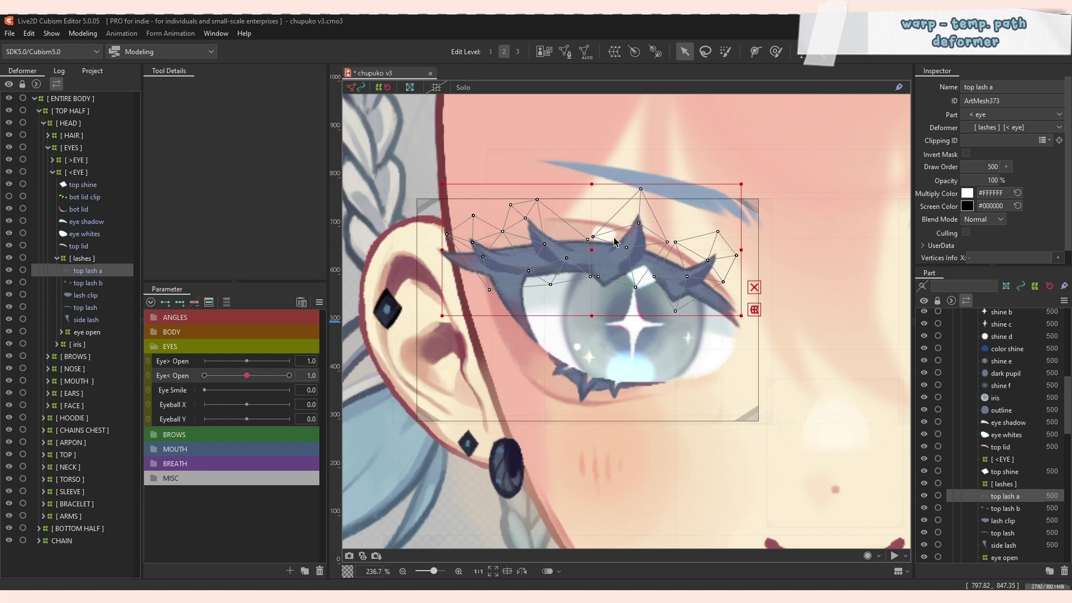
Create a parent warp deformer named "eye open" for top lash a, add three Eye< Open keyforms, and set the parameter to 0.0.
{"action": "type", "text": "w"}
{"action": "type", "text": "e"}
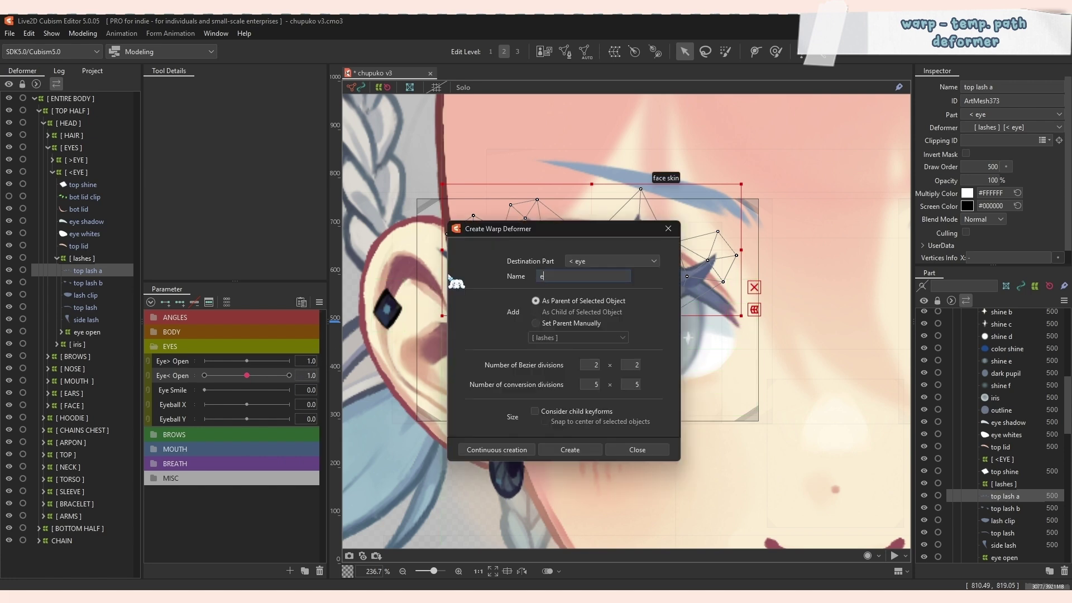
{"action": "type", "text": "ye open"}
{"action": "key", "text": "Return"}
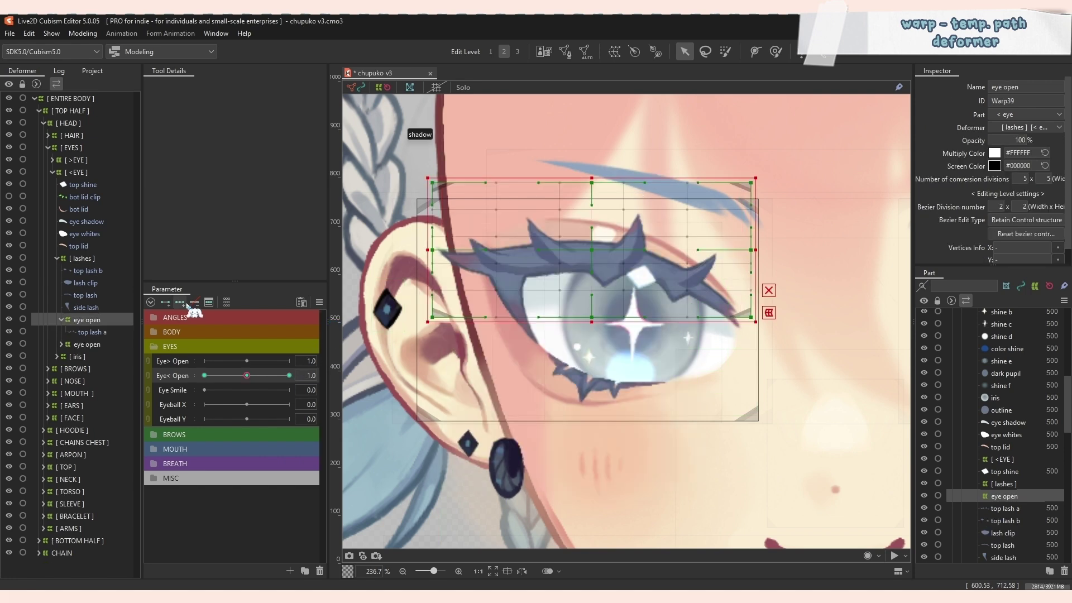
{"action": "left_click_drag", "start_coordinate": [250, 375], "coordinate": [167, 380]}
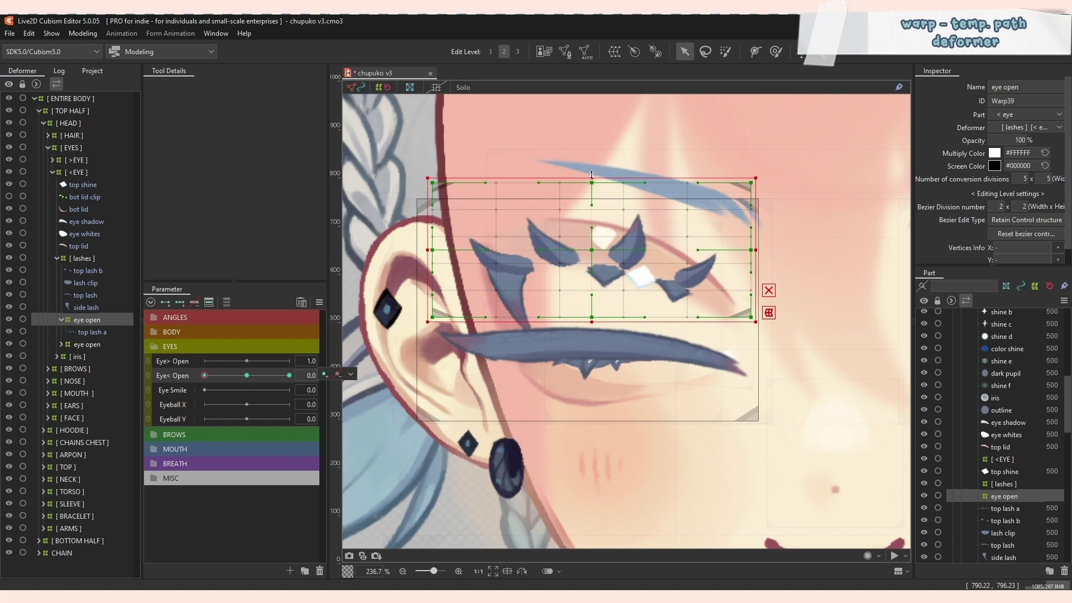
Flip the eye open warp downward at the closed lash line and lay a three-point temporary deformation path across it.
{"action": "left_click_drag", "start_coordinate": [591, 174], "coordinate": [616, 457]}
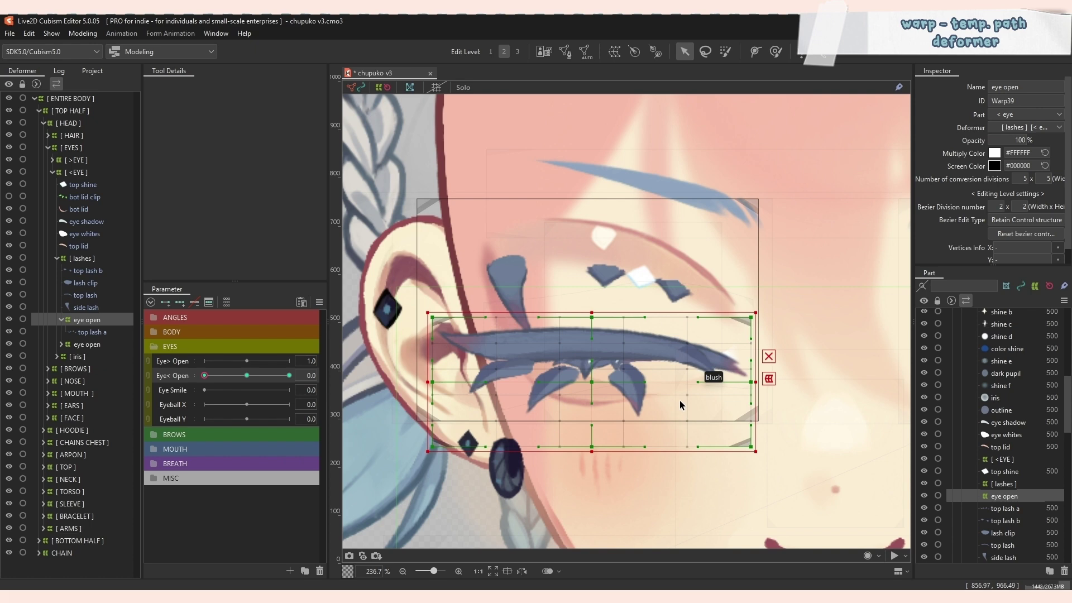
{"action": "left_click", "coordinate": [84, 34]}
{"action": "mouse_move", "coordinate": [139, 146]}
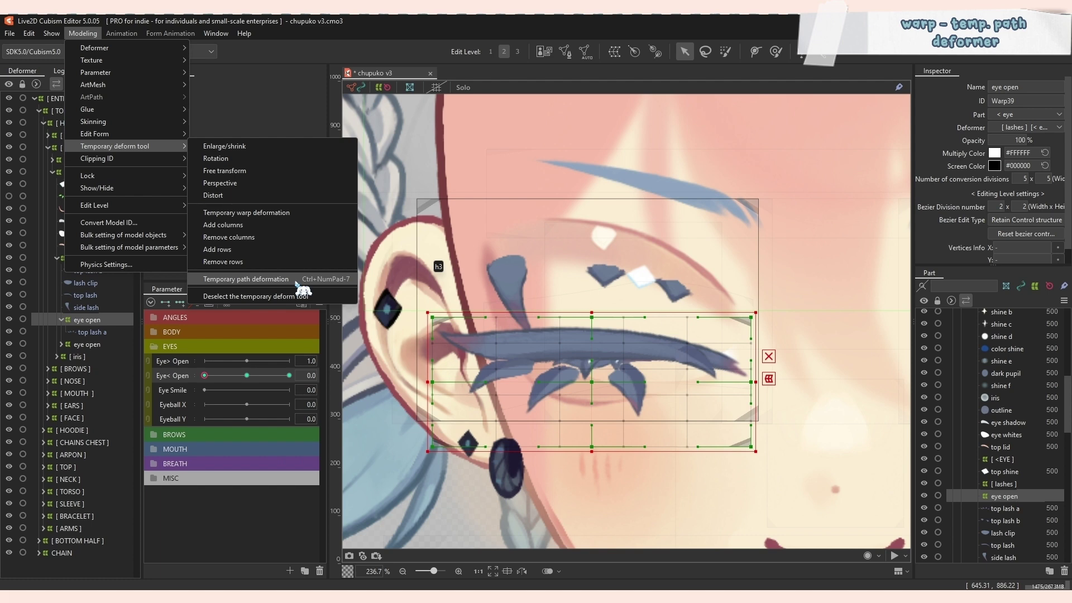
{"action": "left_click", "coordinate": [245, 280]}
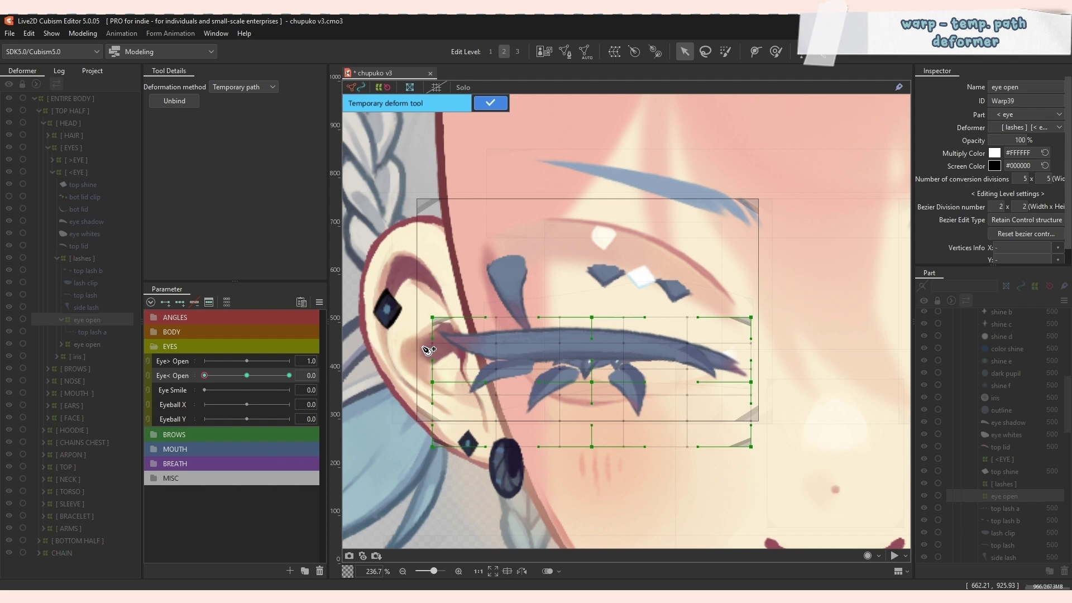
{"action": "left_click", "coordinate": [588, 379]}
{"action": "left_click", "coordinate": [760, 319]}
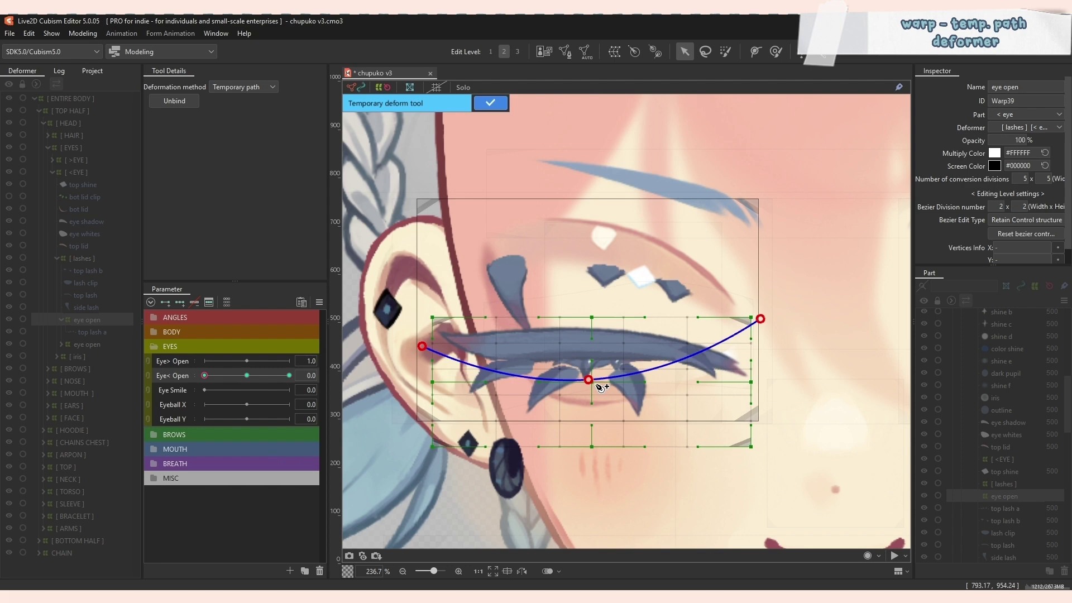
{"action": "left_click_drag", "start_coordinate": [422, 346], "coordinate": [425, 349]}
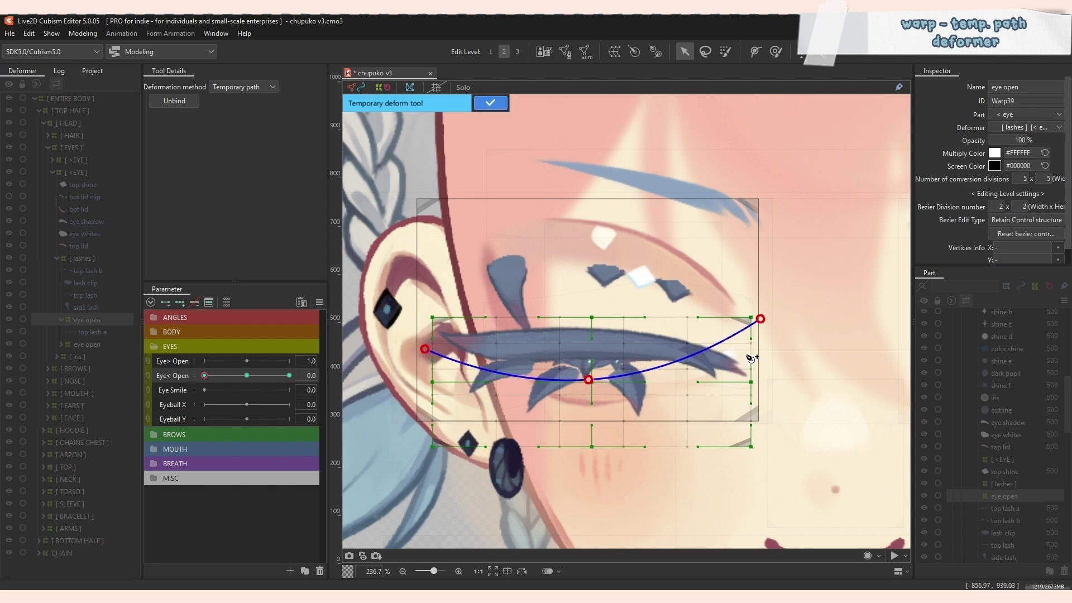
{"action": "left_click_drag", "start_coordinate": [760, 318], "coordinate": [765, 322]}
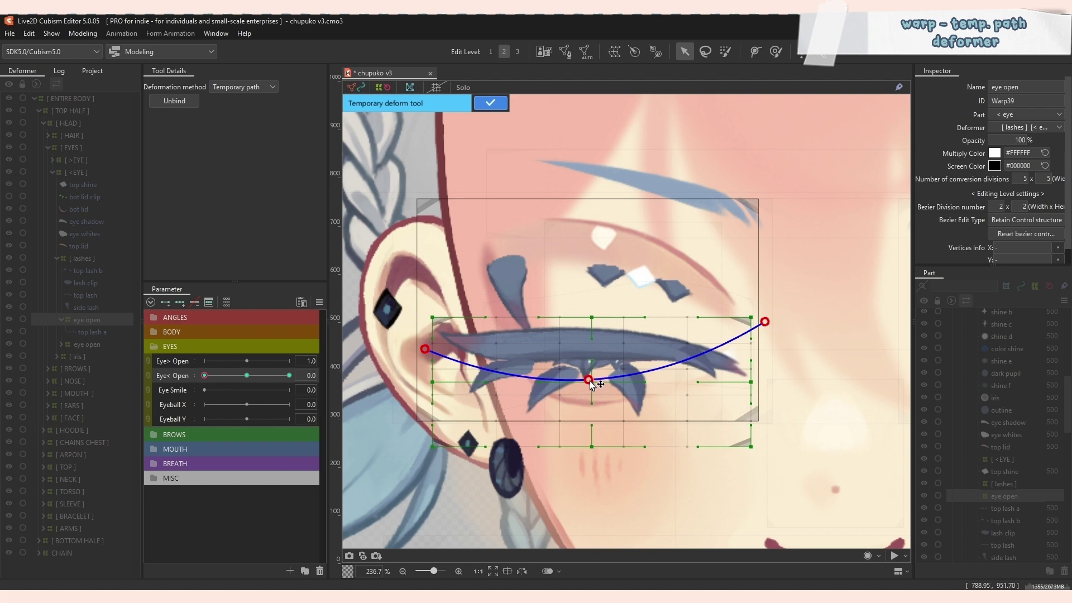
Bend the temporary path into a shallow upward arch following the closed top lash, and compare Eye< Open at 0.0 and 1.0.
{"action": "left_click_drag", "start_coordinate": [590, 382], "coordinate": [591, 357]}
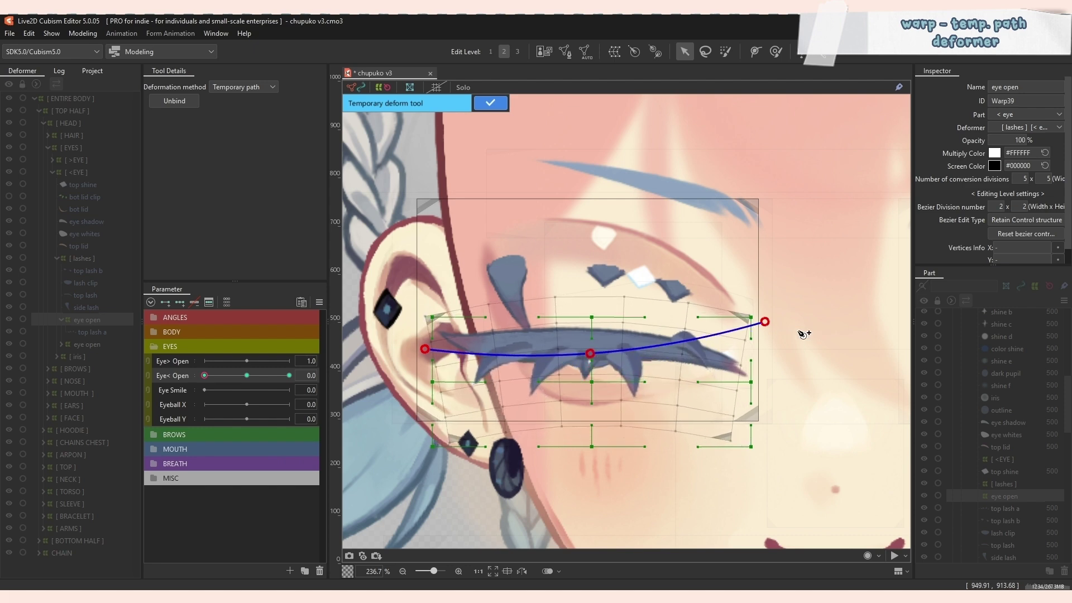
{"action": "left_click_drag", "start_coordinate": [765, 323], "coordinate": [769, 357]}
{"action": "left_click_drag", "start_coordinate": [425, 350], "coordinate": [422, 374]}
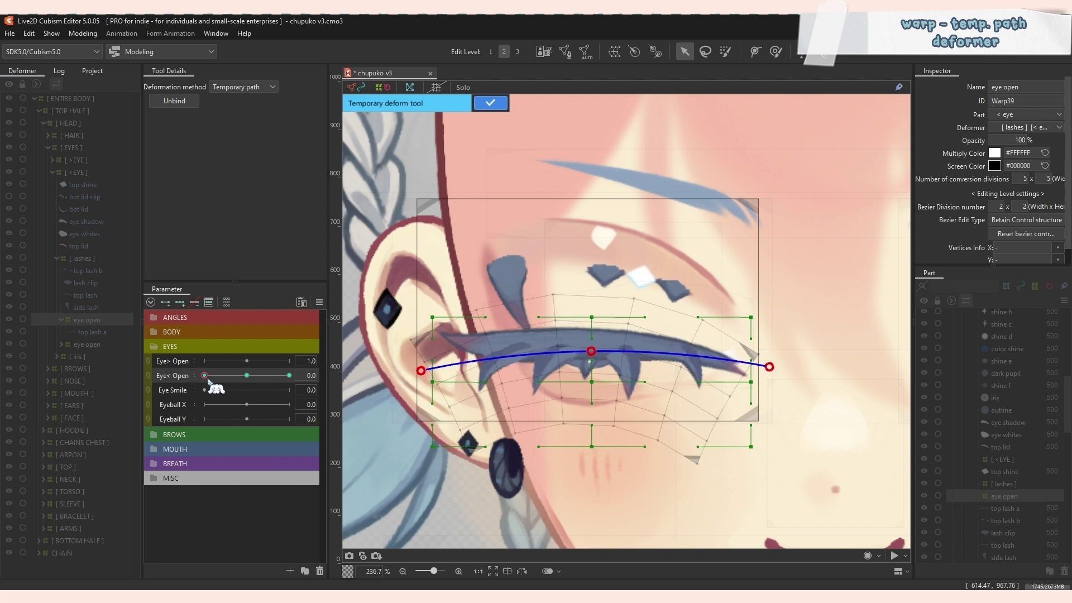
{"action": "left_click", "coordinate": [247, 376]}
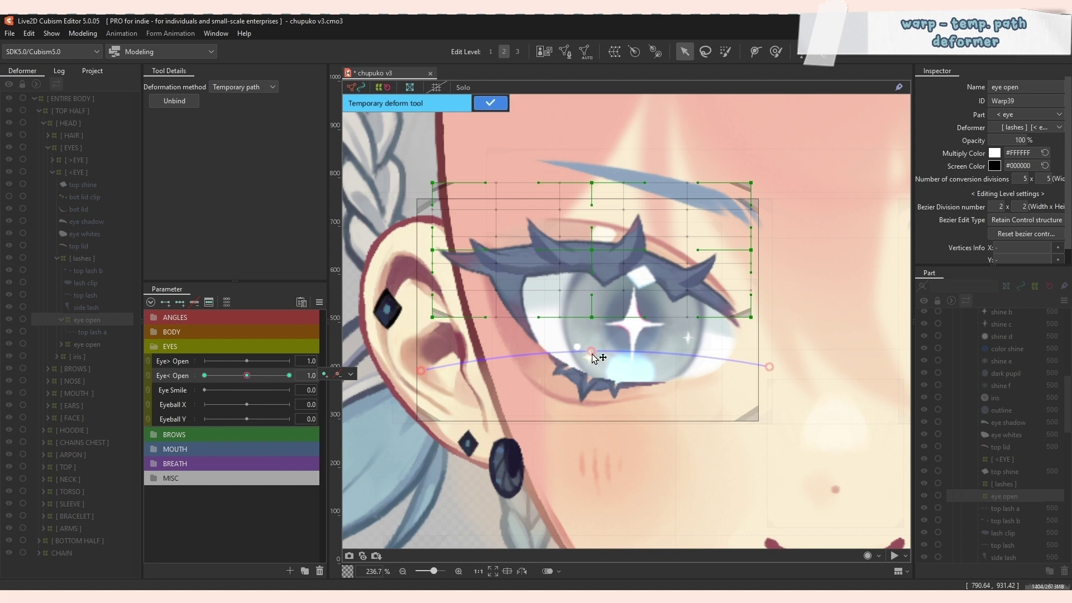
{"action": "left_click_drag", "start_coordinate": [246, 375], "coordinate": [102, 370]}
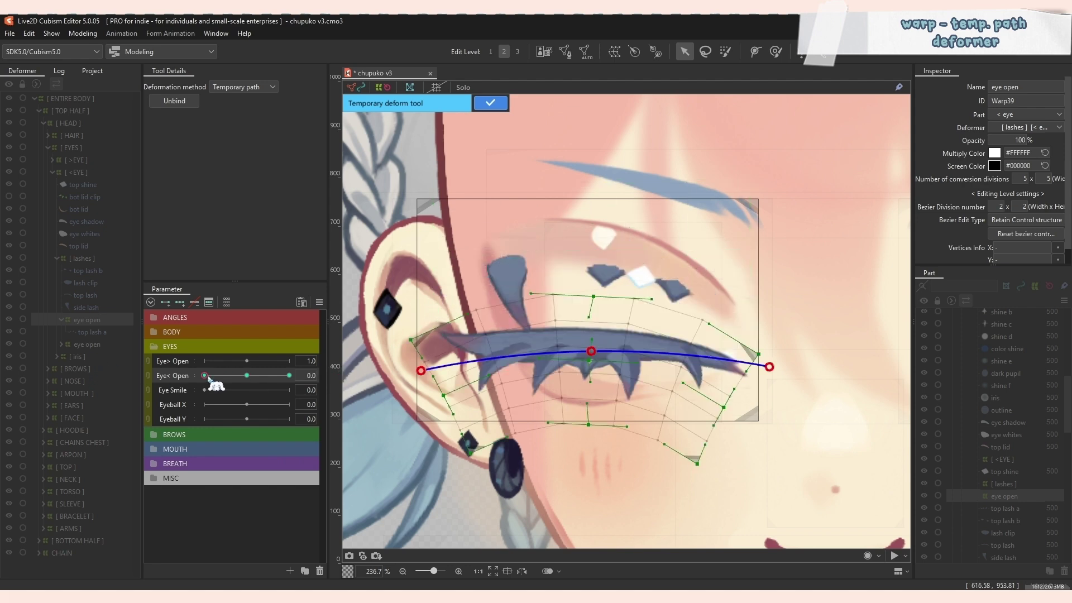
{"action": "left_click_drag", "start_coordinate": [205, 379], "coordinate": [244, 381]}
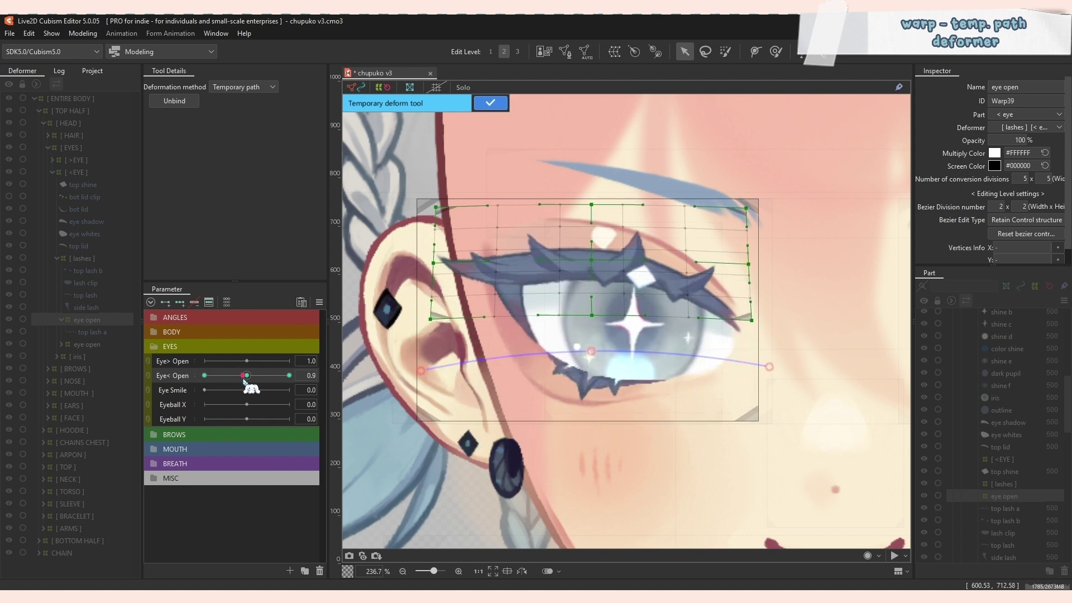
{"action": "left_click", "coordinate": [249, 376]}
Hide the selection display and enlarge the deform brush to 207.8 px with Eye< Open at 0.0.
{"action": "key", "text": "ctrl+h"}
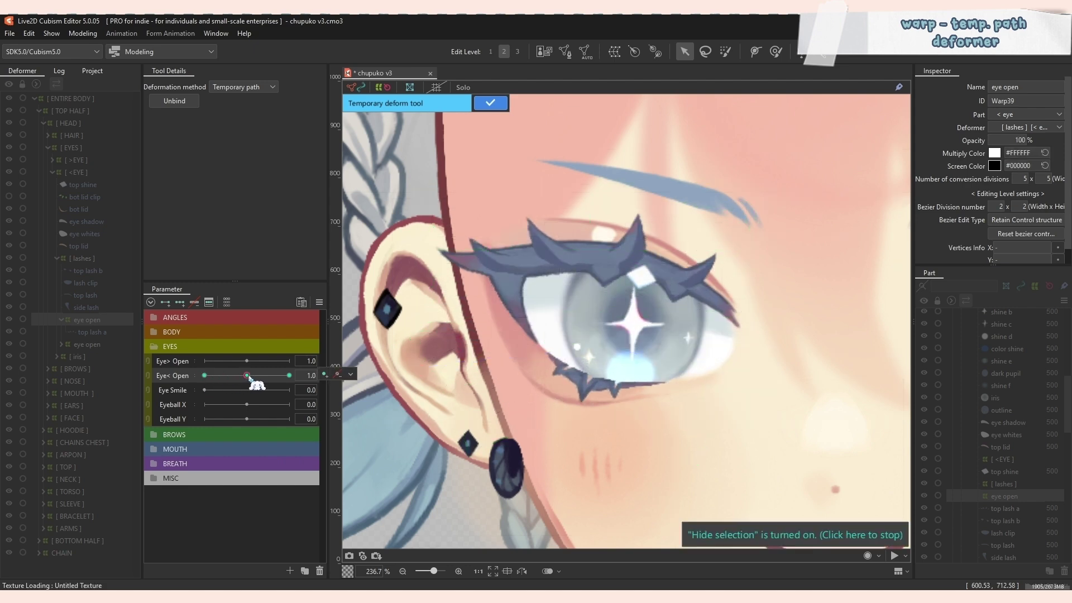
{"action": "left_click_drag", "start_coordinate": [248, 377], "coordinate": [204, 378]}
{"action": "left_click", "coordinate": [775, 52]}
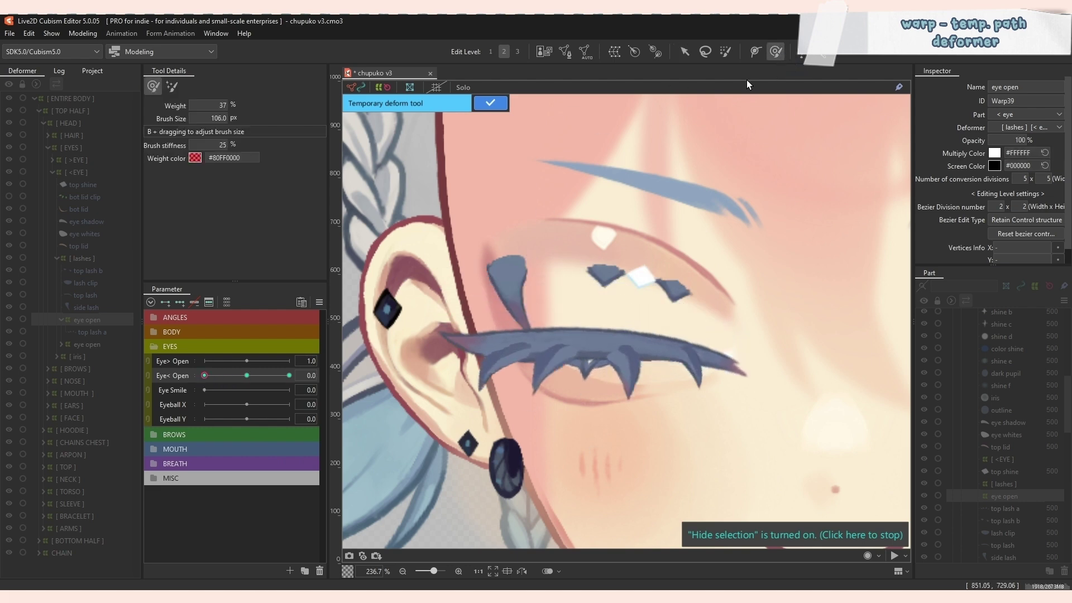
{"action": "key", "text": "b"}
{"action": "left_click_drag", "start_coordinate": [568, 422], "coordinate": [700, 421]}
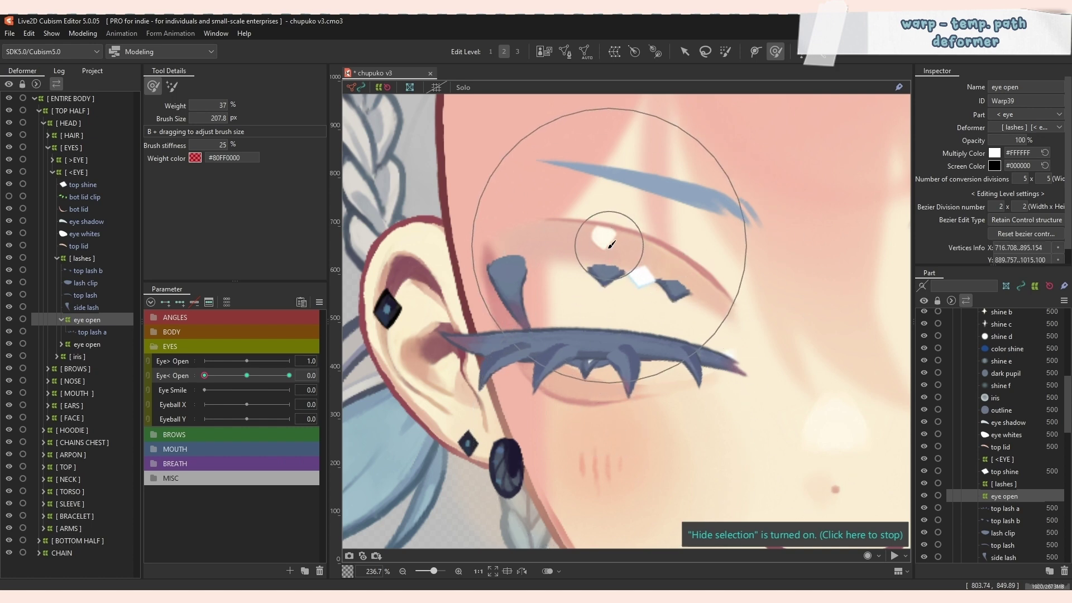
{"action": "key", "text": "v"}
Add a keyform at 0.5 on Eye< Open for the top lash a warp.
{"action": "left_click", "coordinate": [247, 375]}
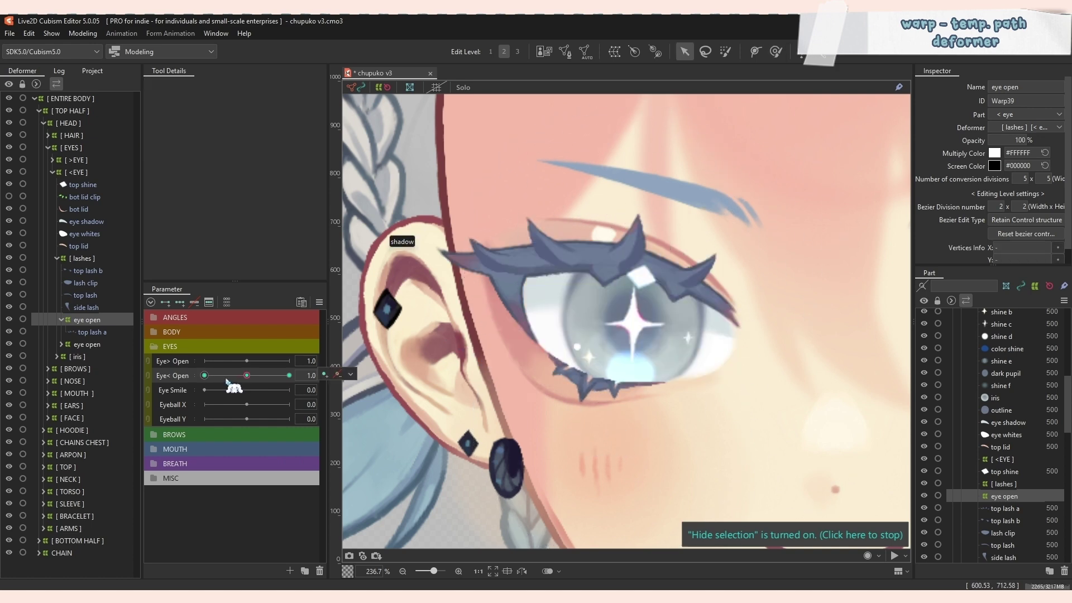
{"action": "left_click", "coordinate": [225, 375]}
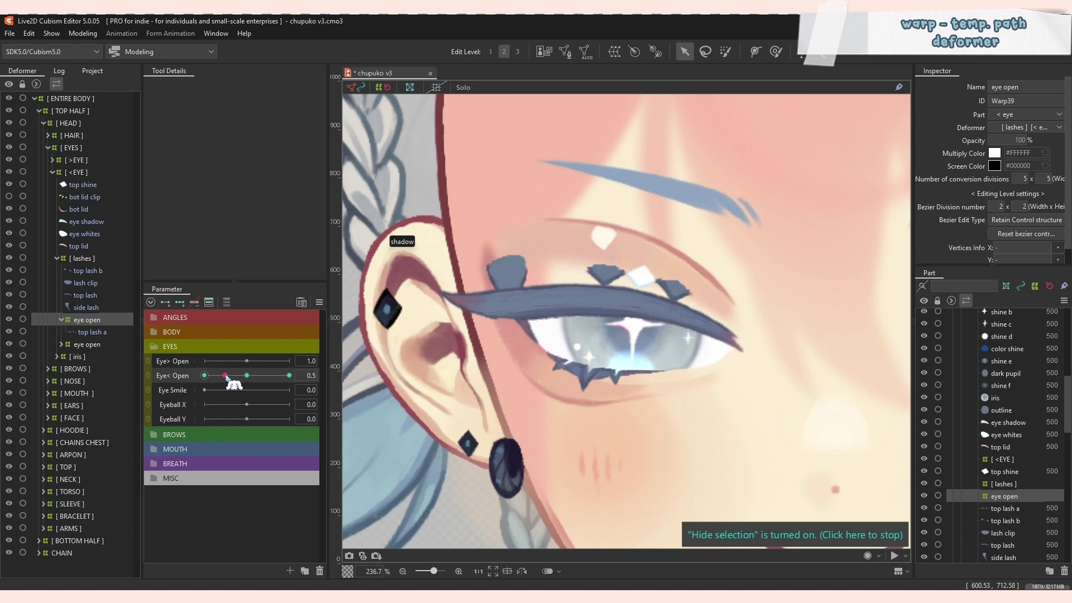
{"action": "left_click", "coordinate": [209, 302]}
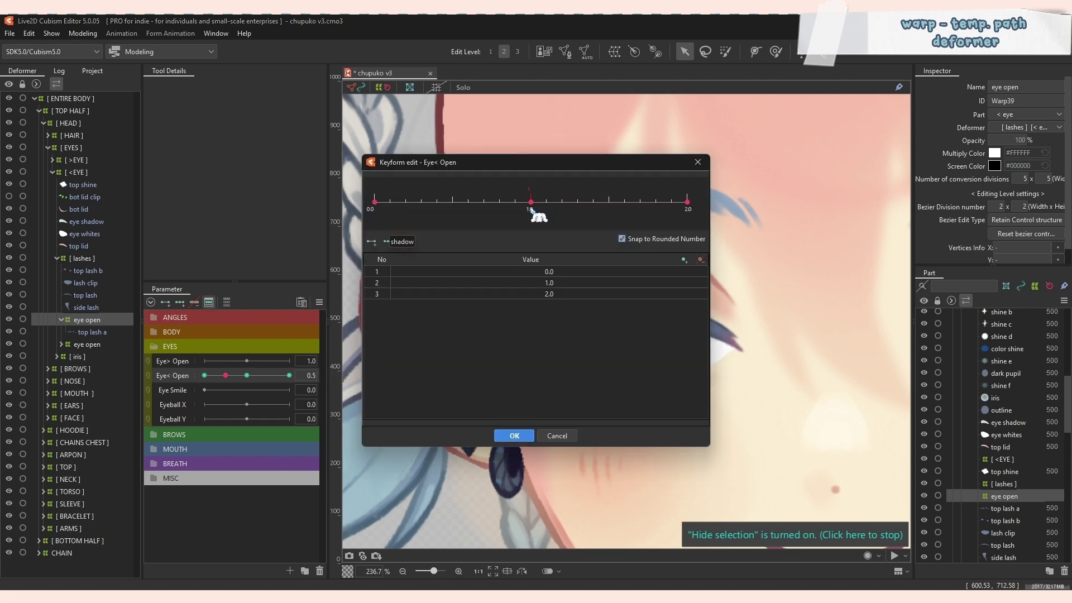
{"action": "left_click", "coordinate": [453, 205]}
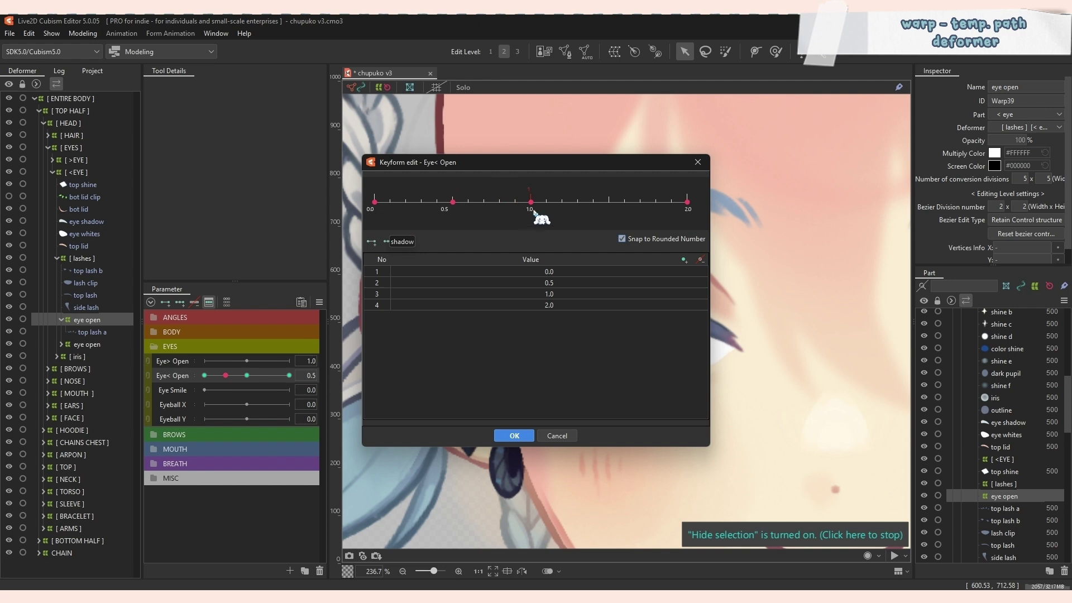
{"action": "left_click", "coordinate": [514, 435]}
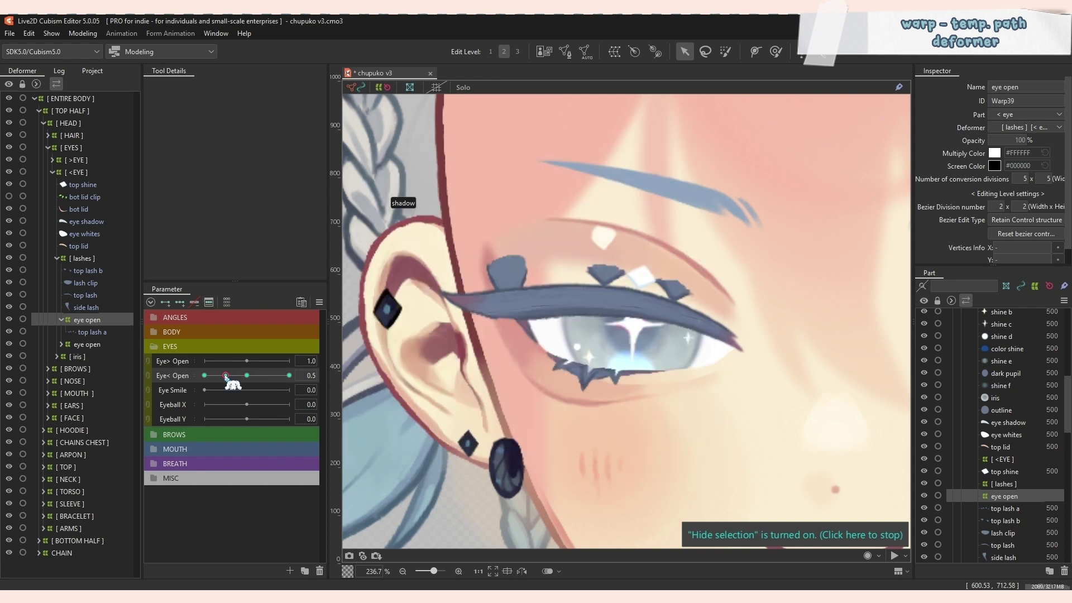
Try to adjust the half-closed top lash a warp with the deform brush, reducing the brush size to 53.9 px.
{"action": "left_click", "coordinate": [776, 51]}
{"action": "left_click_drag", "start_coordinate": [576, 353], "coordinate": [575, 385]}
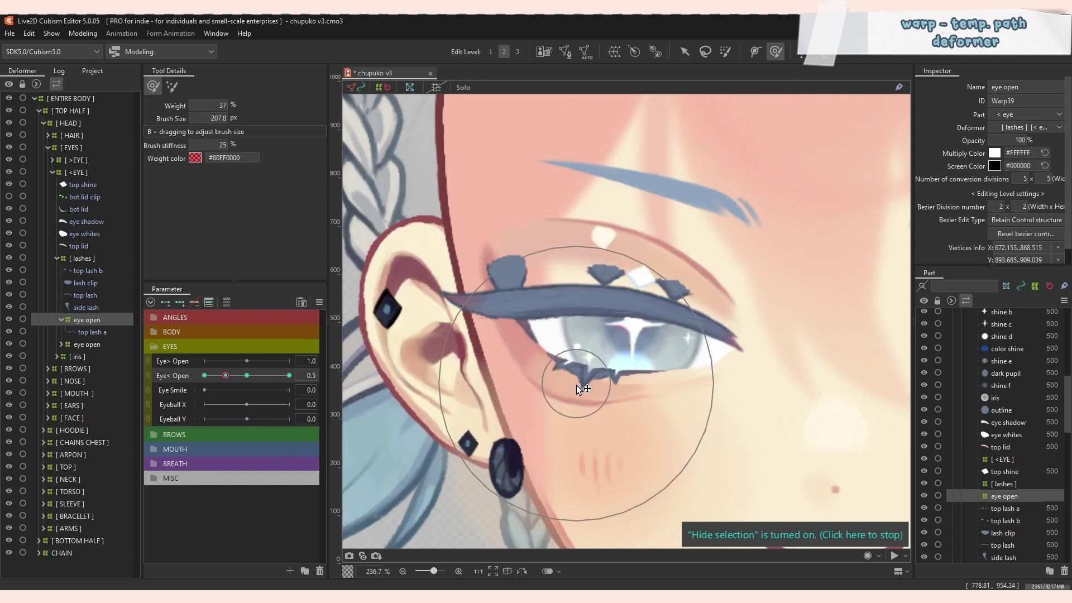
{"action": "scroll", "coordinate": [539, 363], "scroll_direction": "up", "scroll_amount": 5}
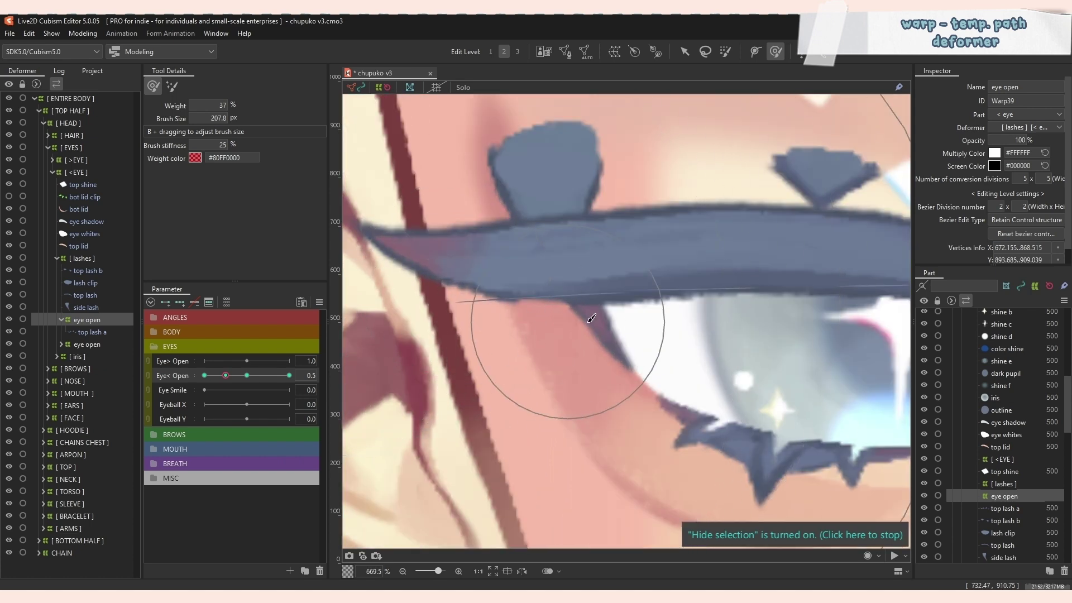
{"action": "mouse_move", "coordinate": [455, 268]}
{"action": "left_mouse_down"}
{"action": "mouse_move", "coordinate": [396, 306]}
{"action": "mouse_move", "coordinate": [467, 310]}
{"action": "left_mouse_up"}
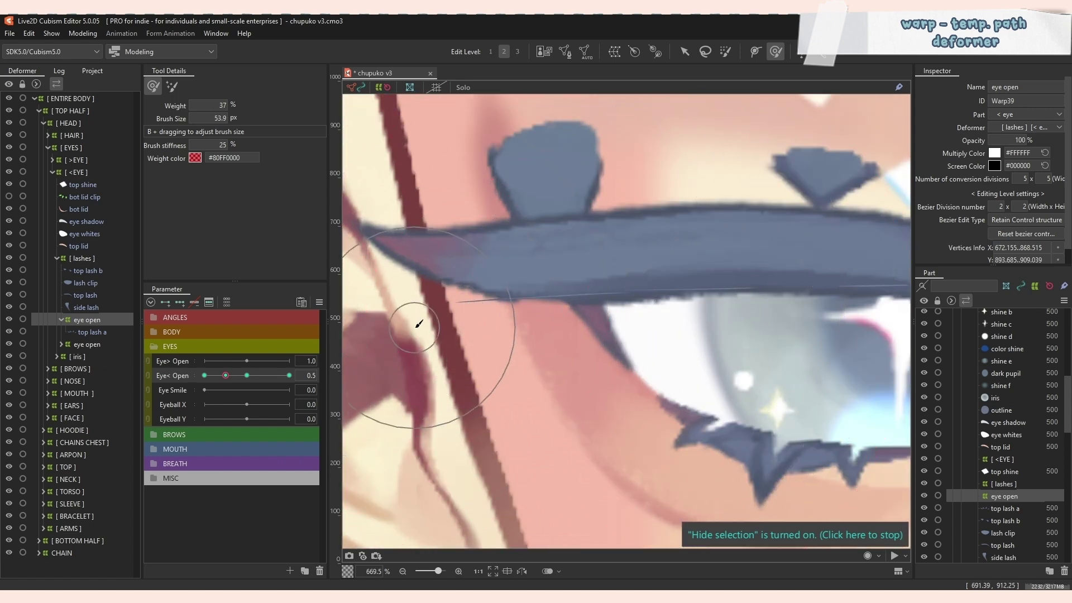
{"action": "scroll", "coordinate": [431, 234], "scroll_direction": "down", "scroll_amount": 4}
{"action": "scroll", "coordinate": [646, 286], "scroll_direction": "up", "scroll_amount": 3}
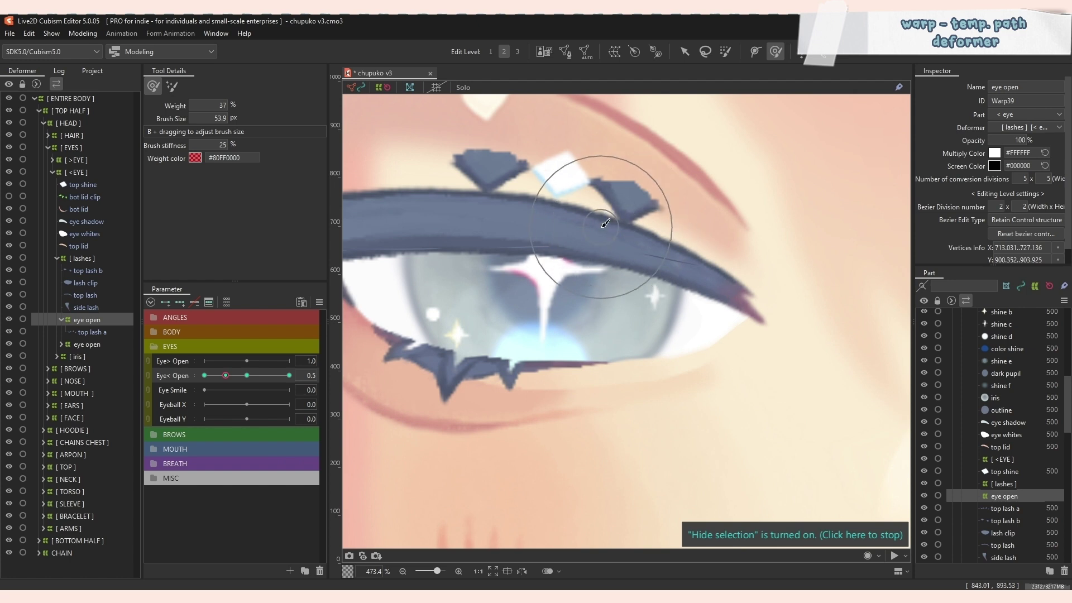
{"action": "scroll", "coordinate": [586, 221], "scroll_direction": "down", "scroll_amount": 2}
Copy the warp's form at Eye< Open 0.7 to the 0.5 keyform and move the warp down over the half-closed top lash.
{"action": "mouse_move", "coordinate": [225, 376]}
{"action": "left_mouse_down"}
{"action": "mouse_move", "coordinate": [236, 387]}
{"action": "mouse_move", "coordinate": [247, 378]}
{"action": "mouse_move", "coordinate": [234, 377]}
{"action": "left_mouse_up"}
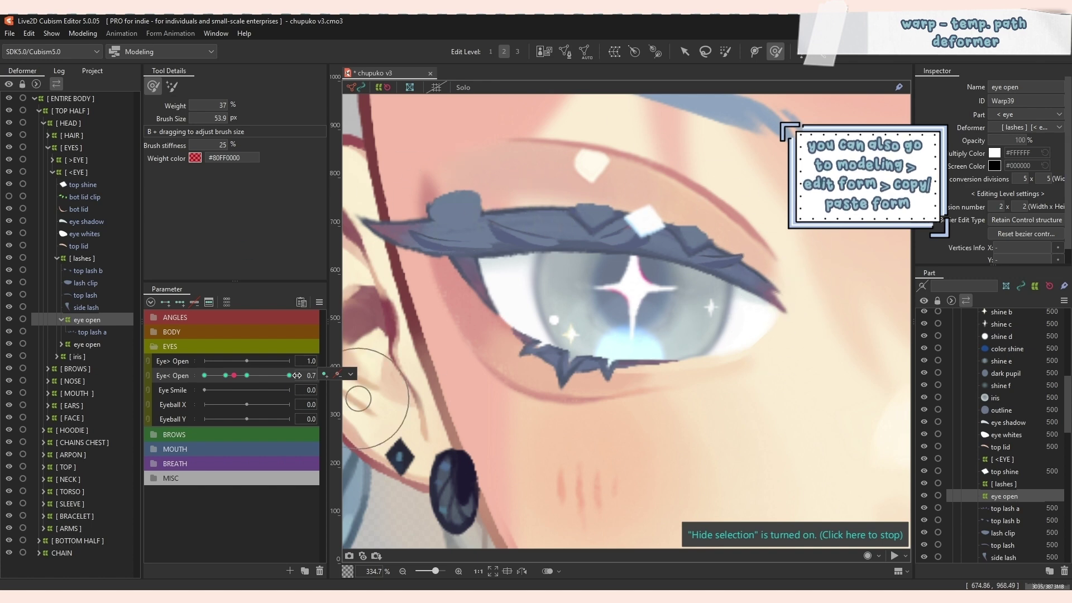
{"action": "left_click", "coordinate": [226, 375]}
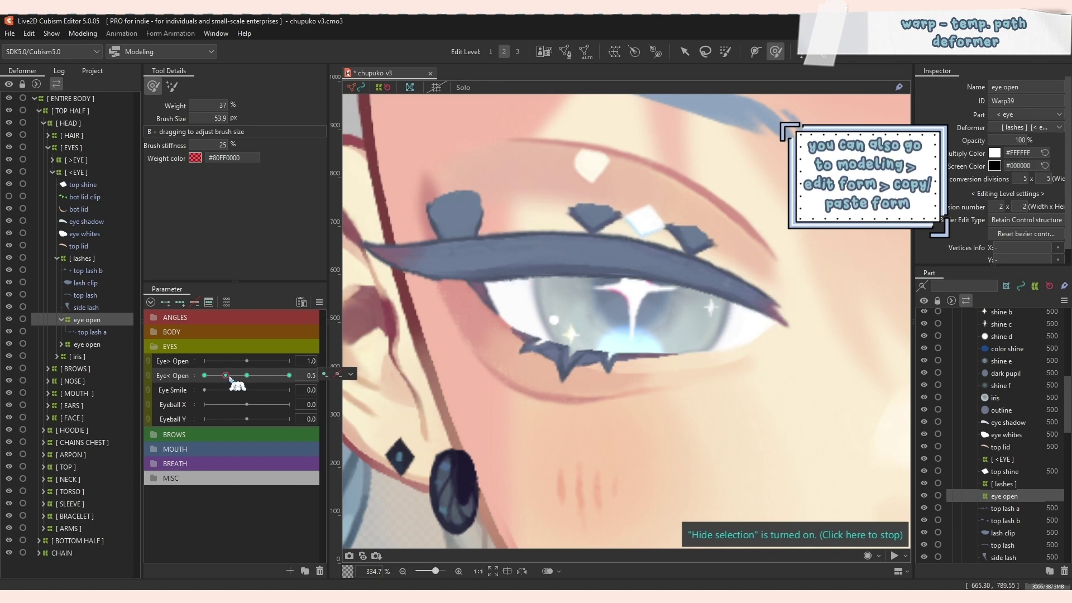
{"action": "key", "text": "ctrl+shift+v"}
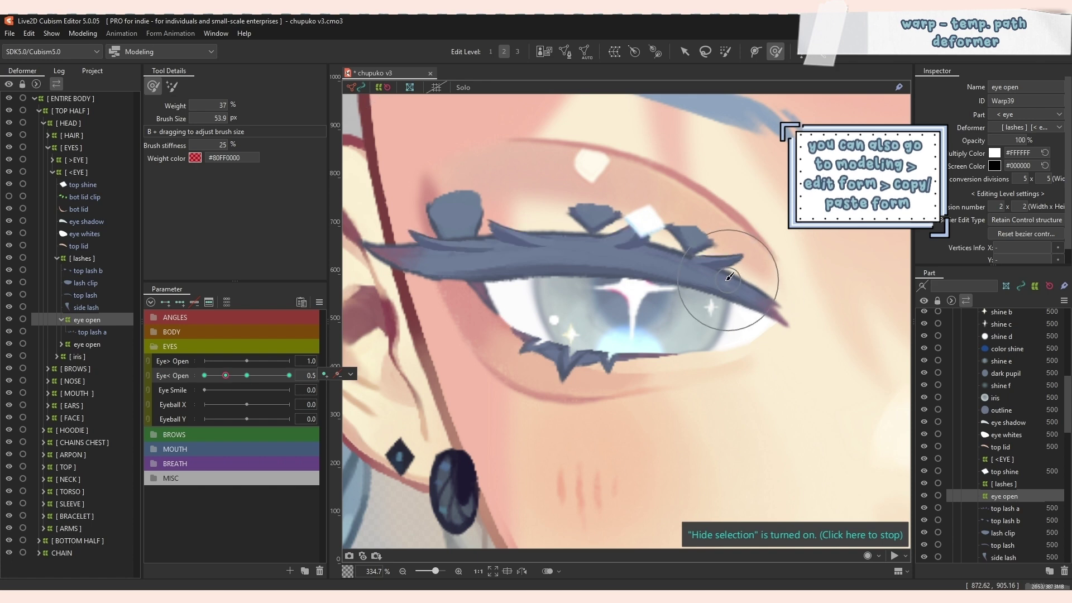
{"action": "left_click", "coordinate": [684, 51]}
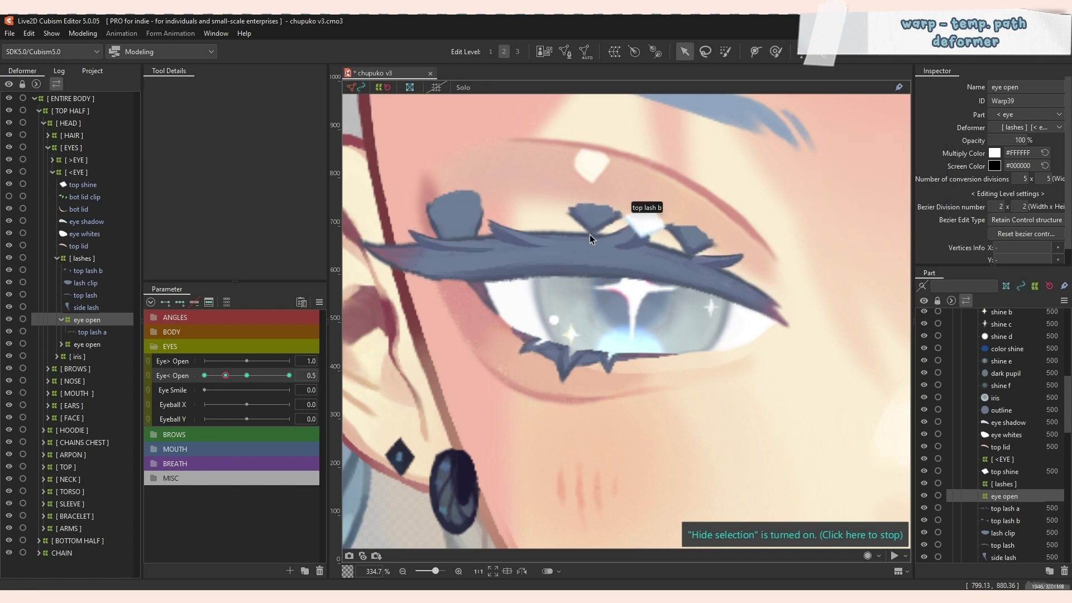
{"action": "left_click_drag", "start_coordinate": [589, 235], "coordinate": [583, 260]}
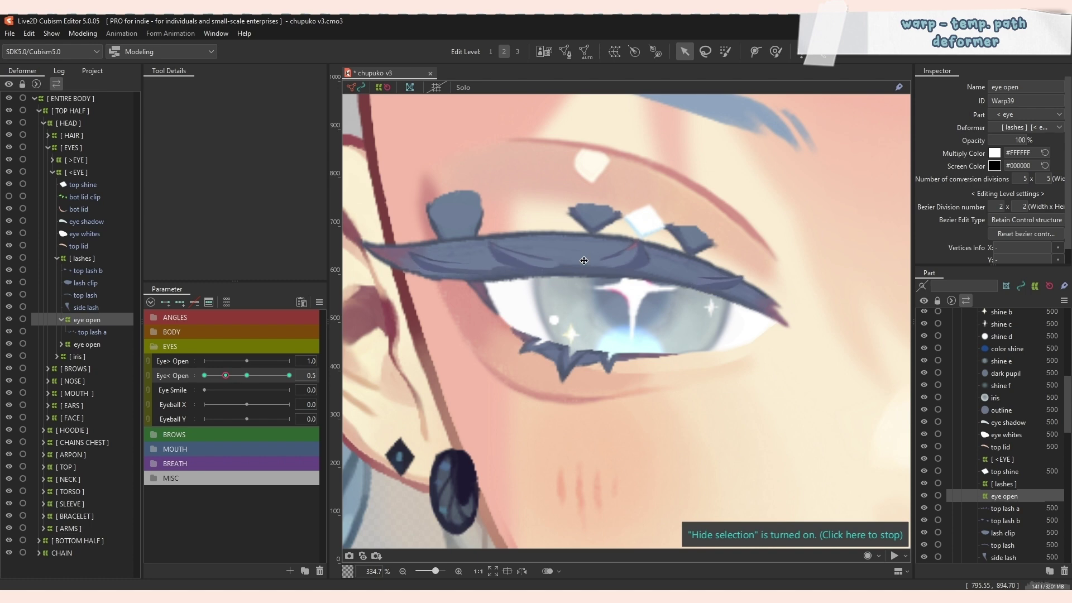
Enlarge the deform brush to 231.4 px and check the lash spikes at Eye< Open 0.0 and 1.0.
{"action": "key", "text": "b"}
{"action": "scroll", "coordinate": [519, 327], "scroll_direction": "down", "scroll_amount": 1}
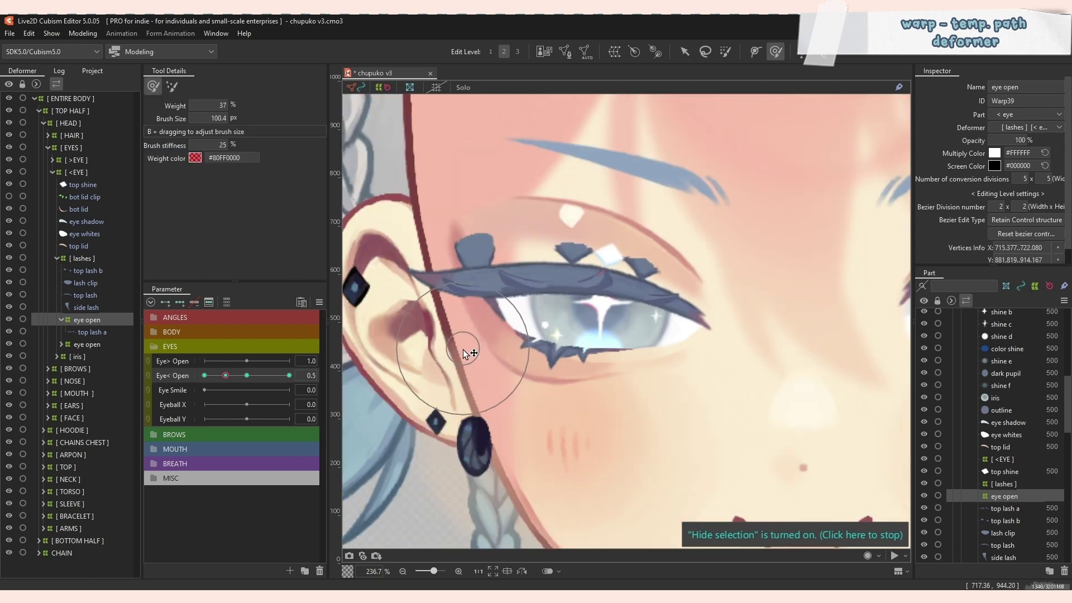
{"action": "mouse_move", "coordinate": [225, 375]}
{"action": "left_mouse_down"}
{"action": "mouse_move", "coordinate": [251, 376]}
{"action": "mouse_move", "coordinate": [217, 386]}
{"action": "mouse_move", "coordinate": [250, 388]}
{"action": "mouse_move", "coordinate": [201, 394]}
{"action": "left_mouse_up"}
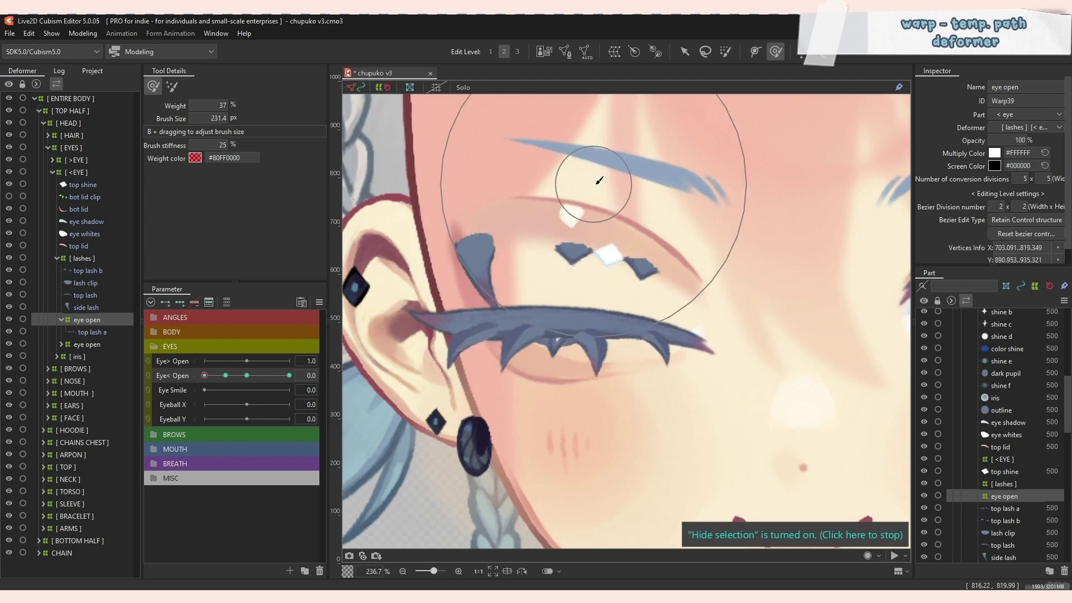
{"action": "left_click_drag", "start_coordinate": [215, 379], "coordinate": [246, 395]}
{"action": "key", "text": "v"}
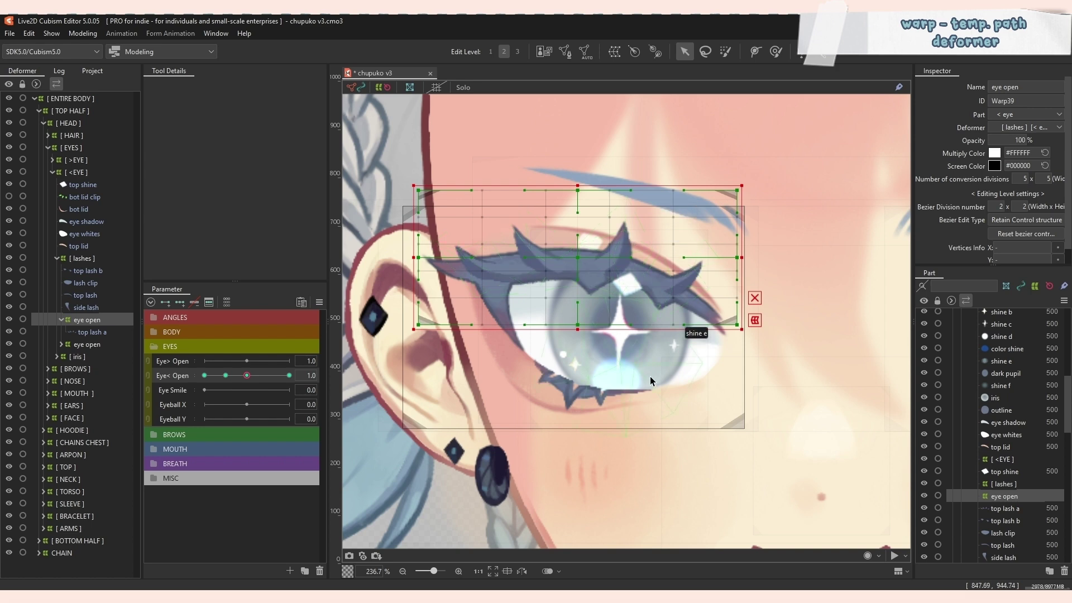
Examine the pupil, top lash and top lash a meshes on the open eye by selecting them in turn.
{"action": "left_click", "coordinate": [618, 337]}
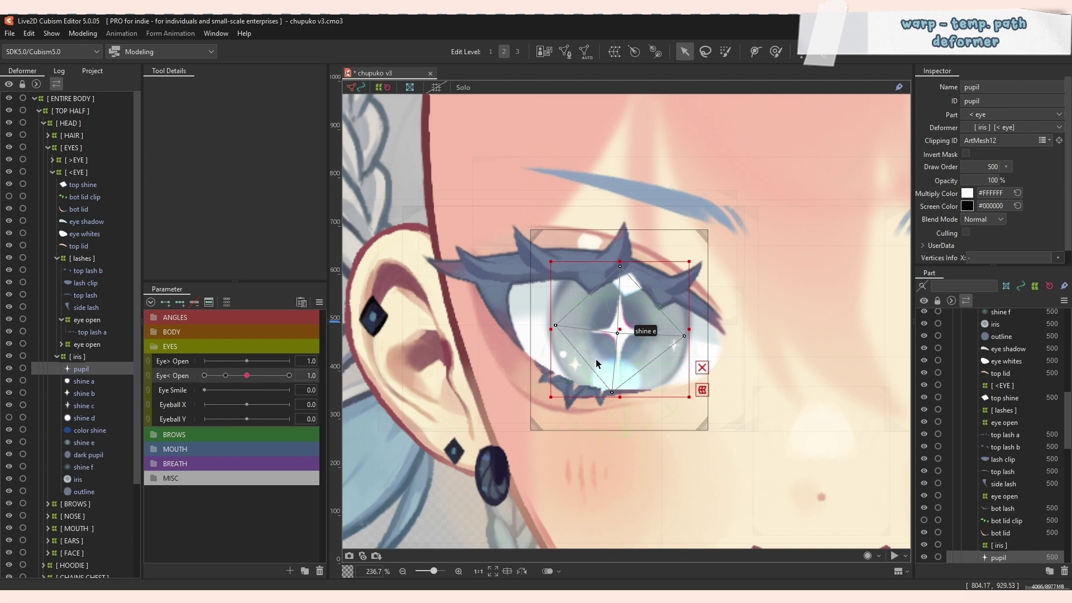
{"action": "left_click", "coordinate": [103, 296]}
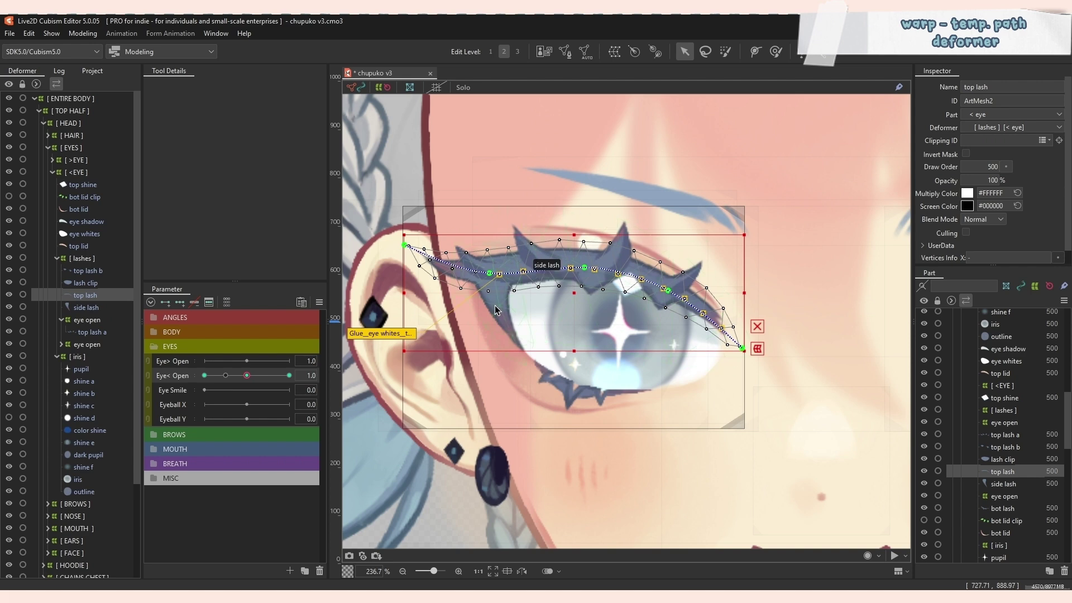
{"action": "left_click", "coordinate": [524, 247]}
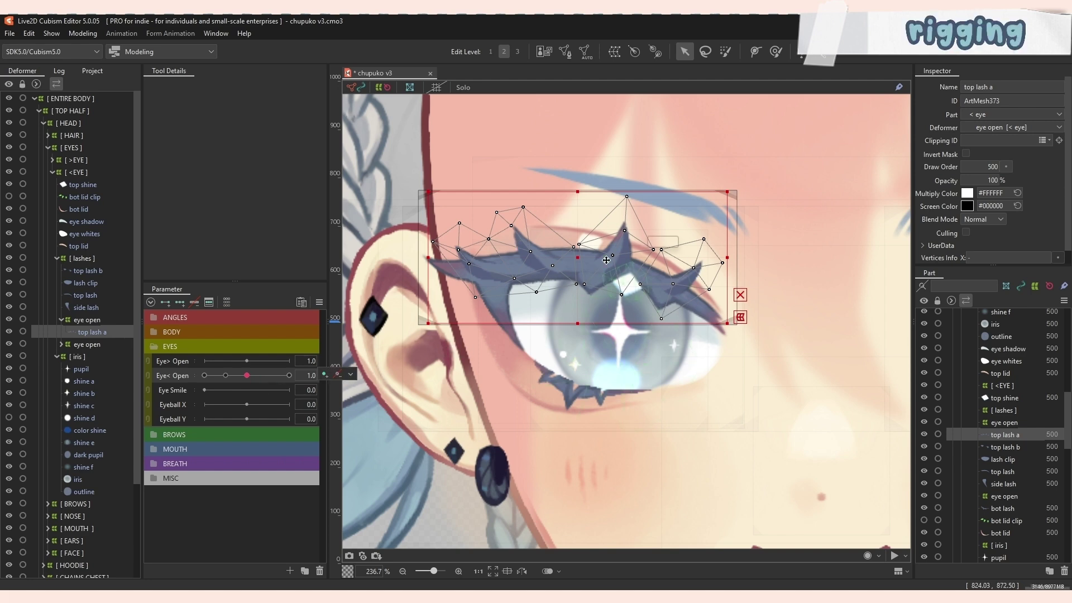
{"action": "left_click", "coordinate": [575, 240]}
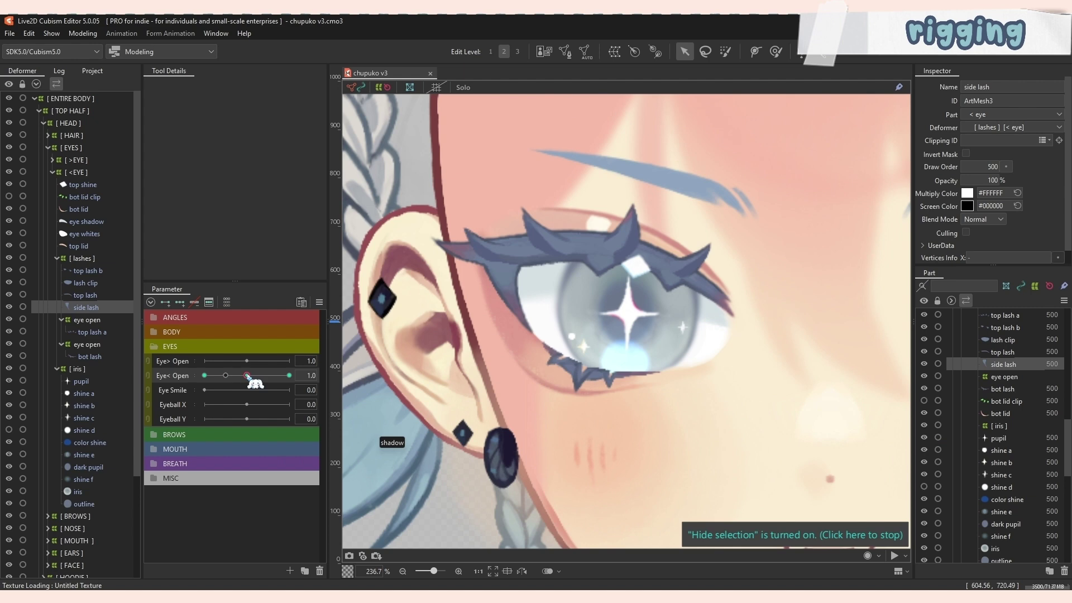
Close the eye with Eye< Open at 0.0 and generate an automatic mesh for the lash clip using the Standard preset.
{"action": "left_click_drag", "start_coordinate": [249, 378], "coordinate": [204, 378]}
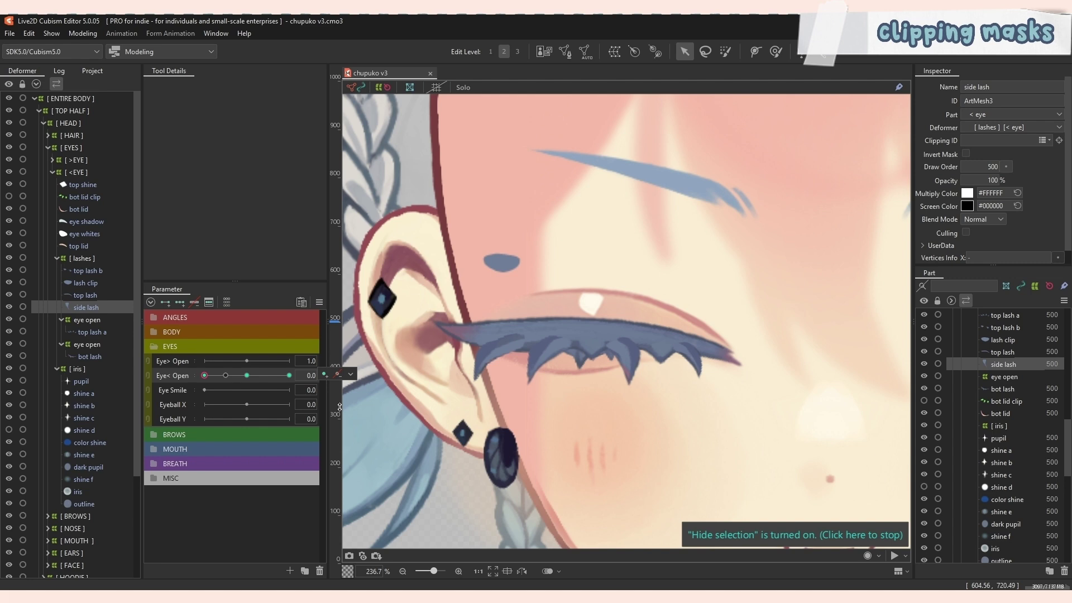
{"action": "scroll", "coordinate": [514, 259], "scroll_direction": "up", "scroll_amount": 2}
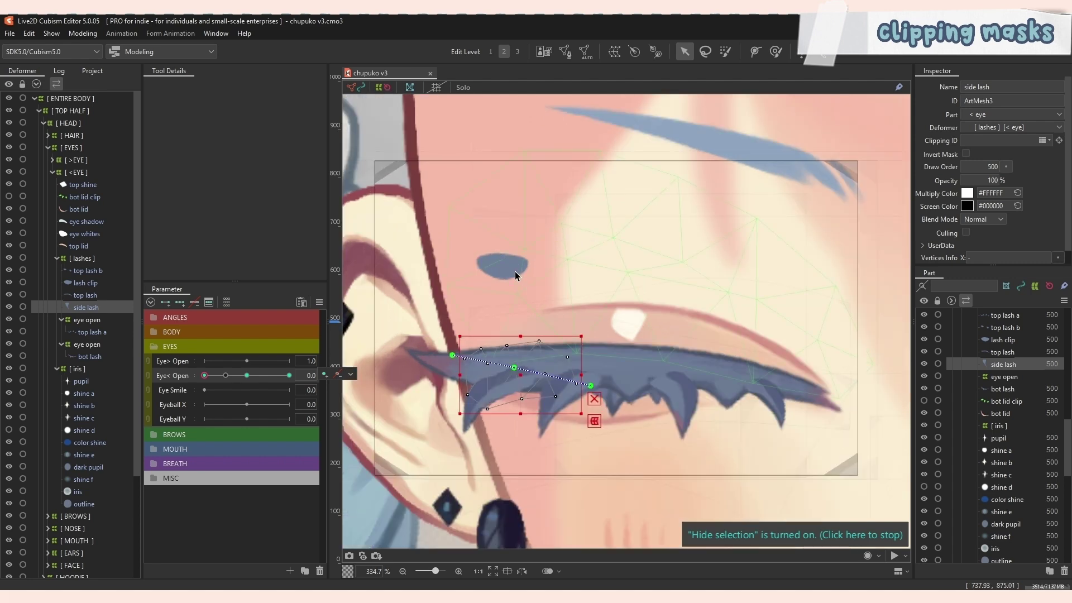
{"action": "left_click", "coordinate": [517, 267]}
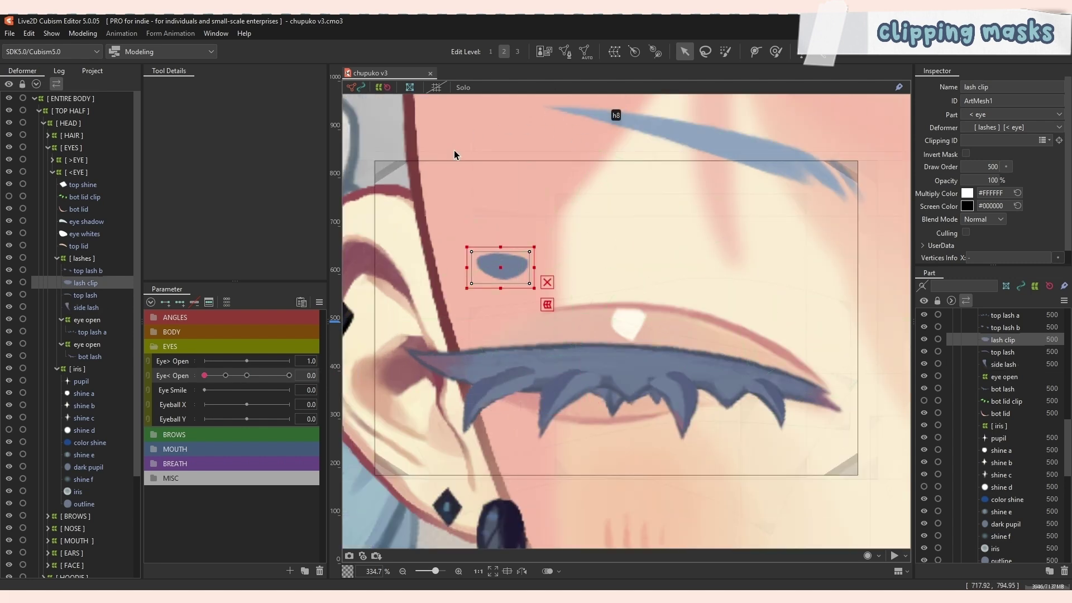
{"action": "left_click", "coordinate": [586, 51]}
{"action": "left_click", "coordinate": [871, 274]}
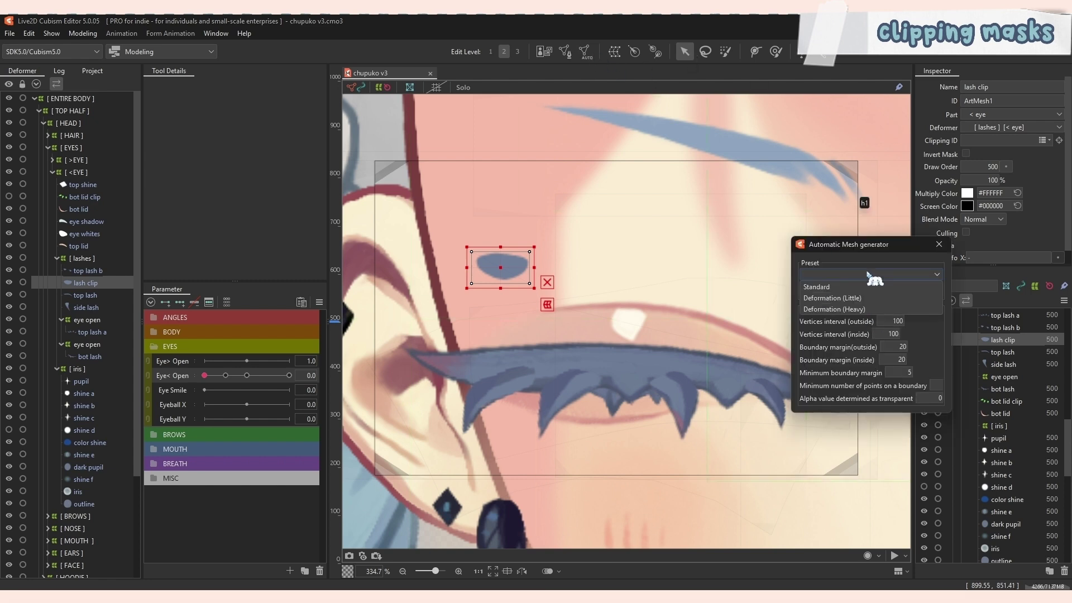
{"action": "left_click", "coordinate": [859, 287]}
{"action": "left_click", "coordinate": [946, 242]}
Set the lash clip's Clipping ID to ArtMesh3 and check it against the top lash mesh by lowering Eye< Open.
{"action": "scroll", "coordinate": [540, 218], "scroll_direction": "up", "scroll_amount": 4}
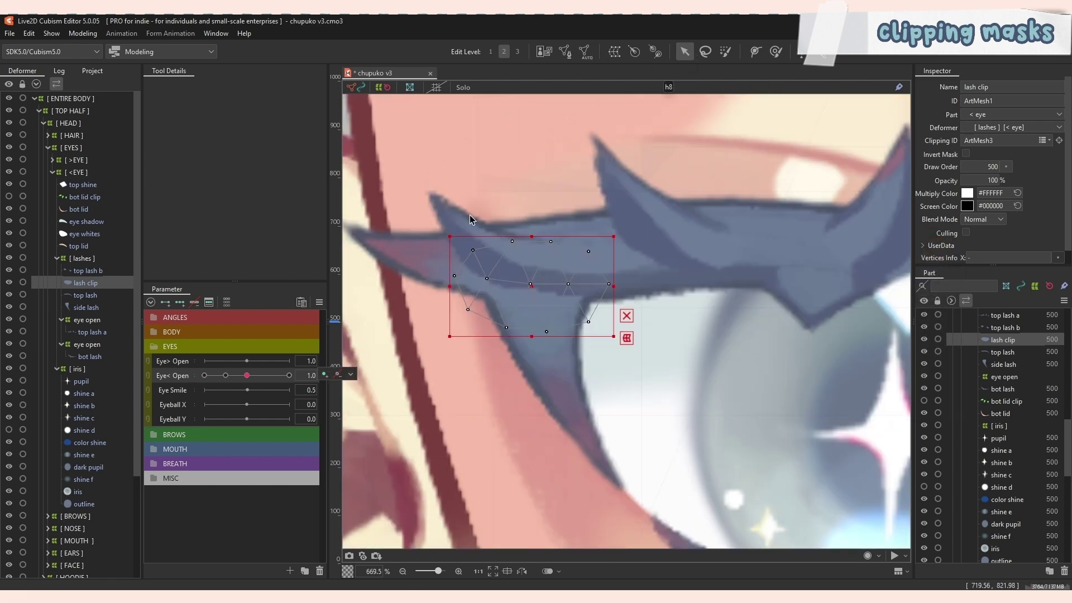
{"action": "left_click_drag", "start_coordinate": [249, 373], "coordinate": [237, 382]}
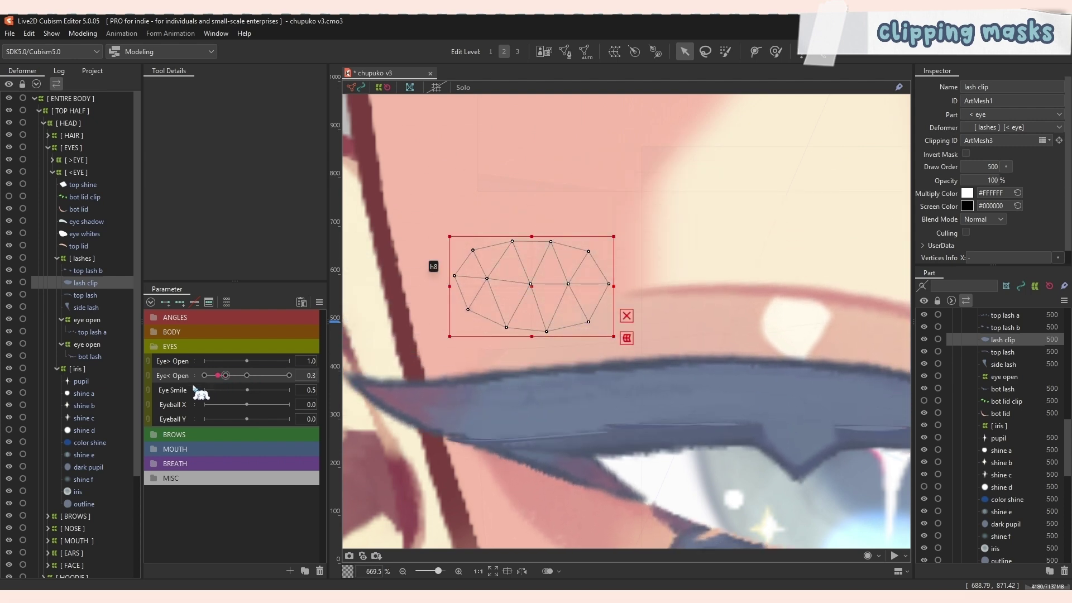
{"action": "left_click", "coordinate": [1017, 352]}
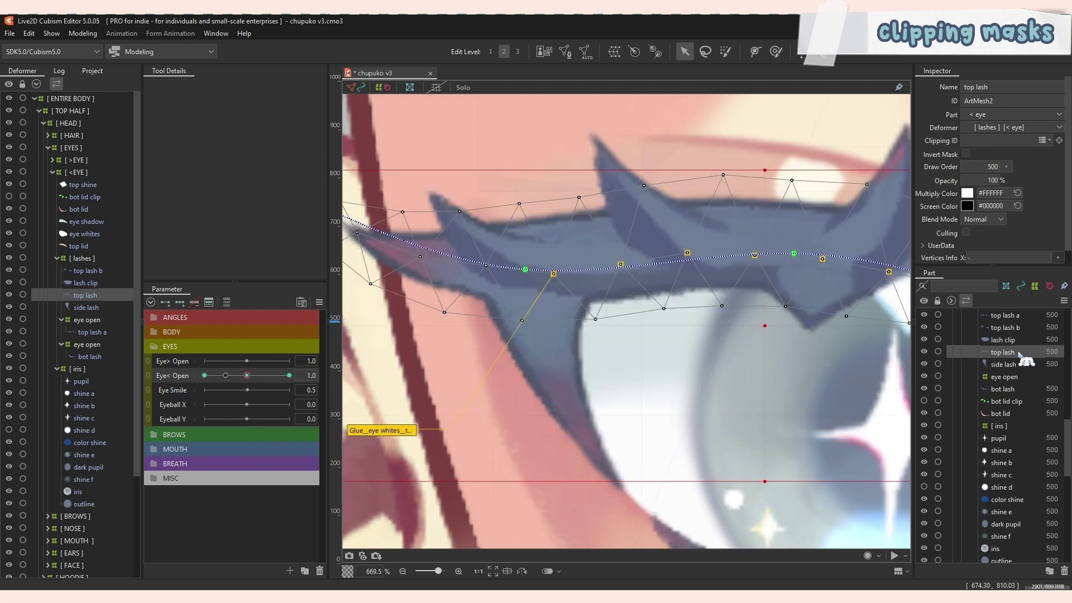
Clip the lash clip mesh to top lash by entering ArtMesh2 as its Clipping ID.
{"action": "double_click", "coordinate": [1001, 103]}
{"action": "left_click", "coordinate": [1017, 341]}
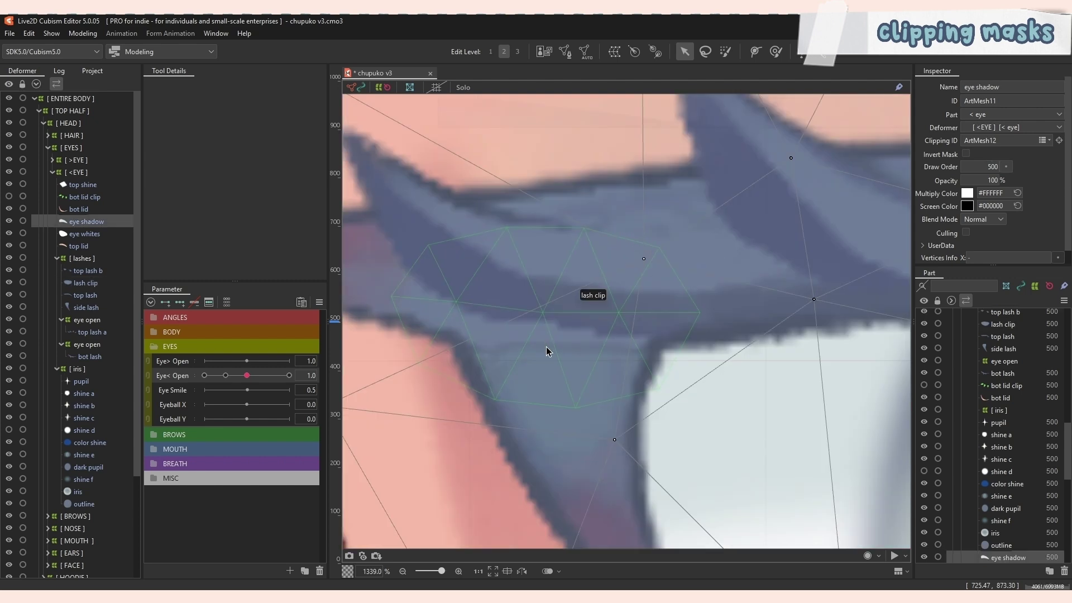
{"action": "scroll", "coordinate": [532, 356], "scroll_direction": "up", "scroll_amount": 2}
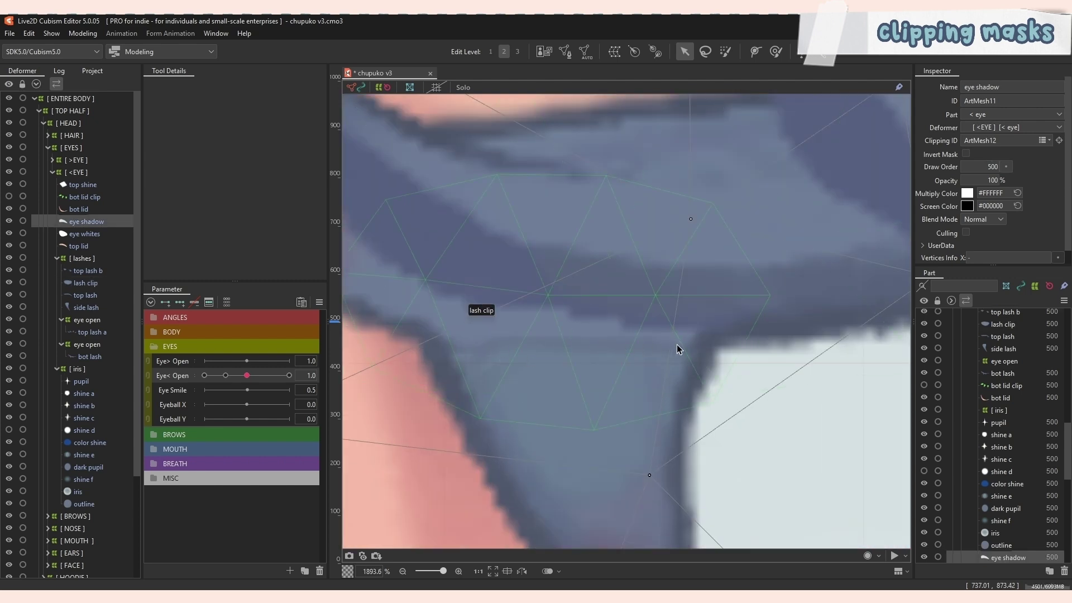
{"action": "scroll", "coordinate": [677, 349], "scroll_direction": "down", "scroll_amount": 2}
Nudge the lash clip mesh over the joint between top lash and side lash on the open eye.
{"action": "left_click", "coordinate": [591, 344]}
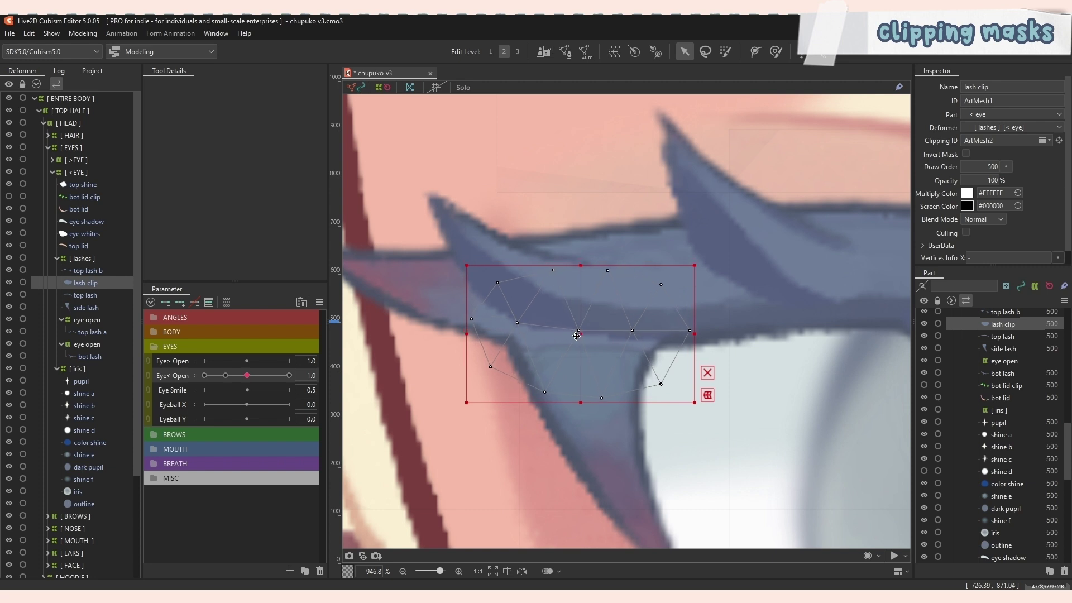
{"action": "mouse_move", "coordinate": [571, 327]}
{"action": "left_mouse_down"}
{"action": "mouse_move", "coordinate": [450, 325]}
{"action": "mouse_move", "coordinate": [600, 329]}
{"action": "mouse_move", "coordinate": [585, 328]}
{"action": "left_mouse_up"}
{"action": "scroll", "coordinate": [501, 332], "scroll_direction": "down", "scroll_amount": 3}
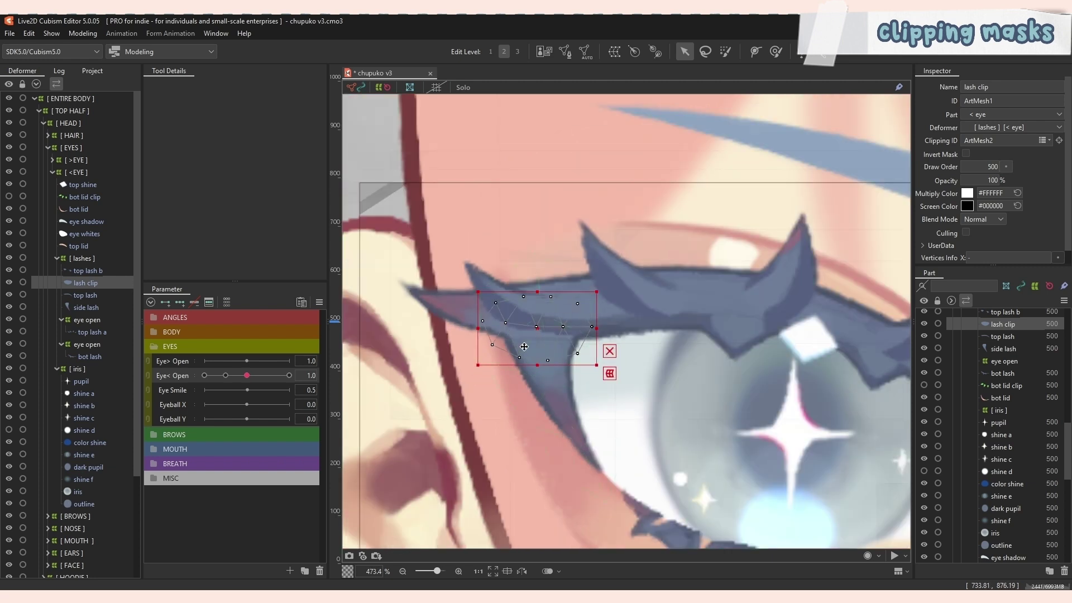
{"action": "scroll", "coordinate": [483, 338], "scroll_direction": "up", "scroll_amount": 1}
{"action": "scroll", "coordinate": [614, 313], "scroll_direction": "down", "scroll_amount": 1}
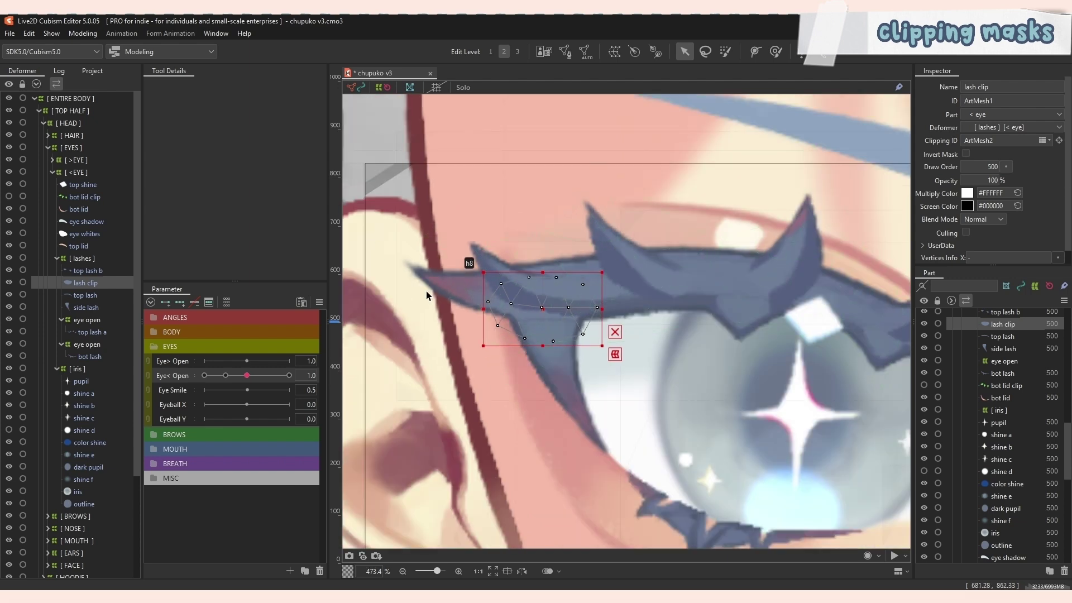
{"action": "scroll", "coordinate": [446, 296], "scroll_direction": "down", "scroll_amount": 1}
Set Eye< Open to 0.0 and hide top lash a to examine how the lashes overlap on the closed eye.
{"action": "left_click_drag", "start_coordinate": [248, 377], "coordinate": [173, 393]}
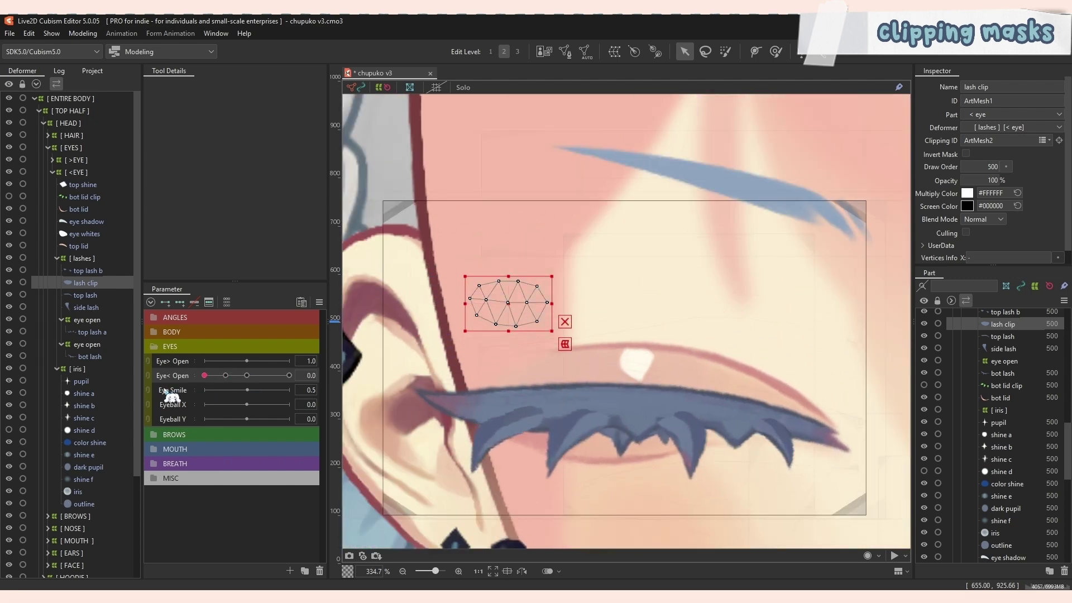
{"action": "scroll", "coordinate": [457, 425], "scroll_direction": "up", "scroll_amount": 1}
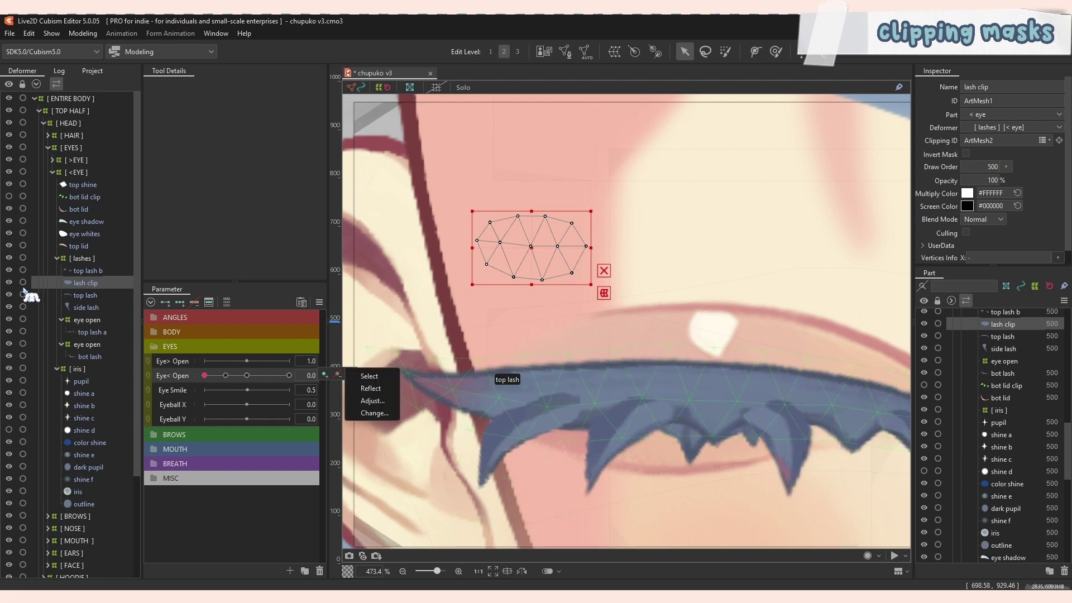
{"action": "left_click", "coordinate": [10, 332]}
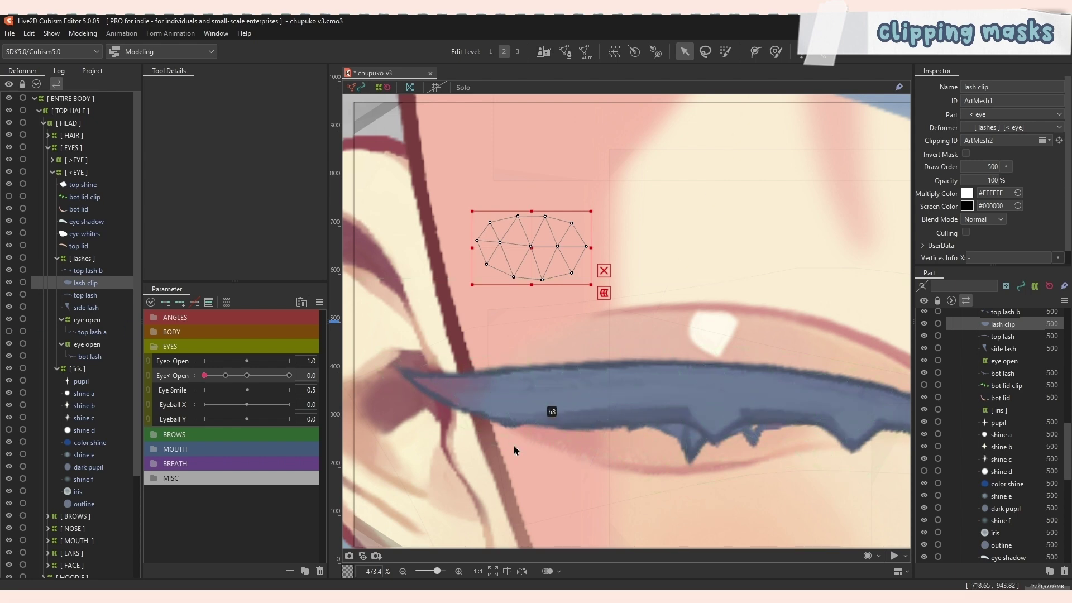
{"action": "scroll", "coordinate": [514, 421], "scroll_direction": "up", "scroll_amount": 3}
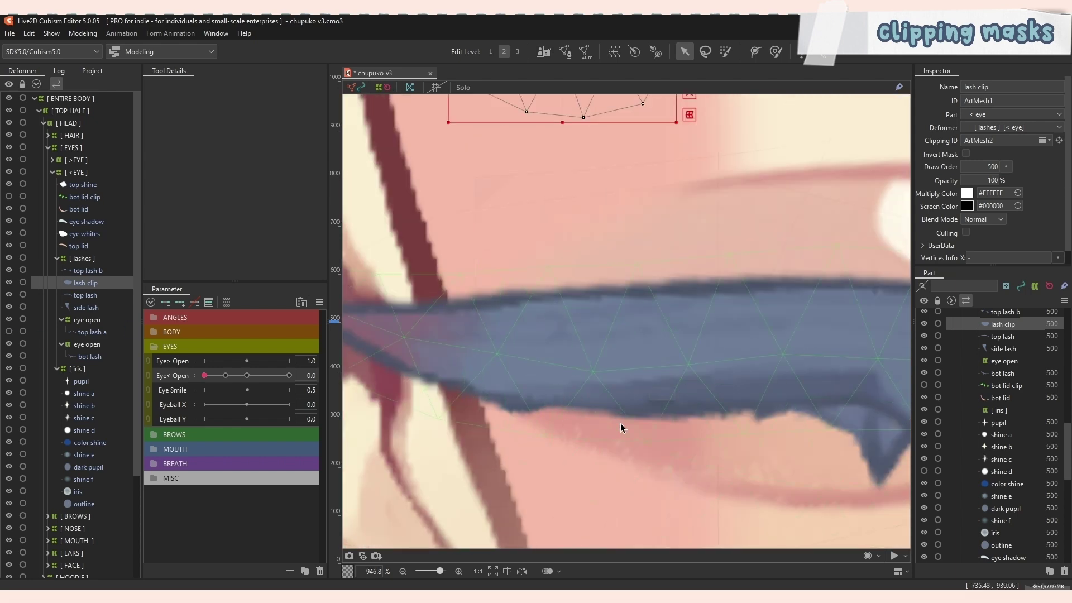
{"action": "scroll", "coordinate": [540, 419], "scroll_direction": "down", "scroll_amount": 2}
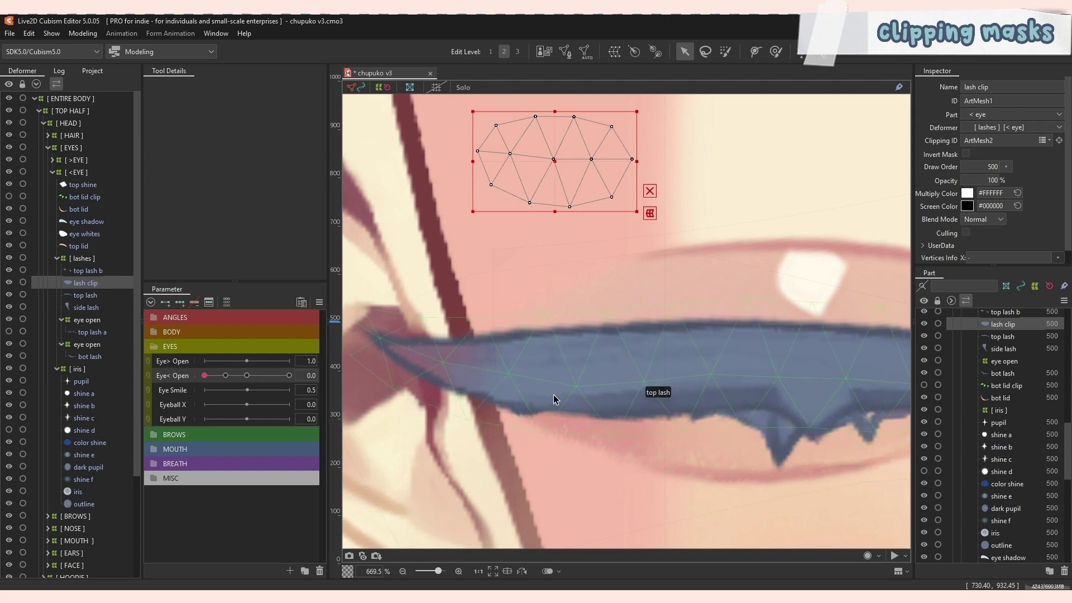
{"action": "scroll", "coordinate": [554, 394], "scroll_direction": "down", "scroll_amount": 2}
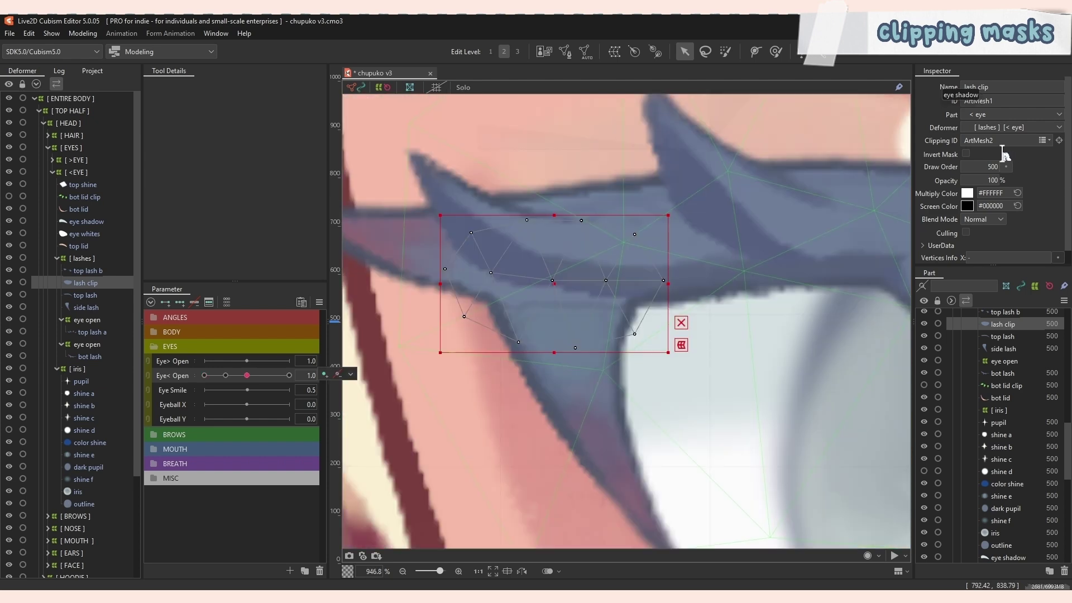
Replace lash clip's Clipping ID with ArtMesh3, the ID of side lash.
{"action": "double_click", "coordinate": [996, 141]}
{"action": "key", "text": "Delete"}
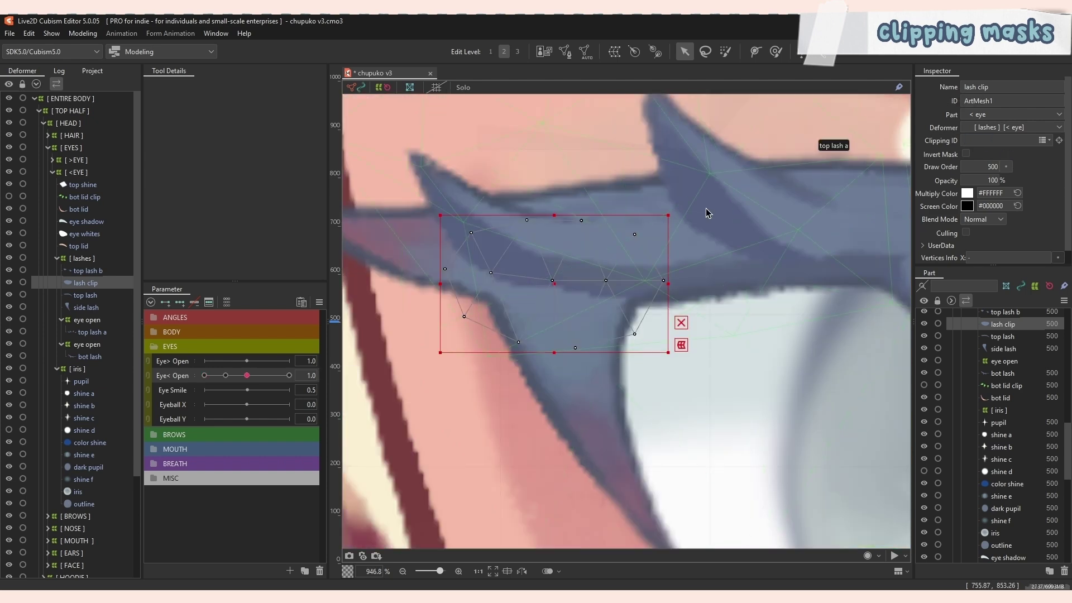
{"action": "scroll", "coordinate": [573, 240], "scroll_direction": "down", "scroll_amount": 4}
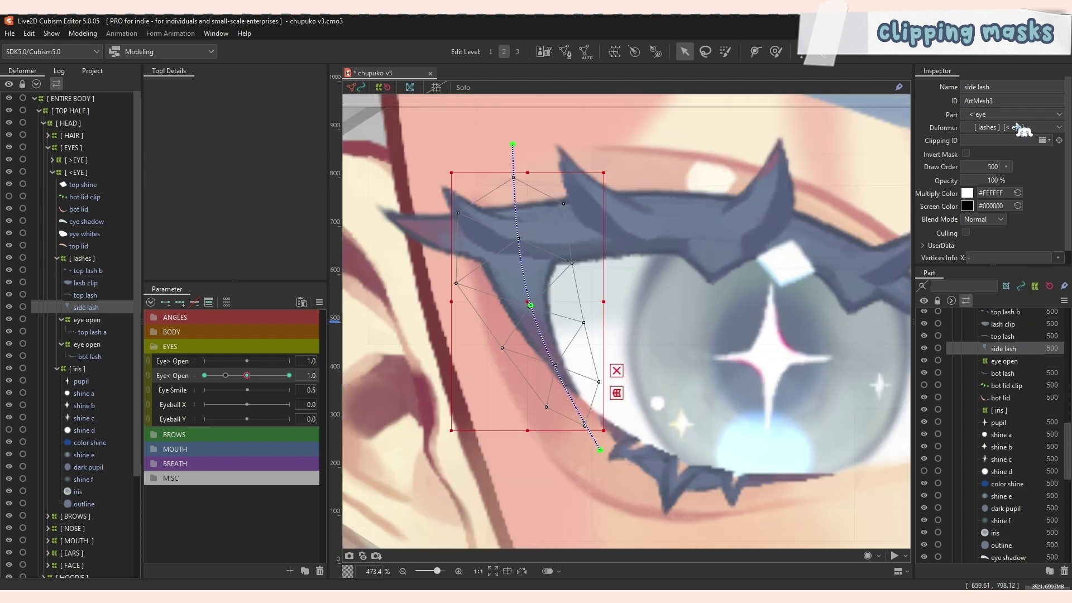
{"action": "double_click", "coordinate": [1003, 101]}
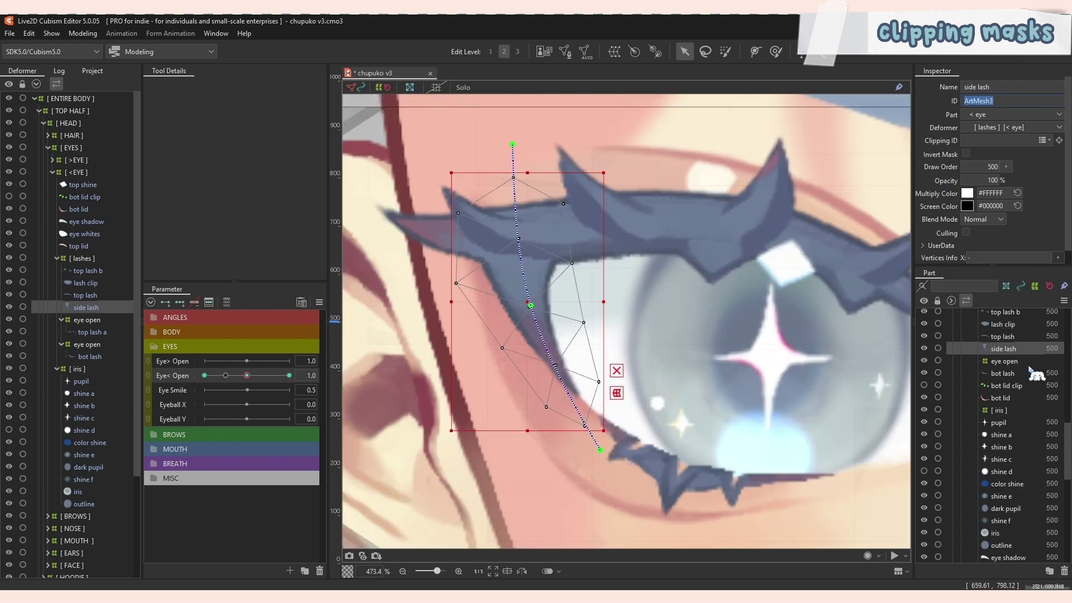
{"action": "left_click", "coordinate": [1030, 324]}
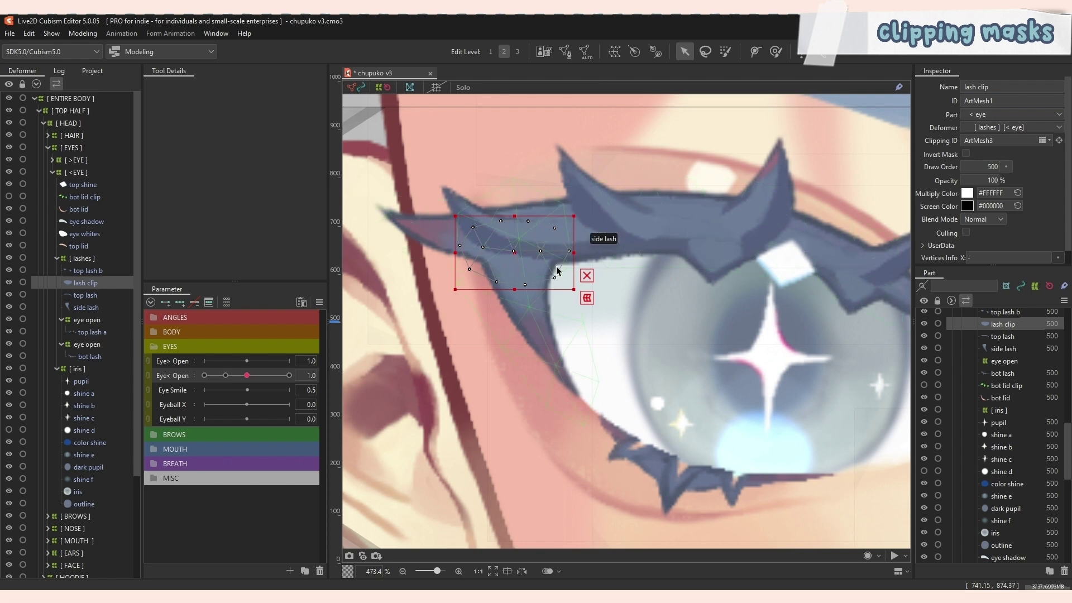
{"action": "scroll", "coordinate": [1015, 358], "scroll_direction": "up", "scroll_amount": 1}
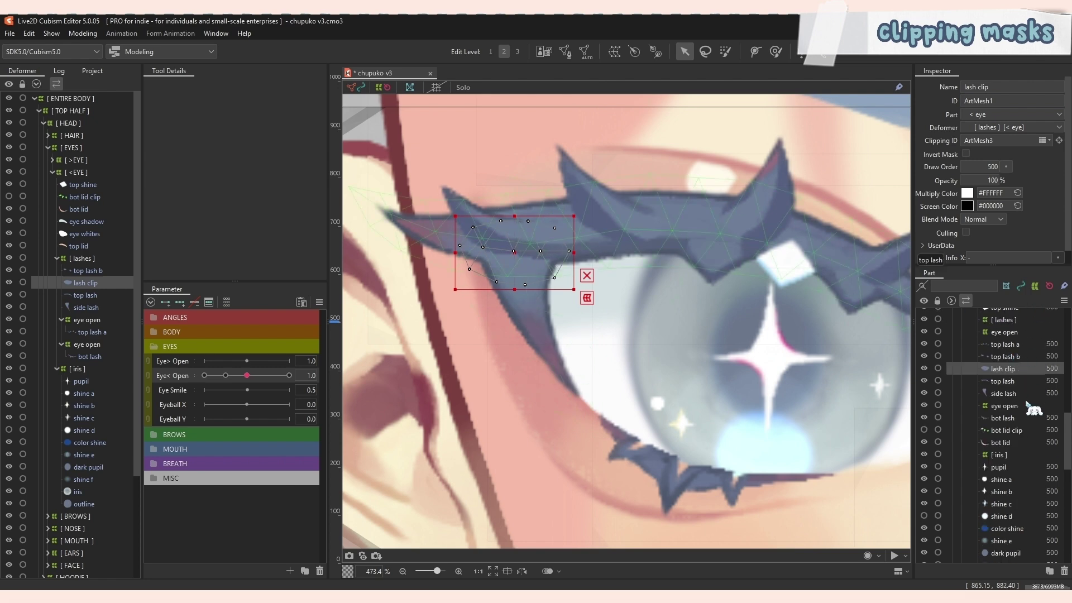
{"action": "left_click", "coordinate": [1005, 381]}
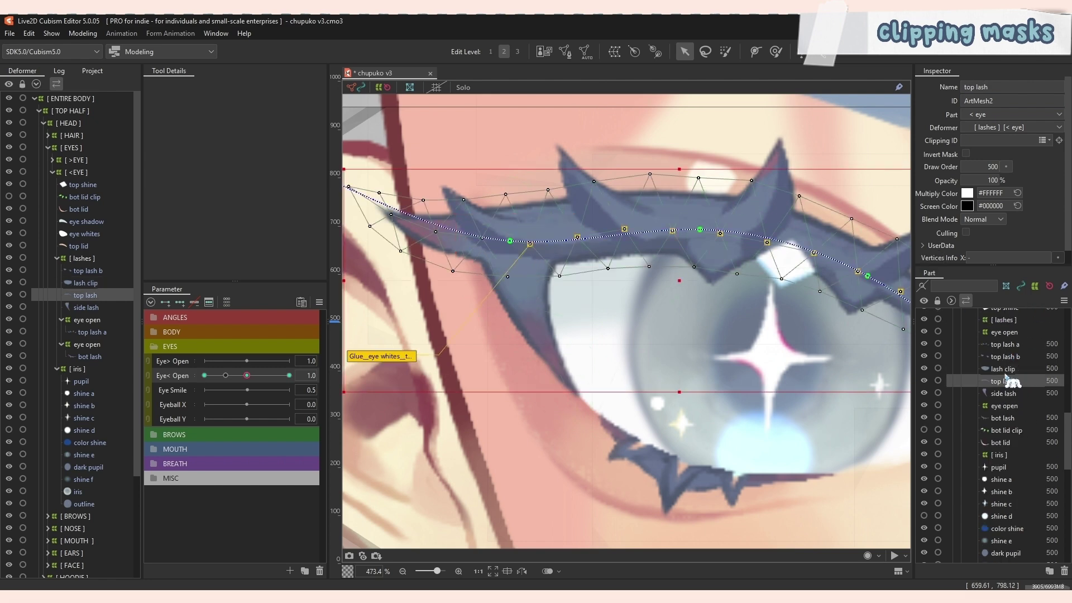
{"action": "left_click", "coordinate": [1015, 370]}
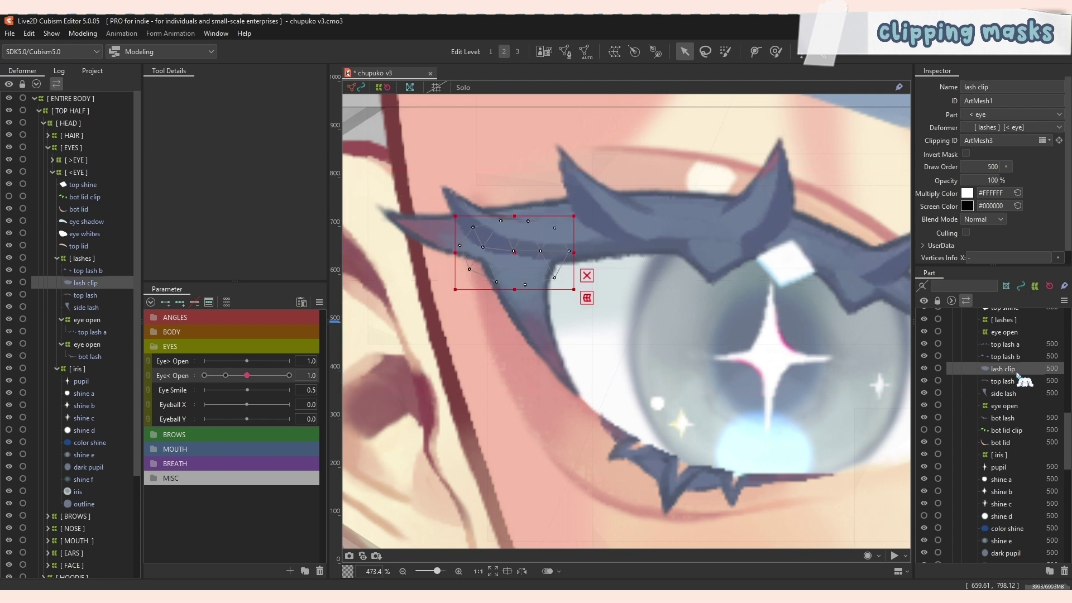
{"action": "mouse_move", "coordinate": [1017, 374]}
{"action": "left_mouse_down"}
{"action": "mouse_move", "coordinate": [1020, 389]}
{"action": "mouse_move", "coordinate": [1015, 365]}
{"action": "left_mouse_up"}
Preview Eye< Open at its closed and half-open positions, and add lash clip keyforms at 0.0, 0.5, 1.0 and 2.0.
{"action": "mouse_move", "coordinate": [248, 378]}
{"action": "left_click_drag", "start_coordinate": [247, 380], "coordinate": [204, 375]}
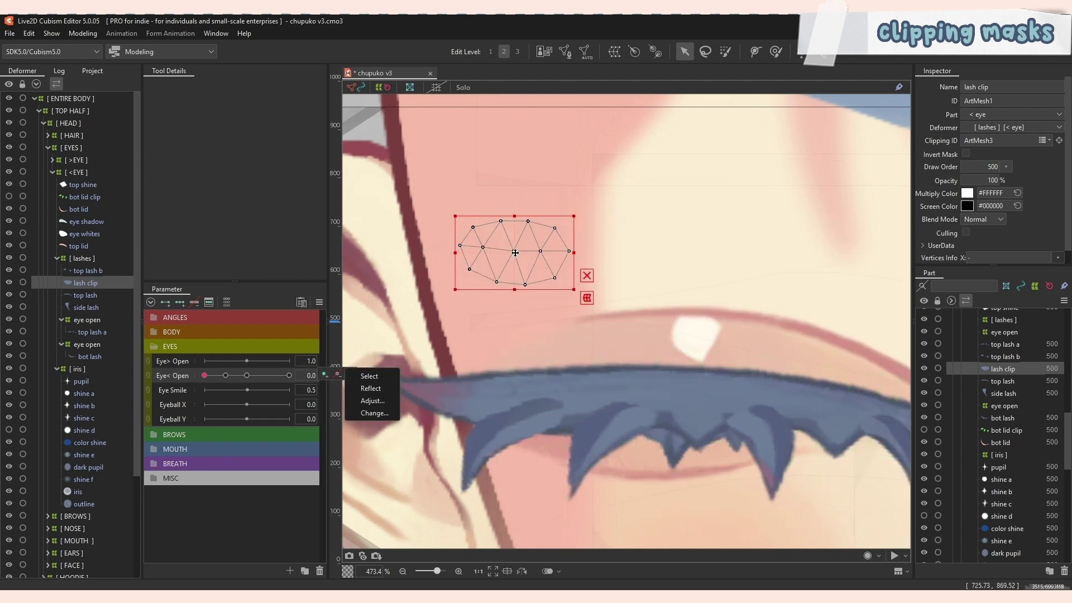
{"action": "left_click", "coordinate": [247, 378]}
{"action": "left_click", "coordinate": [225, 376]}
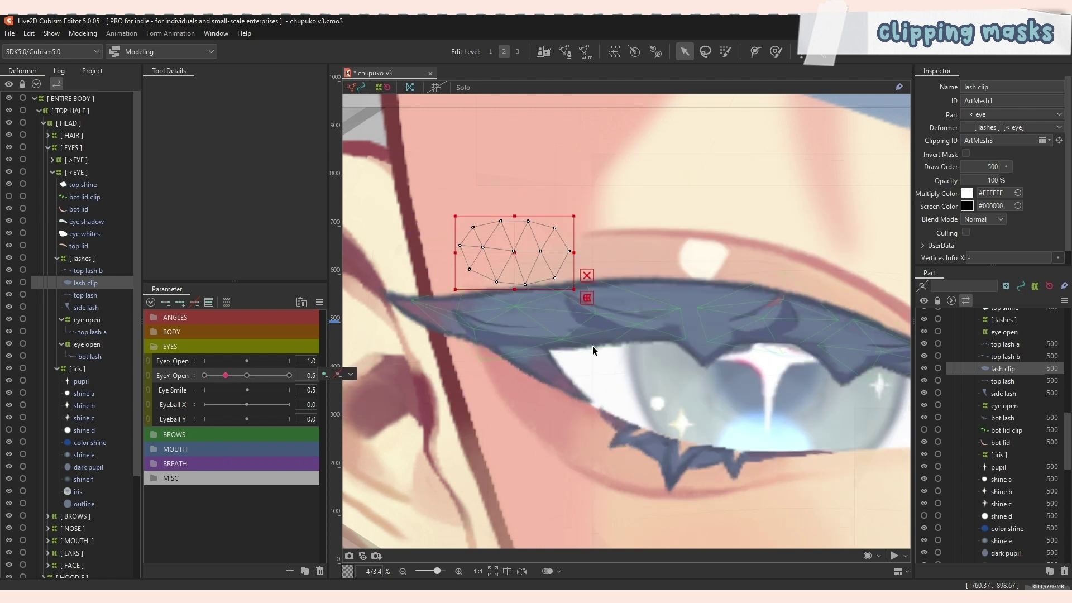
{"action": "scroll", "coordinate": [520, 335], "scroll_direction": "up", "scroll_amount": 2}
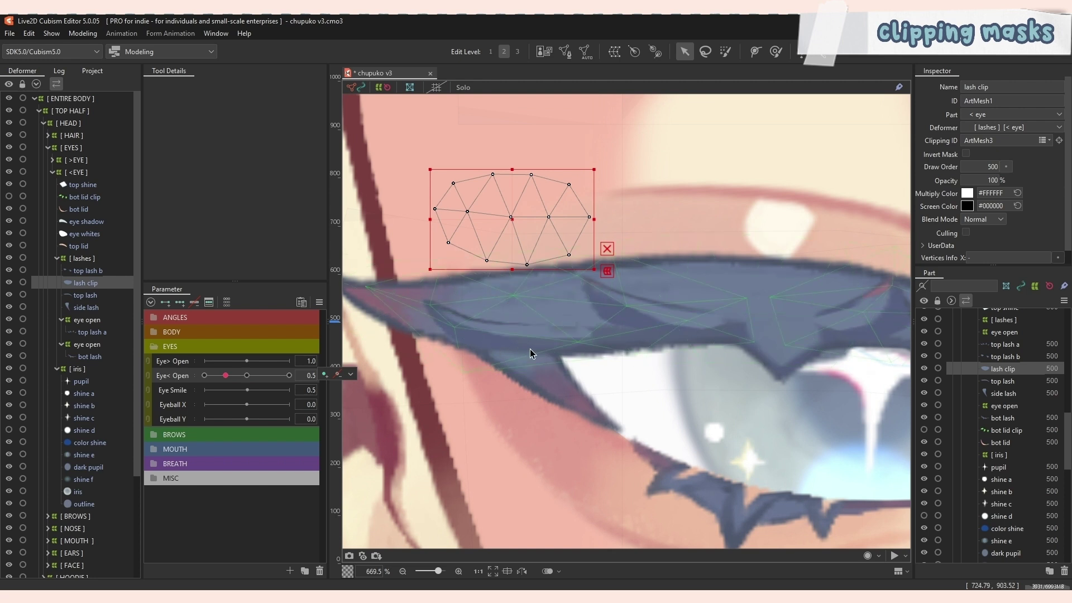
{"action": "left_click", "coordinate": [247, 375]}
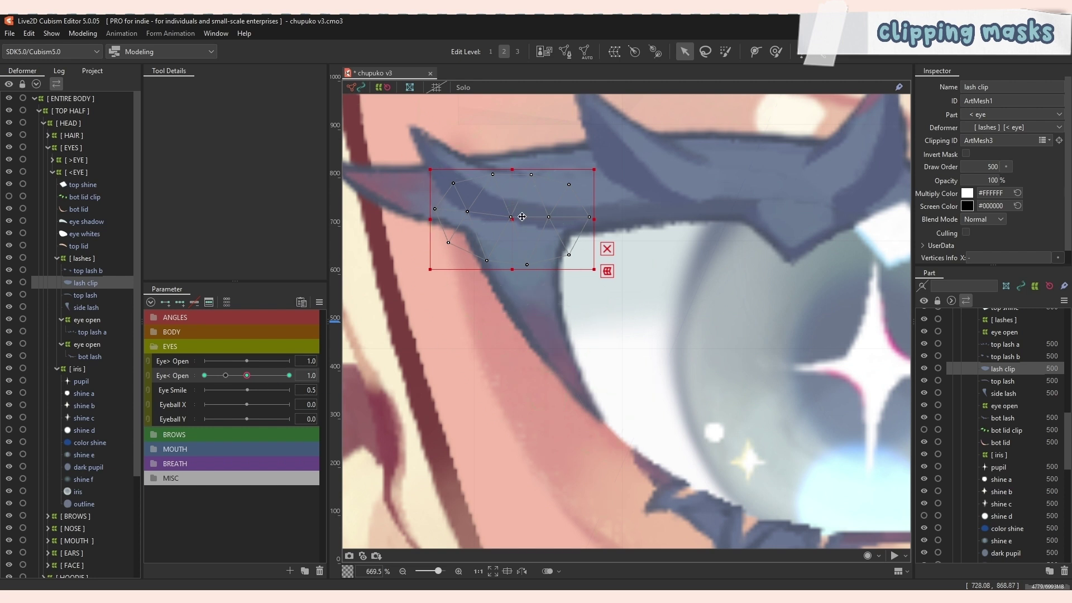
{"action": "left_click", "coordinate": [226, 375]}
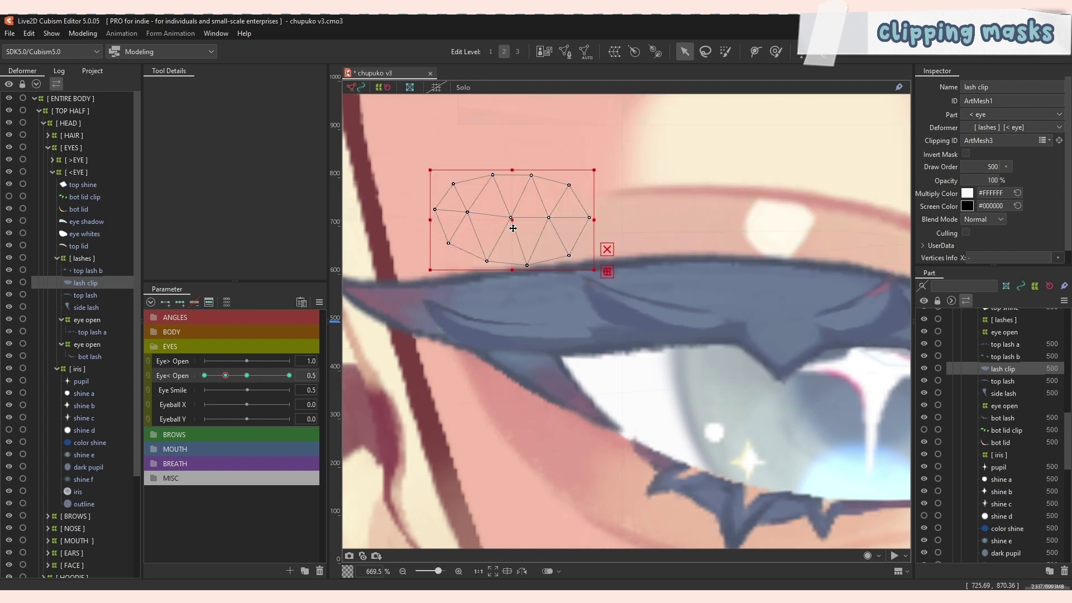
At Eye< Open 0.5, move lash clip down onto the lash joint, reshape it to fit, and check it with the selection hidden.
{"action": "left_click_drag", "start_coordinate": [512, 228], "coordinate": [512, 331]}
{"action": "scroll", "coordinate": [512, 331], "scroll_direction": "up", "scroll_amount": 2}
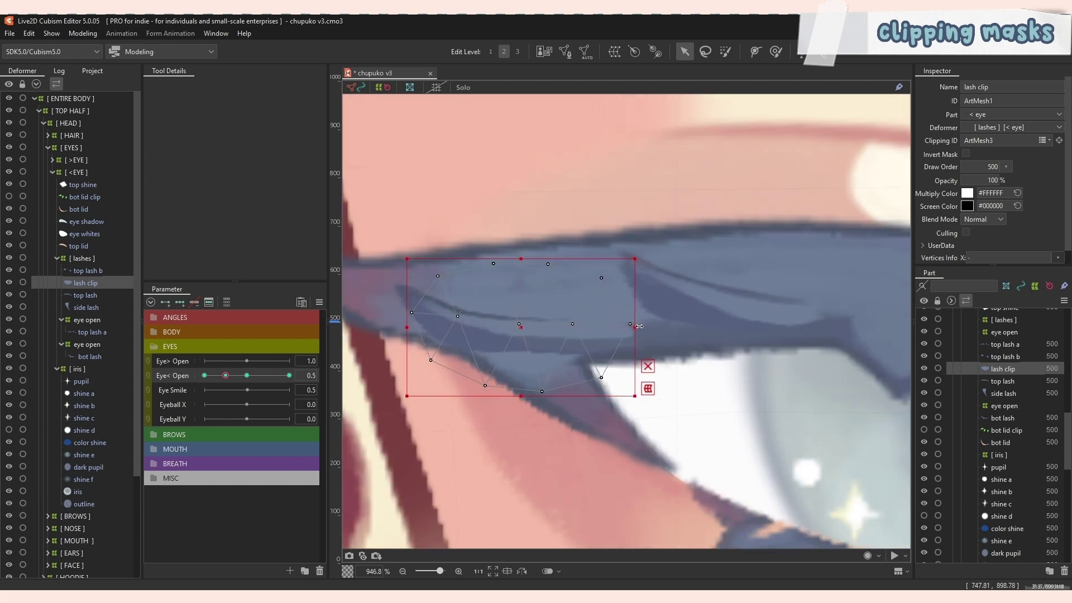
{"action": "mouse_move", "coordinate": [639, 325]}
{"action": "left_mouse_down"}
{"action": "mouse_move", "coordinate": [616, 327]}
{"action": "mouse_move", "coordinate": [640, 327]}
{"action": "left_mouse_up"}
{"action": "mouse_move", "coordinate": [521, 395]}
{"action": "left_mouse_down"}
{"action": "mouse_move", "coordinate": [521, 371]}
{"action": "mouse_move", "coordinate": [521, 382]}
{"action": "left_mouse_up"}
{"action": "left_click_drag", "start_coordinate": [523, 325], "coordinate": [522, 329]}
{"action": "left_click", "coordinate": [776, 52]}
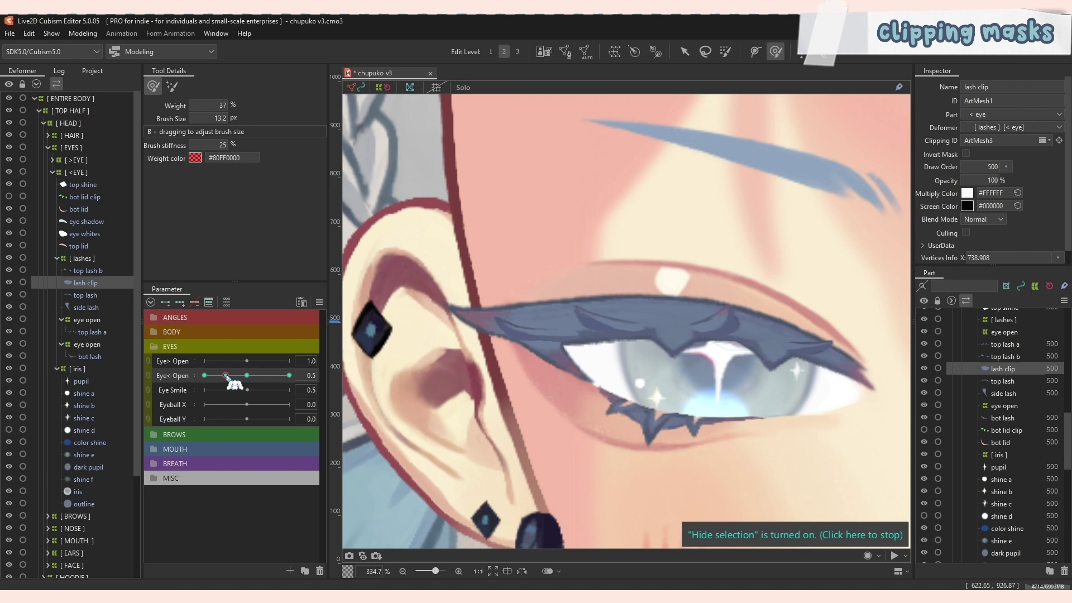
{"action": "key", "text": "v"}
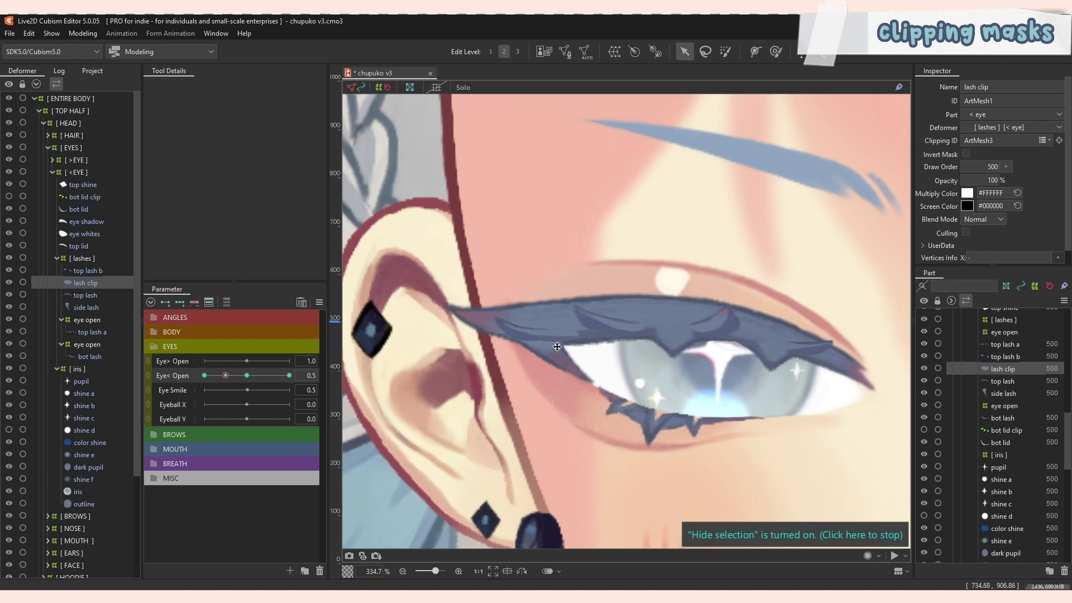
{"action": "key", "text": "ctrl+h"}
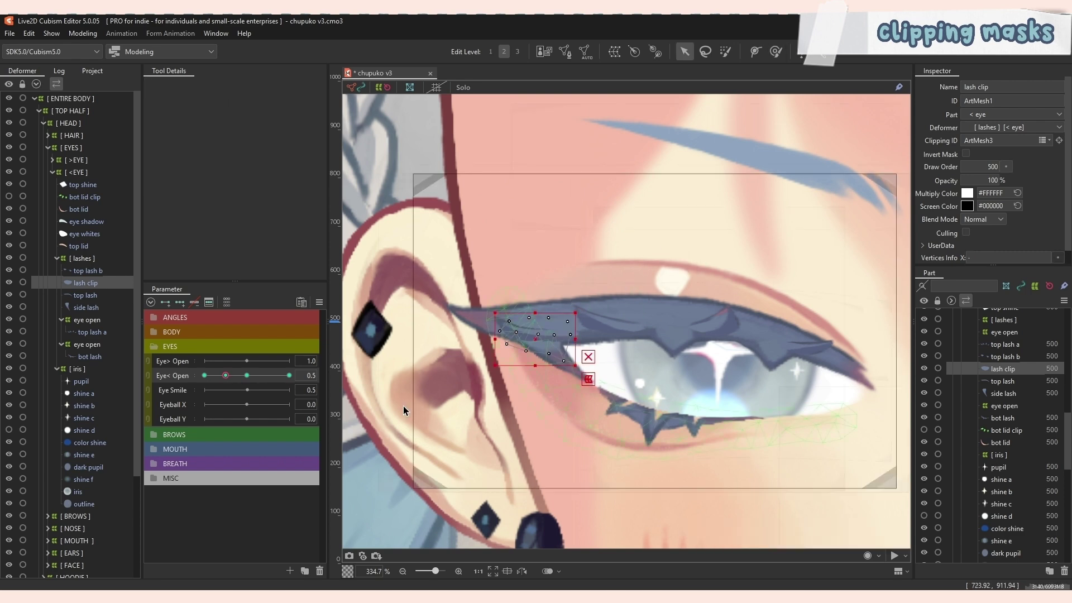
At Eye< Open 0.0, move lash clip down toward the closed lash's outer end and compare it with the open eye.
{"action": "left_click", "coordinate": [205, 375]}
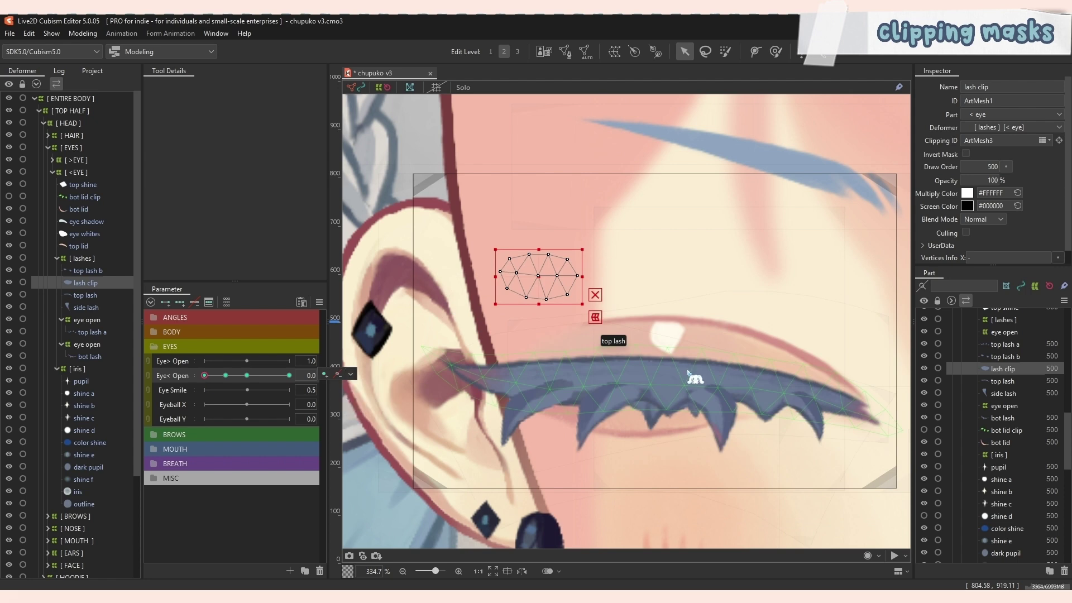
{"action": "left_click_drag", "start_coordinate": [544, 276], "coordinate": [542, 334]}
{"action": "scroll", "coordinate": [583, 323], "scroll_direction": "up", "scroll_amount": 2}
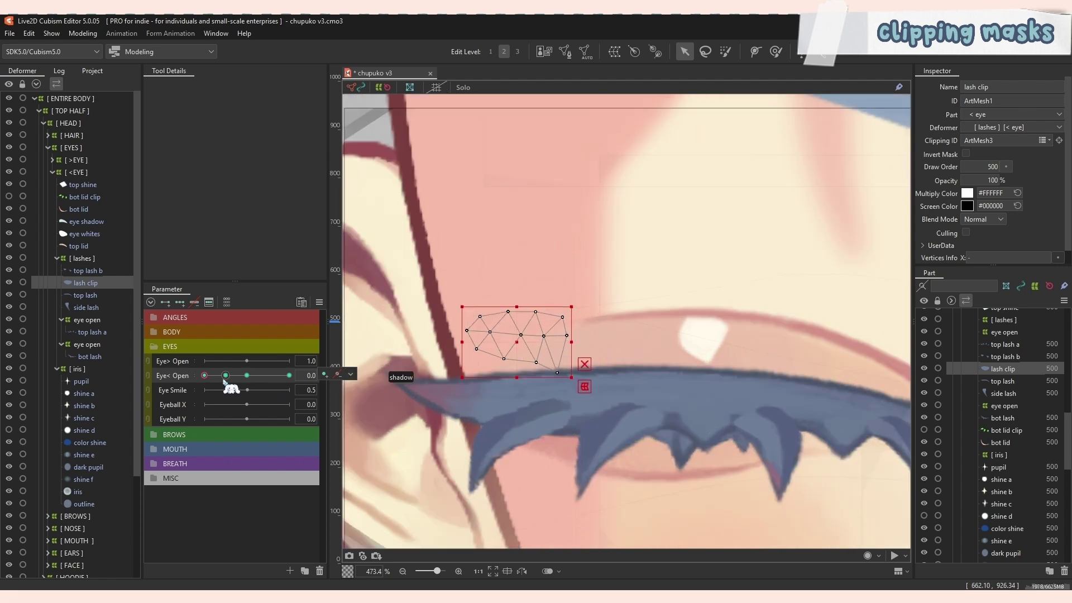
{"action": "left_click", "coordinate": [247, 376]}
{"action": "key", "text": "ctrl+h"}
Adjust lash clip's lower and inner vertices at Eye< Open 0.5 to follow the side lash, and check the blend with the selection hidden.
{"action": "mouse_move", "coordinate": [247, 379]}
{"action": "left_mouse_down"}
{"action": "mouse_move", "coordinate": [202, 380]}
{"action": "mouse_move", "coordinate": [291, 377]}
{"action": "mouse_move", "coordinate": [227, 382]}
{"action": "left_mouse_up"}
{"action": "scroll", "coordinate": [557, 277], "scroll_direction": "up", "scroll_amount": 2}
{"action": "left_click_drag", "start_coordinate": [557, 410], "coordinate": [548, 398]}
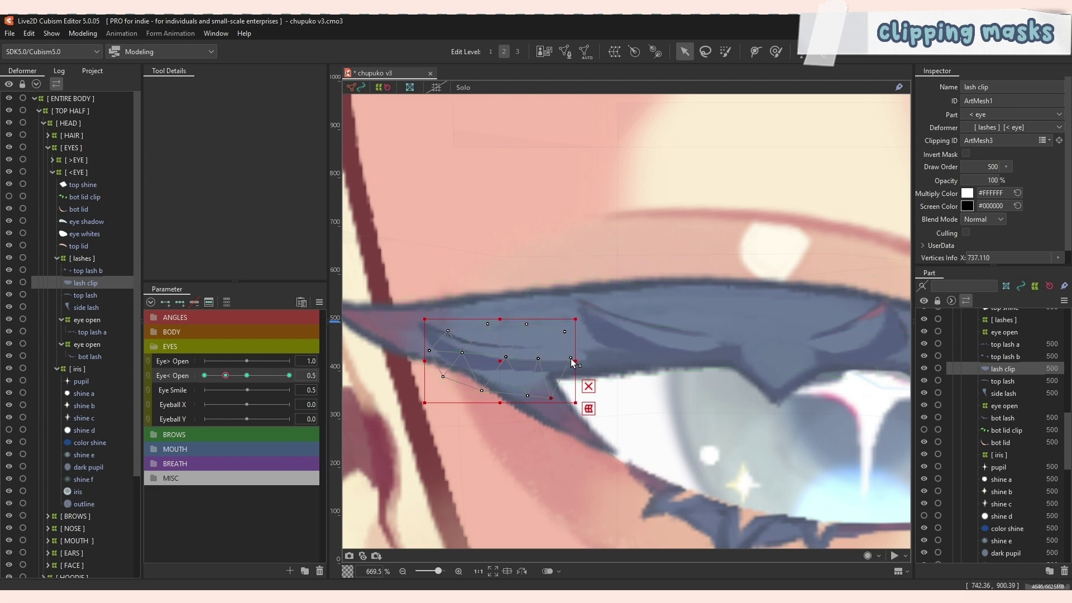
{"action": "left_click_drag", "start_coordinate": [562, 361], "coordinate": [557, 390]}
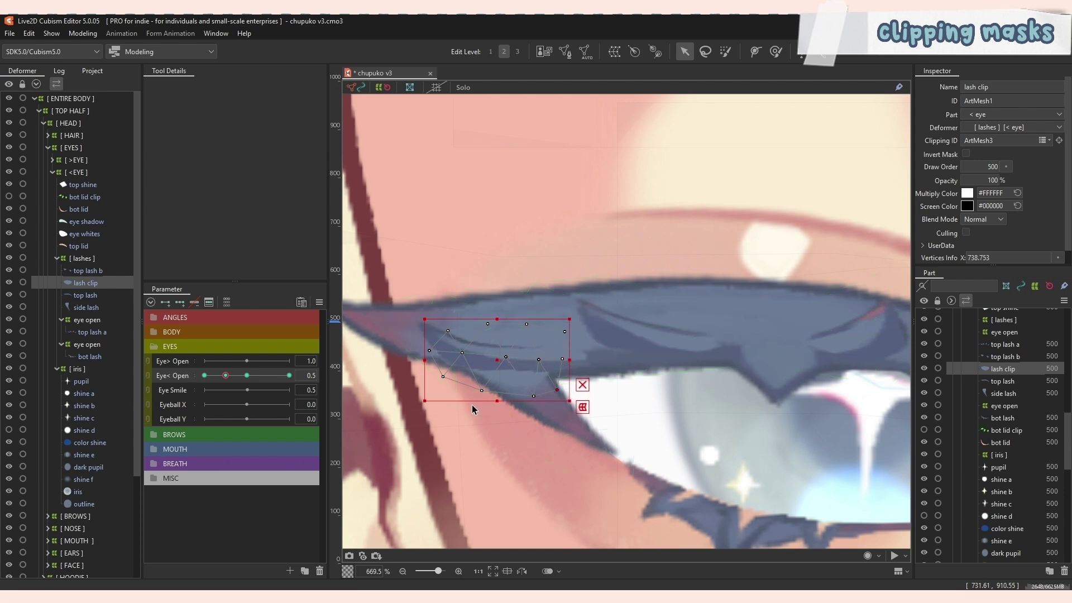
{"action": "left_click_drag", "start_coordinate": [226, 376], "coordinate": [226, 376]}
{"action": "left_click_drag", "start_coordinate": [569, 360], "coordinate": [506, 357]}
{"action": "key", "text": "ctrl+h"}
{"action": "mouse_move", "coordinate": [225, 375]}
{"action": "left_mouse_down"}
{"action": "mouse_move", "coordinate": [239, 378]}
{"action": "mouse_move", "coordinate": [226, 375]}
{"action": "left_mouse_up"}
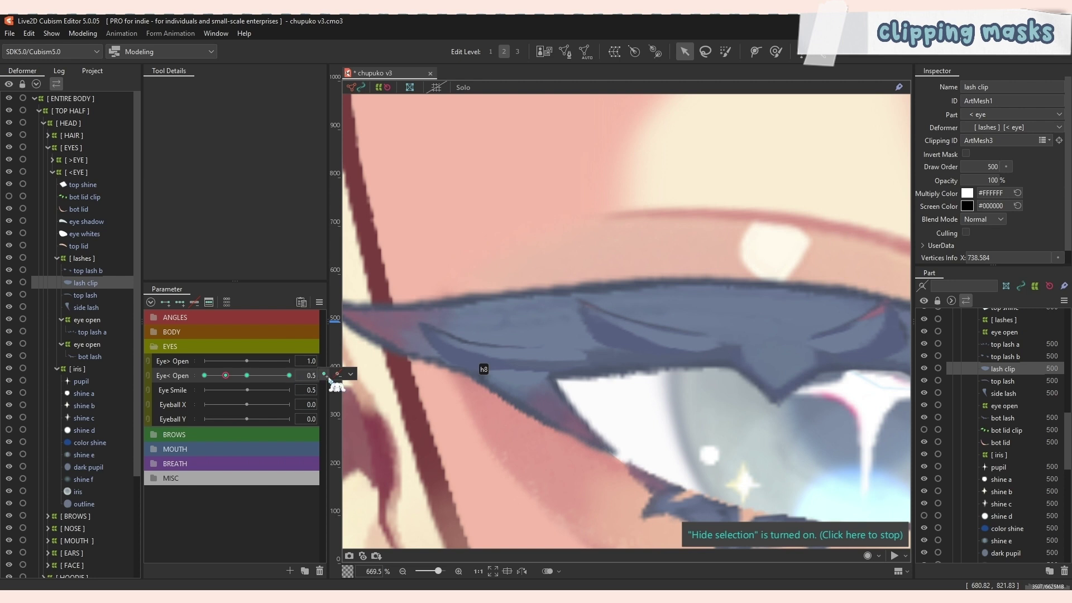
Delete lash clip's Eye< Open keyform at 0.5 and add keyforms at 0.3 and 0.7.
{"action": "left_click", "coordinate": [337, 376]}
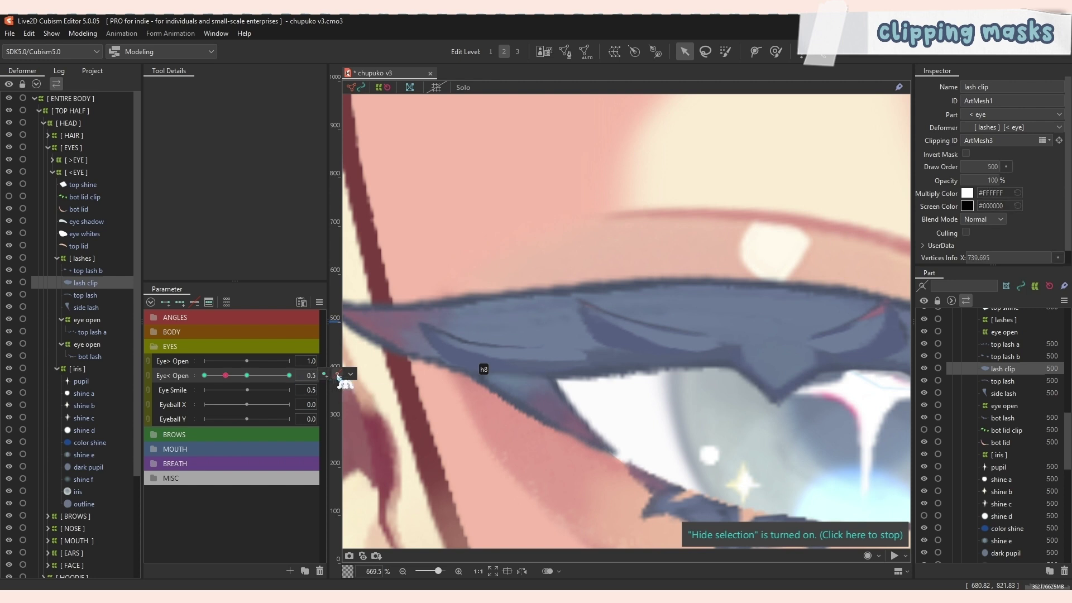
{"action": "left_click", "coordinate": [209, 302]}
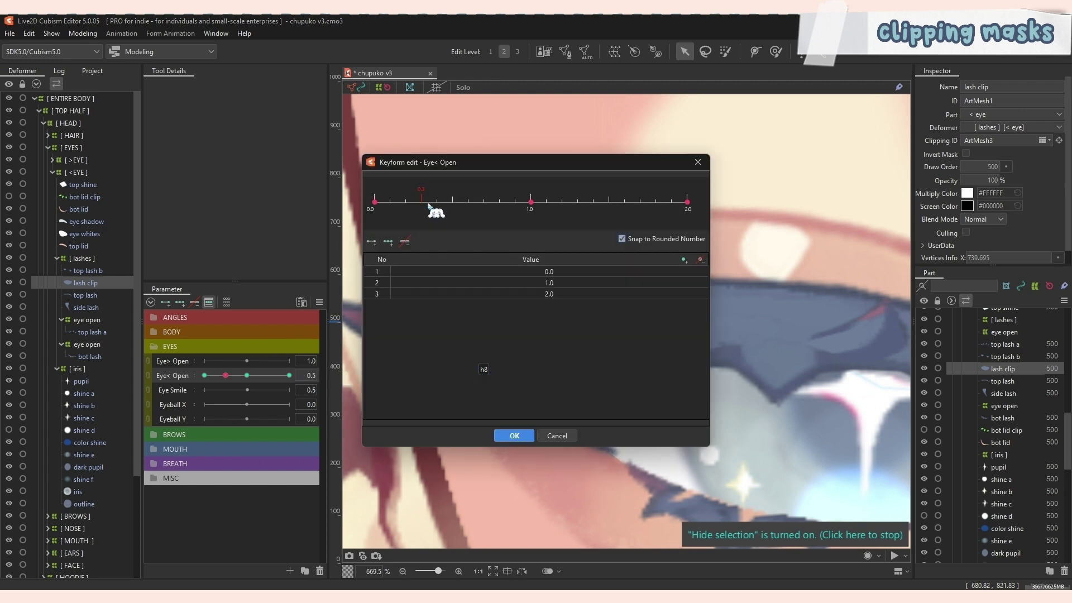
{"action": "left_click", "coordinate": [425, 203]}
{"action": "left_click", "coordinate": [484, 202]}
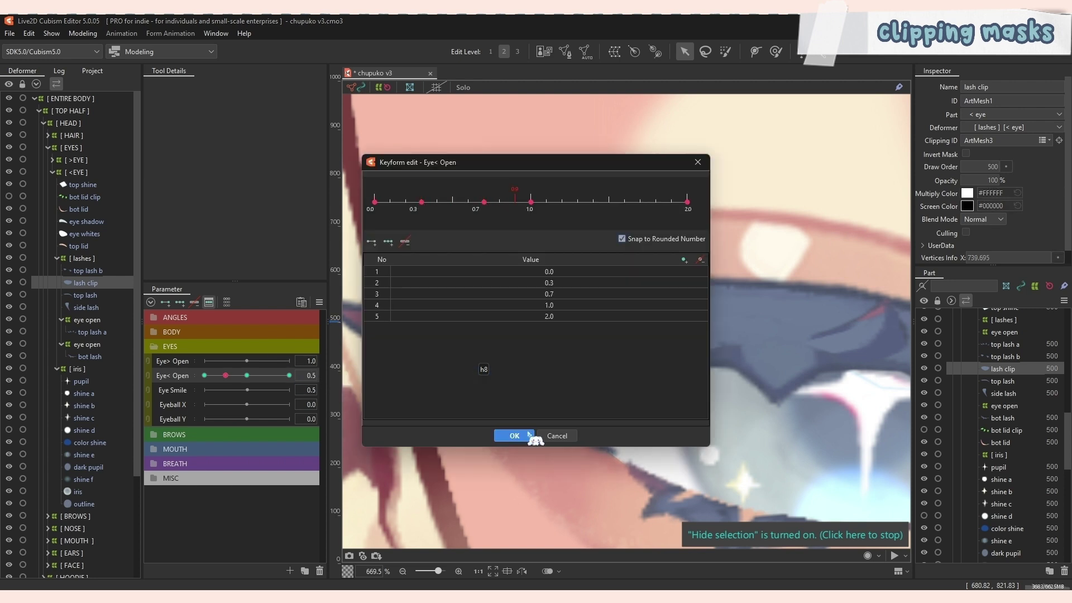
{"action": "left_click", "coordinate": [514, 436]}
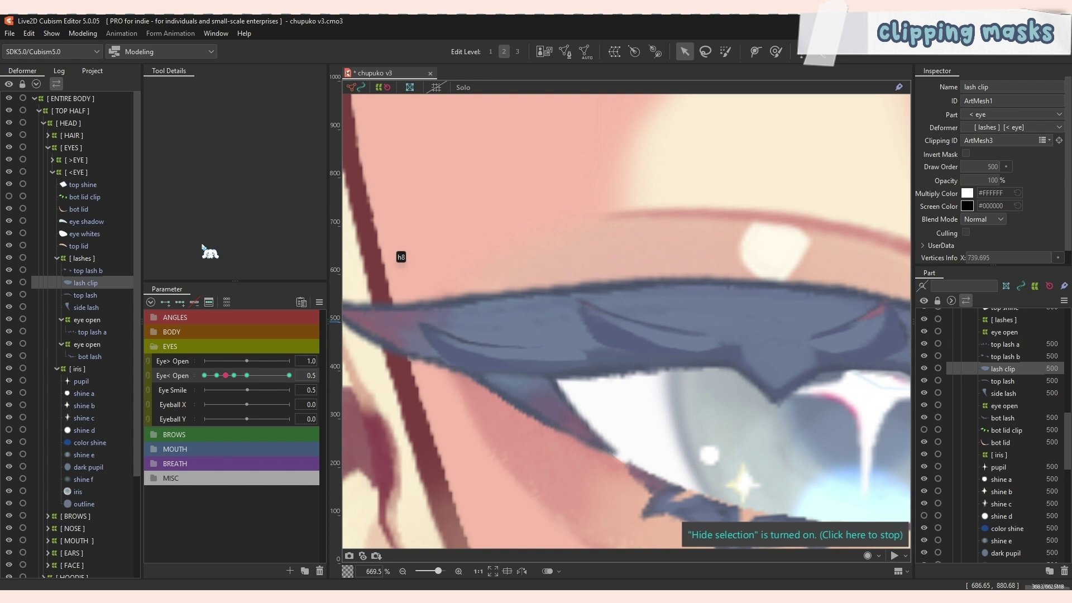
Fit lash clip over the side lash joint at Eye< Open 0.3 and compare it with the open eye, selection hidden.
{"action": "left_click", "coordinate": [234, 376]}
{"action": "key", "text": "ctrl+t"}
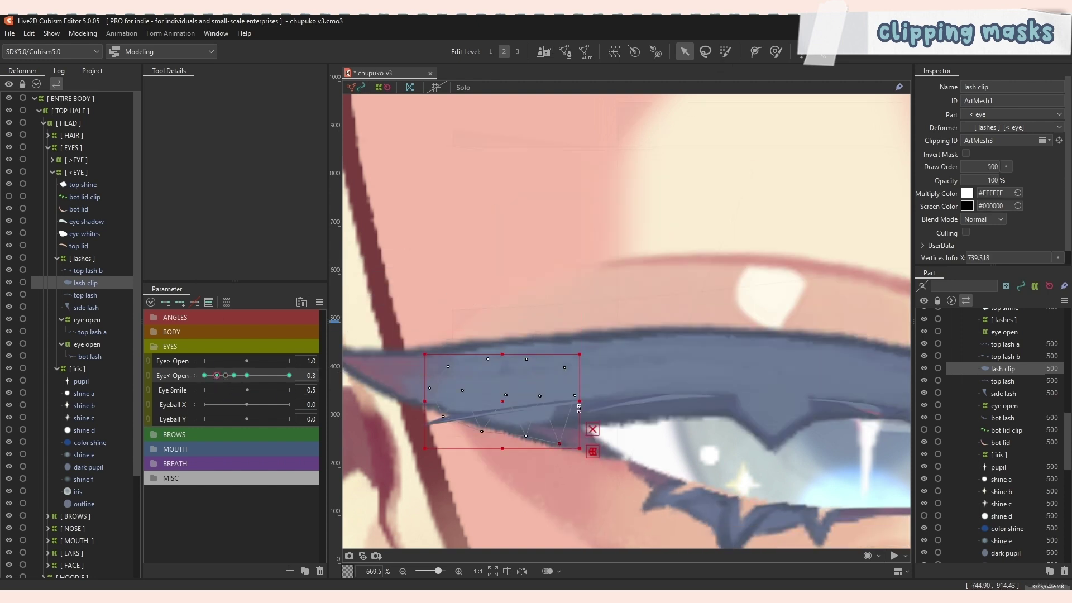
{"action": "key", "text": "b"}
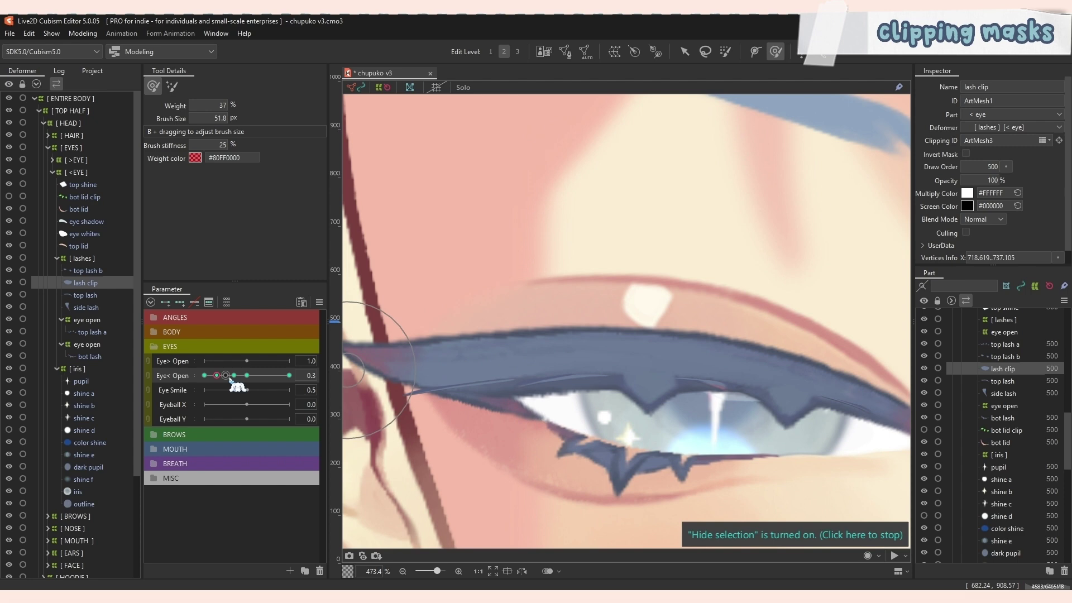
{"action": "left_click", "coordinate": [217, 376]}
{"action": "key", "text": "ctrl+t"}
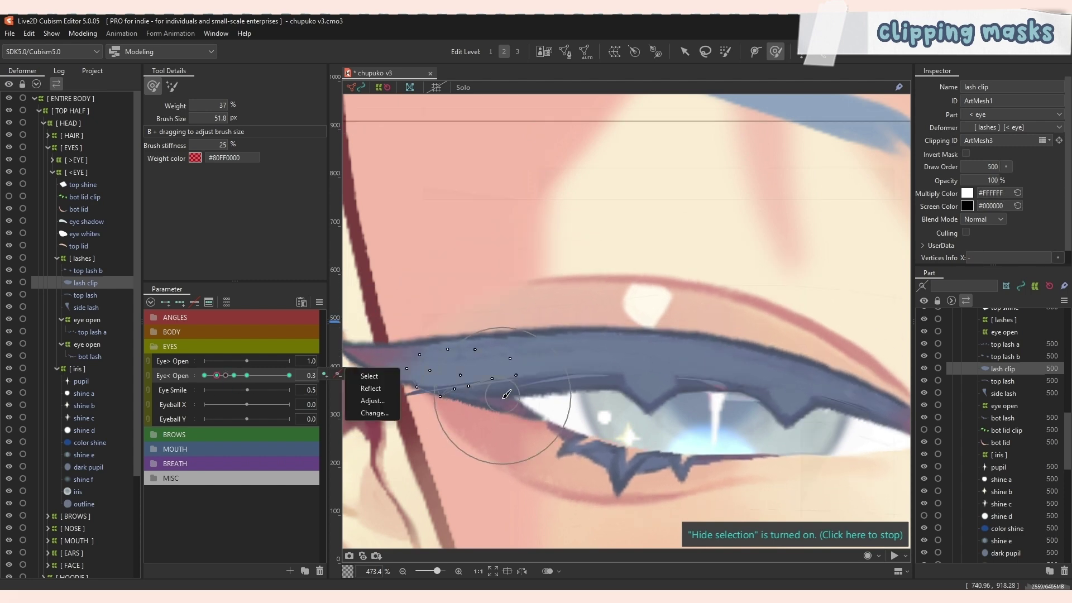
{"action": "key", "text": "ctrl+t"}
{"action": "left_click_drag", "start_coordinate": [217, 375], "coordinate": [247, 375]}
{"action": "key", "text": "ctrl+t"}
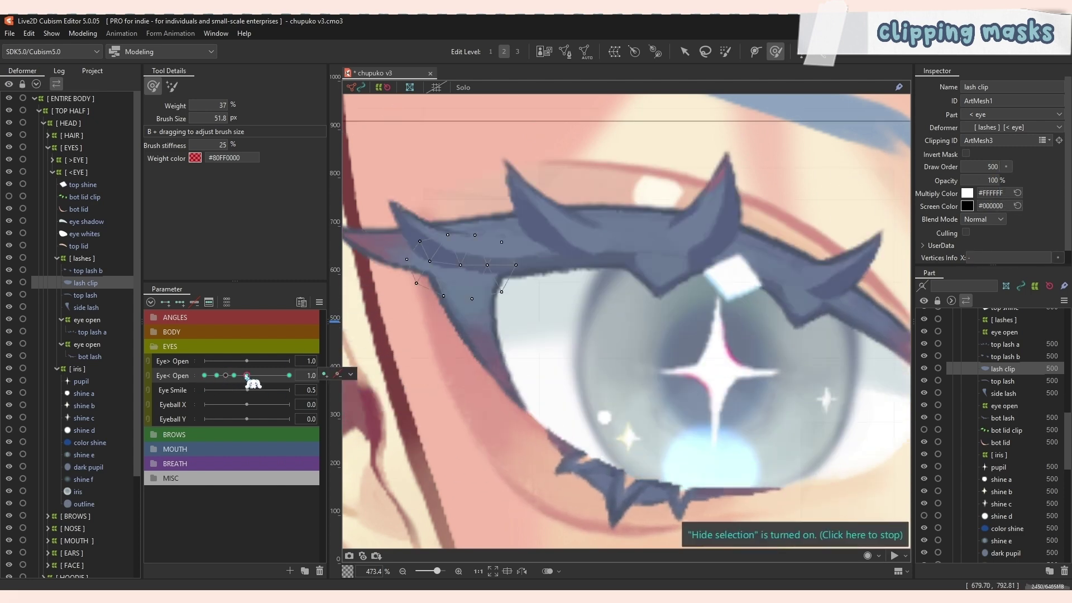
Set lash clip's opacity to 0% at Eye< Open 0.3 and preview the lash joint while the eye moves.
{"action": "scroll", "coordinate": [414, 306], "scroll_direction": "down", "scroll_amount": 3}
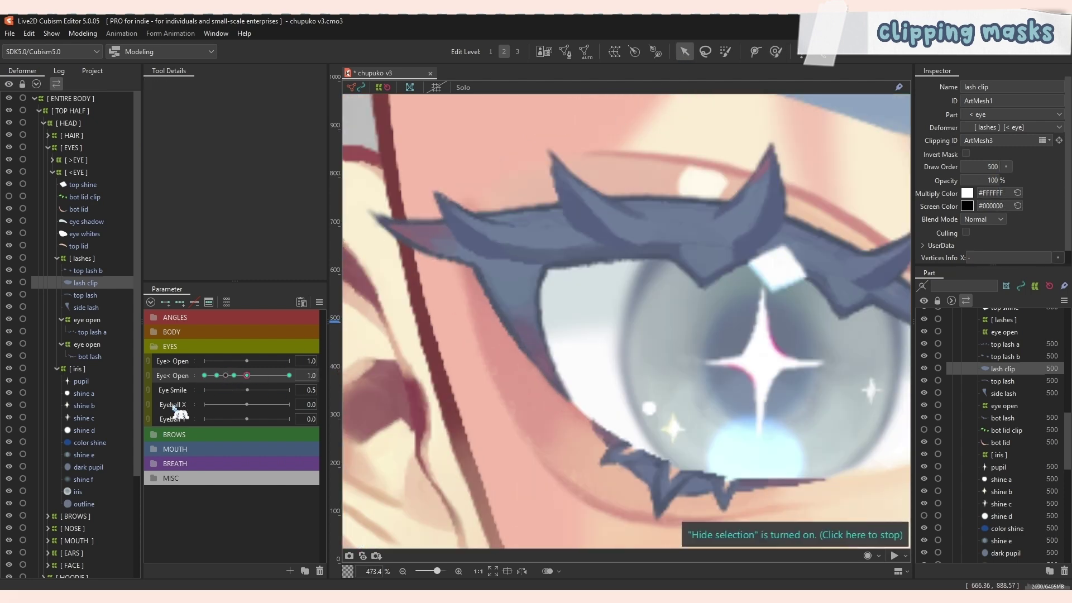
{"action": "left_click_drag", "start_coordinate": [247, 375], "coordinate": [220, 375]}
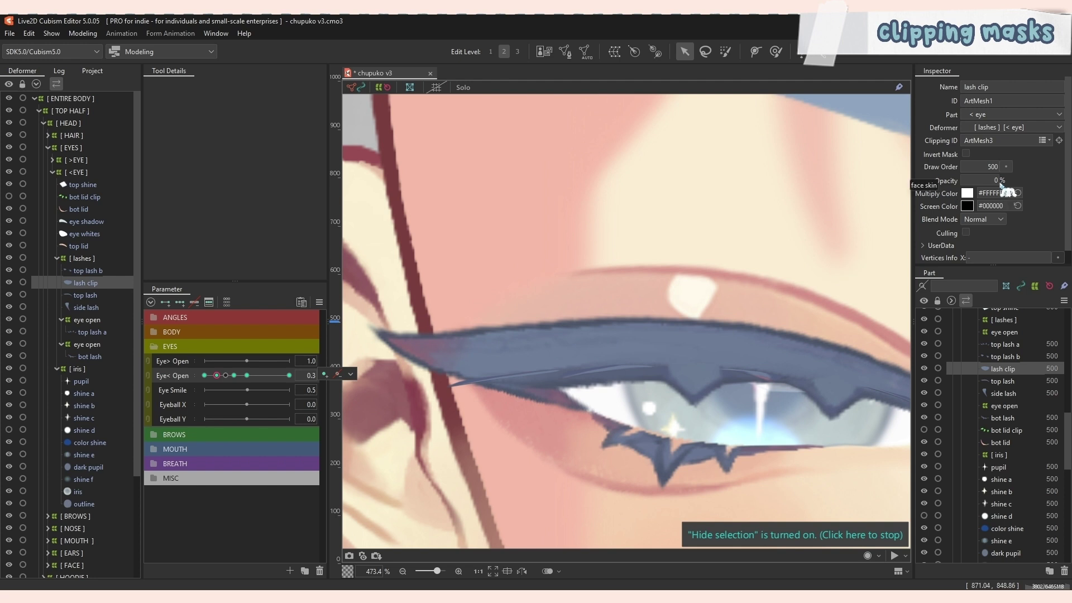
{"action": "mouse_move", "coordinate": [218, 374]}
{"action": "left_mouse_down"}
{"action": "mouse_move", "coordinate": [194, 379]}
{"action": "mouse_move", "coordinate": [240, 380]}
{"action": "mouse_move", "coordinate": [204, 381]}
{"action": "mouse_move", "coordinate": [225, 380]}
{"action": "left_mouse_up"}
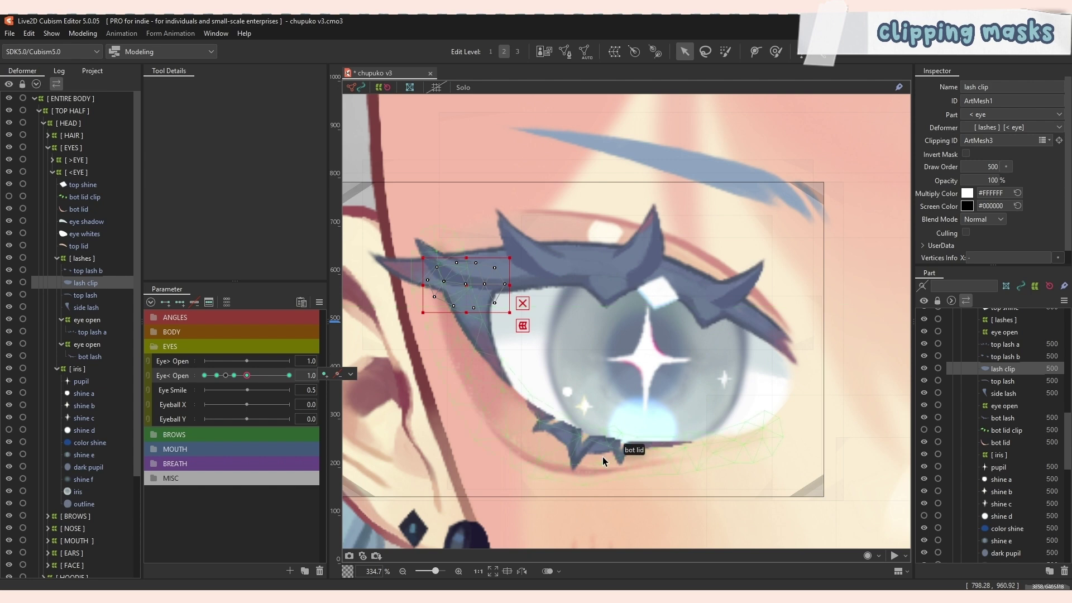
Show the green bot lid clip art over the bottom lashes and generate an automatic mesh for it.
{"action": "scroll", "coordinate": [604, 458], "scroll_direction": "up", "scroll_amount": 5}
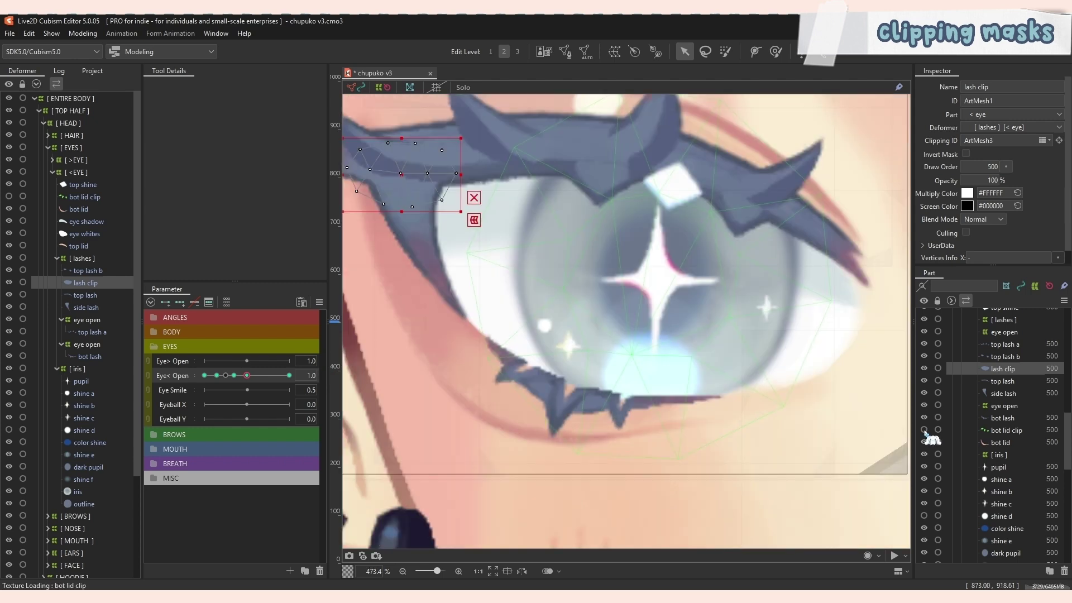
{"action": "left_click", "coordinate": [924, 430]}
{"action": "scroll", "coordinate": [587, 389], "scroll_direction": "up", "scroll_amount": 2}
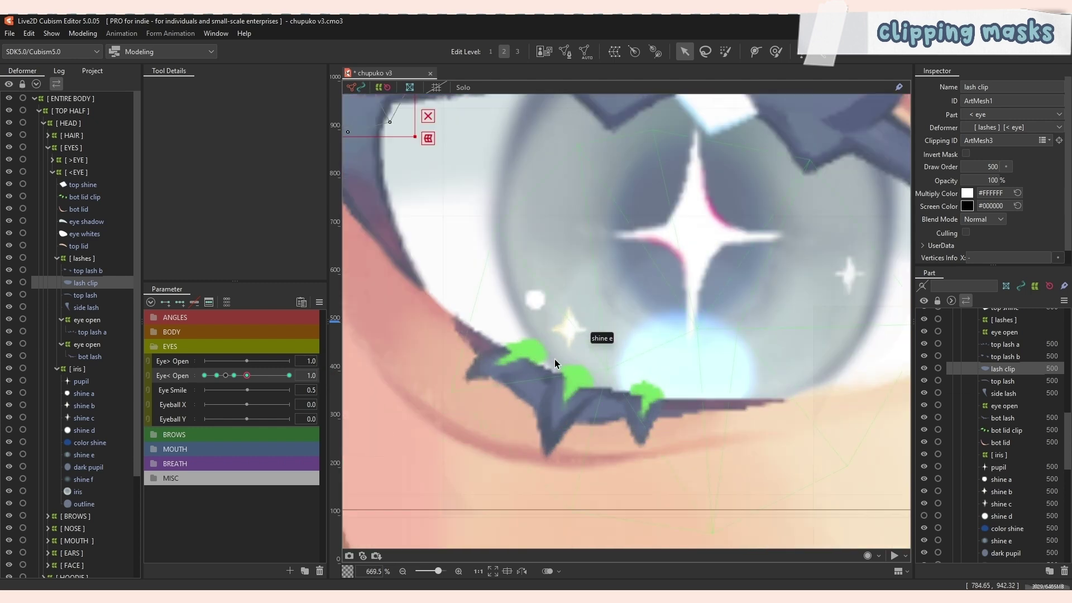
{"action": "left_click", "coordinate": [575, 383]}
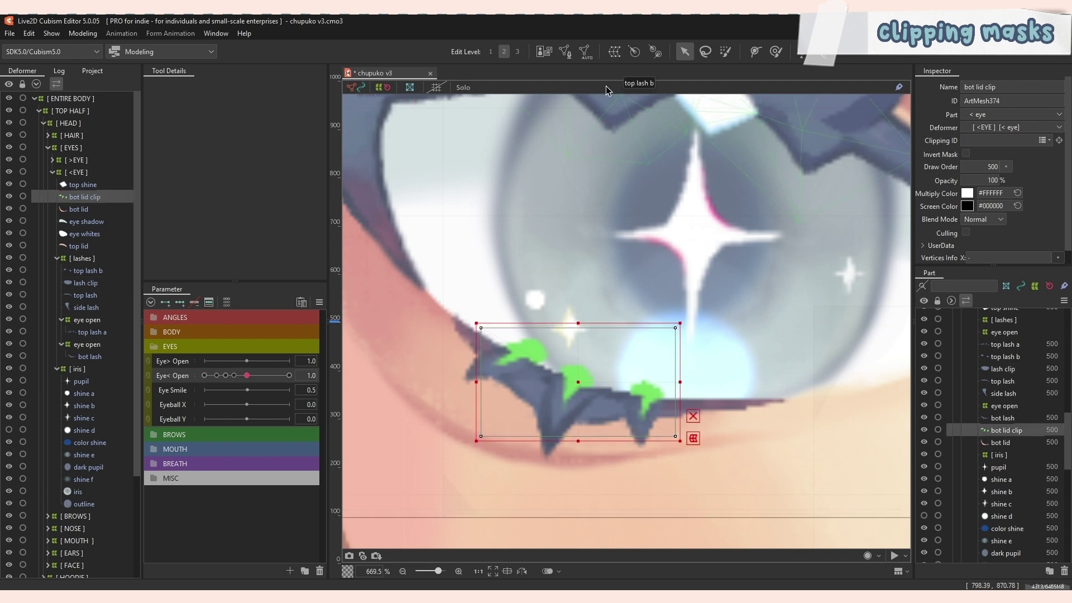
{"action": "left_click", "coordinate": [585, 52]}
{"action": "left_click", "coordinate": [899, 435]}
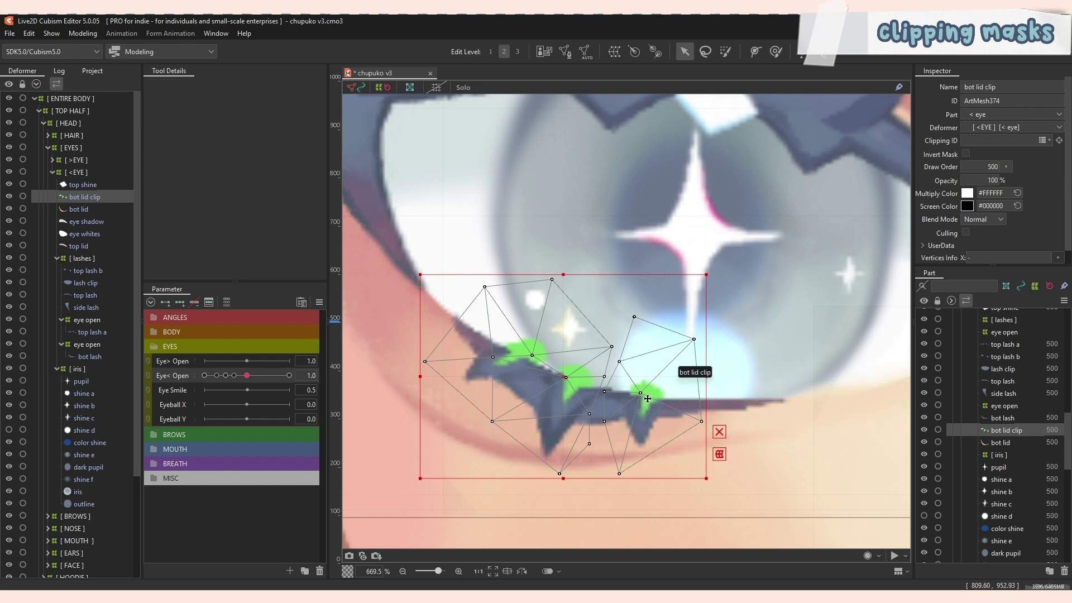
Clip bot lid to bot lid clip using the ID ArtMesh374, and invert the mask.
{"action": "left_click", "coordinate": [751, 432]}
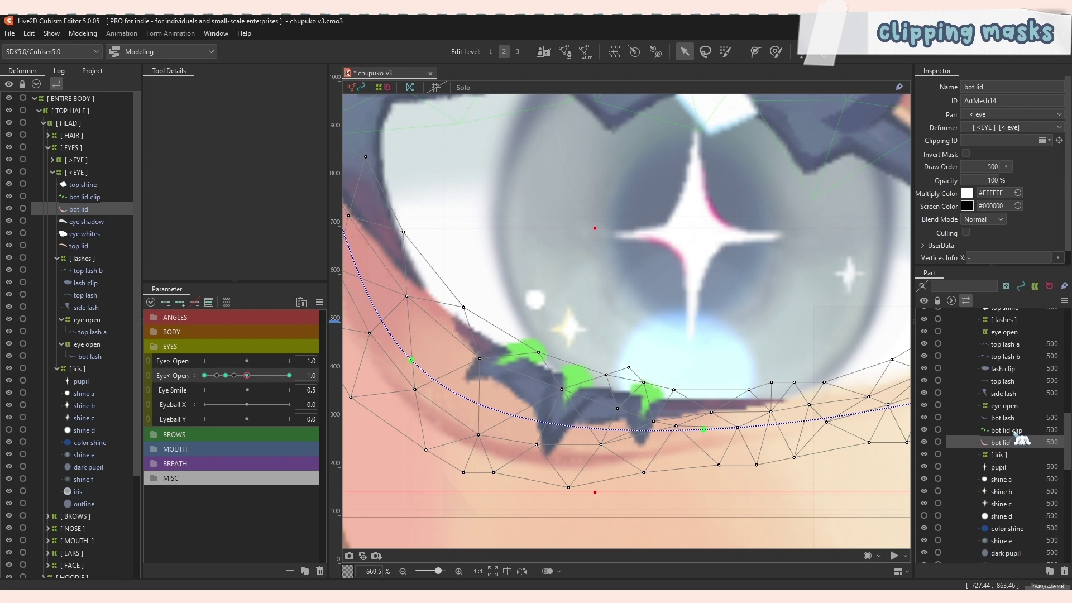
{"action": "left_click", "coordinate": [1010, 430]}
{"action": "double_click", "coordinate": [998, 101]}
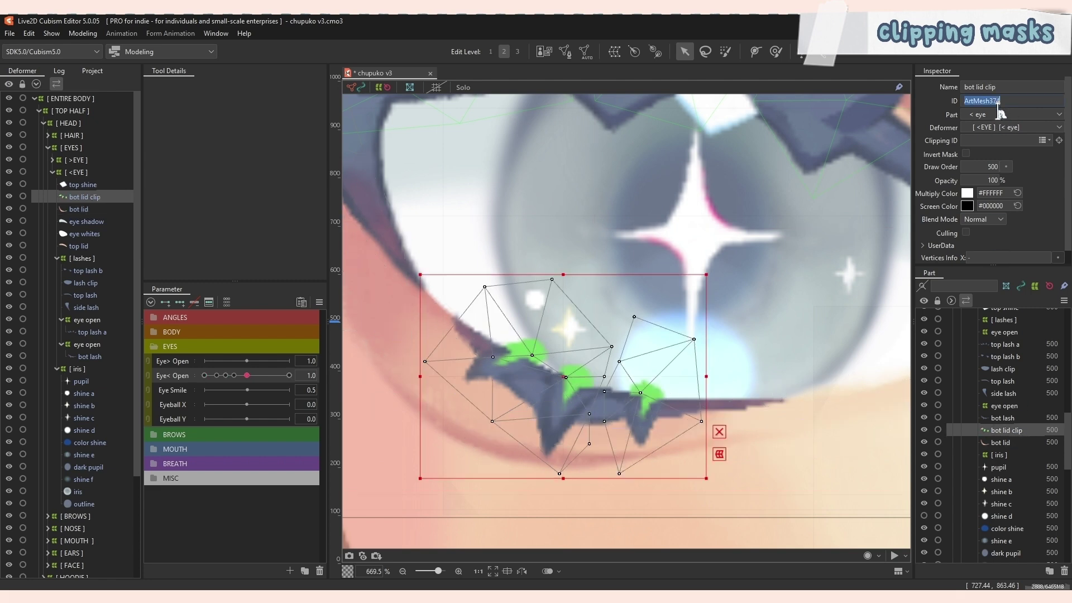
{"action": "left_click", "coordinate": [1011, 443]}
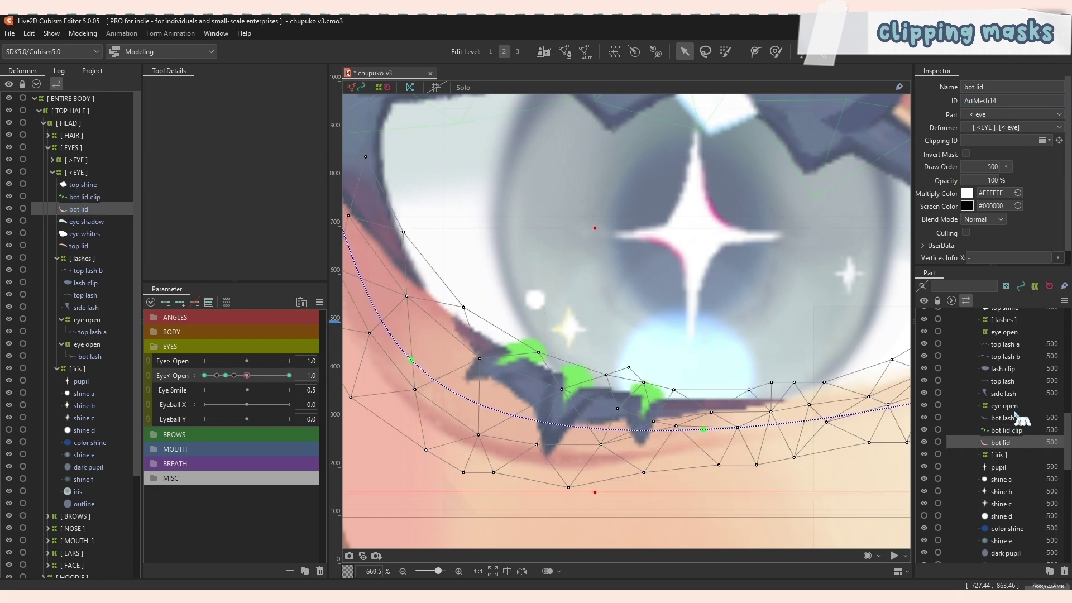
{"action": "key", "text": "Return"}
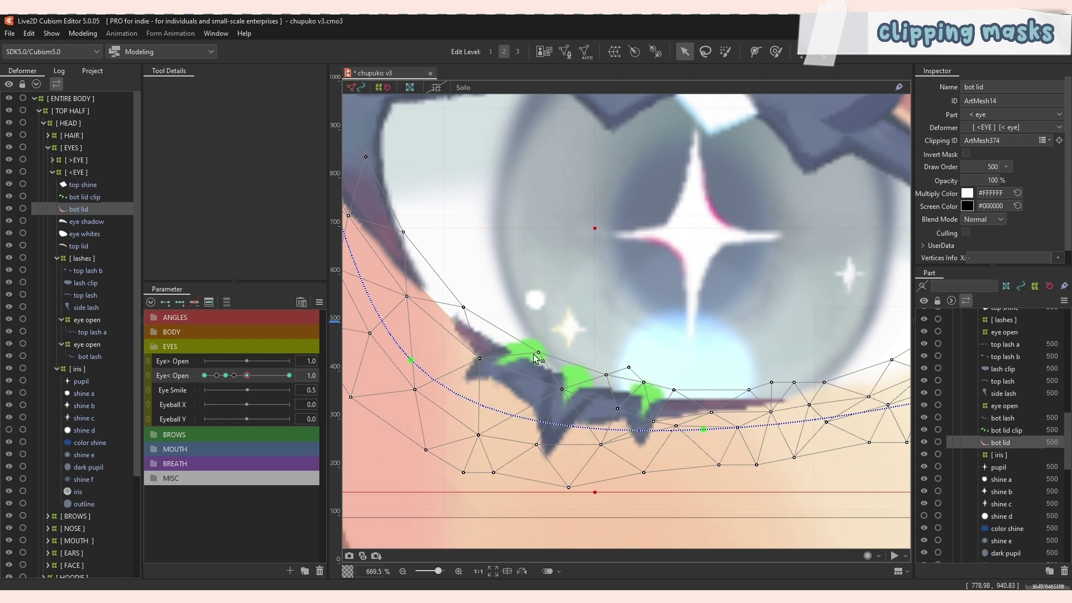
{"action": "left_click", "coordinate": [965, 154]}
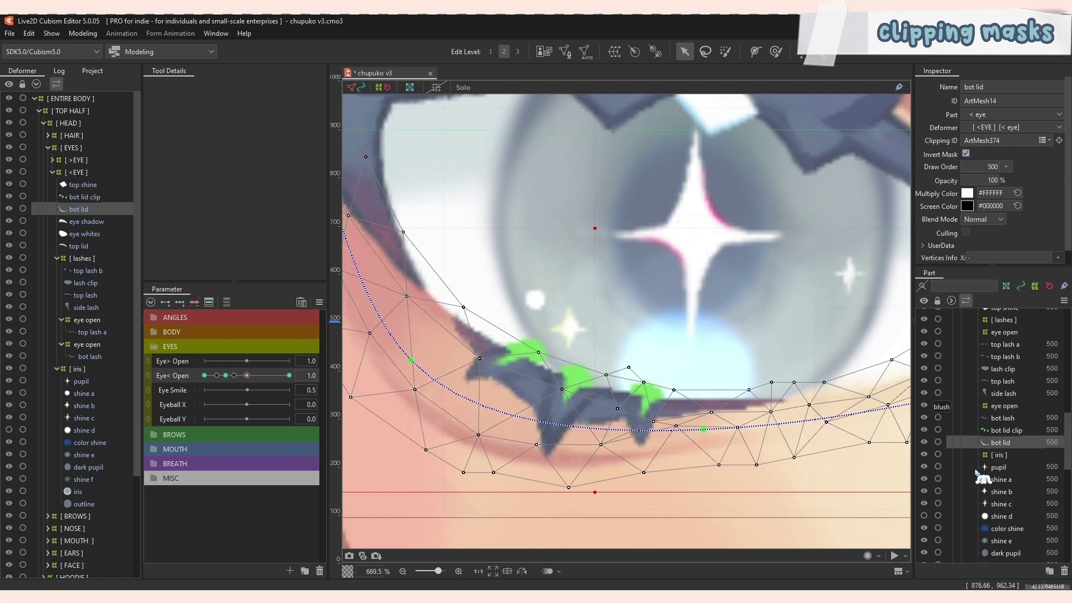
Set the opacity of bot lid clip to 0%.
{"action": "left_click", "coordinate": [1012, 432]}
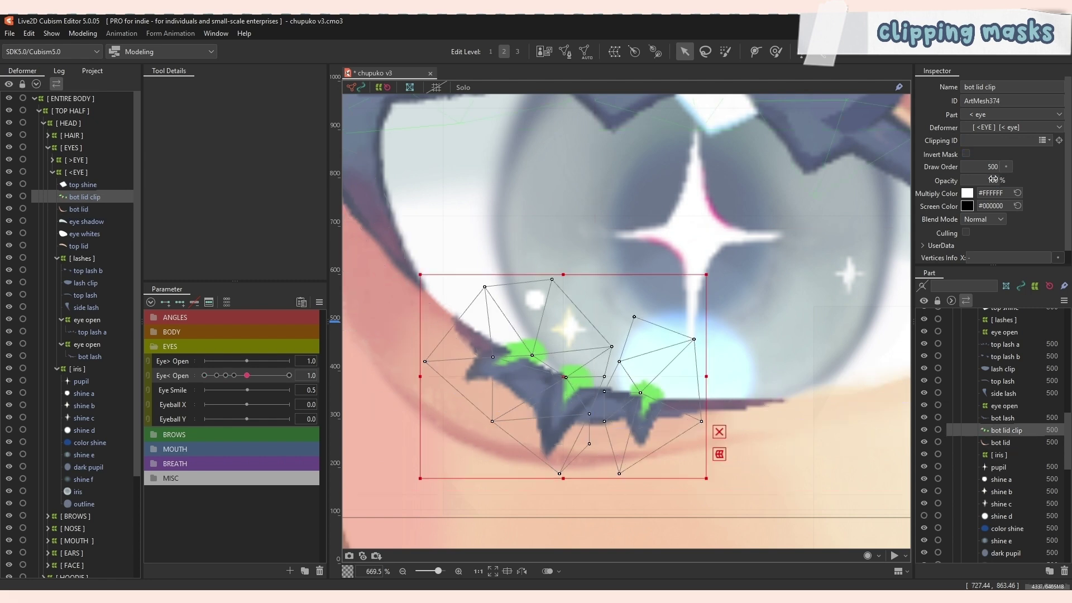
{"action": "type", "text": "0"}
{"action": "key", "text": "Return"}
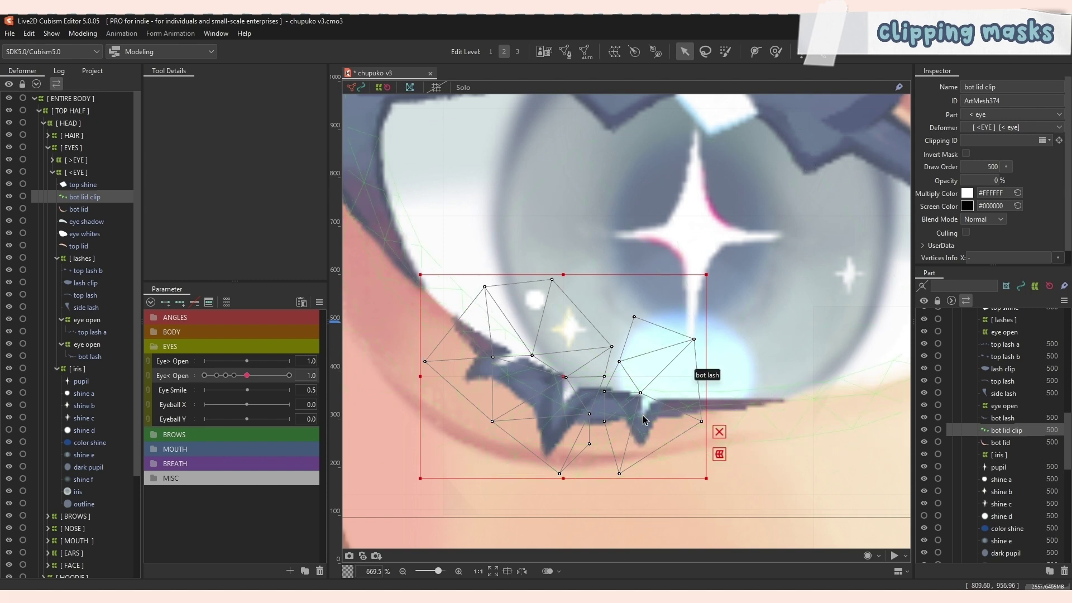
Regenerate bot lid clip's mesh with the Deformation (Heavy) preset and check how bot lid is masked around the bottom lashes.
{"action": "left_click", "coordinate": [775, 51]}
{"action": "left_click", "coordinate": [869, 274]}
{"action": "left_click", "coordinate": [868, 310]}
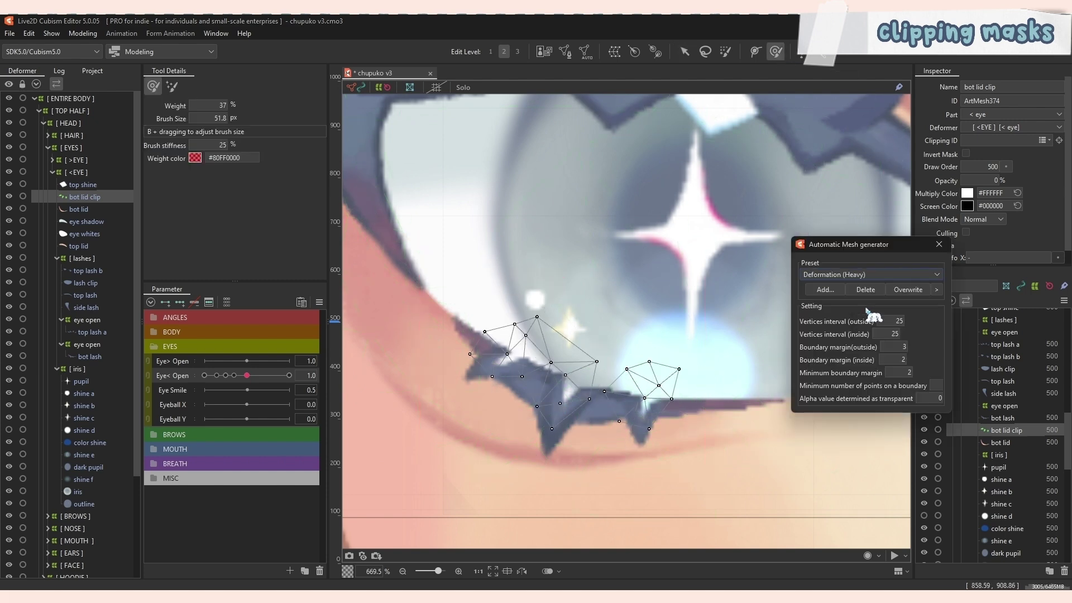
{"action": "left_click", "coordinate": [939, 244]}
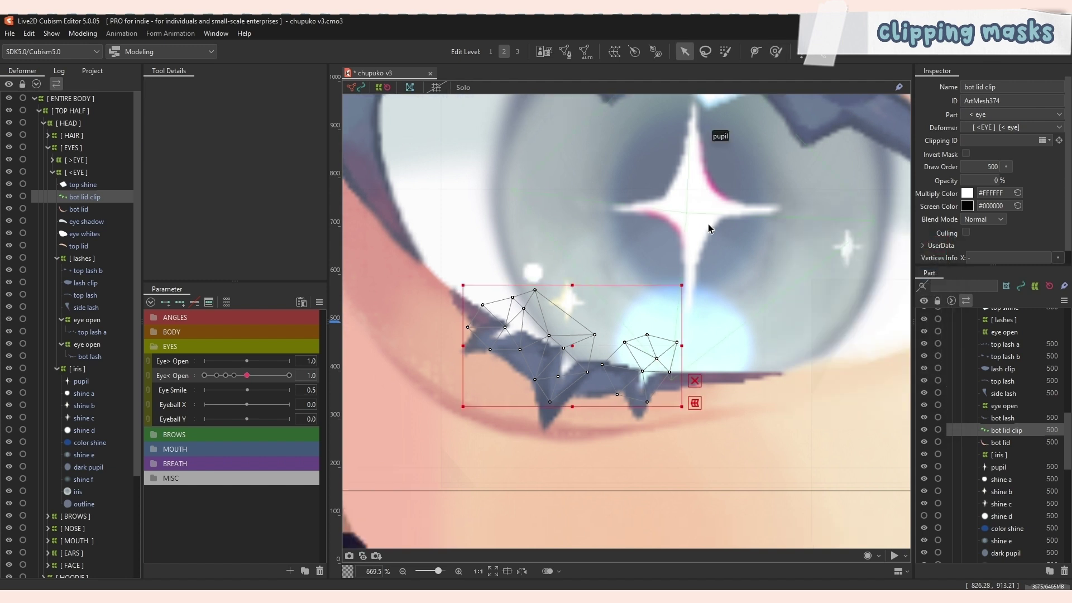
{"action": "left_click", "coordinate": [426, 338]}
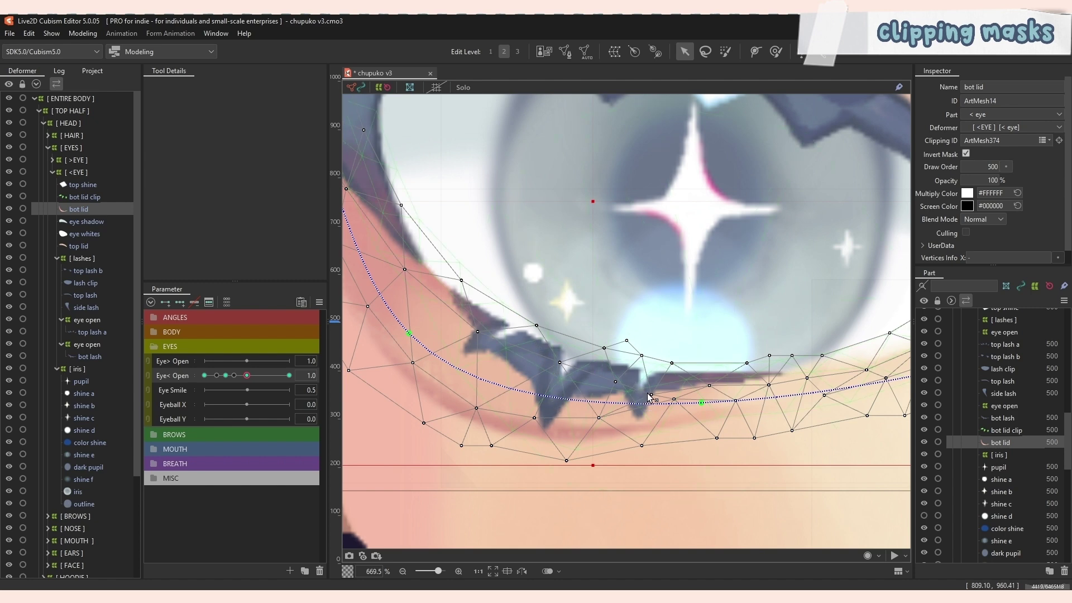
{"action": "scroll", "coordinate": [658, 384], "scroll_direction": "down", "scroll_amount": 3}
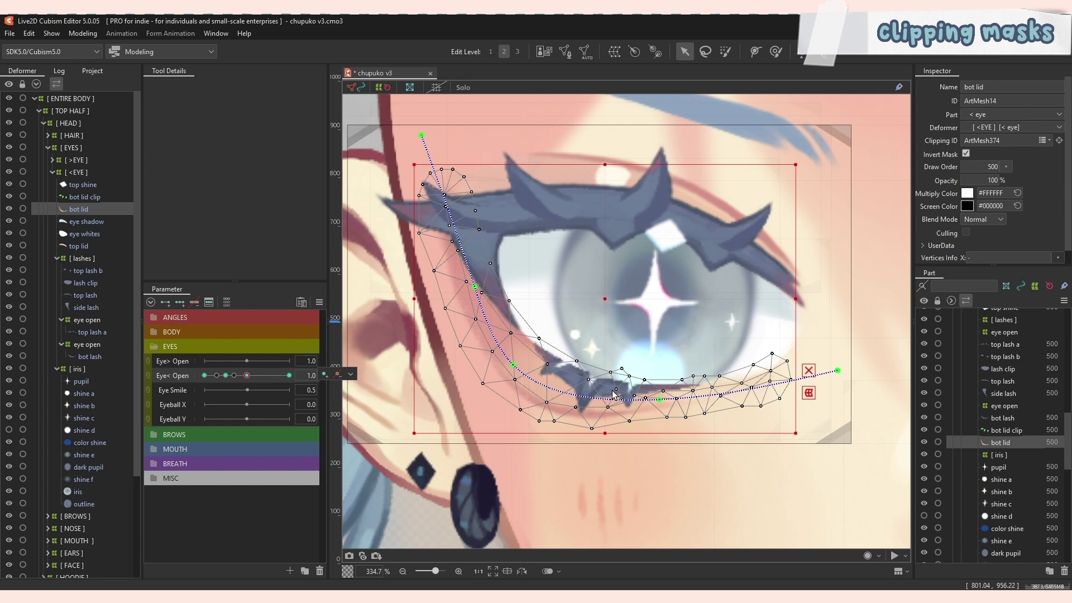
{"action": "scroll", "coordinate": [603, 392], "scroll_direction": "up", "scroll_amount": 2}
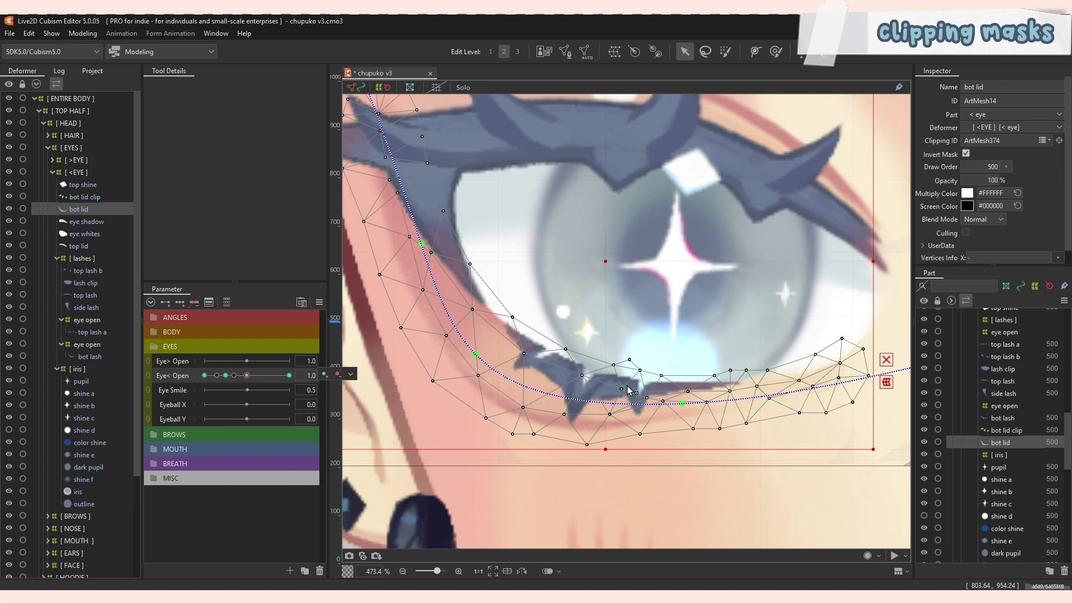
Add bot lid clip keyforms at Eye< Open 0.0, 0.5, 1.0 and 2.0, and preview the half-open position.
{"action": "left_click", "coordinate": [1005, 430]}
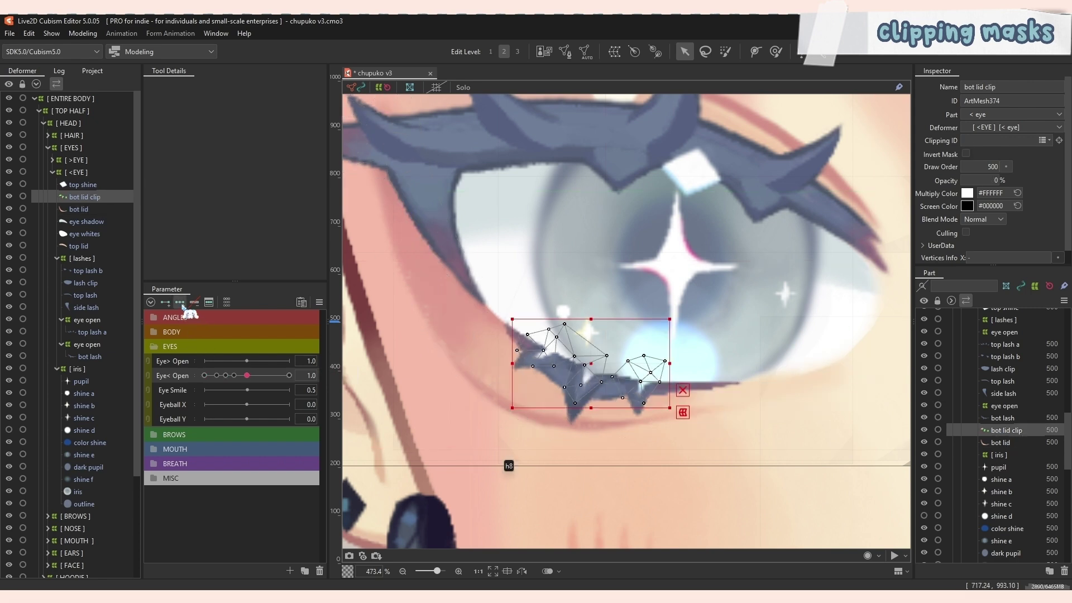
{"action": "left_click", "coordinate": [226, 376]}
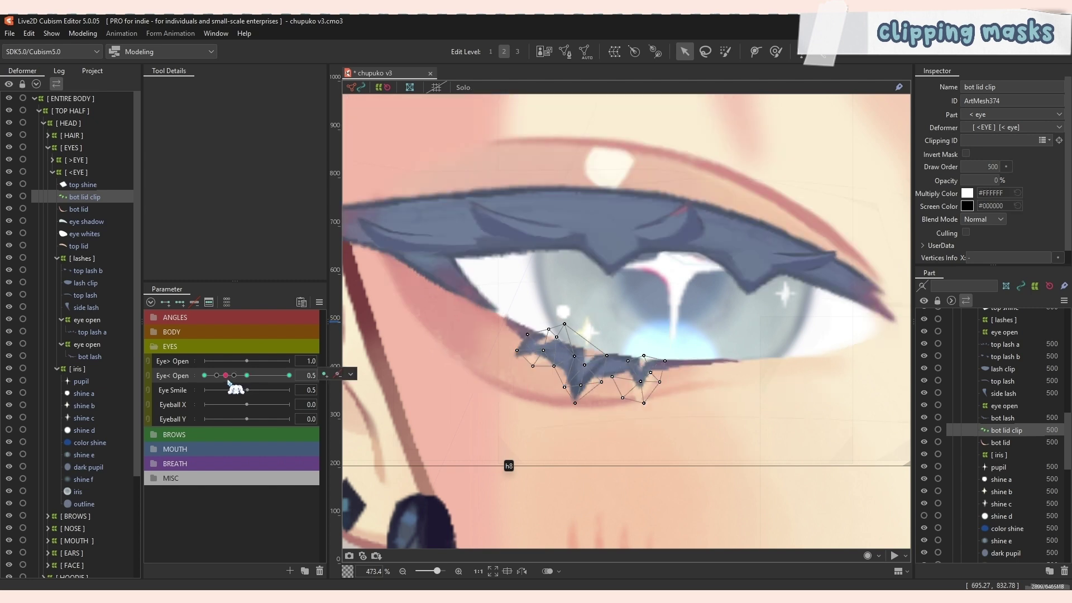
{"action": "left_click", "coordinate": [325, 375]}
{"action": "left_click", "coordinate": [247, 377]}
{"action": "left_click_drag", "start_coordinate": [248, 379], "coordinate": [226, 379]}
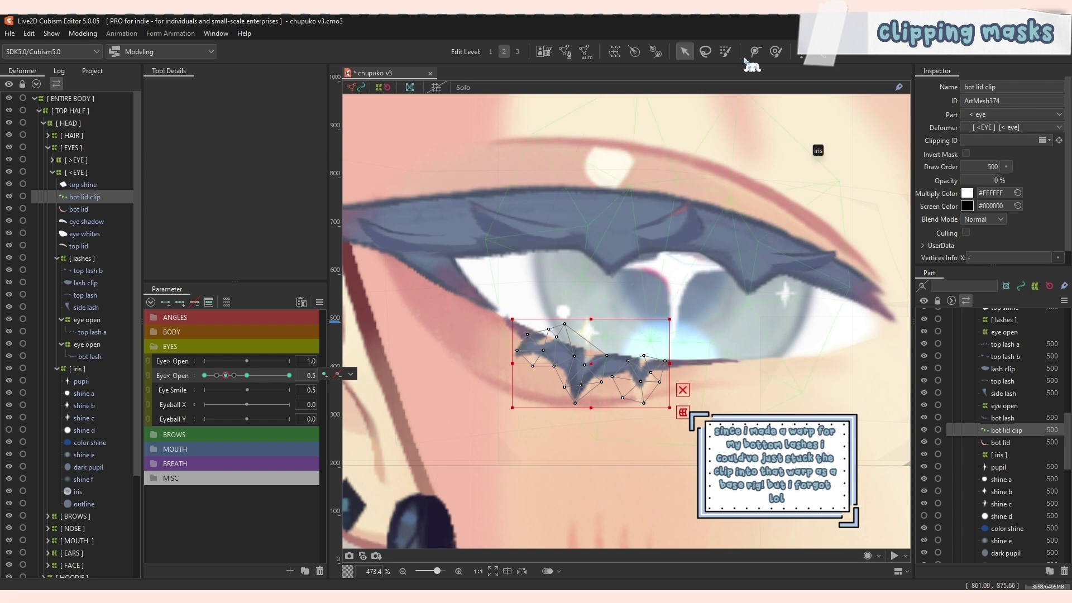
At Eye< Open 0.5, reshape bot lid clip along the bottom lashes with a 104.4 px deformation brush, checking with the selection hidden.
{"action": "left_click", "coordinate": [775, 51]}
{"action": "key", "text": "b"}
{"action": "left_click_drag", "start_coordinate": [633, 309], "coordinate": [700, 315]}
{"action": "scroll", "coordinate": [646, 397], "scroll_direction": "up", "scroll_amount": 2}
{"action": "left_click_drag", "start_coordinate": [648, 394], "coordinate": [654, 360]}
{"action": "left_click_drag", "start_coordinate": [388, 392], "coordinate": [363, 347]}
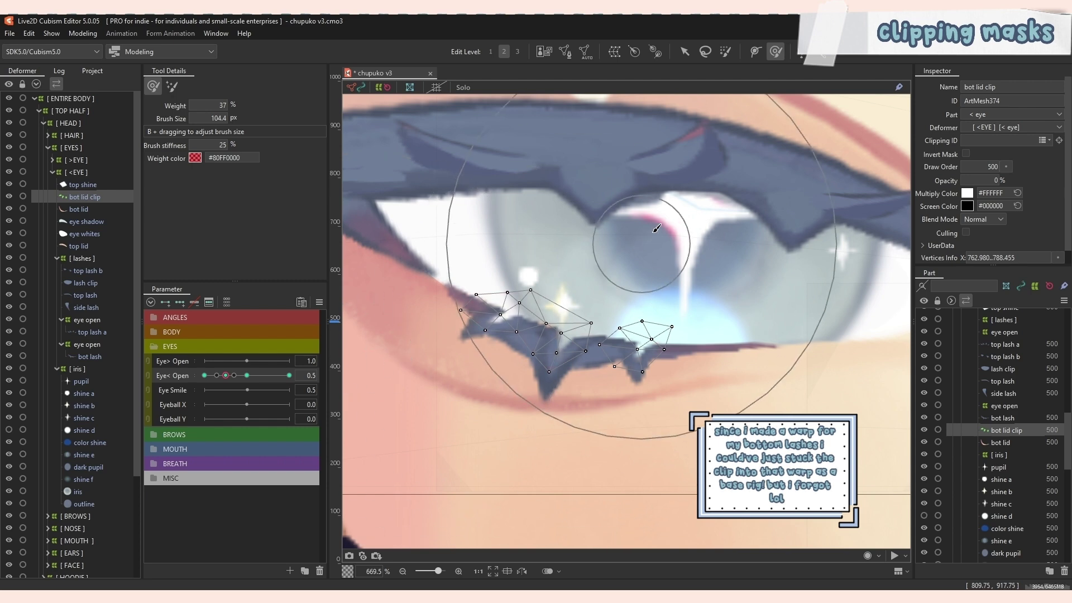
{"action": "left_click_drag", "start_coordinate": [598, 256], "coordinate": [588, 248]}
{"action": "key", "text": "ctrl+t"}
{"action": "left_click_drag", "start_coordinate": [541, 329], "coordinate": [549, 315]}
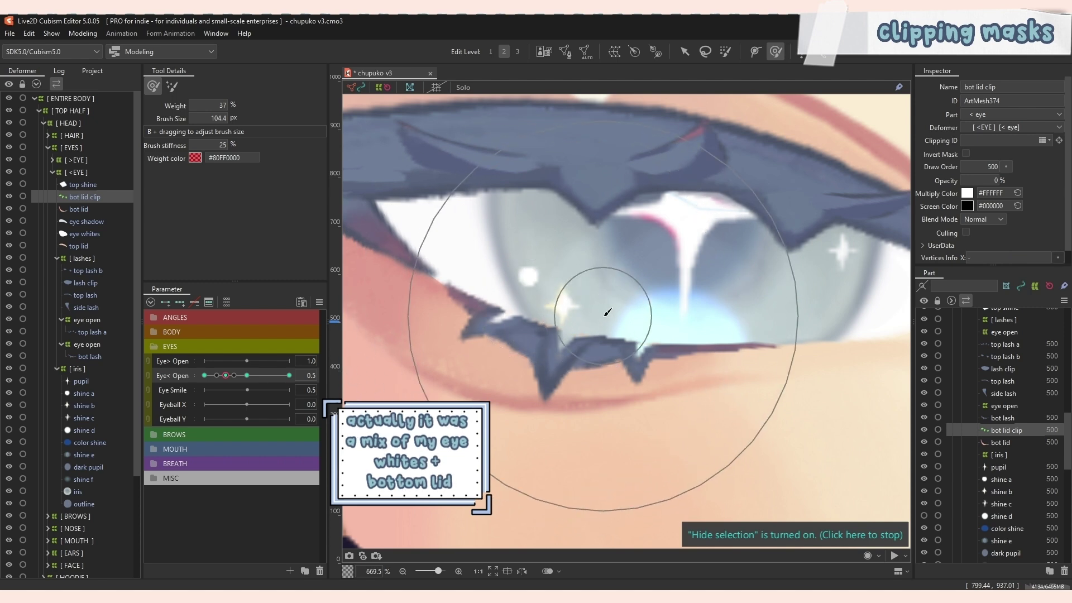
At Eye< Open 0.0, move bot lid clip up onto the closed bottom lashes with a 158.0 px deformation brush.
{"action": "left_click", "coordinate": [204, 375]}
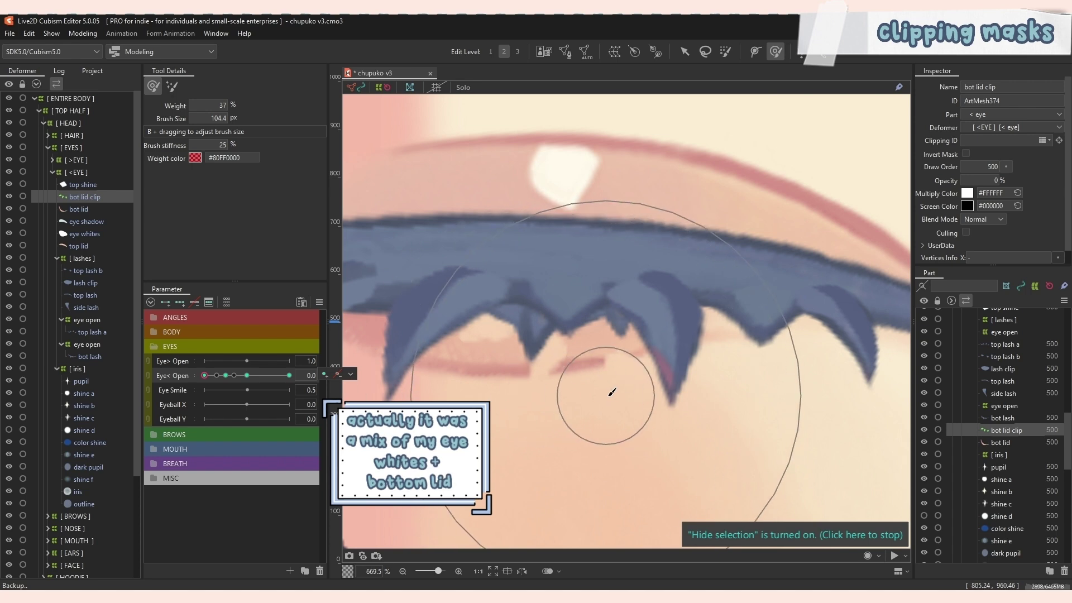
{"action": "key", "text": "ctrl+t"}
{"action": "key", "text": "b"}
{"action": "mouse_move", "coordinate": [647, 405]}
{"action": "left_mouse_down"}
{"action": "mouse_move", "coordinate": [668, 407]}
{"action": "mouse_move", "coordinate": [621, 346]}
{"action": "left_mouse_up"}
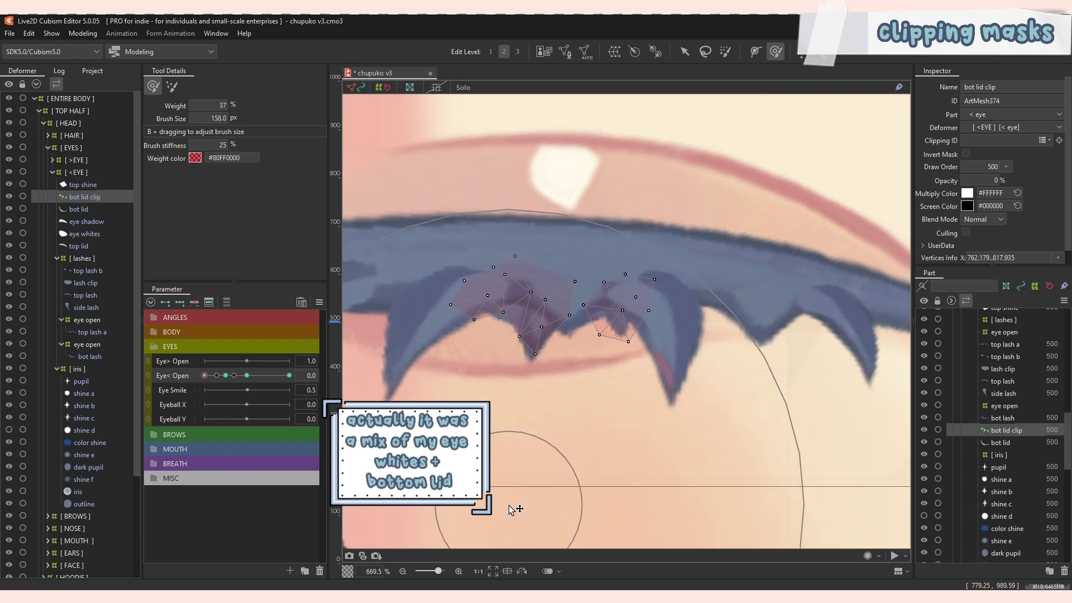
{"action": "scroll", "coordinate": [624, 354], "scroll_direction": "down", "scroll_amount": 4}
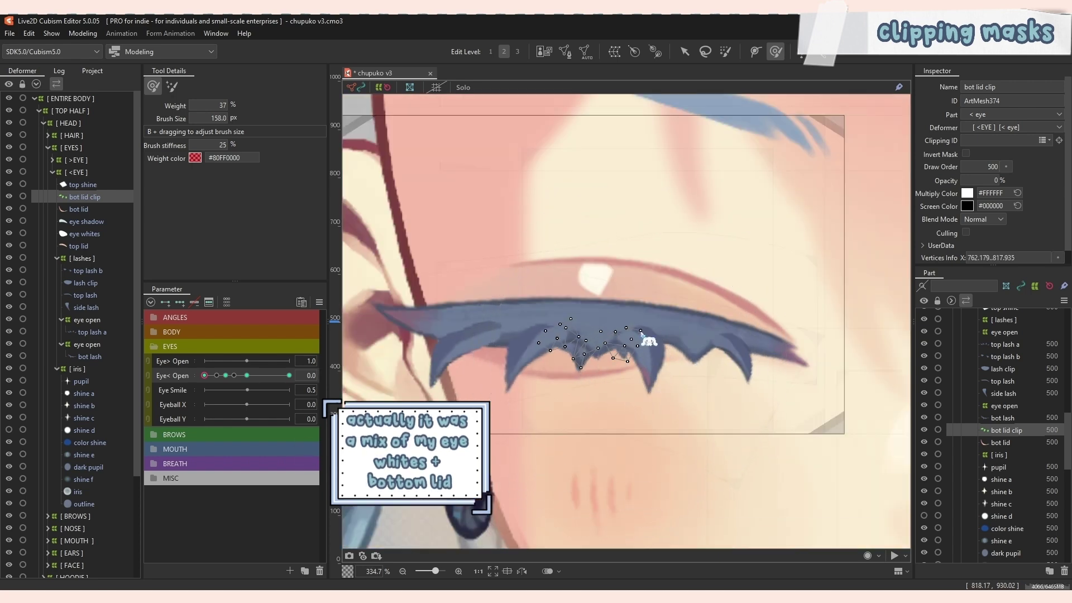
Preview the bottom lid mask along Eye< Open around 1.0 with the selection hidden, checking bot lid against the bottom lashes.
{"action": "key", "text": "ctrl+t"}
{"action": "left_click", "coordinate": [247, 375]}
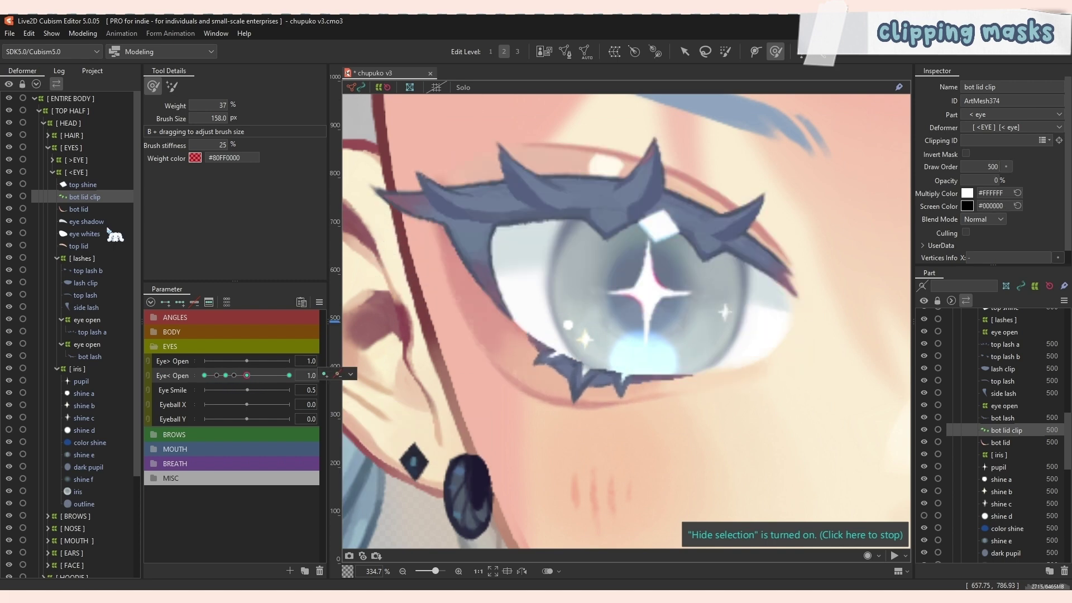
{"action": "scroll", "coordinate": [407, 311], "scroll_direction": "up", "scroll_amount": 3}
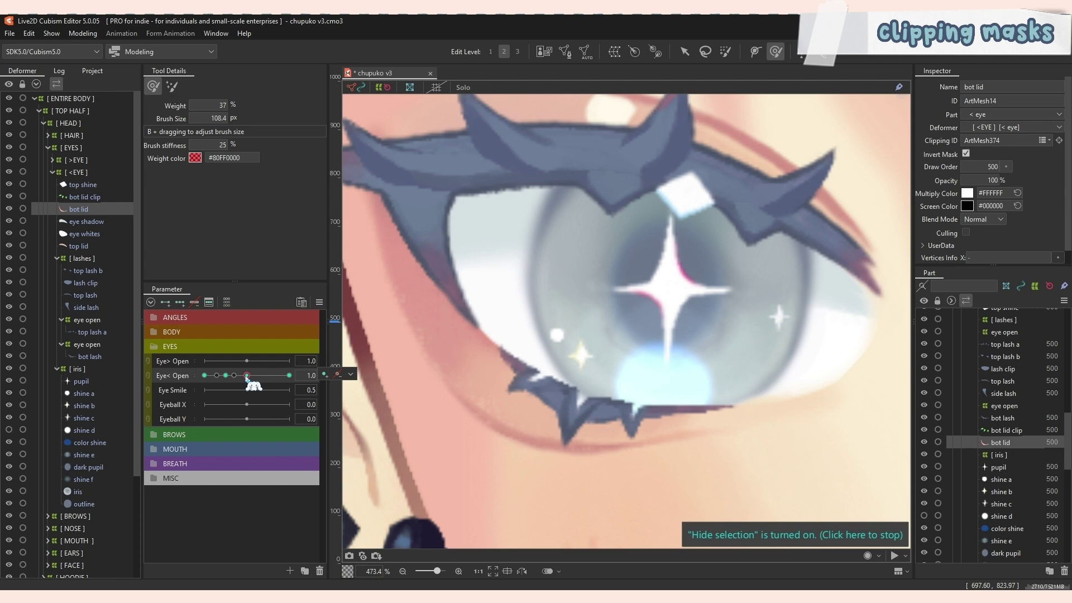
{"action": "mouse_move", "coordinate": [247, 378]}
{"action": "left_mouse_down"}
{"action": "mouse_move", "coordinate": [202, 379]}
{"action": "mouse_move", "coordinate": [240, 383]}
{"action": "left_mouse_up"}
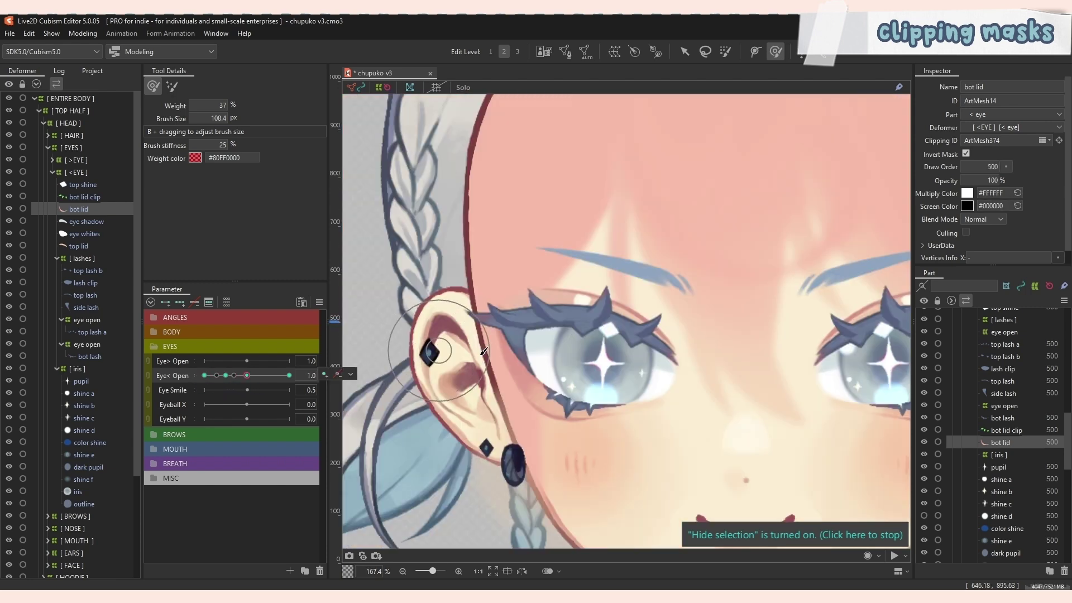
{"action": "scroll", "coordinate": [679, 329], "scroll_direction": "up", "scroll_amount": 2}
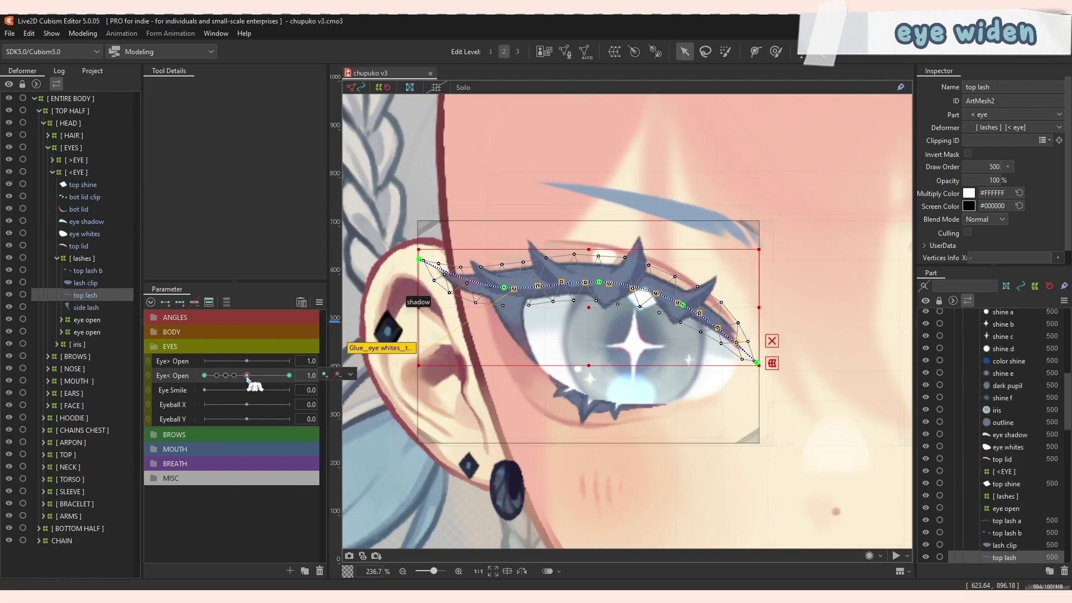
Preview the top lash between the closed and open eye on Eye< Open, ending at the 2.0 position.
{"action": "left_click_drag", "start_coordinate": [246, 376], "coordinate": [205, 385]}
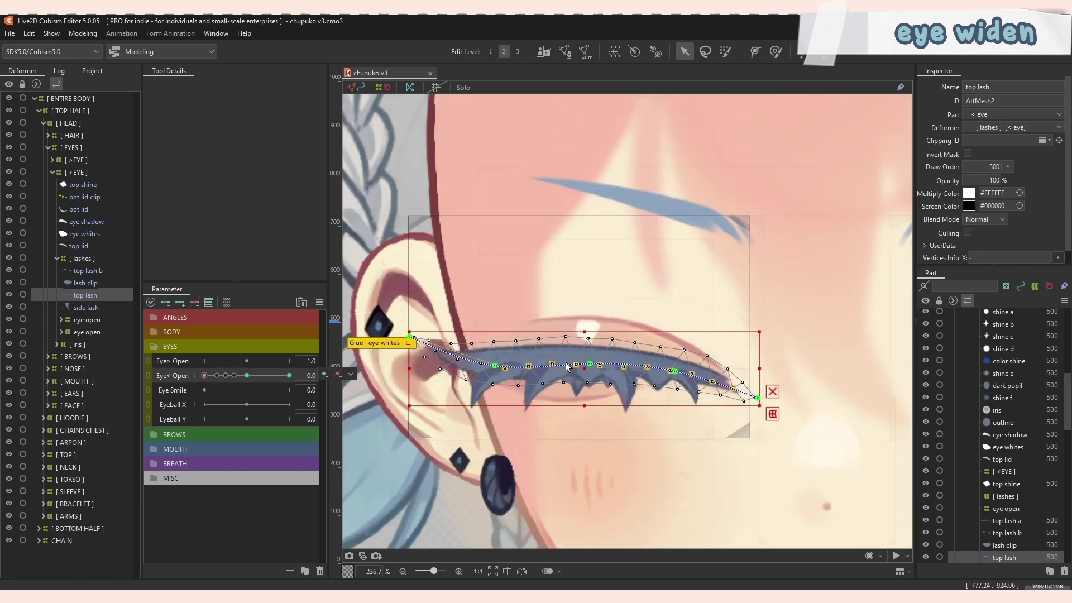
{"action": "left_click", "coordinate": [246, 375]}
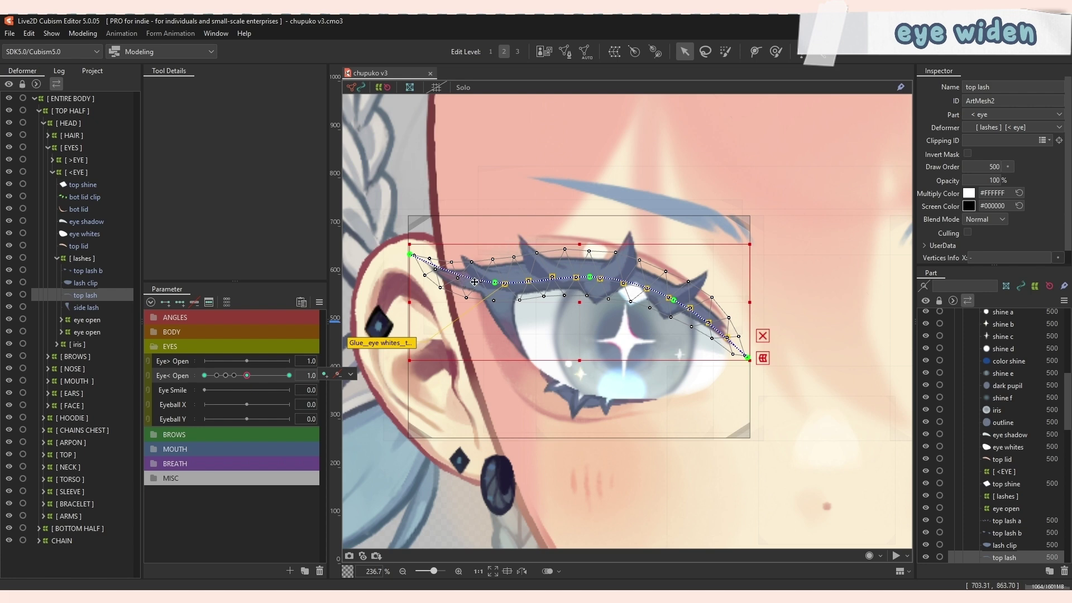
{"action": "left_click_drag", "start_coordinate": [247, 375], "coordinate": [195, 376]}
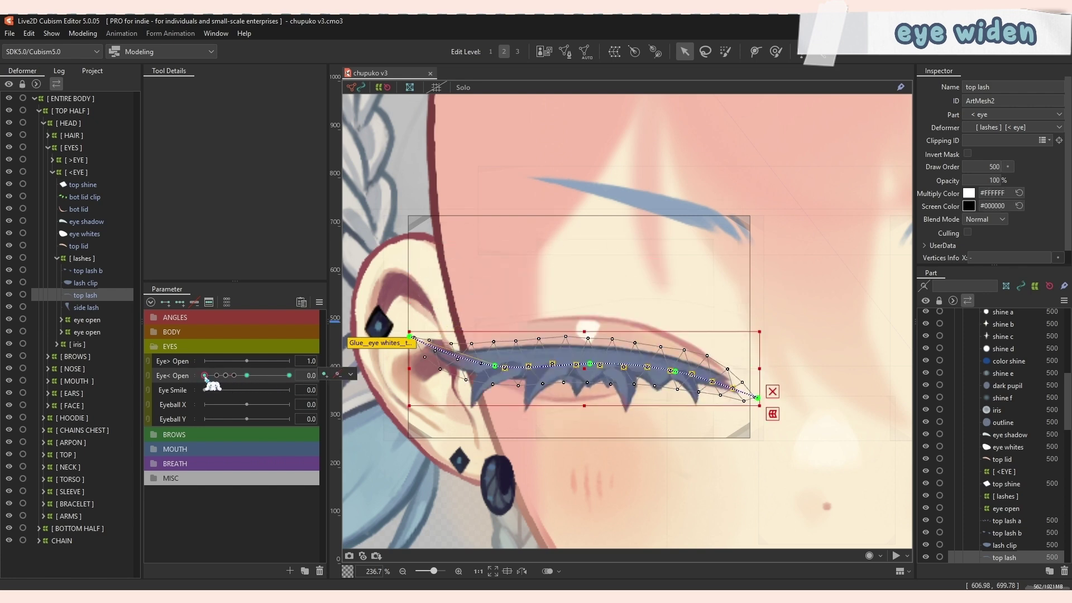
{"action": "left_click", "coordinate": [246, 377]}
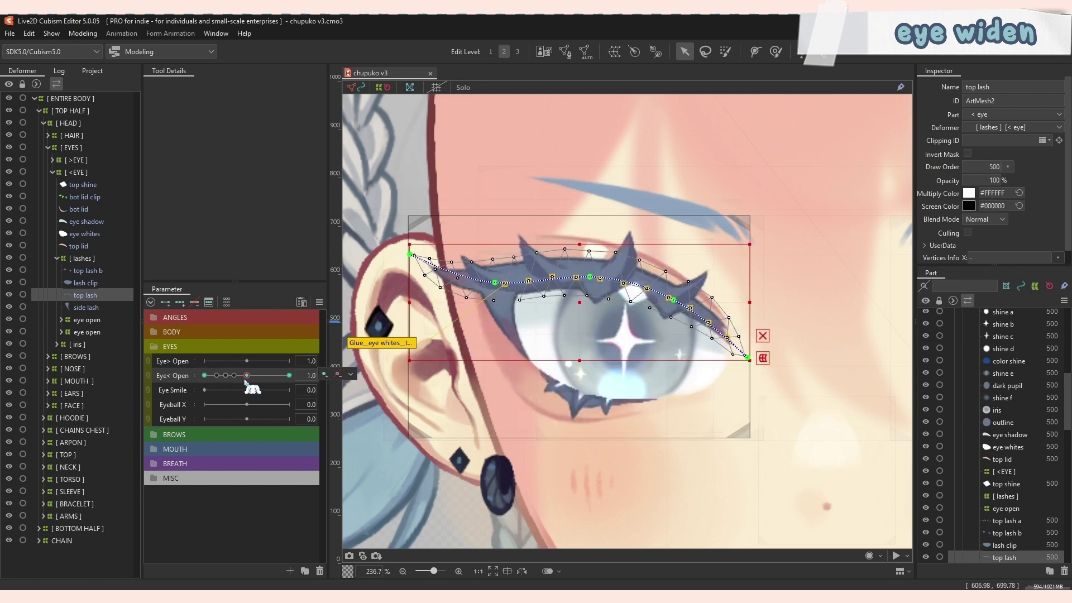
{"action": "left_click_drag", "start_coordinate": [246, 379], "coordinate": [289, 380]}
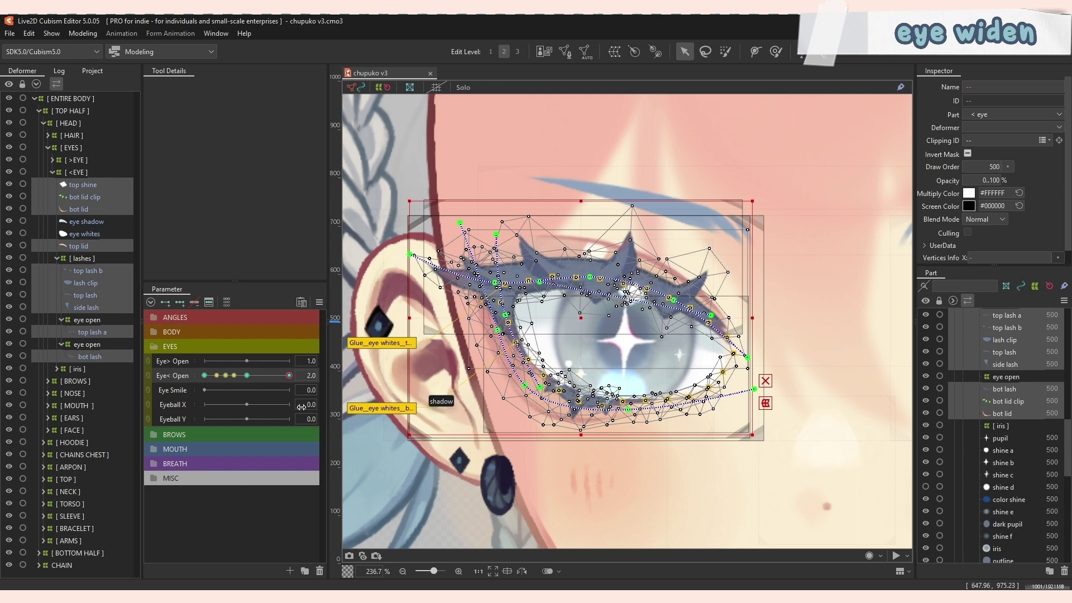
Select the objects keyed at Eye< Open 1.0, exclude bot lash and top lash a, and set Eye< Open to 2.0.
{"action": "mouse_move", "coordinate": [254, 380]}
{"action": "left_mouse_down"}
{"action": "mouse_move", "coordinate": [219, 384]}
{"action": "mouse_move", "coordinate": [298, 382]}
{"action": "mouse_move", "coordinate": [247, 383]}
{"action": "left_mouse_up"}
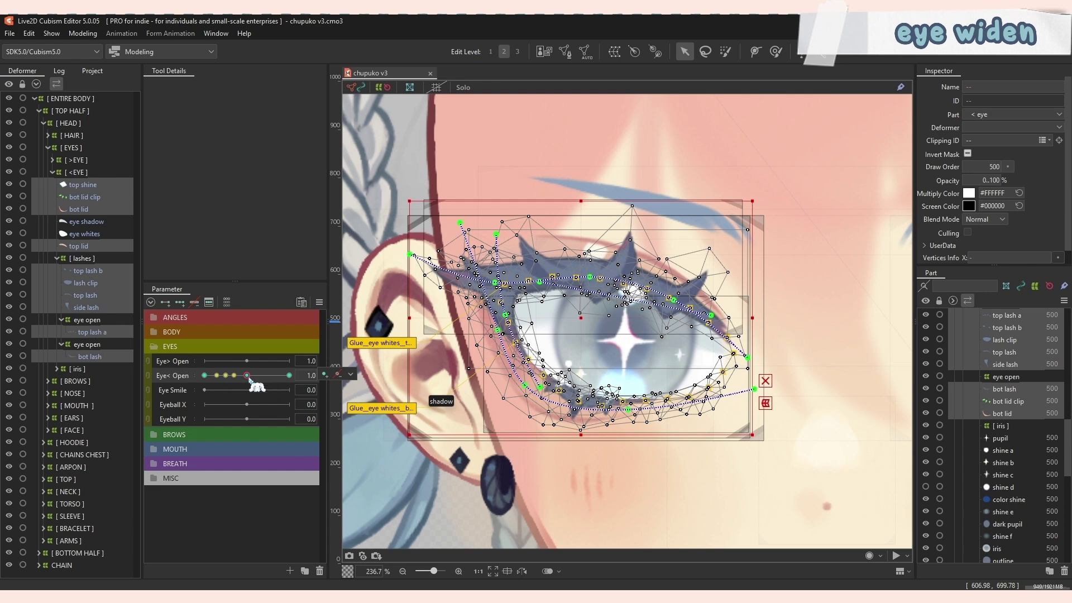
{"action": "left_click", "coordinate": [350, 375]}
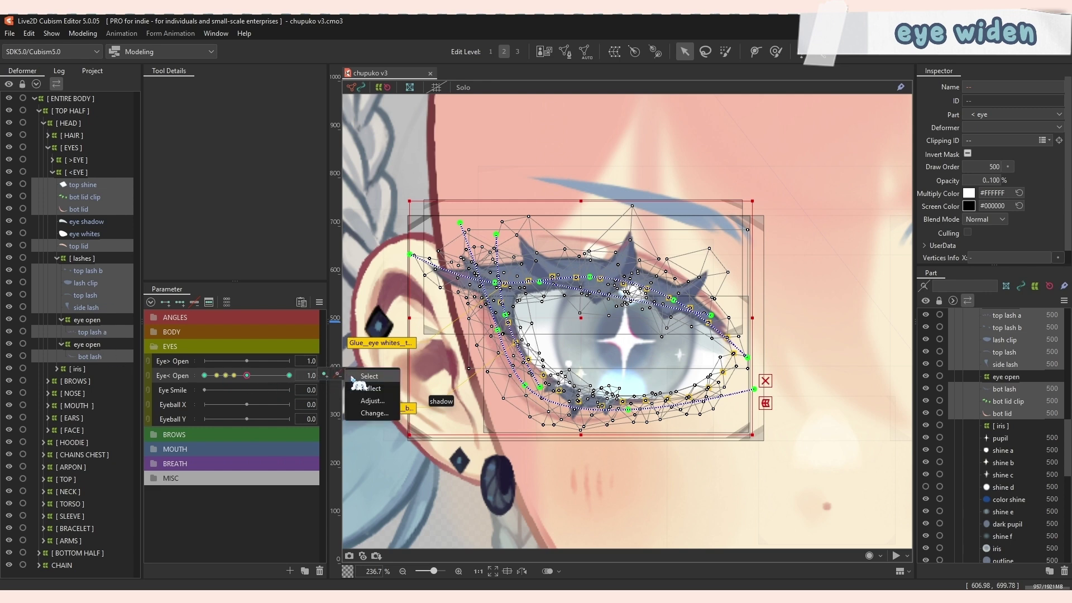
{"action": "left_click", "coordinate": [374, 378]}
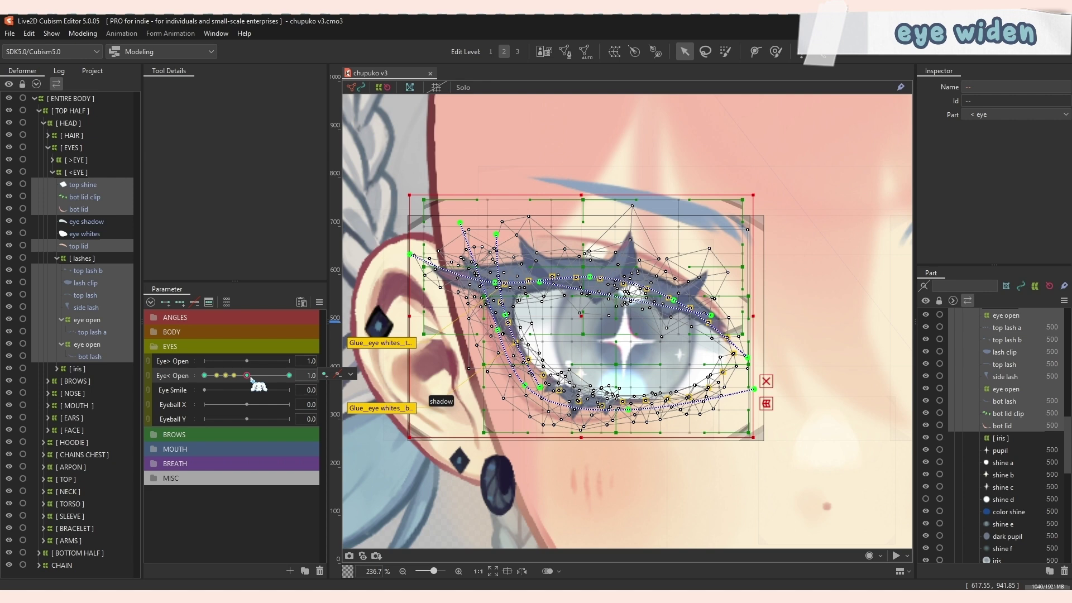
{"action": "left_click", "coordinate": [95, 357], "text": "ctrl"}
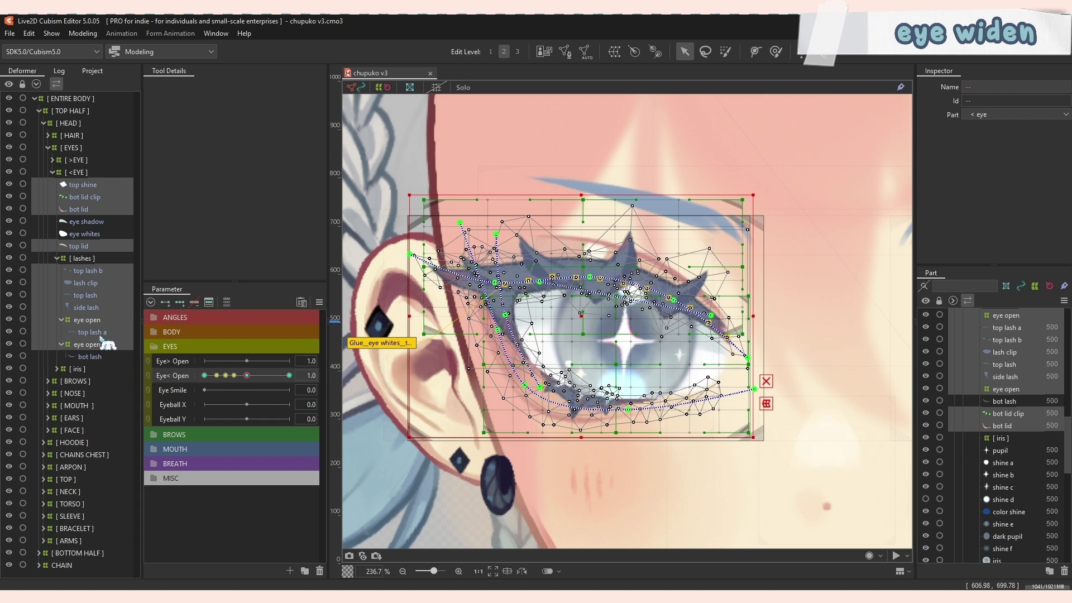
{"action": "left_click", "coordinate": [102, 334], "text": "ctrl"}
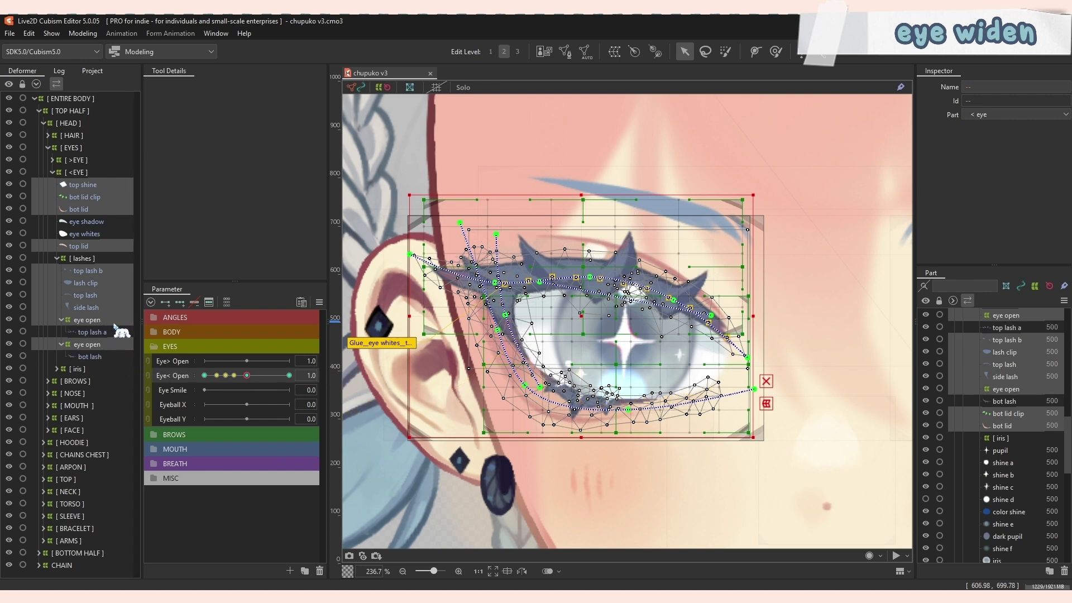
{"action": "left_click", "coordinate": [289, 375]}
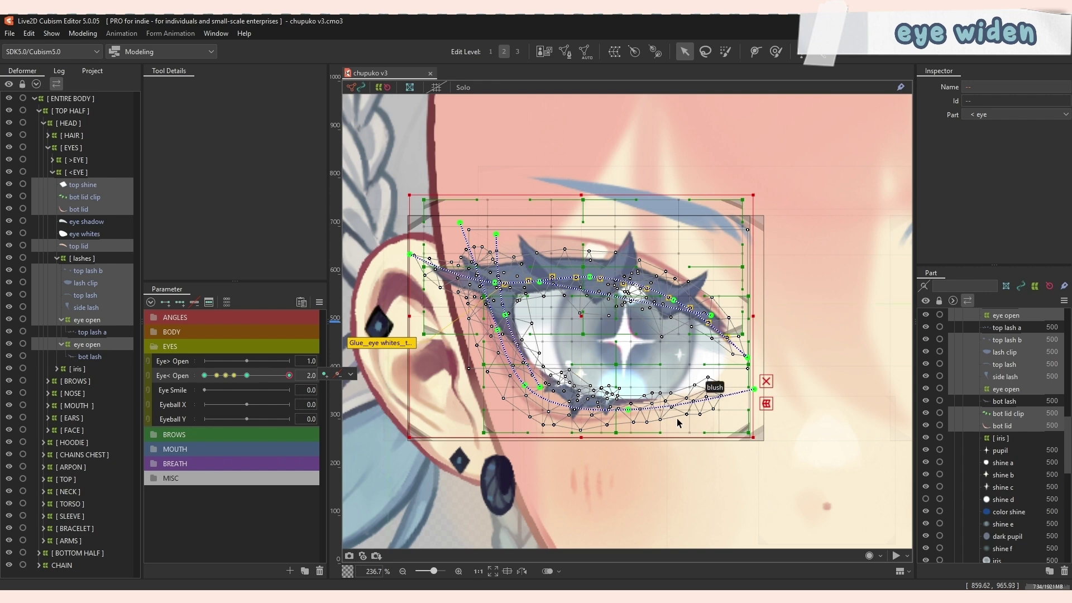
At Eye< Open 2.0, widen the eye by pushing the top lashes up and bottom lashes down with a 199.2 px deformation brush, selection hidden.
{"action": "left_click", "coordinate": [775, 51]}
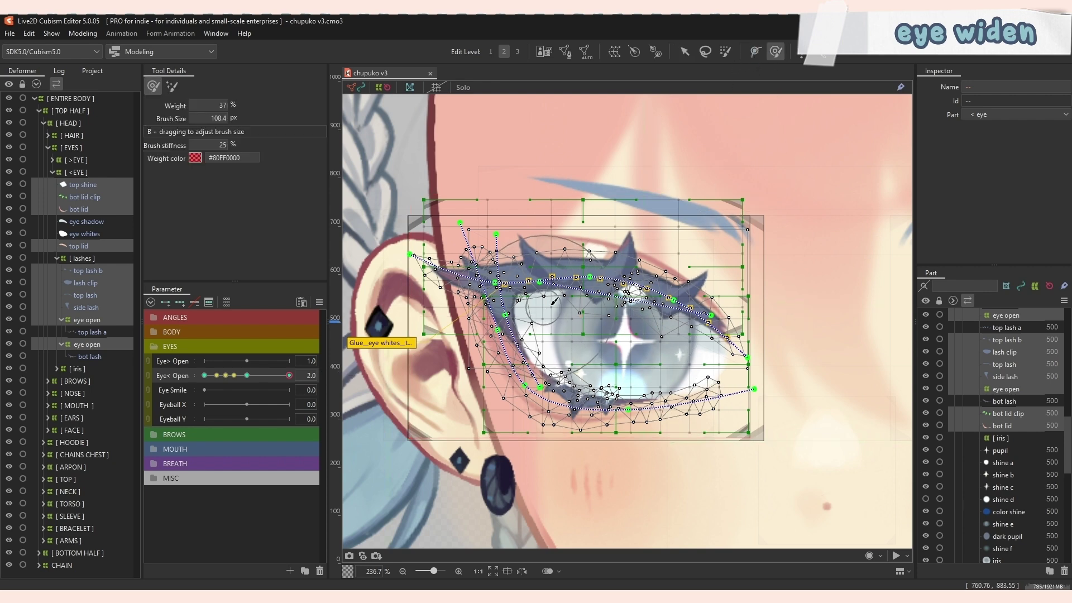
{"action": "left_click_drag", "start_coordinate": [639, 291], "coordinate": [702, 306]}
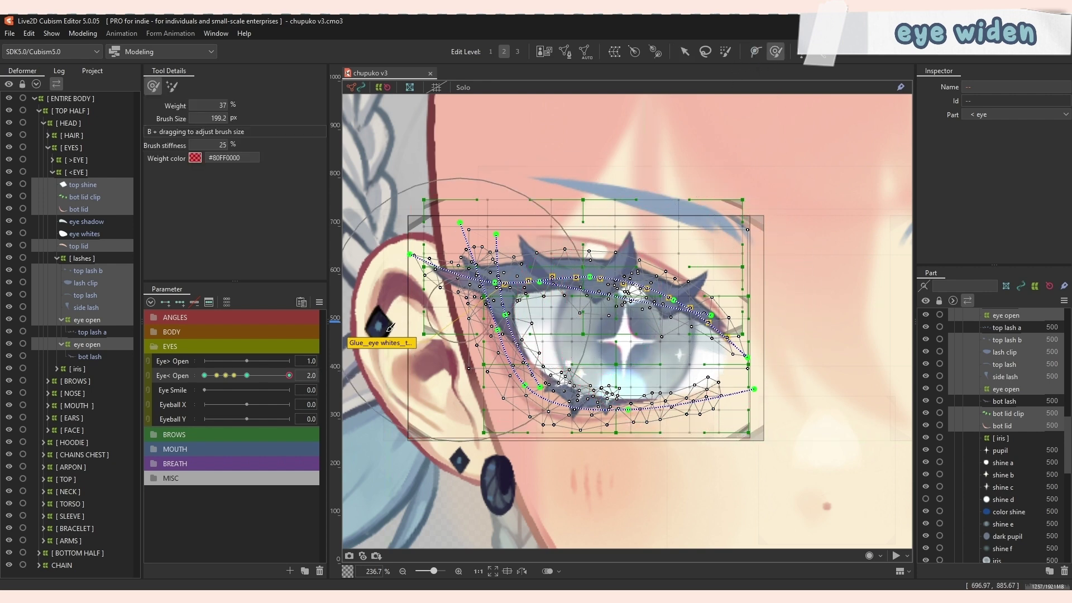
{"action": "key", "text": "ctrl+h"}
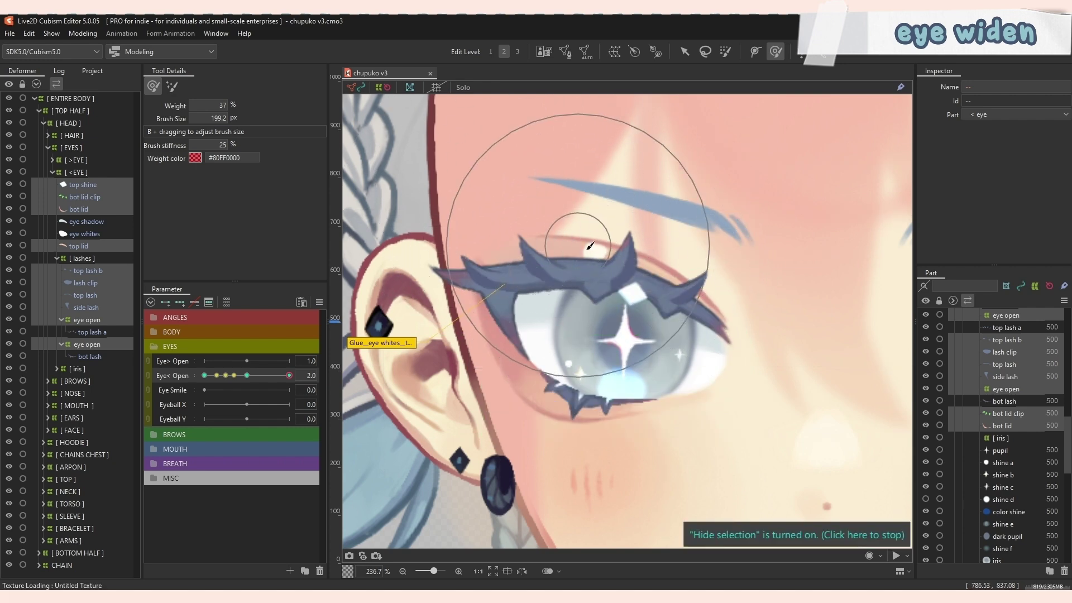
{"action": "left_click_drag", "start_coordinate": [578, 262], "coordinate": [573, 228]}
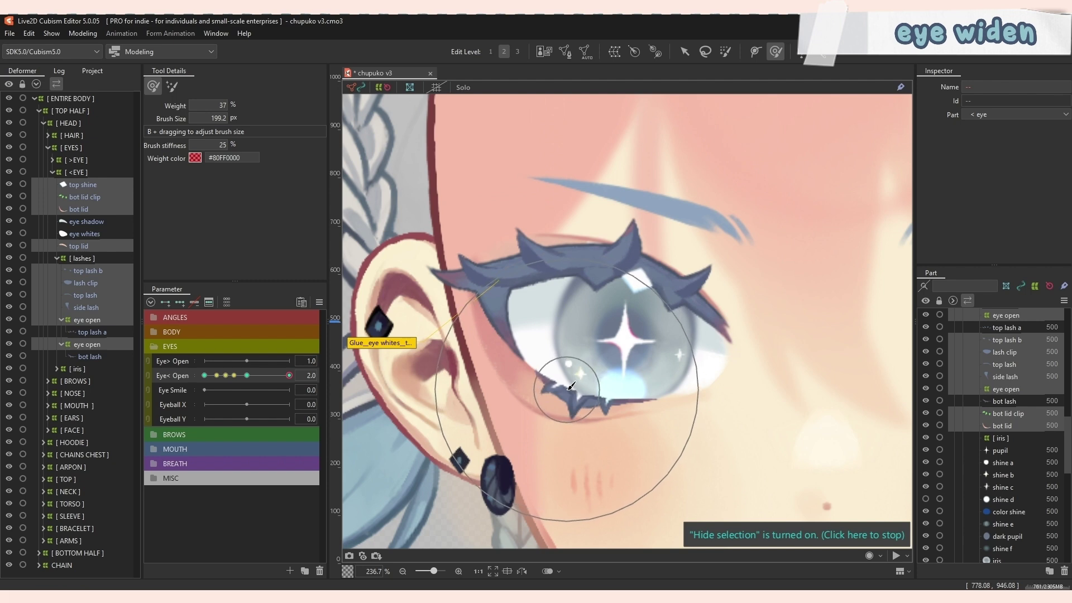
{"action": "left_click_drag", "start_coordinate": [567, 390], "coordinate": [566, 413]}
{"action": "mouse_move", "coordinate": [635, 408]}
{"action": "left_mouse_down"}
{"action": "mouse_move", "coordinate": [640, 419]}
{"action": "mouse_move", "coordinate": [627, 418]}
{"action": "left_mouse_up"}
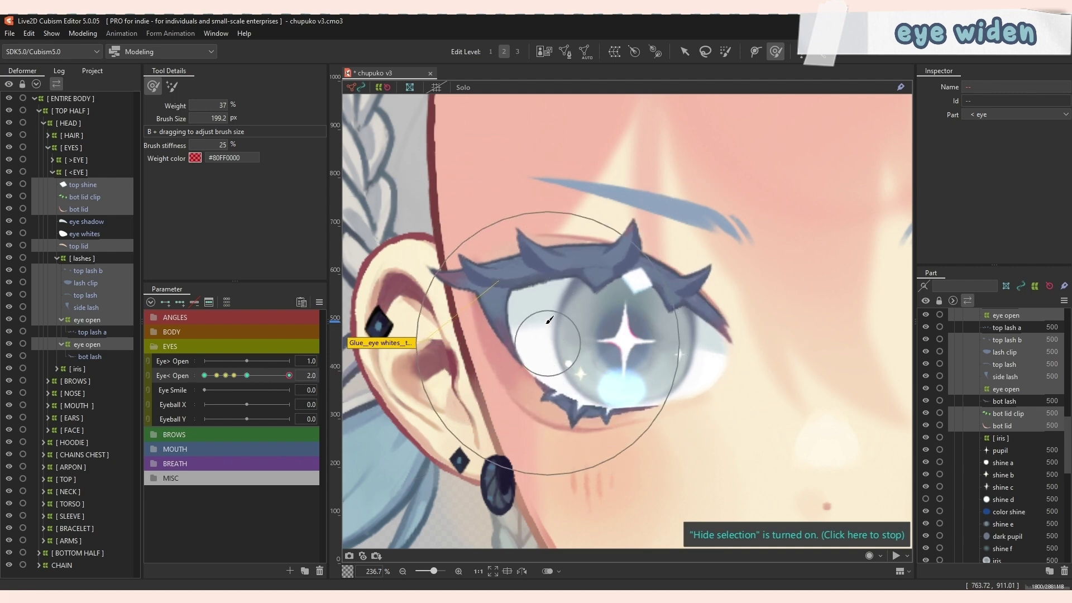
Generate a mesh for top lid automatically with the Standard preset.
{"action": "left_click", "coordinate": [79, 246]}
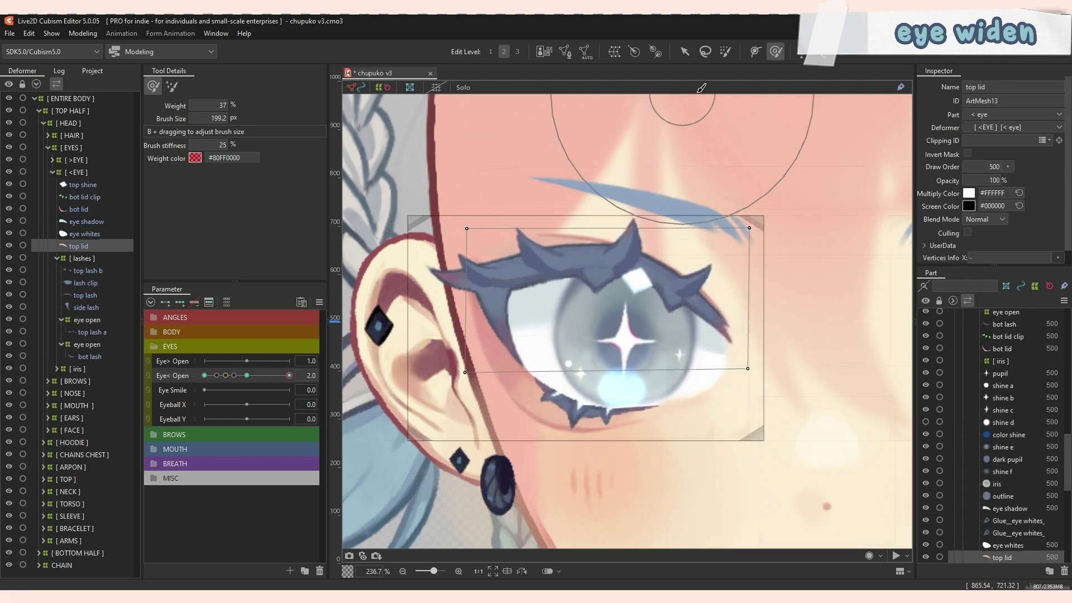
{"action": "left_click", "coordinate": [585, 52]}
{"action": "left_click", "coordinate": [834, 274]}
{"action": "left_click", "coordinate": [834, 293]}
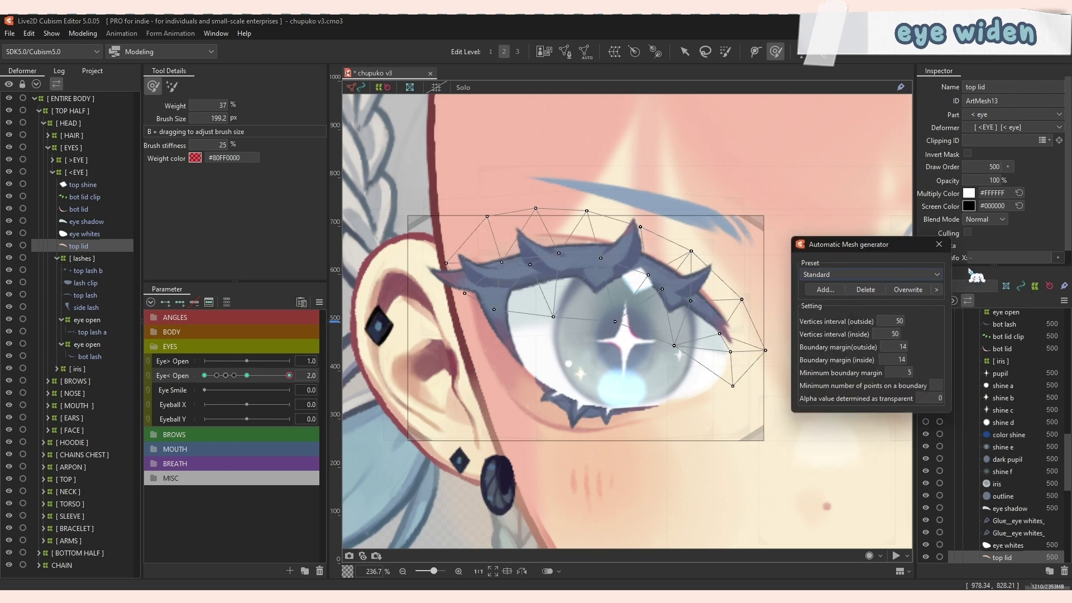
{"action": "left_click", "coordinate": [939, 244]}
At Eye< Open 2.0, adjust bot lash and top lash a to the widened lids with the deformation brush, selection hidden.
{"action": "key", "text": "ctrl+h"}
{"action": "left_click", "coordinate": [89, 356]}
{"action": "left_click_drag", "start_coordinate": [572, 419], "coordinate": [569, 422]}
{"action": "left_click", "coordinate": [92, 332]}
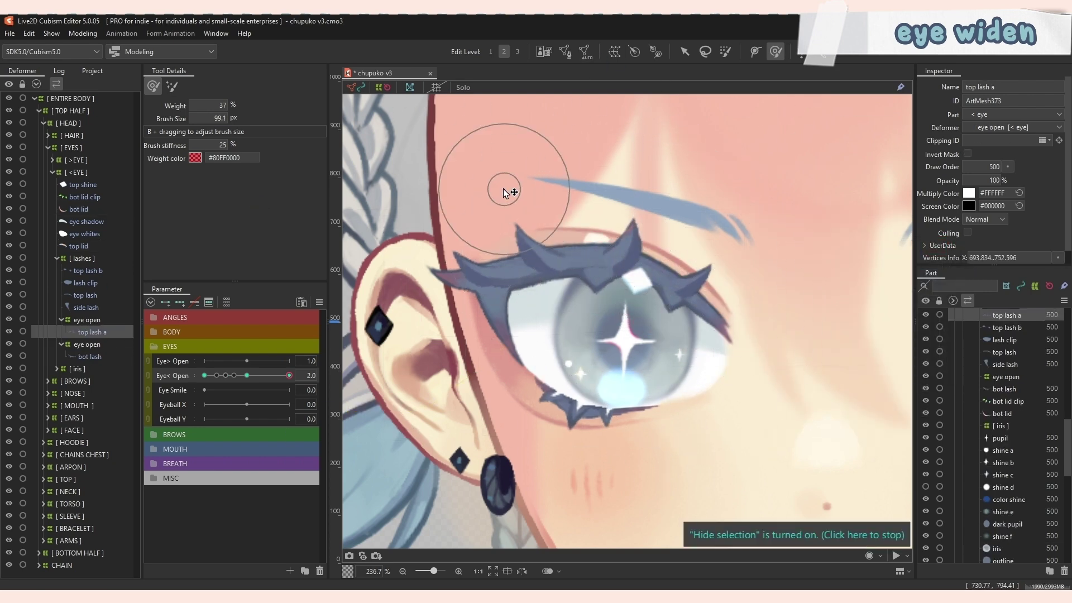
{"action": "left_click_drag", "start_coordinate": [459, 258], "coordinate": [454, 254]}
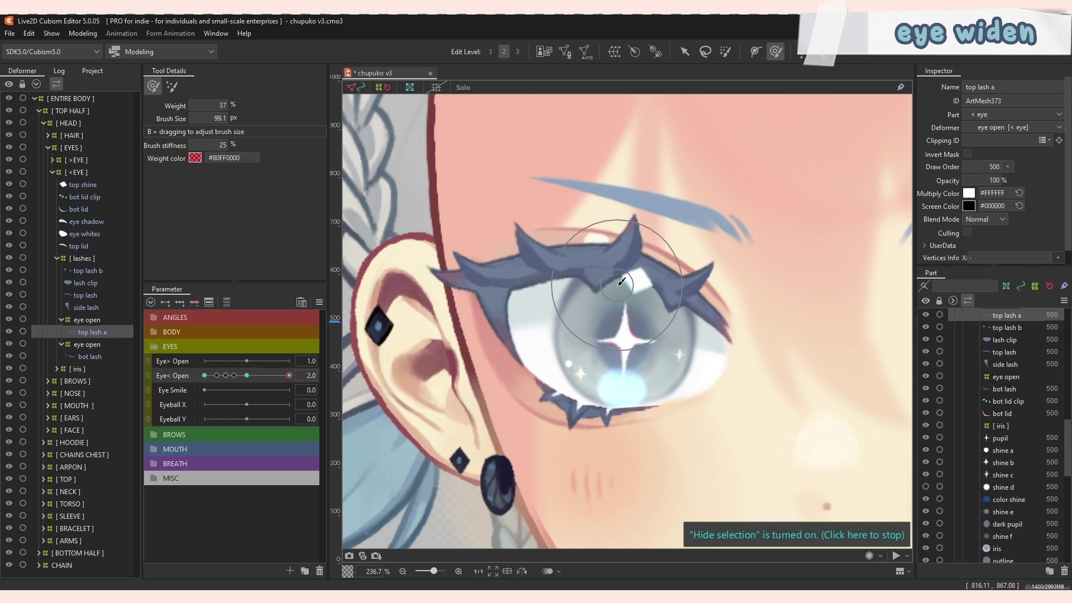
Compare the eye at Eye< Open 1.0 and 2.0 to check the widening of the lashes and top lid.
{"action": "mouse_move", "coordinate": [300, 380]}
{"action": "left_mouse_down"}
{"action": "mouse_move", "coordinate": [267, 393]}
{"action": "mouse_move", "coordinate": [305, 380]}
{"action": "left_mouse_up"}
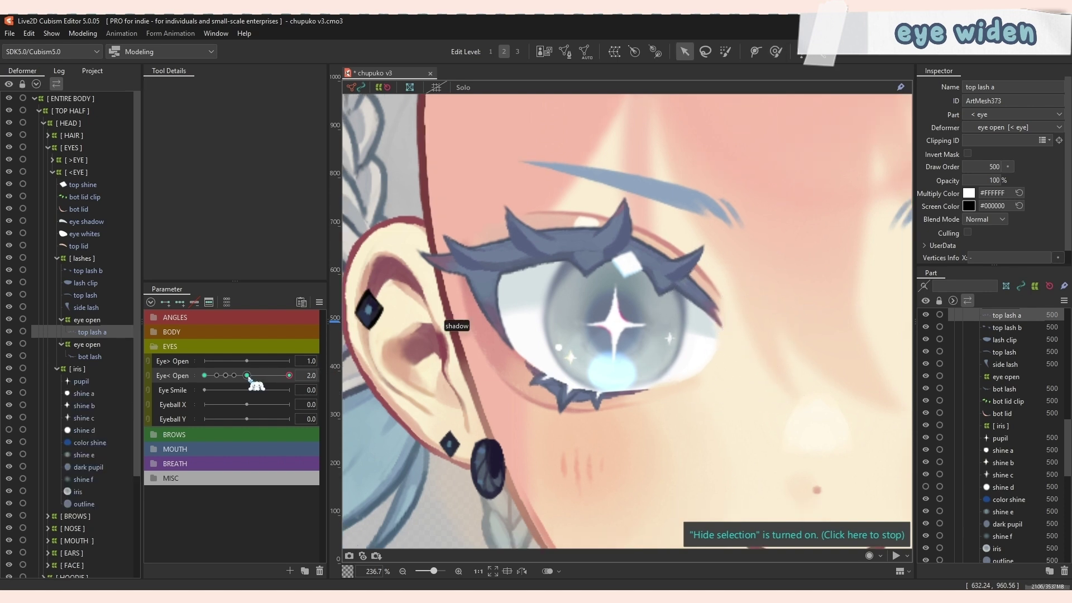
{"action": "left_click_drag", "start_coordinate": [247, 375], "coordinate": [290, 385]}
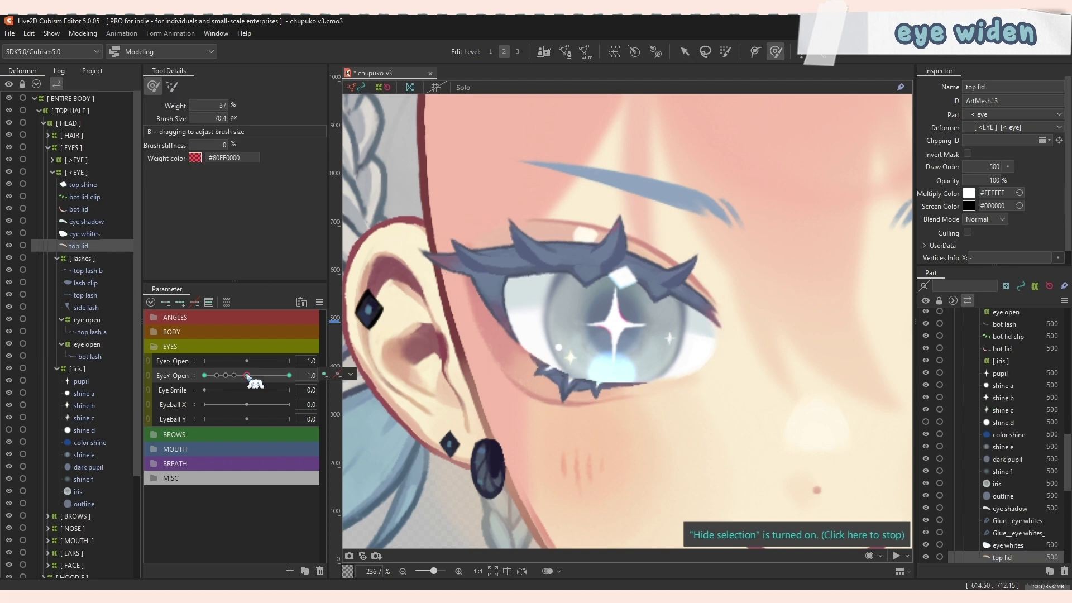
{"action": "left_click_drag", "start_coordinate": [248, 376], "coordinate": [300, 384]}
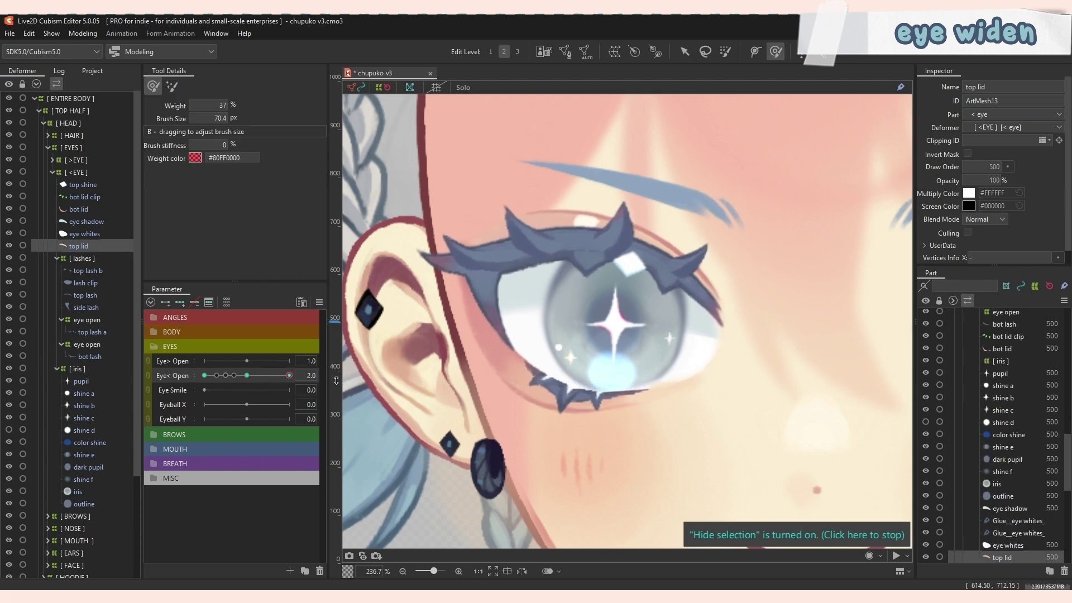
{"action": "left_click", "coordinate": [247, 375]}
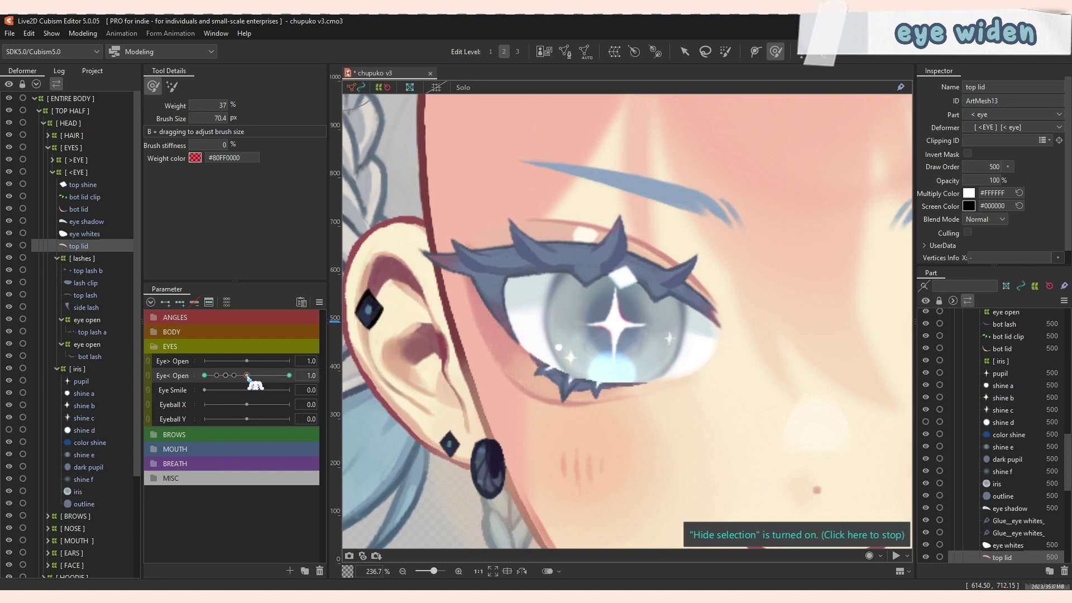
{"action": "left_click_drag", "start_coordinate": [247, 376], "coordinate": [289, 375]}
{"action": "key", "text": "v"}
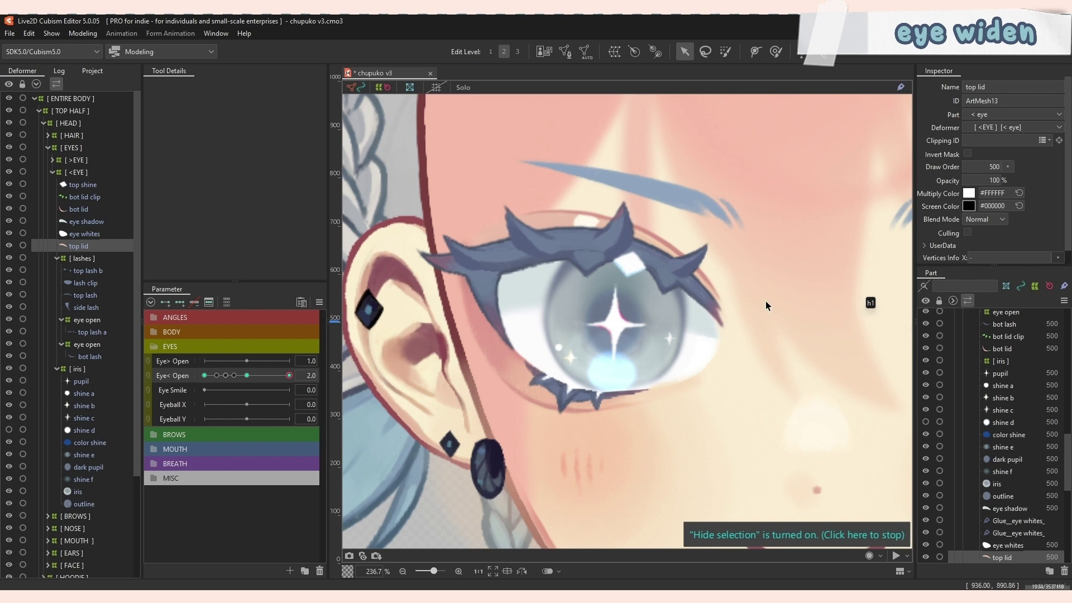
Create a warp deformer named eye open as parent of all the iris meshes from pupil to outline.
{"action": "left_click", "coordinate": [99, 370]}
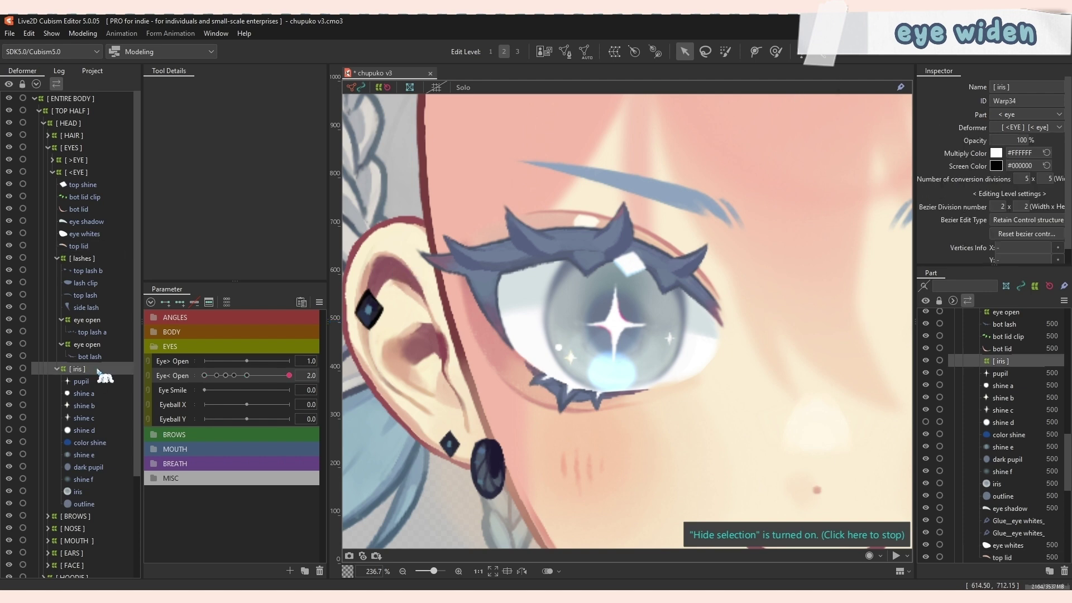
{"action": "key", "text": "ctrl+t"}
{"action": "mouse_move", "coordinate": [607, 329]}
{"action": "left_mouse_down"}
{"action": "mouse_move", "coordinate": [617, 355]}
{"action": "mouse_move", "coordinate": [651, 294]}
{"action": "mouse_move", "coordinate": [622, 329]}
{"action": "mouse_move", "coordinate": [605, 269]}
{"action": "mouse_move", "coordinate": [614, 347]}
{"action": "mouse_move", "coordinate": [616, 325]}
{"action": "left_mouse_up"}
{"action": "left_click", "coordinate": [82, 382]}
{"action": "left_click", "coordinate": [89, 505], "text": "shift"}
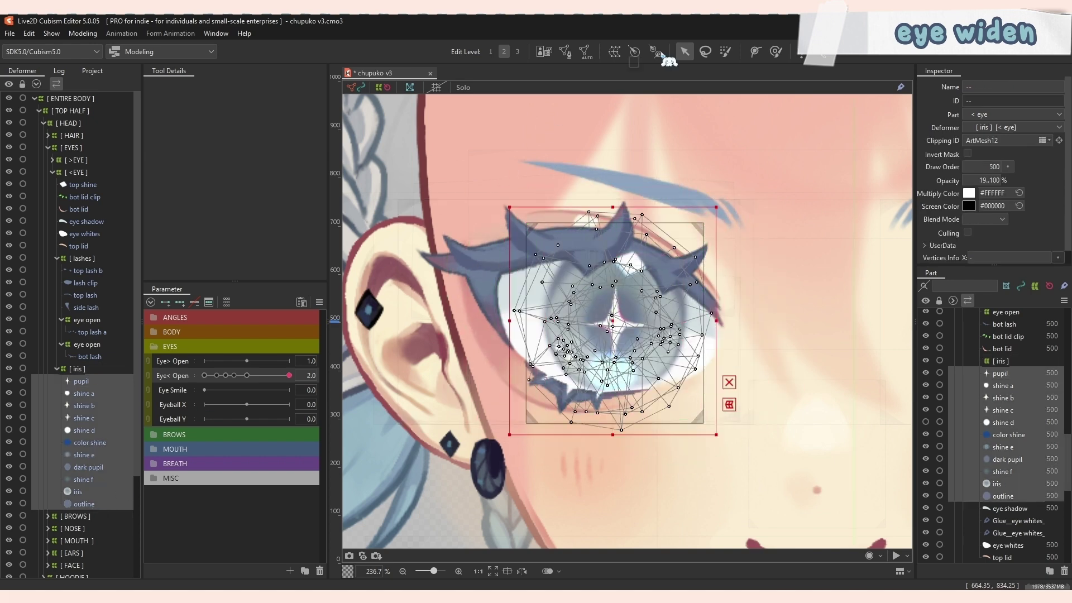
{"action": "left_click", "coordinate": [634, 52]}
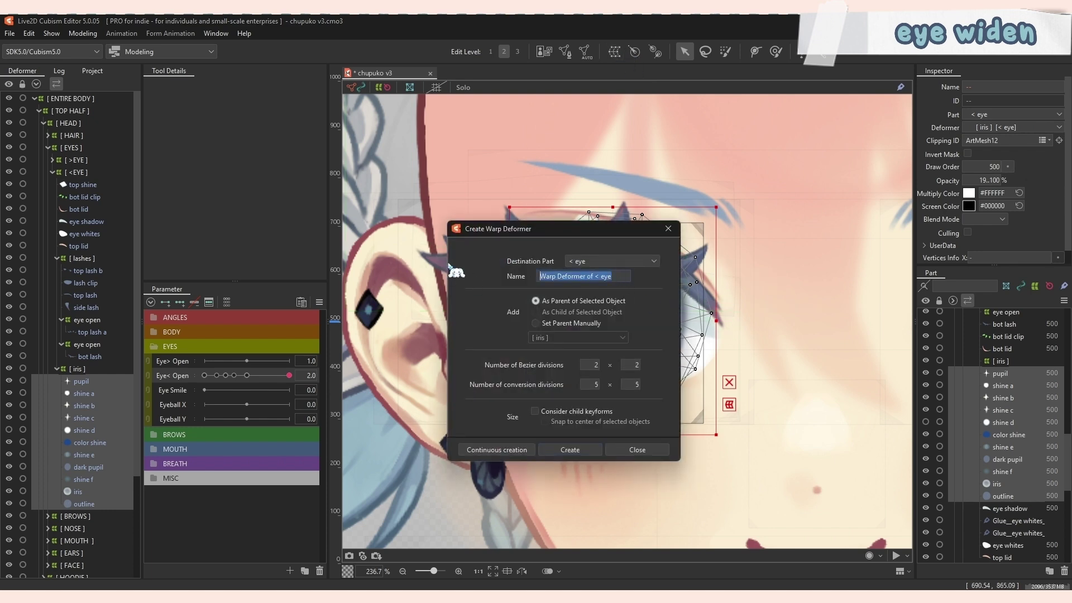
{"action": "type", "text": "eye open"}
{"action": "key", "text": "Return"}
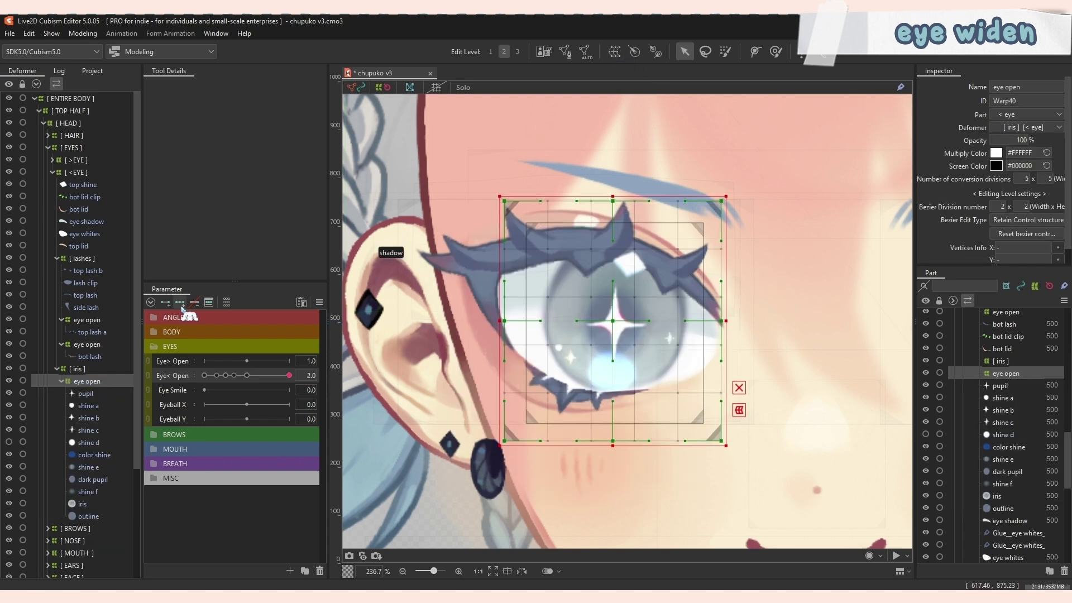
Key the iris's eye open deformer at Eye< Open 0.0, 1.0 and 2.0, and scale it down at 2.0 to shrink the iris.
{"action": "left_click", "coordinate": [180, 303]}
{"action": "left_click_drag", "start_coordinate": [290, 378], "coordinate": [577, 445]}
{"action": "left_click_drag", "start_coordinate": [728, 192], "coordinate": [729, 191]}
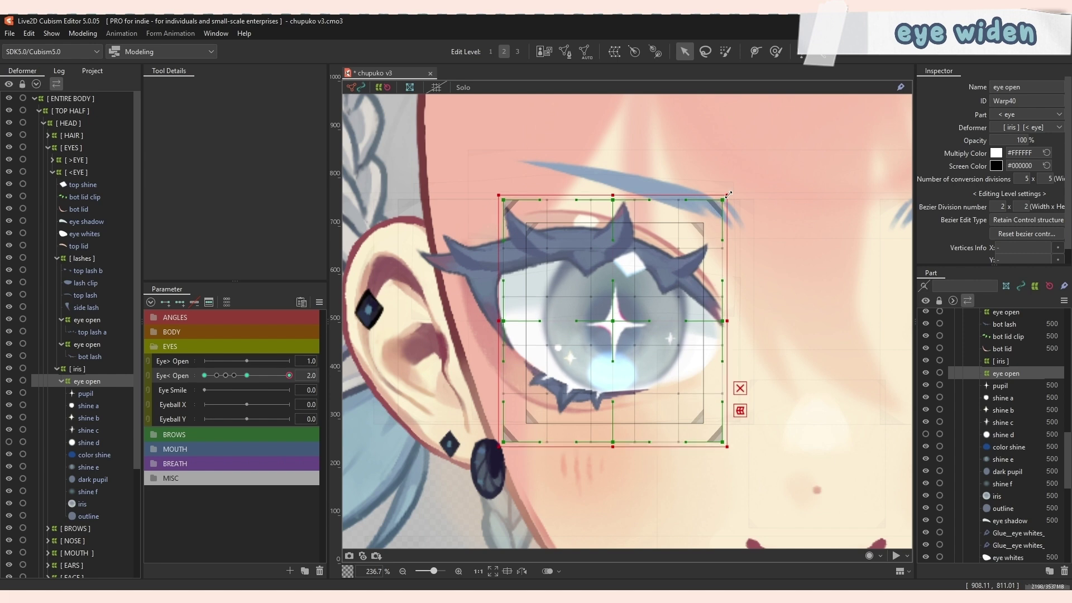
{"action": "left_click_drag", "start_coordinate": [729, 195], "coordinate": [709, 221]}
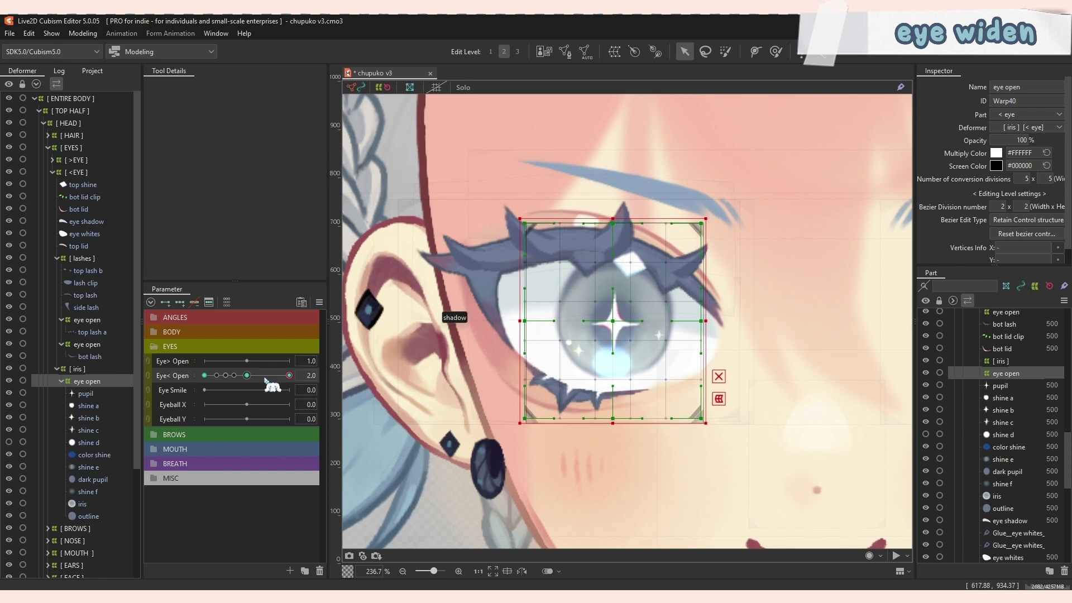
Nudge the iris's eye open deformer slightly downward at Eye< Open 2.0 with the selection hidden, and compare it with 1.0.
{"action": "scroll", "coordinate": [460, 326], "scroll_direction": "down", "scroll_amount": 2}
{"action": "mouse_move", "coordinate": [295, 384]}
{"action": "left_mouse_down"}
{"action": "mouse_move", "coordinate": [306, 383]}
{"action": "mouse_move", "coordinate": [244, 382]}
{"action": "mouse_move", "coordinate": [292, 387]}
{"action": "mouse_move", "coordinate": [270, 375]}
{"action": "mouse_move", "coordinate": [293, 376]}
{"action": "left_mouse_up"}
{"action": "scroll", "coordinate": [544, 363], "scroll_direction": "up", "scroll_amount": 2}
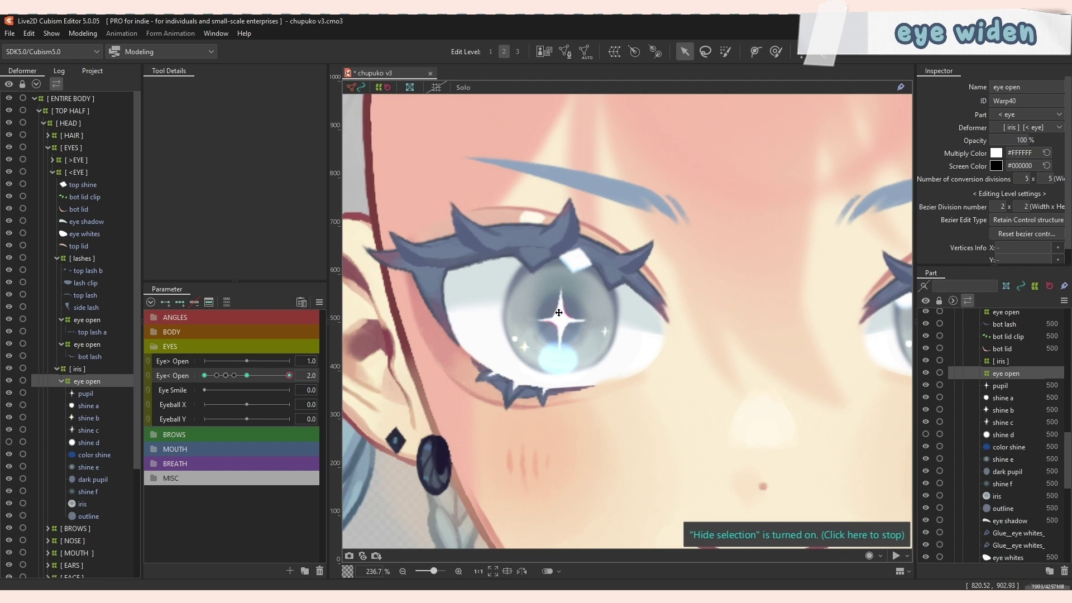
{"action": "left_click_drag", "start_coordinate": [559, 315], "coordinate": [559, 316]}
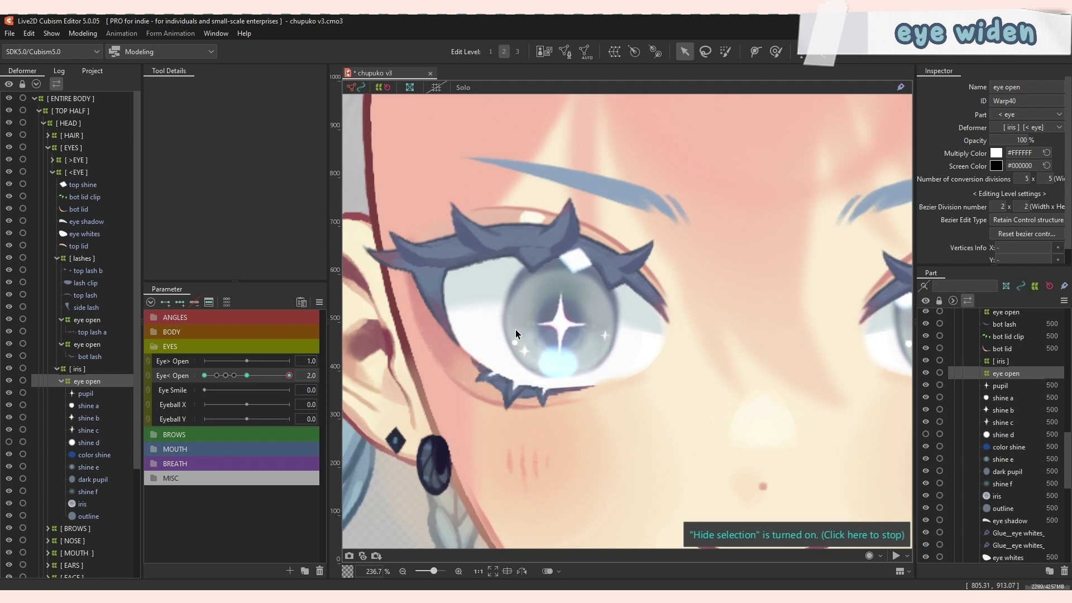
{"action": "left_click", "coordinate": [246, 375]}
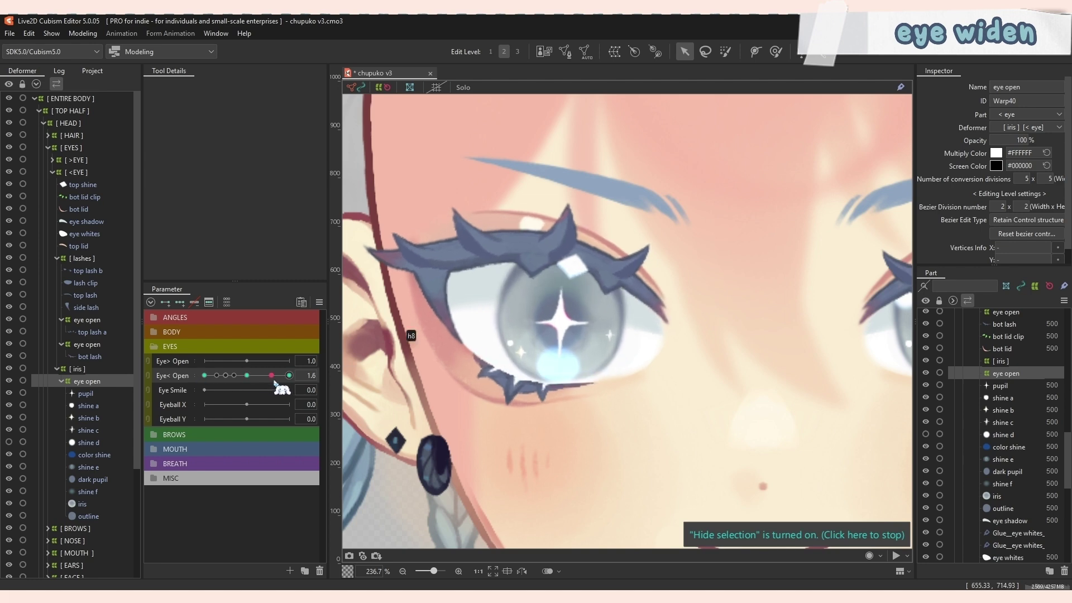
{"action": "key", "text": "ctrl+minus"}
{"action": "mouse_move", "coordinate": [252, 380]}
{"action": "left_mouse_down"}
{"action": "mouse_move", "coordinate": [300, 386]}
{"action": "mouse_move", "coordinate": [258, 389]}
{"action": "mouse_move", "coordinate": [317, 392]}
{"action": "left_mouse_up"}
Examine top lash a, side lash and the [ lashes ] deformer while sweeping Eye< Open between 1.0 and 2.0.
{"action": "left_click", "coordinate": [779, 54]}
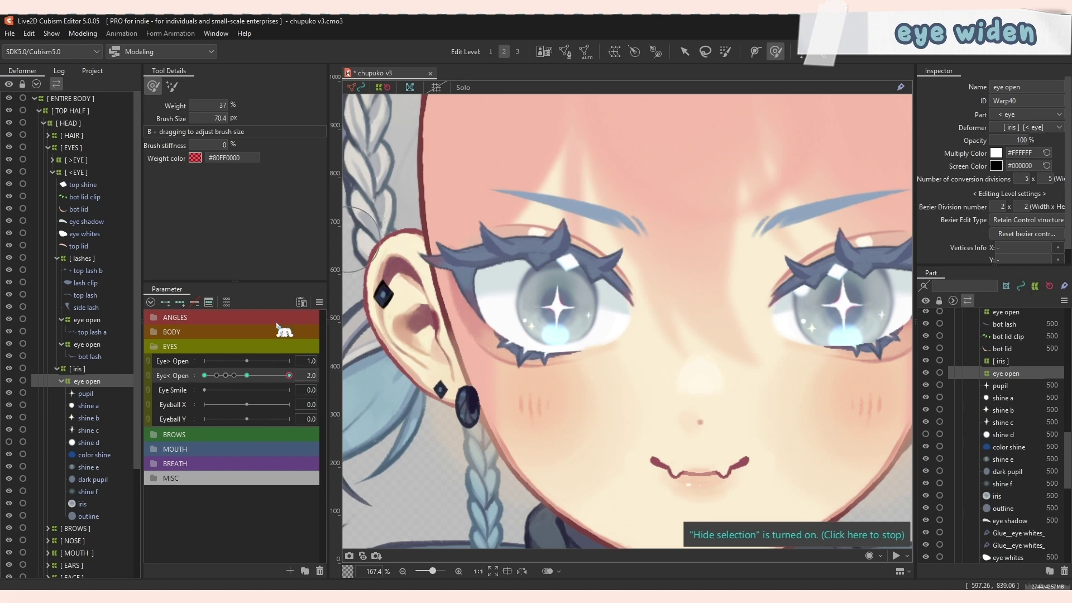
{"action": "left_click", "coordinate": [92, 332]}
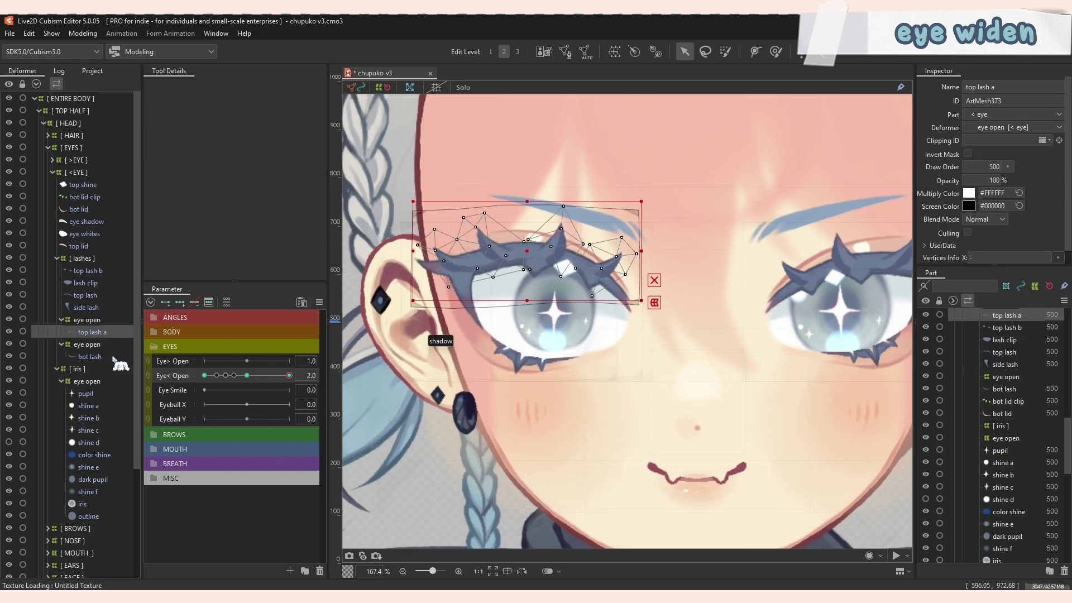
{"action": "left_click", "coordinate": [109, 307]}
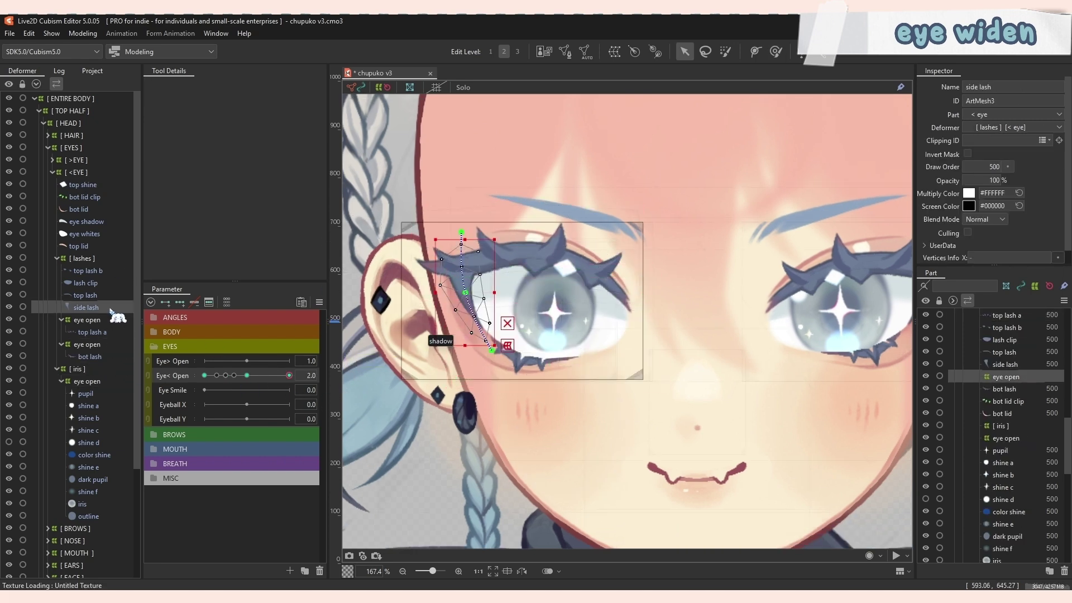
{"action": "left_click", "coordinate": [104, 259]}
{"action": "scroll", "coordinate": [546, 302], "scroll_direction": "up", "scroll_amount": 2}
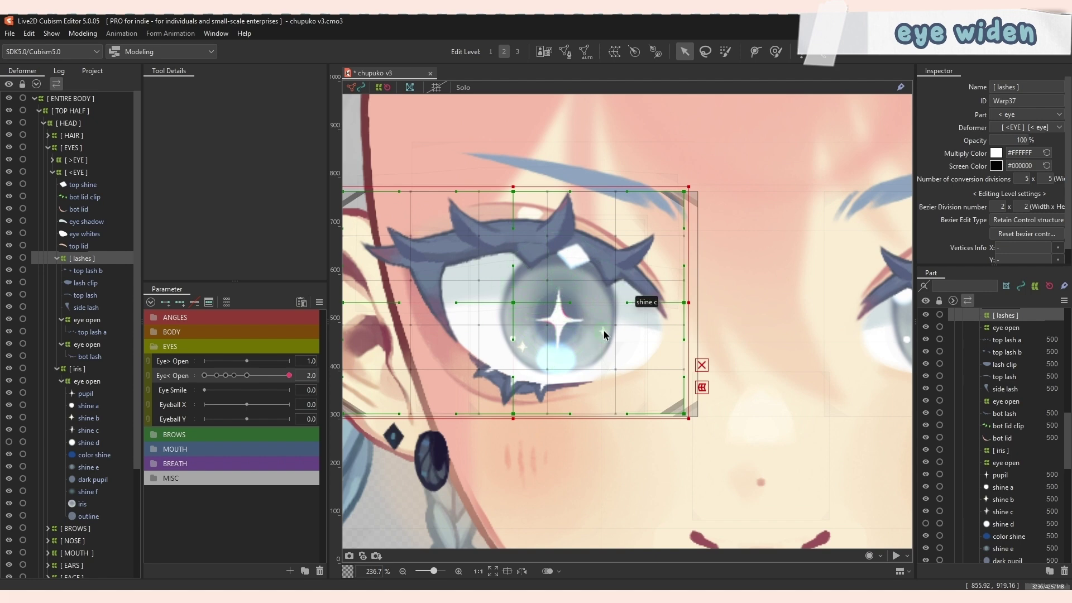
{"action": "left_click_drag", "start_coordinate": [246, 375], "coordinate": [306, 389]}
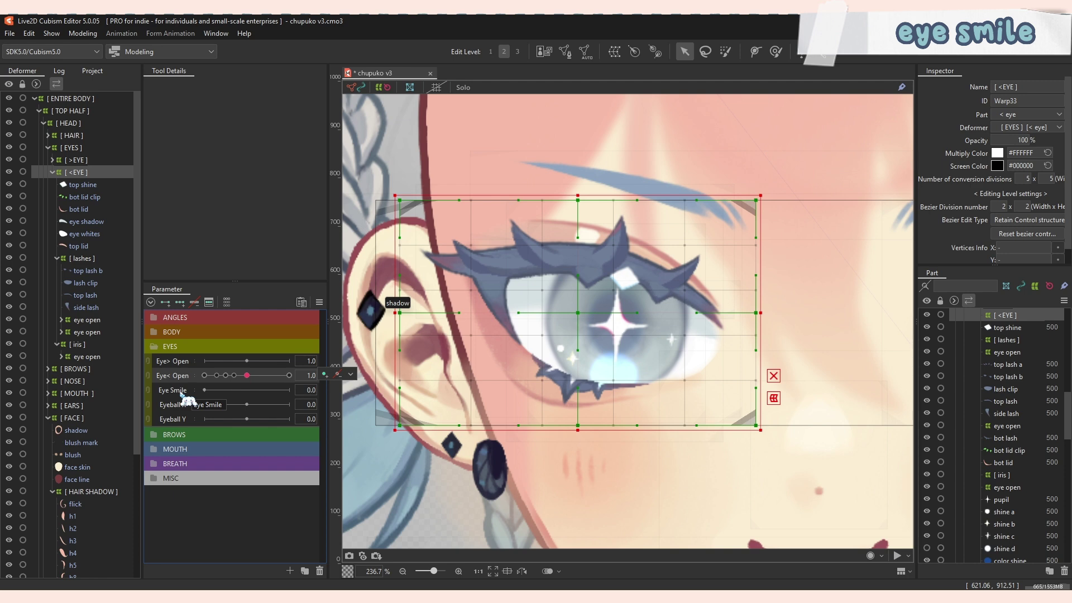
Close the eye at Eye< Open 0.0, key the top lash on Eye Smile at 0.0 and 1.0, and set Eye Smile to 1.0.
{"action": "left_click_drag", "start_coordinate": [247, 378], "coordinate": [204, 377]}
{"action": "left_click", "coordinate": [494, 330]}
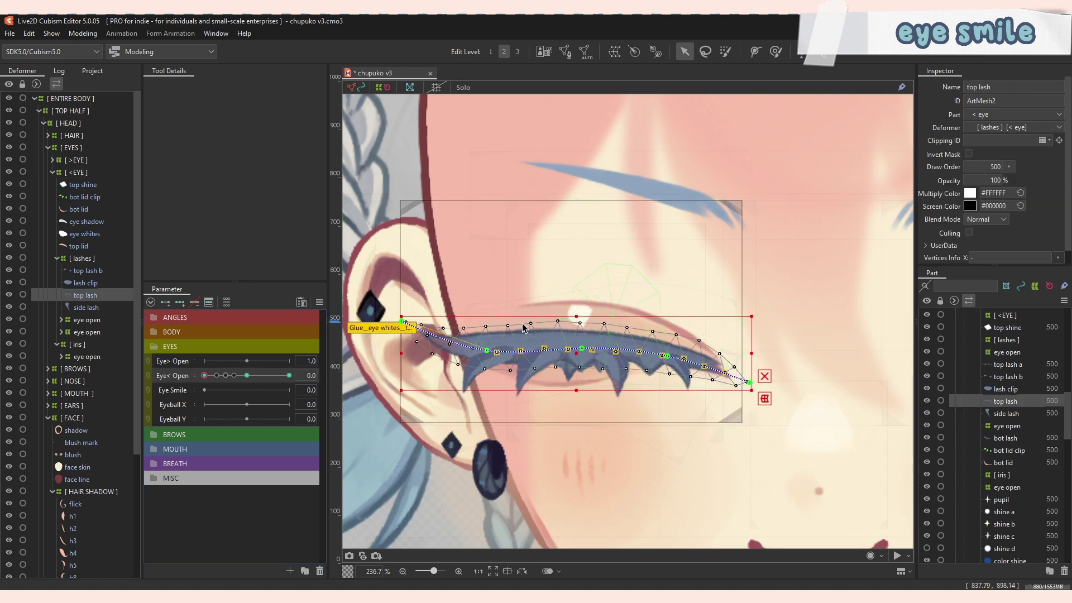
{"action": "left_click", "coordinate": [184, 389]}
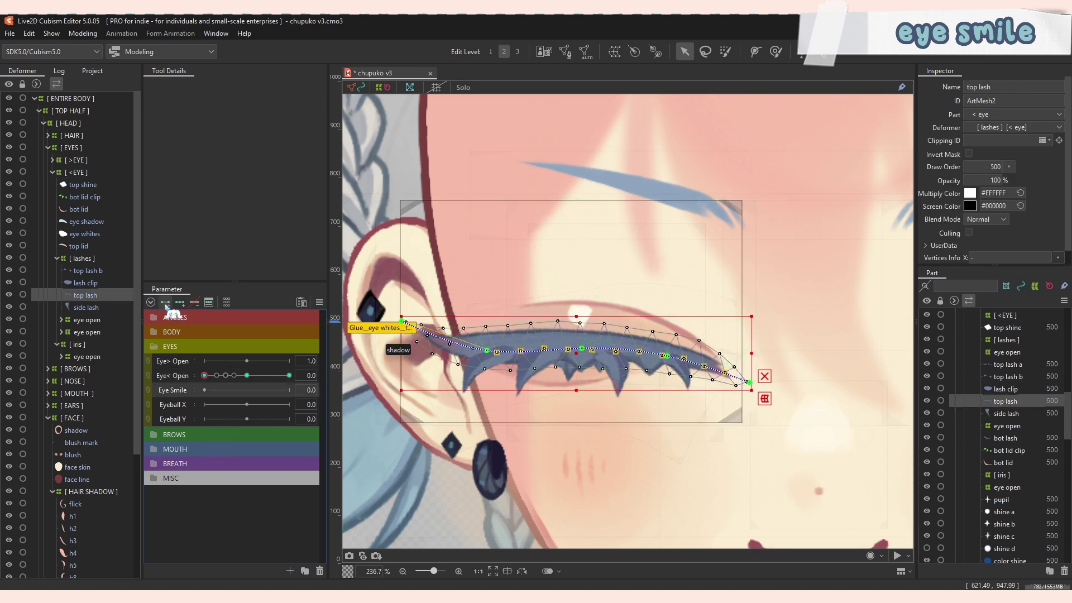
{"action": "left_click", "coordinate": [165, 303]}
{"action": "left_click_drag", "start_coordinate": [205, 393], "coordinate": [304, 397]}
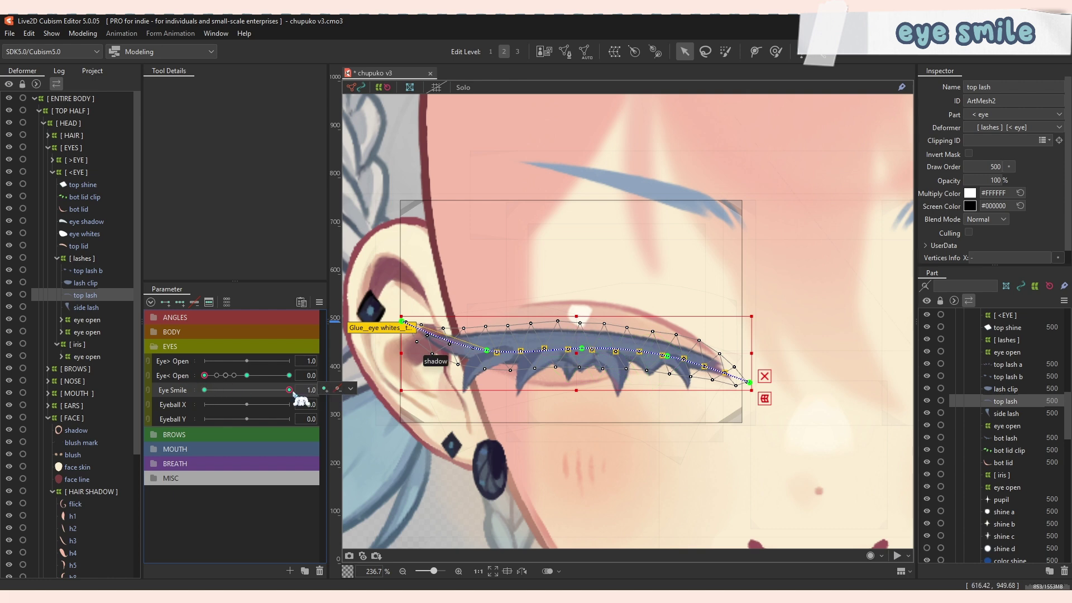
{"action": "left_click", "coordinate": [350, 389]}
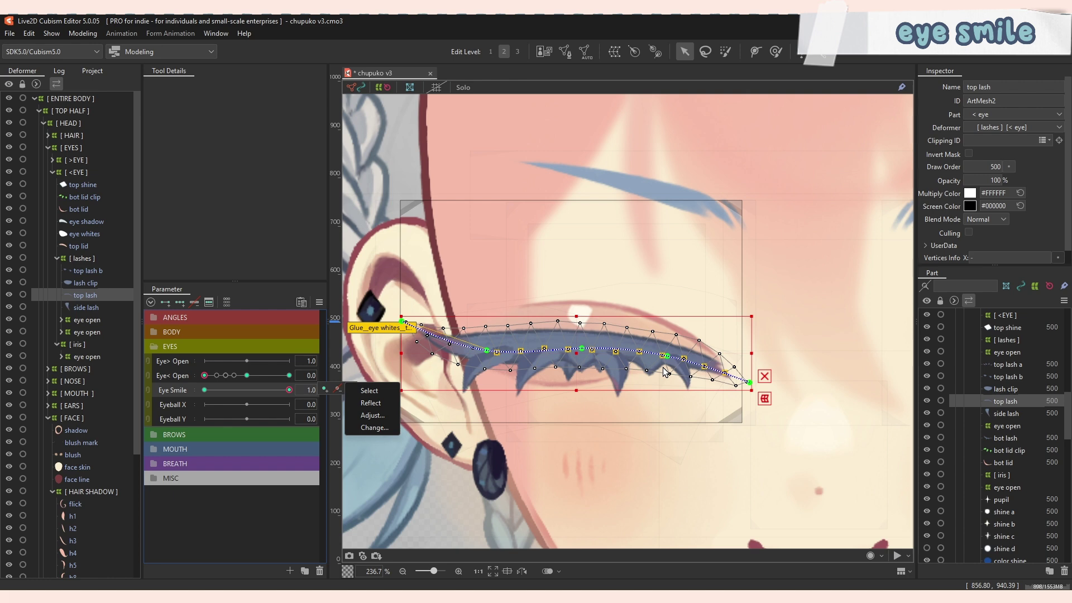
{"action": "left_click", "coordinate": [636, 254]}
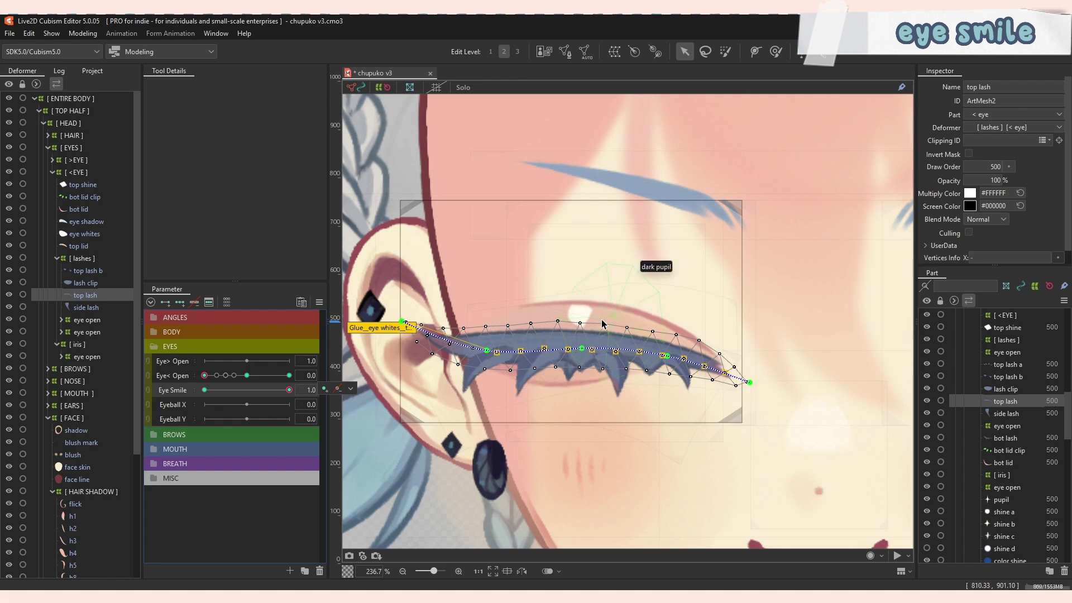
Bend the closed top lash into an upward smiling arc at Eye Smile 1.0 using its deform path points.
{"action": "left_click_drag", "start_coordinate": [583, 351], "coordinate": [581, 336]}
{"action": "left_click_drag", "start_coordinate": [671, 360], "coordinate": [671, 351]}
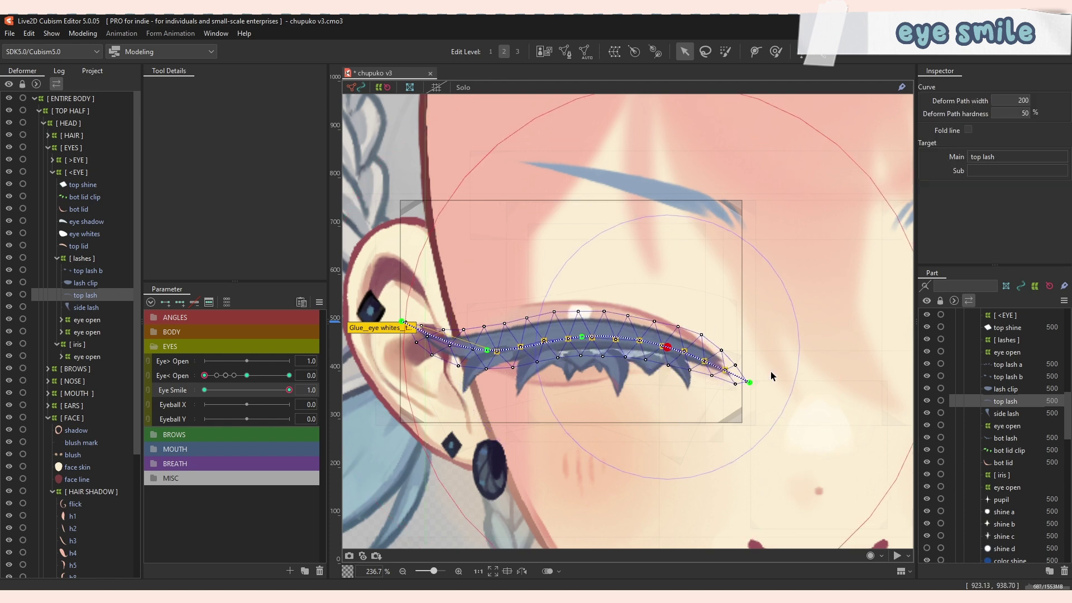
{"action": "left_click_drag", "start_coordinate": [751, 383], "coordinate": [746, 399]}
{"action": "left_click_drag", "start_coordinate": [568, 336], "coordinate": [569, 339]}
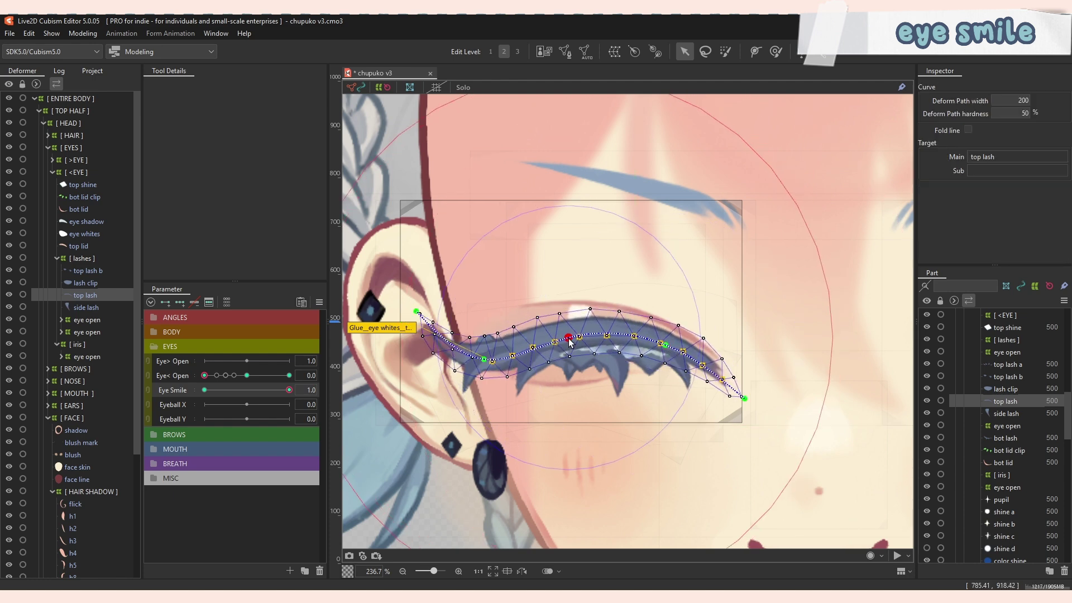
Compare the closed top lash at Eye Smile 0.0 and 1.0 with the selection hidden.
{"action": "key", "text": "ctrl+h"}
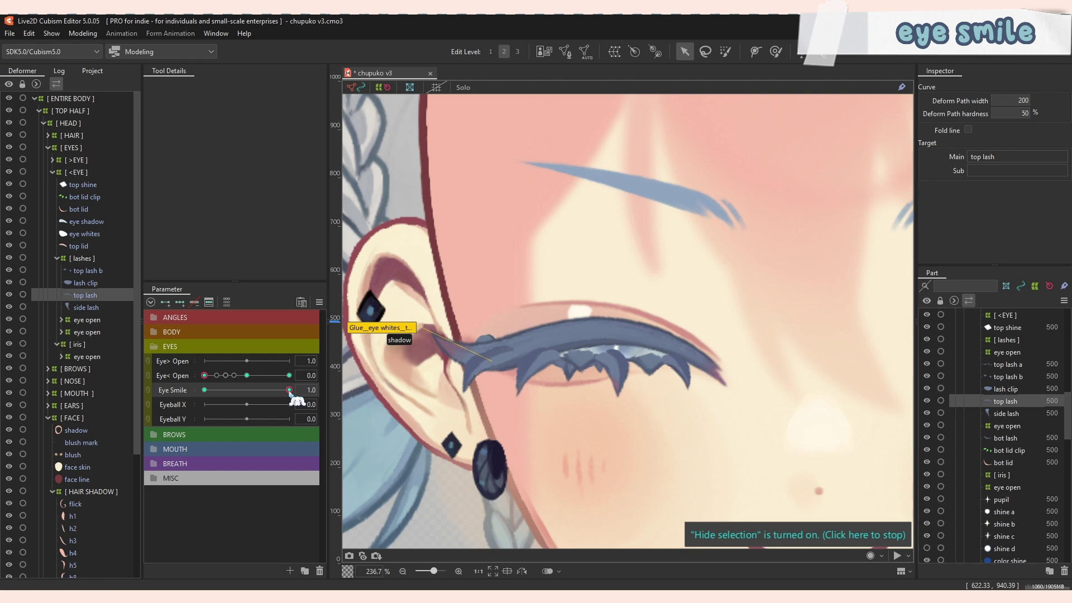
{"action": "left_click_drag", "start_coordinate": [290, 393], "coordinate": [326, 407]}
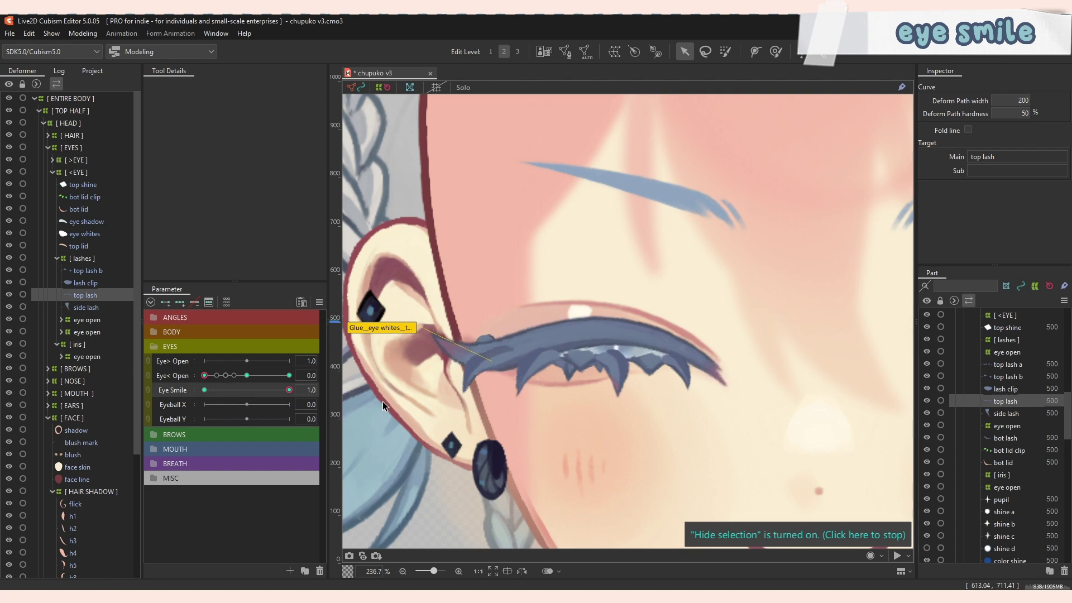
{"action": "left_click", "coordinate": [290, 391]}
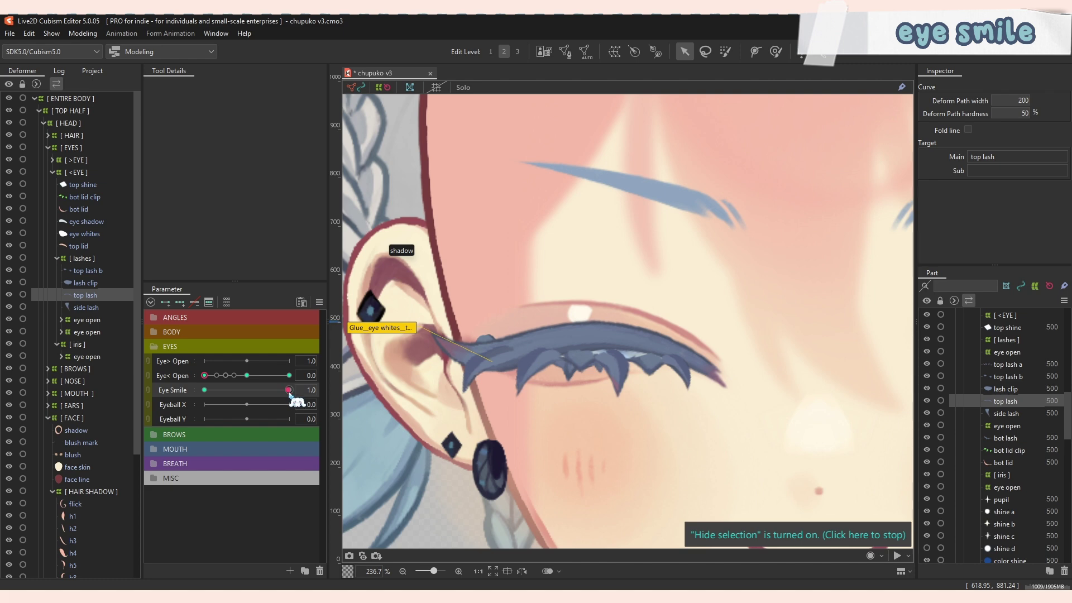
{"action": "left_click_drag", "start_coordinate": [289, 393], "coordinate": [192, 406]}
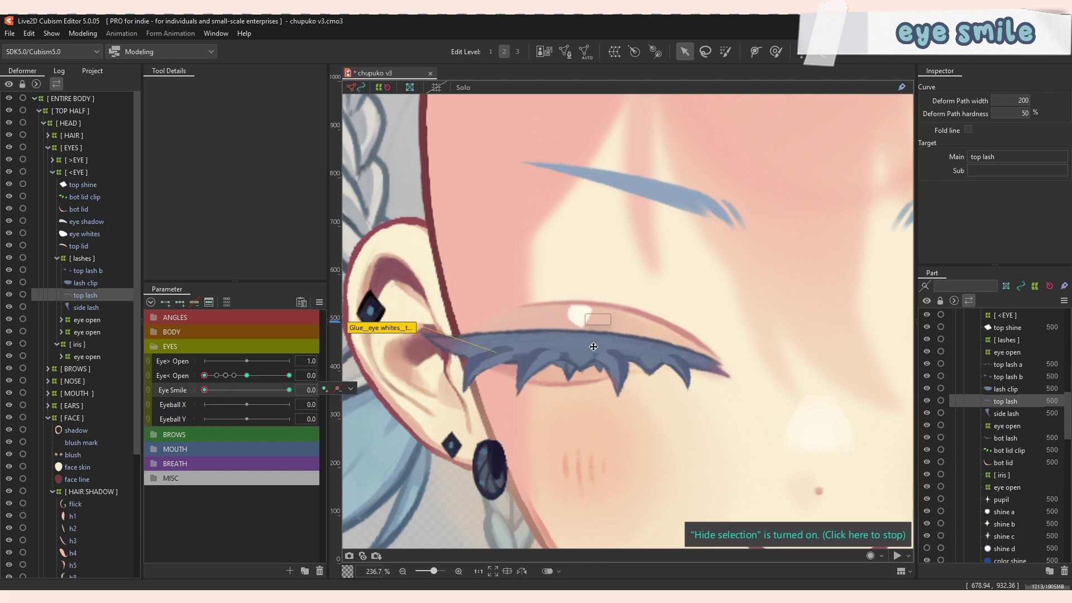
{"action": "left_click", "coordinate": [351, 389]}
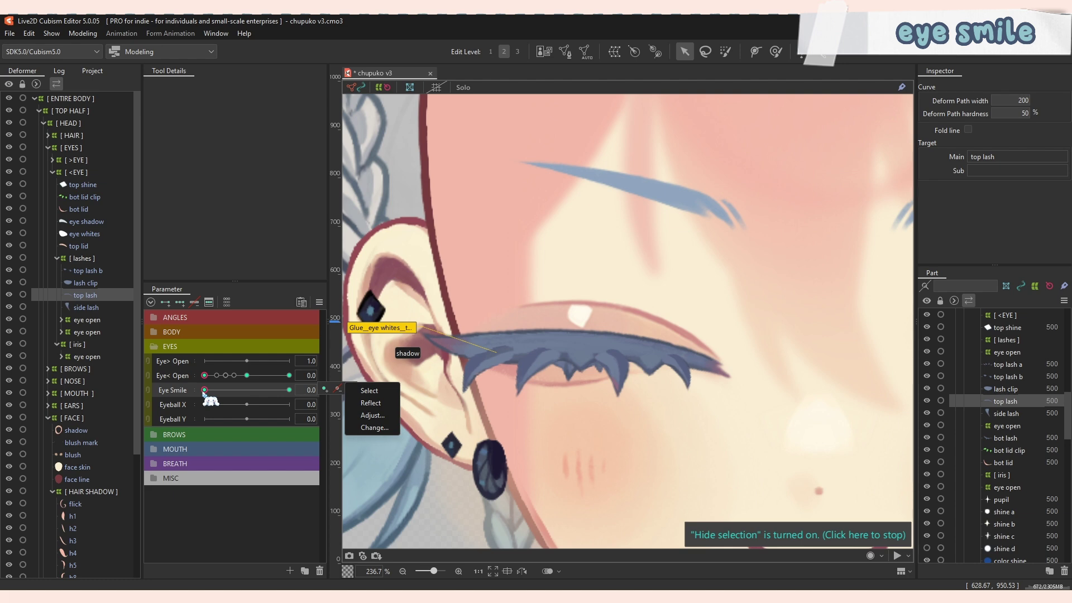
{"action": "left_click", "coordinate": [251, 379]}
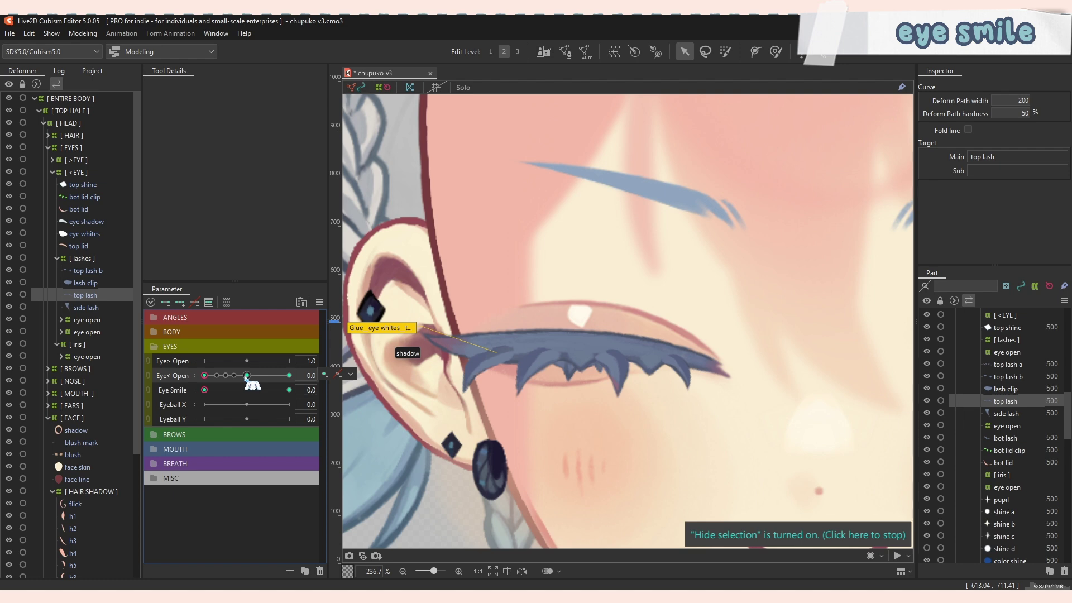
{"action": "left_click", "coordinate": [289, 390]}
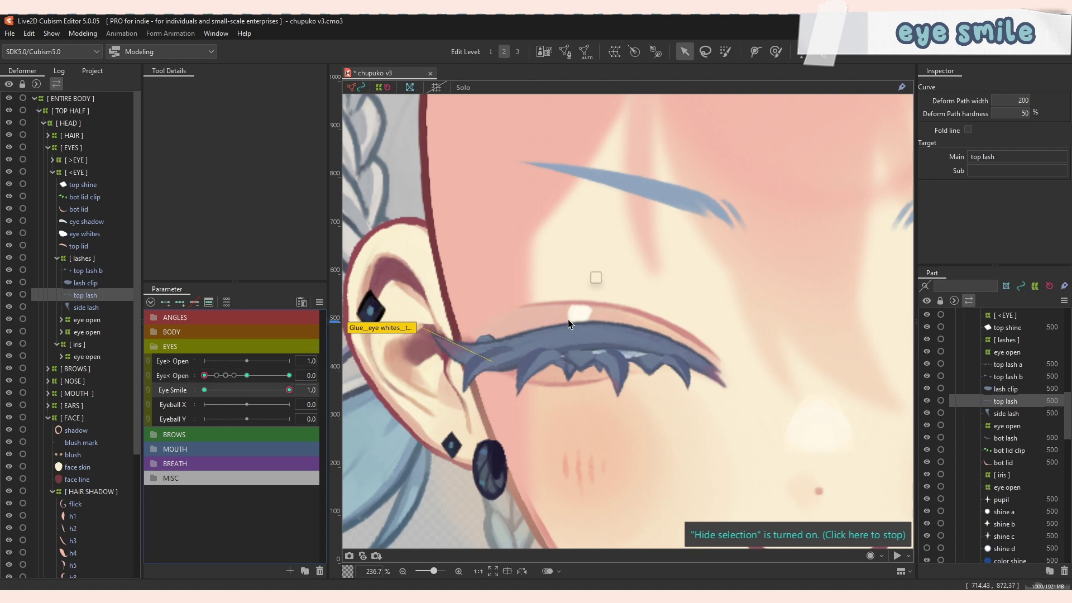
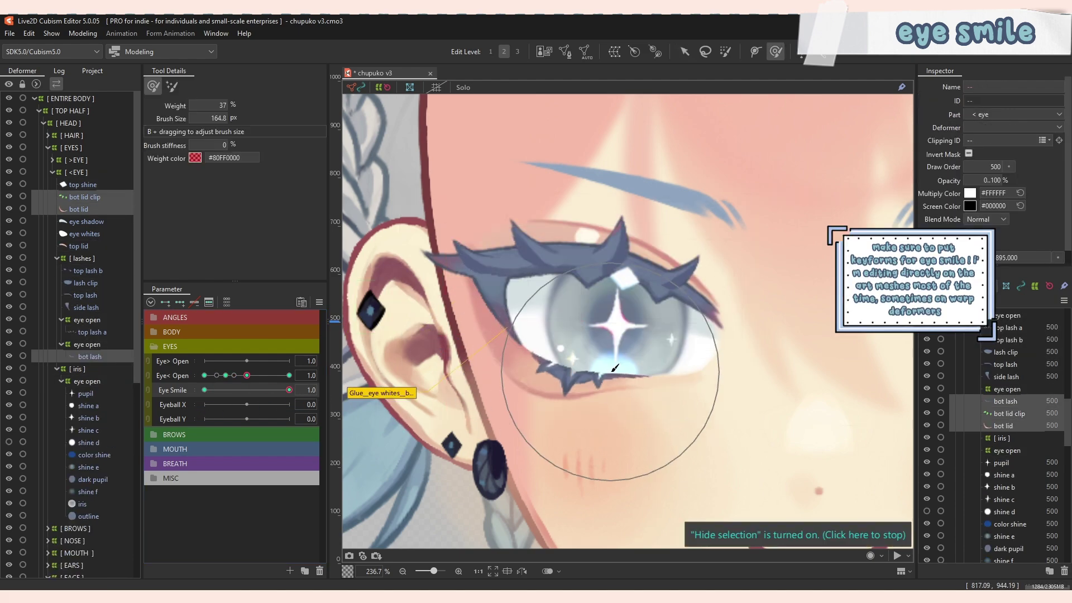
Fit bot lash, top lash a, top lid, top shine and the eye open deformers to the Eye Smile 1.0 pose, open and closed.
{"action": "left_click", "coordinate": [90, 357]}
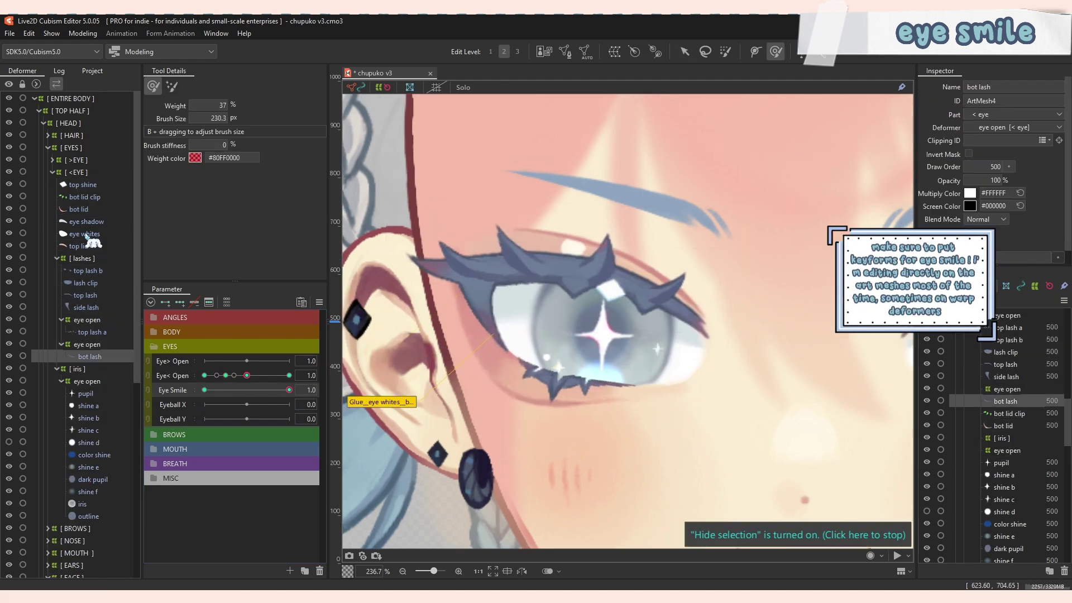
{"action": "left_click", "coordinate": [87, 381]}
{"action": "left_click", "coordinate": [100, 332]}
{"action": "mouse_move", "coordinate": [247, 375]}
{"action": "left_mouse_down"}
{"action": "mouse_move", "coordinate": [205, 376]}
{"action": "mouse_move", "coordinate": [289, 376]}
{"action": "mouse_move", "coordinate": [205, 405]}
{"action": "left_mouse_up"}
{"action": "left_click", "coordinate": [87, 320]}
{"action": "left_click", "coordinate": [79, 246]}
{"action": "left_click", "coordinate": [82, 185]}
{"action": "scroll", "coordinate": [681, 412], "scroll_direction": "up", "scroll_amount": 2}
{"action": "left_click", "coordinate": [87, 320]}
{"action": "scroll", "coordinate": [538, 371], "scroll_direction": "down", "scroll_amount": 4}
Check the eye smile by sweeping Eye Smile between 0.0 and 1.0 with Eye< Open at 0.0, 1.0 and 2.0.
{"action": "mouse_move", "coordinate": [289, 390]}
{"action": "left_mouse_down"}
{"action": "mouse_move", "coordinate": [204, 390]}
{"action": "mouse_move", "coordinate": [204, 376]}
{"action": "left_mouse_up"}
{"action": "left_click_drag", "start_coordinate": [205, 390], "coordinate": [289, 391]}
{"action": "scroll", "coordinate": [573, 353], "scroll_direction": "up", "scroll_amount": 3}
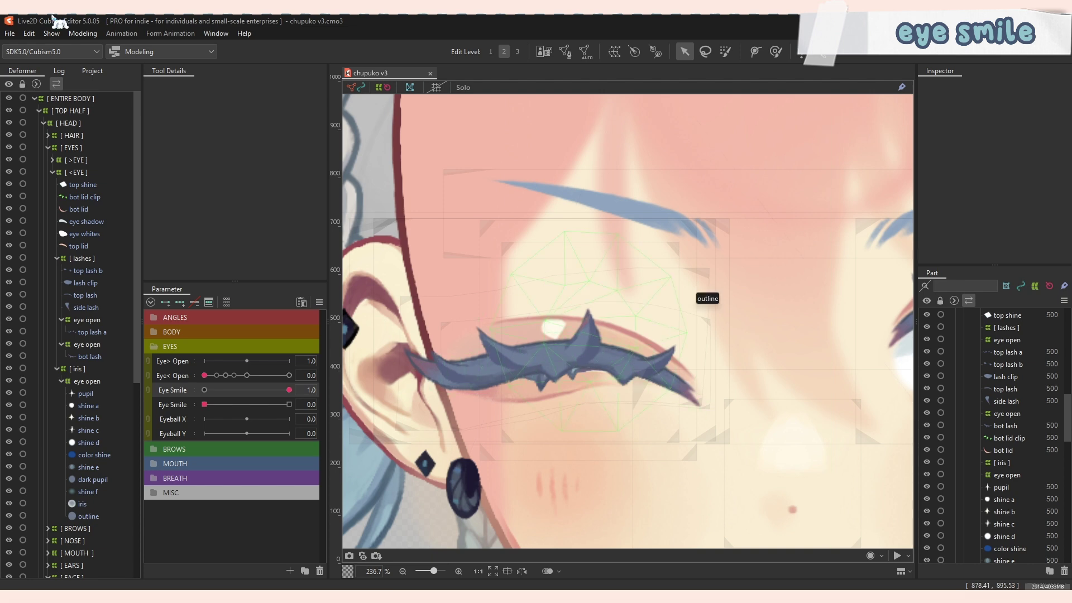
{"action": "scroll", "coordinate": [539, 335], "scroll_direction": "down", "scroll_amount": 3}
{"action": "scroll", "coordinate": [382, 365], "scroll_direction": "up", "scroll_amount": 3}
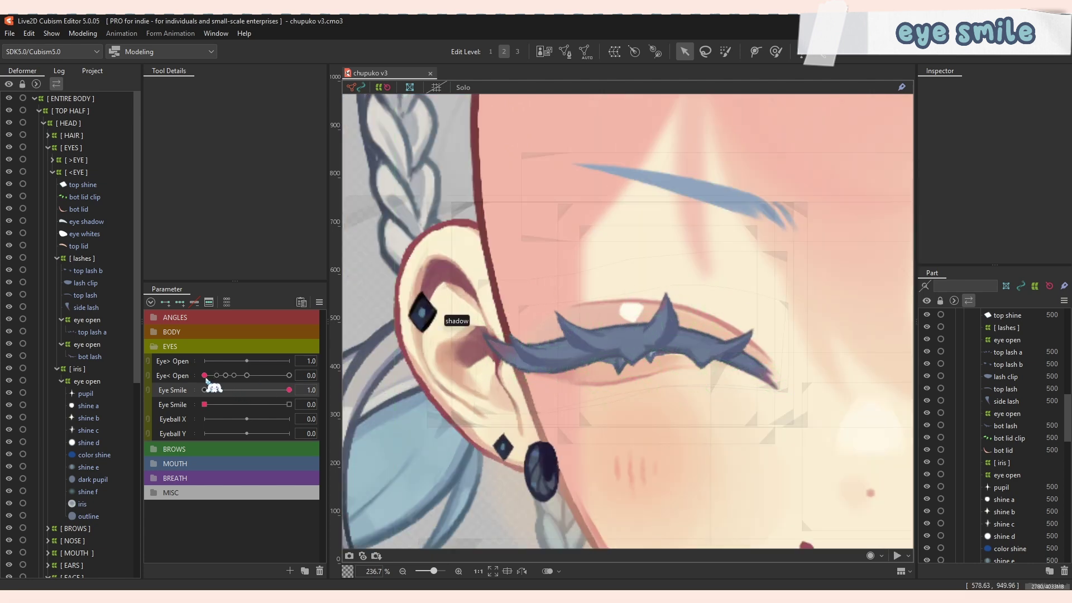
{"action": "left_click_drag", "start_coordinate": [207, 376], "coordinate": [246, 375]}
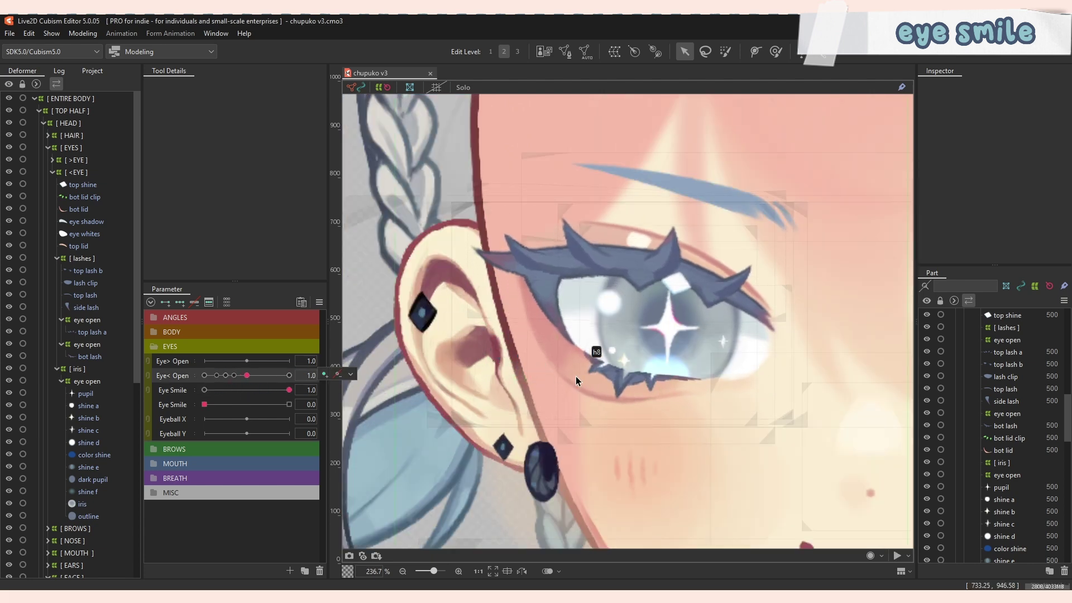
{"action": "scroll", "coordinate": [528, 287], "scroll_direction": "down", "scroll_amount": 3}
{"action": "scroll", "coordinate": [659, 350], "scroll_direction": "up", "scroll_amount": 2}
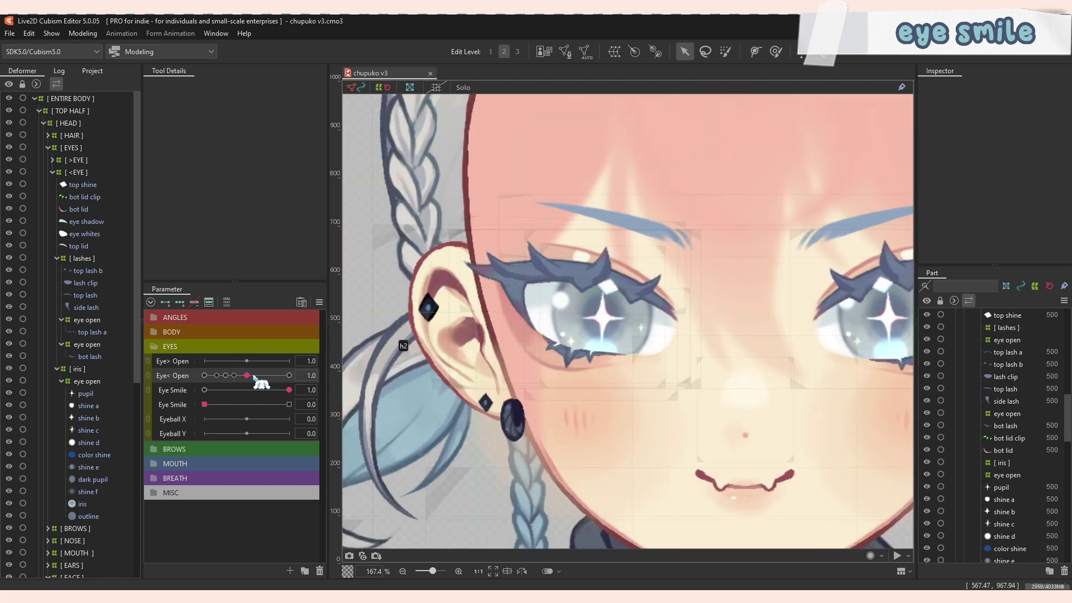
{"action": "left_click_drag", "start_coordinate": [251, 376], "coordinate": [294, 378]}
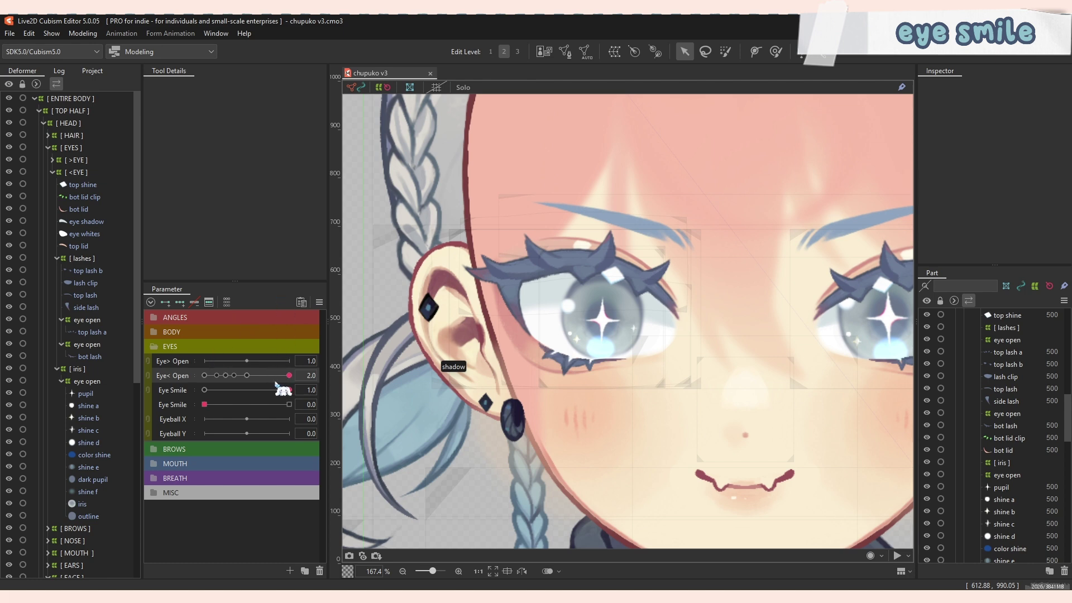
{"action": "left_click_drag", "start_coordinate": [282, 389], "coordinate": [247, 375]}
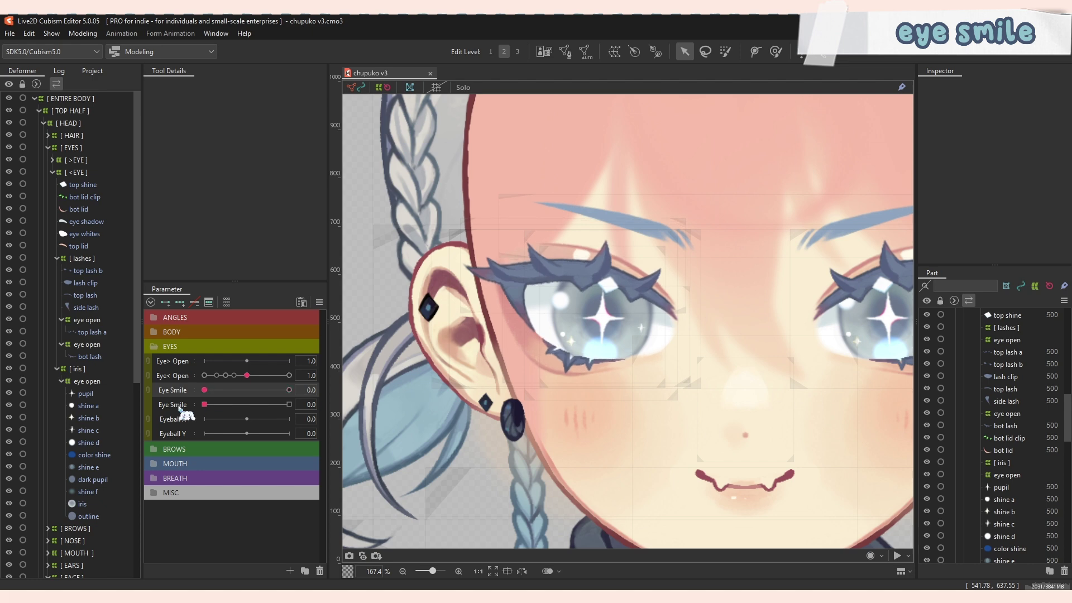
Test the second Eye Smile parameter at 1.0 against the first Eye Smile and Eye< Open to compare the two smile setups.
{"action": "left_click_drag", "start_coordinate": [178, 406], "coordinate": [202, 409]}
{"action": "left_click", "coordinate": [205, 406]}
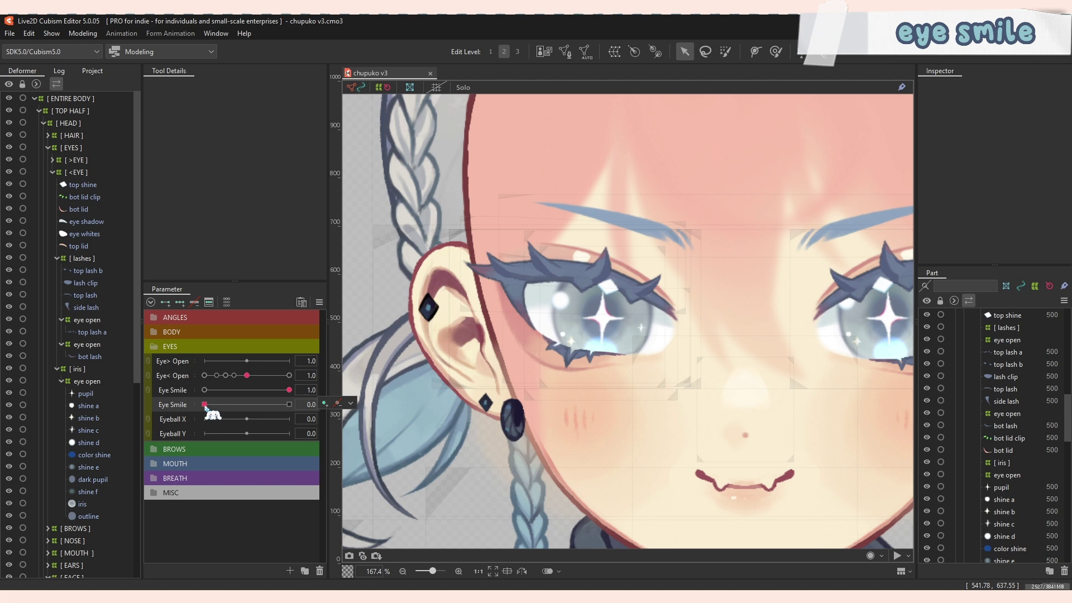
{"action": "left_click_drag", "start_coordinate": [205, 407], "coordinate": [289, 406]}
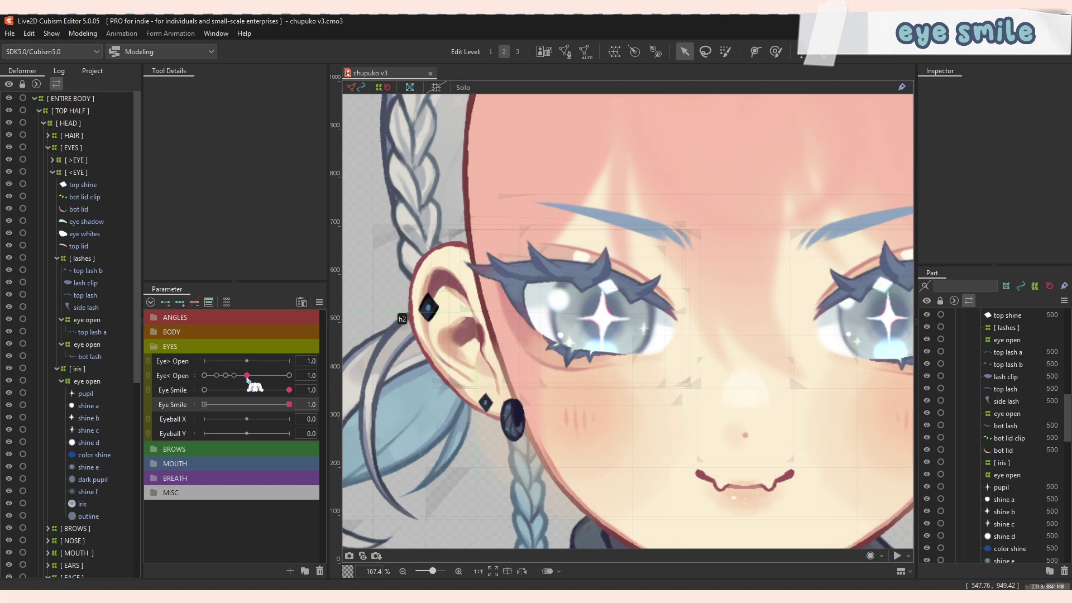
{"action": "left_click_drag", "start_coordinate": [247, 378], "coordinate": [345, 415]}
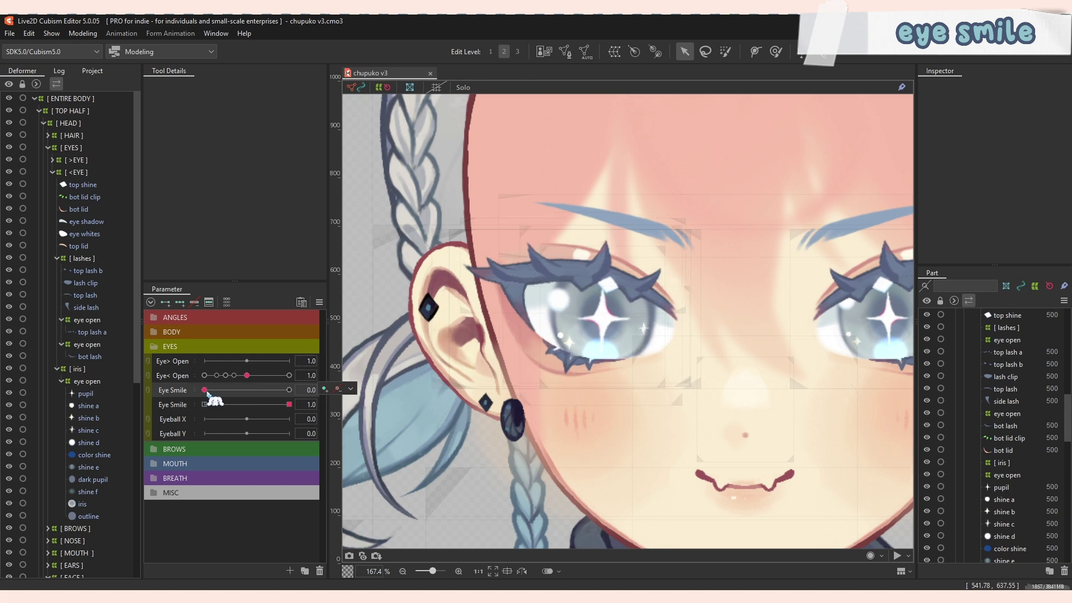
{"action": "left_click_drag", "start_coordinate": [206, 393], "coordinate": [336, 409]}
{"action": "left_click_drag", "start_coordinate": [247, 377], "coordinate": [290, 377]}
{"action": "left_click_drag", "start_coordinate": [289, 389], "coordinate": [187, 391]}
{"action": "left_click_drag", "start_coordinate": [258, 383], "coordinate": [385, 368]}
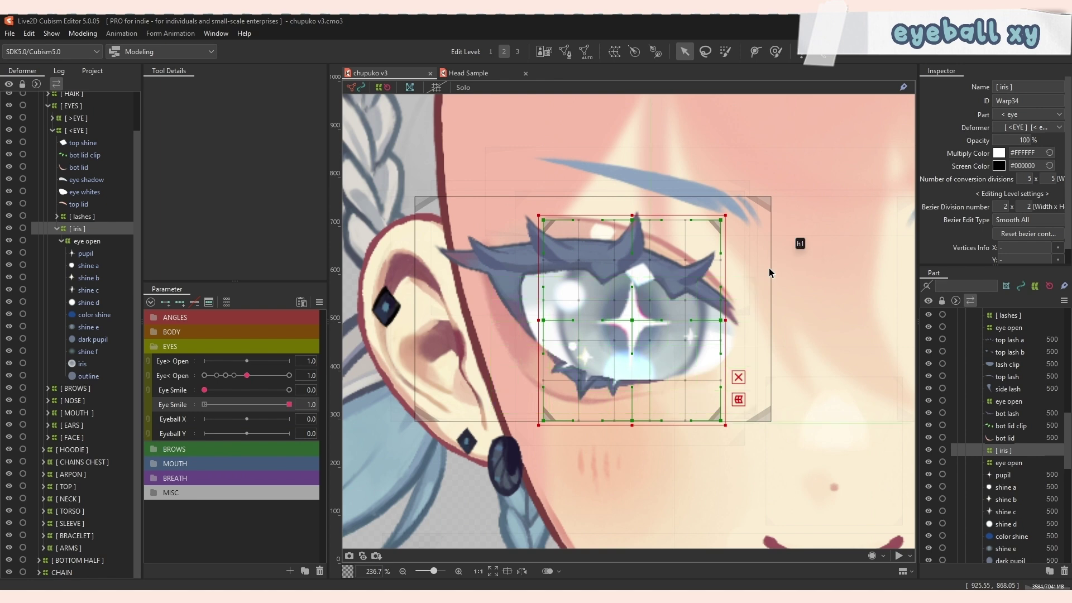
Turn on Blend Shape for the Eyeball X and Eyeball Y parameters, keeping their -1.0 to 1.0 ranges.
{"action": "left_click", "coordinate": [190, 419]}
{"action": "right_click", "coordinate": [184, 422]}
{"action": "left_click", "coordinate": [201, 431]}
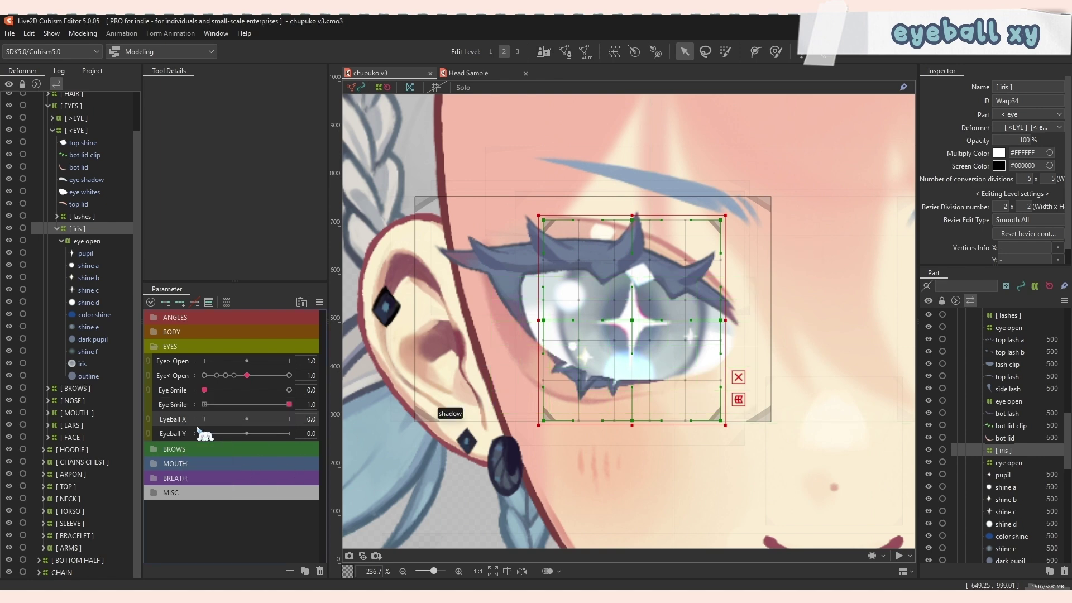
{"action": "left_click", "coordinate": [494, 318]}
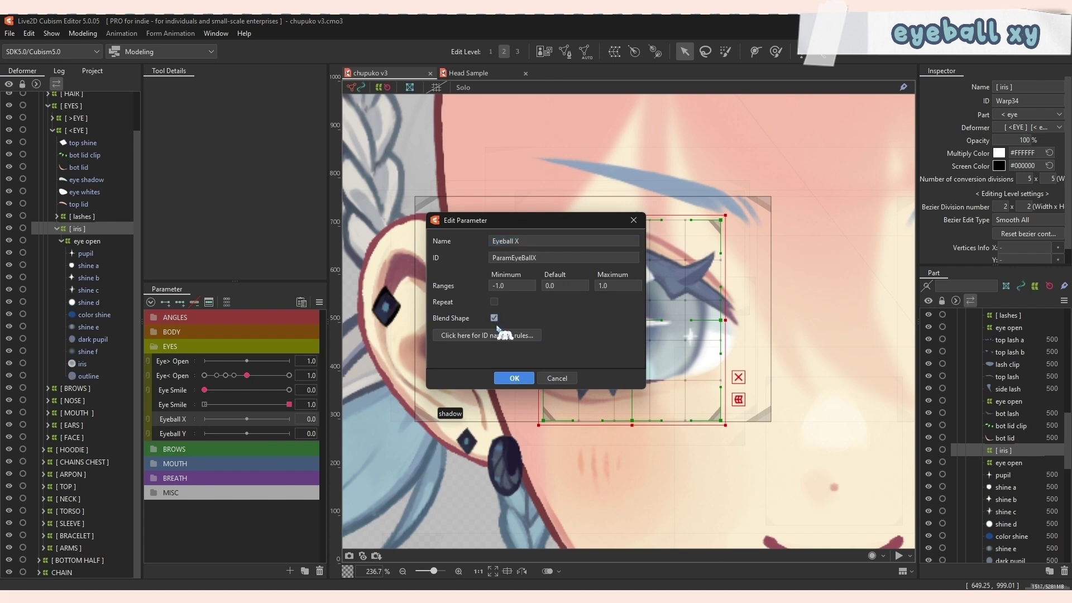
{"action": "left_click", "coordinate": [514, 377]}
{"action": "right_click", "coordinate": [185, 434]}
{"action": "left_click", "coordinate": [203, 443]}
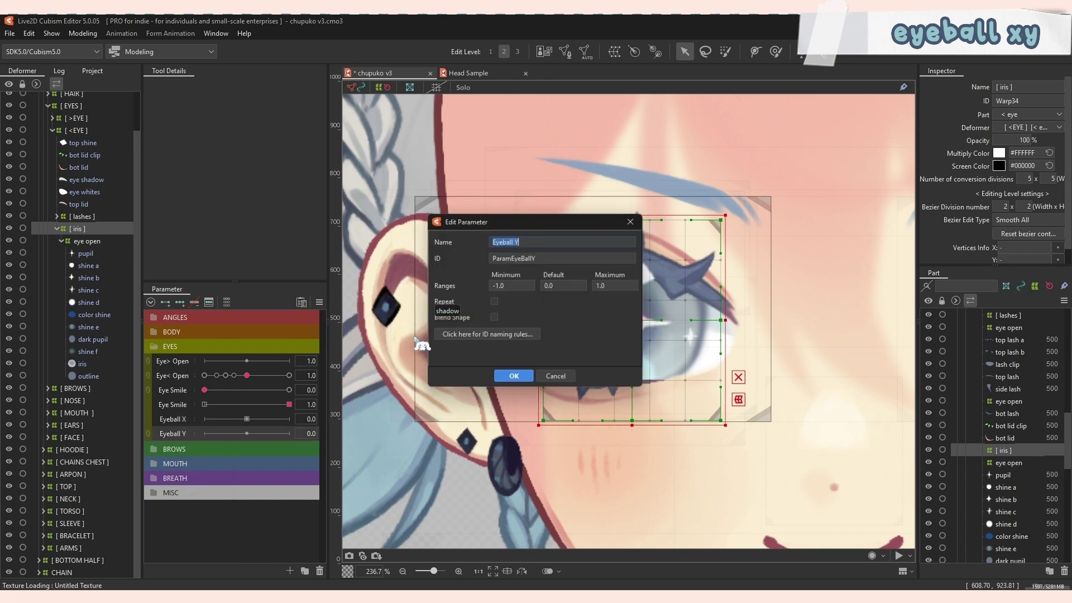
{"action": "left_click", "coordinate": [494, 318]}
{"action": "key", "text": "Return"}
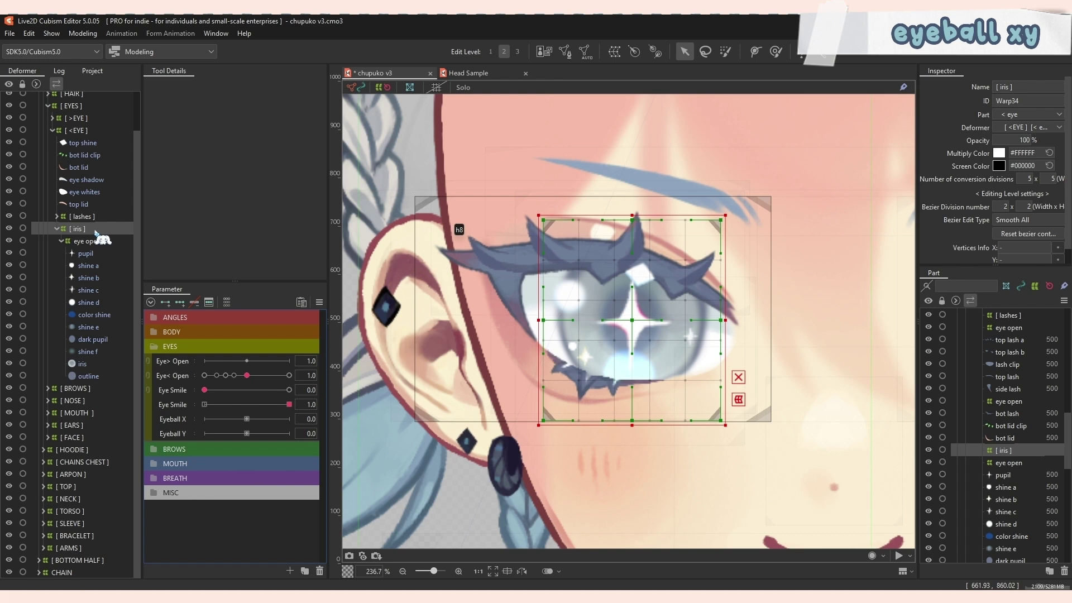
Add three keys to both Eyeball X and Eyeball Y for the iris deformer.
{"action": "mouse_move", "coordinate": [620, 326]}
{"action": "left_mouse_down"}
{"action": "mouse_move", "coordinate": [610, 306]}
{"action": "mouse_move", "coordinate": [614, 335]}
{"action": "mouse_move", "coordinate": [619, 325]}
{"action": "left_mouse_up"}
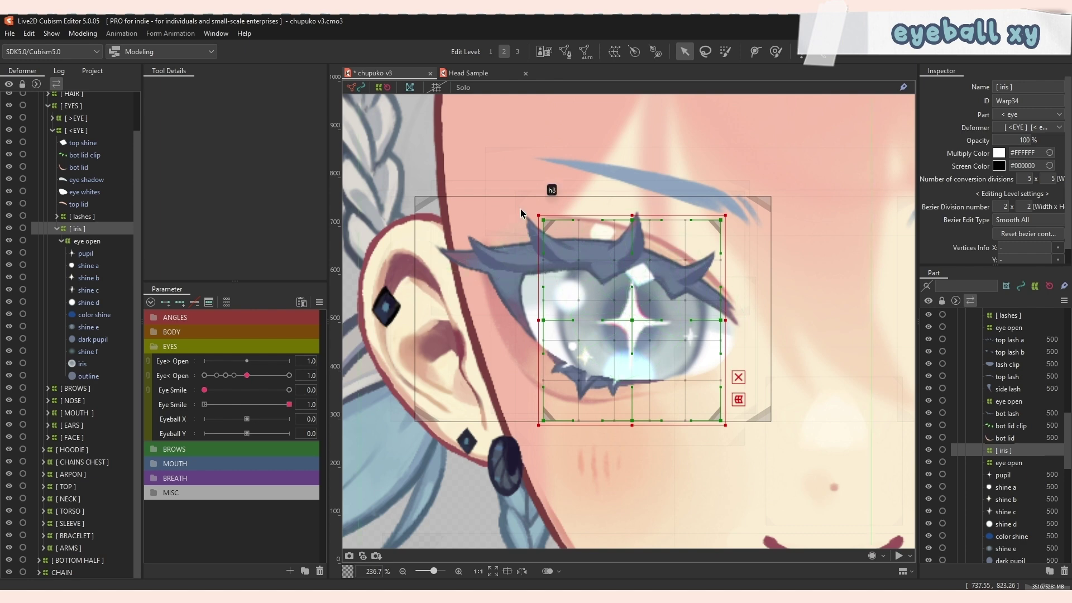
{"action": "mouse_move", "coordinate": [624, 323]}
{"action": "left_mouse_down"}
{"action": "mouse_move", "coordinate": [599, 322]}
{"action": "mouse_move", "coordinate": [658, 321]}
{"action": "mouse_move", "coordinate": [609, 318]}
{"action": "mouse_move", "coordinate": [626, 322]}
{"action": "left_mouse_up"}
{"action": "left_click", "coordinate": [179, 302]}
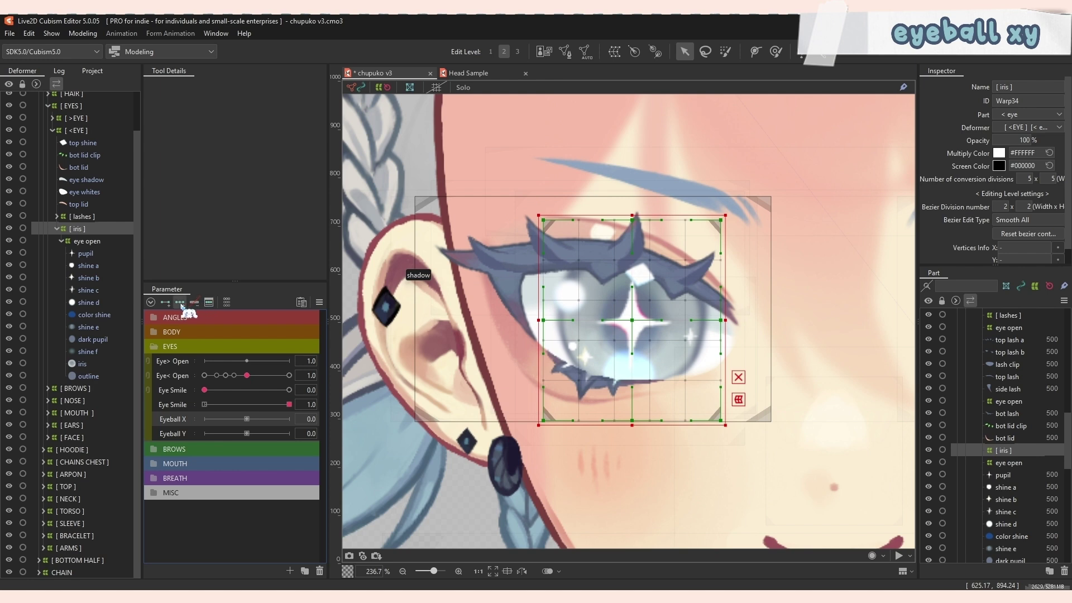
{"action": "left_click", "coordinate": [195, 419]}
{"action": "left_click", "coordinate": [179, 302]}
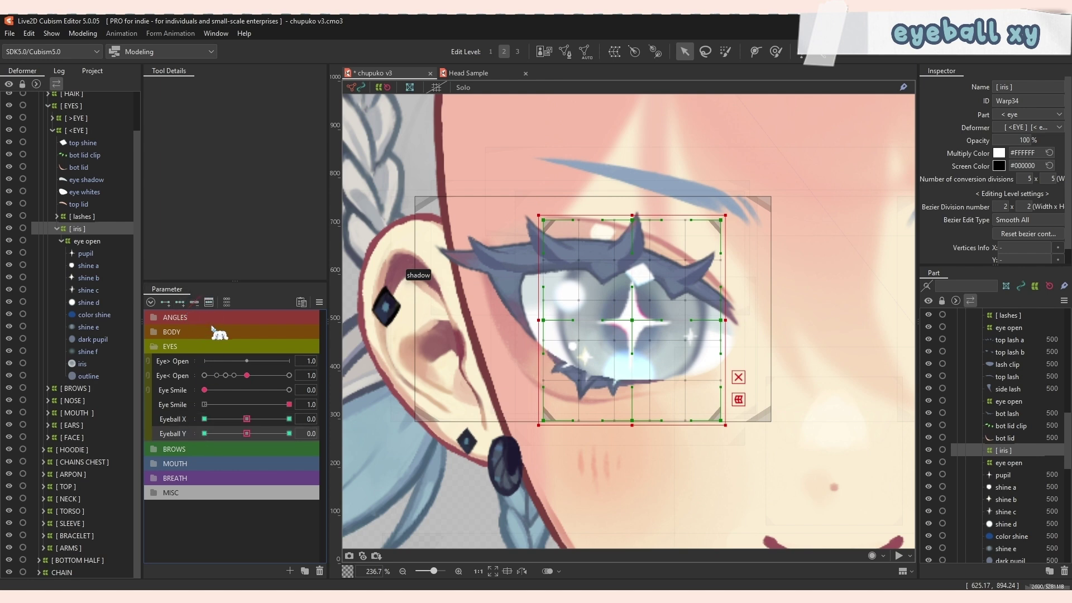
Shift the iris deformer straight sideways at Eyeball X 1.0 and -1.0, and straight up and down at Eyeball Y 1.0 and -1.0.
{"action": "left_click", "coordinate": [248, 420]}
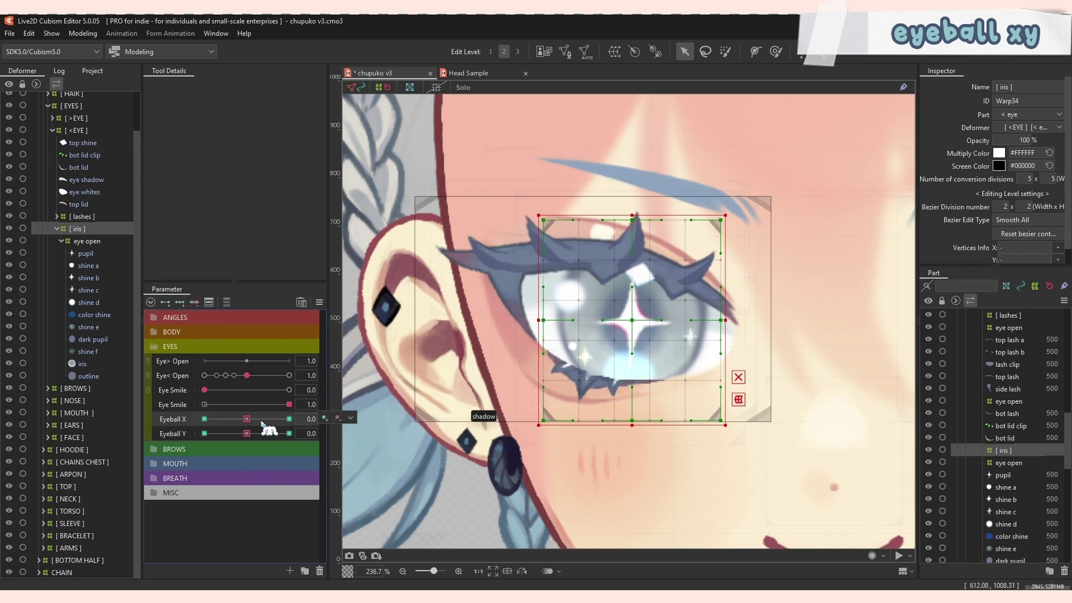
{"action": "left_click", "coordinate": [289, 419]}
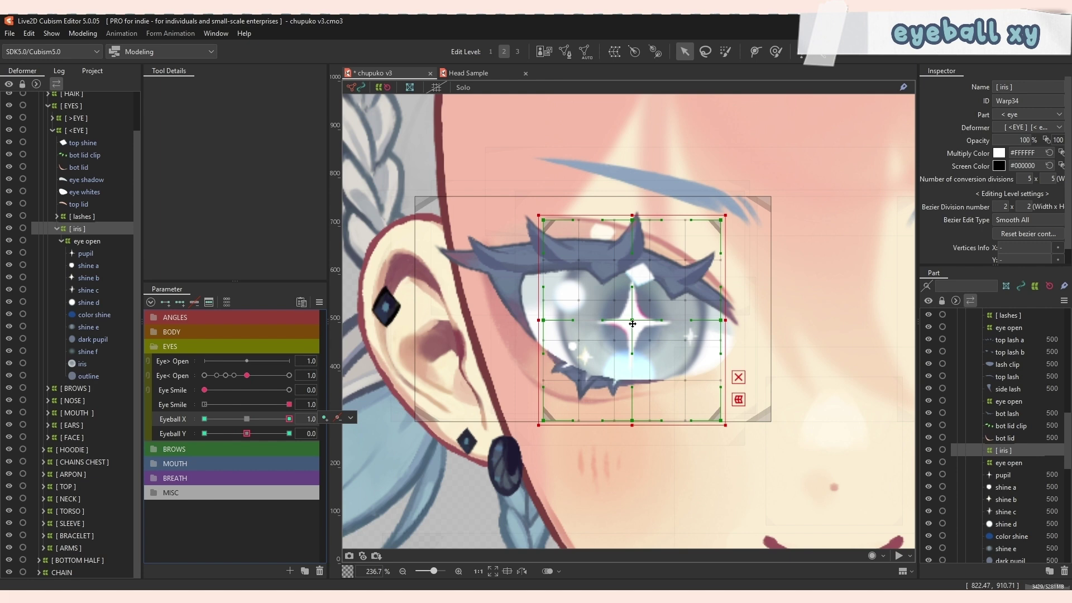
{"action": "left_click_drag", "start_coordinate": [631, 323], "coordinate": [601, 325]}
{"action": "left_click", "coordinate": [205, 419]}
{"action": "left_click", "coordinate": [247, 419]}
{"action": "left_click", "coordinate": [285, 433]}
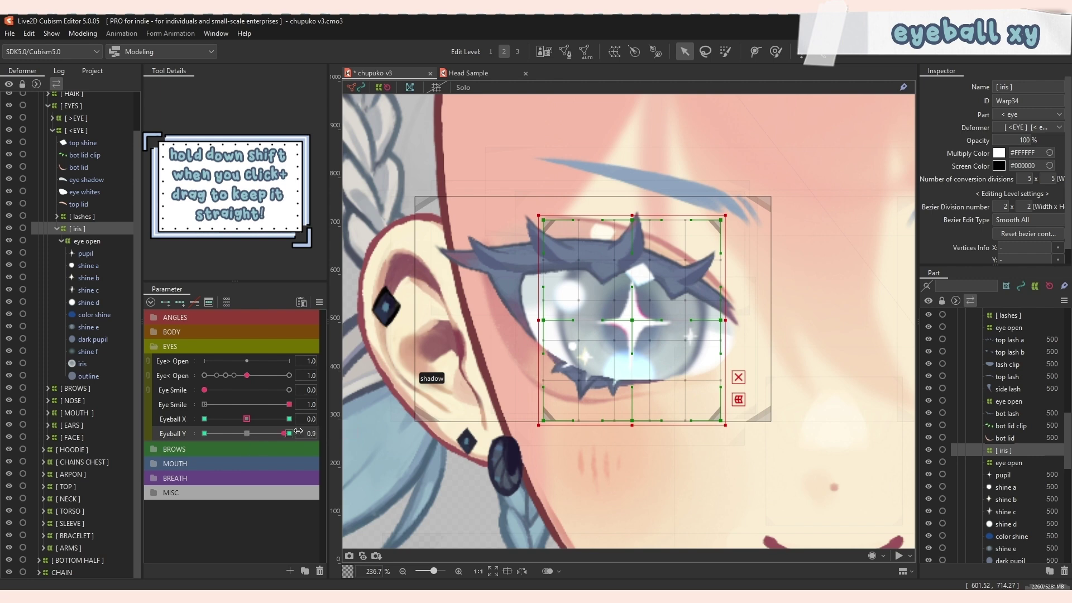
{"action": "left_click", "coordinate": [204, 433]}
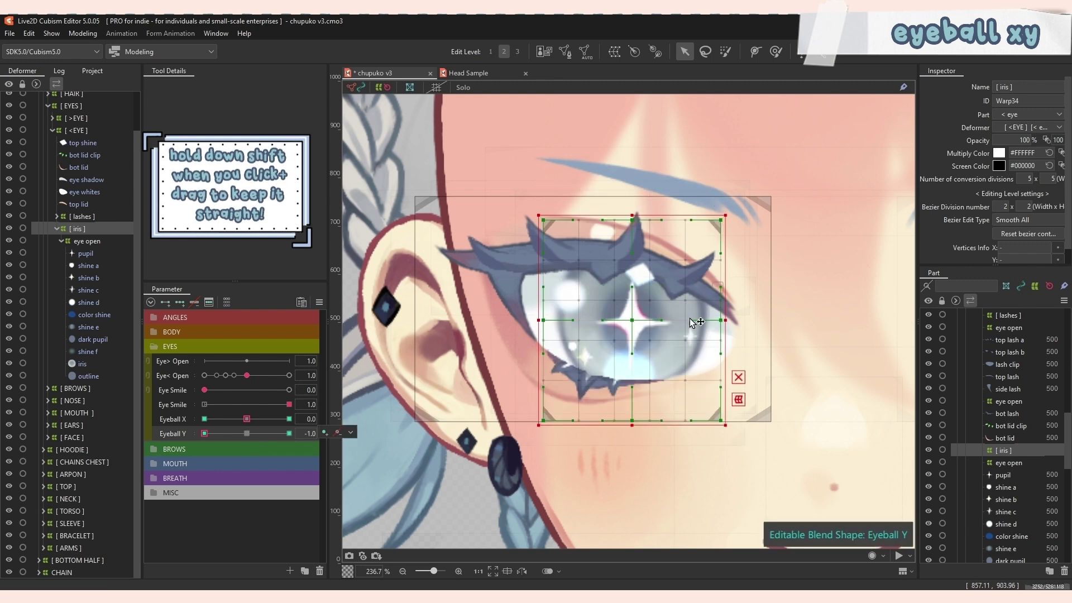
{"action": "left_click_drag", "start_coordinate": [633, 322], "coordinate": [633, 367]}
{"action": "left_click", "coordinate": [247, 433]}
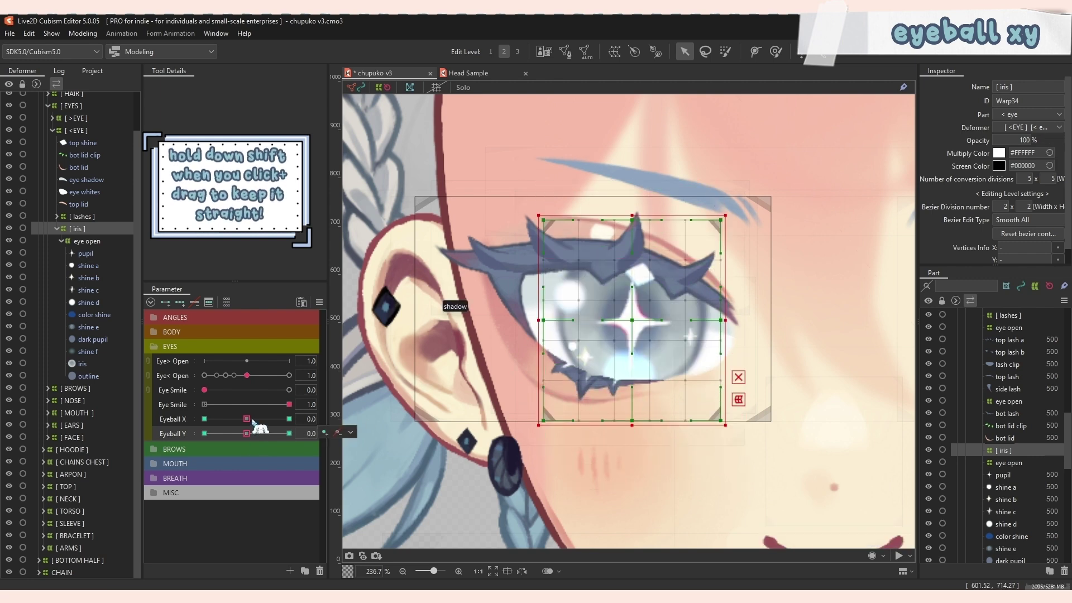
Check the iris movement by combining the Eyeball X and Y extremes, then return both parameters to 0.0.
{"action": "left_click", "coordinate": [289, 419]}
{"action": "left_click", "coordinate": [252, 433]}
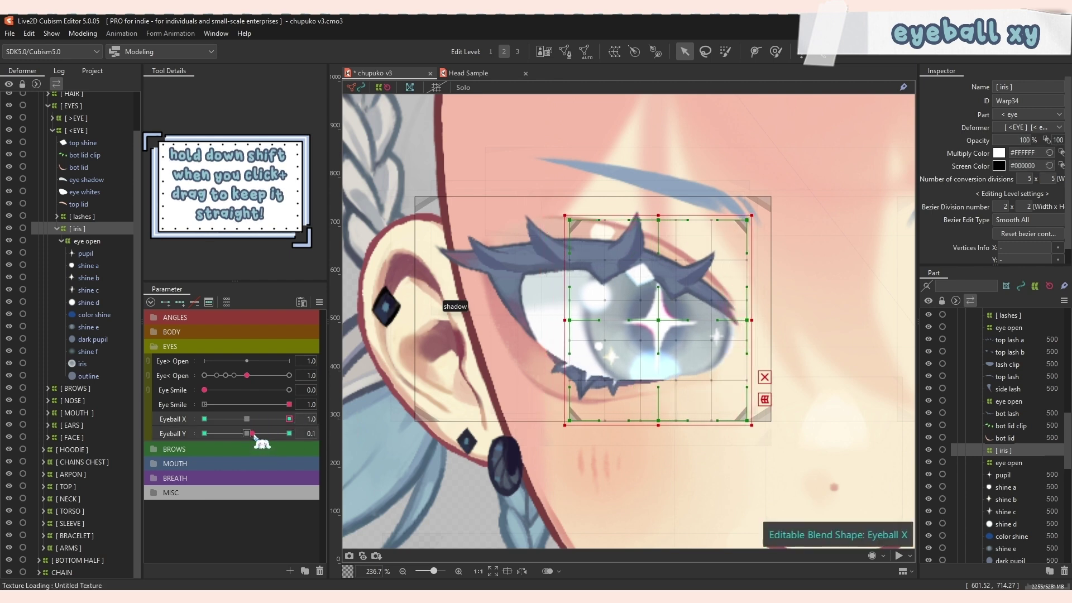
{"action": "left_click_drag", "start_coordinate": [254, 437], "coordinate": [210, 443]}
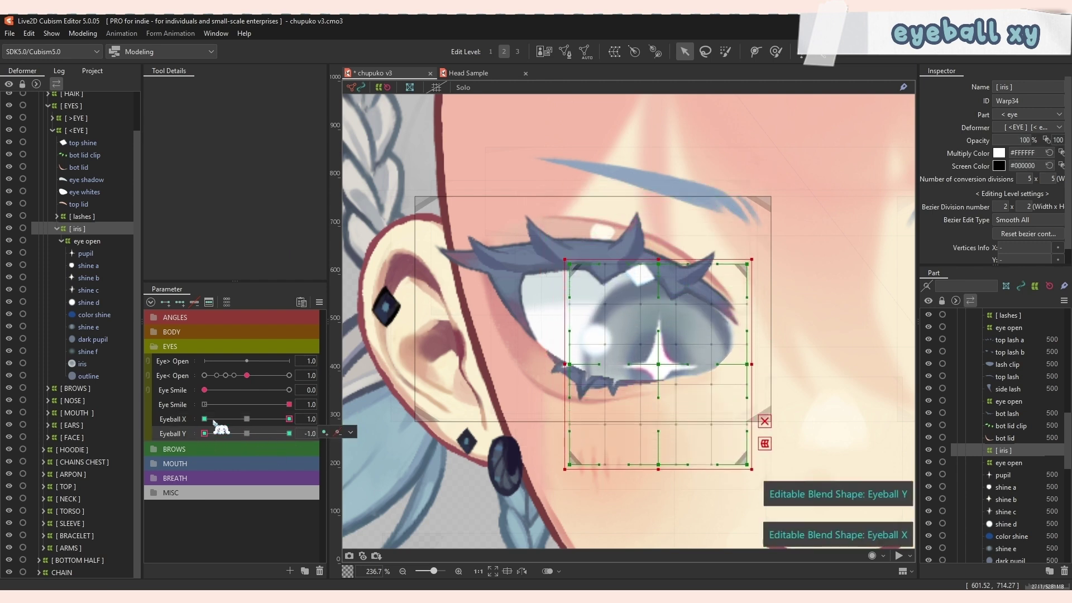
{"action": "left_click_drag", "start_coordinate": [289, 418], "coordinate": [319, 421]}
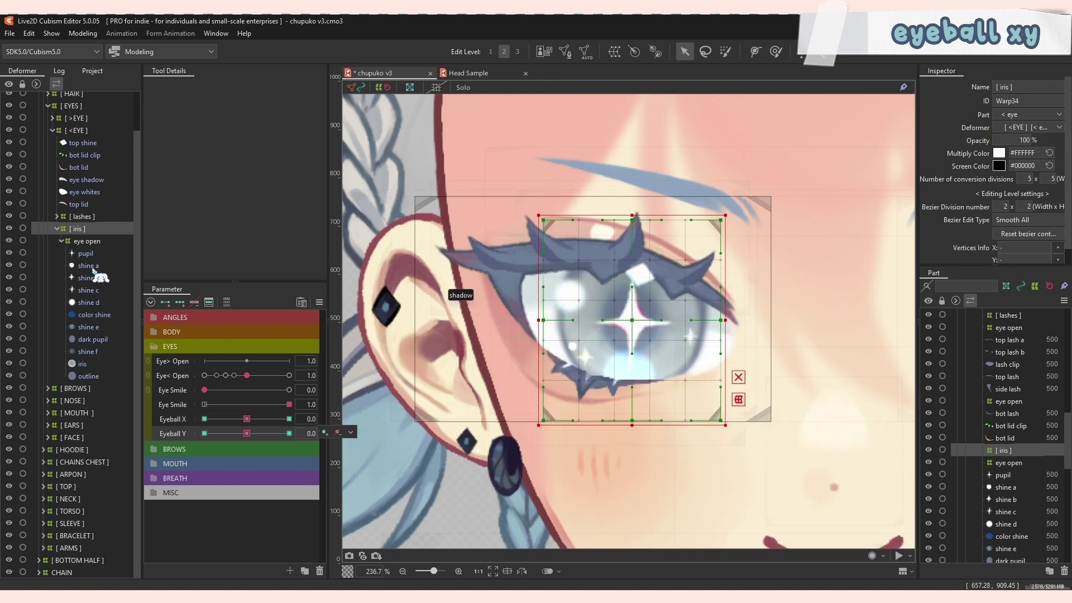
Key shine a to shine d on Eyeball X and Y, and offset them against the iris movement at the Eyeball X extremes.
{"action": "left_click", "coordinate": [89, 266]}
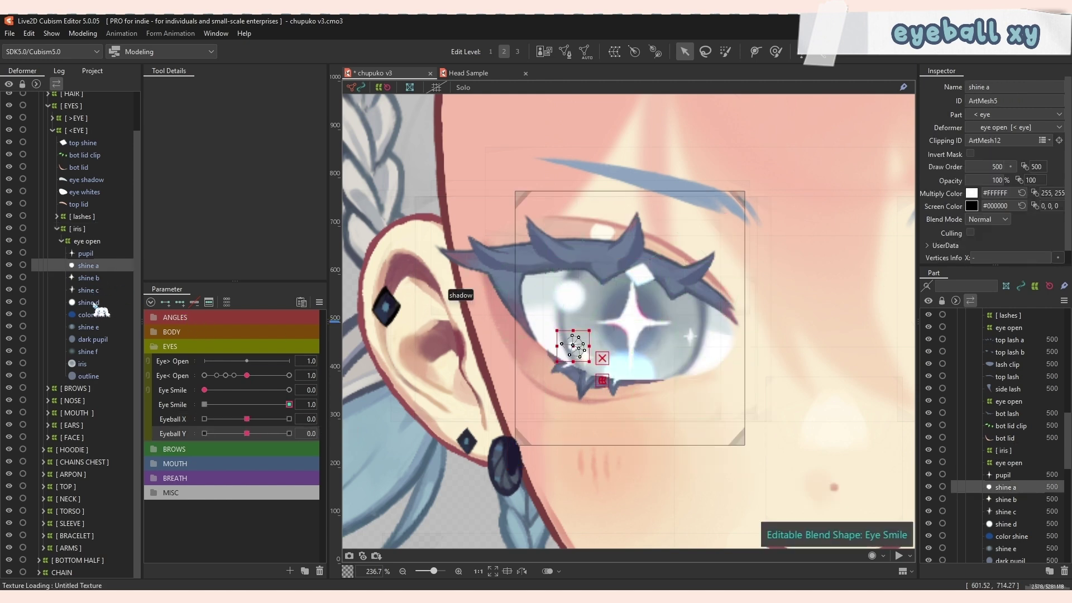
{"action": "left_click", "coordinate": [88, 302], "text": "shift"}
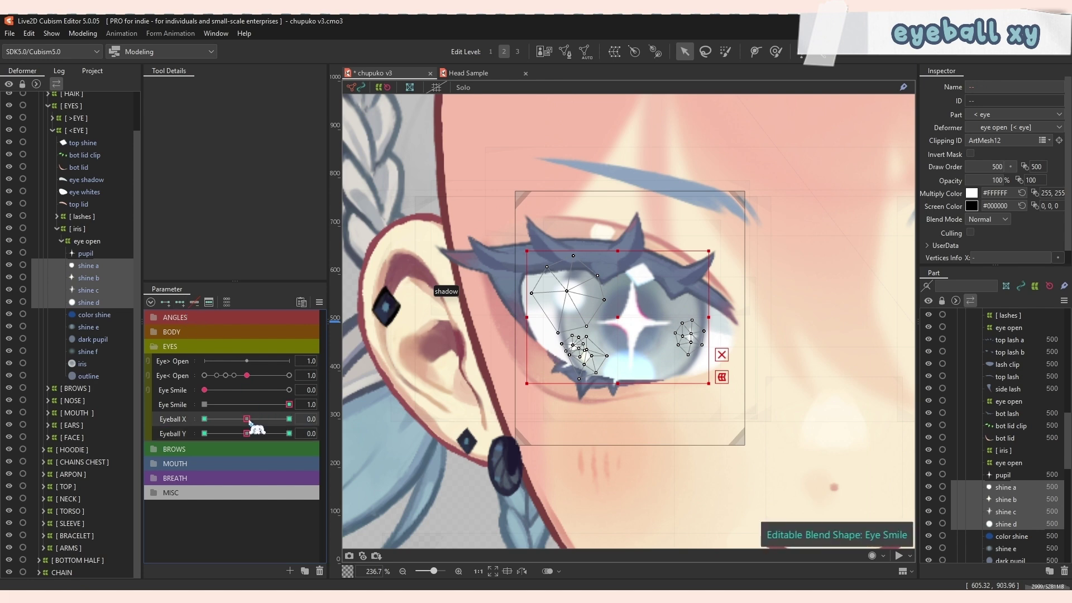
{"action": "left_click_drag", "start_coordinate": [248, 419], "coordinate": [289, 419]}
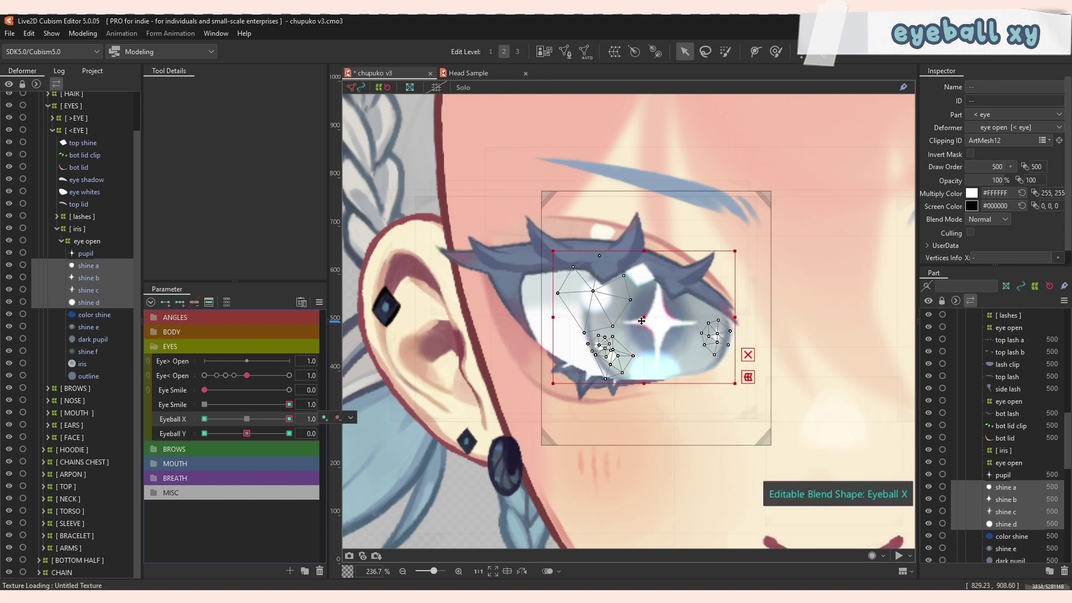
{"action": "left_click_drag", "start_coordinate": [641, 321], "coordinate": [625, 320]}
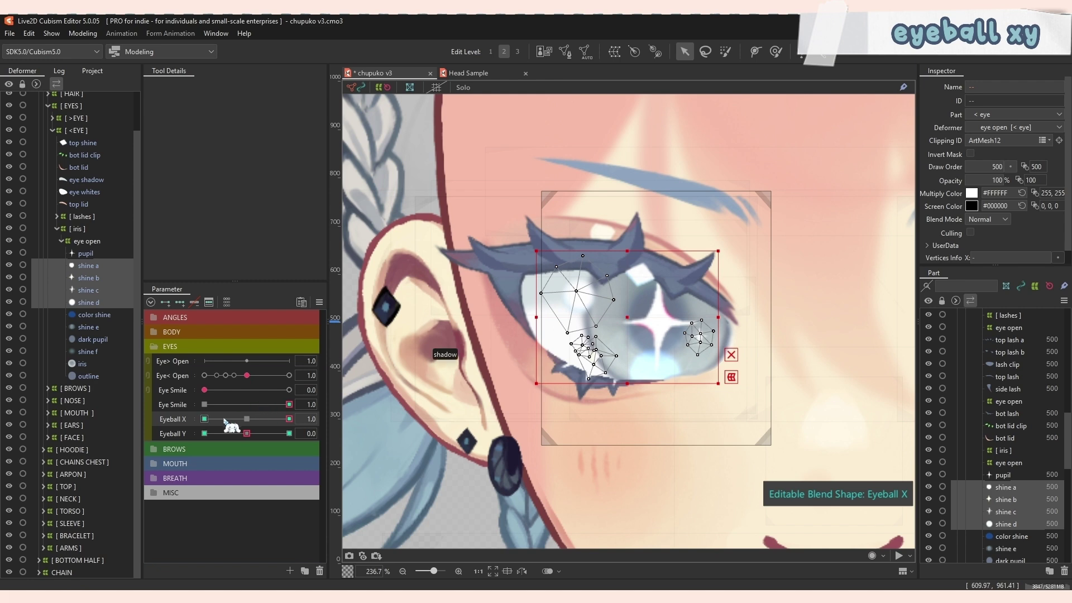
{"action": "left_click", "coordinate": [246, 419]}
Offset shine a to shine d against the iris's vertical movement at Eyeball Y 1.0 and -1.0.
{"action": "left_click", "coordinate": [247, 433]}
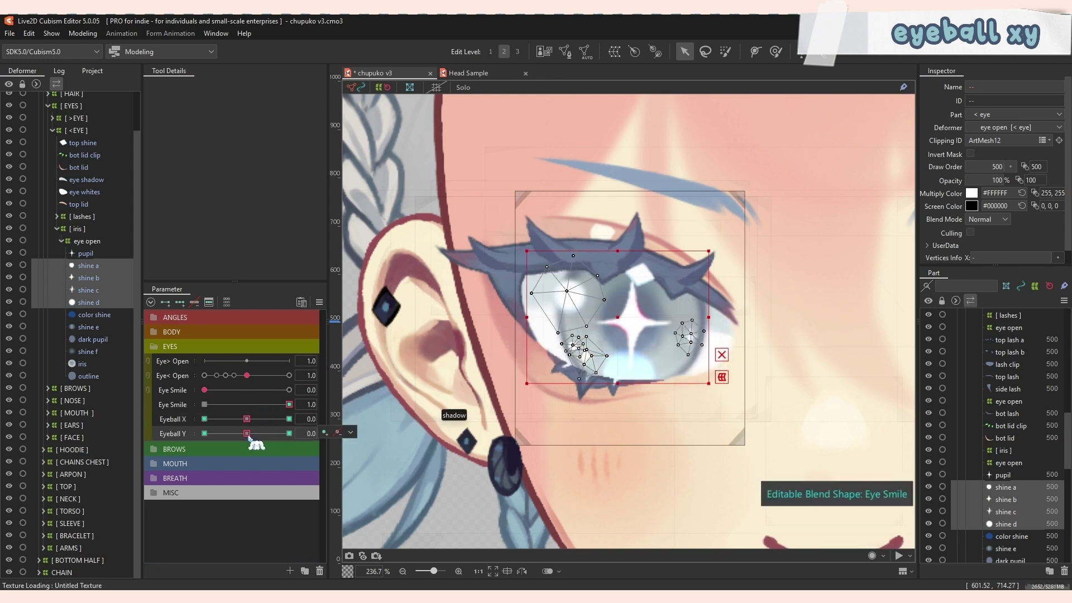
{"action": "left_click_drag", "start_coordinate": [247, 433], "coordinate": [289, 433]}
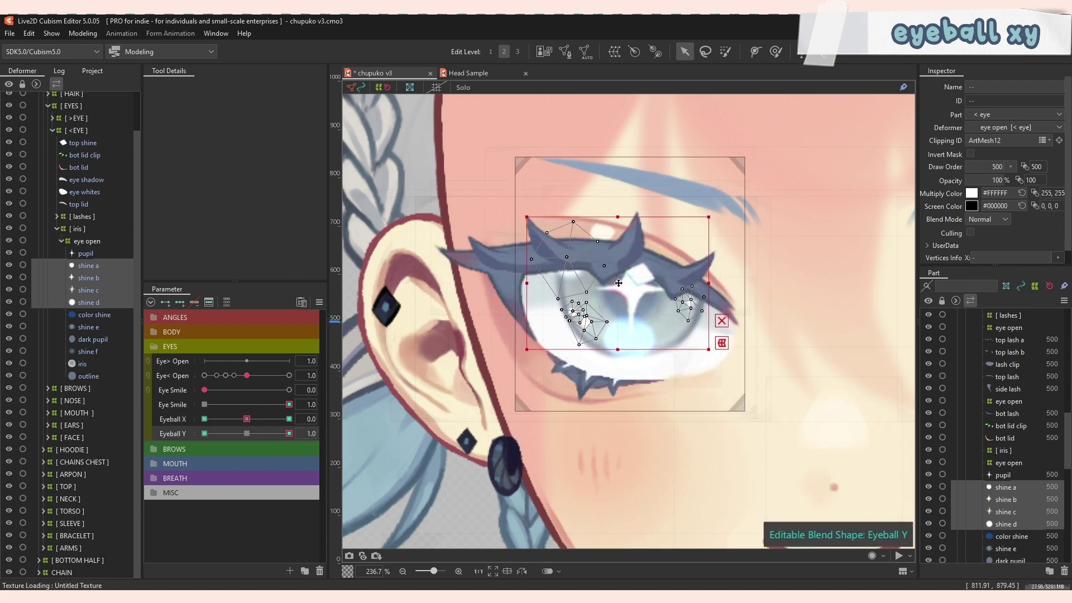
{"action": "left_click_drag", "start_coordinate": [619, 319], "coordinate": [618, 313]}
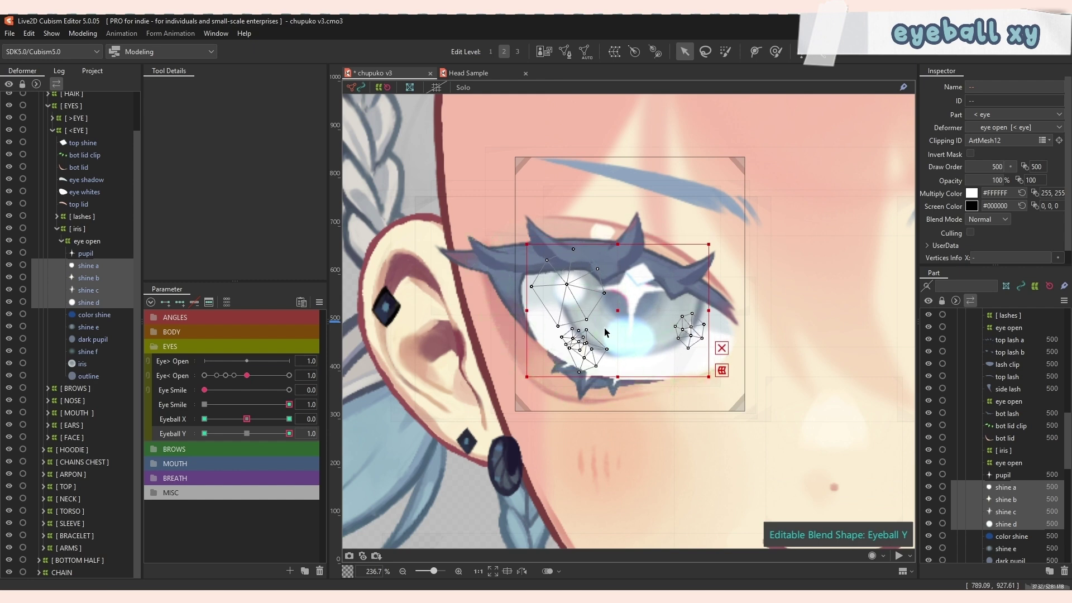
{"action": "left_click", "coordinate": [240, 433]}
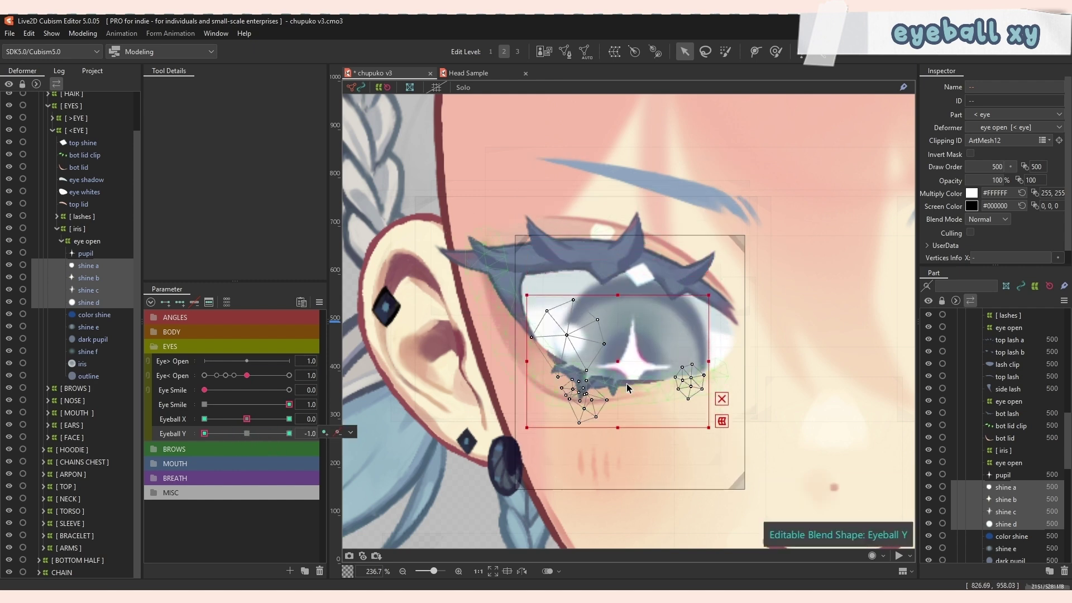
{"action": "left_click_drag", "start_coordinate": [610, 363], "coordinate": [615, 323]}
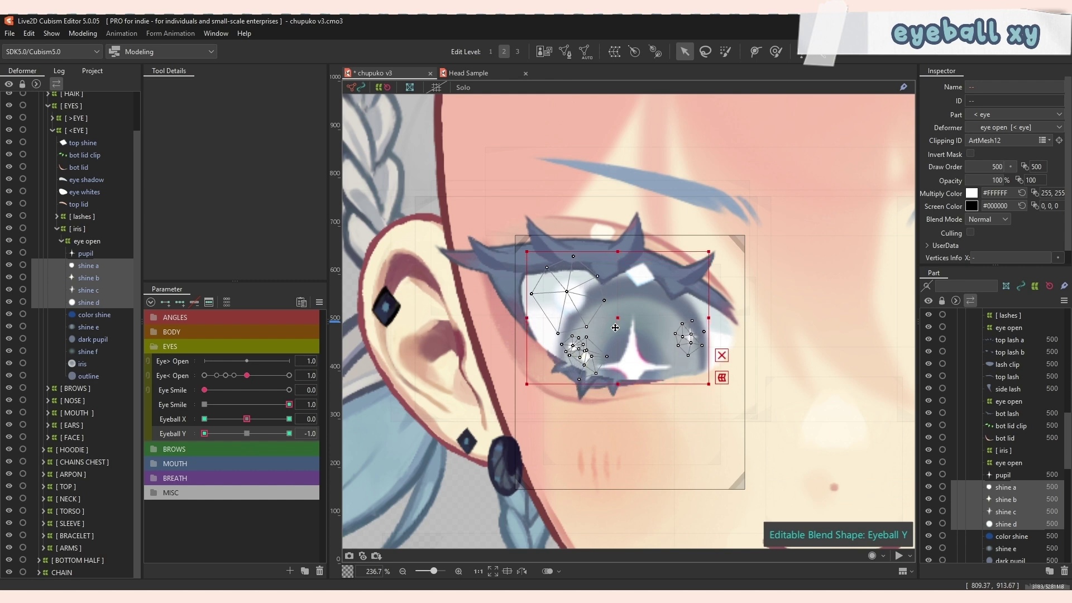
{"action": "left_click_drag", "start_coordinate": [618, 323], "coordinate": [621, 325]}
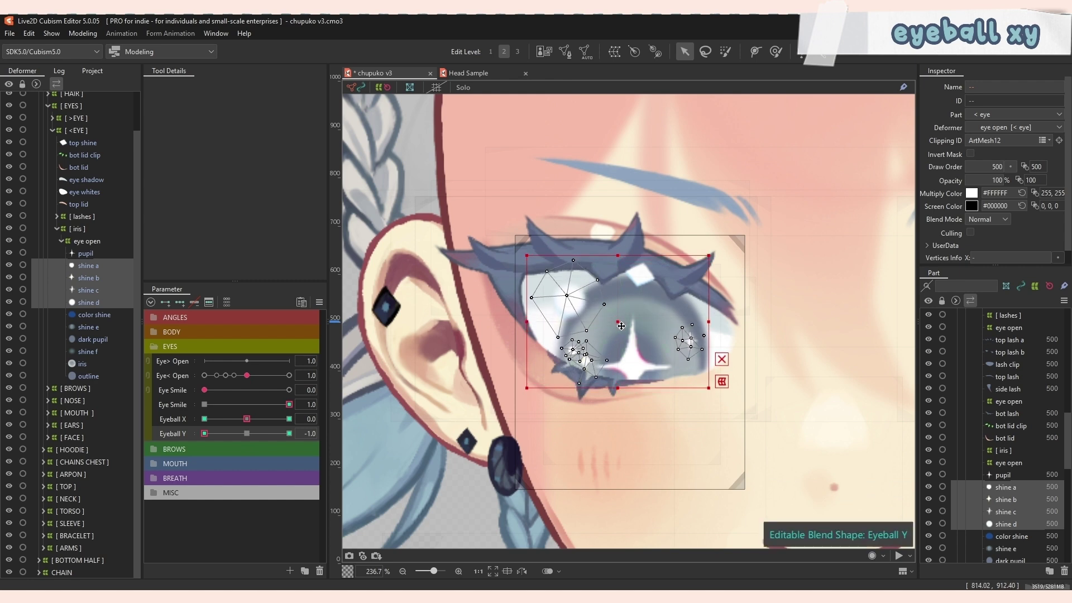
{"action": "left_click", "coordinate": [246, 433]}
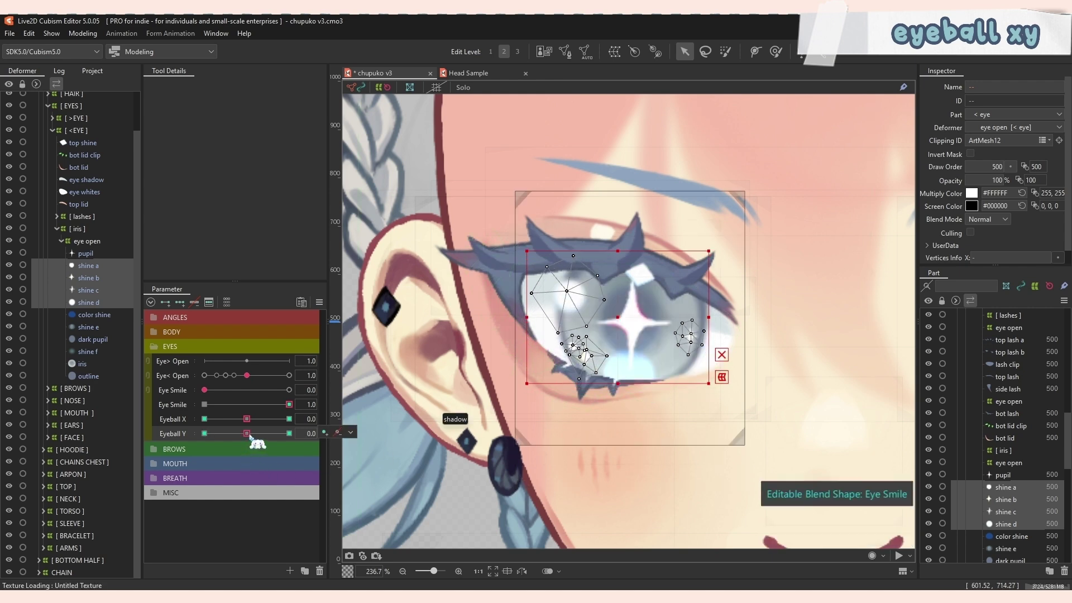
Preview Eyeball X with the selection hidden, and adjust the individual small shines at Eyeball X 1.0 and -1.0.
{"action": "left_click_drag", "start_coordinate": [246, 419], "coordinate": [295, 426]}
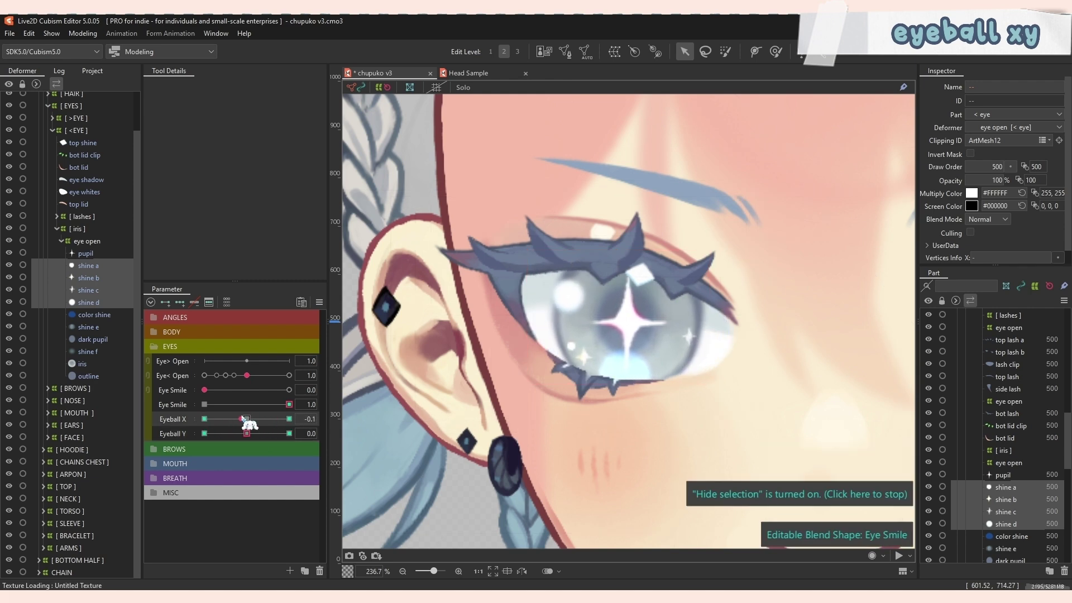
{"action": "left_click", "coordinate": [608, 357]}
{"action": "left_click_drag", "start_coordinate": [608, 357], "coordinate": [611, 358]}
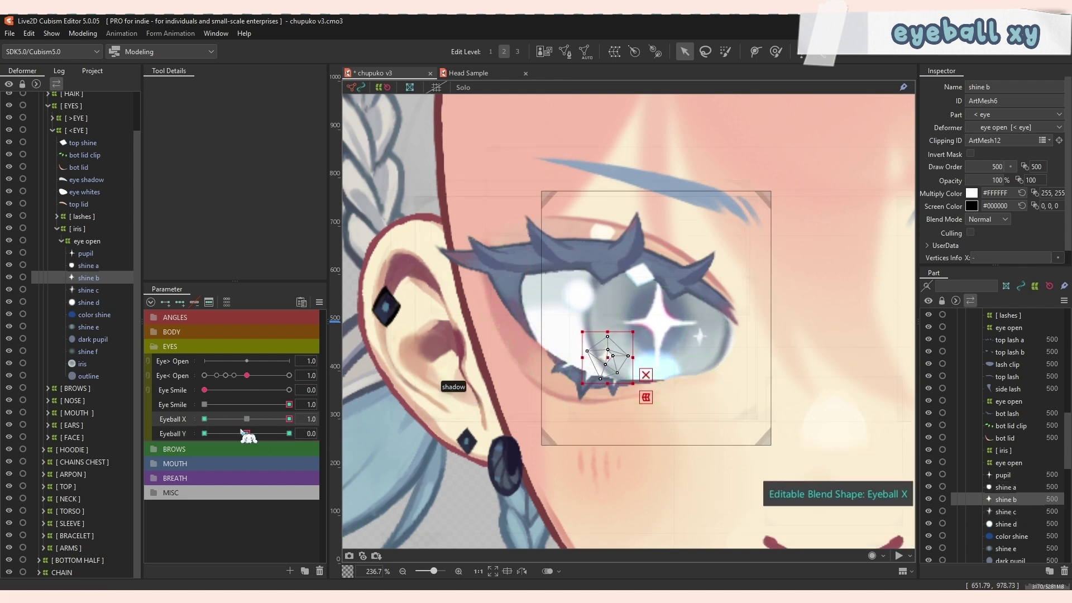
{"action": "left_click", "coordinate": [89, 266]}
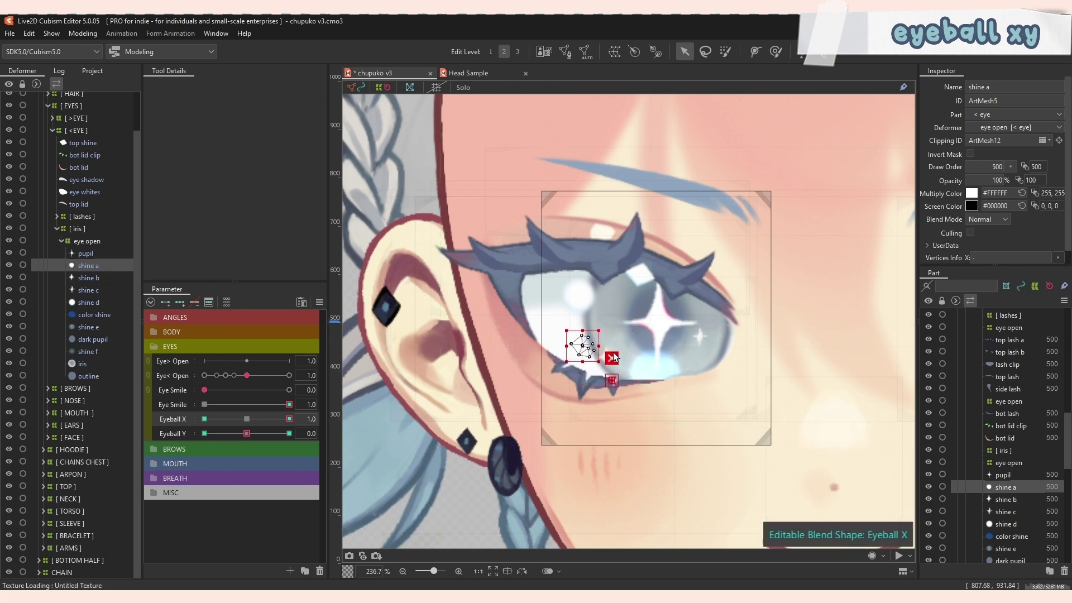
{"action": "left_click_drag", "start_coordinate": [596, 346], "coordinate": [590, 348]}
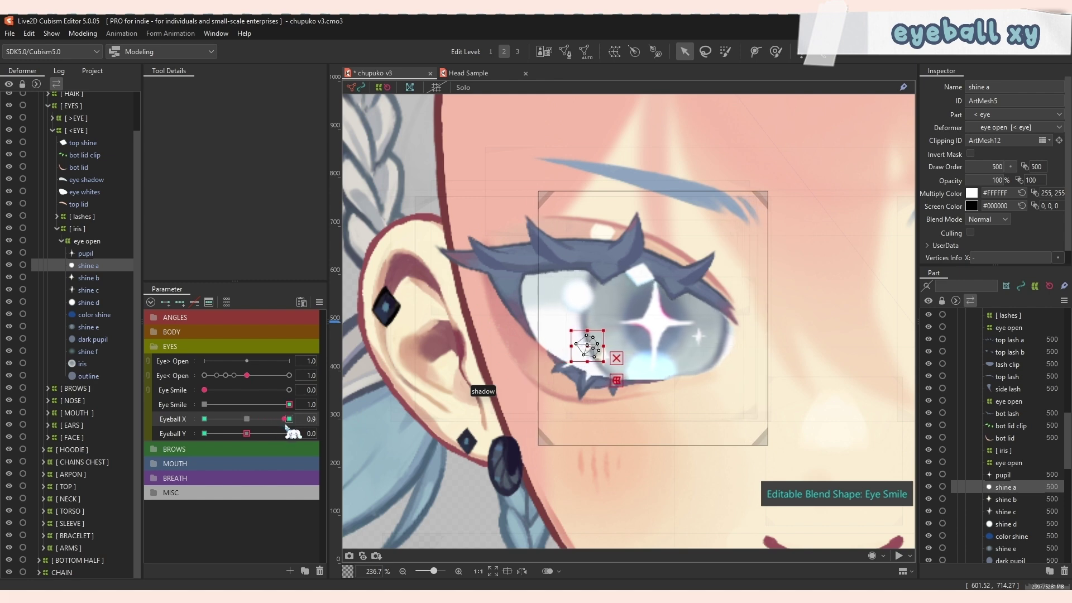
{"action": "left_click", "coordinate": [204, 419]}
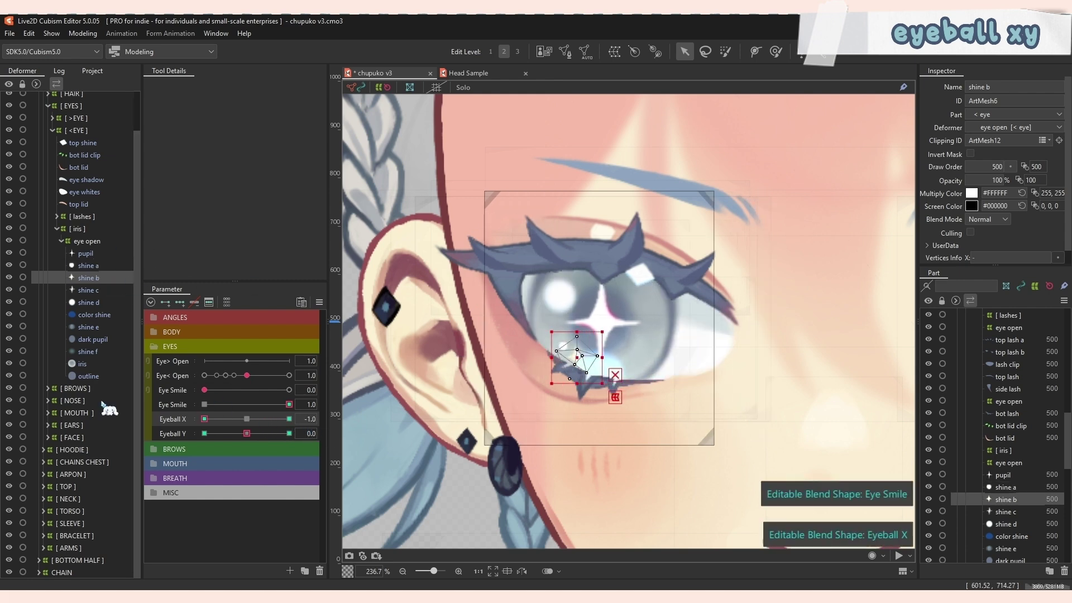
{"action": "left_click", "coordinate": [662, 336]}
Fine-tune the individual shines' positions at Eyeball Y 1.0 and -1.0, and return Eyeball Y to 0.0.
{"action": "left_click", "coordinate": [246, 418]}
{"action": "left_click", "coordinate": [289, 434]}
{"action": "left_click", "coordinate": [570, 338]}
{"action": "left_click", "coordinate": [584, 349], "text": "shift"}
{"action": "left_click", "coordinate": [204, 433]}
{"action": "left_click", "coordinate": [689, 339]}
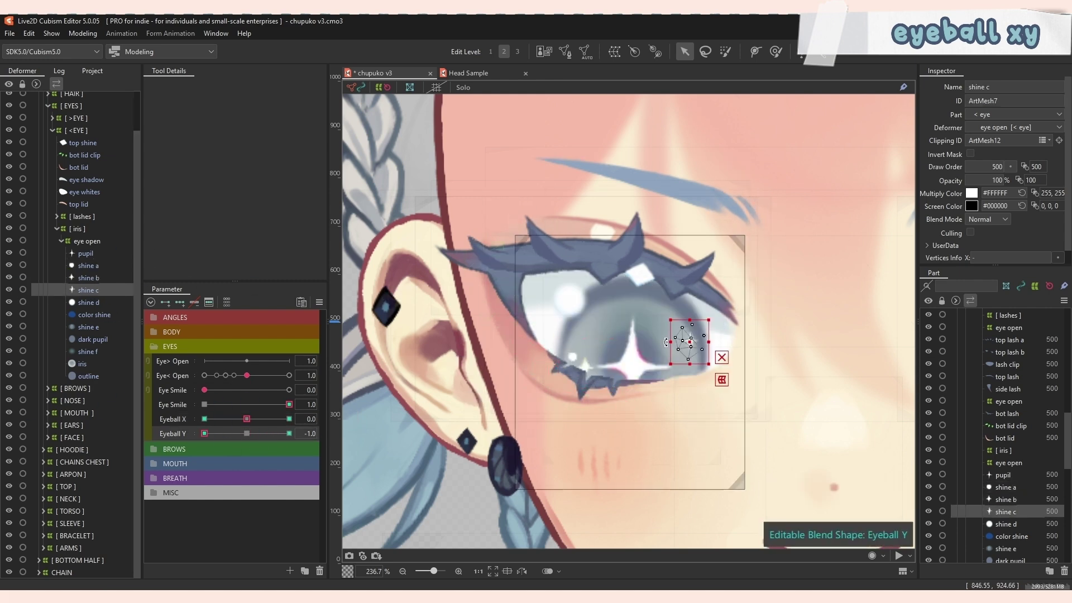
{"action": "left_click_drag", "start_coordinate": [686, 338], "coordinate": [685, 329]}
{"action": "left_click", "coordinate": [570, 300]}
{"action": "left_click", "coordinate": [289, 433]}
{"action": "left_click", "coordinate": [690, 333]}
{"action": "left_click", "coordinate": [247, 433]}
Save the model, test the eyeball movement, reset the second Eye Smile to 0.0 and select the iris deformer.
{"action": "key", "text": "ctrl+s"}
{"action": "mouse_move", "coordinate": [247, 419]}
{"action": "left_mouse_down"}
{"action": "mouse_move", "coordinate": [285, 427]}
{"action": "mouse_move", "coordinate": [231, 421]}
{"action": "mouse_move", "coordinate": [281, 428]}
{"action": "mouse_move", "coordinate": [237, 426]}
{"action": "mouse_move", "coordinate": [285, 437]}
{"action": "mouse_move", "coordinate": [210, 437]}
{"action": "mouse_move", "coordinate": [287, 447]}
{"action": "mouse_move", "coordinate": [233, 451]}
{"action": "mouse_move", "coordinate": [273, 436]}
{"action": "mouse_move", "coordinate": [250, 433]}
{"action": "left_mouse_up"}
{"action": "left_click", "coordinate": [204, 404]}
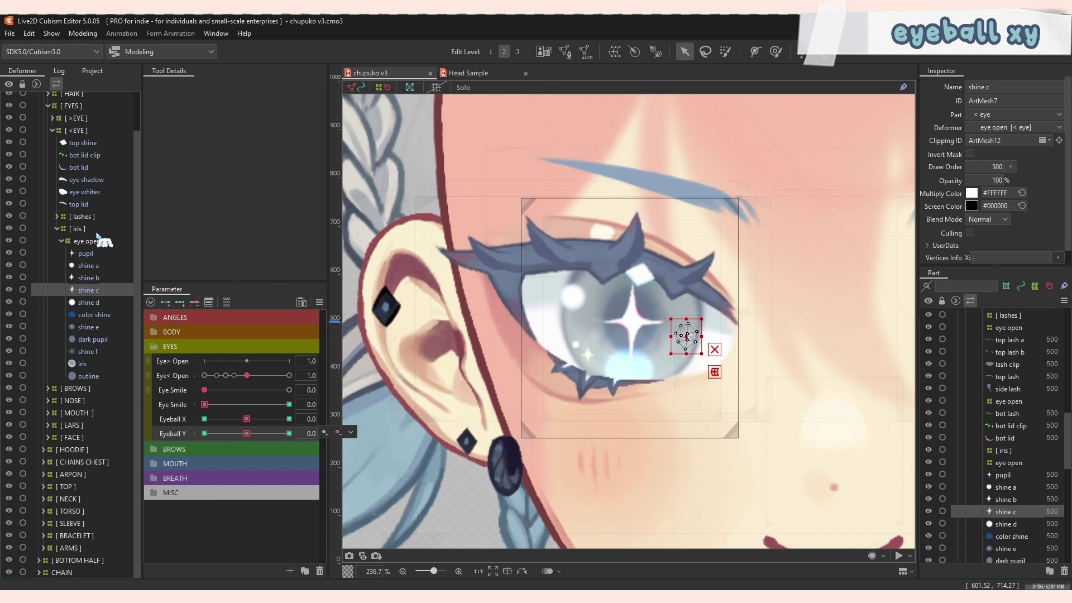
{"action": "left_click", "coordinate": [132, 229]}
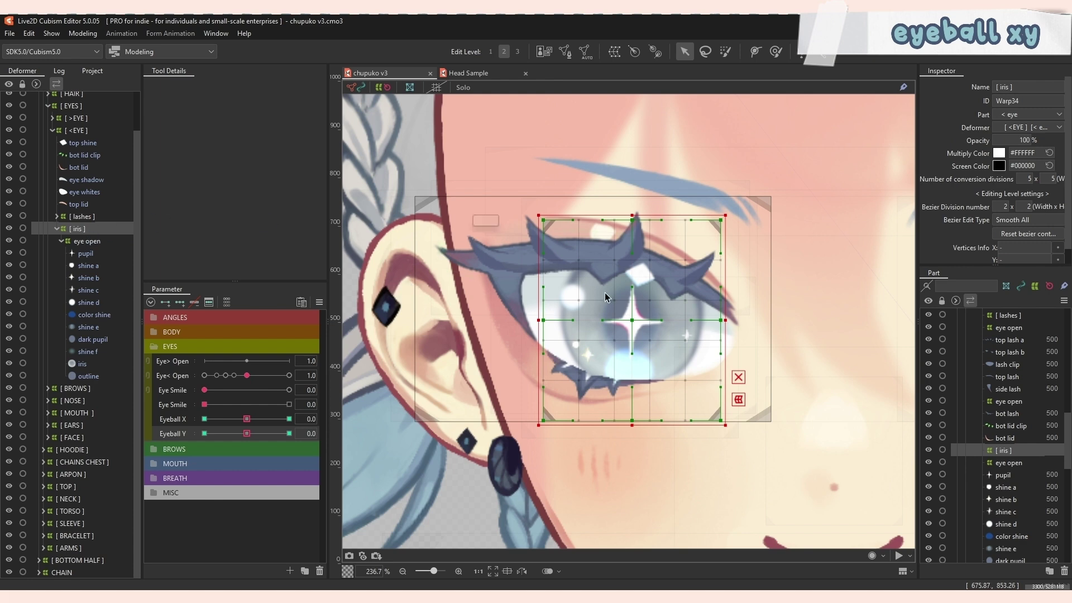
{"action": "left_click_drag", "start_coordinate": [664, 291], "coordinate": [662, 289]}
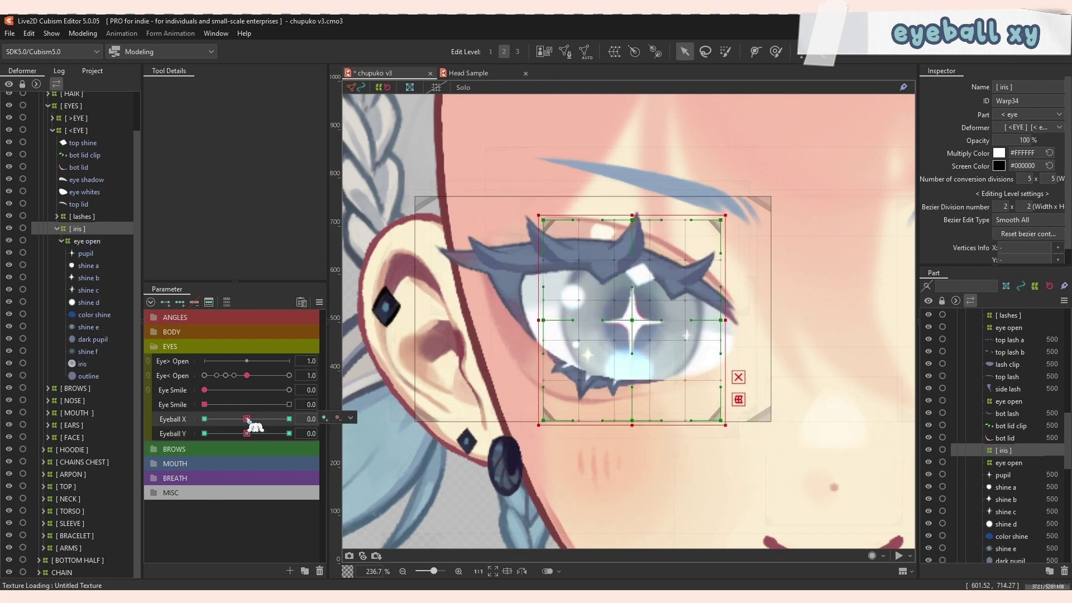
At Eyeball X 1.0, pull the upper corner and middle of the iris deformer's ear-side edge inward, keeping the Smooth All bezier type.
{"action": "left_click_drag", "start_coordinate": [246, 419], "coordinate": [293, 419]}
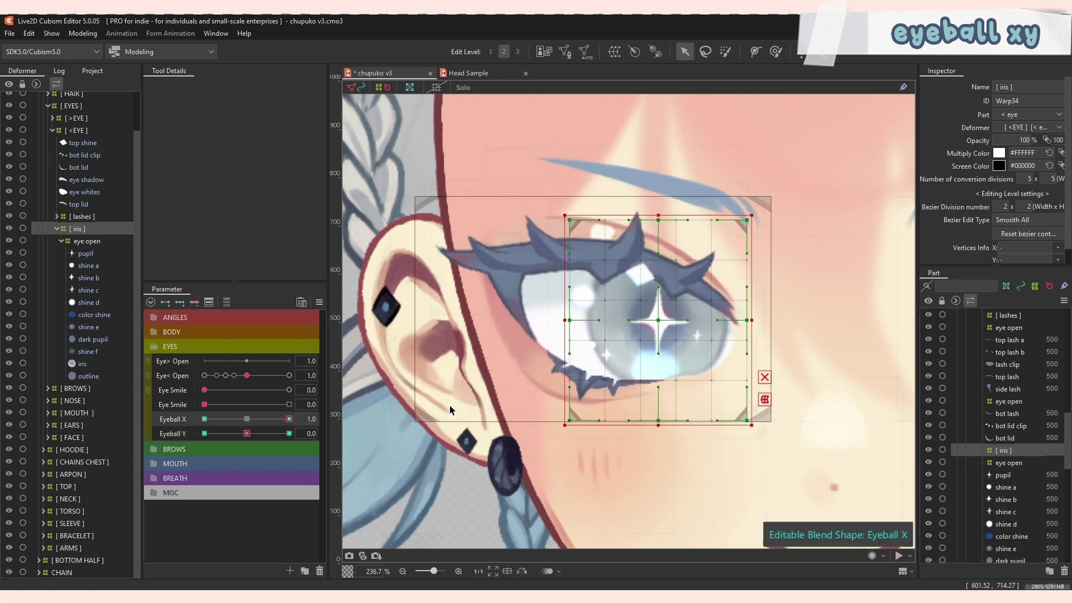
{"action": "scroll", "coordinate": [753, 319], "scroll_direction": "up", "scroll_amount": 2}
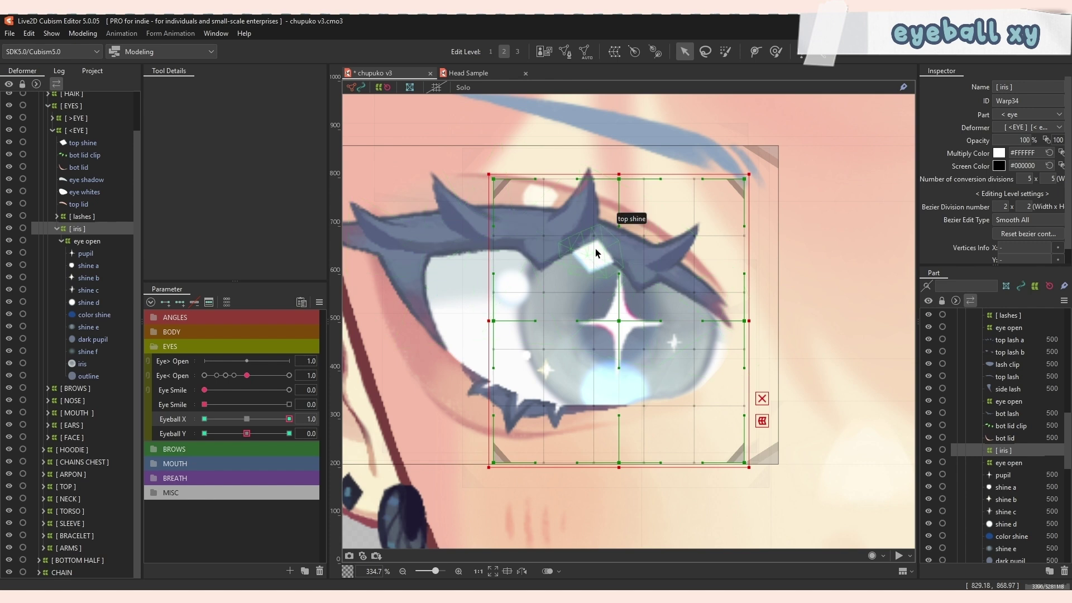
{"action": "left_click", "coordinate": [605, 328]}
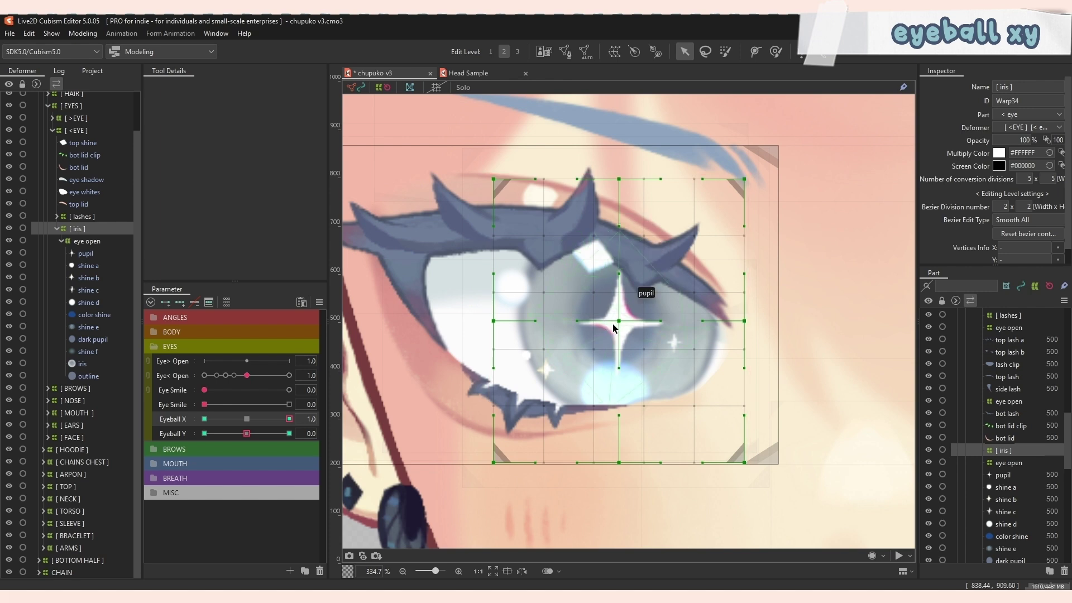
{"action": "left_click", "coordinate": [1021, 223]}
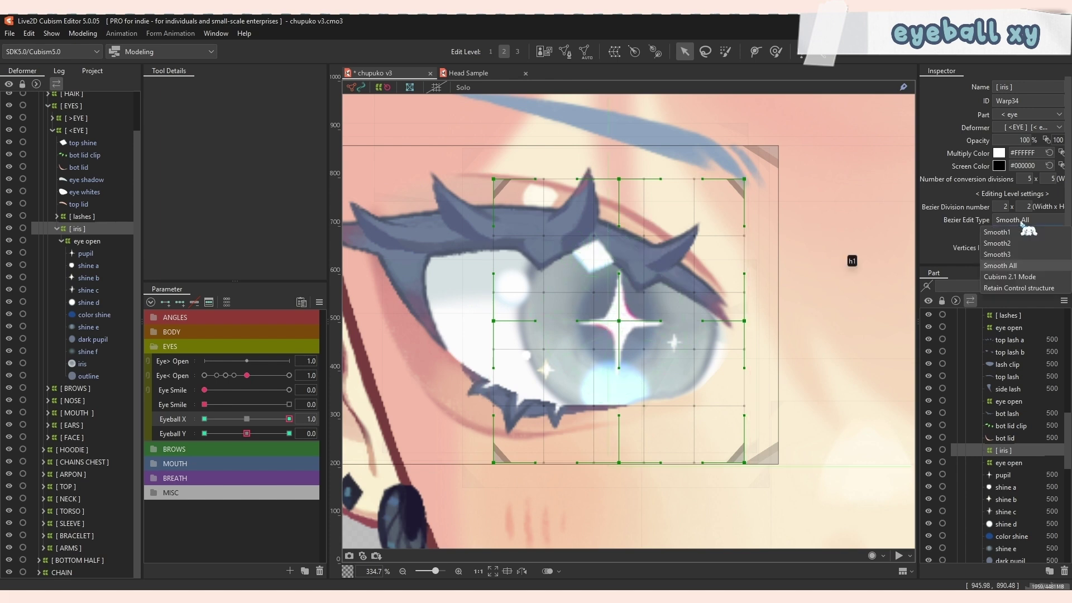
{"action": "left_click", "coordinate": [1015, 267]}
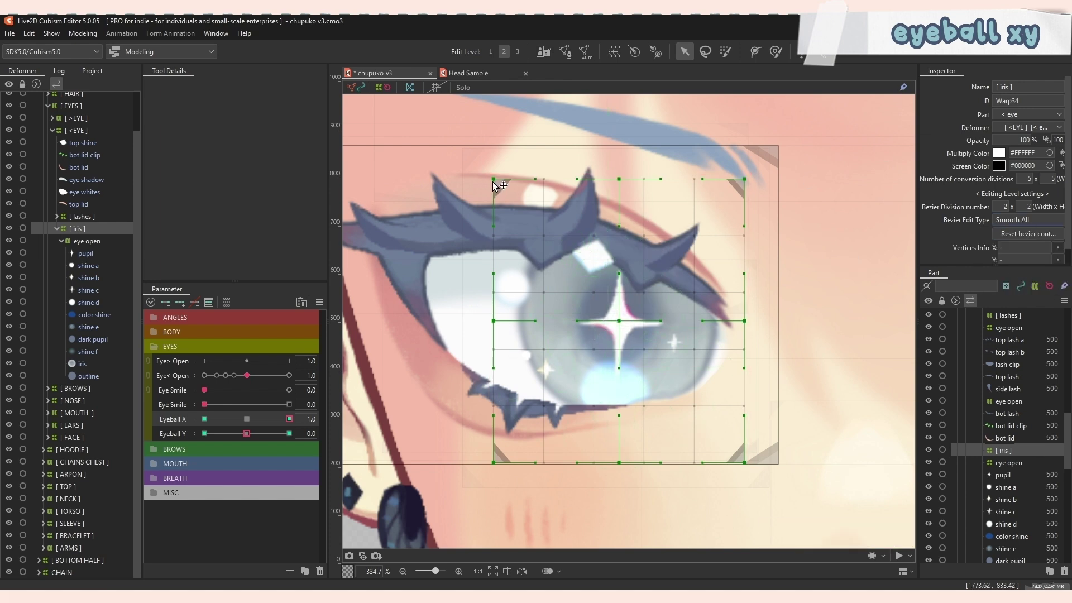
{"action": "left_click_drag", "start_coordinate": [495, 180], "coordinate": [509, 180]}
{"action": "left_click_drag", "start_coordinate": [495, 321], "coordinate": [519, 325]}
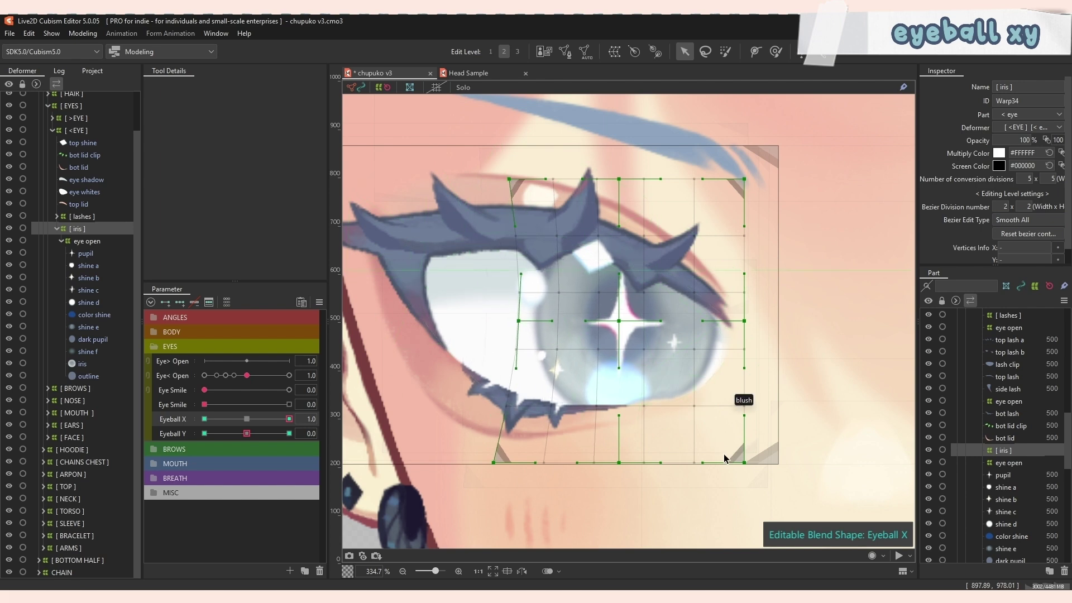
Pull the upper, middle and lower control points of the iris deformer's nose-side edge inward at Eyeball X 1.0.
{"action": "left_click_drag", "start_coordinate": [744, 179], "coordinate": [711, 180]}
{"action": "left_click_drag", "start_coordinate": [741, 323], "coordinate": [734, 323]}
{"action": "left_click_drag", "start_coordinate": [744, 463], "coordinate": [731, 463]}
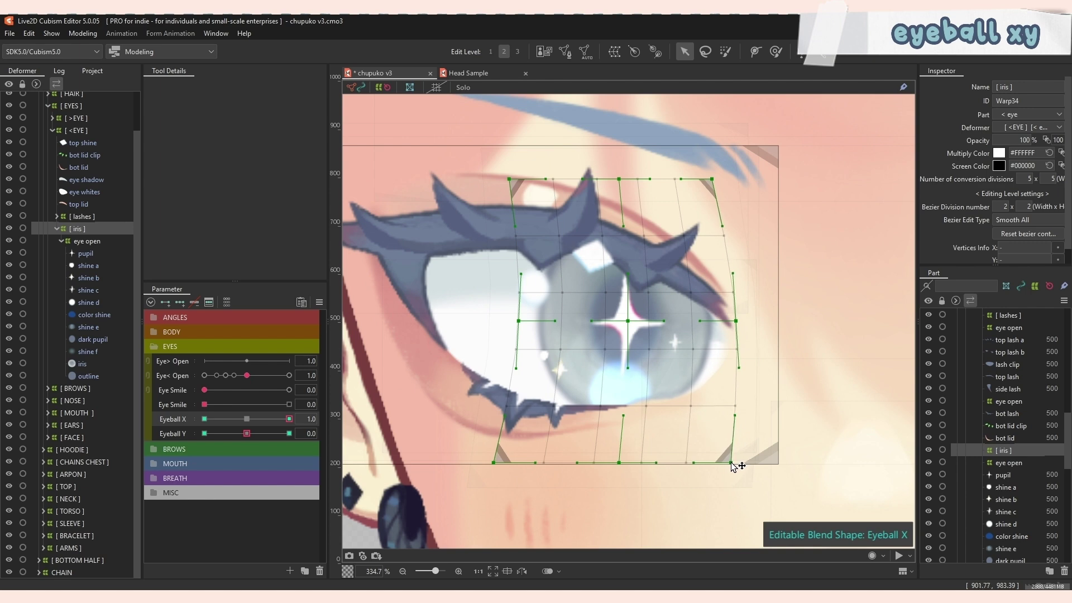
{"action": "left_click_drag", "start_coordinate": [711, 179], "coordinate": [716, 183]}
{"action": "left_click_drag", "start_coordinate": [736, 322], "coordinate": [734, 321]}
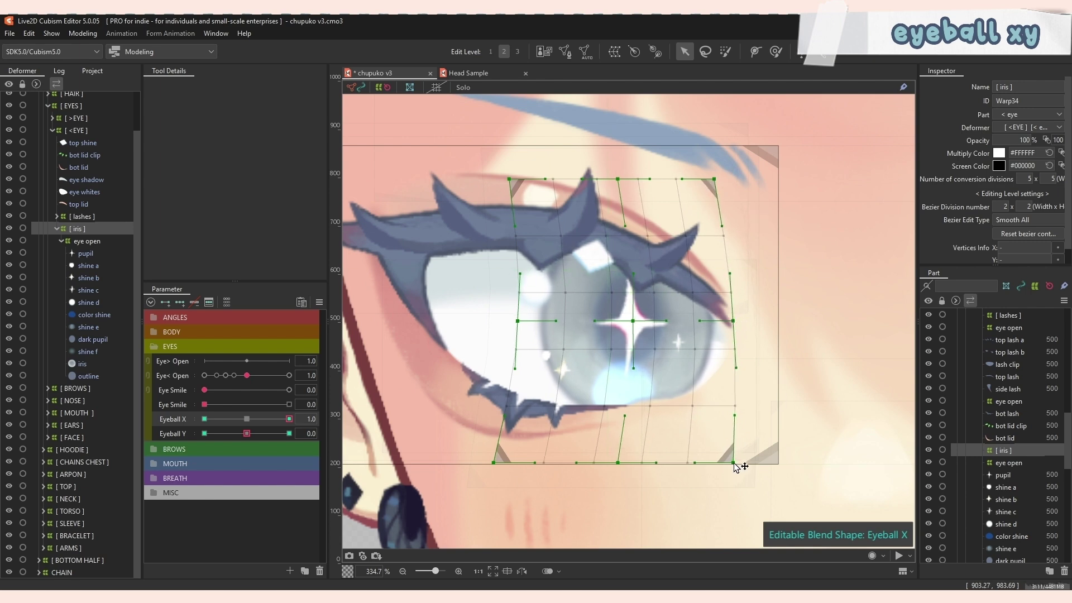
{"action": "left_click_drag", "start_coordinate": [733, 462], "coordinate": [725, 463]}
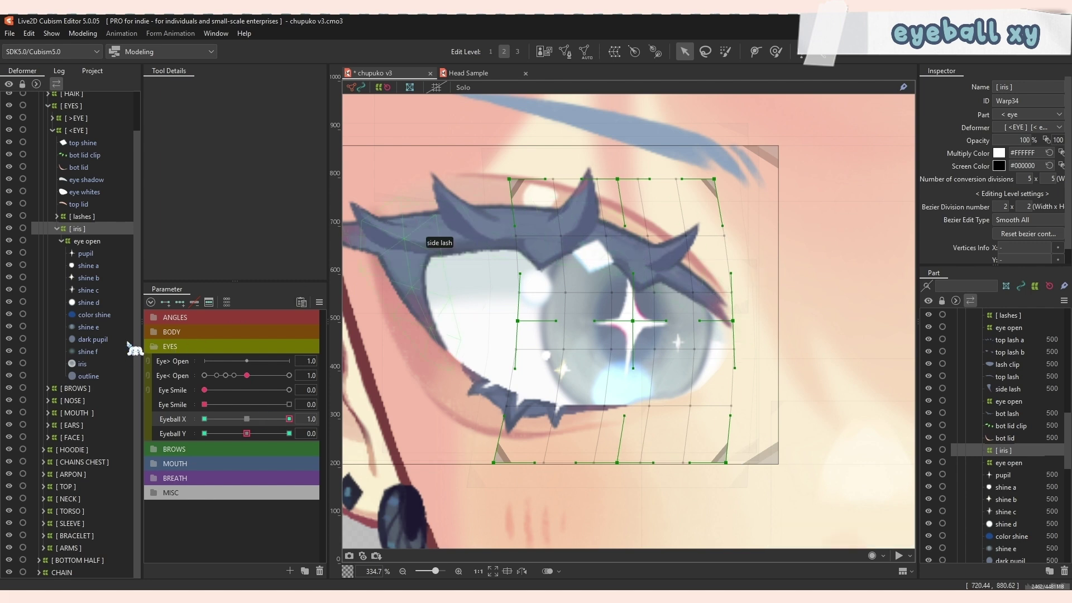
Offset the dark pupil slightly toward the ear at Eyeball X 1.0, fine-tuning its position against the neutral pose.
{"action": "left_click", "coordinate": [103, 340]}
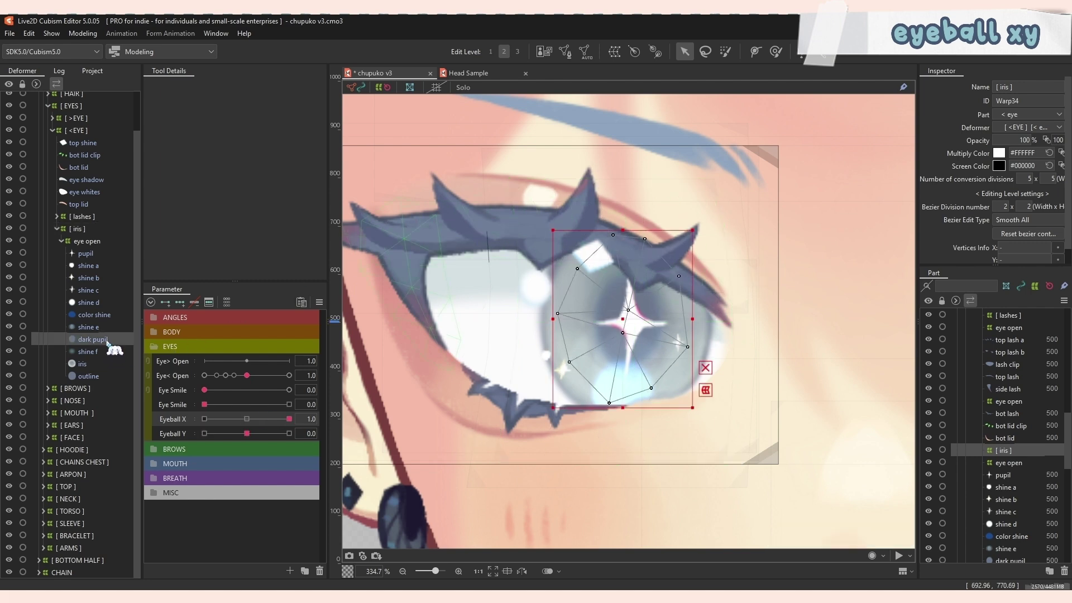
{"action": "scroll", "coordinate": [625, 297], "scroll_direction": "up", "scroll_amount": 2}
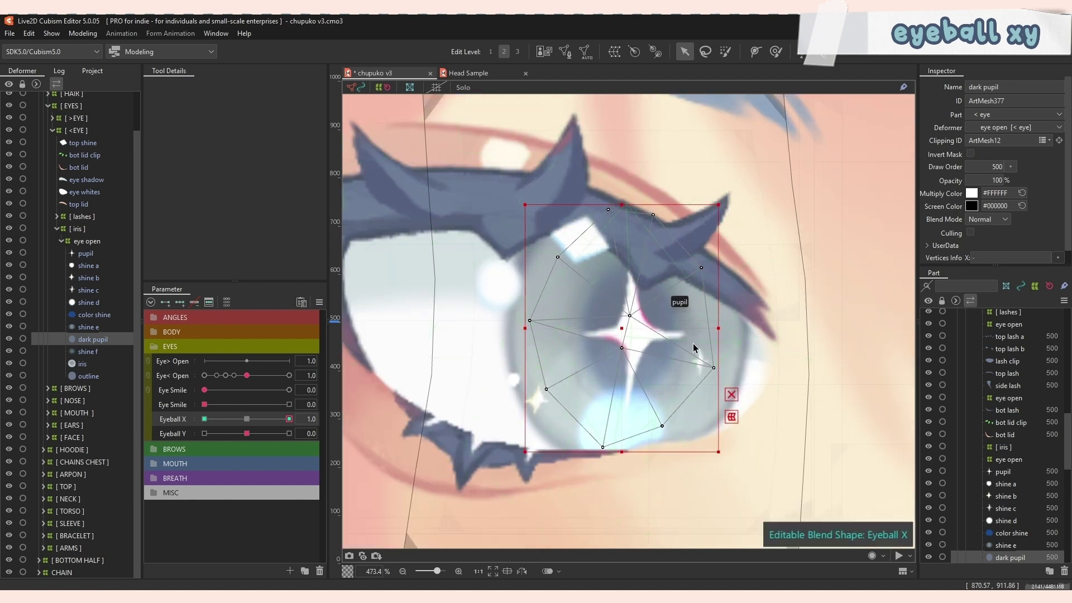
{"action": "left_click_drag", "start_coordinate": [621, 333], "coordinate": [609, 329]}
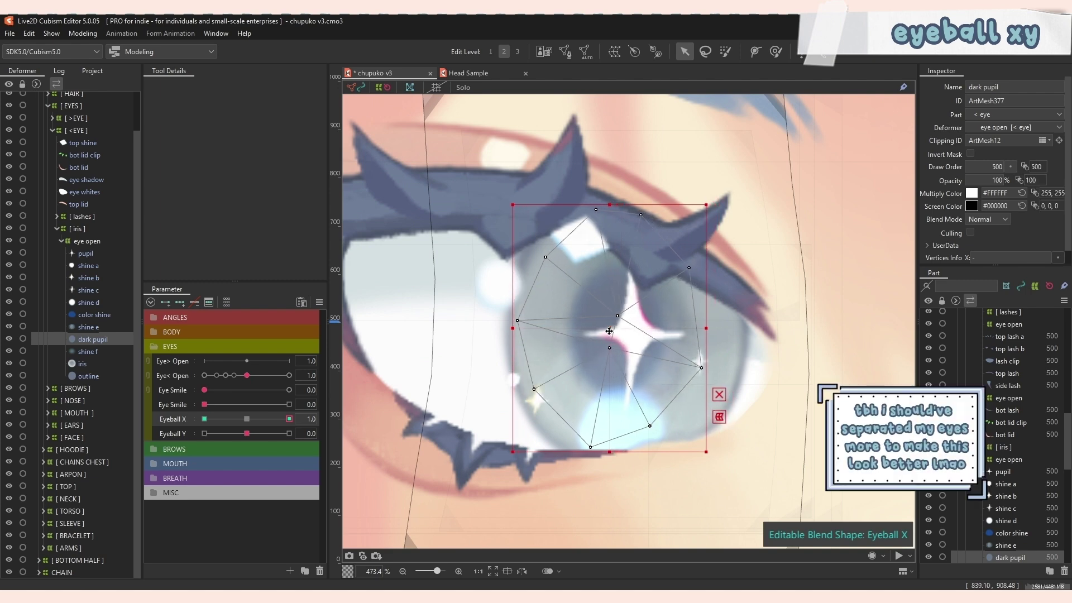
{"action": "scroll", "coordinate": [610, 329], "scroll_direction": "down", "scroll_amount": 2}
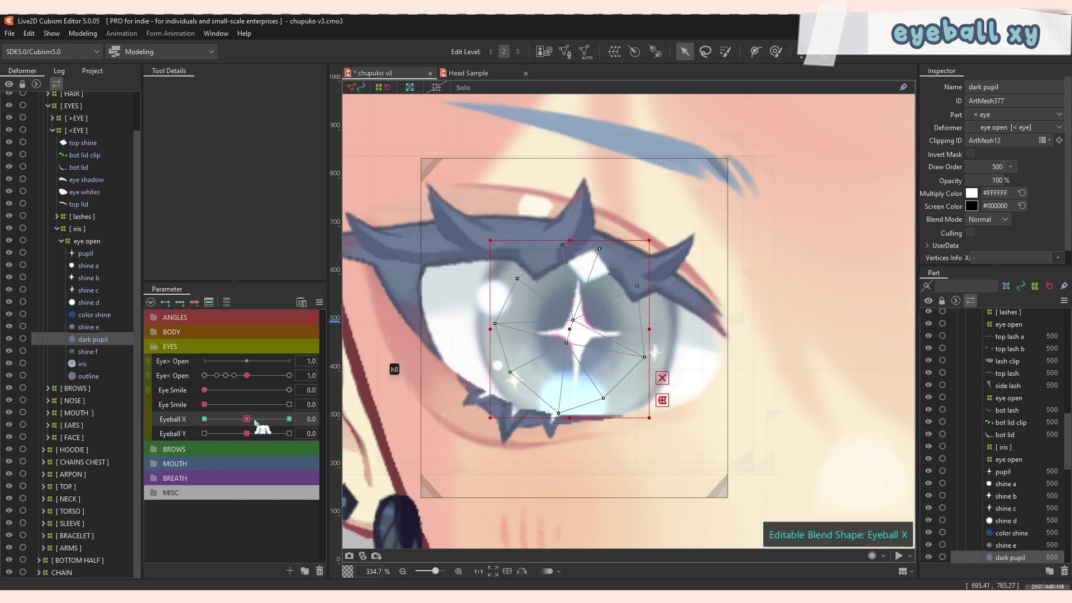
{"action": "left_click_drag", "start_coordinate": [251, 419], "coordinate": [291, 426]}
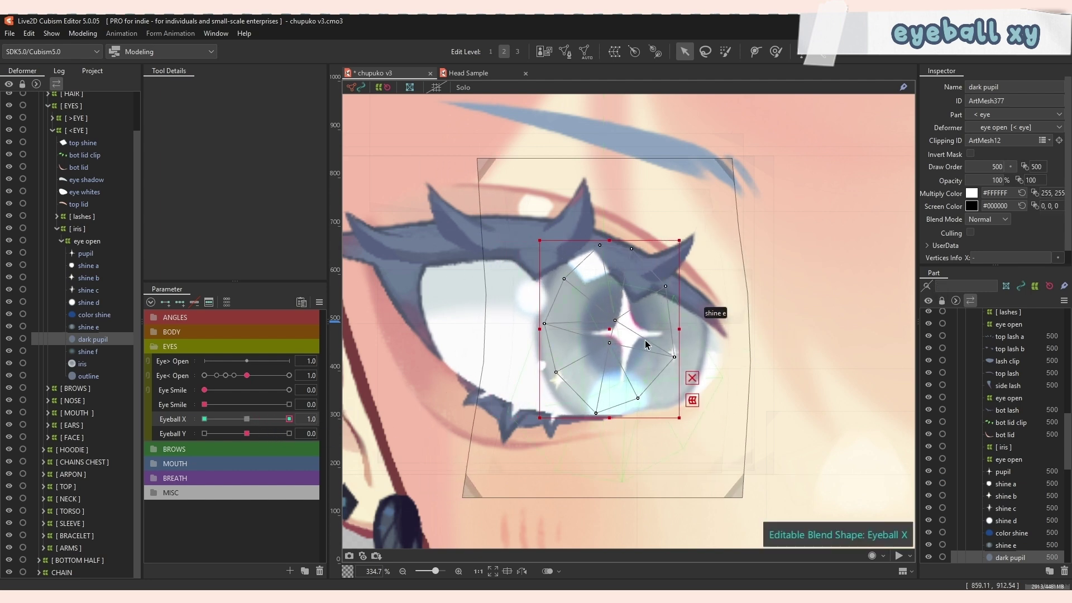
{"action": "left_click_drag", "start_coordinate": [616, 328], "coordinate": [622, 328]}
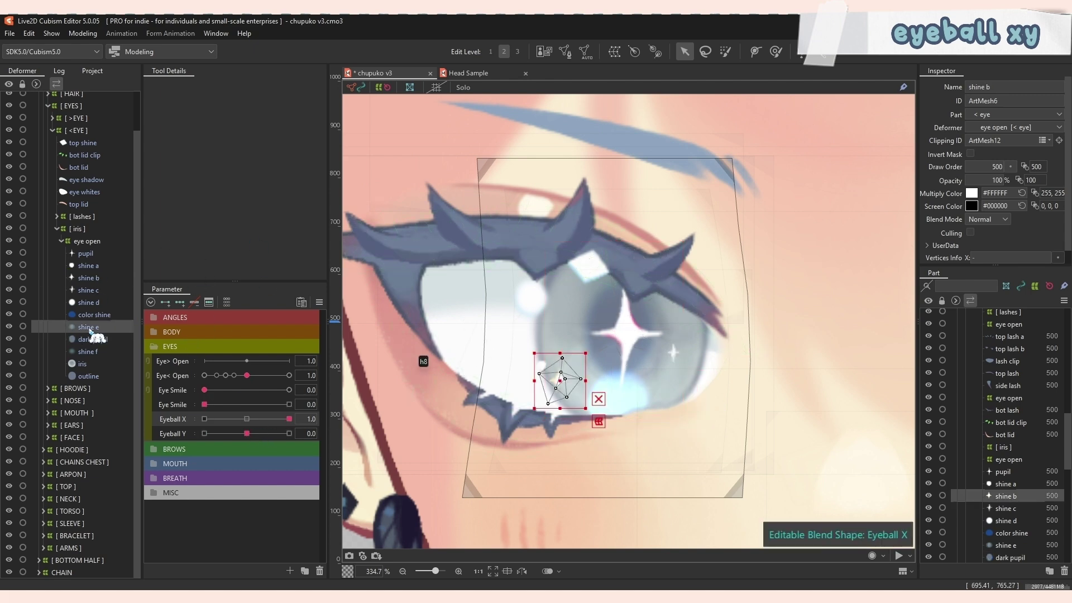
Examine the individual iris, dark pupil and shine meshes at Eyeball X 1.0.
{"action": "left_click", "coordinate": [84, 388]}
{"action": "left_click", "coordinate": [99, 363]}
{"action": "left_click", "coordinate": [100, 339]}
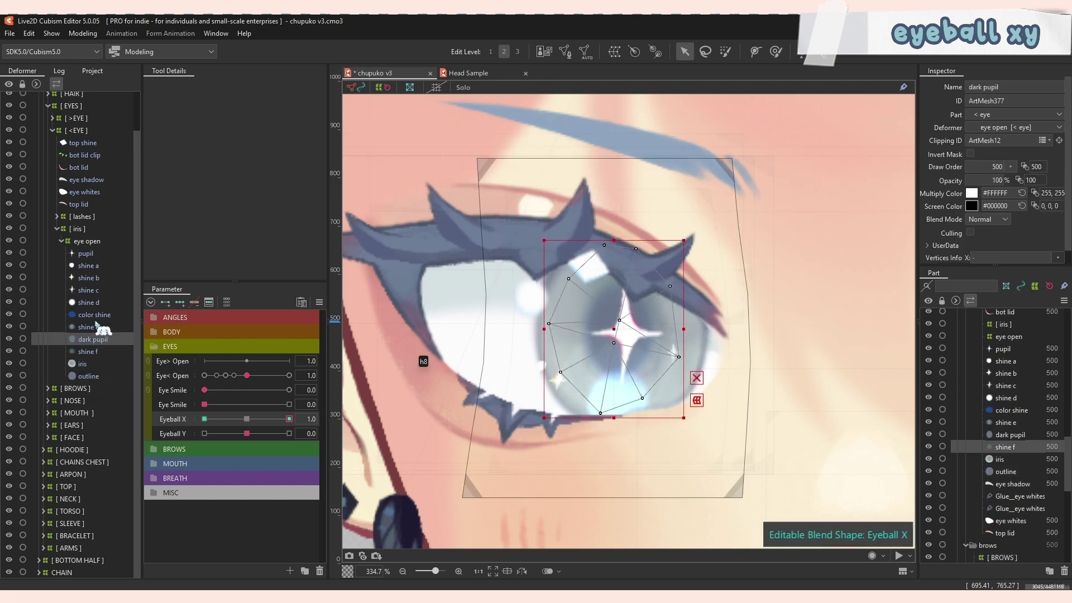
{"action": "left_click", "coordinate": [103, 302]}
{"action": "left_click", "coordinate": [106, 278]}
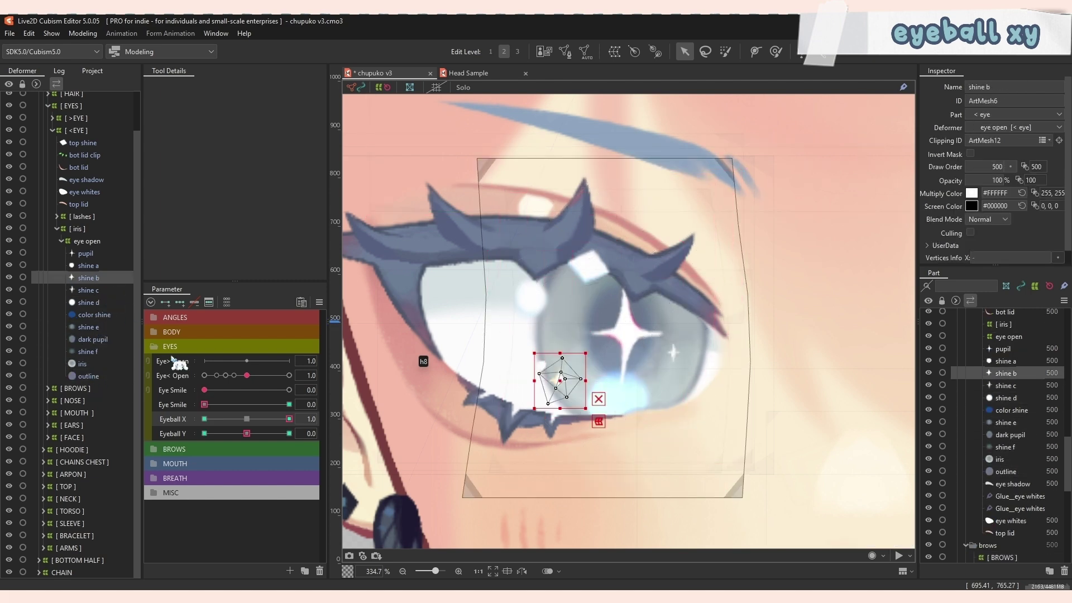
{"action": "left_click", "coordinate": [295, 422]}
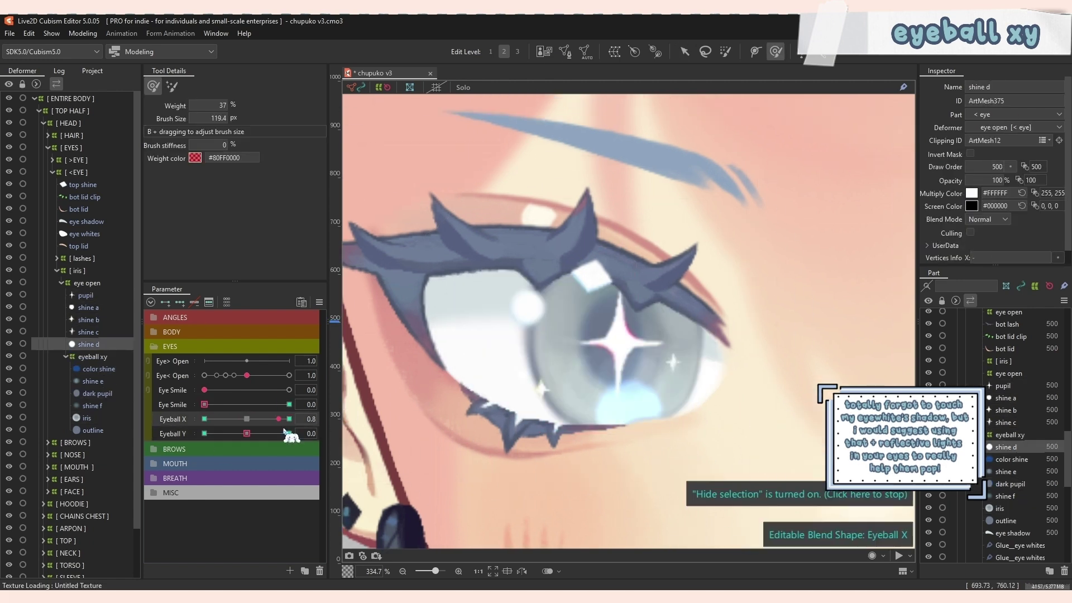
Preview the eyeball movement along Eyeball X and Eyeball Y with both eyes in view, and return both parameters to 0.0.
{"action": "scroll", "coordinate": [586, 370], "scroll_direction": "down", "scroll_amount": 3}
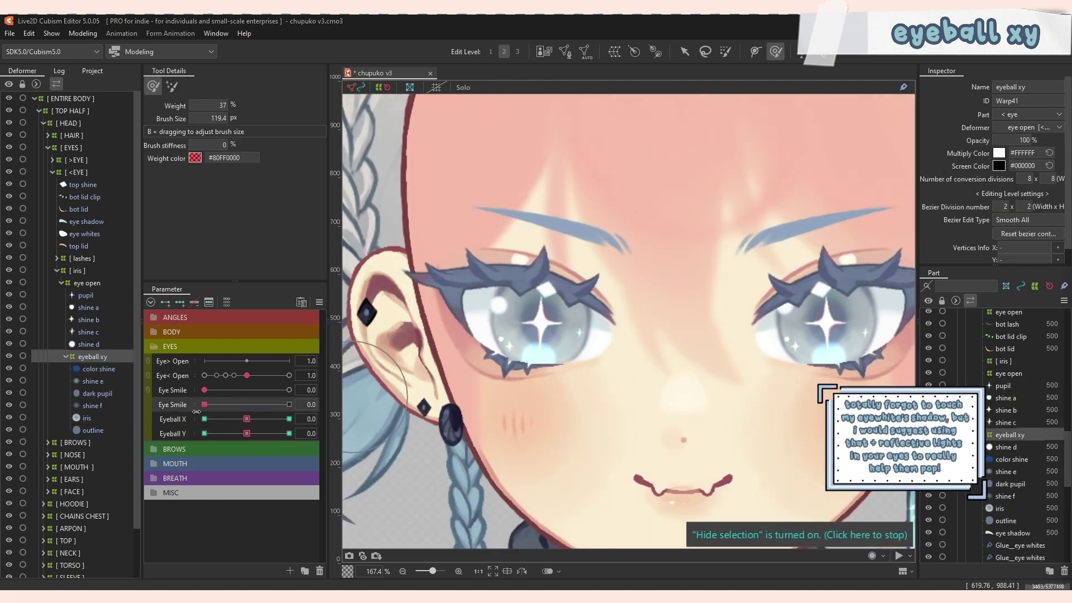
{"action": "left_click_drag", "start_coordinate": [246, 418], "coordinate": [294, 424]}
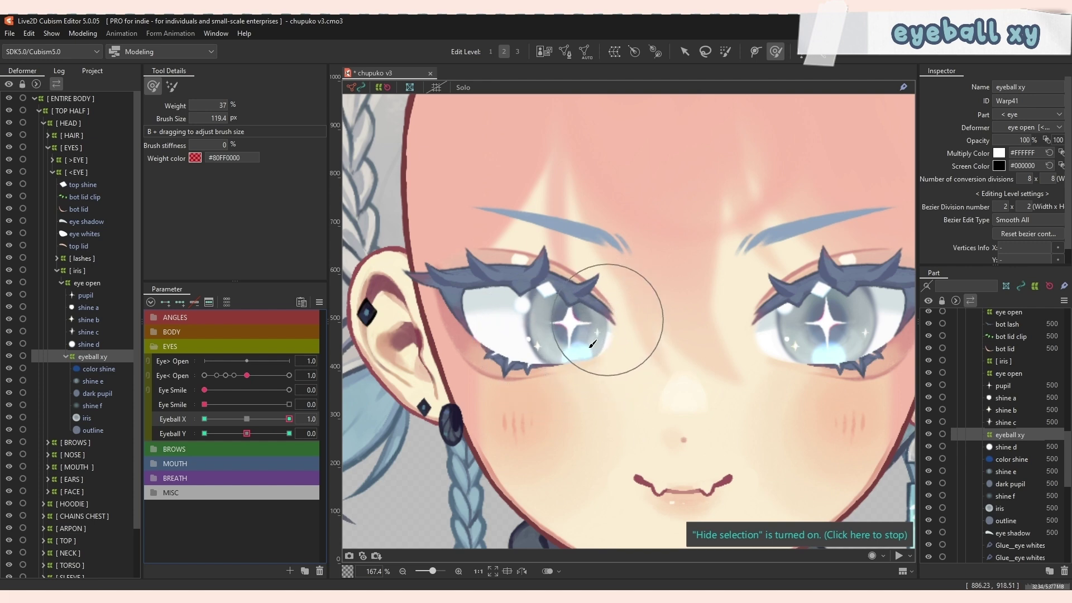
{"action": "left_click", "coordinate": [284, 418]}
{"action": "left_click_drag", "start_coordinate": [202, 445], "coordinate": [289, 439]}
{"action": "left_click_drag", "start_coordinate": [289, 420], "coordinate": [246, 434]}
{"action": "left_click", "coordinate": [248, 419]}
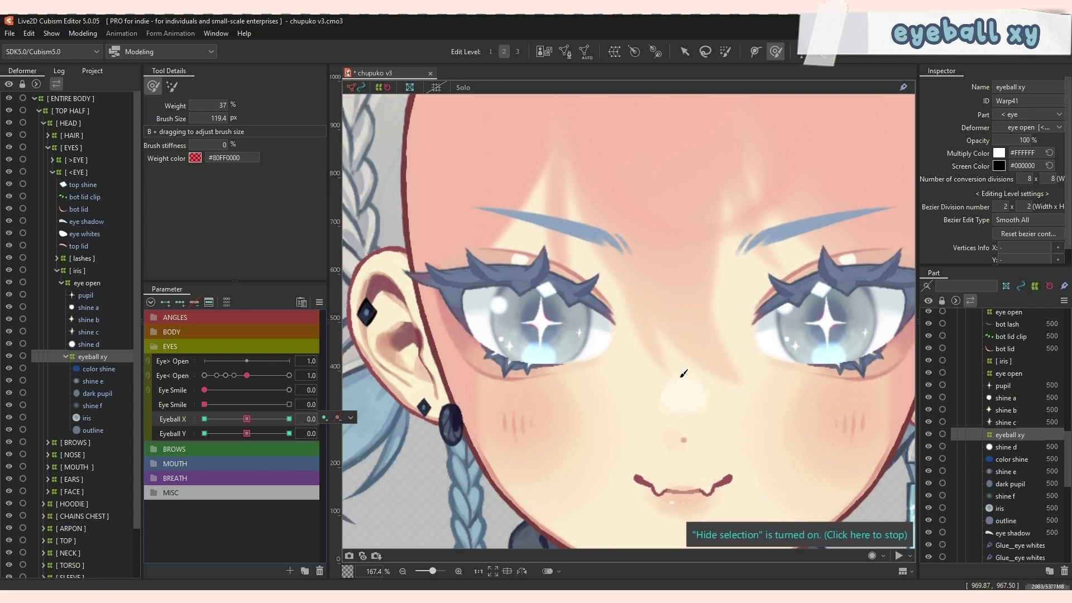
{"action": "left_click", "coordinate": [246, 421]}
{"action": "mouse_move", "coordinate": [247, 421]}
{"action": "left_mouse_down"}
{"action": "mouse_move", "coordinate": [292, 426]}
{"action": "mouse_move", "coordinate": [222, 447]}
{"action": "mouse_move", "coordinate": [252, 447]}
{"action": "mouse_move", "coordinate": [258, 425]}
{"action": "left_mouse_up"}
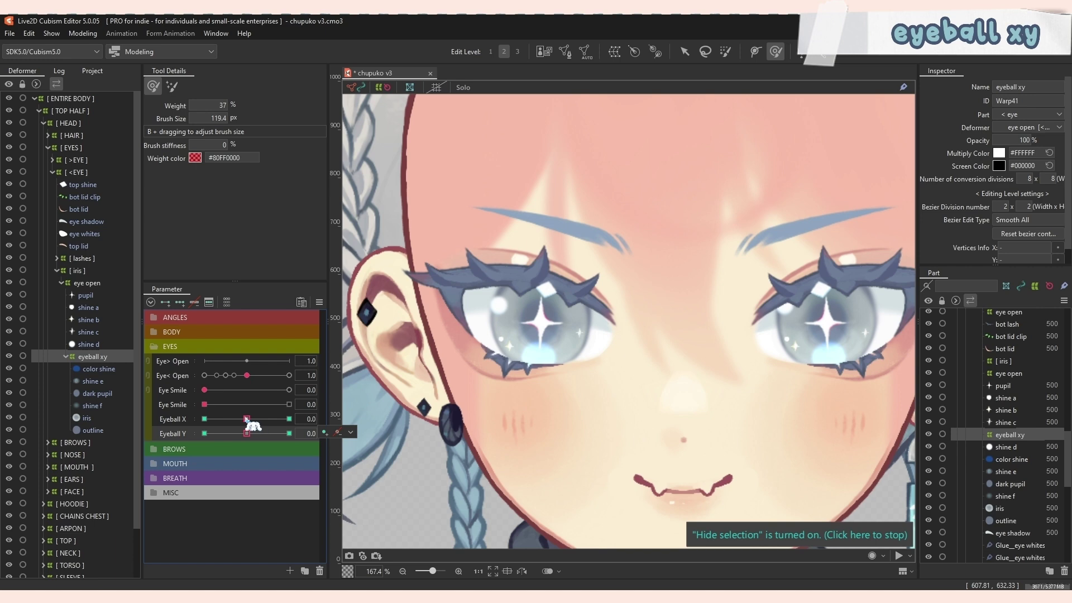
{"action": "mouse_move", "coordinate": [247, 420]}
{"action": "left_mouse_down"}
{"action": "mouse_move", "coordinate": [288, 418]}
{"action": "mouse_move", "coordinate": [241, 431]}
{"action": "left_mouse_up"}
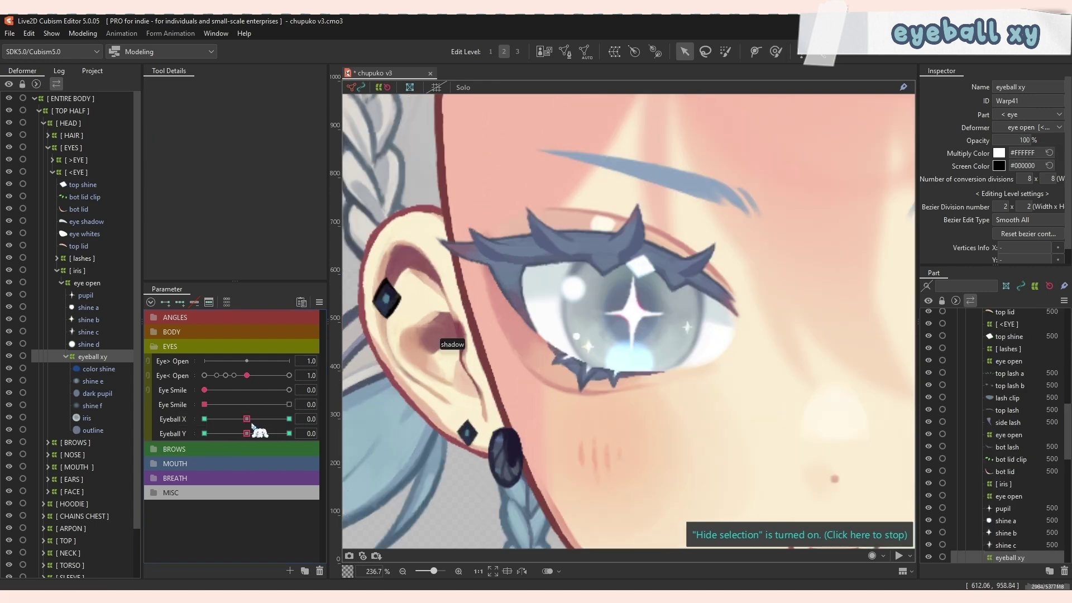
{"action": "scroll", "coordinate": [453, 347], "scroll_direction": "down", "scroll_amount": 2}
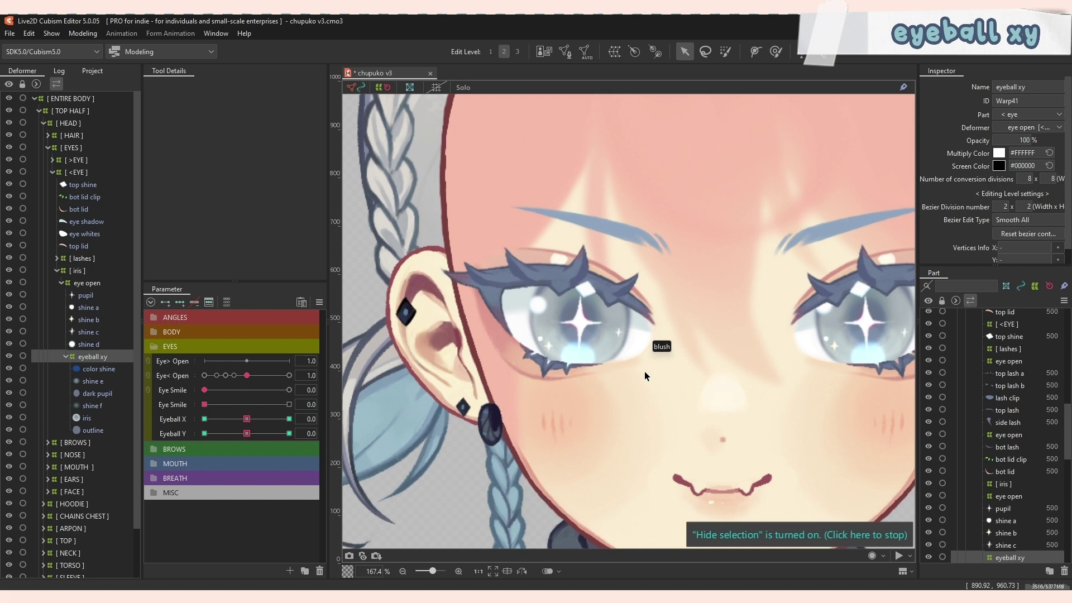
{"action": "left_click", "coordinate": [57, 270]}
{"action": "left_click", "coordinate": [83, 259]}
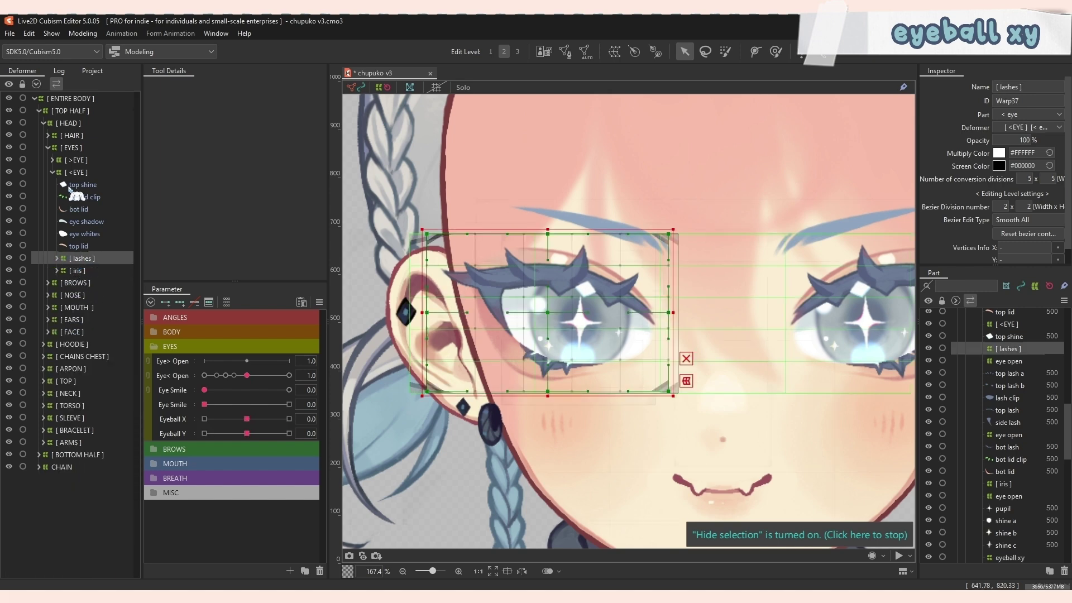
{"action": "left_click", "coordinate": [80, 185], "text": "shift"}
{"action": "left_click_drag", "start_coordinate": [552, 312], "coordinate": [530, 308]}
{"action": "key", "text": "ctrl+z"}
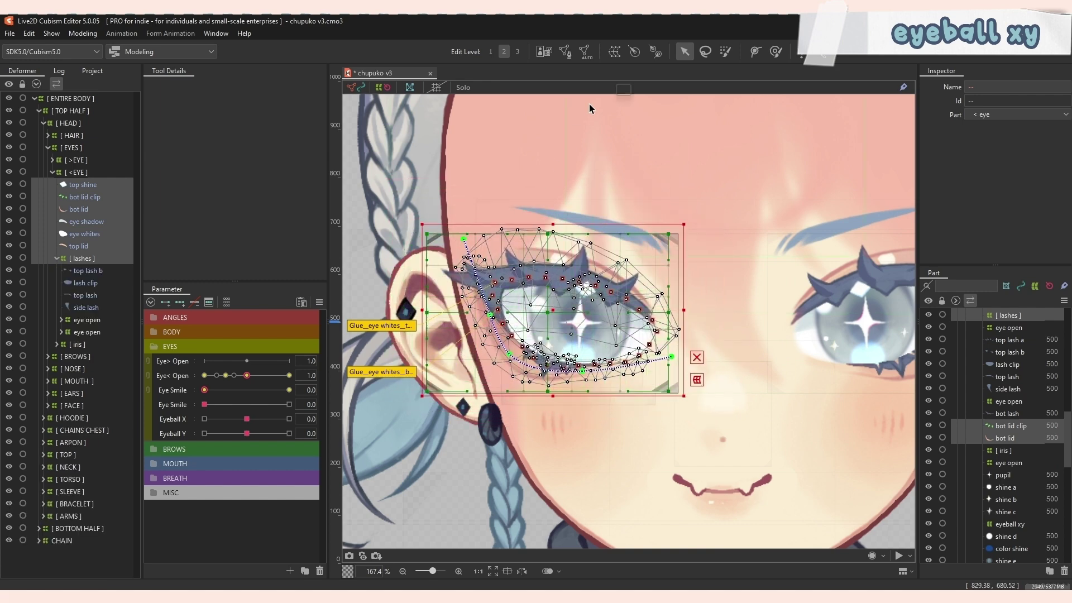
Create a warp deformer named [ eyelids ] as parent of the left eye's lashes, lids, eye whites, eye shadow and top shine.
{"action": "left_click", "coordinate": [82, 258]}
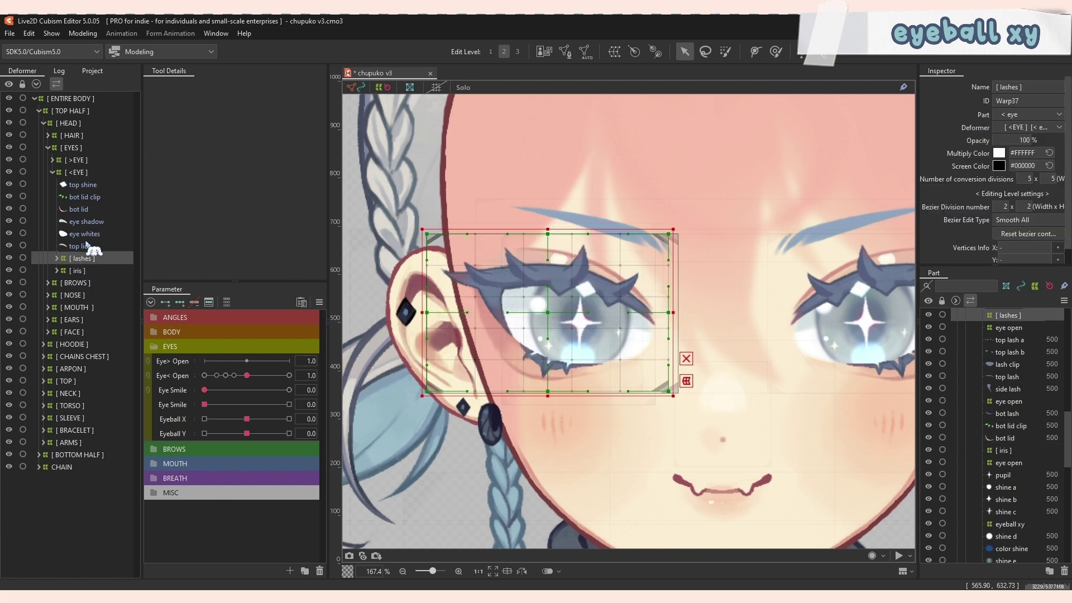
{"action": "left_click", "coordinate": [94, 185], "text": "shift"}
{"action": "left_click", "coordinate": [614, 51]}
{"action": "left_click_drag", "start_coordinate": [620, 282], "coordinate": [430, 274]}
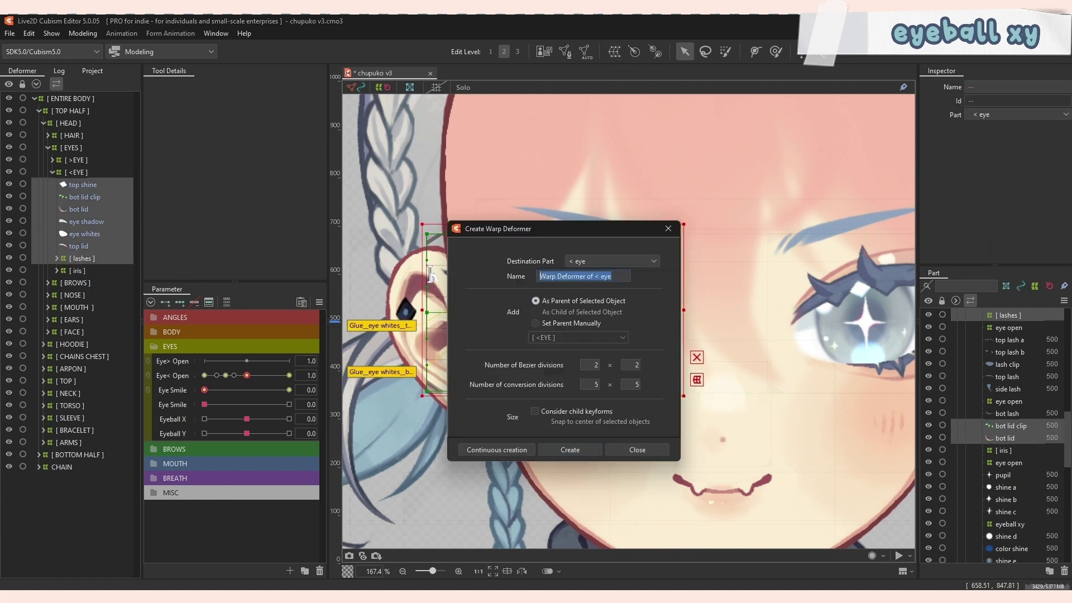
{"action": "type", "text": "eyelids"}
{"action": "key", "text": "Return"}
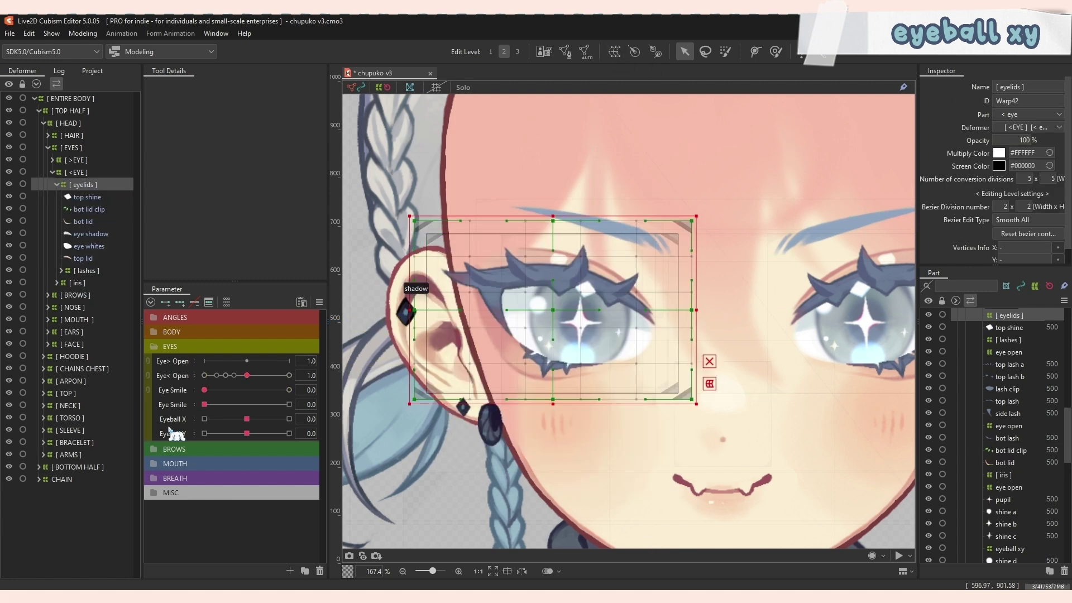
Add three blend-shape keys each on Eyeball X and Eyeball Y for the eyelids deformer.
{"action": "left_click", "coordinate": [170, 420]}
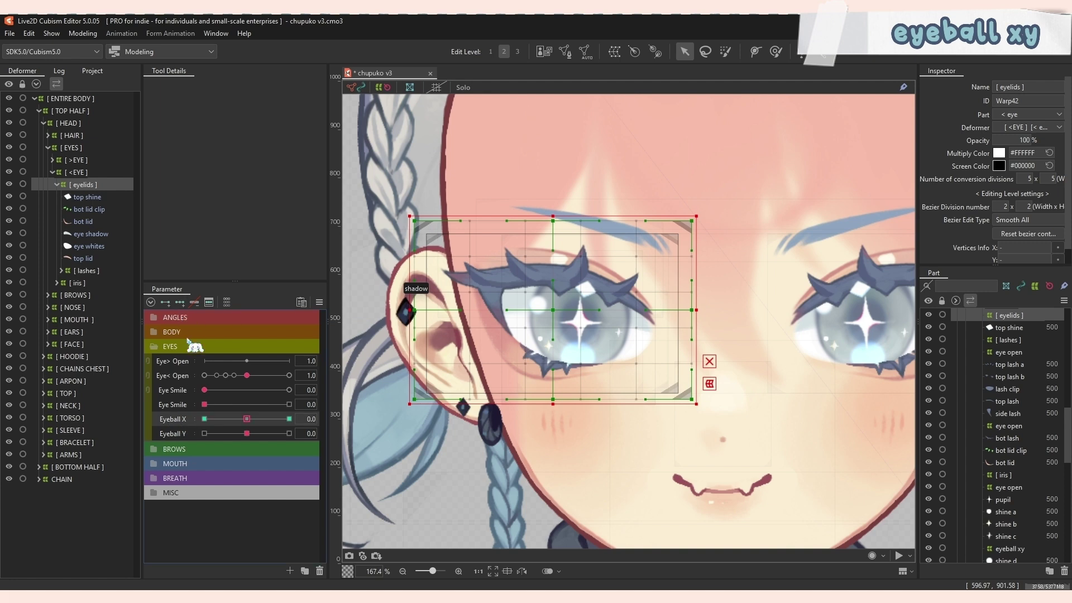
{"action": "left_click", "coordinate": [174, 433], "text": "ctrl"}
{"action": "left_click", "coordinate": [179, 302]}
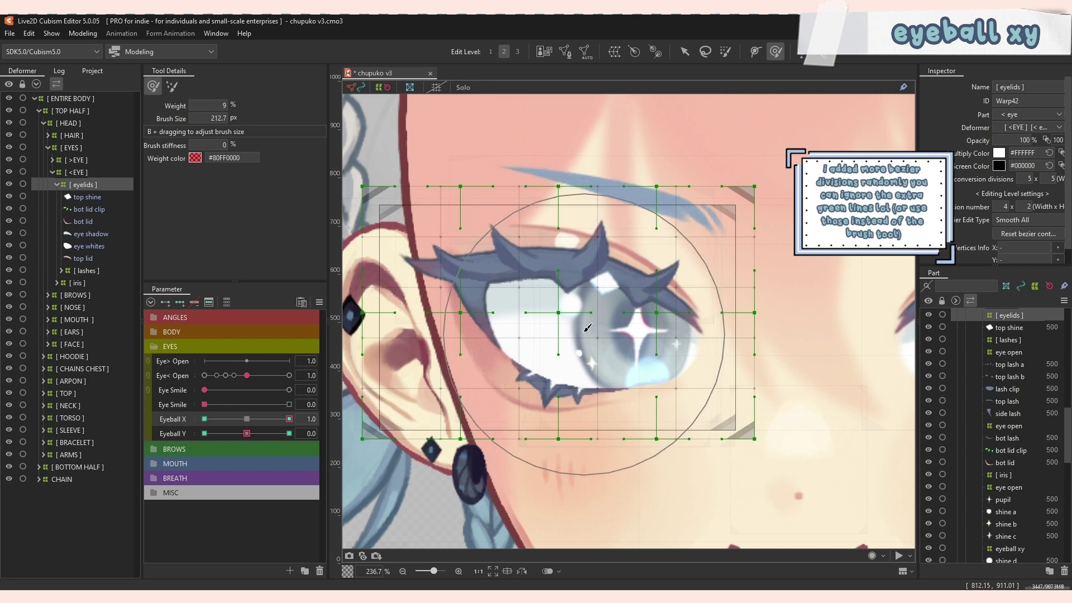
Push the middle of the eyelids deformer slightly toward the nose with the deform brush at Eyeball X 1.0.
{"action": "left_click", "coordinate": [587, 322]}
{"action": "mouse_move", "coordinate": [588, 322]}
{"action": "left_mouse_down"}
{"action": "mouse_move", "coordinate": [746, 334]}
{"action": "mouse_move", "coordinate": [724, 337]}
{"action": "left_mouse_up"}
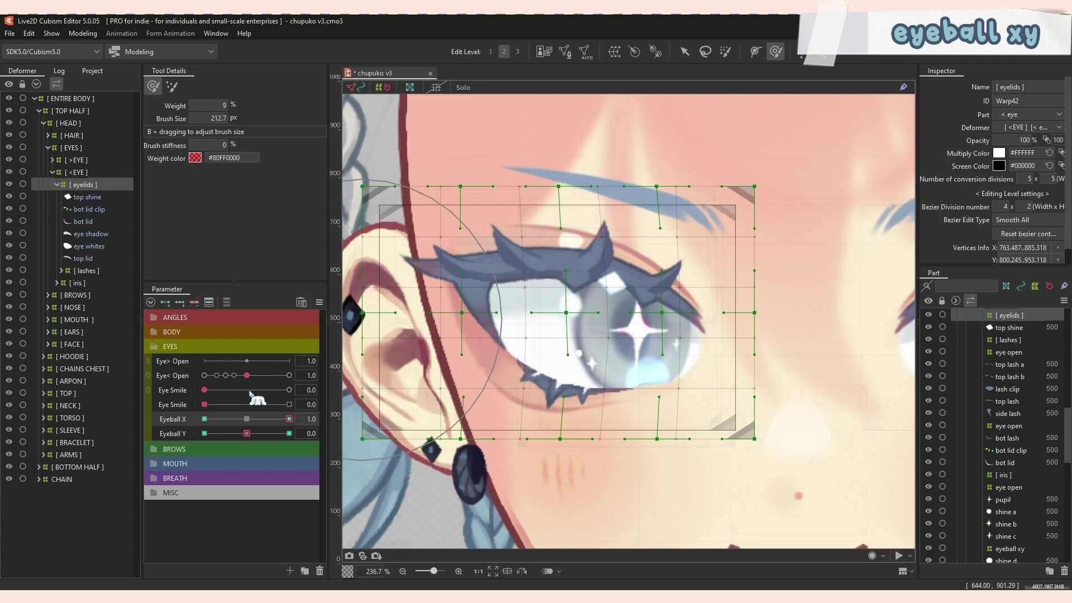
{"action": "left_click_drag", "start_coordinate": [247, 419], "coordinate": [289, 419]}
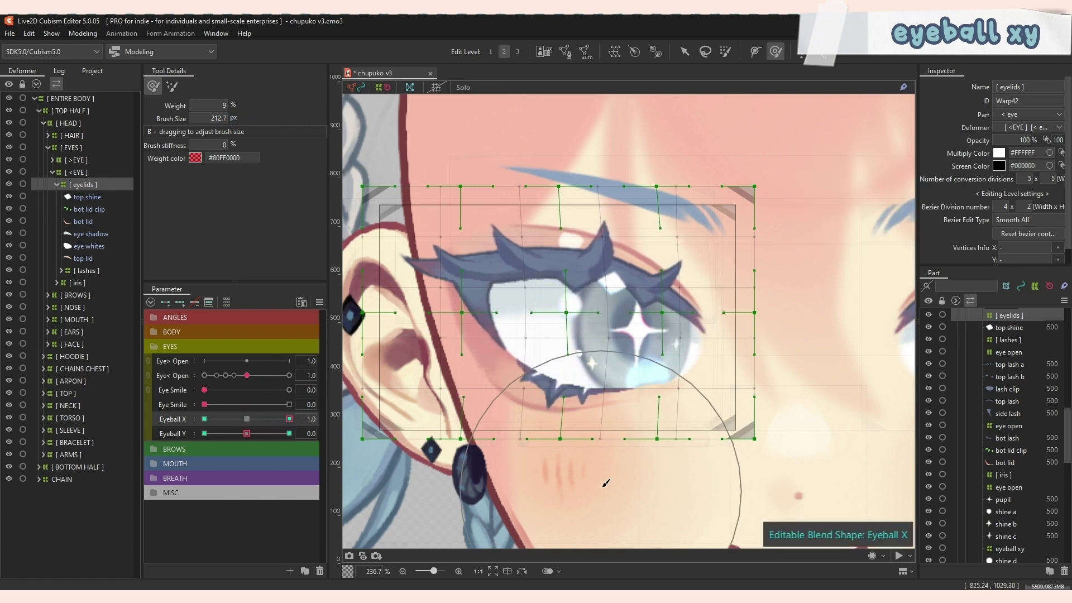
Hide the selection outline and push the eyelids deformer up at Eyeball Y 1.0 and down at Eyeball Y -1.0 with the deform brush.
{"action": "key", "text": "ctrl+h"}
{"action": "mouse_move", "coordinate": [289, 419]}
{"action": "left_mouse_down"}
{"action": "mouse_move", "coordinate": [205, 429]}
{"action": "mouse_move", "coordinate": [289, 431]}
{"action": "mouse_move", "coordinate": [205, 429]}
{"action": "mouse_move", "coordinate": [371, 433]}
{"action": "mouse_move", "coordinate": [220, 426]}
{"action": "mouse_move", "coordinate": [247, 420]}
{"action": "left_mouse_up"}
{"action": "left_click_drag", "start_coordinate": [246, 433], "coordinate": [346, 443]}
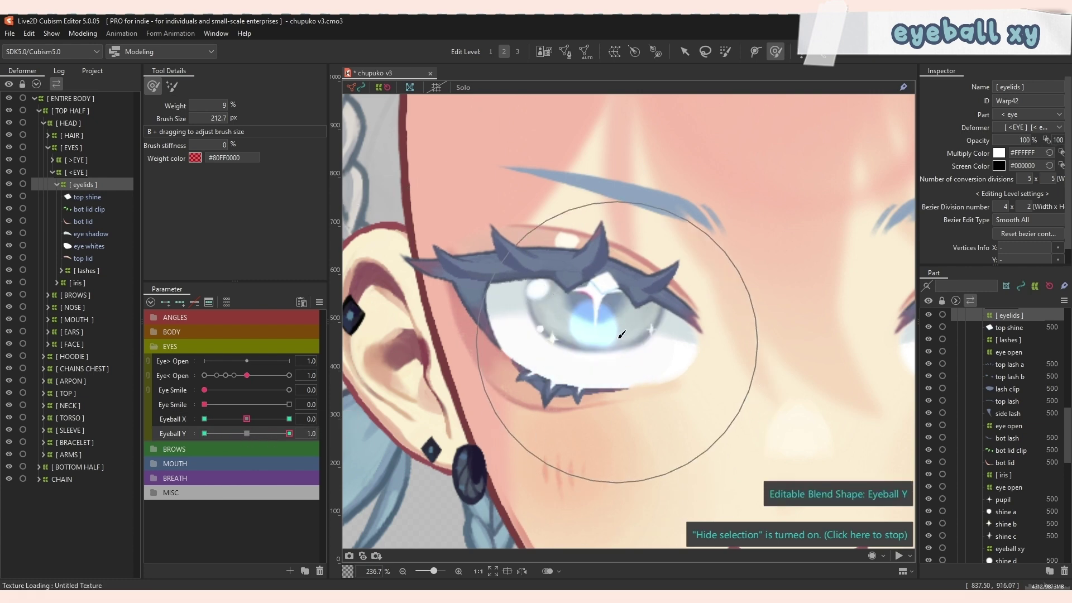
{"action": "mouse_move", "coordinate": [584, 319]}
{"action": "left_mouse_down"}
{"action": "mouse_move", "coordinate": [582, 232]}
{"action": "mouse_move", "coordinate": [586, 263]}
{"action": "left_mouse_up"}
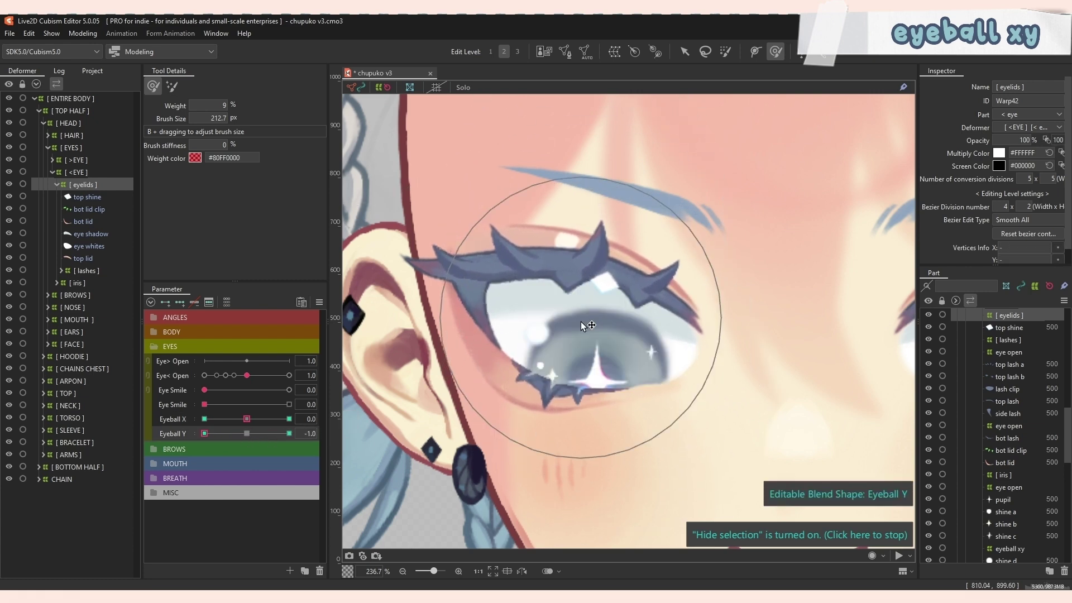
{"action": "left_click_drag", "start_coordinate": [586, 323], "coordinate": [572, 479]}
Preview the eyelids along Eyeball Y and with Eye< Open at 0.0, and return Eyeball X and Y to 0.0 and Eye< Open to 1.0.
{"action": "mouse_move", "coordinate": [204, 433]}
{"action": "left_mouse_down"}
{"action": "mouse_move", "coordinate": [258, 446]}
{"action": "mouse_move", "coordinate": [282, 437]}
{"action": "left_mouse_up"}
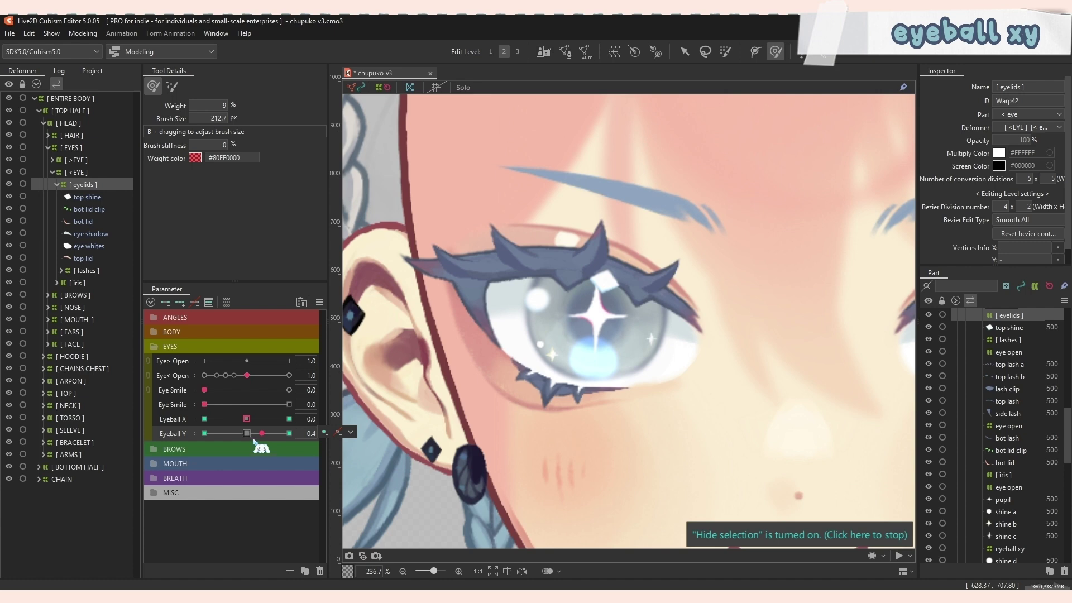
{"action": "mouse_move", "coordinate": [254, 441]}
{"action": "left_mouse_down"}
{"action": "mouse_move", "coordinate": [288, 438]}
{"action": "mouse_move", "coordinate": [247, 440]}
{"action": "left_mouse_up"}
{"action": "left_click", "coordinate": [247, 419]}
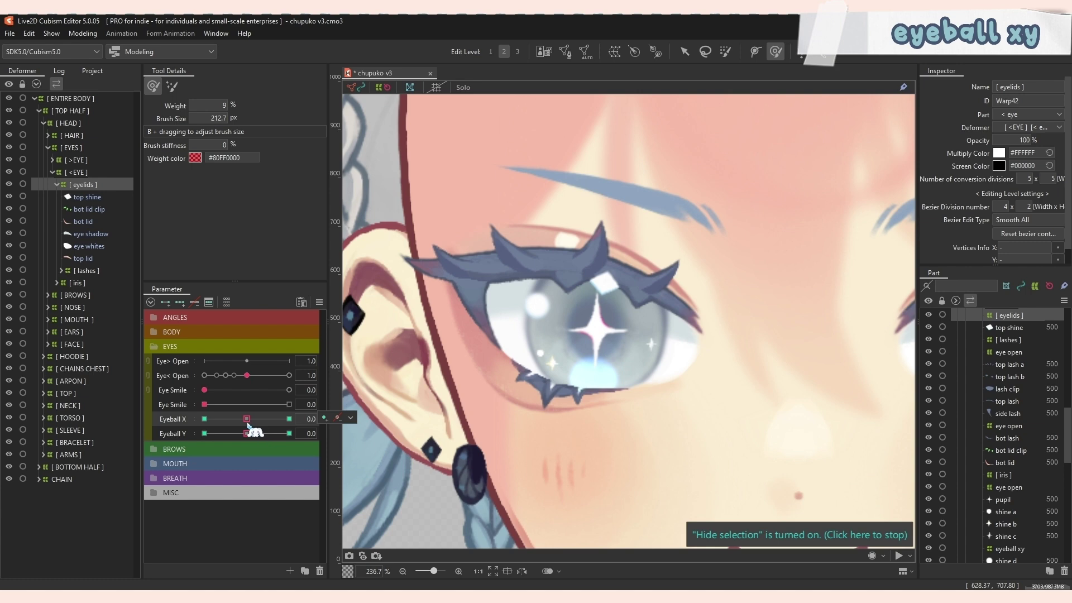
{"action": "left_click_drag", "start_coordinate": [248, 376], "coordinate": [175, 375]}
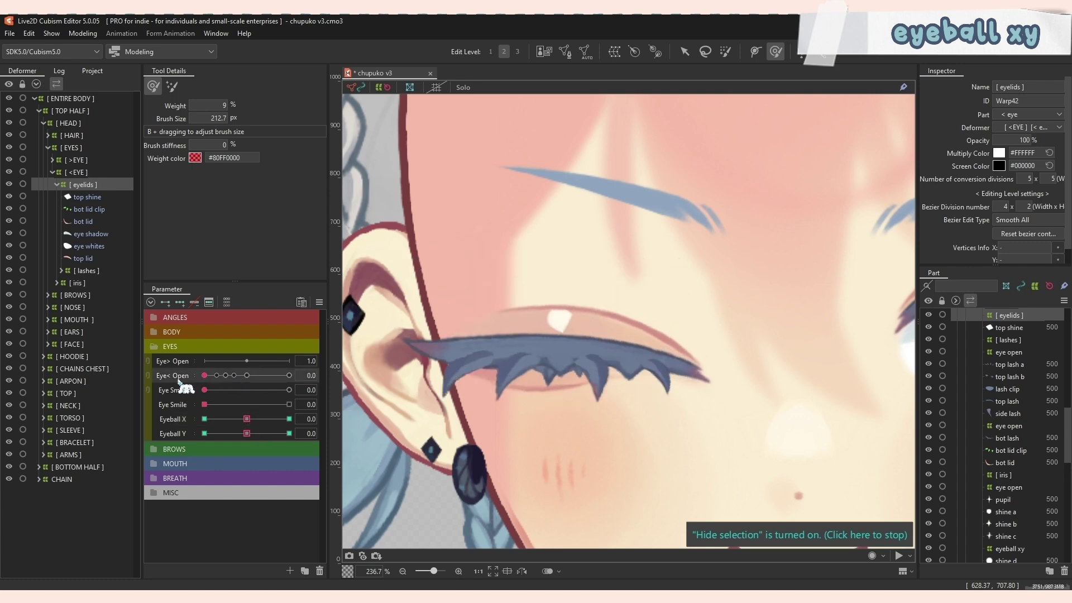
{"action": "mouse_move", "coordinate": [247, 419]}
{"action": "left_mouse_down"}
{"action": "mouse_move", "coordinate": [189, 420]}
{"action": "mouse_move", "coordinate": [275, 425]}
{"action": "mouse_move", "coordinate": [247, 421]}
{"action": "mouse_move", "coordinate": [267, 439]}
{"action": "mouse_move", "coordinate": [247, 434]}
{"action": "left_mouse_up"}
{"action": "left_click", "coordinate": [245, 376]}
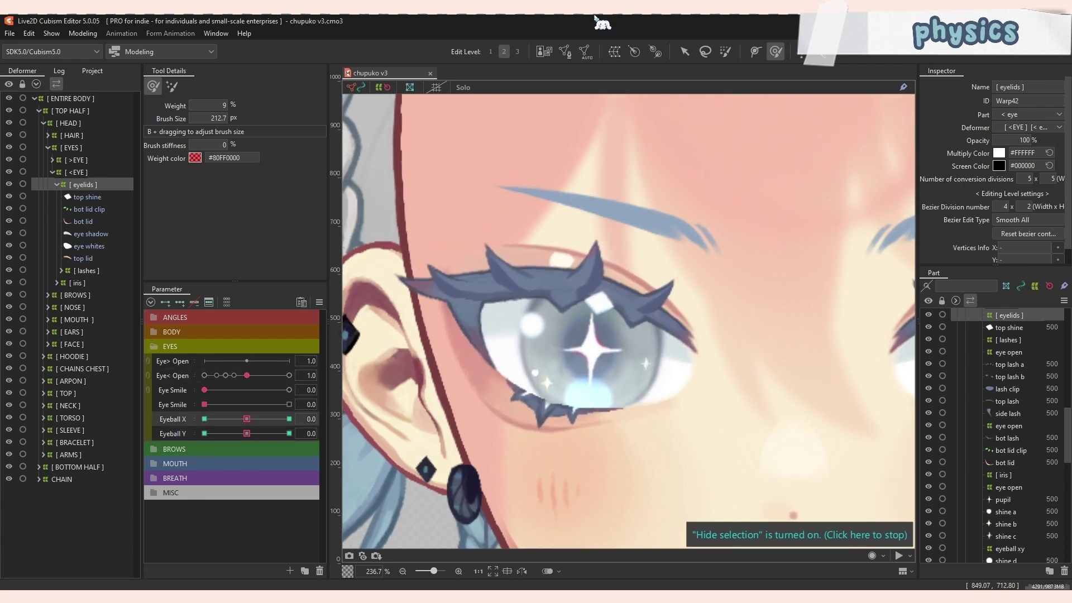
Create a blend-shape parameter named Eye Jiggle X in the EYES group, ranging from -1.0 to 1.0 with default 0.0.
{"action": "left_click", "coordinate": [685, 55]}
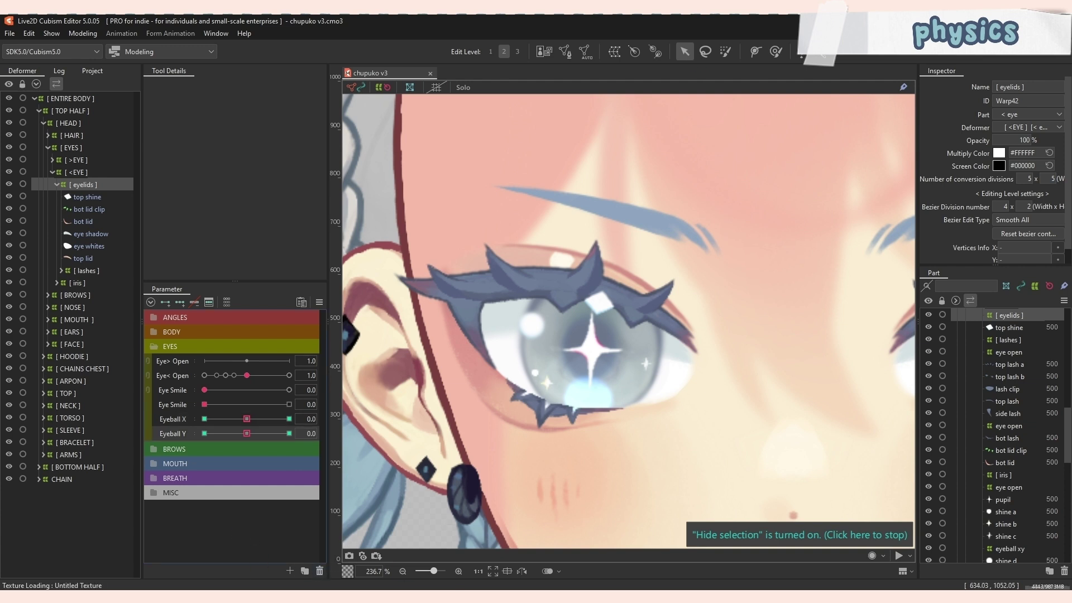
{"action": "left_click", "coordinate": [295, 569]}
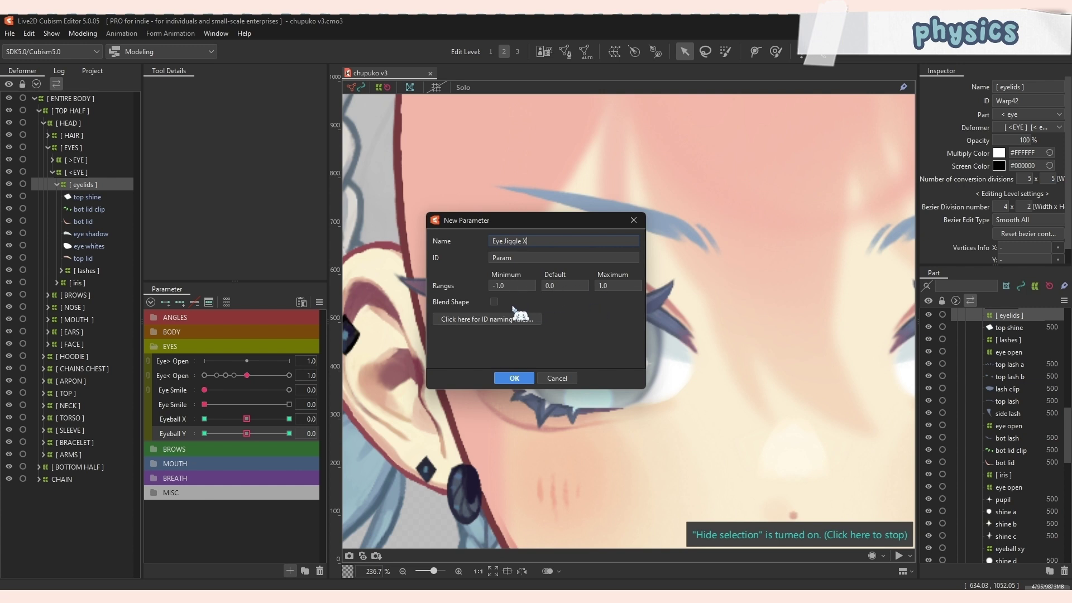
{"action": "left_click", "coordinate": [514, 378]}
Replicate the Eye Jiggle X parameter and rename the copy Eye Jiggle Y.
{"action": "right_click", "coordinate": [180, 449]}
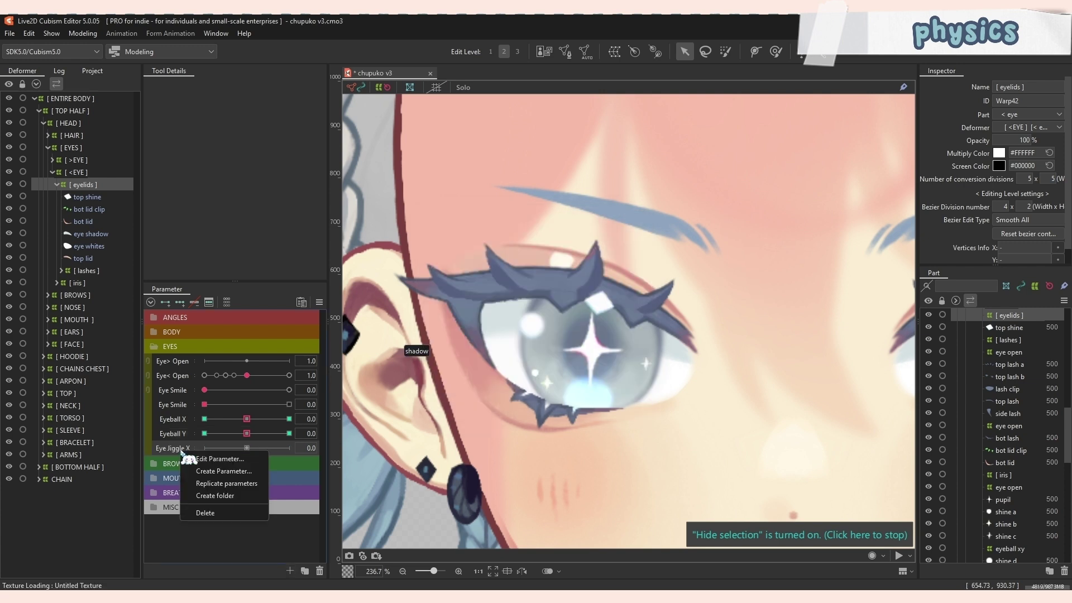
{"action": "left_click", "coordinate": [204, 484]}
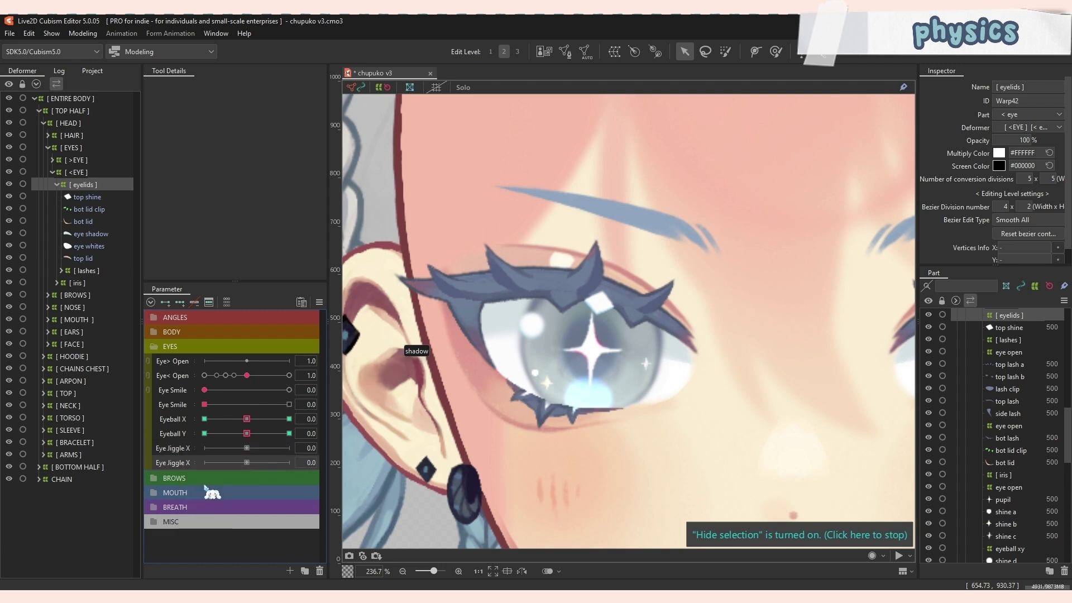
{"action": "right_click", "coordinate": [193, 464]}
{"action": "left_click", "coordinate": [221, 476]}
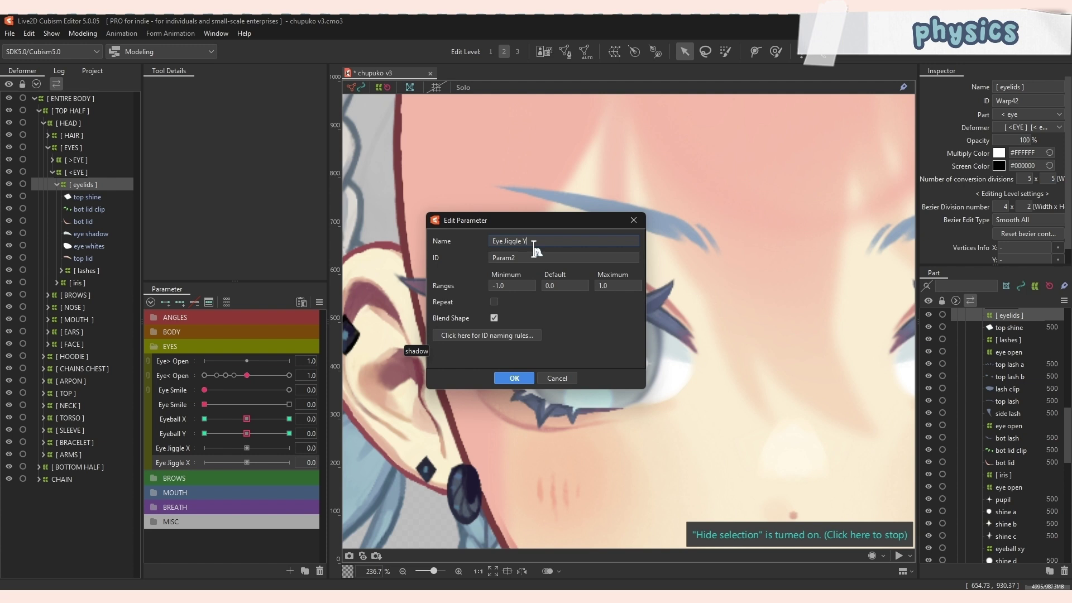
{"action": "type", "text": "Y"}
{"action": "left_click", "coordinate": [514, 378]}
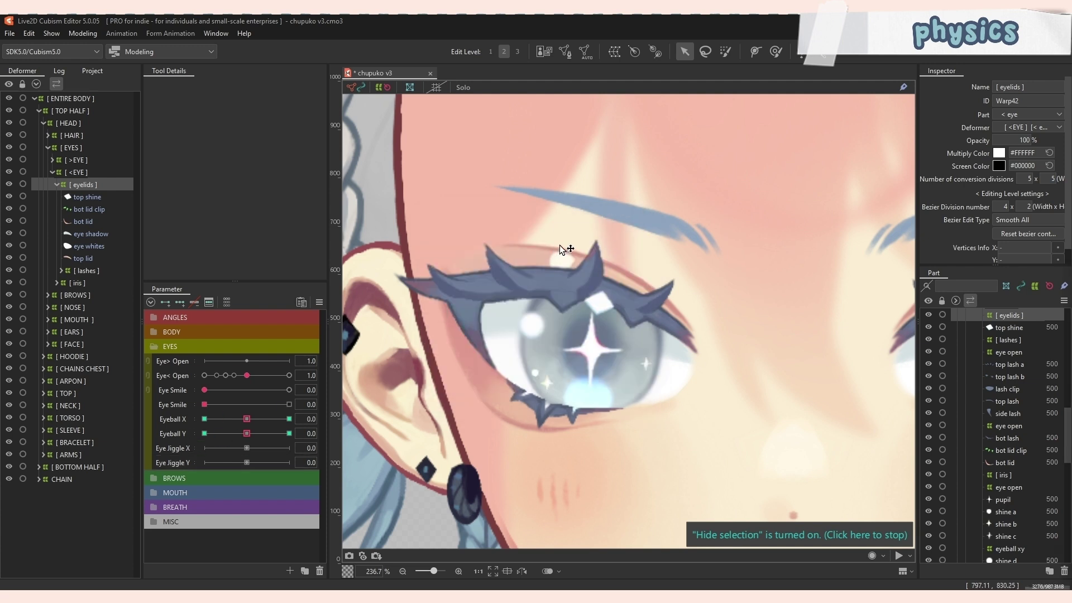
Add three blend-shape keys each on Eye Jiggle X and Eye Jiggle Y for the left eye's eyeball xy deformer.
{"action": "left_click", "coordinate": [57, 282]}
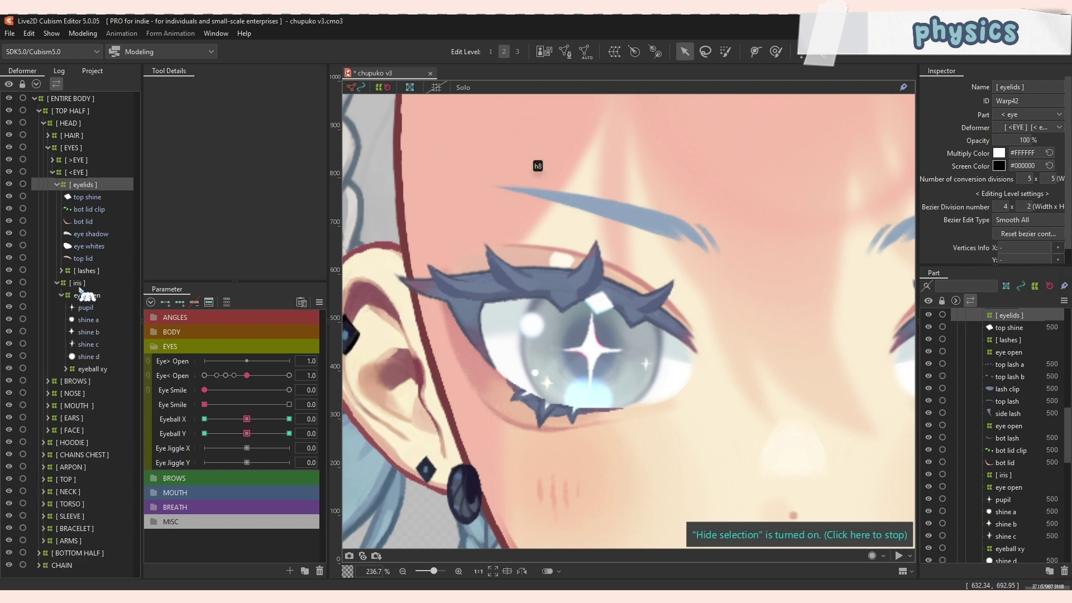
{"action": "left_click", "coordinate": [81, 285]}
{"action": "left_click", "coordinate": [799, 535]}
{"action": "left_click", "coordinate": [65, 369]}
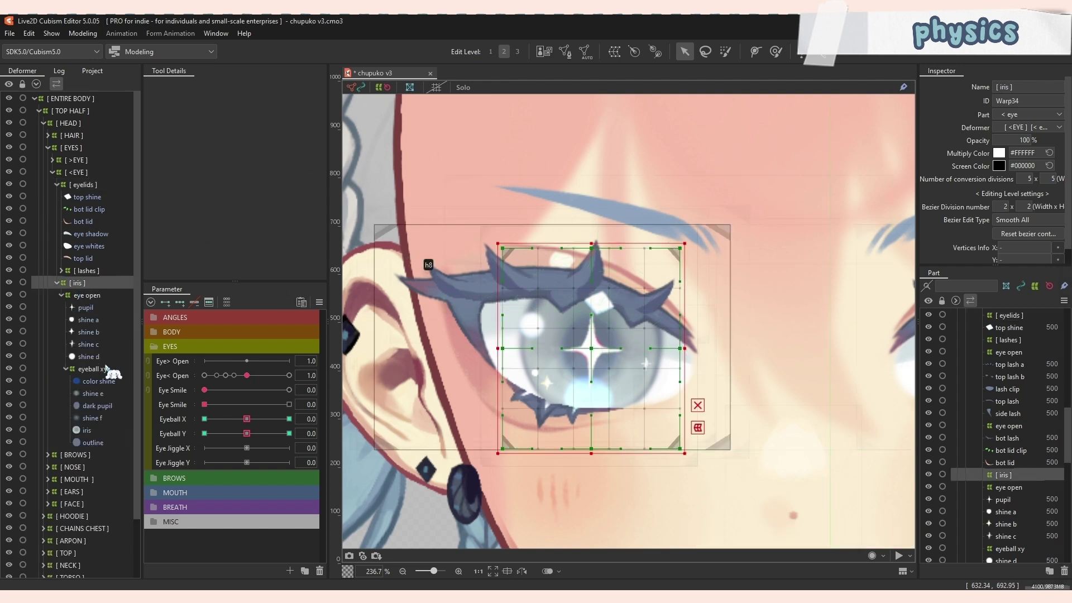
{"action": "left_click", "coordinate": [101, 370]}
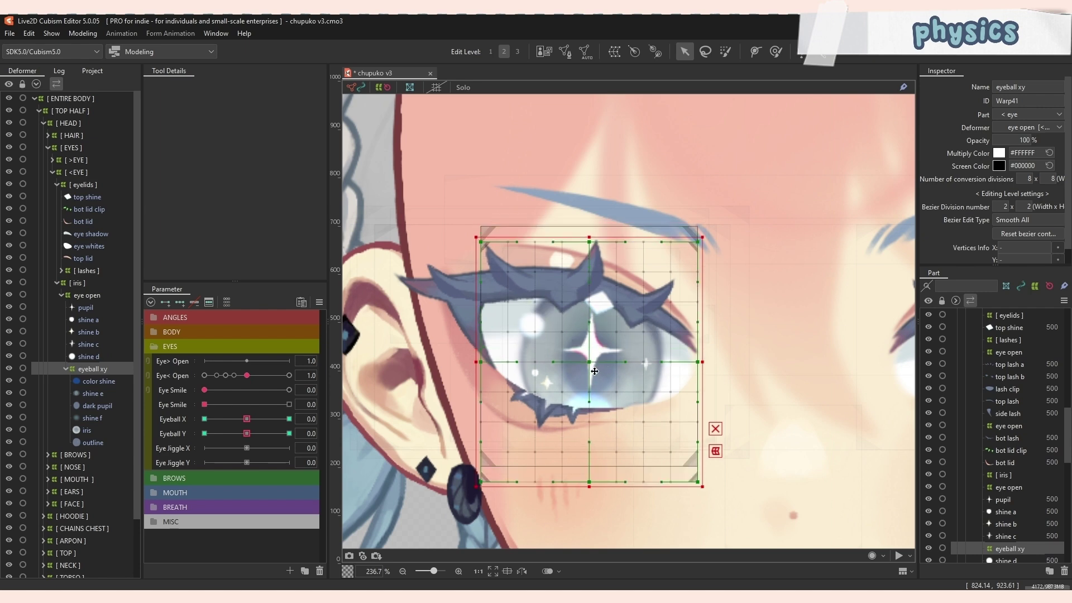
{"action": "mouse_move", "coordinate": [573, 357]}
{"action": "left_mouse_down"}
{"action": "mouse_move", "coordinate": [548, 348]}
{"action": "mouse_move", "coordinate": [585, 373]}
{"action": "mouse_move", "coordinate": [594, 357]}
{"action": "left_mouse_up"}
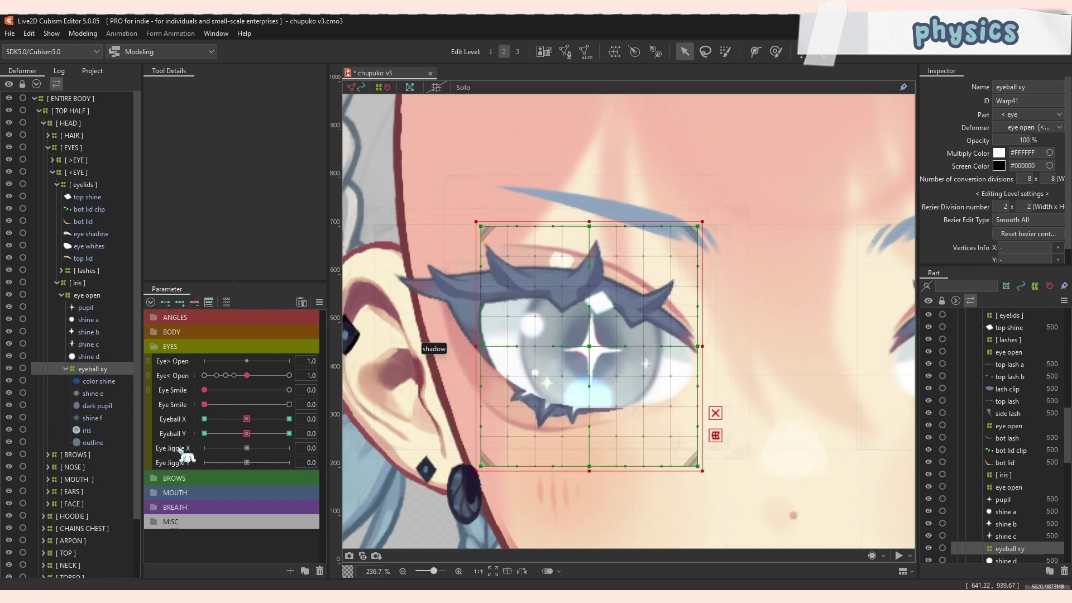
{"action": "left_click", "coordinate": [180, 303]}
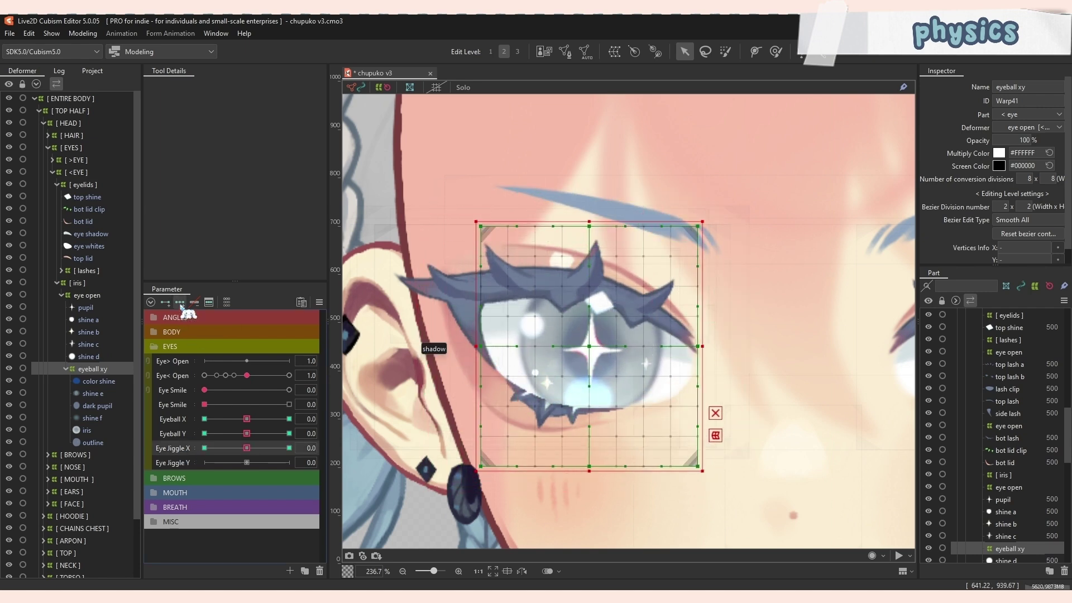
{"action": "left_click", "coordinate": [182, 467]}
{"action": "left_click", "coordinate": [181, 303]}
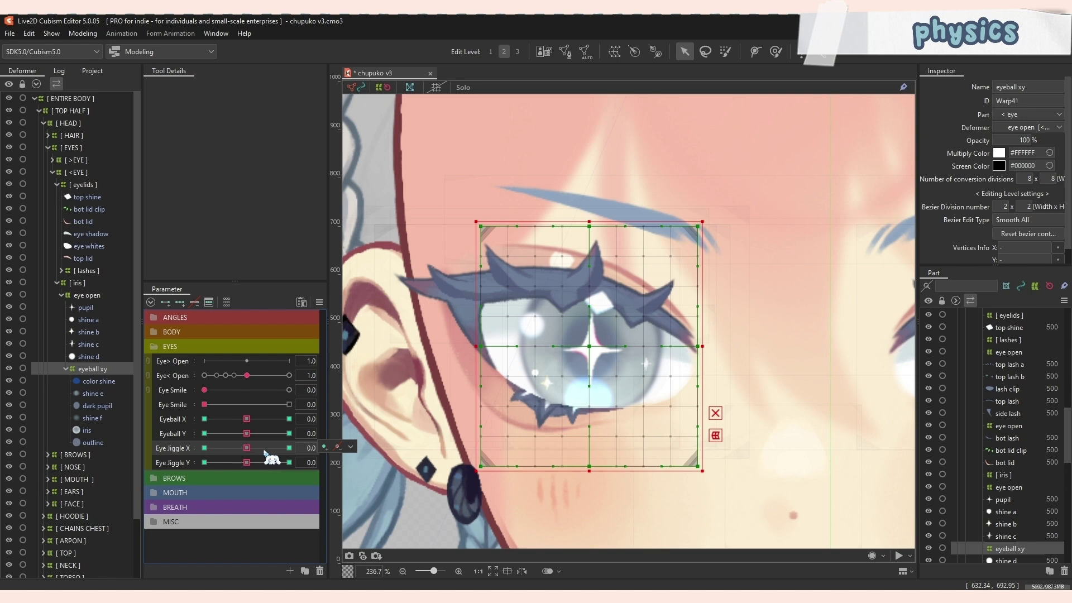
Widen the eyeball xy deformer symmetrically at Eye Jiggle X 1.0 and narrow it symmetrically at Eye Jiggle X -1.0.
{"action": "left_click", "coordinate": [281, 449]}
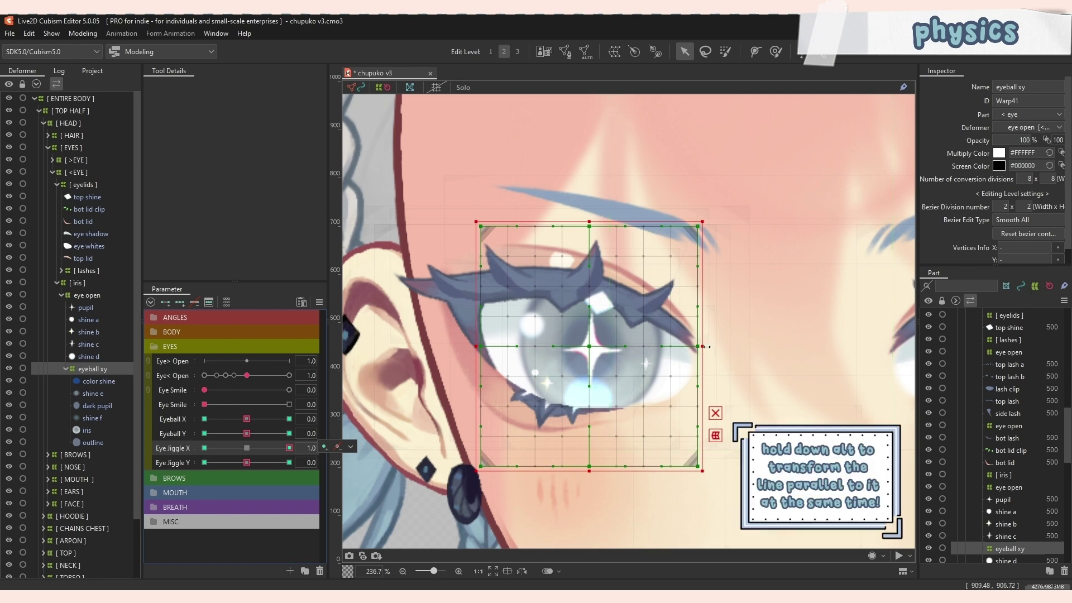
{"action": "left_click_drag", "start_coordinate": [705, 346], "coordinate": [711, 346]}
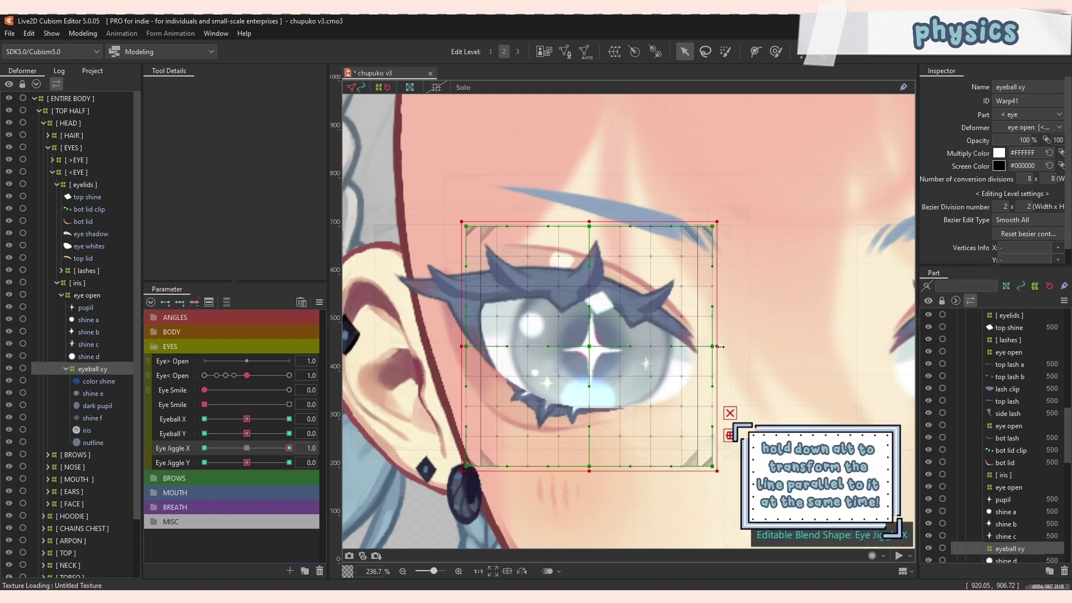
{"action": "left_click", "coordinate": [204, 447]}
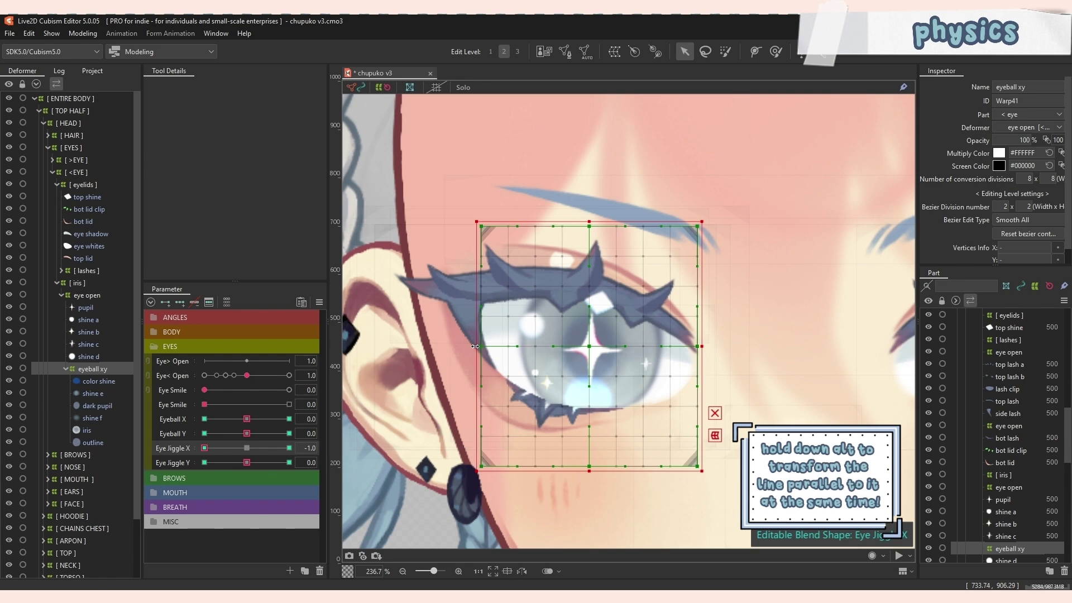
{"action": "left_click_drag", "start_coordinate": [472, 348], "coordinate": [491, 347]}
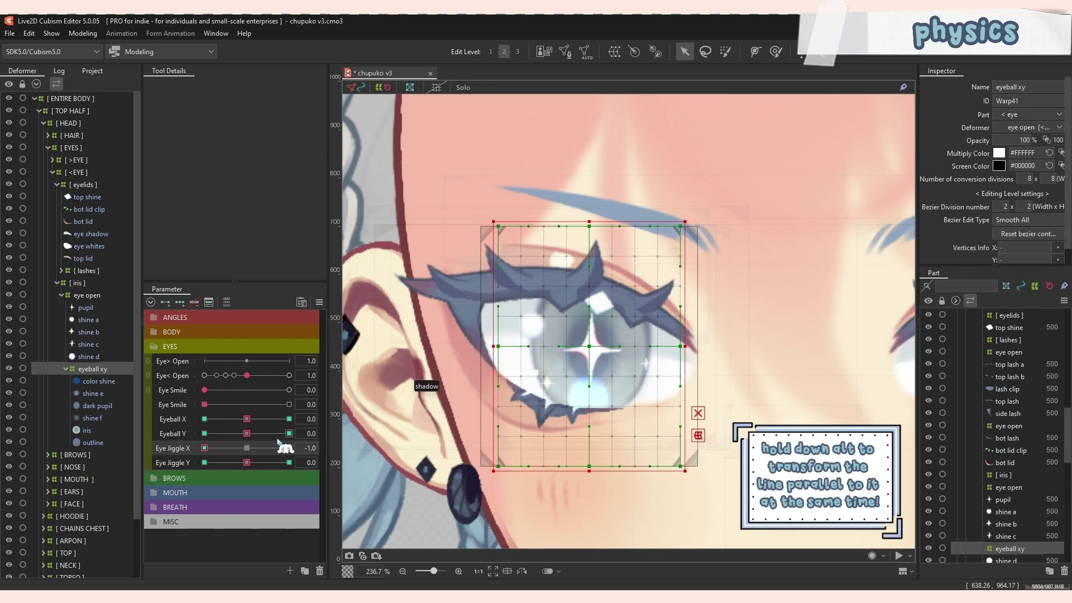
Stretch the eyeball xy deformer taller at Eye Jiggle Y 1.0, squash it vertically at -1.0, and return both jiggle parameters to 0.0.
{"action": "left_click", "coordinate": [289, 463]}
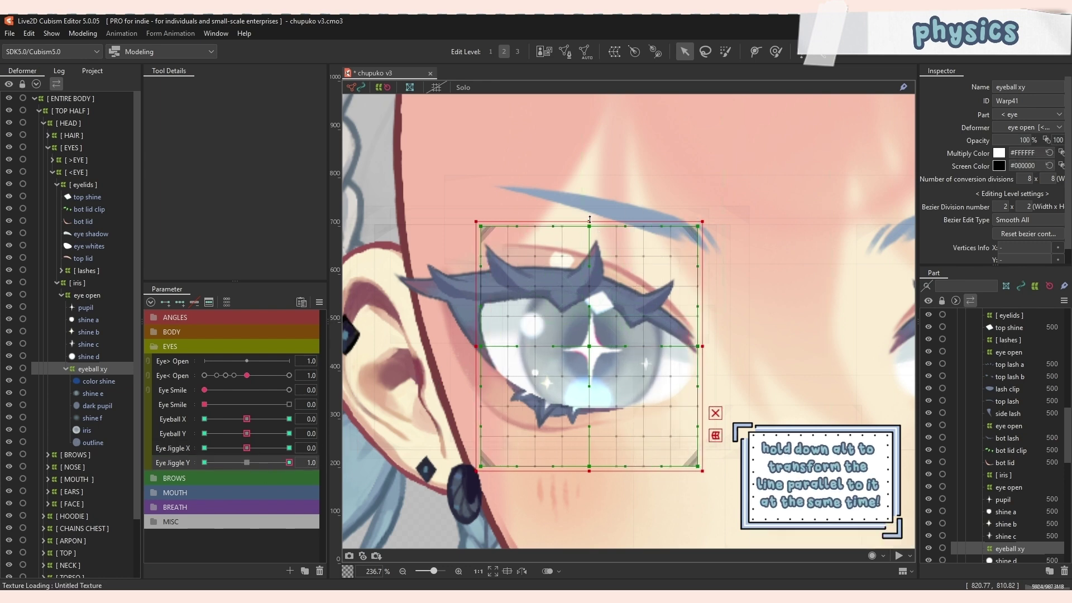
{"action": "left_click_drag", "start_coordinate": [592, 223], "coordinate": [593, 205]}
{"action": "left_click", "coordinate": [204, 462]}
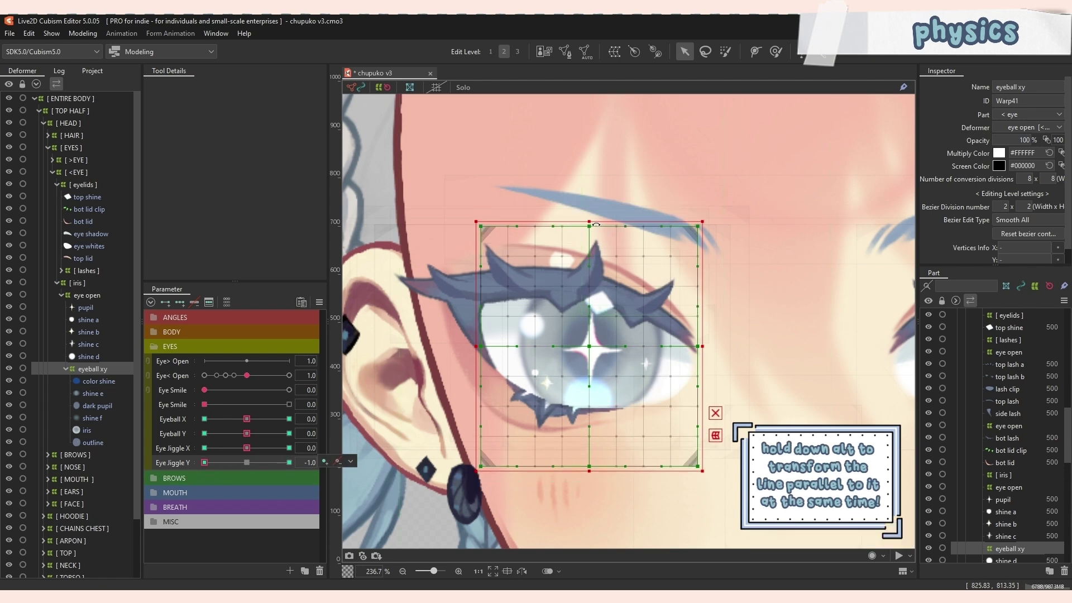
{"action": "left_click", "coordinate": [246, 462]}
{"action": "mouse_move", "coordinate": [248, 448]}
{"action": "left_mouse_down"}
{"action": "mouse_move", "coordinate": [214, 454]}
{"action": "mouse_move", "coordinate": [263, 457]}
{"action": "mouse_move", "coordinate": [231, 470]}
{"action": "mouse_move", "coordinate": [259, 461]}
{"action": "left_mouse_up"}
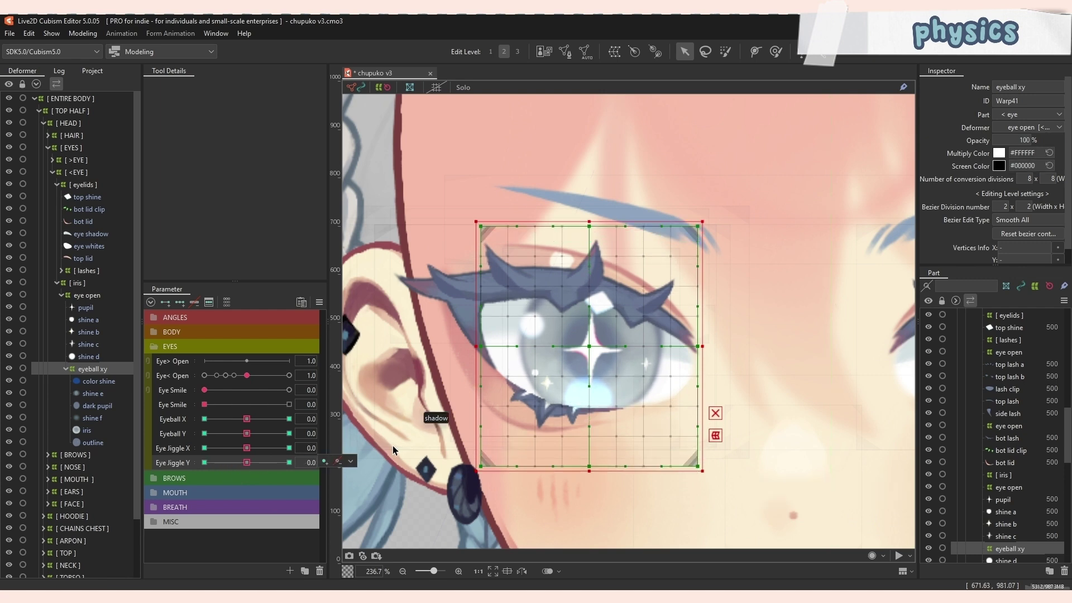
Add three blend-shape keys each on Eye Jiggle X and Eye Jiggle Y for the dark pupil mesh.
{"action": "left_click", "coordinate": [104, 381]}
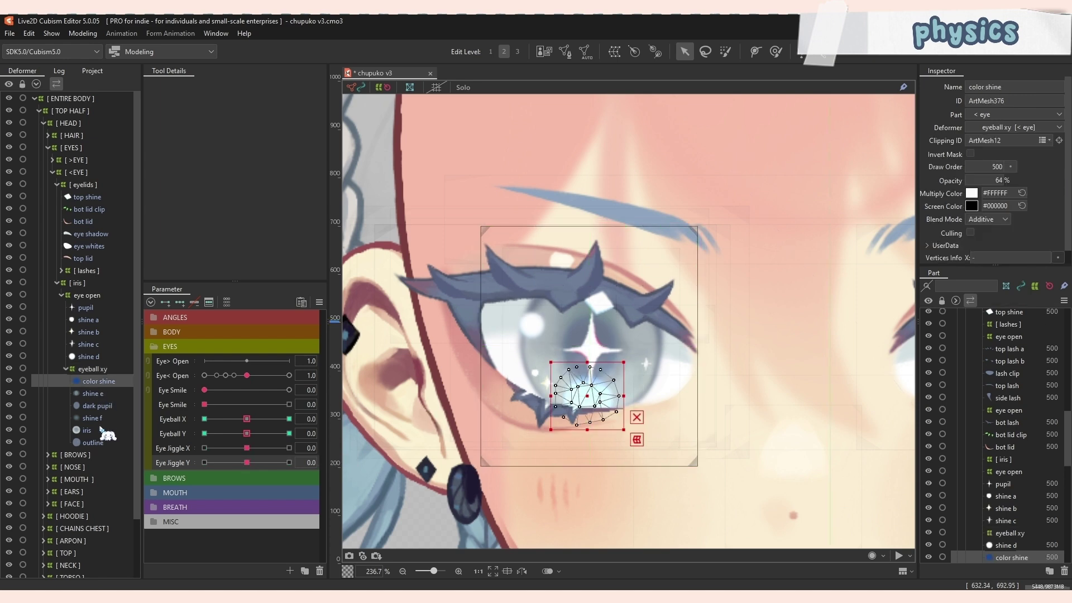
{"action": "left_click", "coordinate": [93, 442]}
{"action": "left_click", "coordinate": [101, 407]}
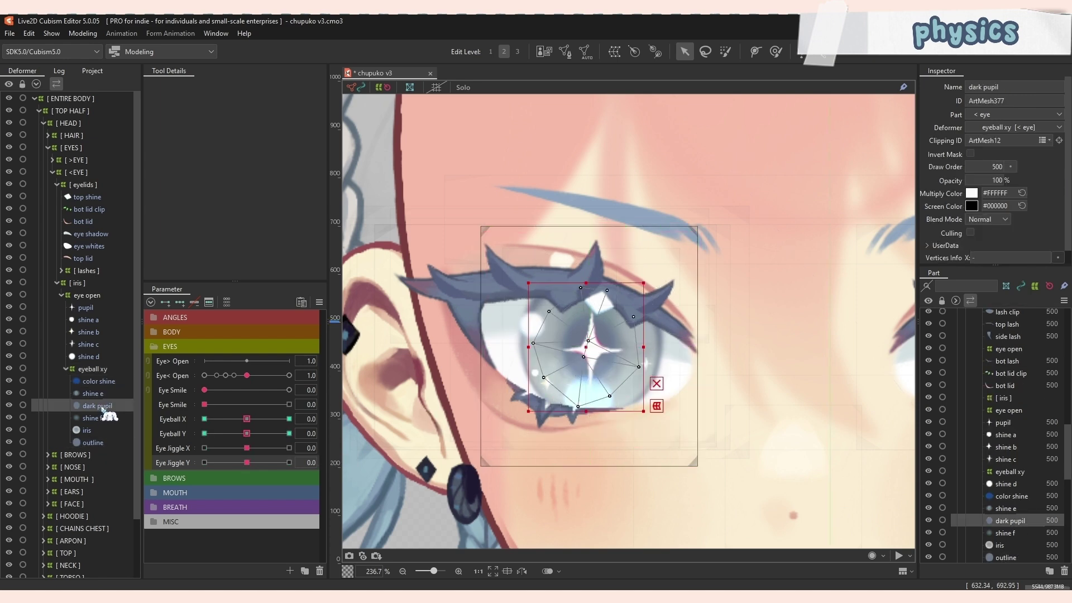
{"action": "left_click", "coordinate": [186, 452]}
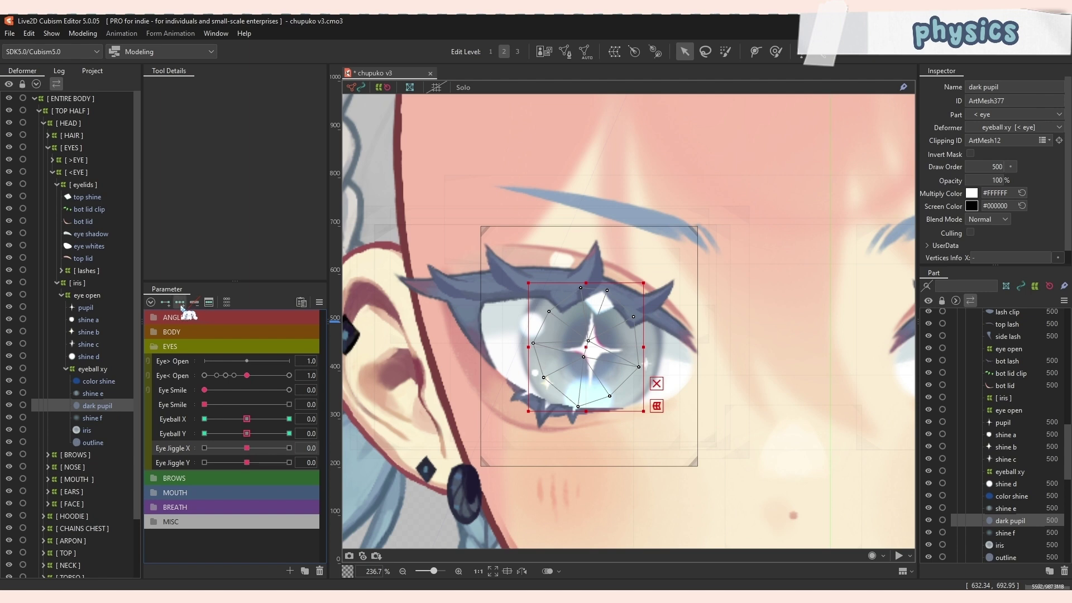
{"action": "left_click", "coordinate": [180, 303]}
{"action": "left_click", "coordinate": [169, 458]}
Adjust the dark pupil's width at the Eye Jiggle X extremes and its height at the Eye Jiggle Y extremes, and return both parameters to 0.0.
{"action": "left_click", "coordinate": [289, 448]}
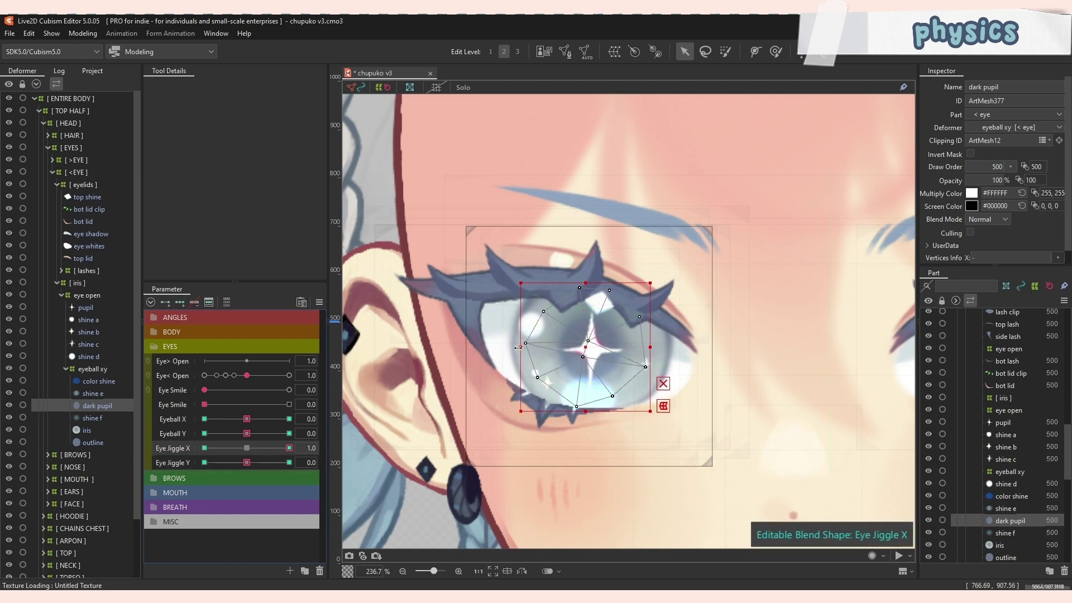
{"action": "left_click_drag", "start_coordinate": [518, 347], "coordinate": [528, 348]}
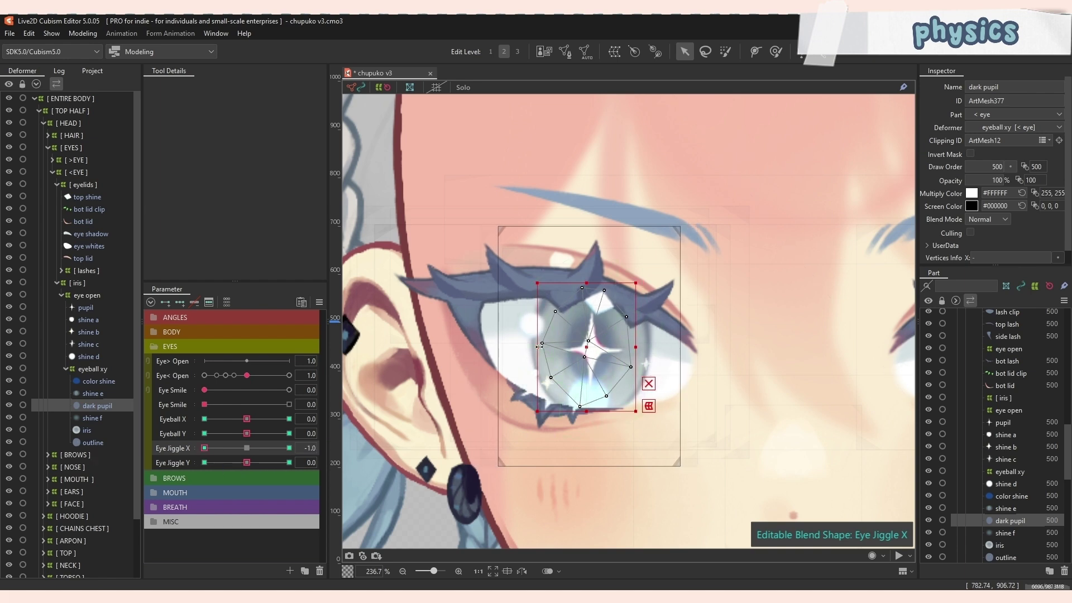
{"action": "left_click", "coordinate": [289, 463]}
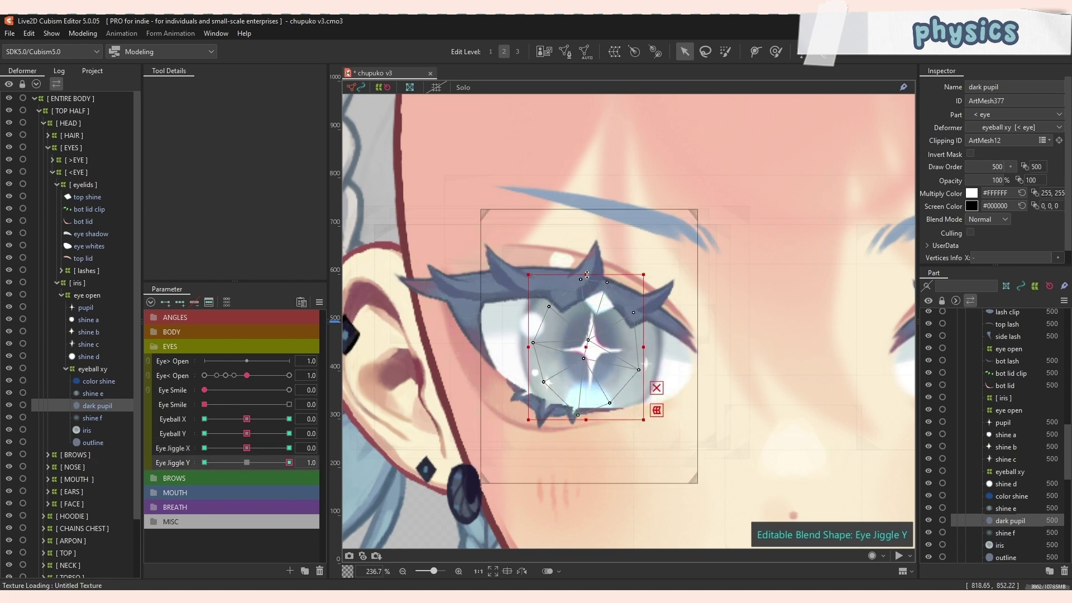
{"action": "left_click_drag", "start_coordinate": [587, 275], "coordinate": [587, 294]}
{"action": "left_click", "coordinate": [205, 462]}
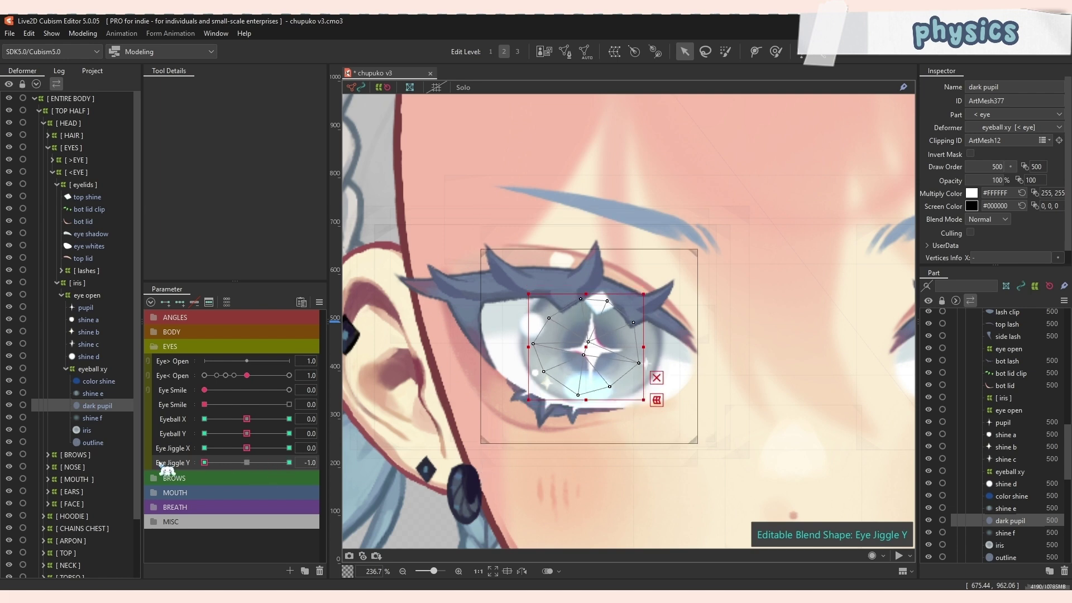
{"action": "left_click", "coordinate": [247, 462]}
{"action": "left_click", "coordinate": [246, 447]}
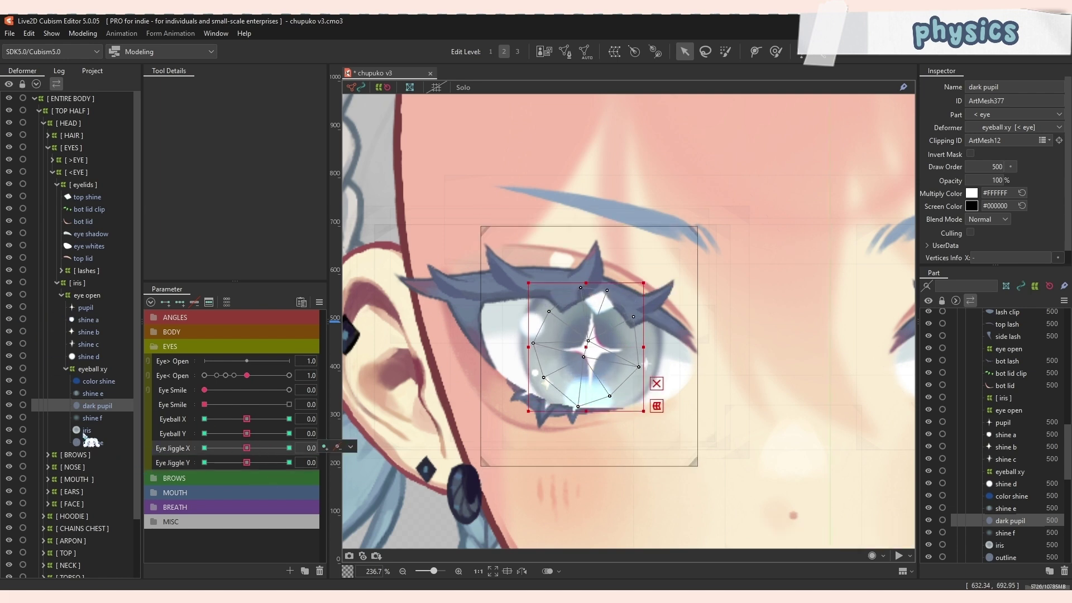
Add three blend-shape keys each on Eye Jiggle X and Eye Jiggle Y for the pupil mesh, and return both parameters to 0.0.
{"action": "left_click", "coordinate": [86, 307]}
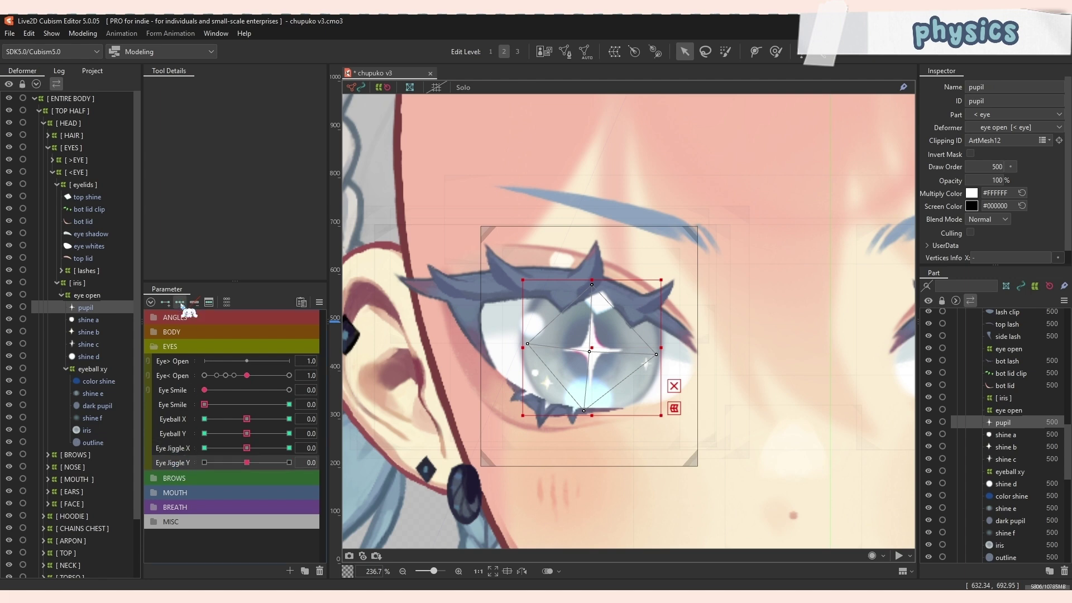
{"action": "left_click", "coordinate": [204, 447]}
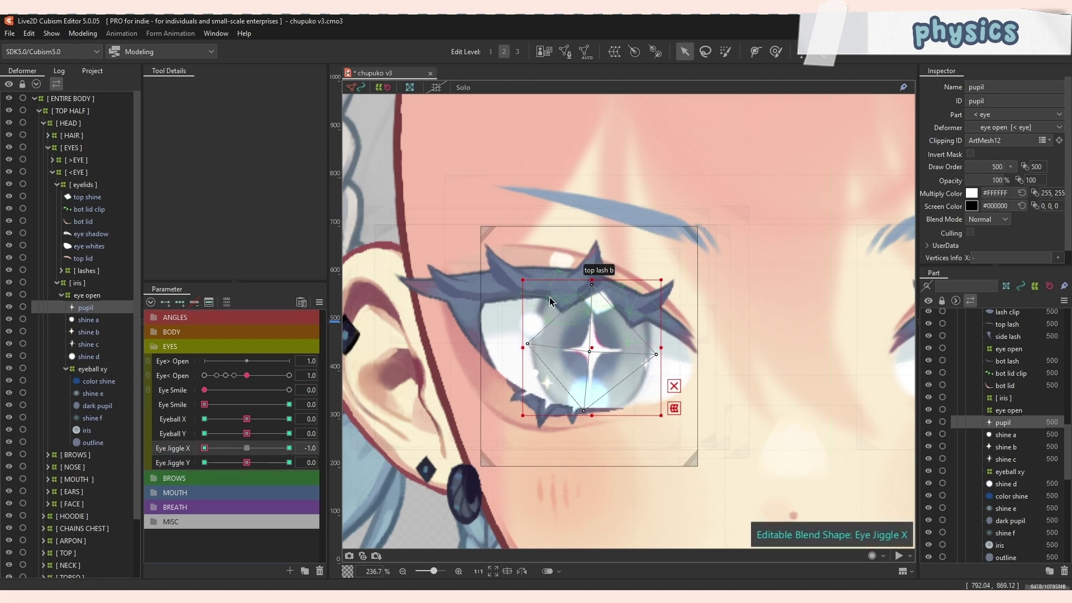
{"action": "left_click", "coordinate": [246, 447]}
{"action": "left_click", "coordinate": [246, 462]}
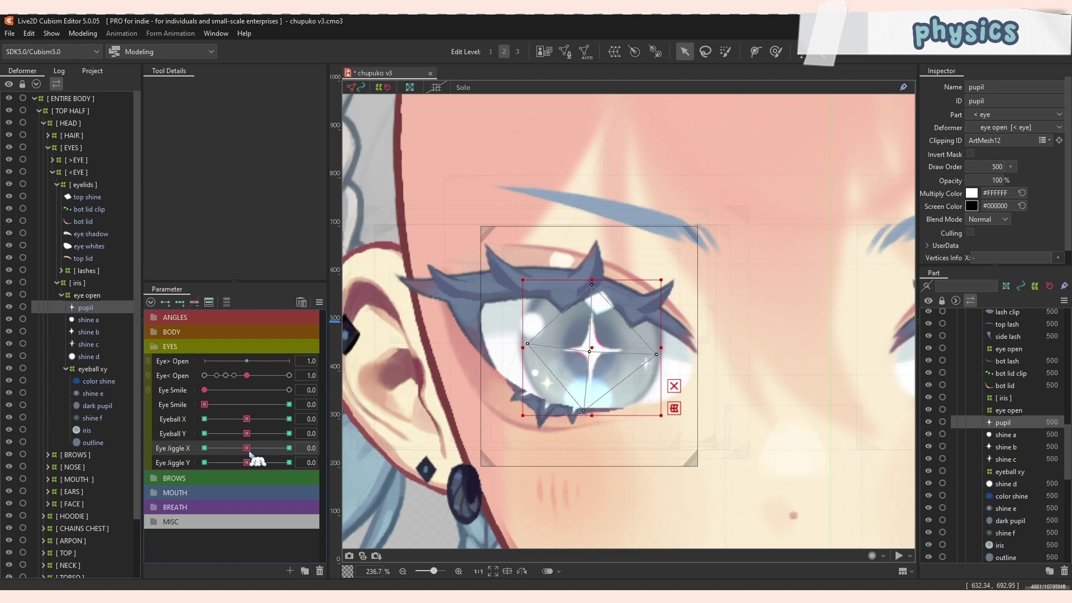
{"action": "mouse_move", "coordinate": [246, 448]}
{"action": "left_mouse_down"}
{"action": "mouse_move", "coordinate": [301, 454]}
{"action": "mouse_move", "coordinate": [219, 462]}
{"action": "mouse_move", "coordinate": [252, 455]}
{"action": "left_mouse_up"}
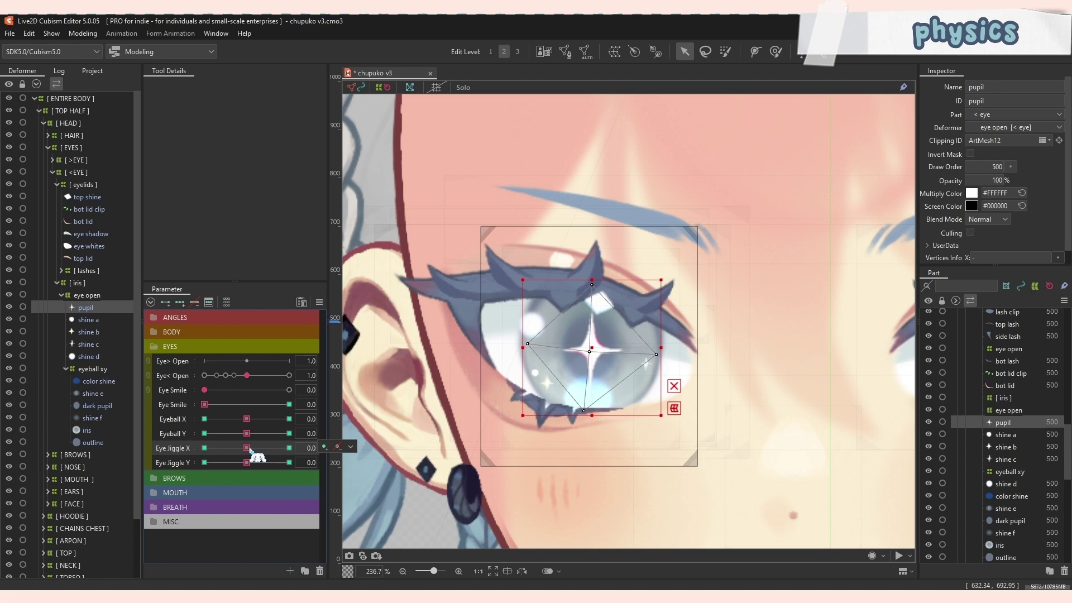
{"action": "mouse_move", "coordinate": [249, 449]}
{"action": "left_mouse_down"}
{"action": "mouse_move", "coordinate": [296, 447]}
{"action": "mouse_move", "coordinate": [212, 454]}
{"action": "mouse_move", "coordinate": [254, 449]}
{"action": "left_mouse_up"}
Enable eye blinking for the Eye> Open and Eye< Open parameters in the eye blinking and lip-sync settings.
{"action": "left_click", "coordinate": [84, 34]}
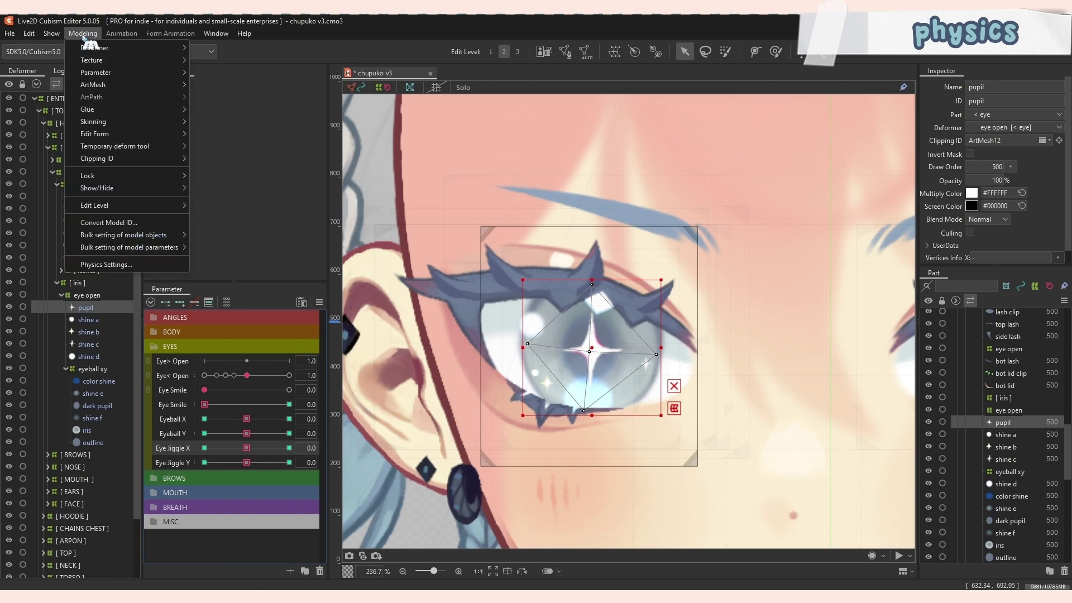
{"action": "mouse_move", "coordinate": [97, 73]}
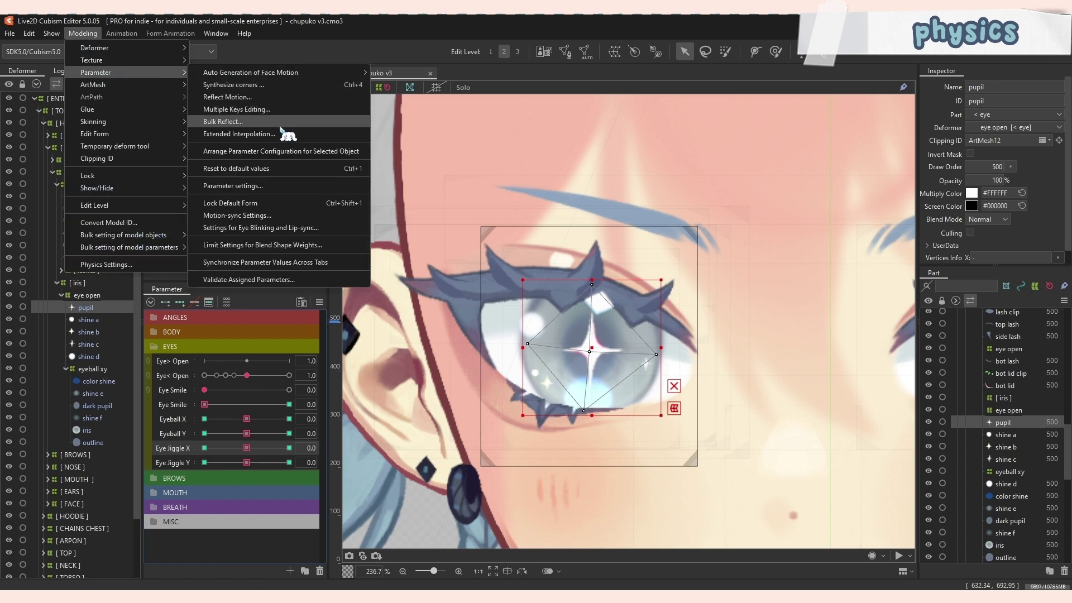
{"action": "left_click", "coordinate": [329, 232]}
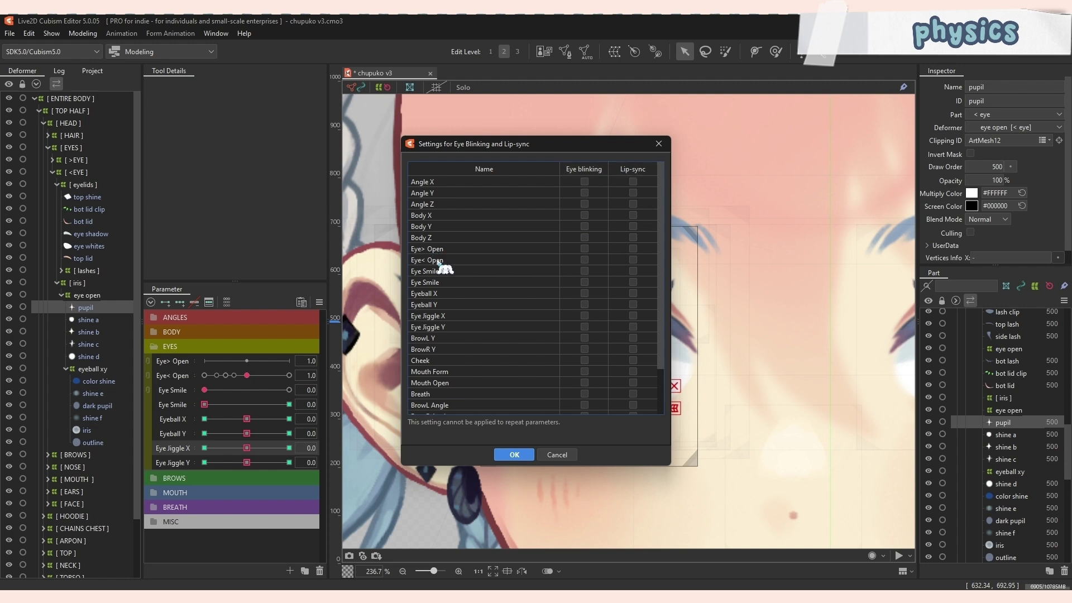
{"action": "left_click", "coordinate": [584, 249]}
{"action": "left_click", "coordinate": [514, 455]}
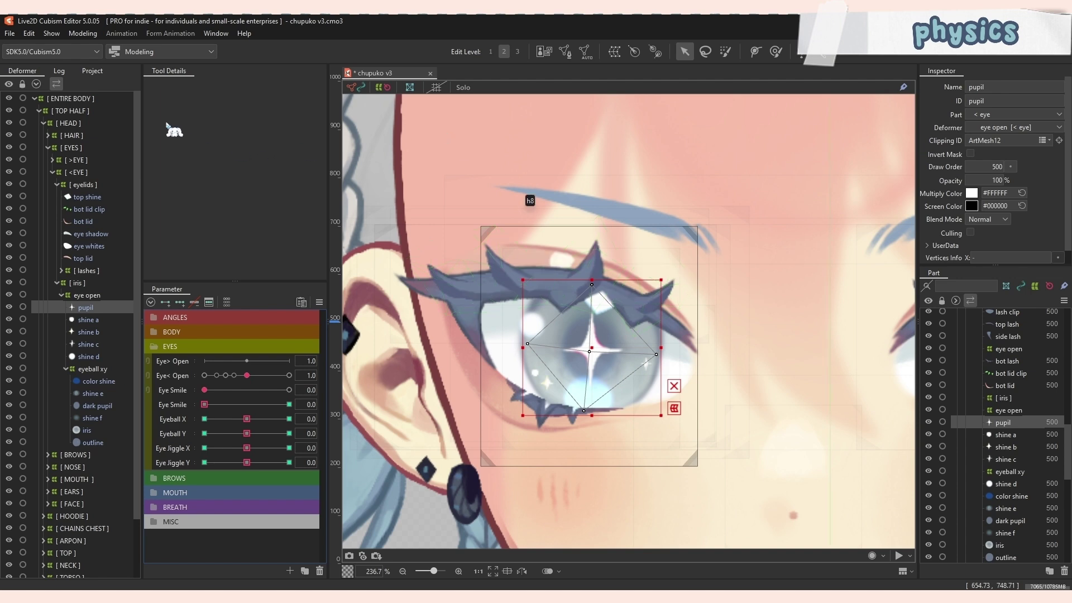
Open the physics settings and add a physics group named "eye jiggle xy" without presets.
{"action": "left_click", "coordinate": [82, 34]}
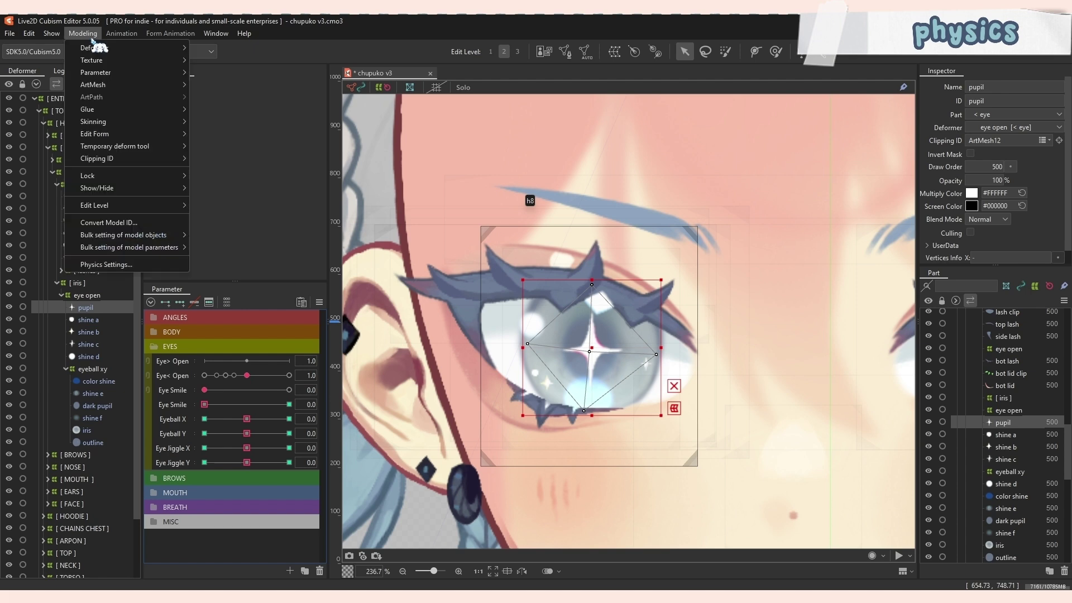
{"action": "left_click", "coordinate": [140, 267]}
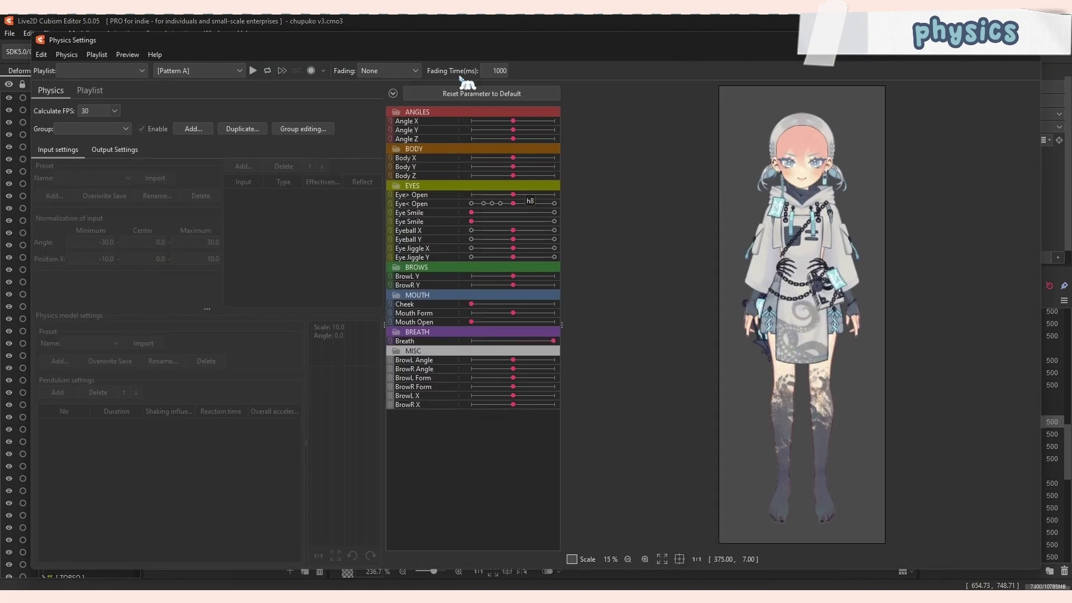
{"action": "scroll", "coordinate": [776, 184], "scroll_direction": "up", "scroll_amount": 4}
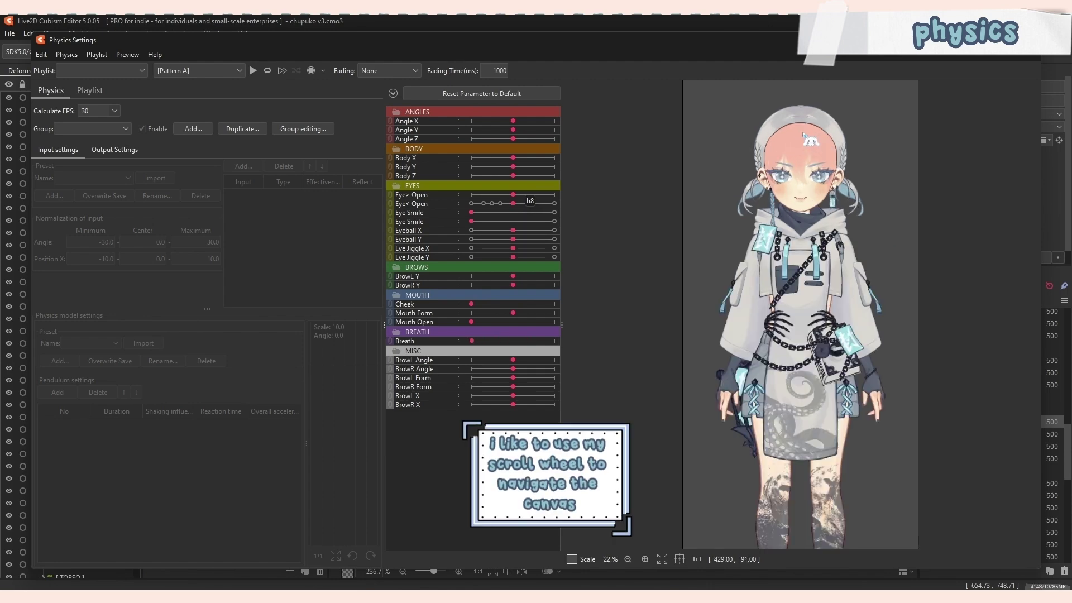
{"action": "scroll", "coordinate": [797, 155], "scroll_direction": "up", "scroll_amount": 8}
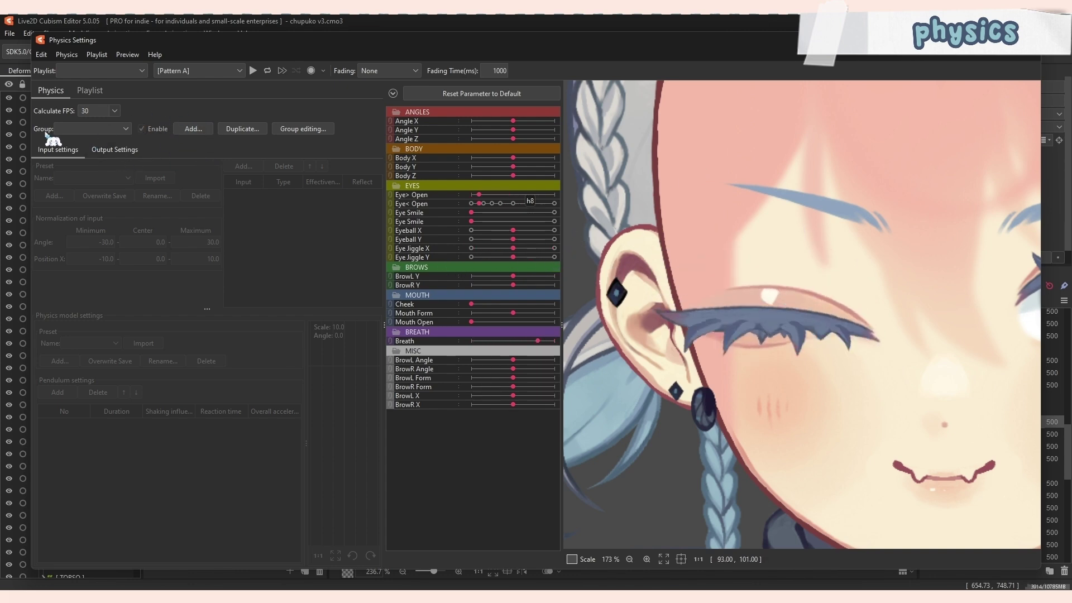
{"action": "left_click", "coordinate": [189, 130]}
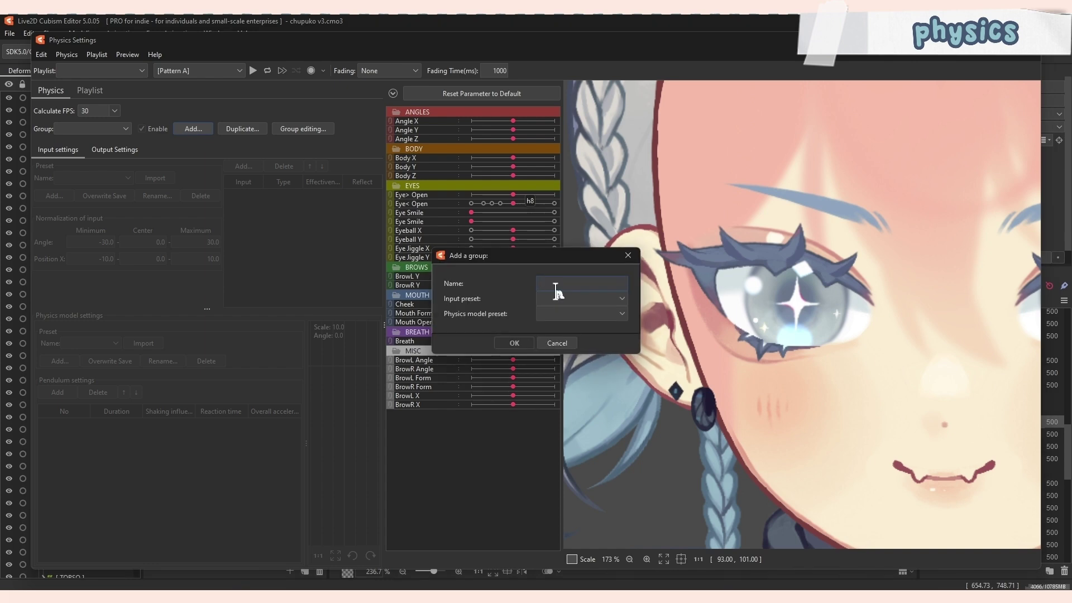
{"action": "type", "text": "eye jiggle xy"}
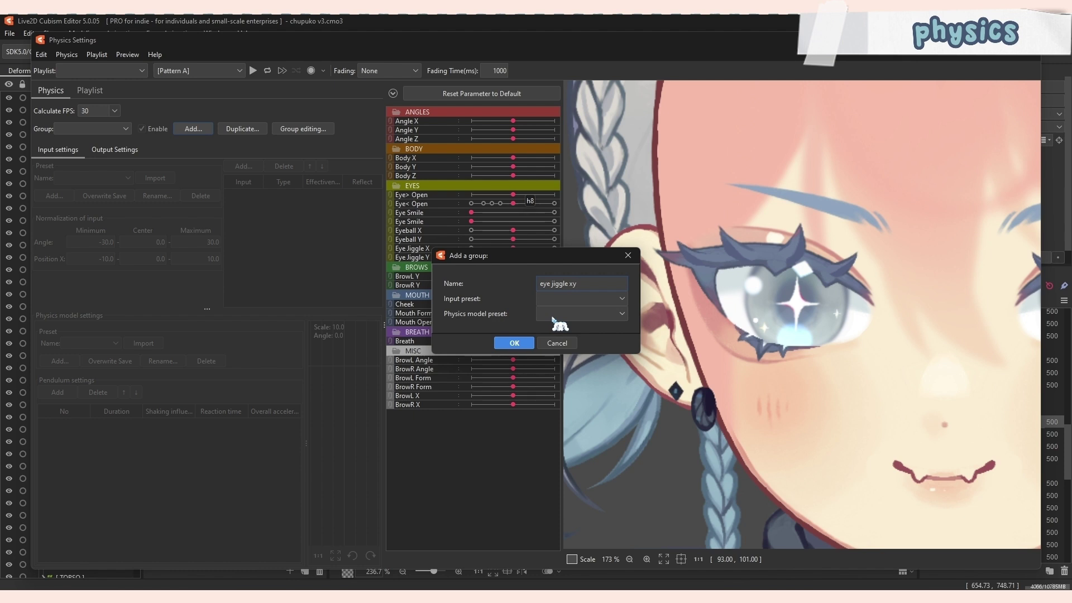
{"action": "left_click", "coordinate": [514, 343]}
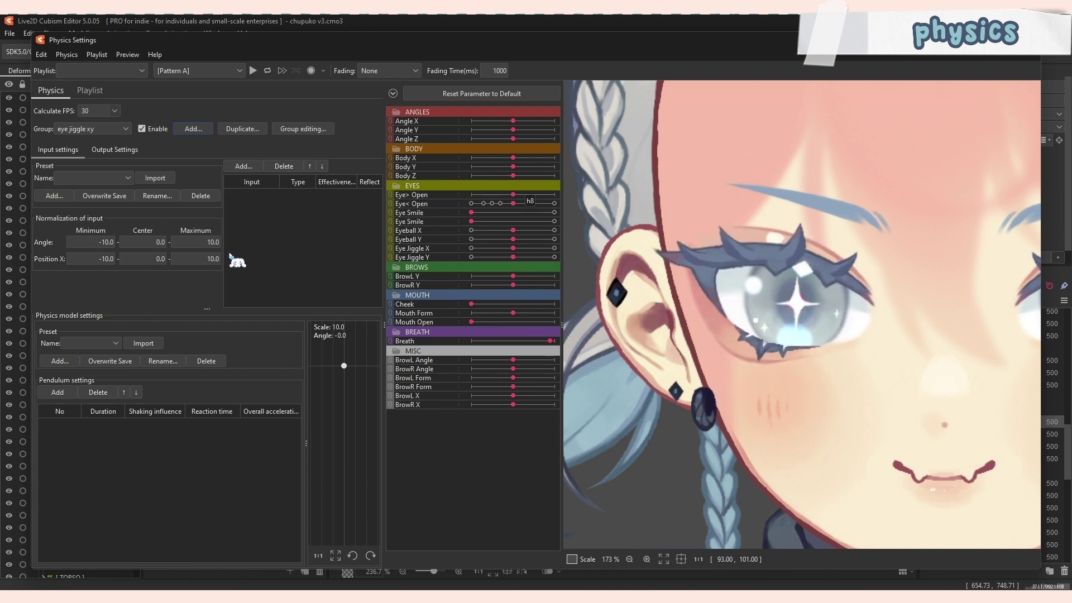
Add Eye> Open and Eye< Open as Position X inputs of the group, each with an effectiveness of 50.
{"action": "left_click", "coordinate": [243, 166]}
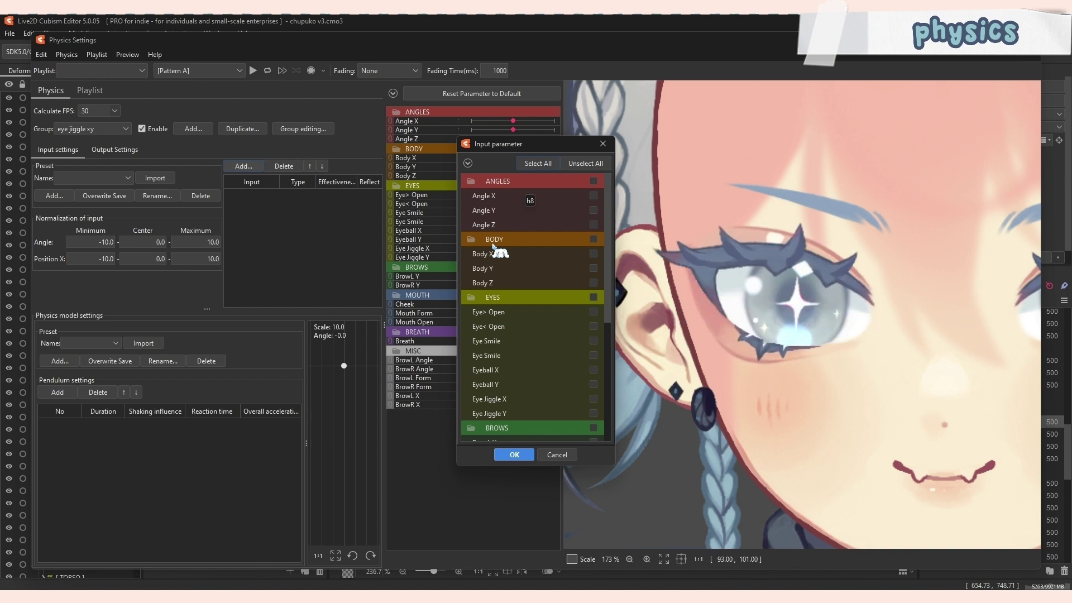
{"action": "left_click", "coordinate": [593, 311]}
{"action": "left_click", "coordinate": [593, 326]}
{"action": "left_click", "coordinate": [514, 454]}
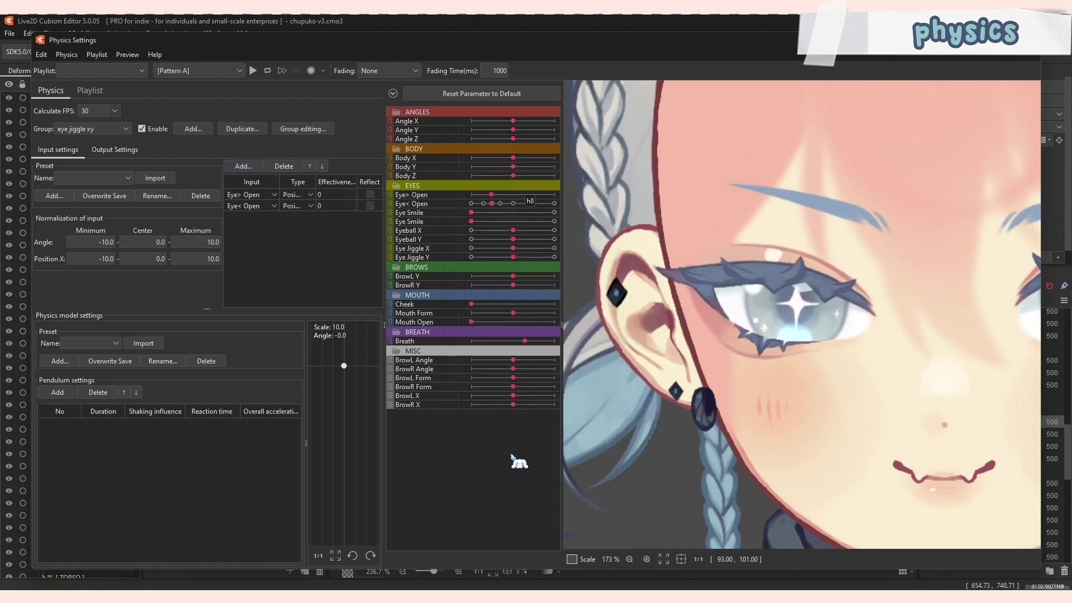
{"action": "left_click", "coordinate": [306, 195]}
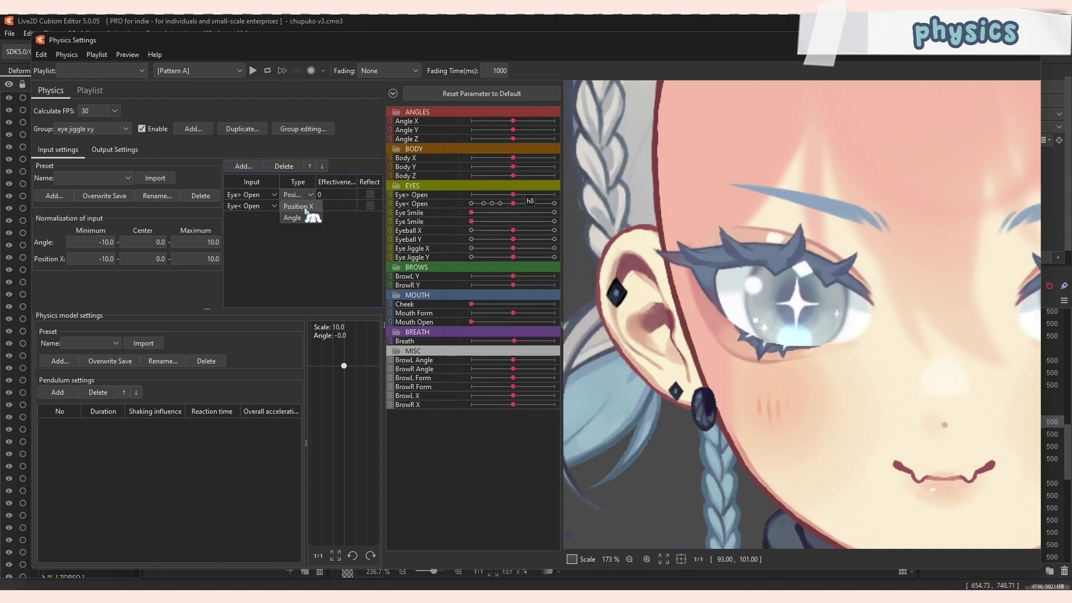
{"action": "left_click", "coordinate": [306, 206]}
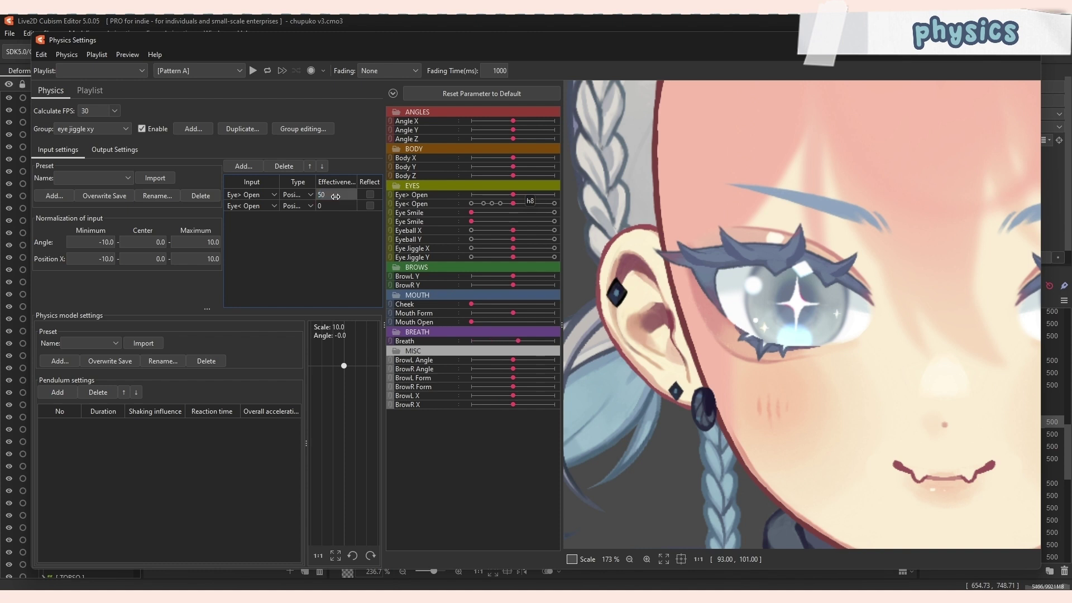
{"action": "left_click", "coordinate": [337, 206]}
{"action": "type", "text": "50"}
{"action": "key", "text": "Return"}
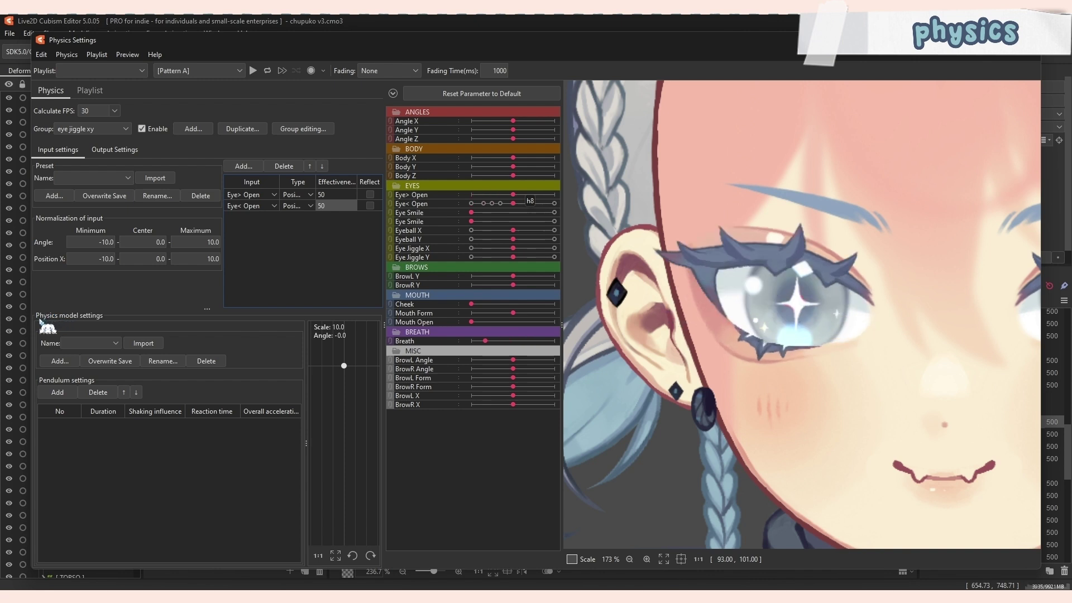
Import the Hair (Short) preset as the group's physics model.
{"action": "left_click", "coordinate": [114, 343]}
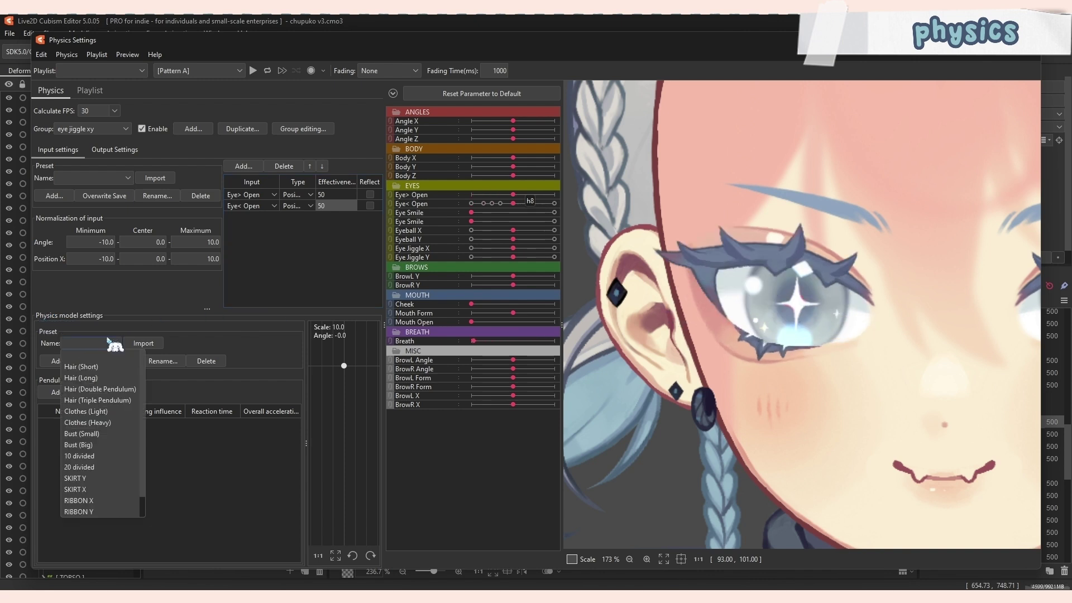
{"action": "left_click", "coordinate": [135, 351]}
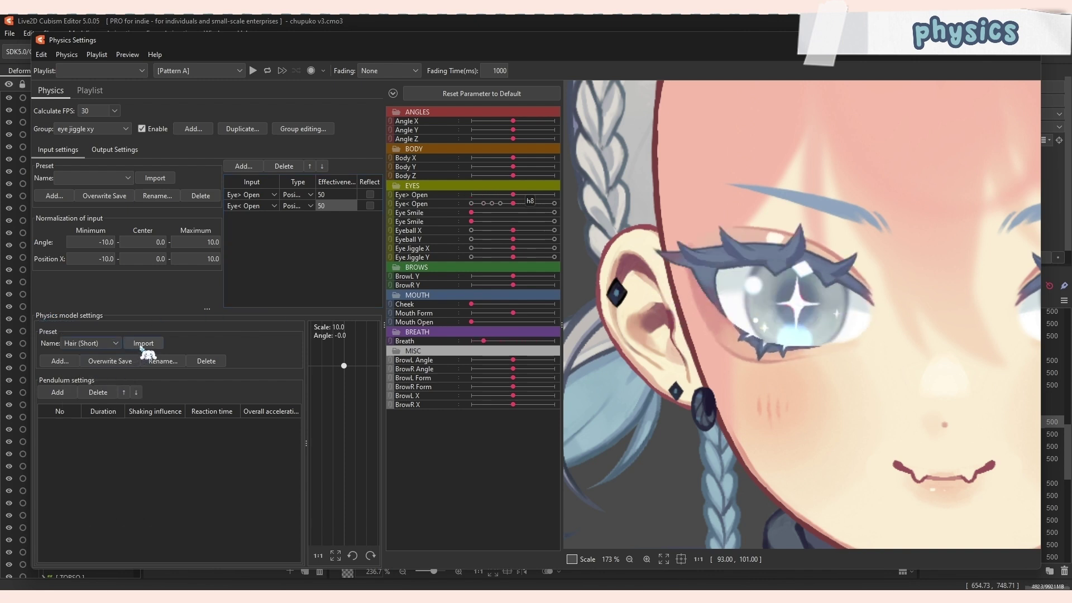
{"action": "left_click", "coordinate": [142, 344]}
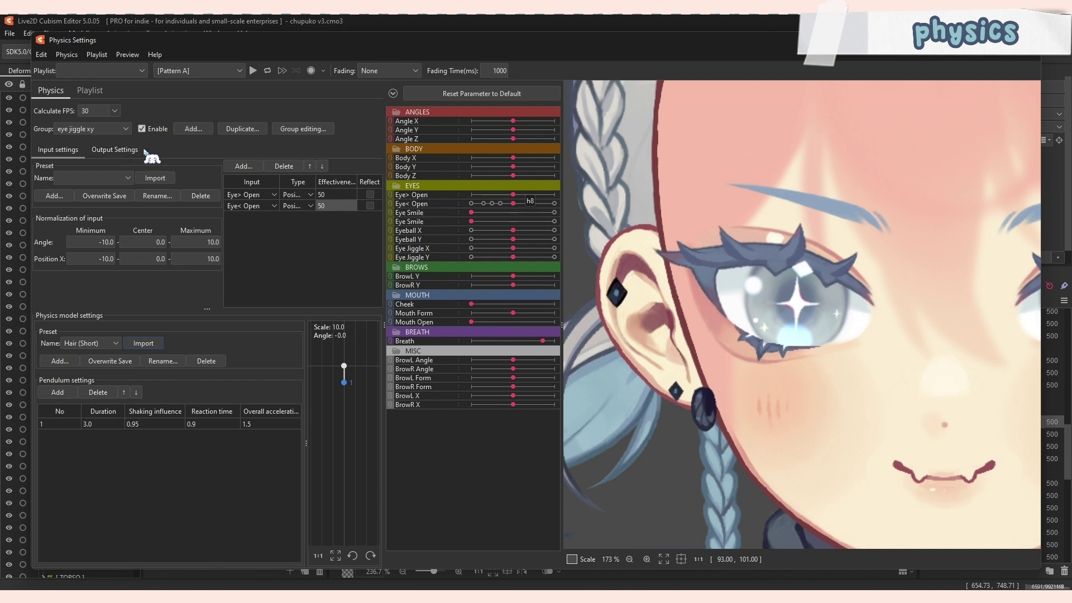
Add Eye Jiggle X and Eye Jiggle Y as output parameters of the eye jiggle xy group.
{"action": "left_click", "coordinate": [112, 150]}
{"action": "left_click", "coordinate": [53, 167]}
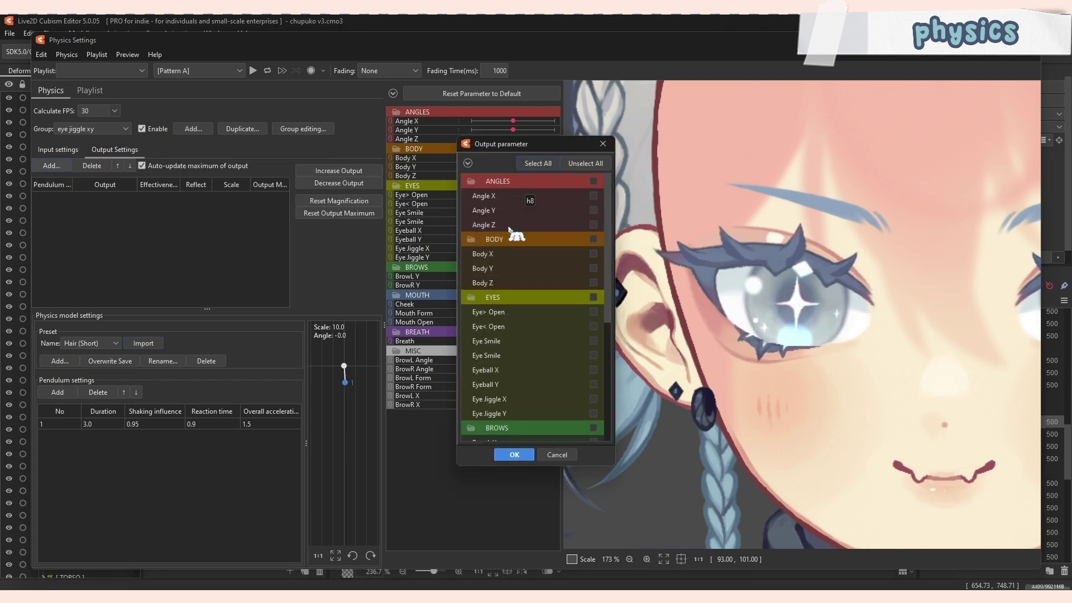
{"action": "left_click", "coordinate": [593, 412]}
{"action": "left_click", "coordinate": [593, 399]}
{"action": "left_click", "coordinate": [514, 454]}
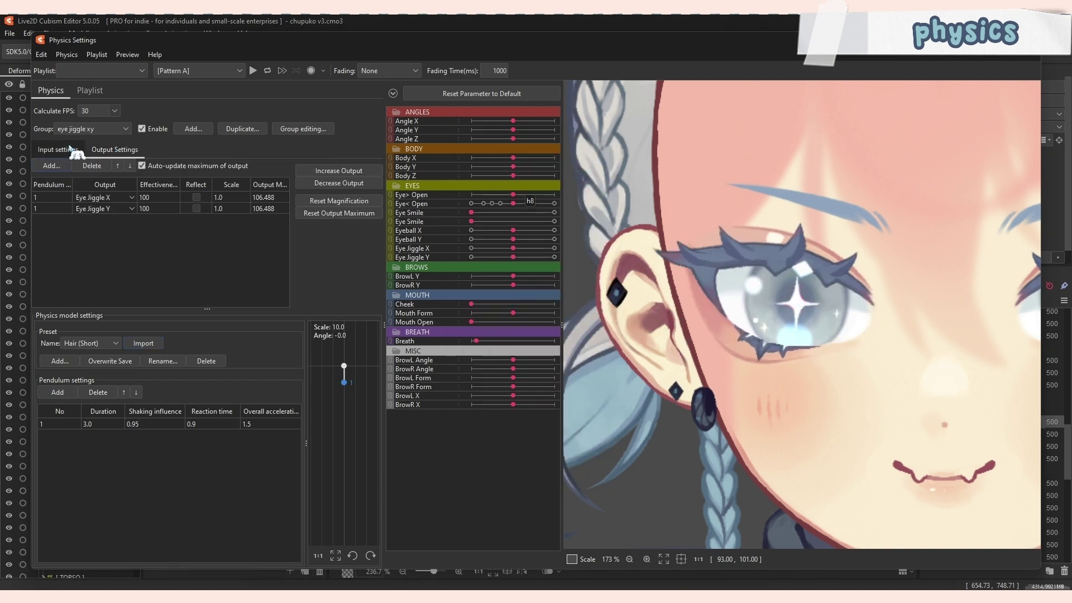
{"action": "left_click", "coordinate": [64, 148]}
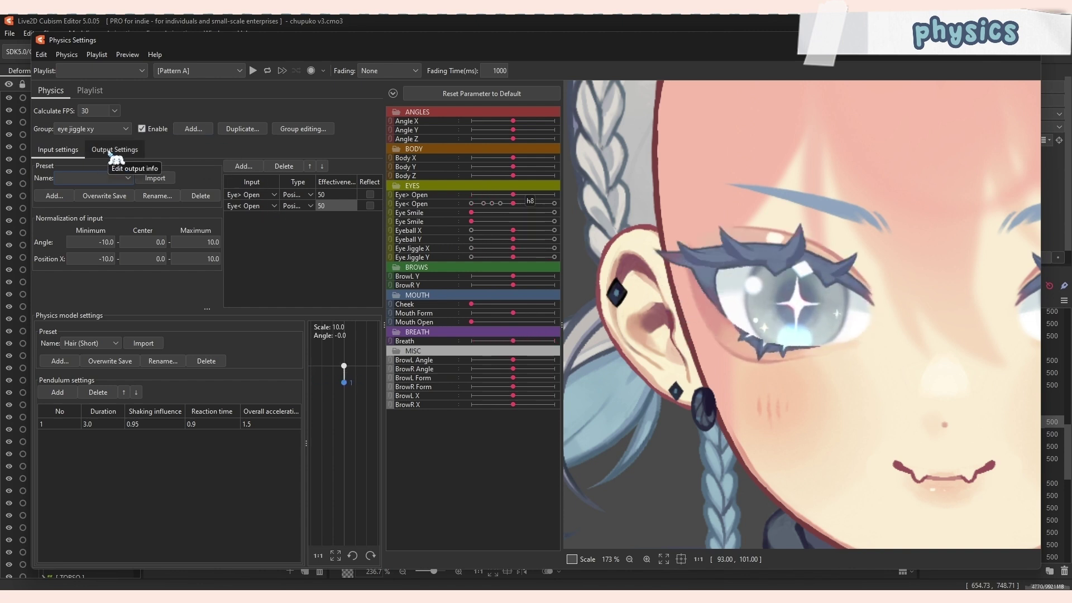
{"action": "left_click", "coordinate": [110, 152]}
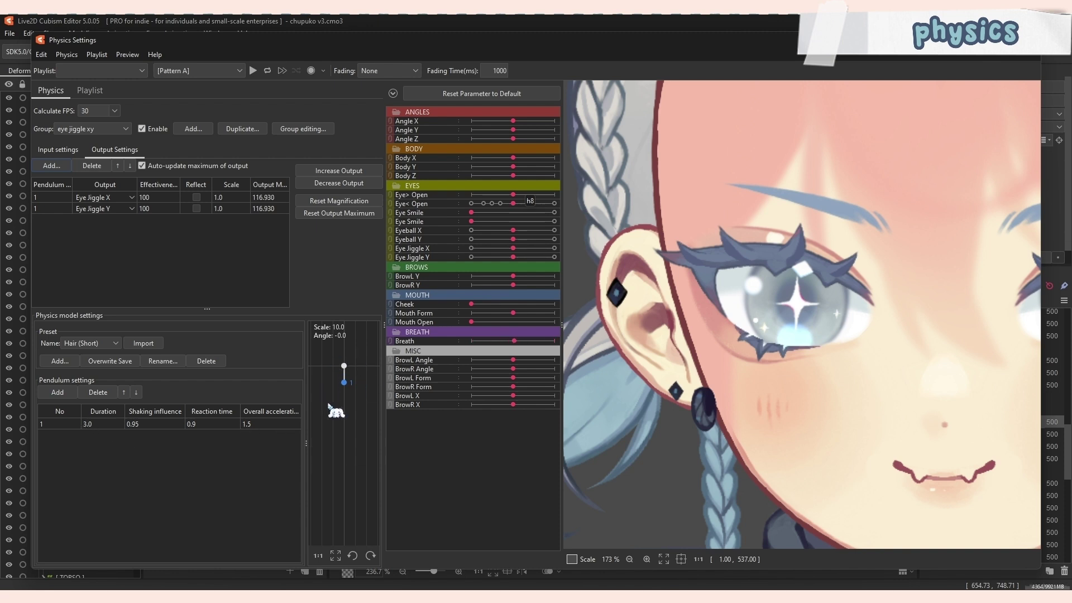
Try the pendulum with a duration of 15 and a shaking influence of 0.75.
{"action": "left_click_drag", "start_coordinate": [96, 429], "coordinate": [166, 428]}
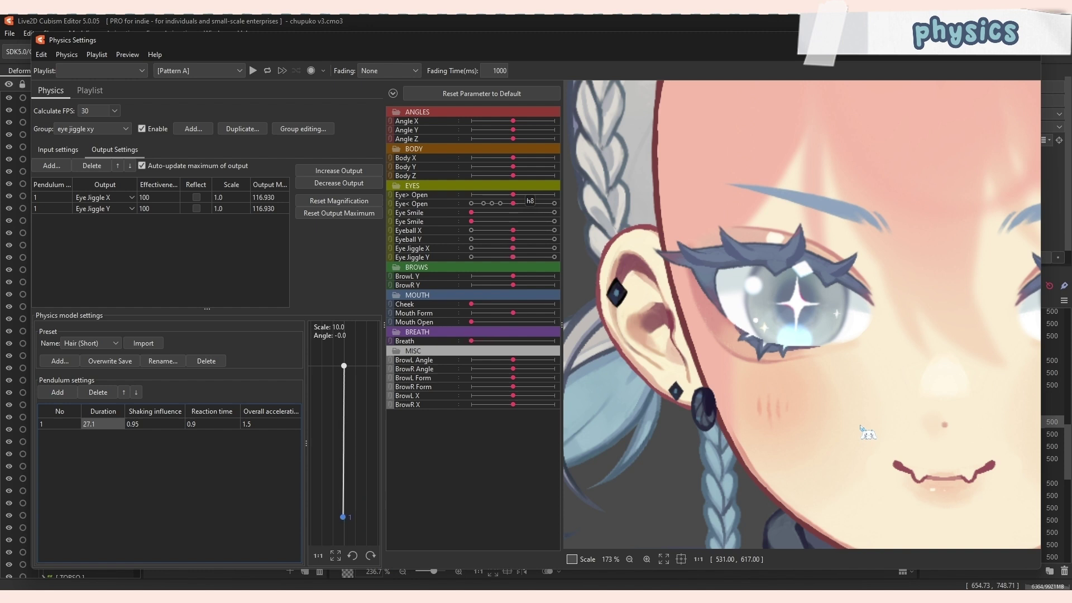
{"action": "double_click", "coordinate": [103, 424]}
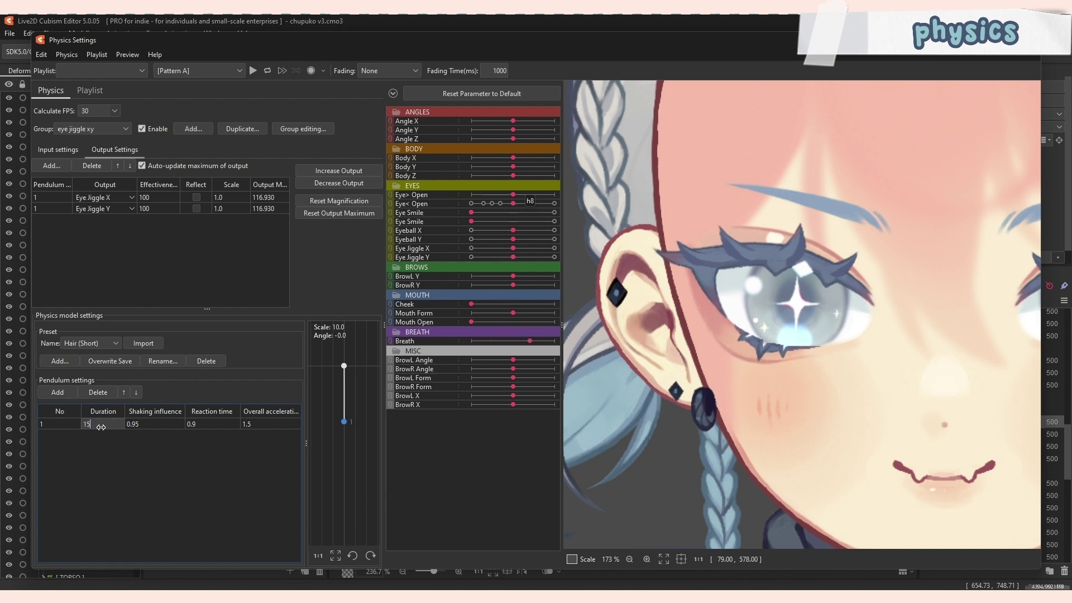
{"action": "key", "text": "Return"}
{"action": "double_click", "coordinate": [152, 424]}
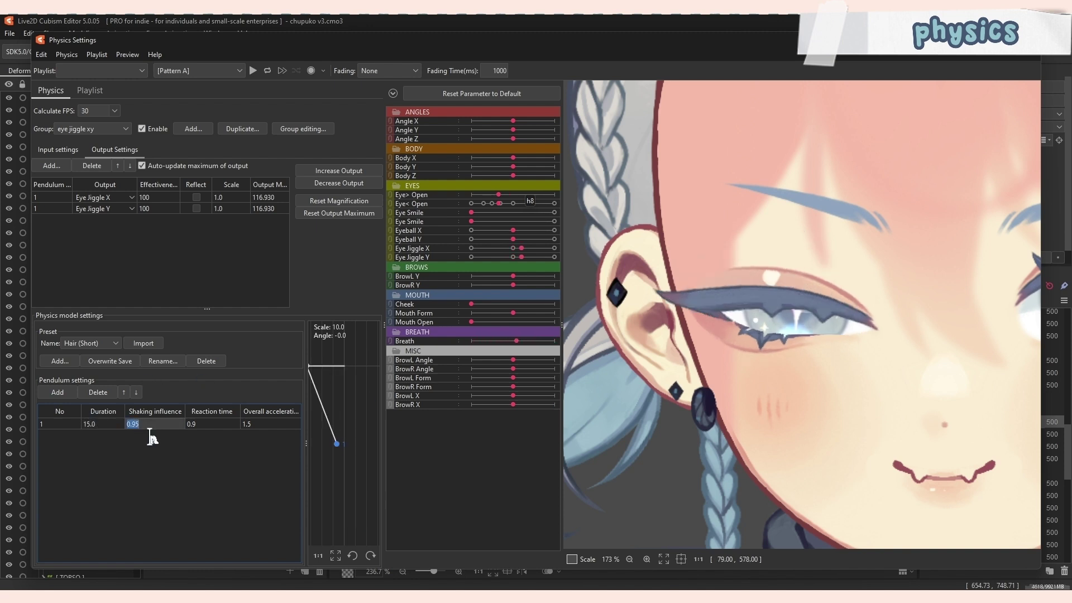
{"action": "type", "text": "."}
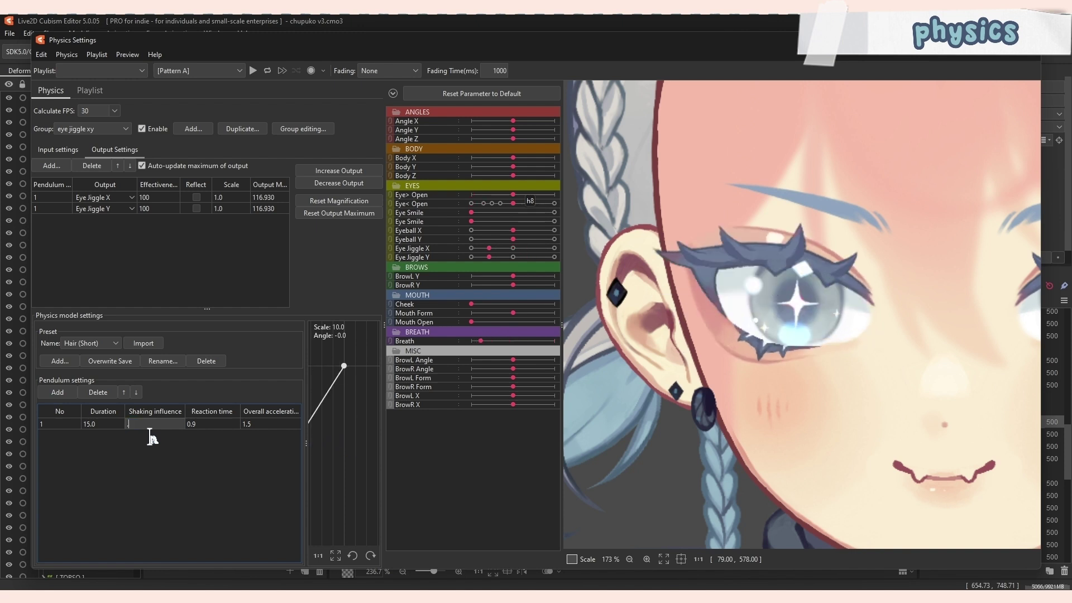
{"action": "type", "text": "75"}
{"action": "key", "text": "Return"}
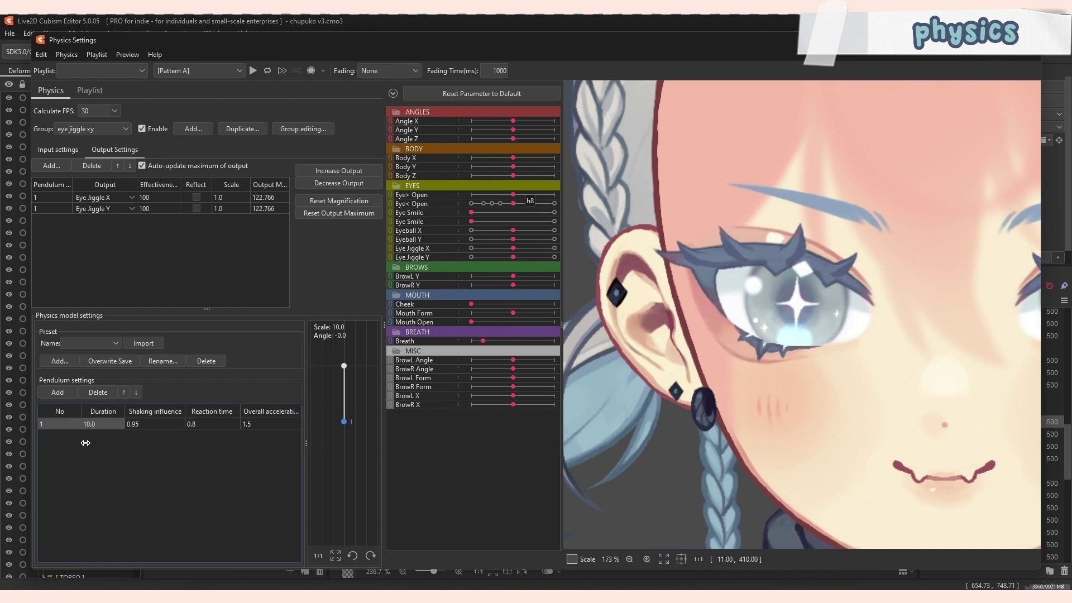
Add a second pendulum with duration 12.1 and reaction time 0.81, and assign the Eye Jiggle Y output to pendulum 2.
{"action": "left_click", "coordinate": [57, 392]}
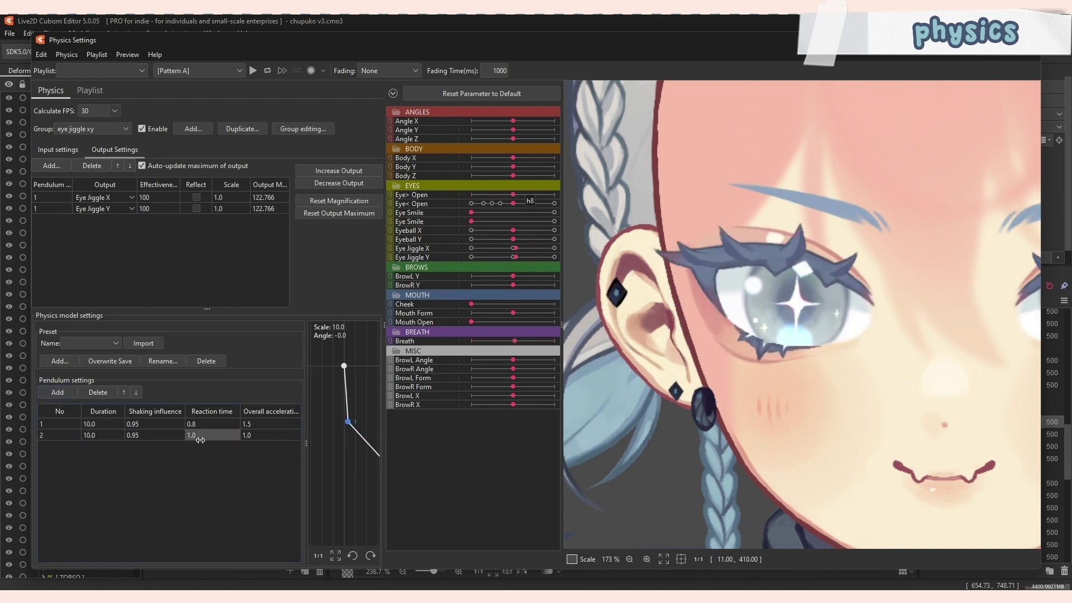
{"action": "left_click_drag", "start_coordinate": [200, 440], "coordinate": [121, 436]}
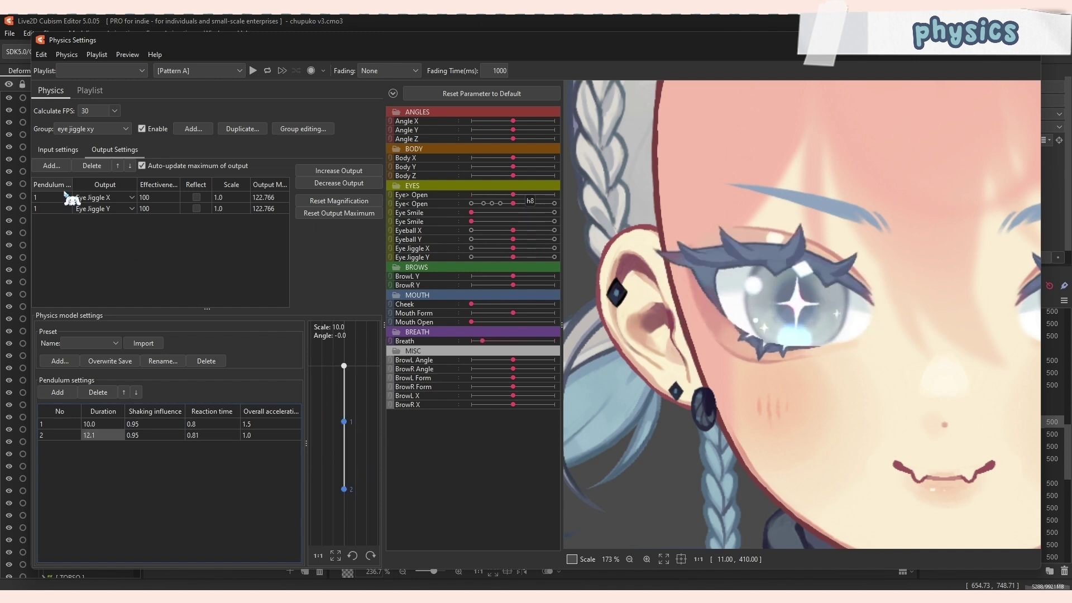
{"action": "double_click", "coordinate": [40, 211]}
{"action": "type", "text": "2"}
{"action": "key", "text": "Return"}
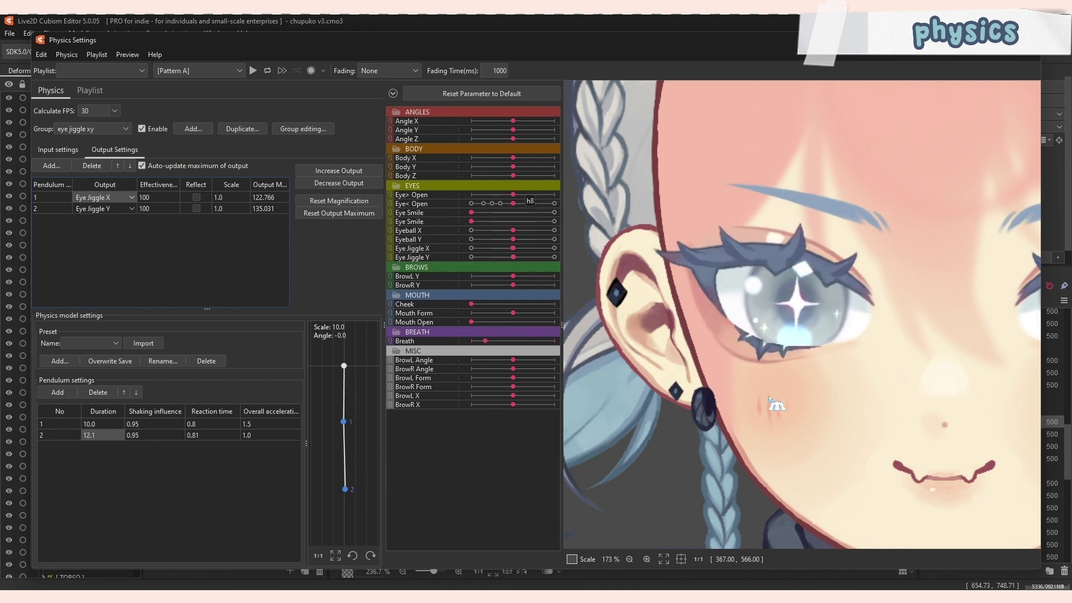
Set the second pendulum to duration 11.0, shaking influence 0.82 and overall acceleration 1.47, and review the group's input settings.
{"action": "left_click_drag", "start_coordinate": [103, 435], "coordinate": [177, 456]}
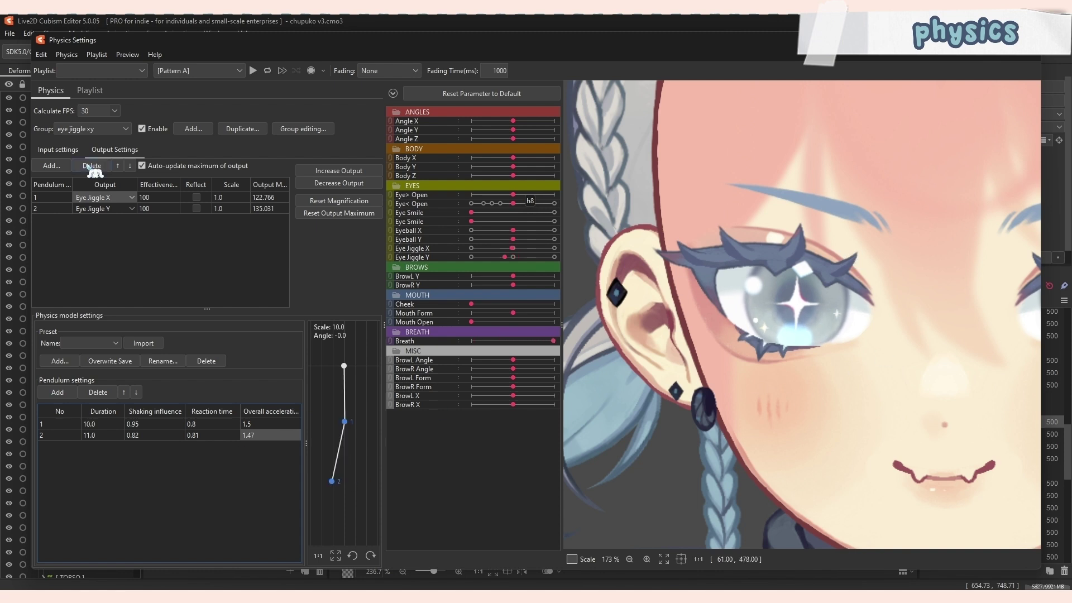
{"action": "left_click", "coordinate": [60, 150]}
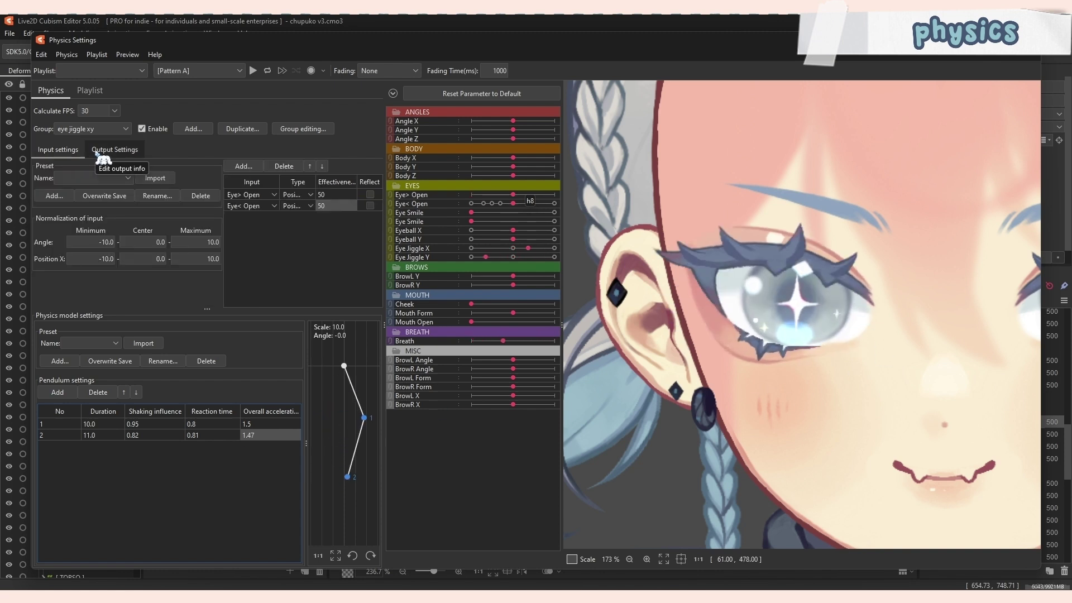
{"action": "left_click", "coordinate": [100, 151]}
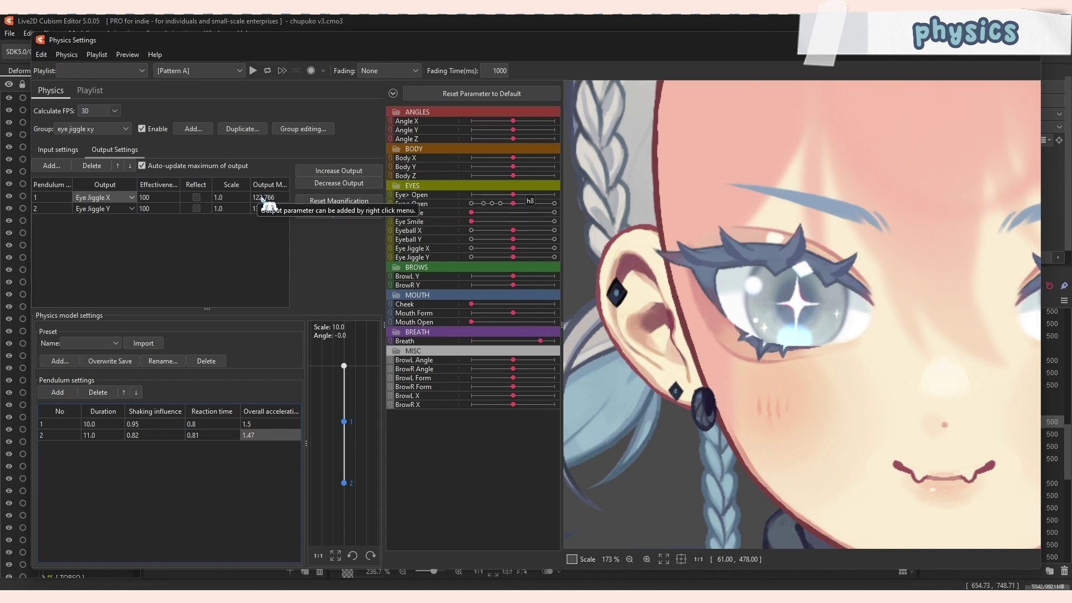
Test the eye jiggle physics on the left eye by opening and closing it in the preview.
{"action": "scroll", "coordinate": [820, 300], "scroll_direction": "up", "scroll_amount": 2}
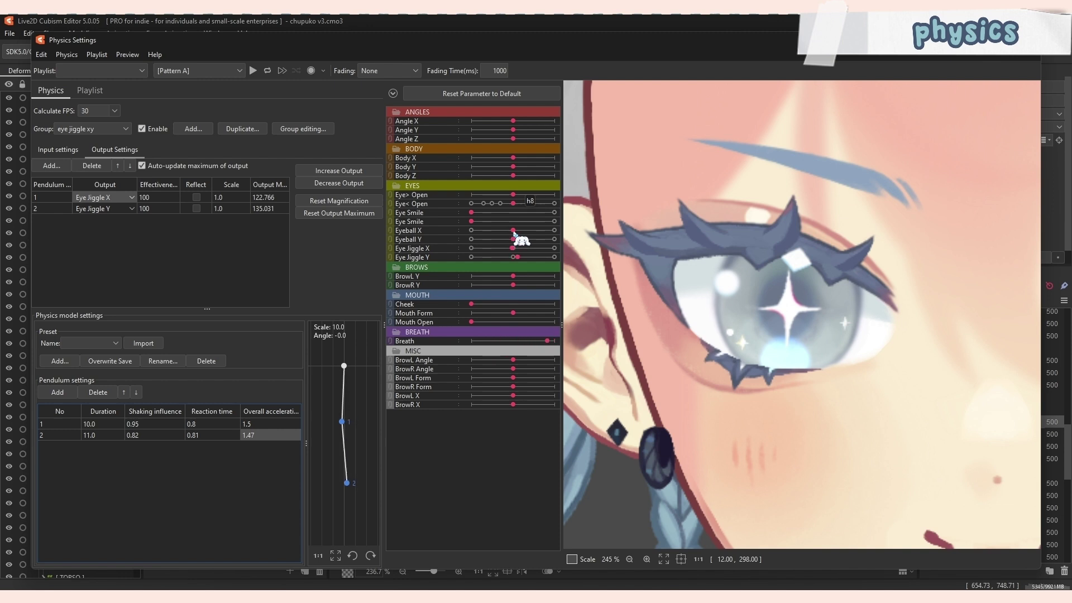
{"action": "mouse_move", "coordinate": [513, 231]}
{"action": "left_mouse_down"}
{"action": "mouse_move", "coordinate": [483, 238]}
{"action": "mouse_move", "coordinate": [513, 237]}
{"action": "left_mouse_up"}
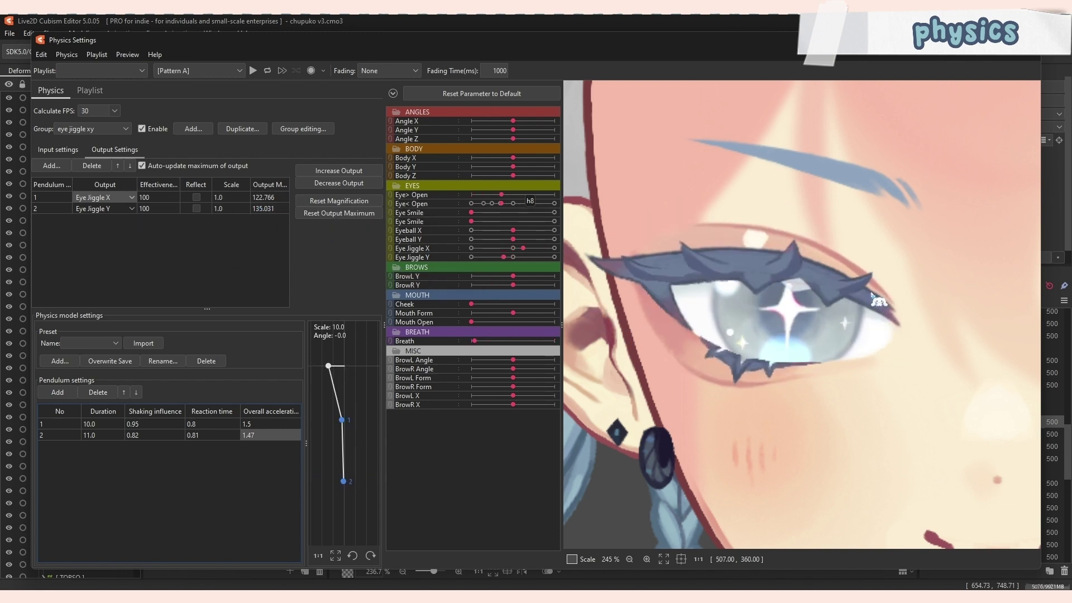
{"action": "scroll", "coordinate": [773, 297], "scroll_direction": "down", "scroll_amount": 4}
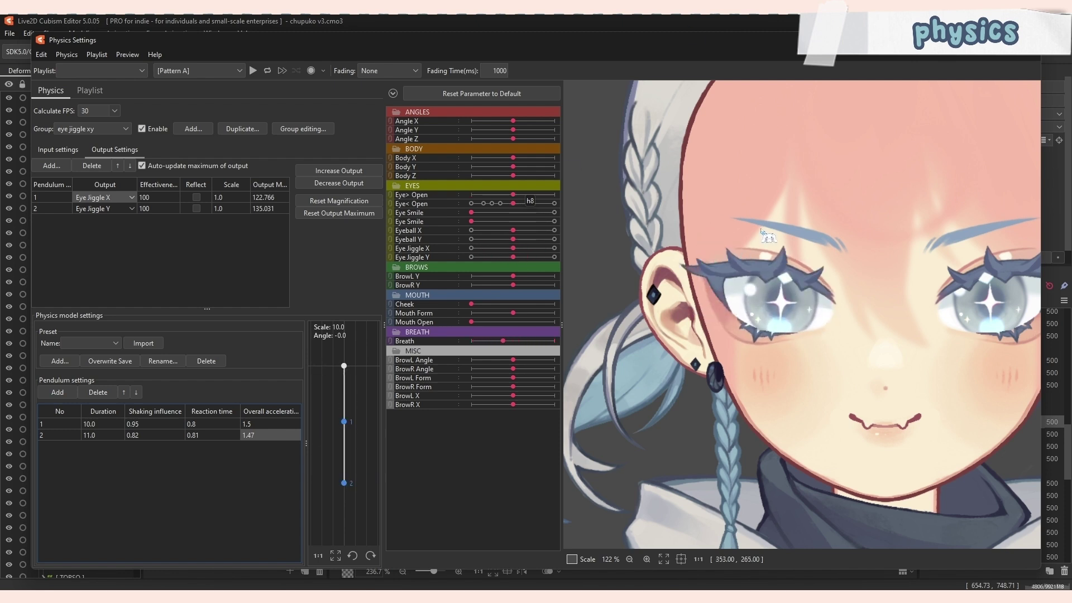
{"action": "left_click_drag", "start_coordinate": [765, 234], "coordinate": [610, 400]}
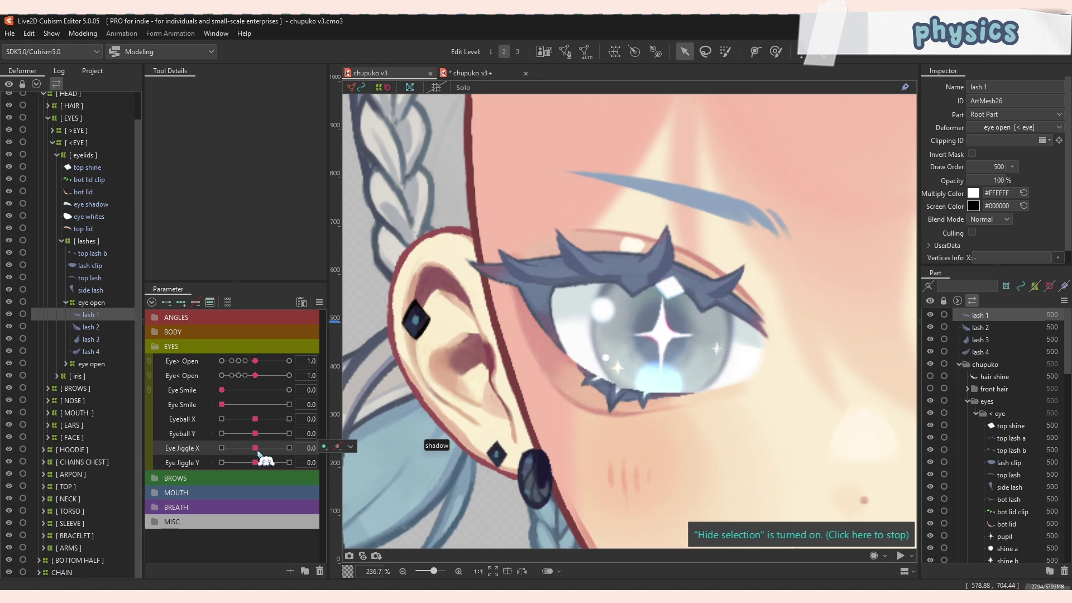
Review the left eye's lash meshes, and add three keys each on Eye Jiggle X and Eye Jiggle Y to lash 1.
{"action": "scroll", "coordinate": [714, 263], "scroll_direction": "up", "scroll_amount": 2}
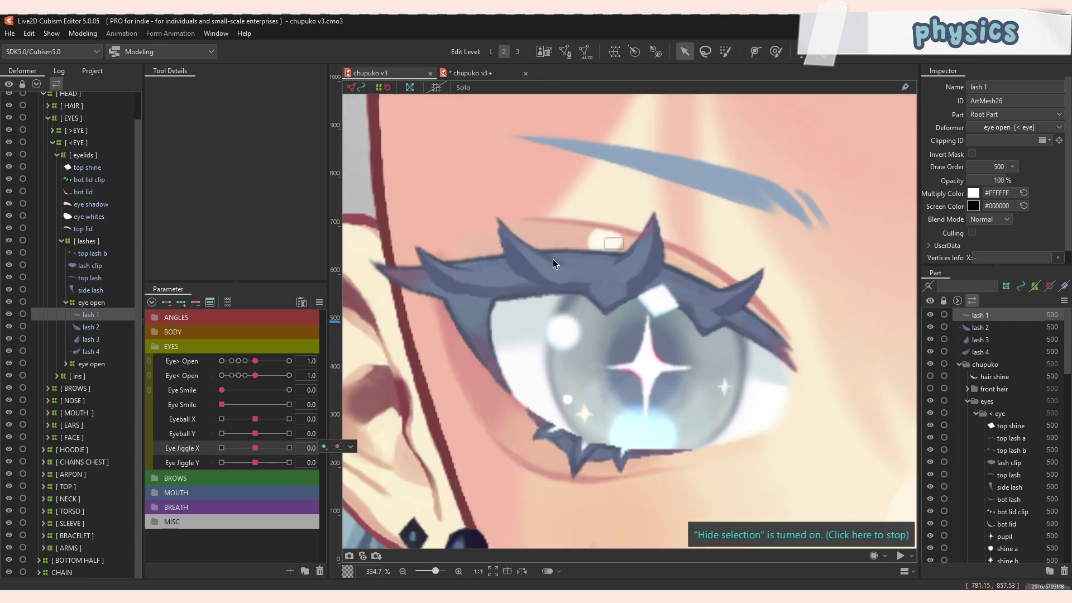
{"action": "left_click", "coordinate": [480, 297]}
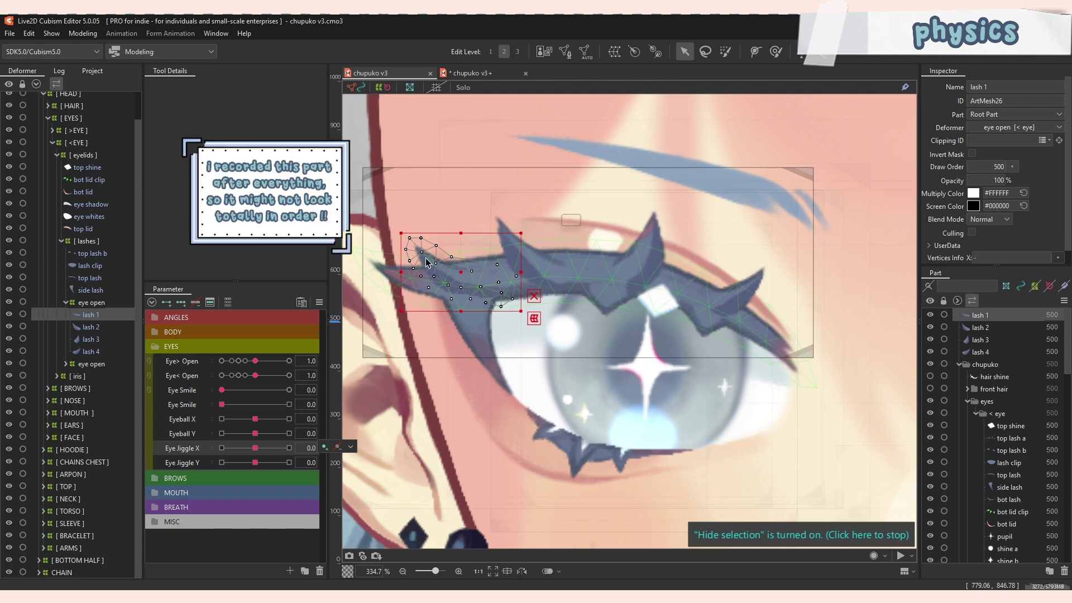
{"action": "left_click", "coordinate": [116, 327]}
{"action": "left_click", "coordinate": [116, 338]}
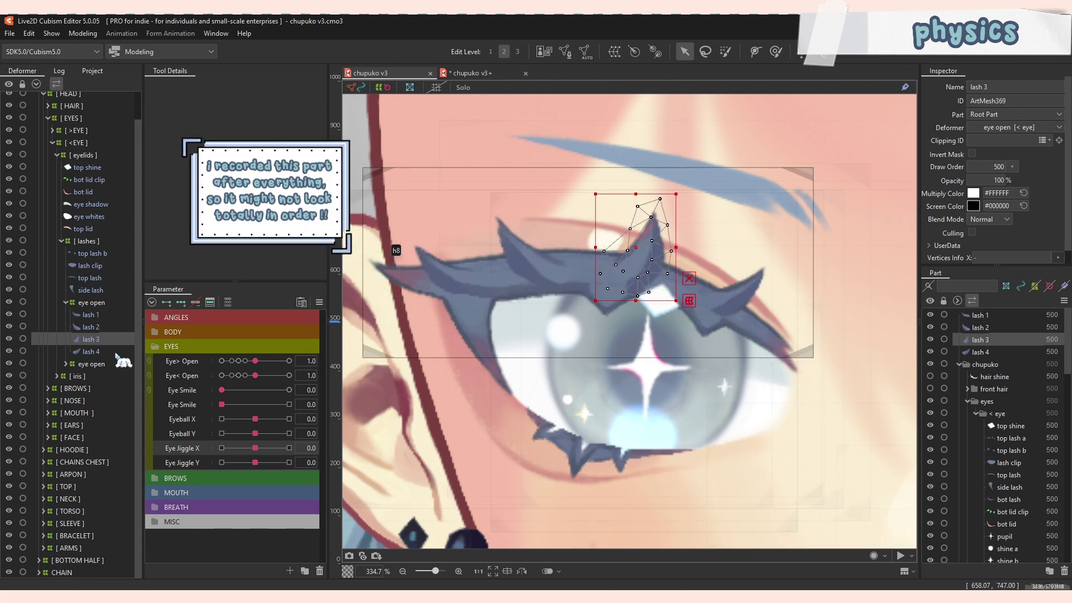
{"action": "left_click", "coordinate": [116, 350]}
{"action": "left_click", "coordinate": [116, 338]}
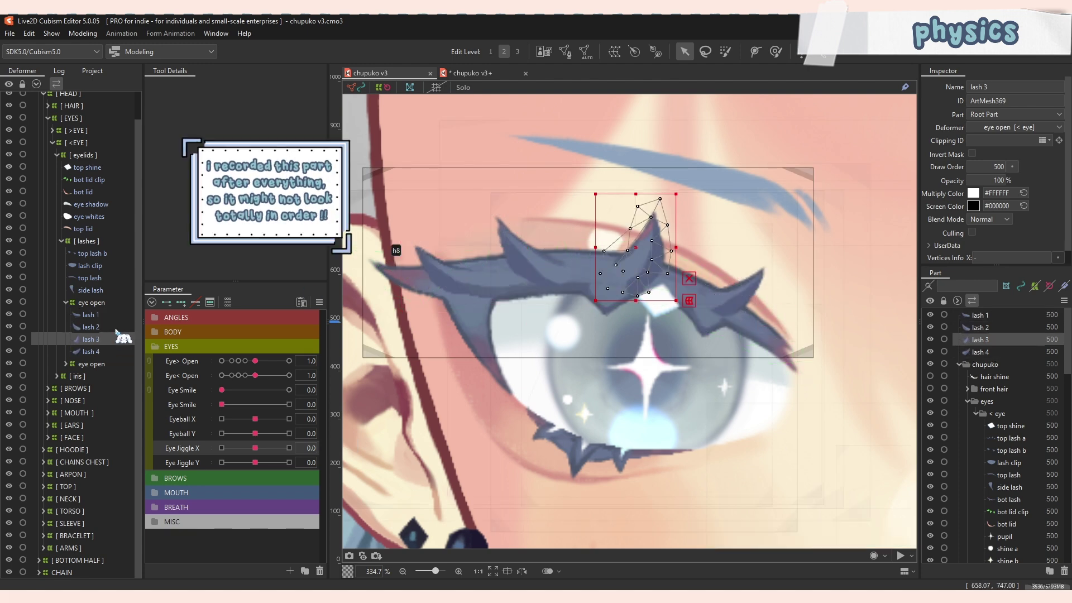
{"action": "left_click", "coordinate": [116, 315]}
{"action": "scroll", "coordinate": [358, 202], "scroll_direction": "up", "scroll_amount": 2}
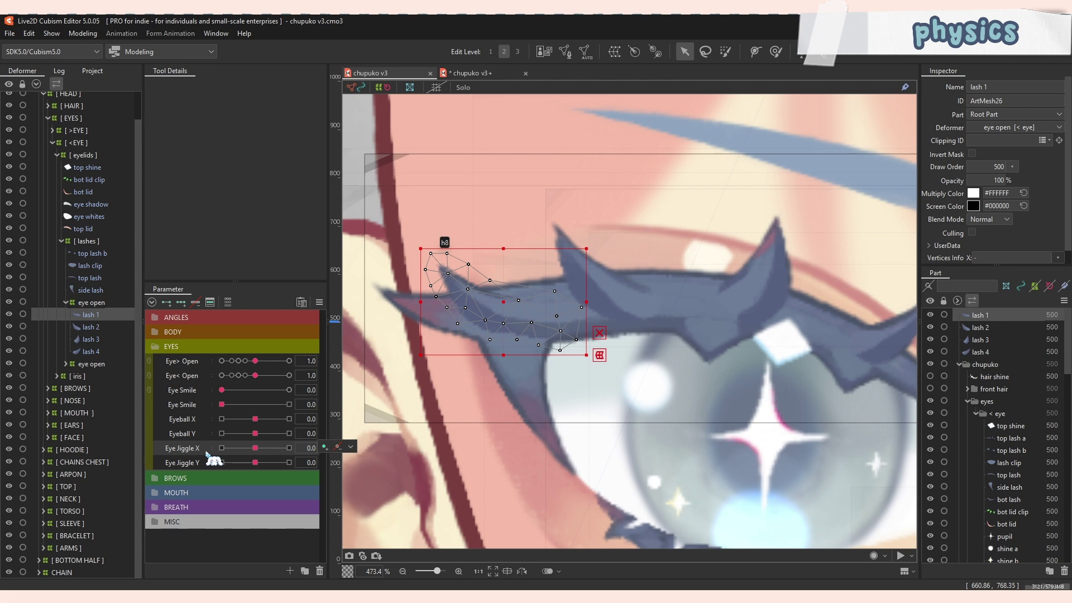
{"action": "left_click", "coordinate": [181, 302]}
{"action": "left_click", "coordinate": [255, 462]}
{"action": "left_click", "coordinate": [181, 302]}
At Eye Jiggle X 1.0, bend the tip of lash 1 upward and inward with a temporary deform path.
{"action": "left_click", "coordinate": [289, 447]}
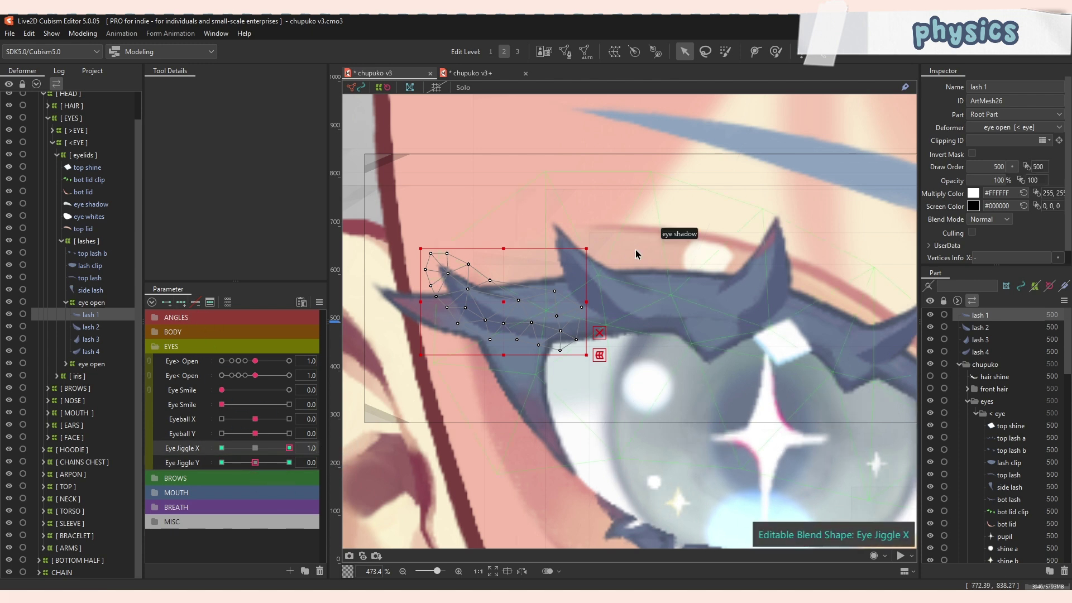
{"action": "key", "text": "p"}
{"action": "left_click", "coordinate": [619, 345]}
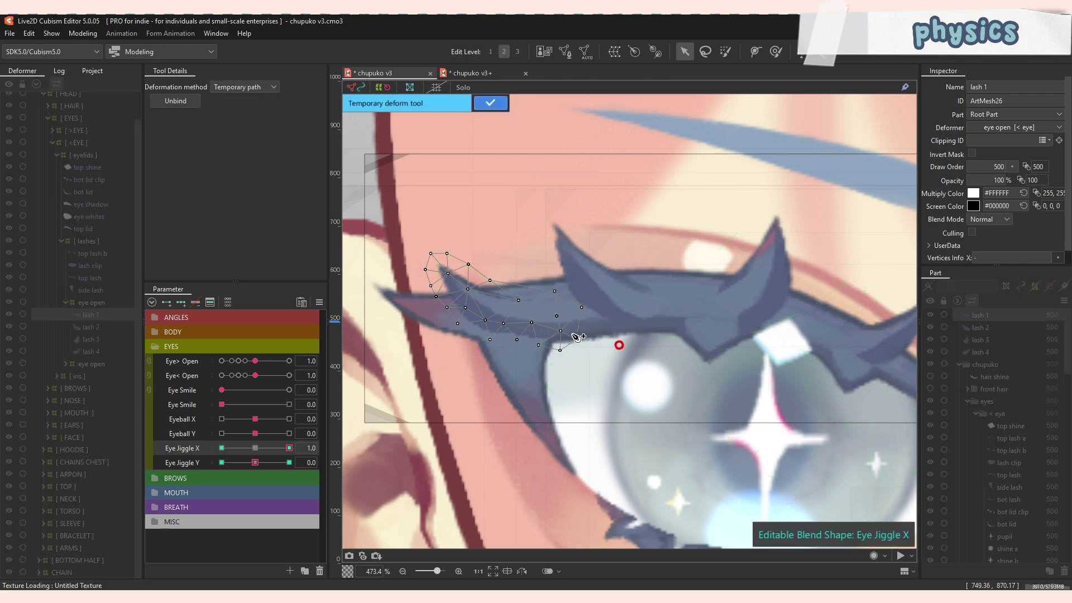
{"action": "left_click", "coordinate": [571, 333]}
{"action": "left_click", "coordinate": [426, 241]}
{"action": "left_click_drag", "start_coordinate": [426, 241], "coordinate": [458, 206]}
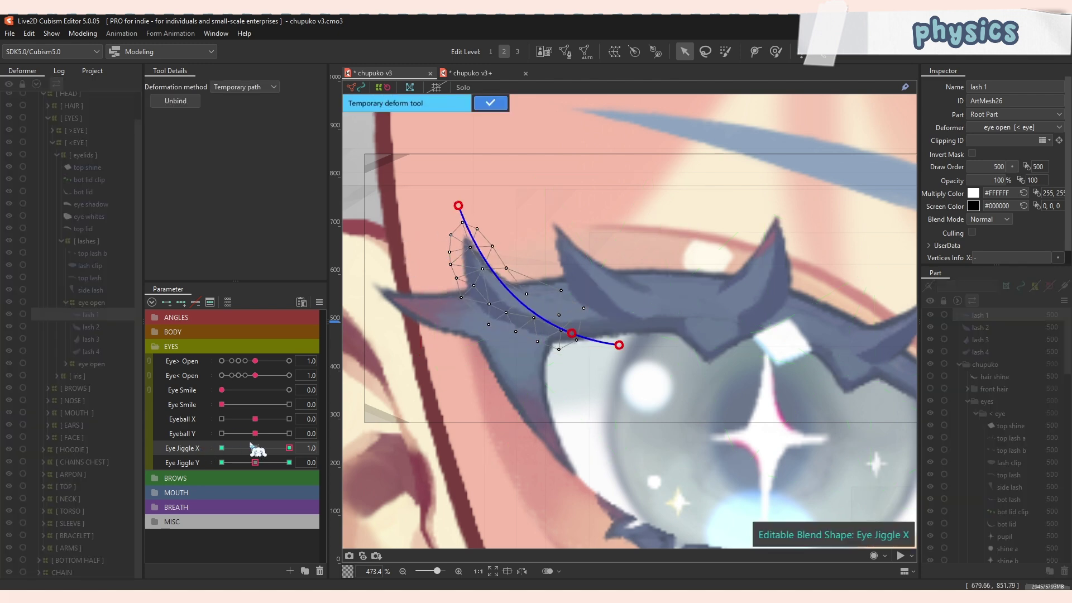
At Eye Jiggle X -1.0, bend the tip of lash 1 outward and down, and return Eye Jiggle X to 0.
{"action": "left_click", "coordinate": [221, 447]}
{"action": "left_click", "coordinate": [629, 360]}
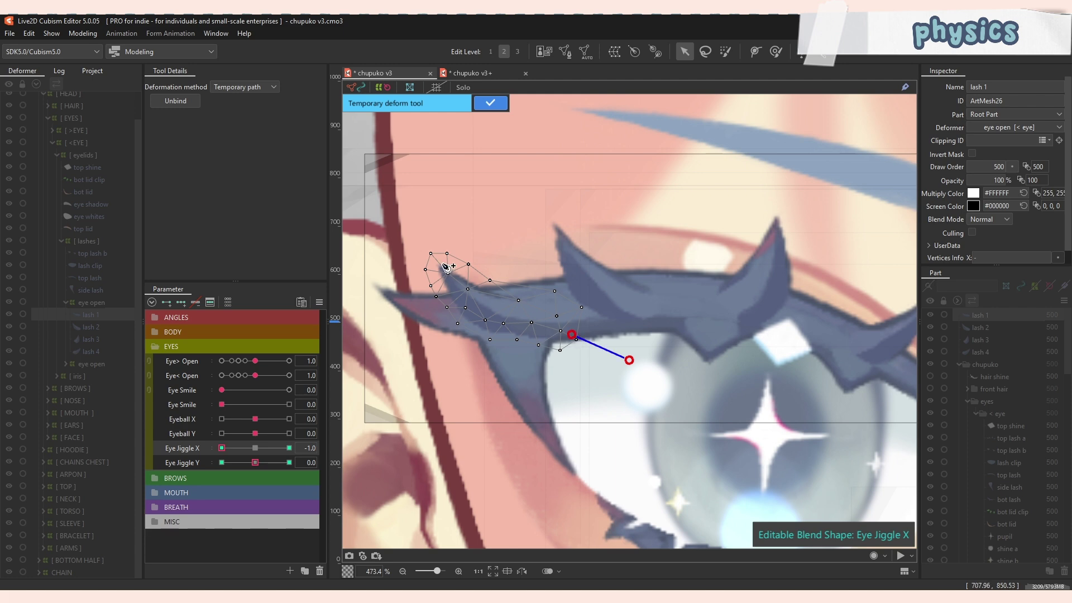
{"action": "left_click_drag", "start_coordinate": [427, 244], "coordinate": [394, 270]}
{"action": "left_click", "coordinate": [255, 448]}
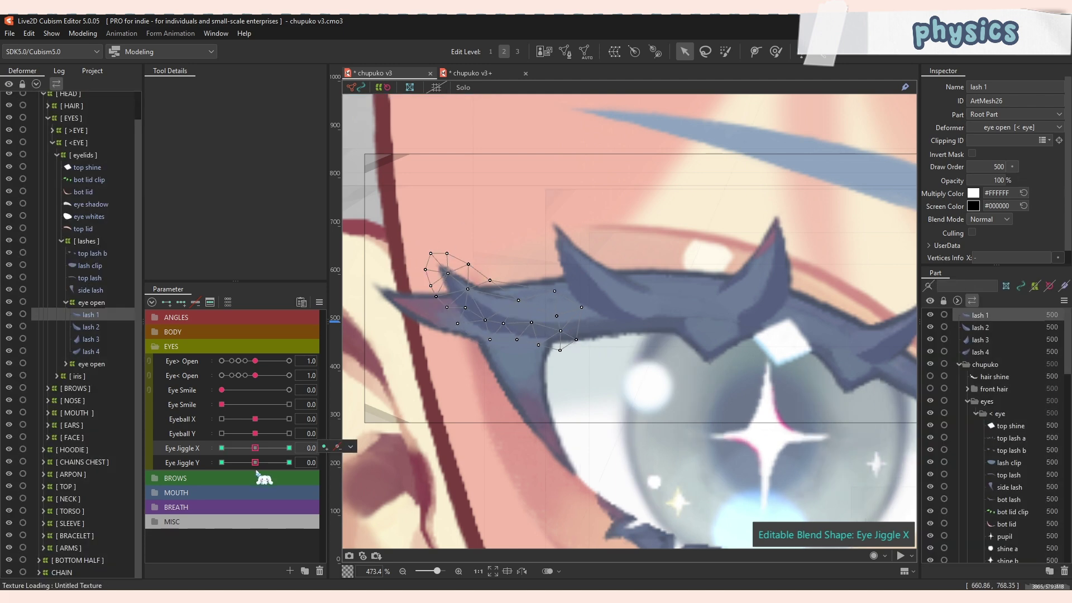
At Eye Jiggle Y 1.0, lay a temporary deform path along lash 1 and bend its tip inward.
{"action": "left_click", "coordinate": [289, 462]}
{"action": "left_click", "coordinate": [646, 358]}
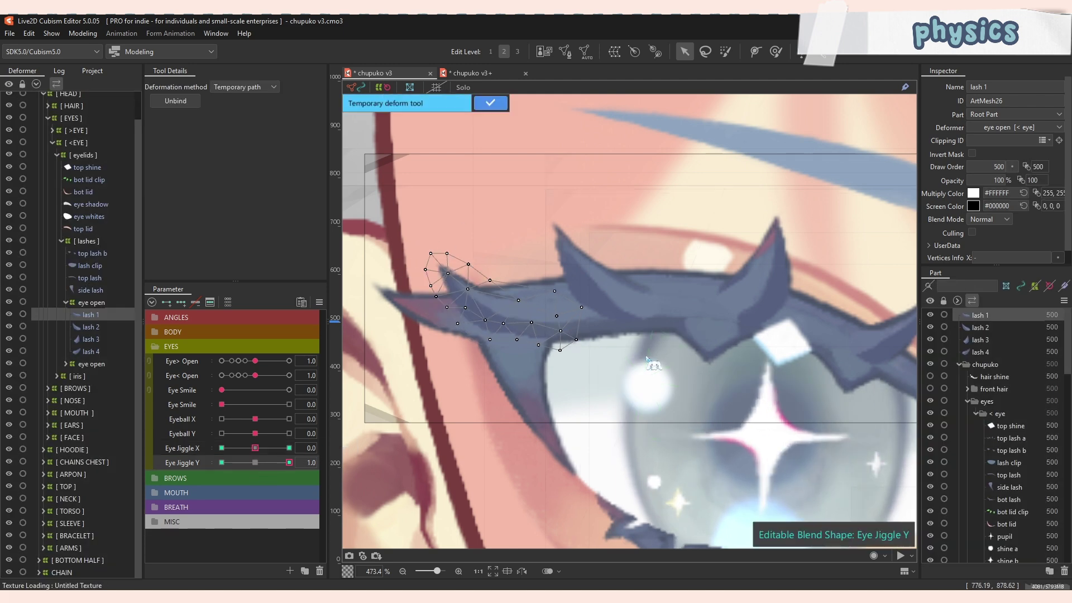
{"action": "left_click", "coordinate": [615, 353]}
{"action": "left_click", "coordinate": [503, 315]}
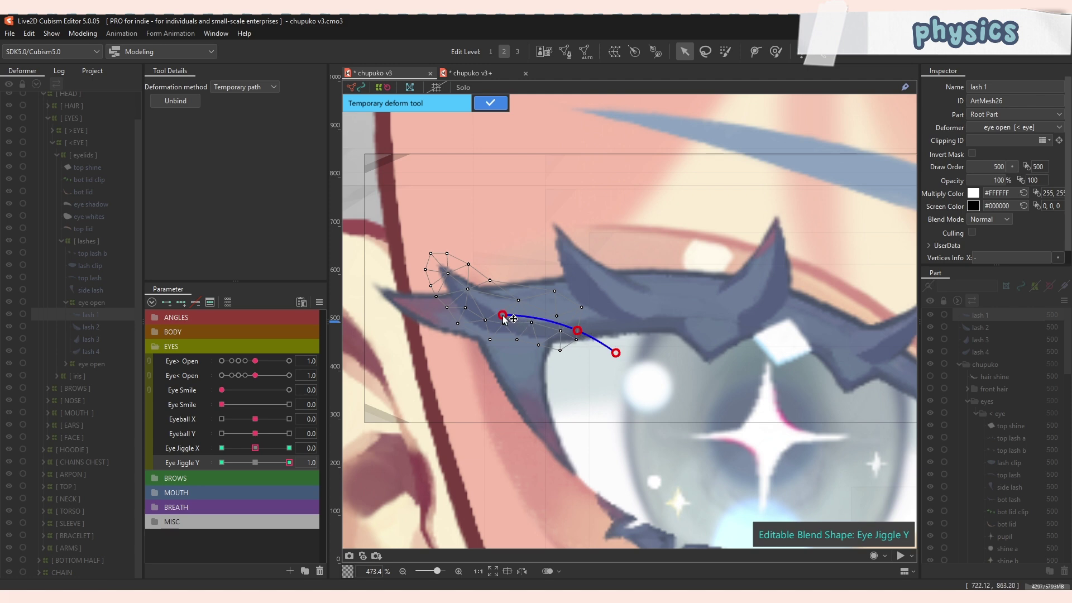
{"action": "left_click_drag", "start_coordinate": [502, 315], "coordinate": [488, 310]}
{"action": "left_click", "coordinate": [428, 239]}
{"action": "left_click_drag", "start_coordinate": [428, 238], "coordinate": [467, 223]}
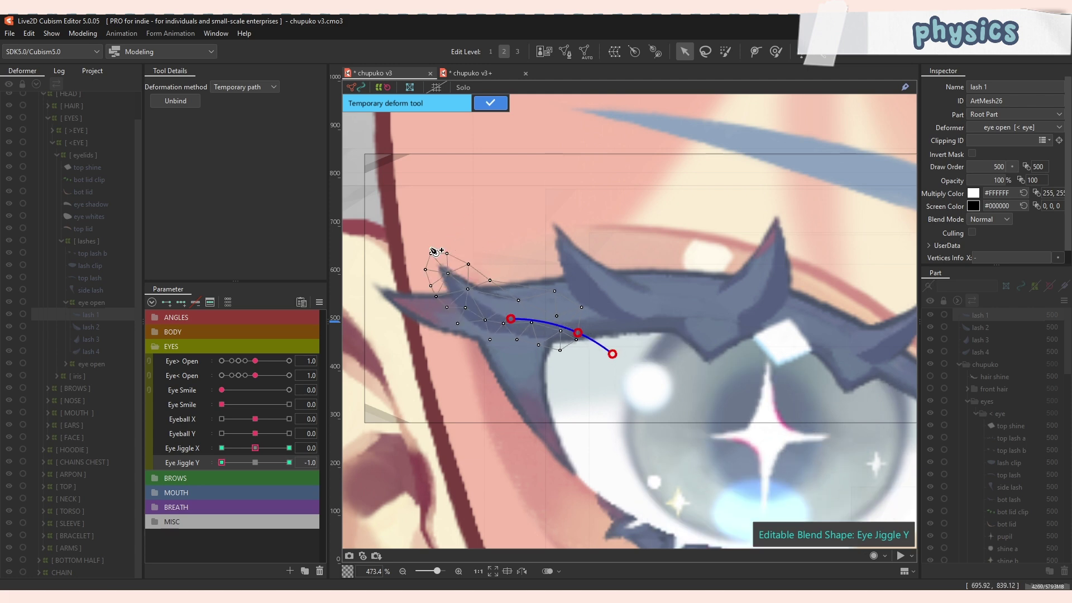
At Eye Jiggle Y -1.0, bend the tip of lash 1 outward and down, and preview the lash movement.
{"action": "left_click", "coordinate": [428, 245]}
{"action": "left_click_drag", "start_coordinate": [427, 246], "coordinate": [404, 279]}
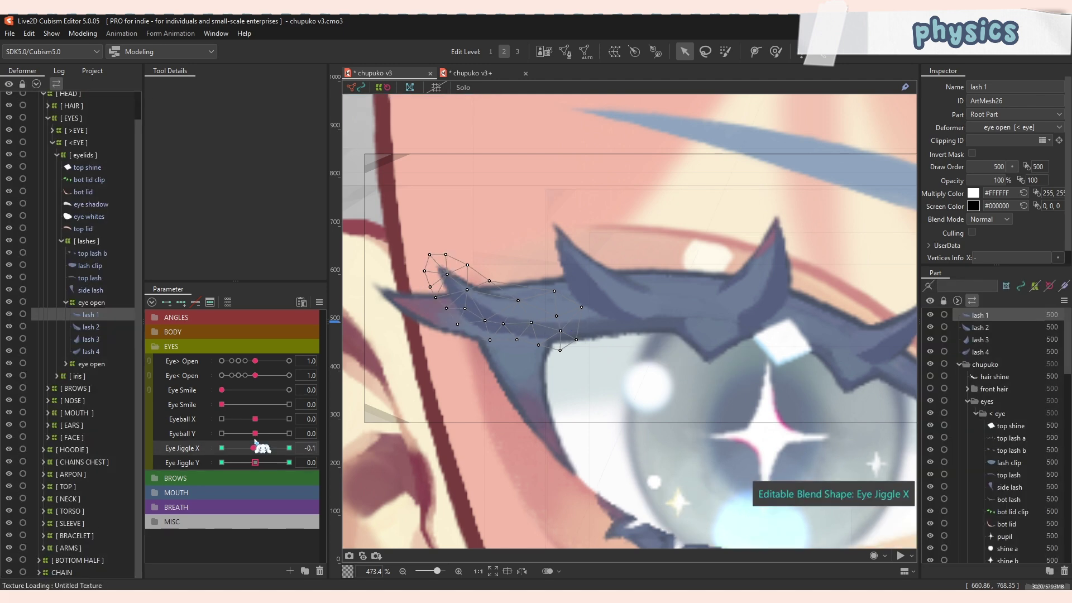
{"action": "mouse_move", "coordinate": [255, 463]}
{"action": "left_mouse_down"}
{"action": "mouse_move", "coordinate": [281, 473]}
{"action": "mouse_move", "coordinate": [246, 478]}
{"action": "mouse_move", "coordinate": [268, 469]}
{"action": "left_mouse_up"}
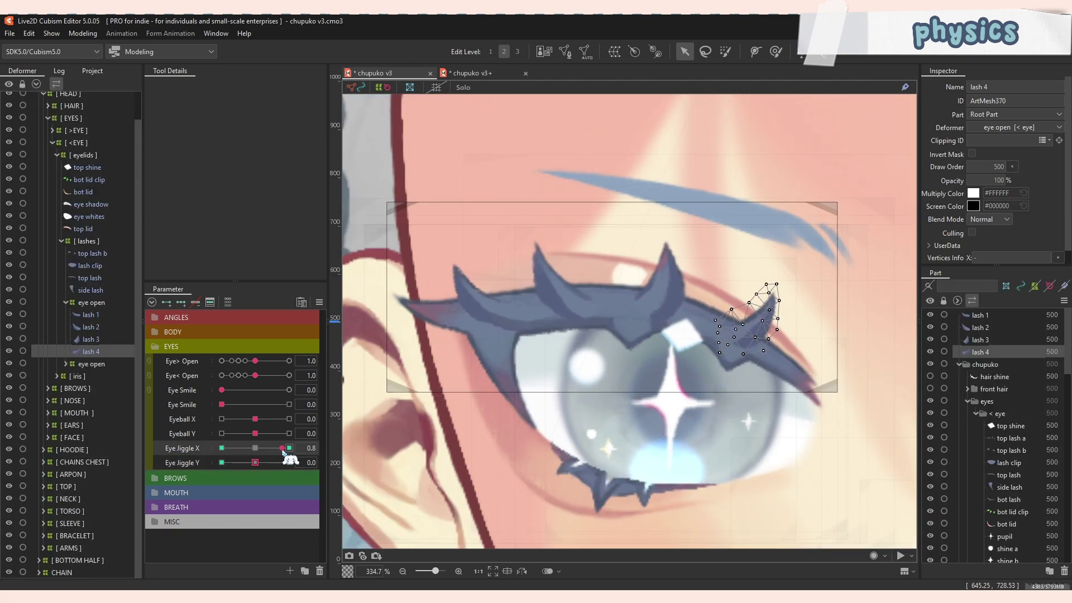
Check the jiggle of all the lashes, reset Eye Jiggle X to 0, and open the physics settings.
{"action": "left_click_drag", "start_coordinate": [282, 449], "coordinate": [255, 462]}
{"action": "left_click", "coordinate": [83, 33]}
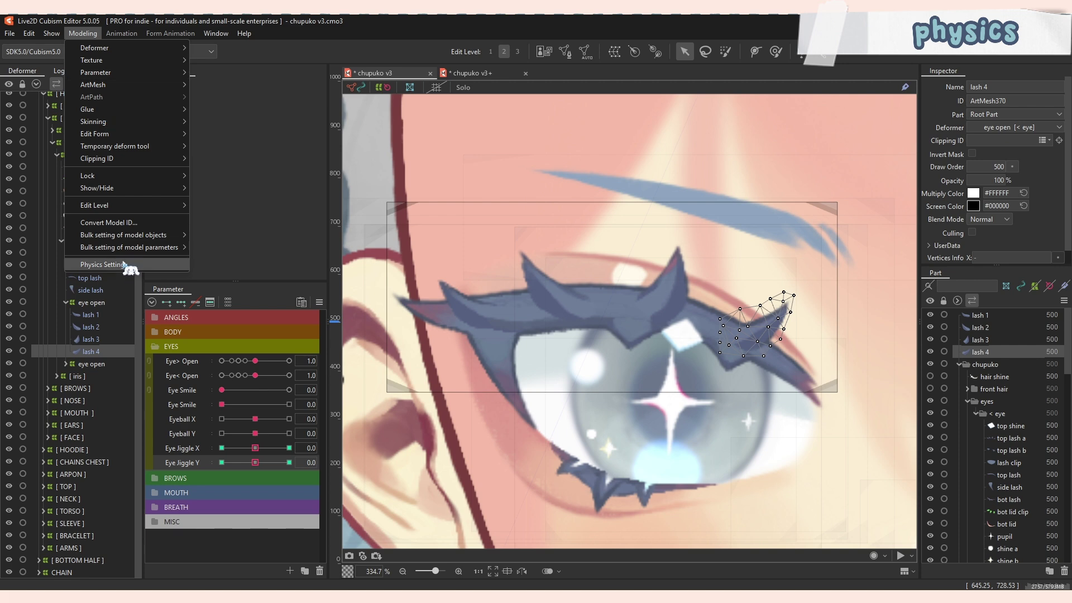
{"action": "left_click", "coordinate": [111, 265]}
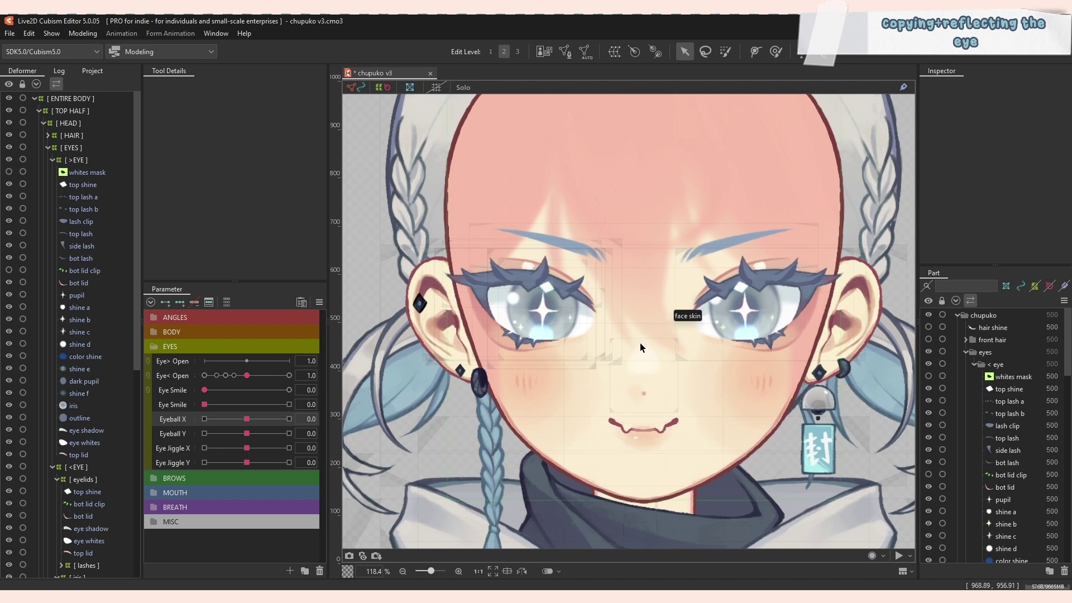
Try moving the [ <EYE ] warp deformer on its own with Eye< Open at 1.0, and undo the change.
{"action": "mouse_move", "coordinate": [262, 378]}
{"action": "left_mouse_down"}
{"action": "mouse_move", "coordinate": [224, 376]}
{"action": "mouse_move", "coordinate": [293, 373]}
{"action": "mouse_move", "coordinate": [247, 375]}
{"action": "left_mouse_up"}
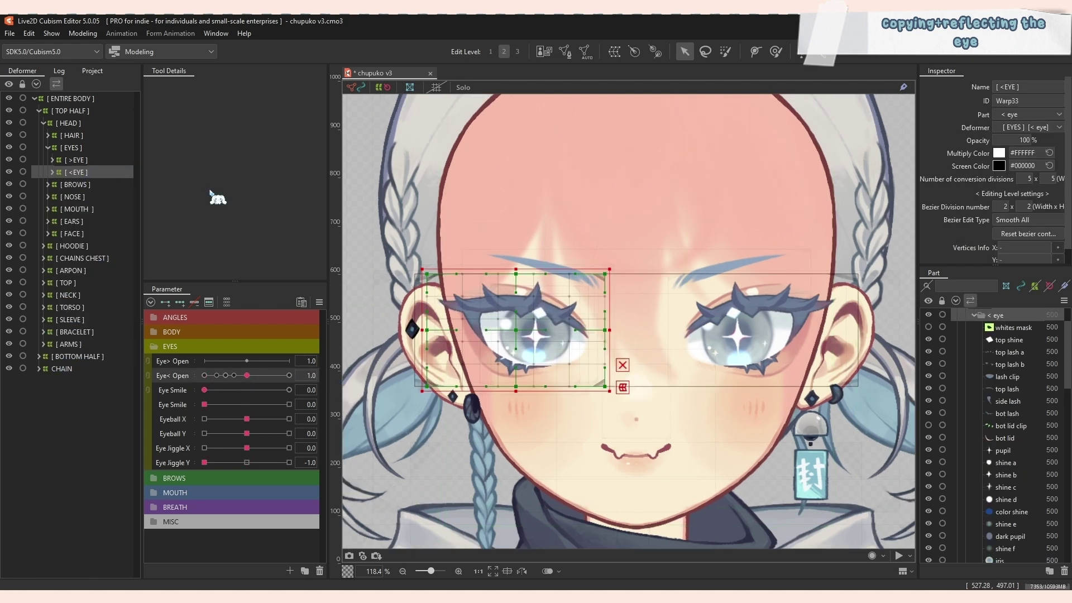
{"action": "left_click_drag", "start_coordinate": [511, 389], "coordinate": [535, 366]}
{"action": "key", "text": "ctrl+z"}
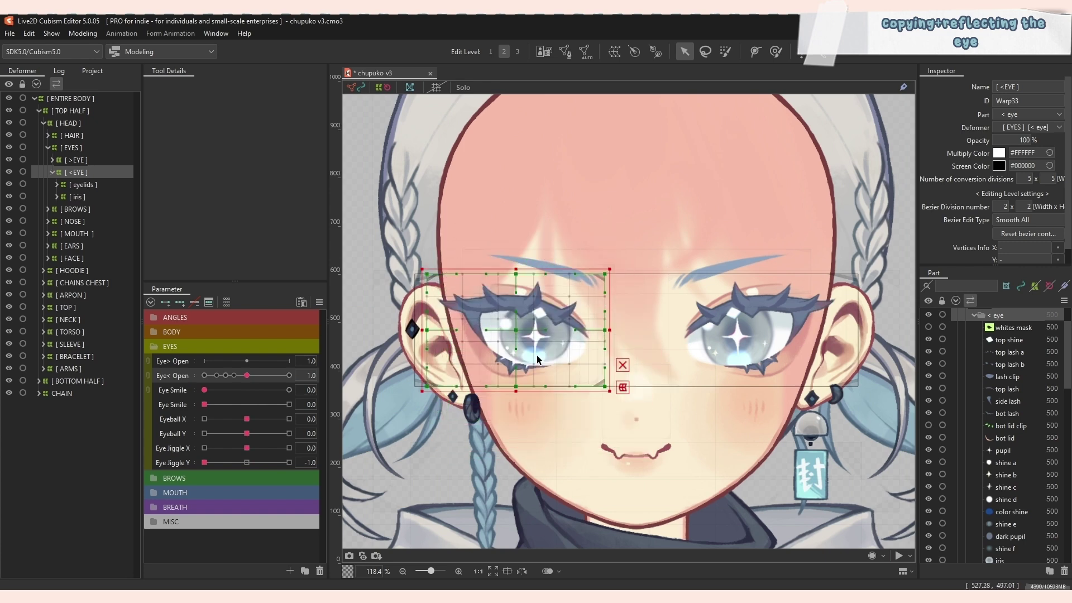
Duplicate the [ <EYE ] deformer together with all its child objects.
{"action": "right_click", "coordinate": [87, 174]}
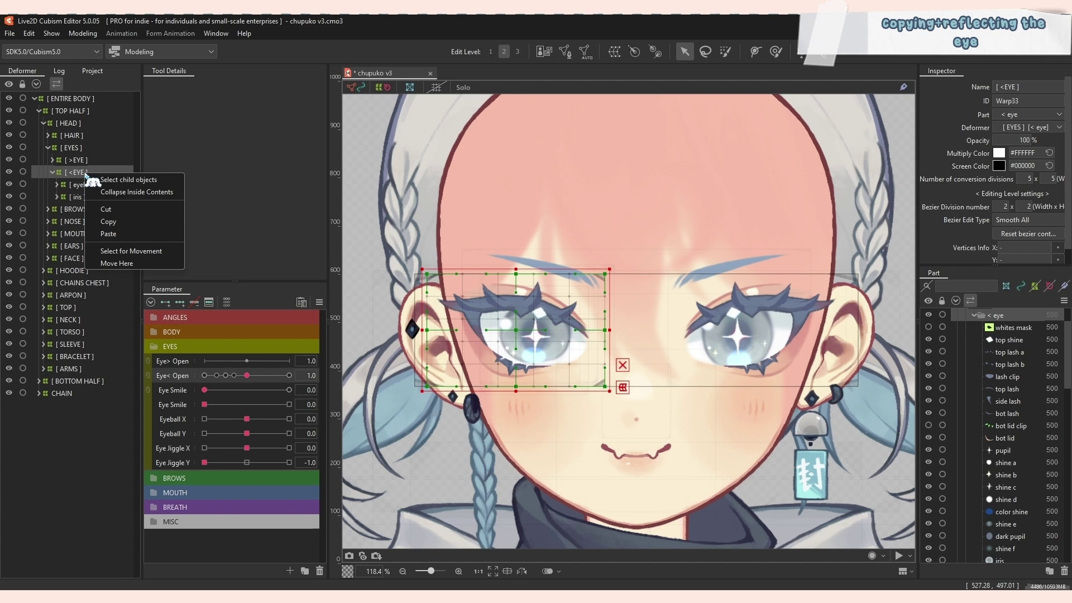
{"action": "left_click", "coordinate": [102, 180]}
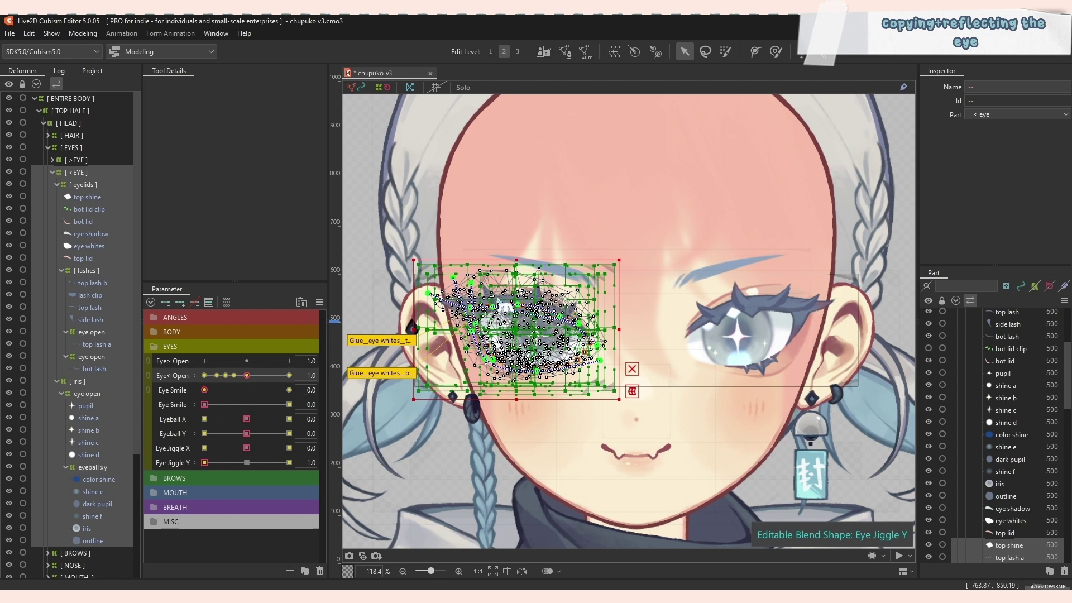
{"action": "key", "text": "ctrl+v"}
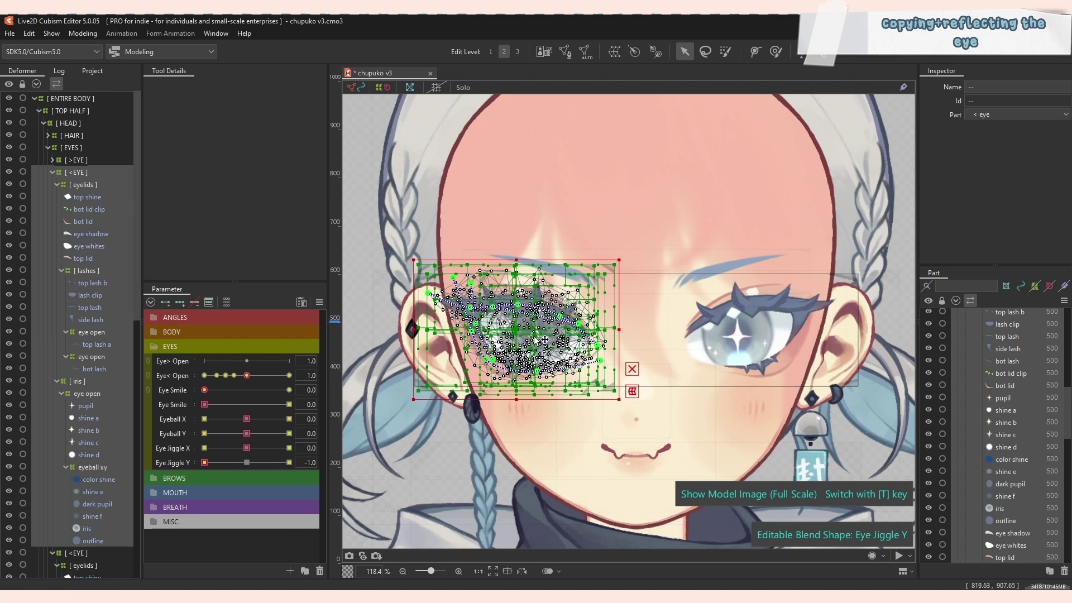
{"action": "mouse_move", "coordinate": [521, 332]}
{"action": "left_mouse_down"}
{"action": "mouse_move", "coordinate": [559, 187]}
{"action": "mouse_move", "coordinate": [524, 409]}
{"action": "mouse_move", "coordinate": [548, 409]}
{"action": "mouse_move", "coordinate": [605, 262]}
{"action": "mouse_move", "coordinate": [520, 331]}
{"action": "left_mouse_up"}
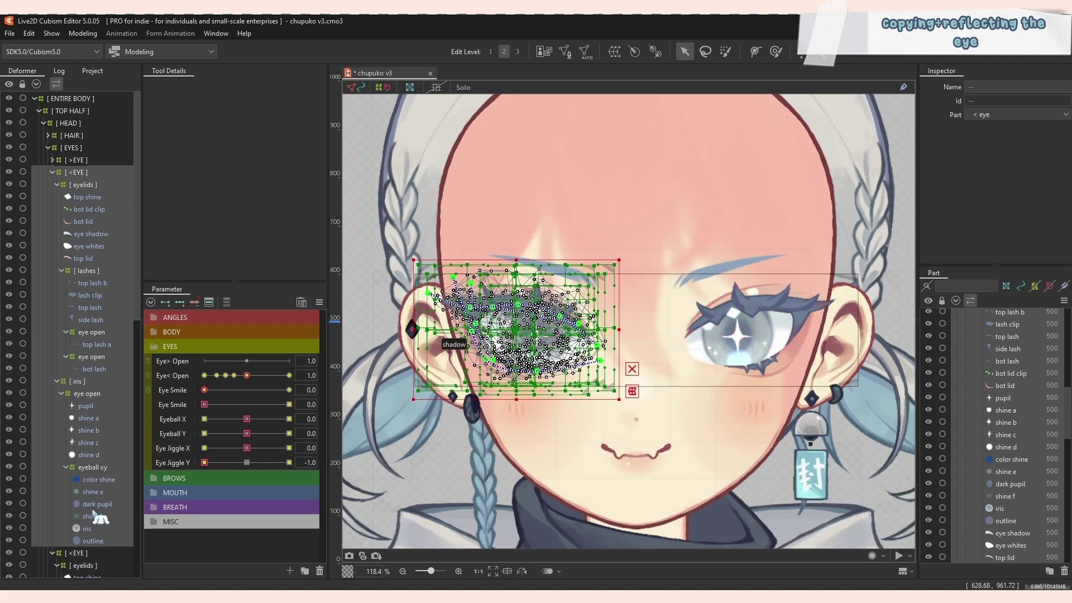
Reflect the copied eye horizontally without reflecting Eye< Open or Eye Smile, and place it over the opposite eye.
{"action": "right_click", "coordinate": [534, 325]}
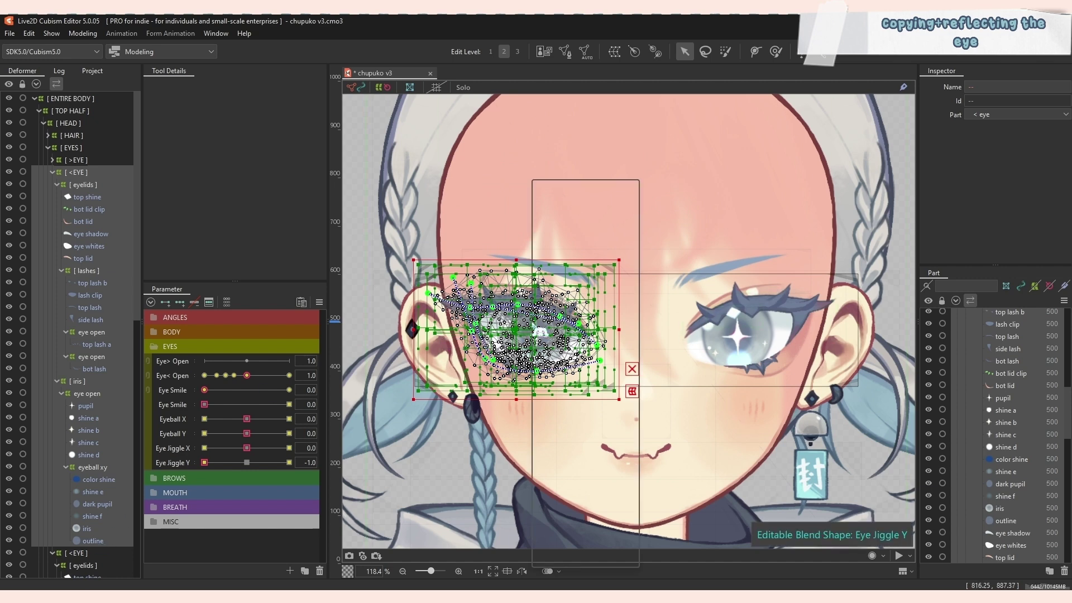
{"action": "left_click", "coordinate": [580, 560]}
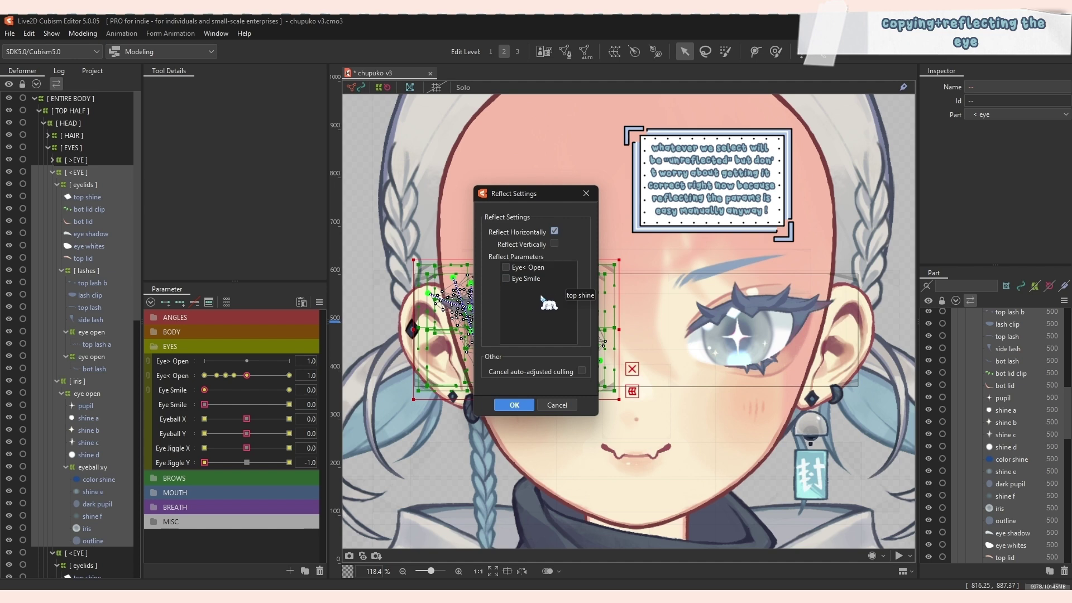
{"action": "left_click", "coordinate": [514, 404]}
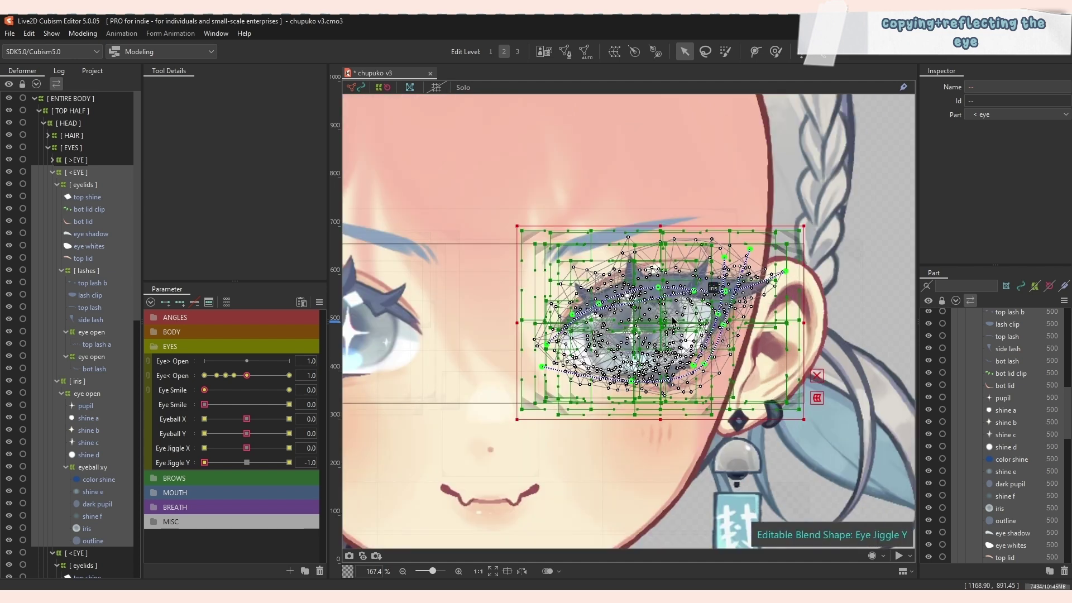
Check the reflected eye with the selection display hidden, undo the trial move, and collapse its [ <EYE ] deformer.
{"action": "key", "text": "ctrl+h"}
{"action": "left_click_drag", "start_coordinate": [658, 326], "coordinate": [655, 242]}
{"action": "key", "text": "ctrl+z"}
{"action": "scroll", "coordinate": [648, 307], "scroll_direction": "down", "scroll_amount": 2}
{"action": "left_click", "coordinate": [84, 173]}
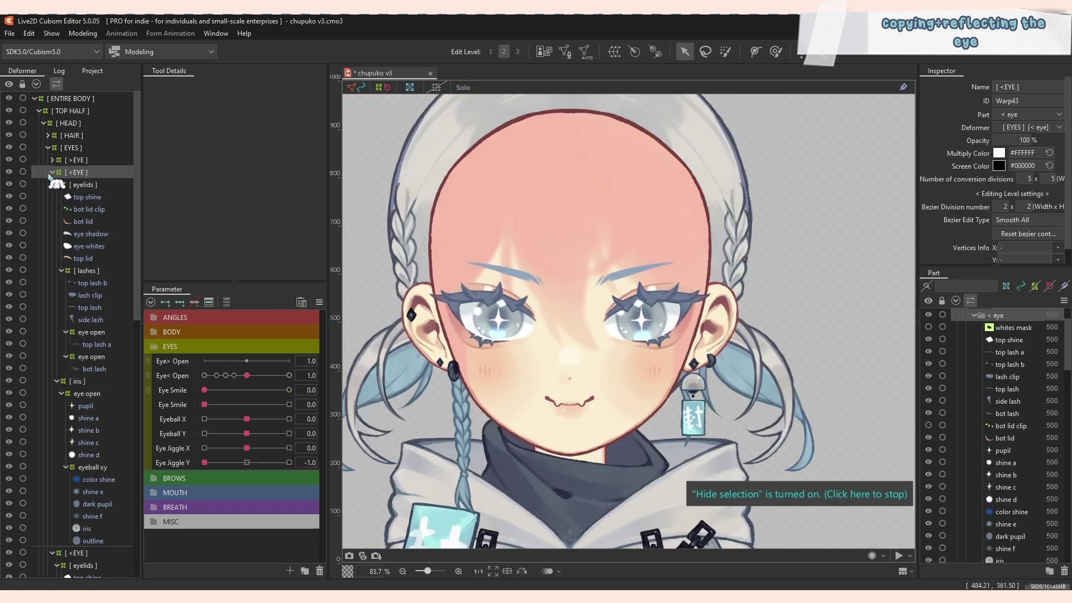
{"action": "left_click", "coordinate": [52, 173]}
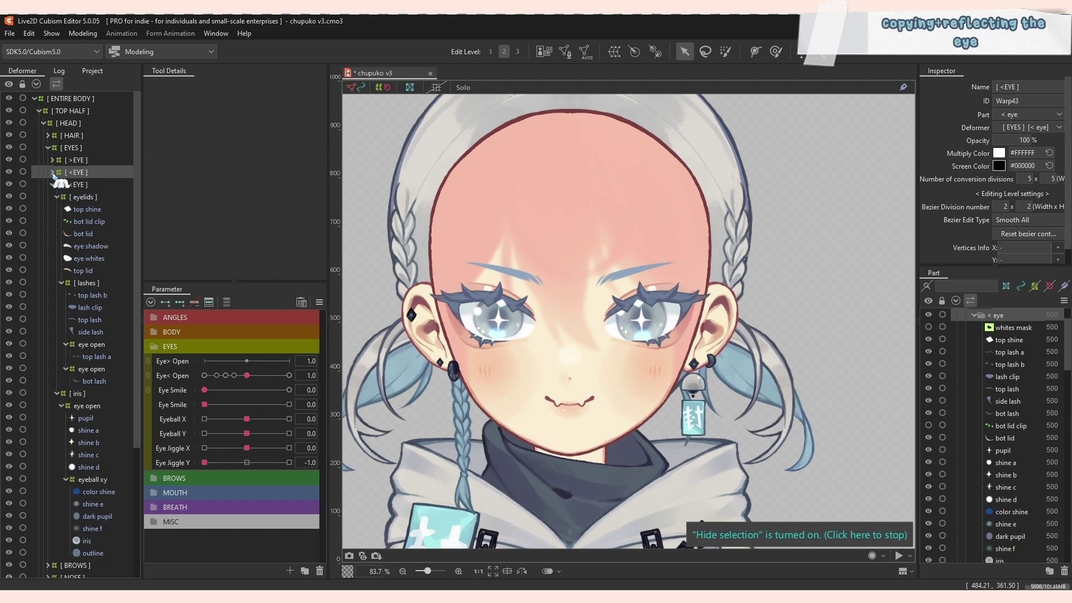
Collapse the copied eye and delete the old [ >EYE ] deformer together with all its child objects.
{"action": "left_click", "coordinate": [52, 185]}
{"action": "left_click", "coordinate": [78, 160]}
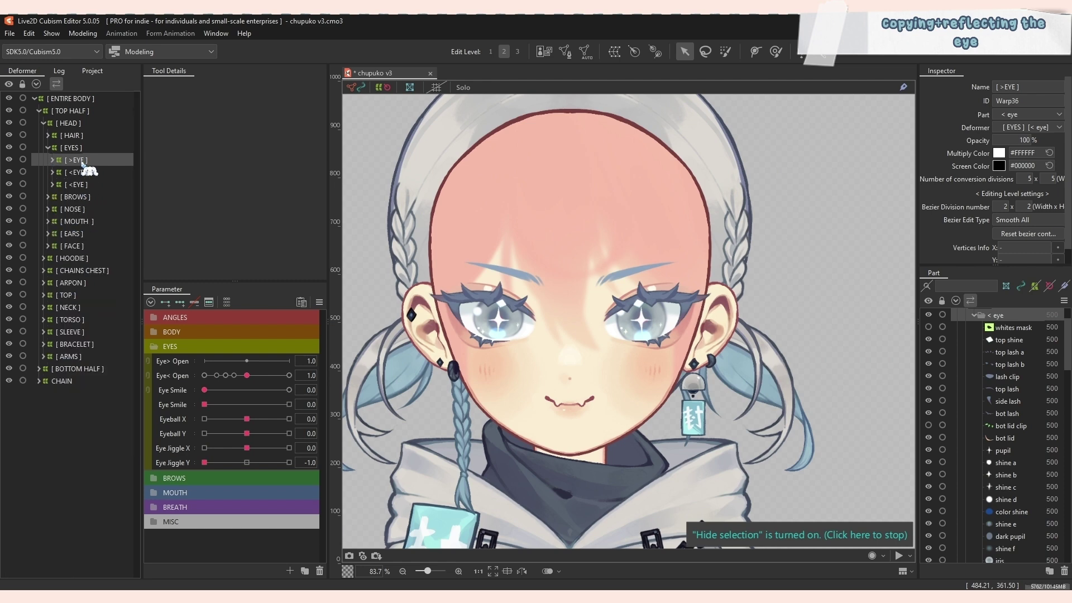
{"action": "left_click_drag", "start_coordinate": [668, 243], "coordinate": [678, 215]}
{"action": "mouse_move", "coordinate": [204, 389]}
{"action": "left_mouse_down"}
{"action": "mouse_move", "coordinate": [289, 390]}
{"action": "mouse_move", "coordinate": [205, 390]}
{"action": "left_mouse_up"}
{"action": "left_click", "coordinate": [52, 160]}
{"action": "right_click", "coordinate": [77, 160]}
{"action": "left_click", "coordinate": [89, 166]}
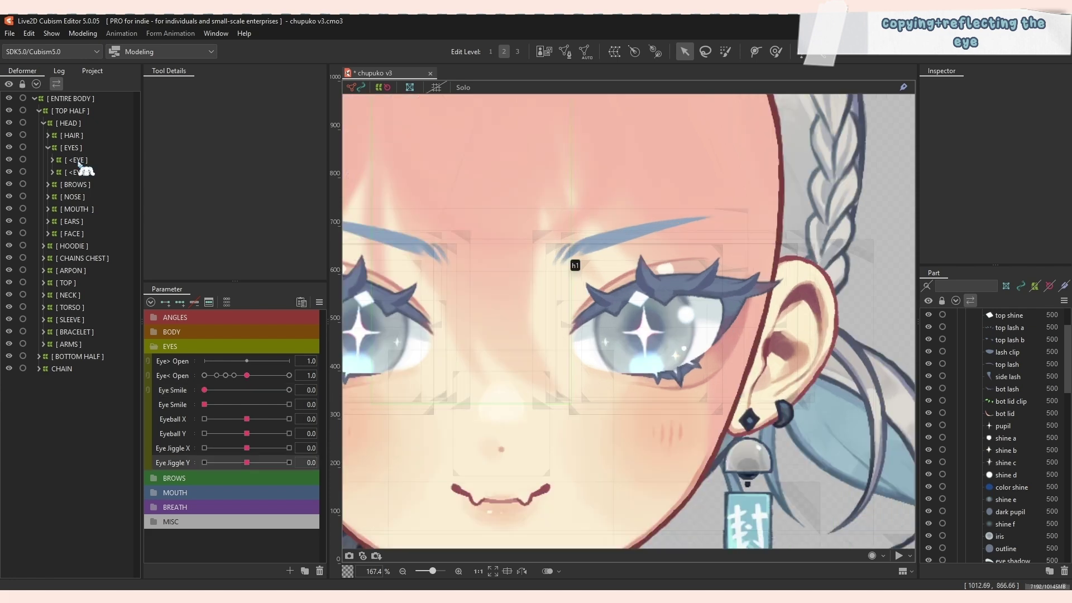
Rename the reflected eye's deformer to [ >EYE ], and reflect its pupil and shine a to shine d horizontally.
{"action": "left_click", "coordinate": [78, 160]}
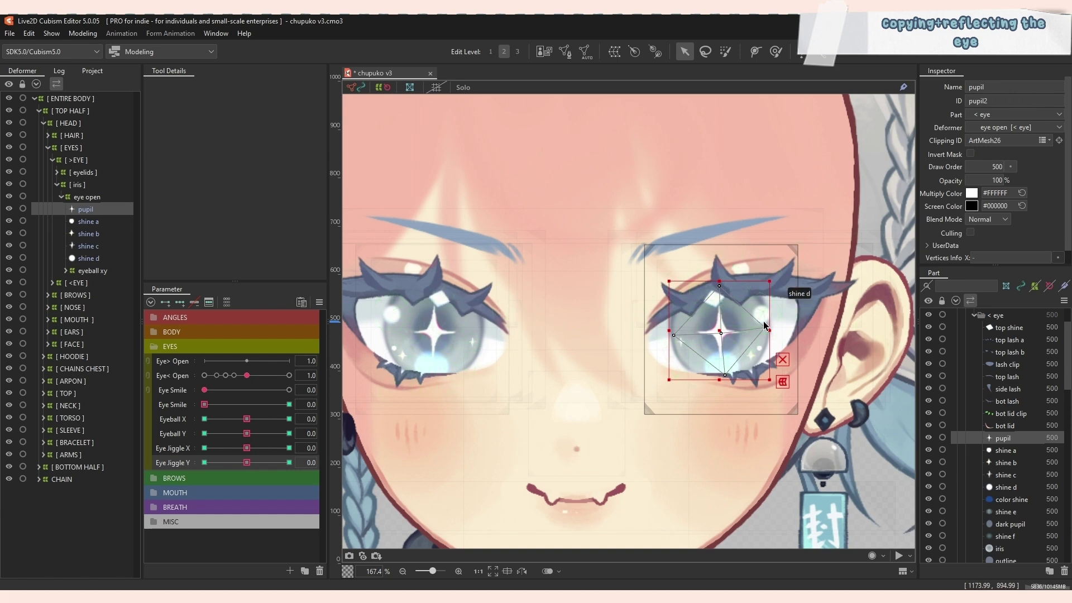
{"action": "left_click", "coordinate": [88, 258], "text": "shift"}
{"action": "right_click", "coordinate": [720, 331]}
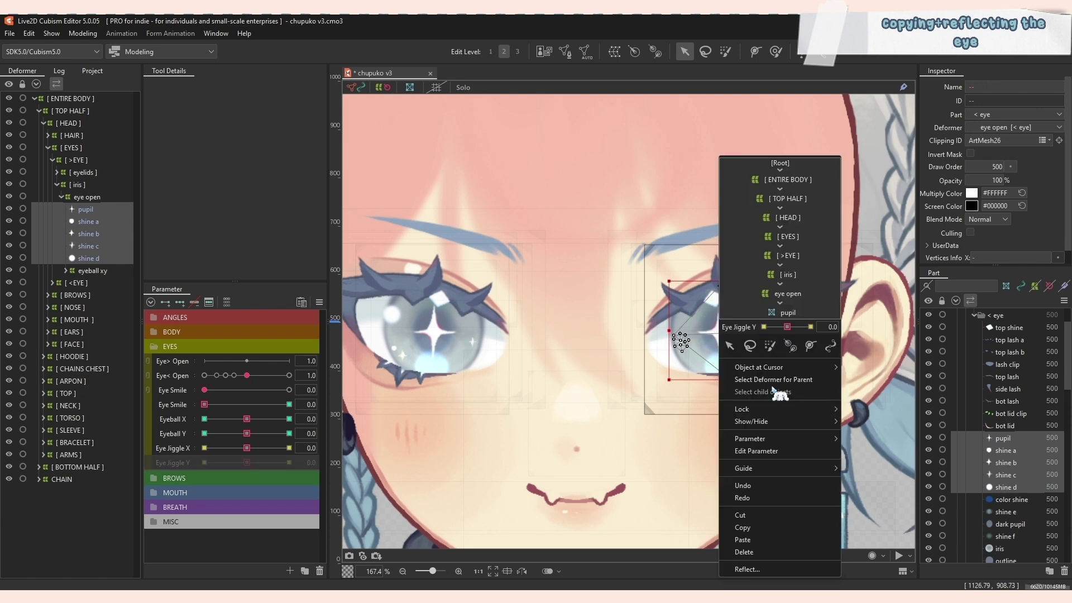
{"action": "left_click", "coordinate": [766, 569]}
{"action": "left_click", "coordinate": [513, 405]}
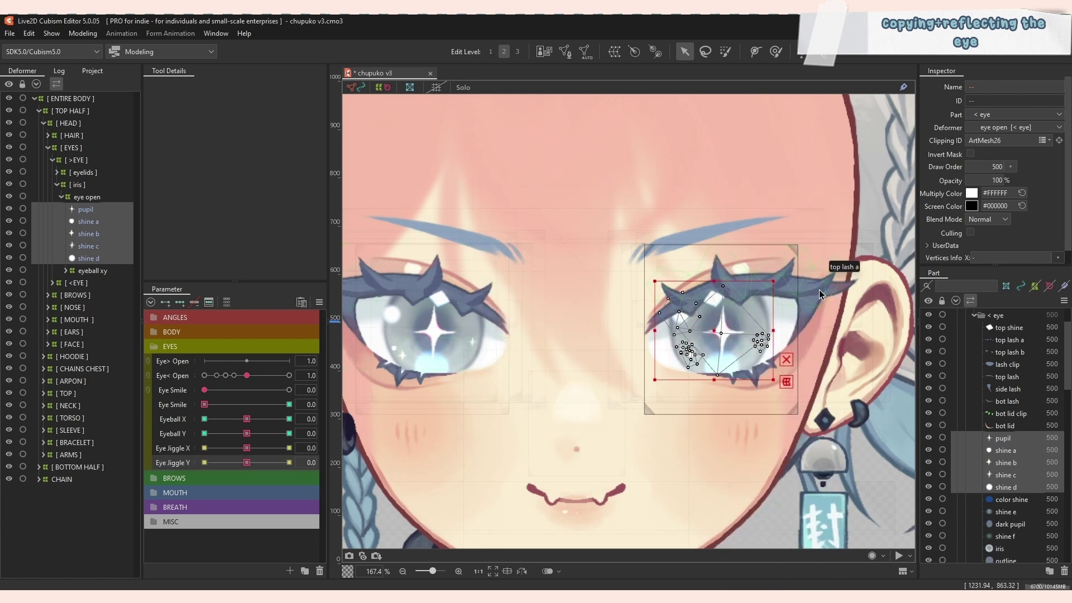
Nudge the pupil of the reflected eye slightly to centre it in the iris.
{"action": "scroll", "coordinate": [790, 347], "scroll_direction": "up", "scroll_amount": 2}
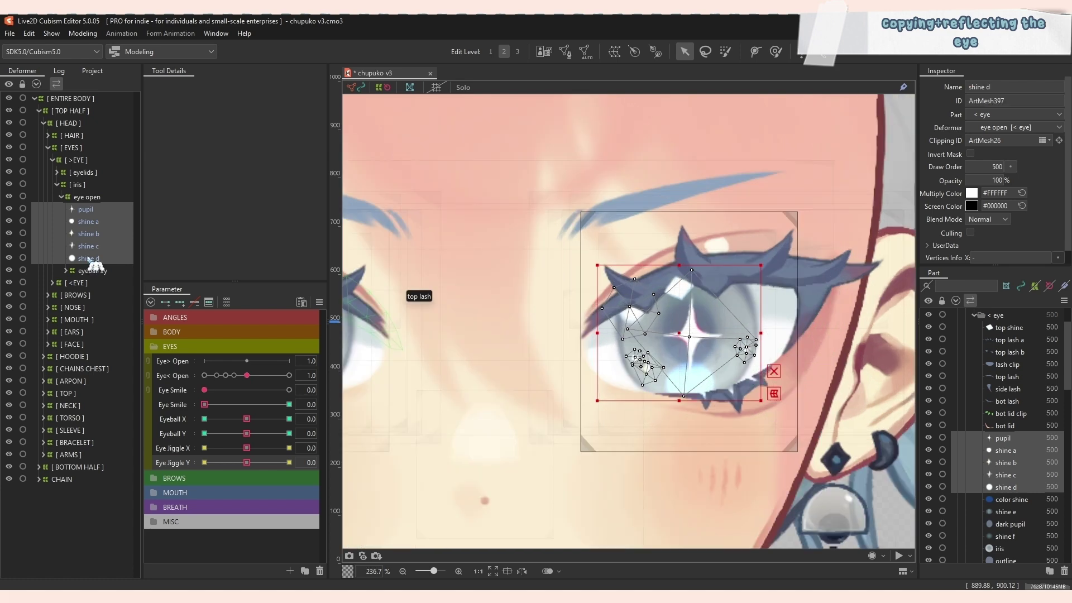
{"action": "left_click", "coordinate": [85, 210]}
{"action": "left_click_drag", "start_coordinate": [699, 338], "coordinate": [698, 339]}
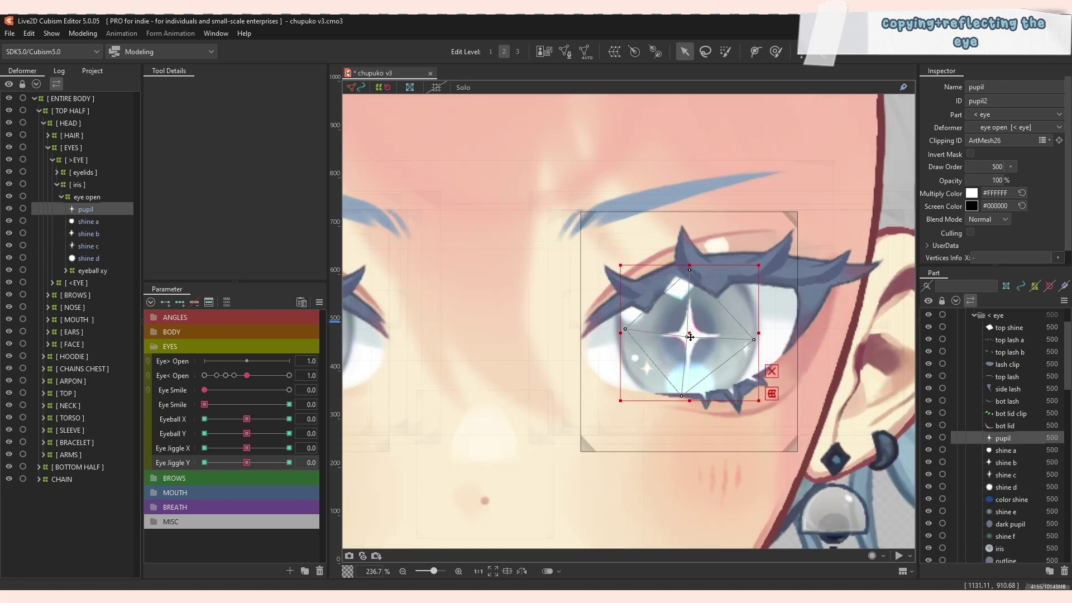
Check the reflected eye from closed to Eye< Open 2.0 and at 1.0, inspecting its eye shadow and bot lash meshes.
{"action": "scroll", "coordinate": [697, 319], "scroll_direction": "down", "scroll_amount": 4}
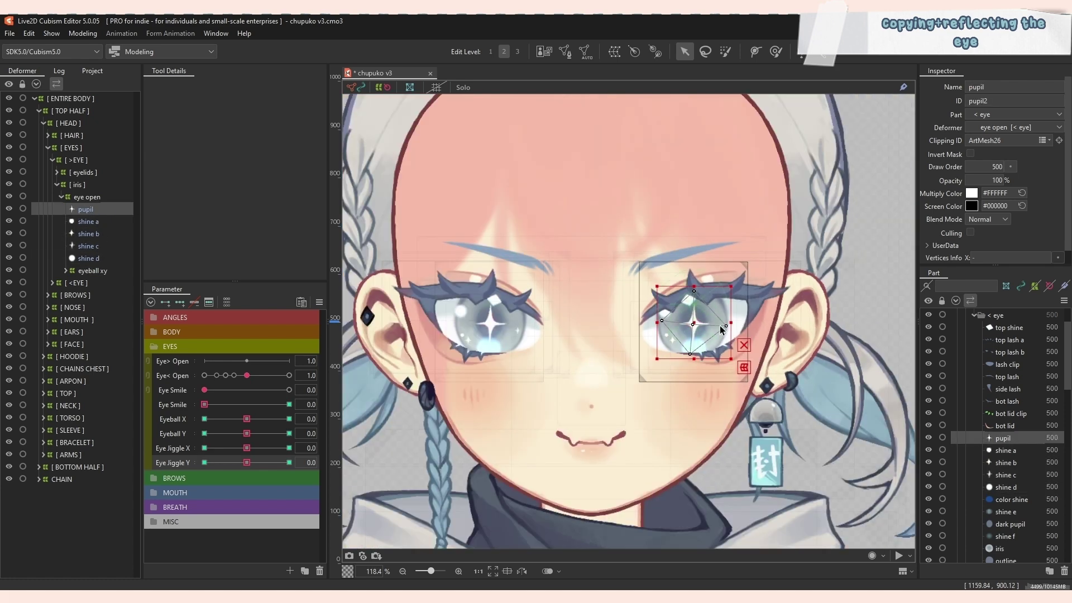
{"action": "left_click", "coordinate": [217, 404]}
{"action": "left_click_drag", "start_coordinate": [205, 415], "coordinate": [203, 384]}
{"action": "left_click_drag", "start_coordinate": [247, 376], "coordinate": [346, 381]}
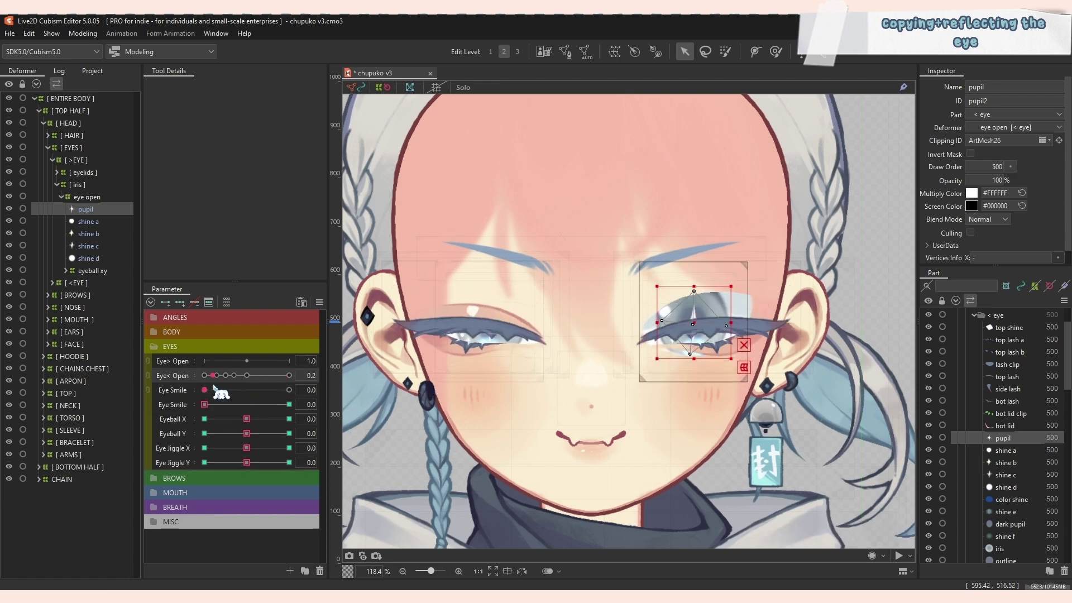
{"action": "scroll", "coordinate": [742, 305], "scroll_direction": "up", "scroll_amount": 2}
{"action": "scroll", "coordinate": [740, 304], "scroll_direction": "up", "scroll_amount": 2}
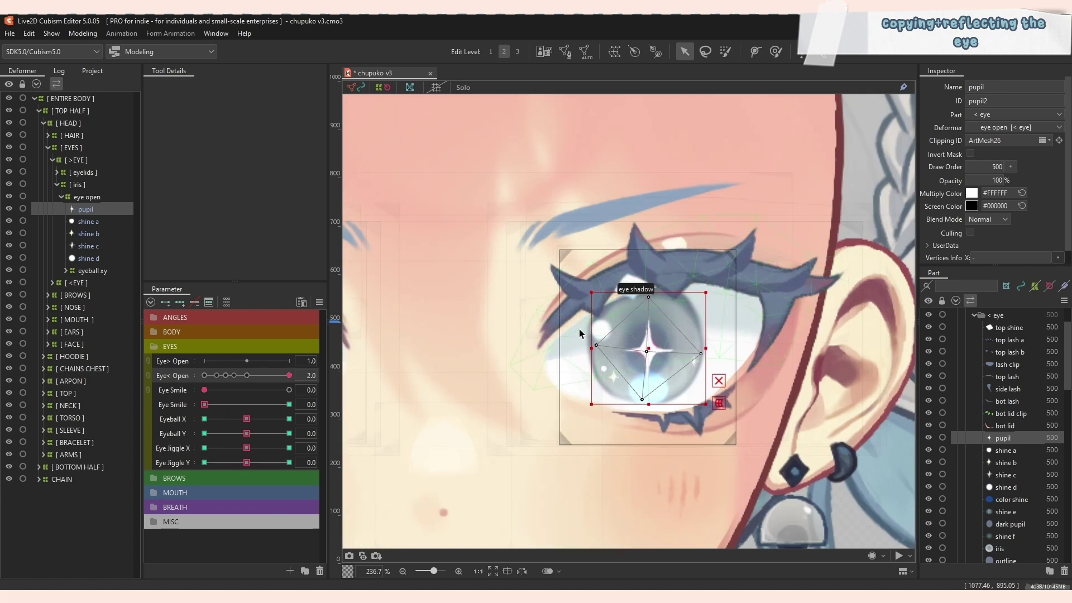
{"action": "left_click", "coordinate": [569, 361]}
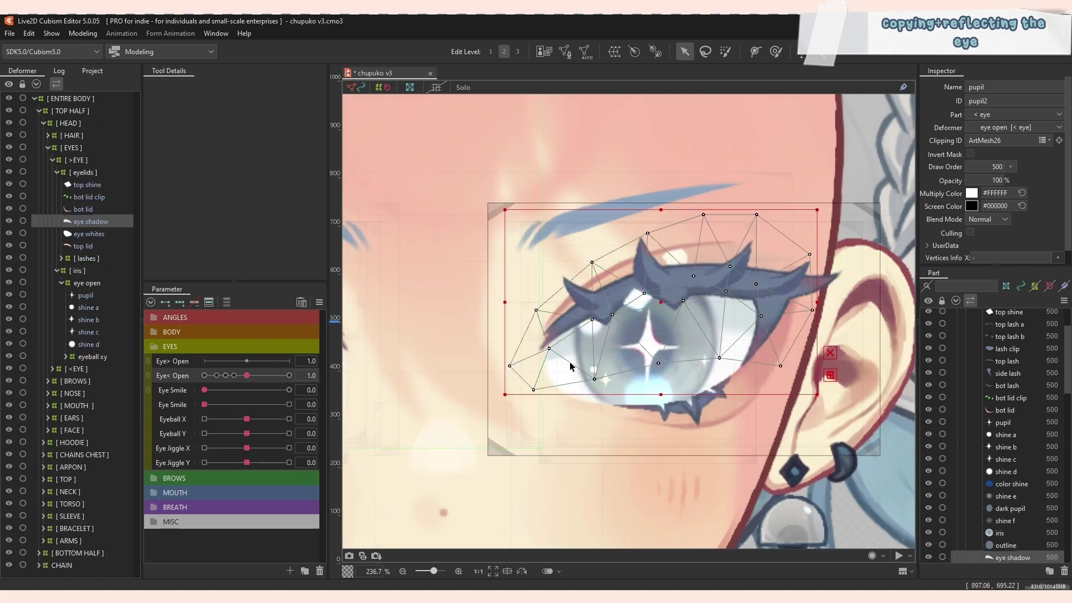
{"action": "left_click", "coordinate": [586, 396]}
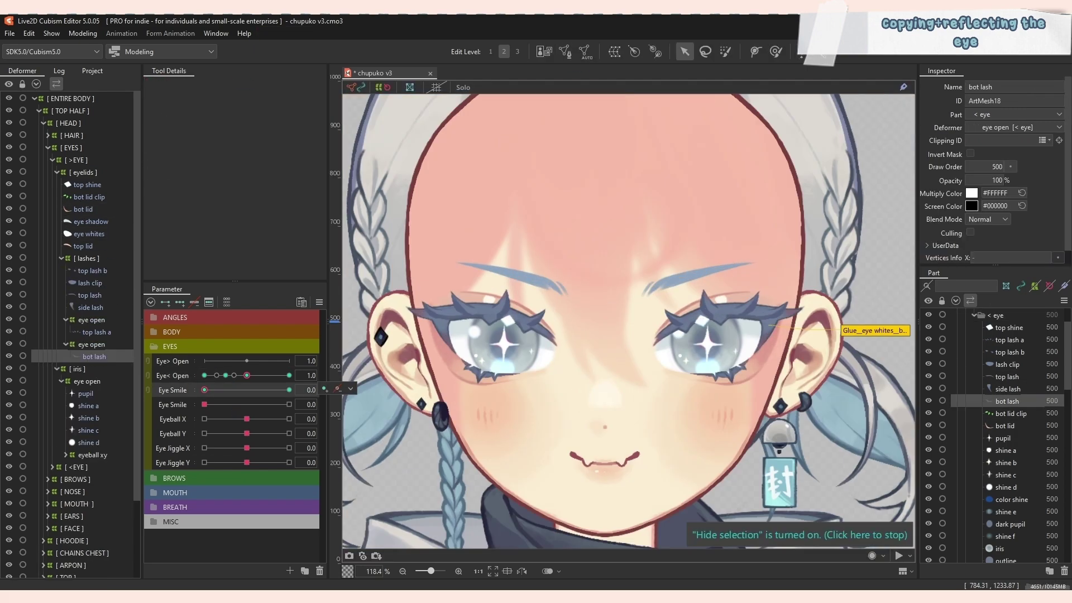
Preview both eyes' blink with Eye< Open and their gaze with Eyeball X, keeping the selection display hidden.
{"action": "scroll", "coordinate": [749, 344], "scroll_direction": "up", "scroll_amount": 2}
{"action": "left_click_drag", "start_coordinate": [247, 375], "coordinate": [149, 389]}
{"action": "left_click", "coordinate": [246, 383]}
{"action": "scroll", "coordinate": [777, 313], "scroll_direction": "down", "scroll_amount": 2}
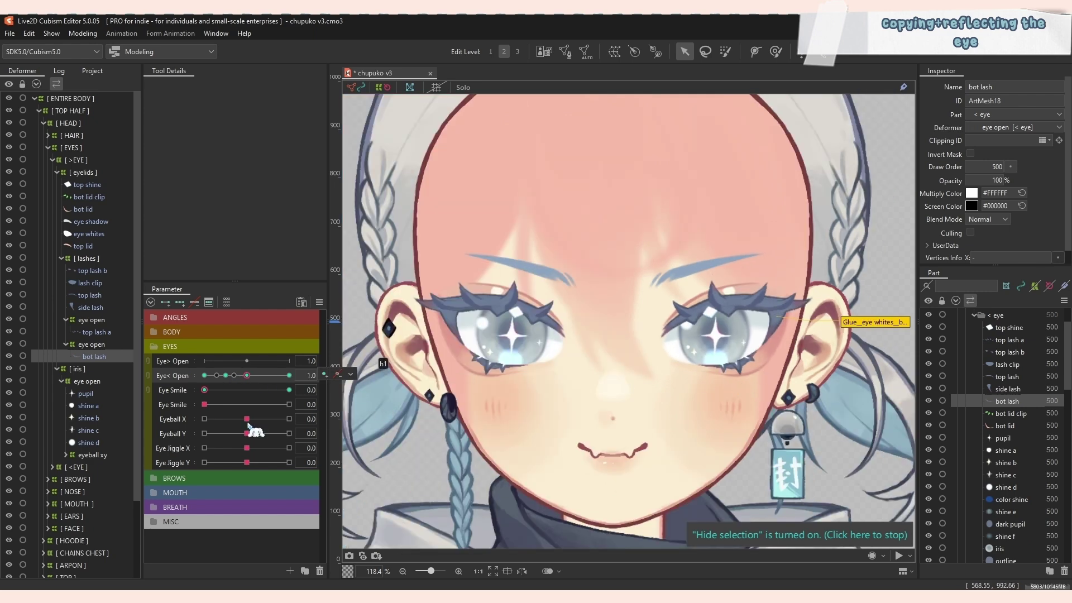
{"action": "left_click_drag", "start_coordinate": [248, 423], "coordinate": [263, 440]}
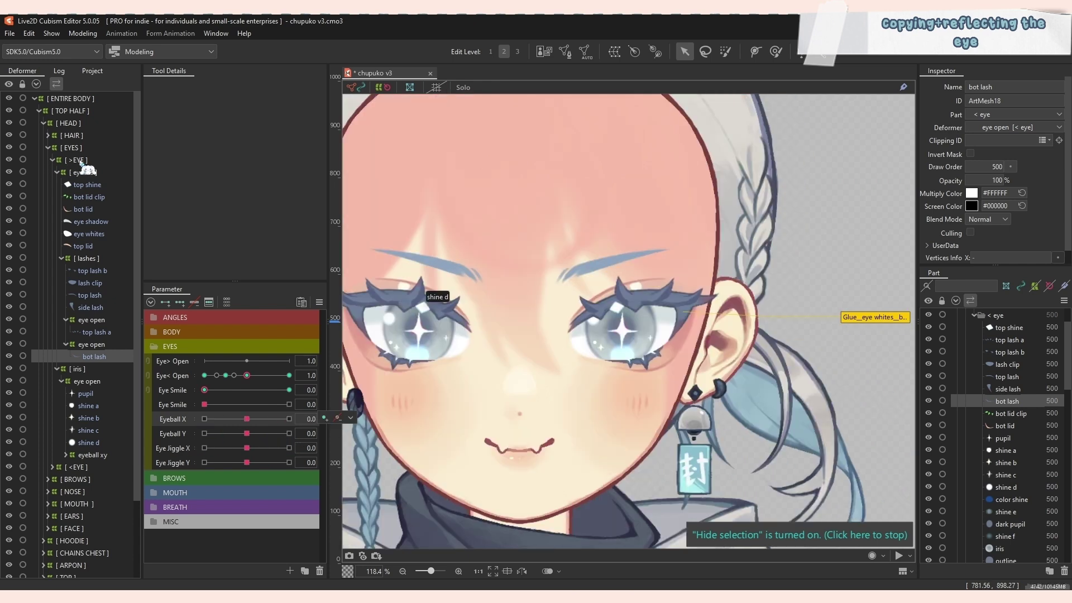
Try moving the [ >EYE ] warp deformer on its own, and undo the change.
{"action": "left_click", "coordinate": [78, 160]}
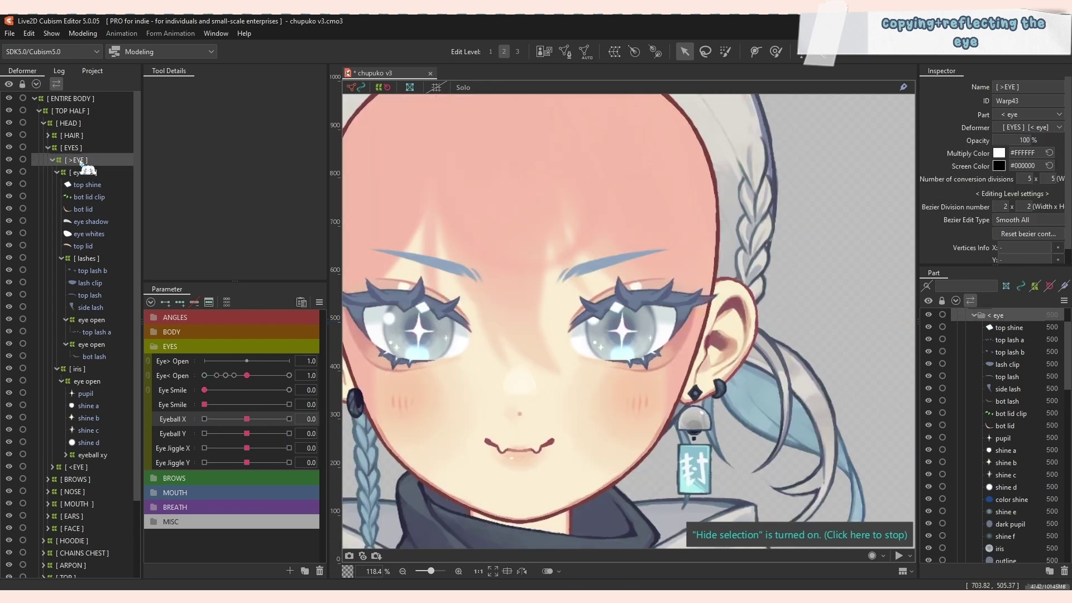
{"action": "left_click_drag", "start_coordinate": [638, 327], "coordinate": [630, 351]}
{"action": "key", "text": "ctrl+z"}
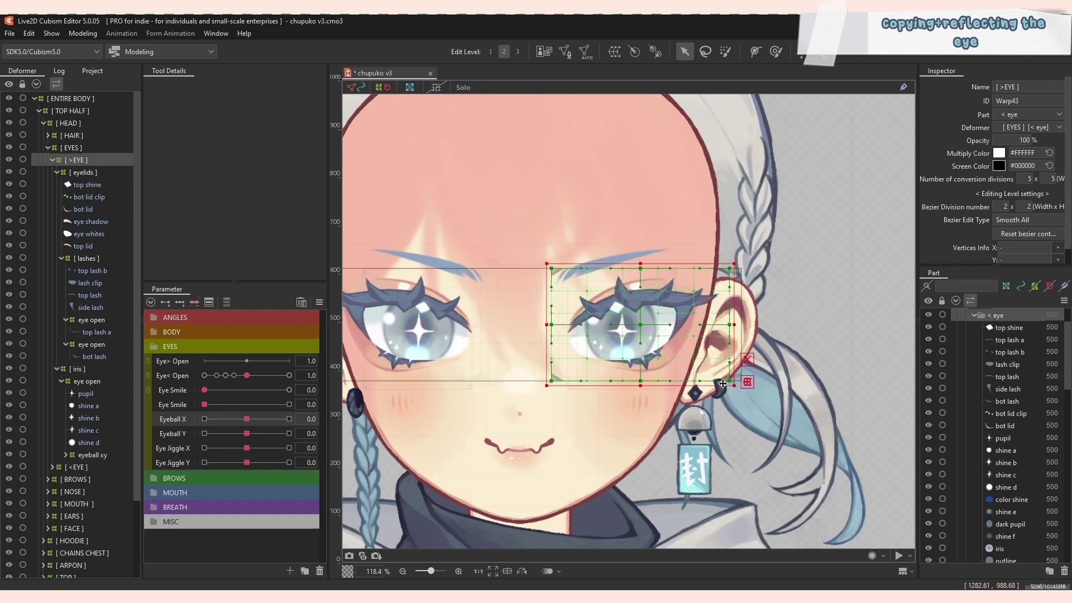
Reflect the Eyeball X parameter keys for the [ >EYE ] deformer and all its child objects.
{"action": "right_click", "coordinate": [81, 163]}
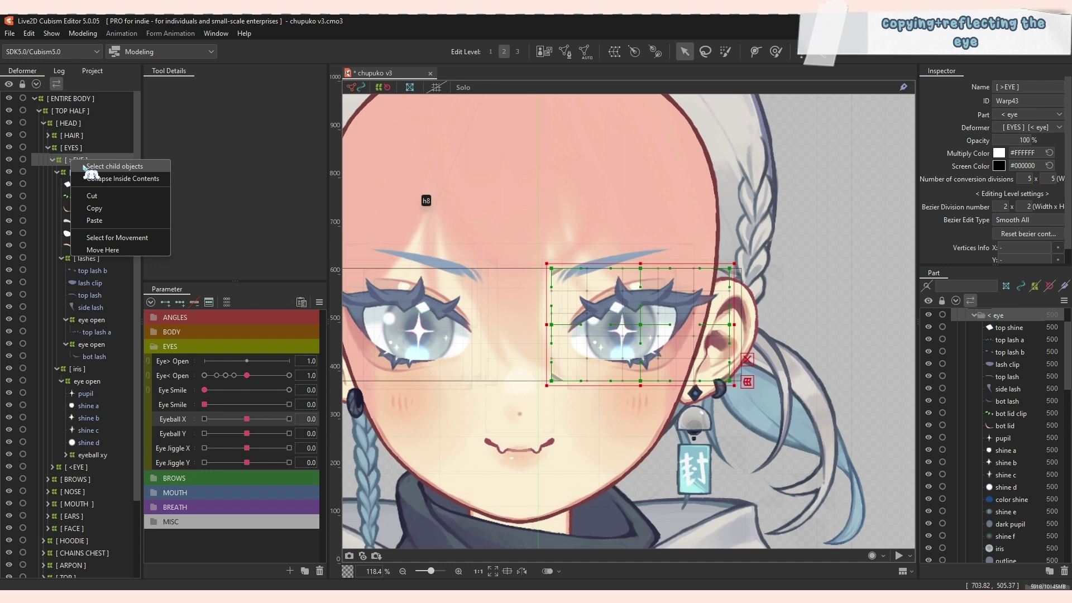
{"action": "left_click", "coordinate": [106, 166]}
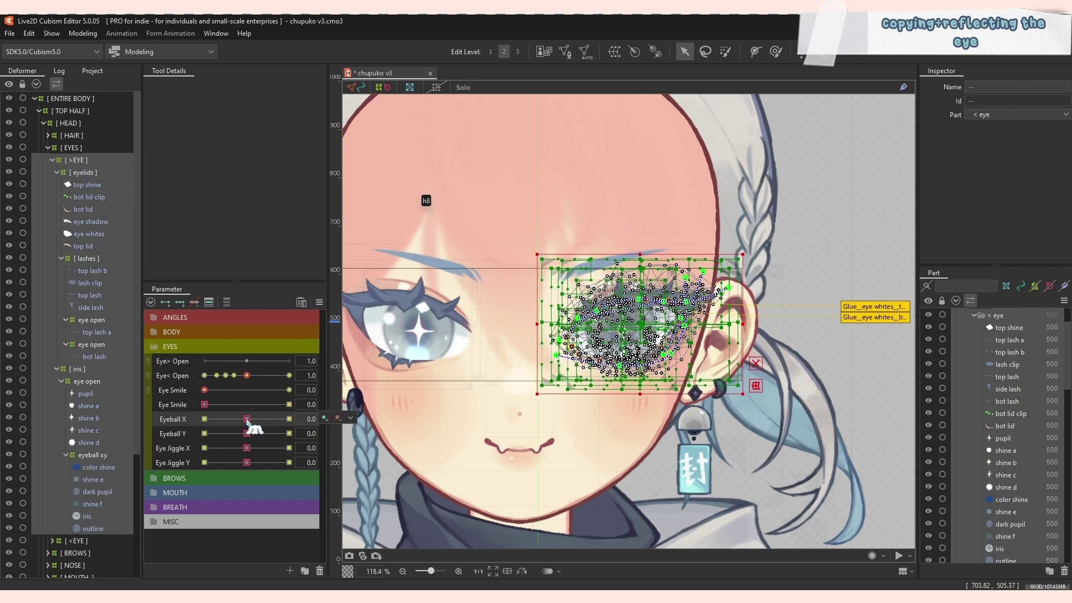
{"action": "left_click", "coordinate": [351, 418]}
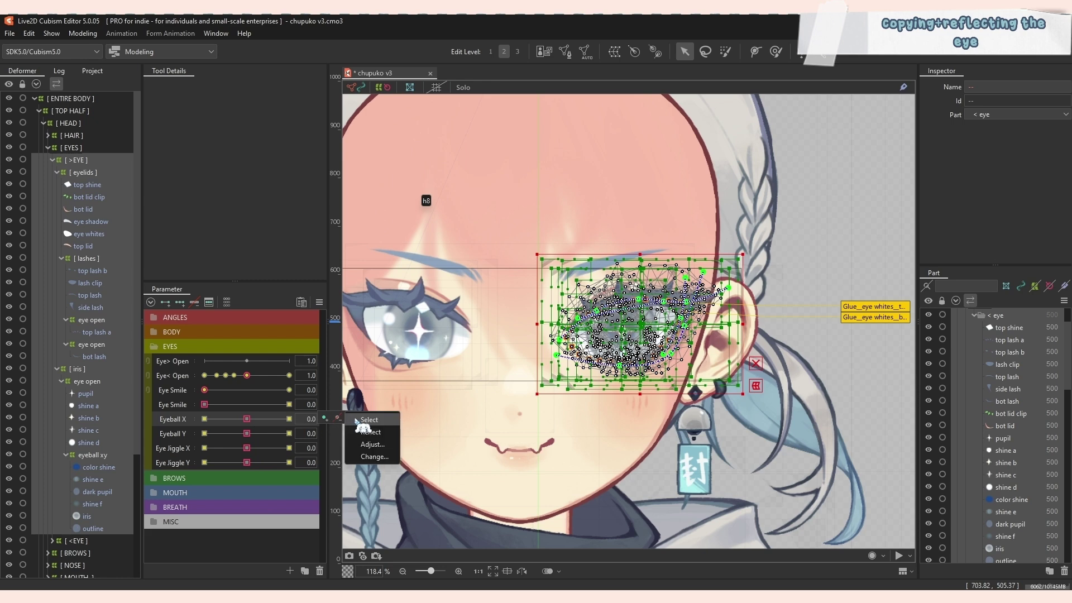
{"action": "left_click", "coordinate": [369, 431]}
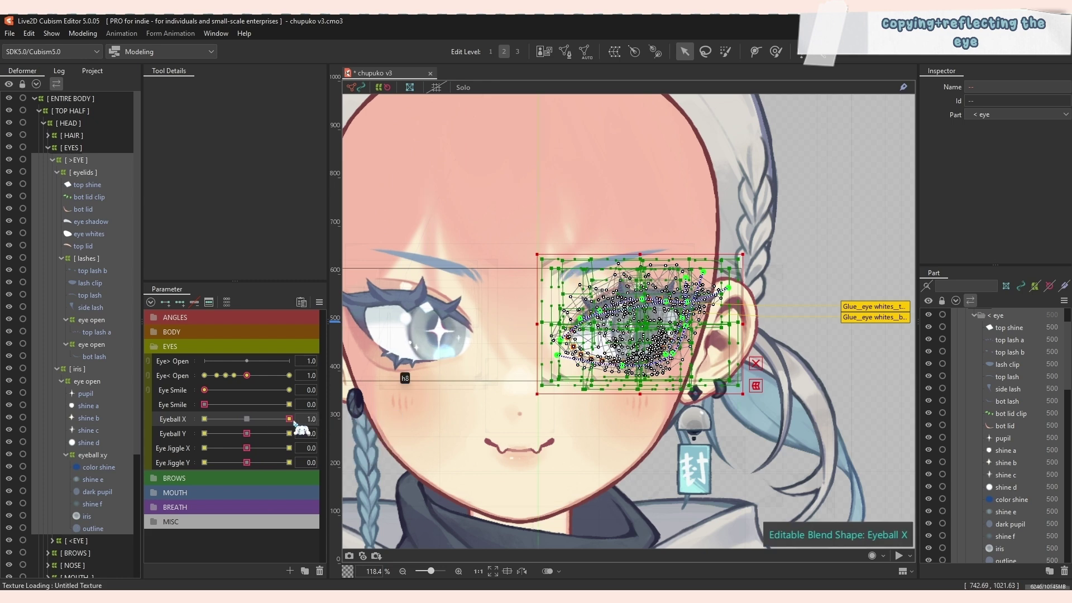
Check that both eyes look the same way along Eyeball X, with the selection display hidden.
{"action": "left_click_drag", "start_coordinate": [247, 419], "coordinate": [247, 458]}
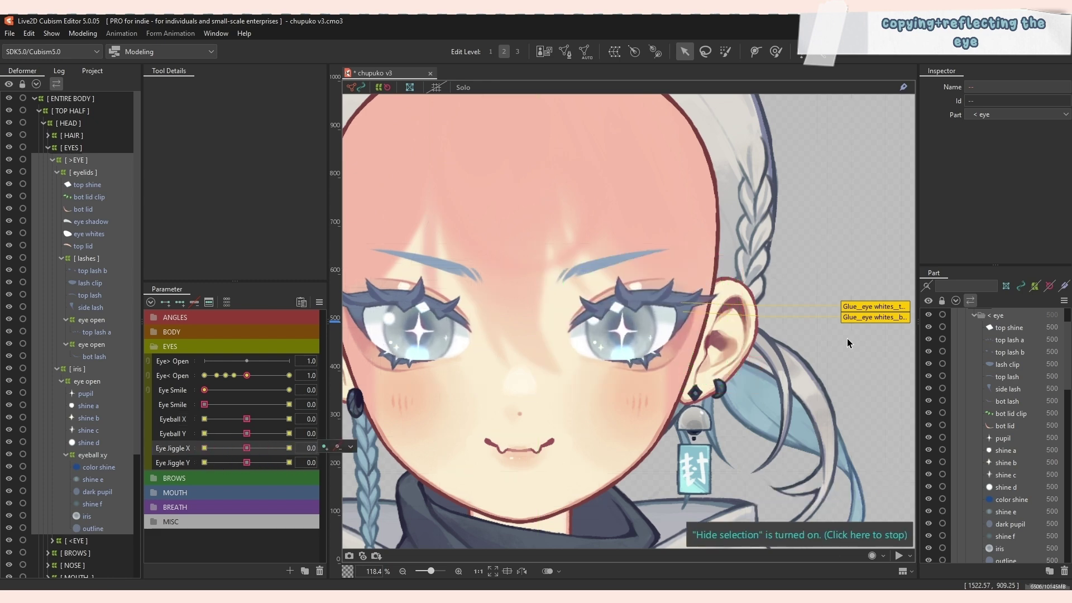
{"action": "left_click_drag", "start_coordinate": [247, 420], "coordinate": [303, 416]}
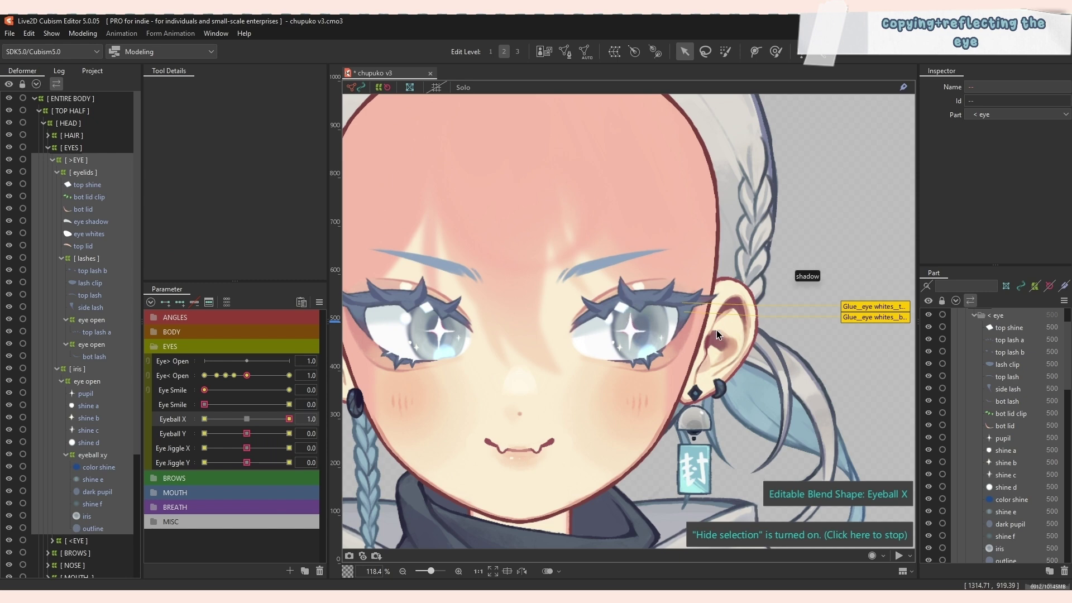
{"action": "left_click", "coordinate": [628, 334]}
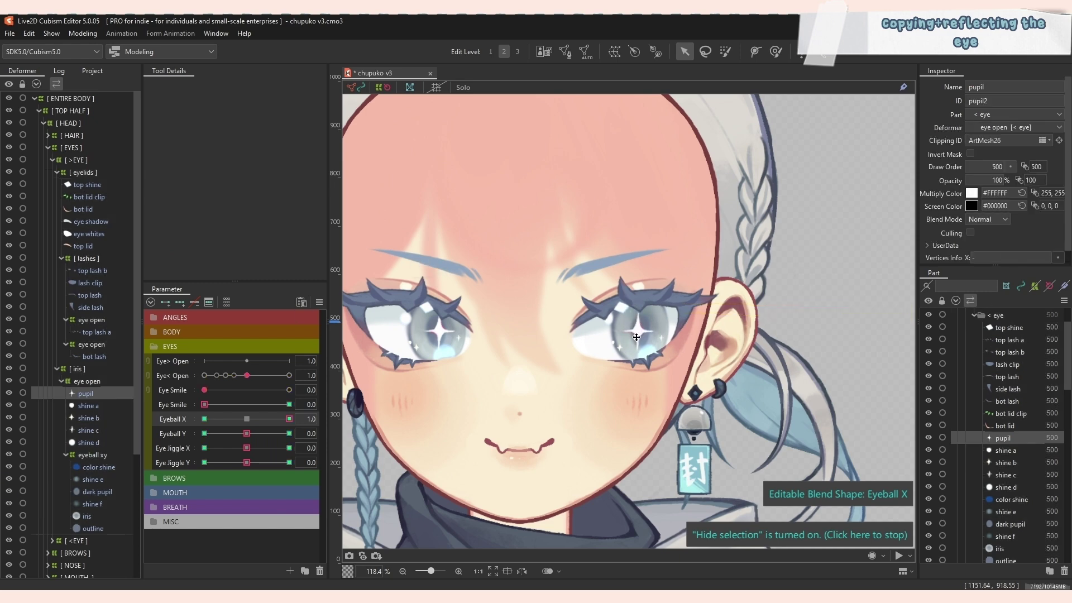
Preview the eye jiggle xy physics on both eyes in the Physics Settings, and return Eyeball X to 0.0.
{"action": "left_click", "coordinate": [83, 32]}
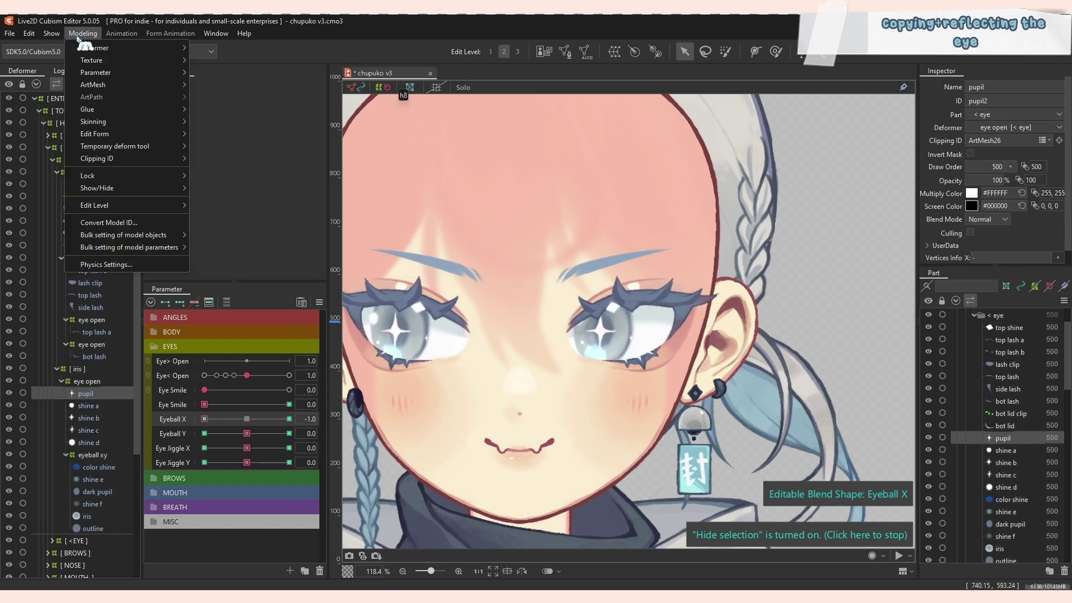
{"action": "left_click", "coordinate": [112, 262]}
{"action": "scroll", "coordinate": [831, 133], "scroll_direction": "up", "scroll_amount": 3}
{"action": "scroll", "coordinate": [701, 229], "scroll_direction": "up", "scroll_amount": 3}
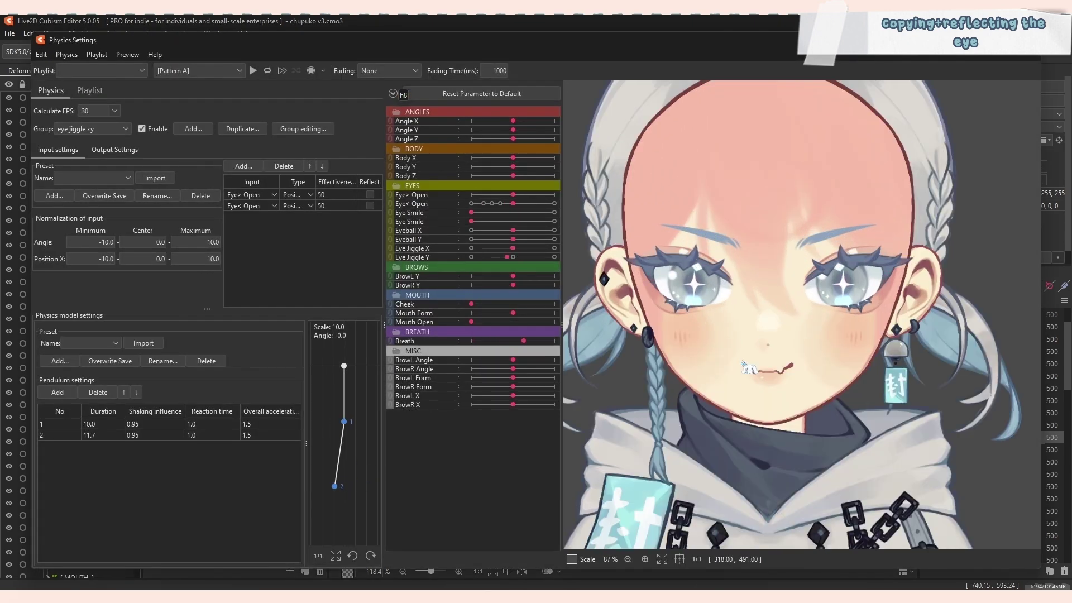
{"action": "right_click", "coordinate": [670, 245]}
{"action": "right_click", "coordinate": [670, 245]}
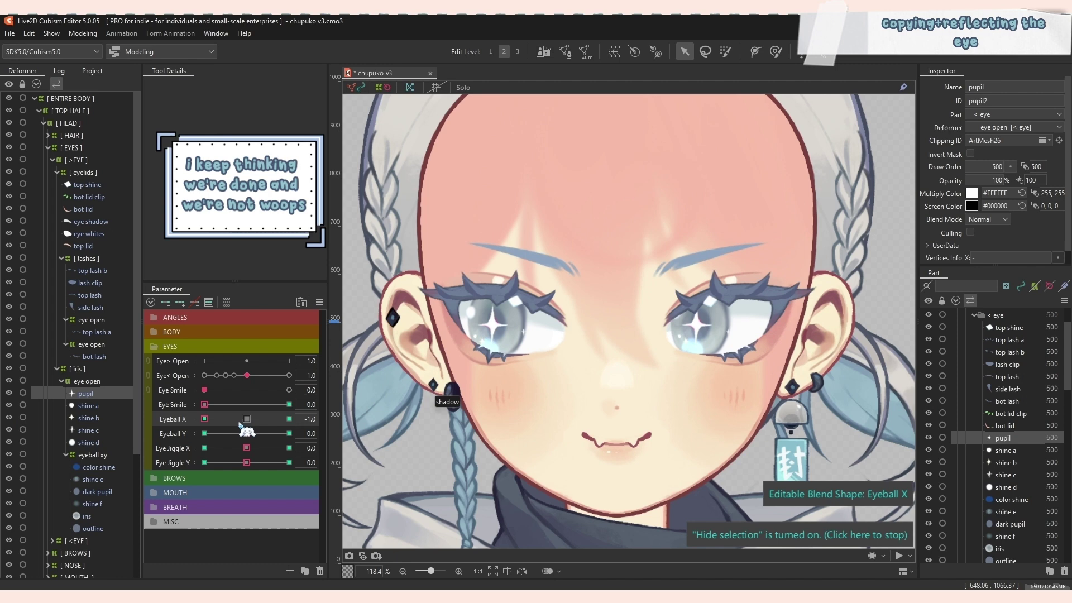
{"action": "left_click", "coordinate": [247, 419]}
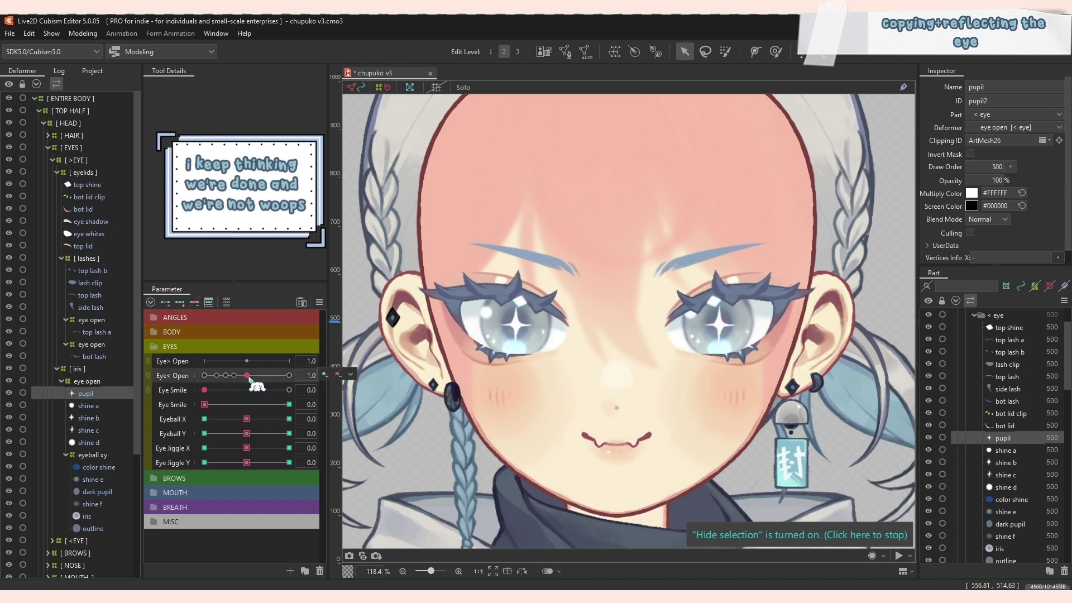
{"action": "mouse_move", "coordinate": [247, 375]}
{"action": "left_mouse_down"}
{"action": "mouse_move", "coordinate": [197, 386]}
{"action": "mouse_move", "coordinate": [297, 385]}
{"action": "mouse_move", "coordinate": [247, 375]}
{"action": "left_mouse_up"}
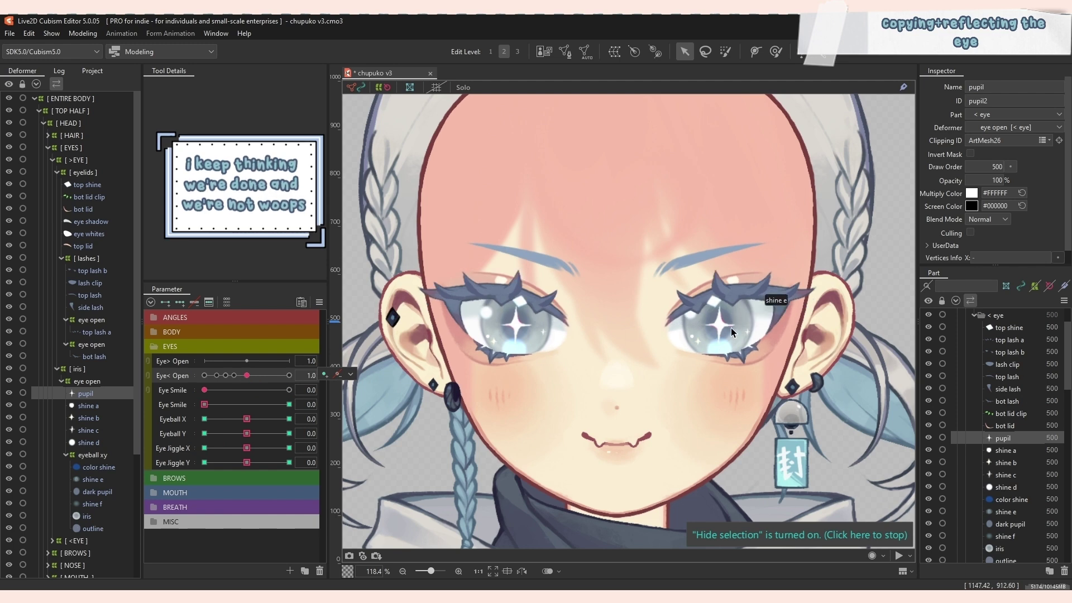
Move the Eye< Open keys of the [ >EYE ] deformer and all its child objects to the Eye> Open parameter.
{"action": "left_click", "coordinate": [96, 160]}
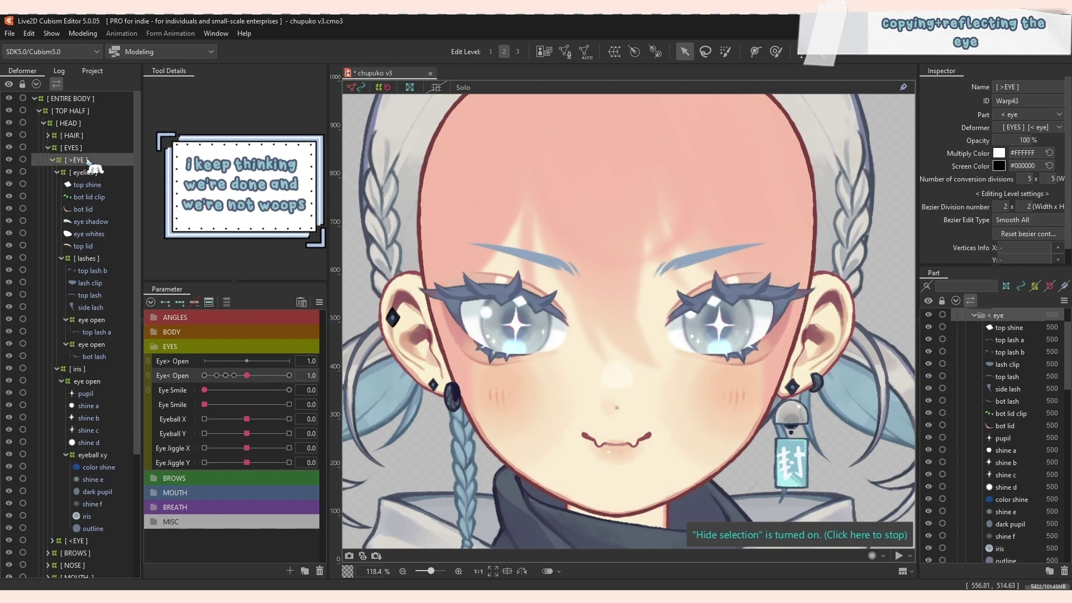
{"action": "double_click", "coordinate": [97, 163]}
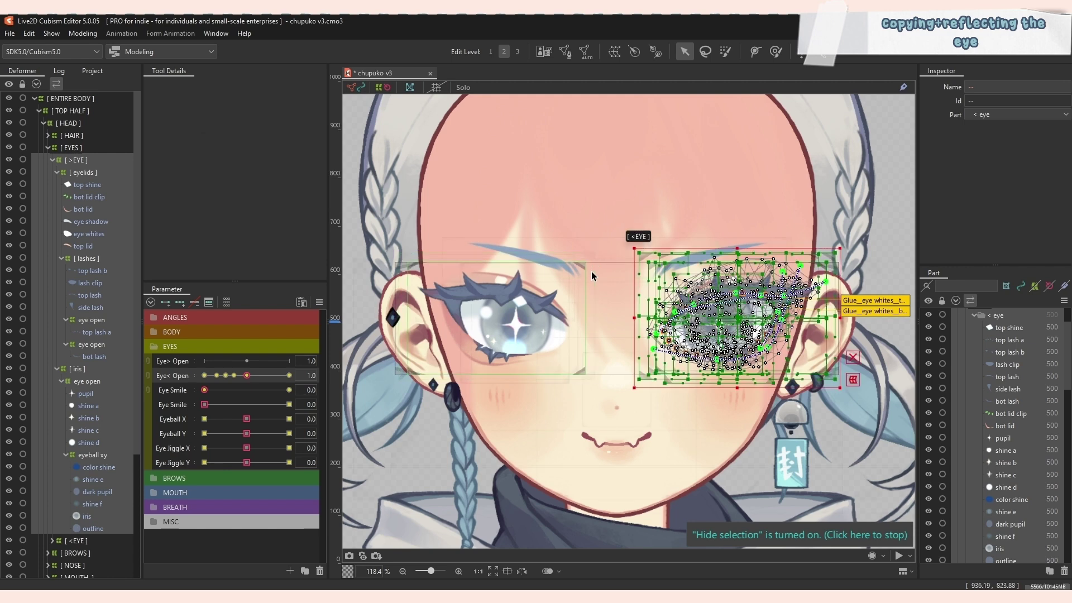
{"action": "scroll", "coordinate": [604, 284], "scroll_direction": "down", "scroll_amount": 2}
{"action": "scroll", "coordinate": [704, 298], "scroll_direction": "up", "scroll_amount": 2}
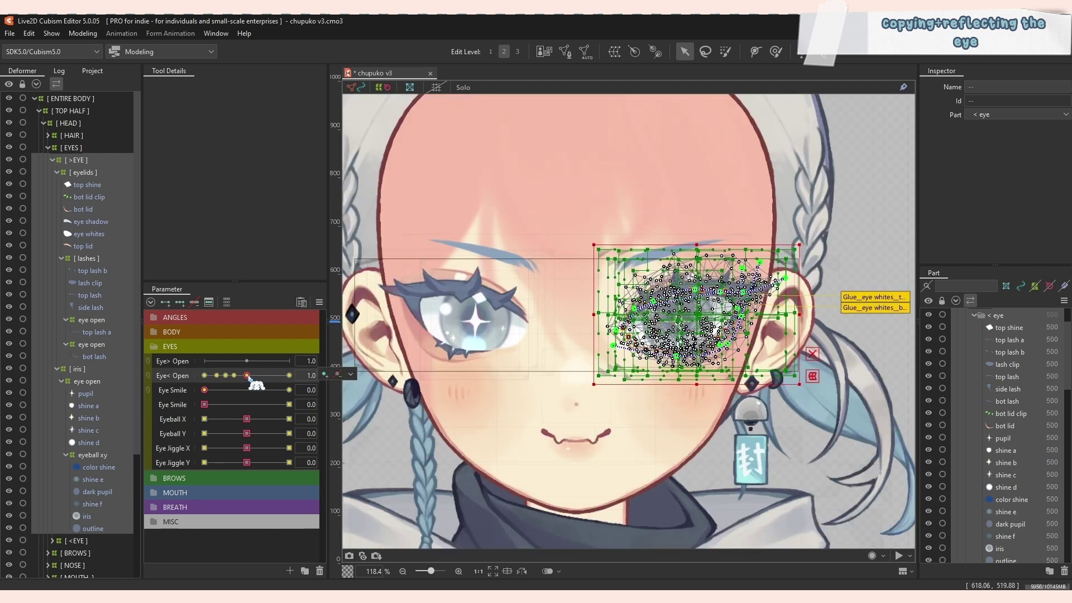
{"action": "left_click", "coordinate": [351, 374]}
{"action": "left_click", "coordinate": [366, 413]}
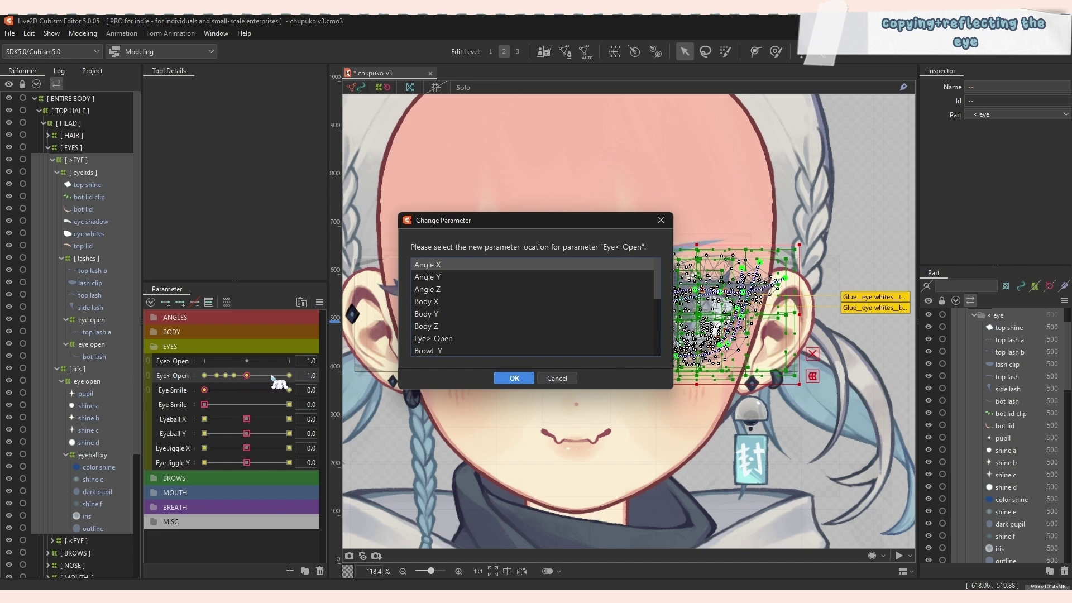
{"action": "left_click", "coordinate": [447, 338]}
{"action": "left_click", "coordinate": [516, 378]}
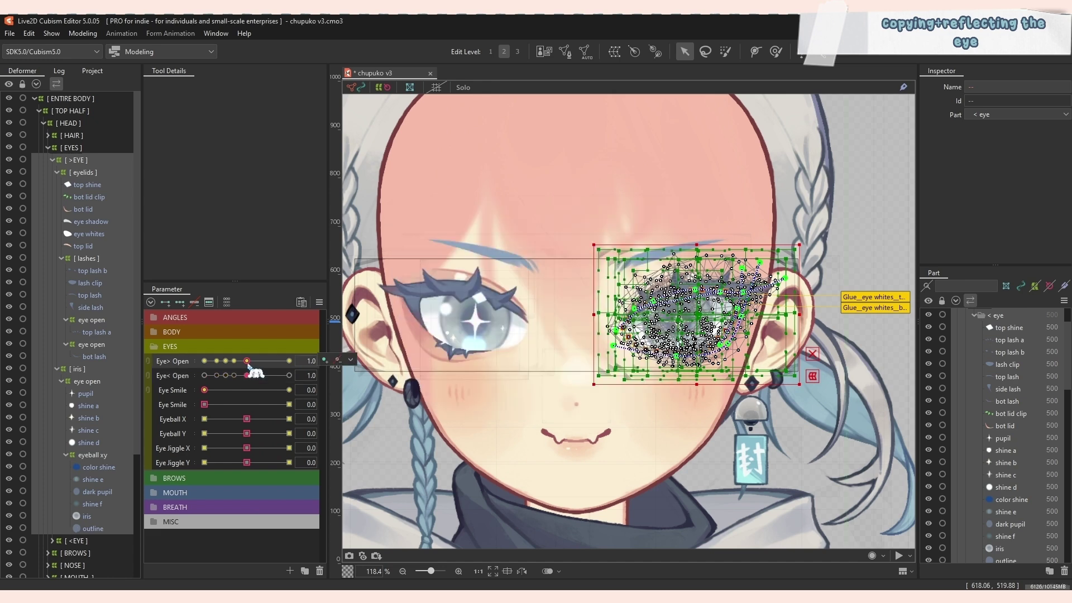
Test Eye> Open and Eye< Open separately with the selection display hidden, and return both to 1.0.
{"action": "key", "text": "ctrl+t"}
{"action": "left_click_drag", "start_coordinate": [247, 362], "coordinate": [290, 362]}
{"action": "left_click_drag", "start_coordinate": [247, 375], "coordinate": [192, 371]}
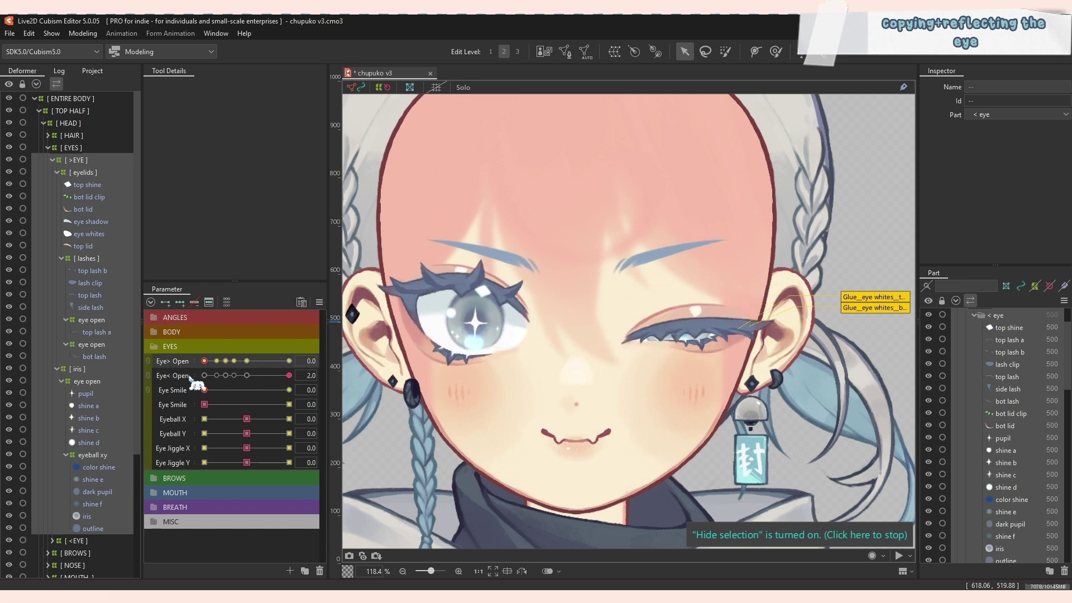
{"action": "left_click_drag", "start_coordinate": [326, 379], "coordinate": [249, 371]}
{"action": "left_click", "coordinate": [246, 361]}
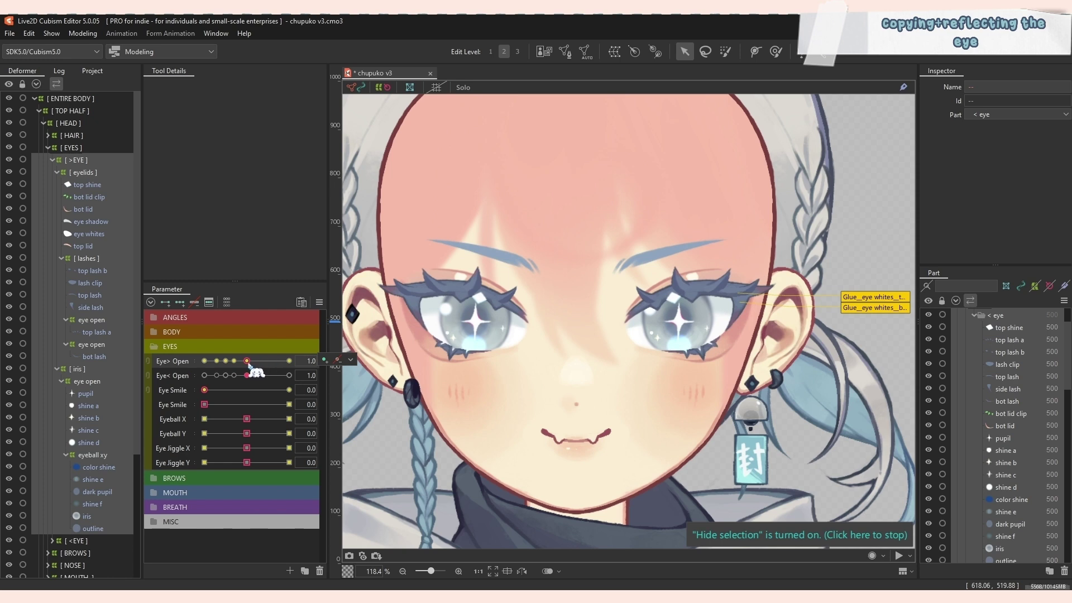
Check the widened eyes by setting Eye> Open and Eye< Open to 2.0, and return both parameters to 1.0.
{"action": "left_click_drag", "start_coordinate": [249, 367], "coordinate": [287, 361]}
{"action": "left_click", "coordinate": [288, 361]}
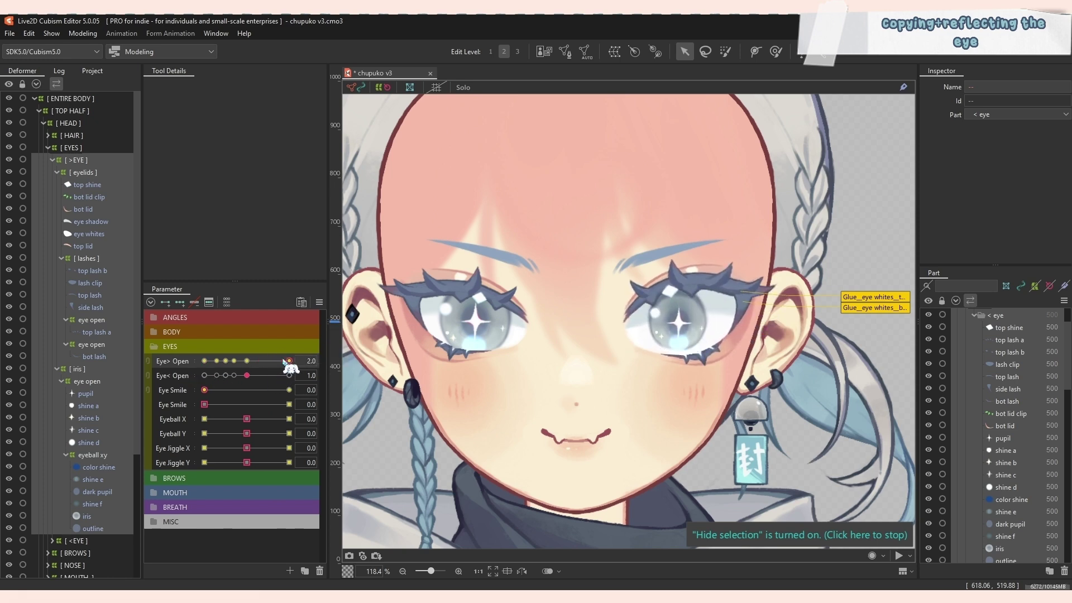
{"action": "left_click", "coordinate": [289, 375]}
{"action": "left_click", "coordinate": [247, 375]}
{"action": "left_click", "coordinate": [247, 361]}
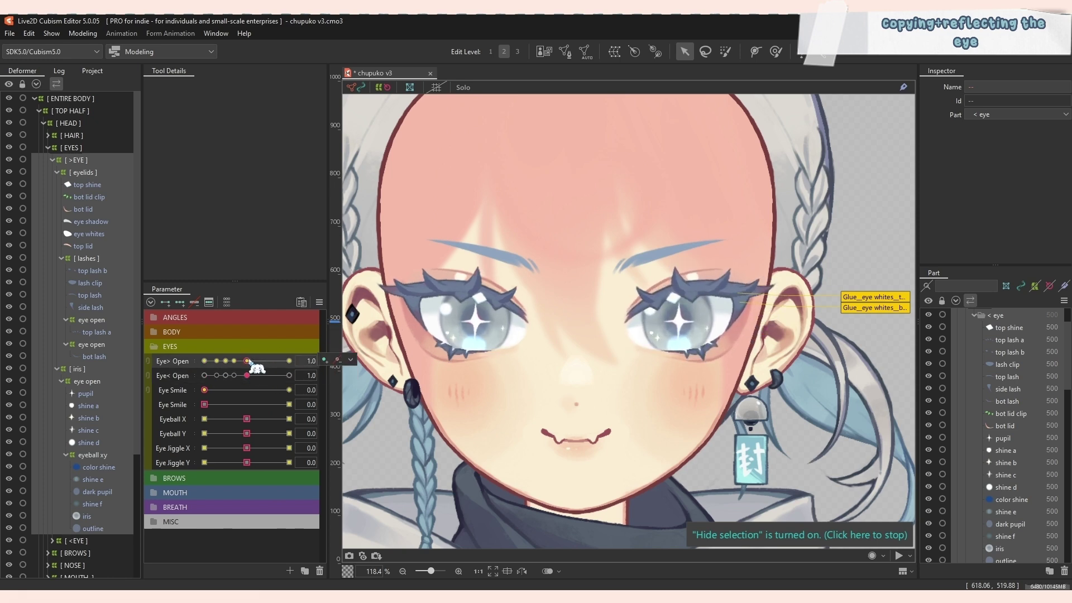
{"action": "left_click", "coordinate": [289, 361]}
{"action": "left_click", "coordinate": [289, 375]}
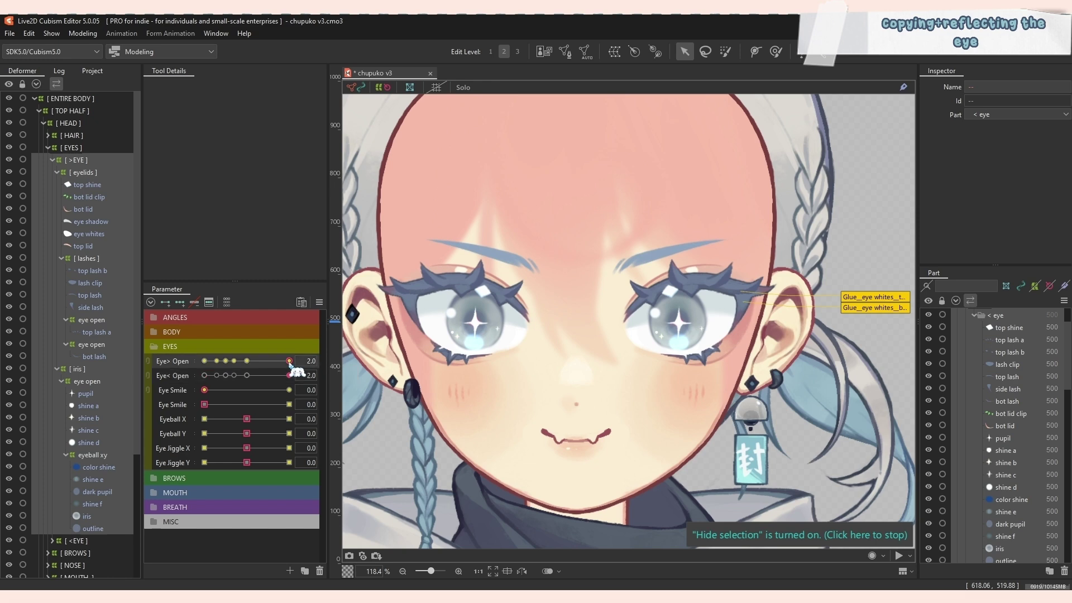
{"action": "left_click", "coordinate": [247, 375]}
{"action": "left_click", "coordinate": [246, 361]}
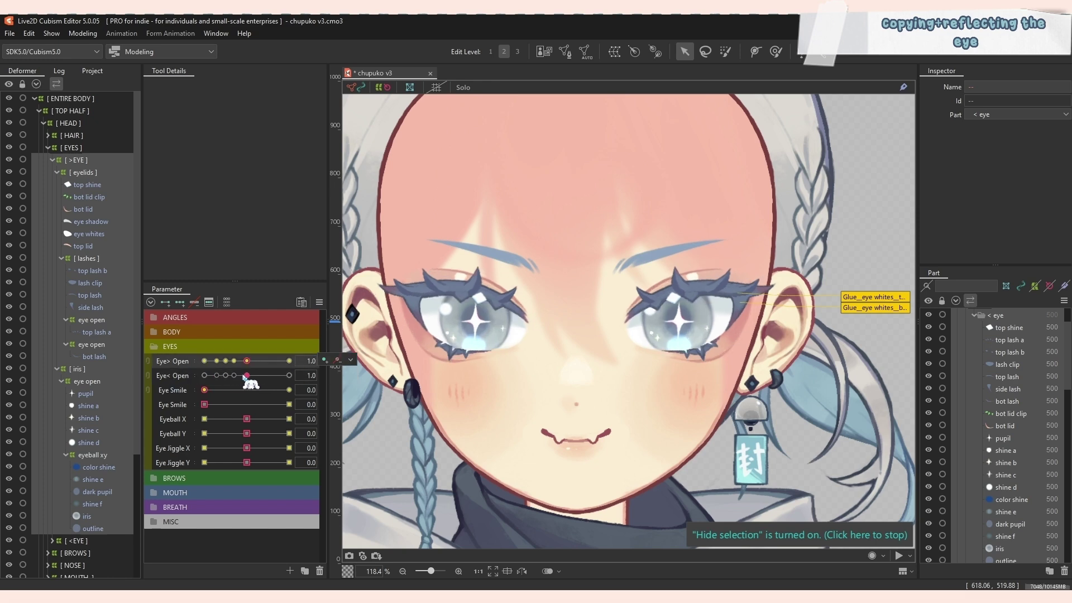
Check the closed eyes with Eye> Open and Eye< Open both at 0.0, and return the two parameters to 1.0.
{"action": "left_click_drag", "start_coordinate": [247, 360], "coordinate": [205, 376]}
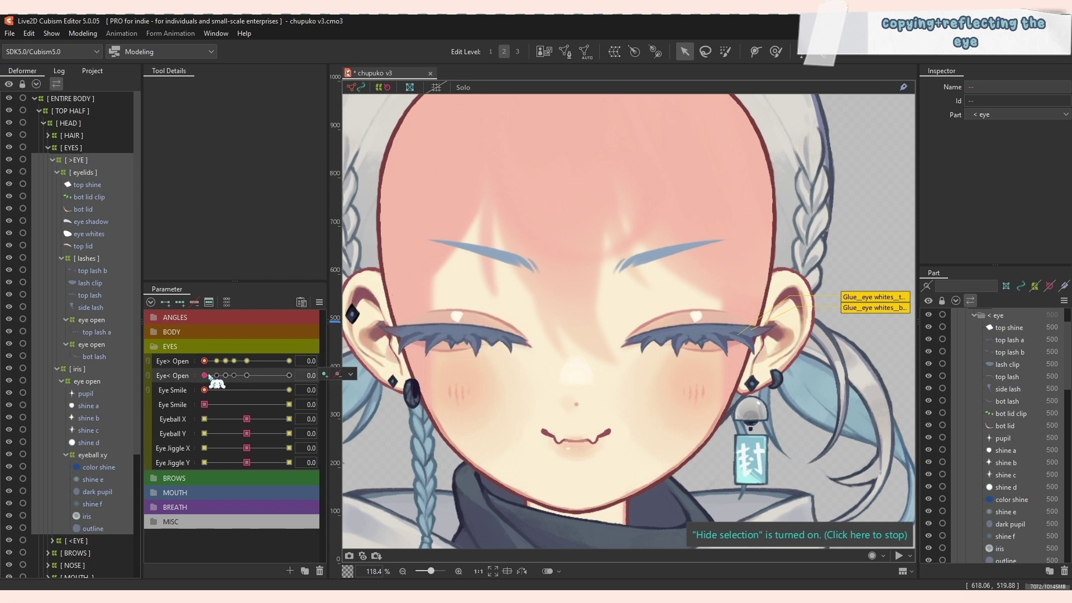
{"action": "left_click", "coordinate": [247, 375]}
{"action": "left_click", "coordinate": [247, 361]}
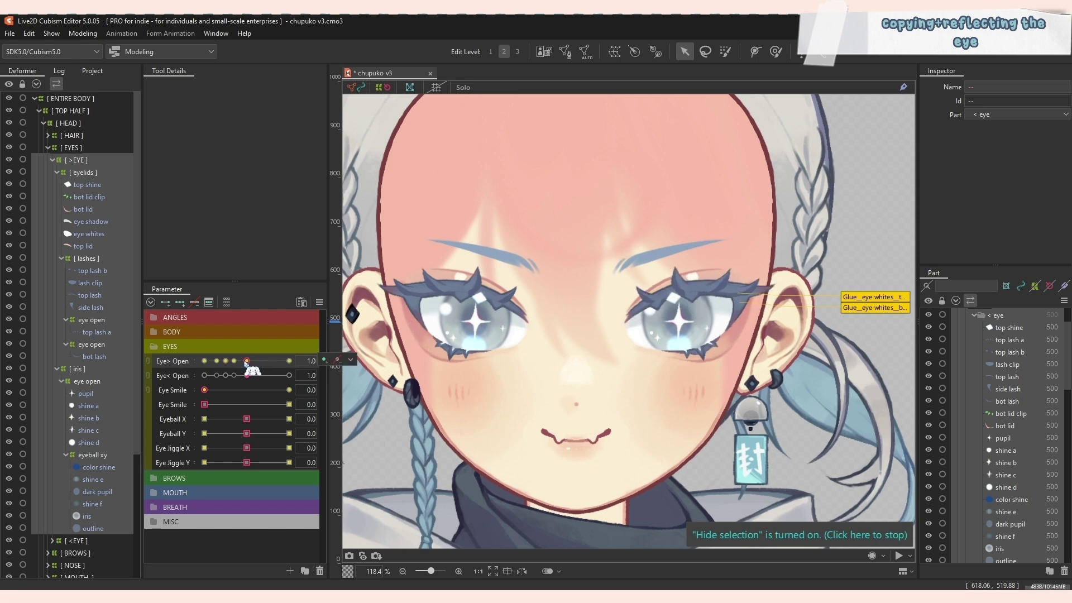
{"action": "mouse_move", "coordinate": [247, 375]}
{"action": "left_mouse_down"}
{"action": "mouse_move", "coordinate": [226, 377]}
{"action": "mouse_move", "coordinate": [335, 360]}
{"action": "mouse_move", "coordinate": [247, 366]}
{"action": "left_mouse_up"}
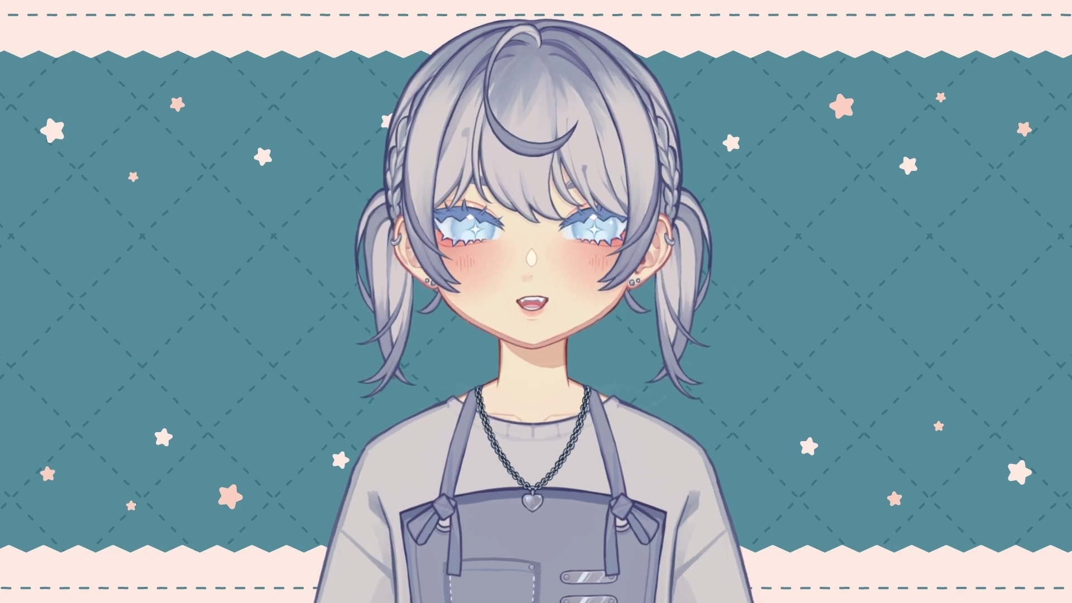